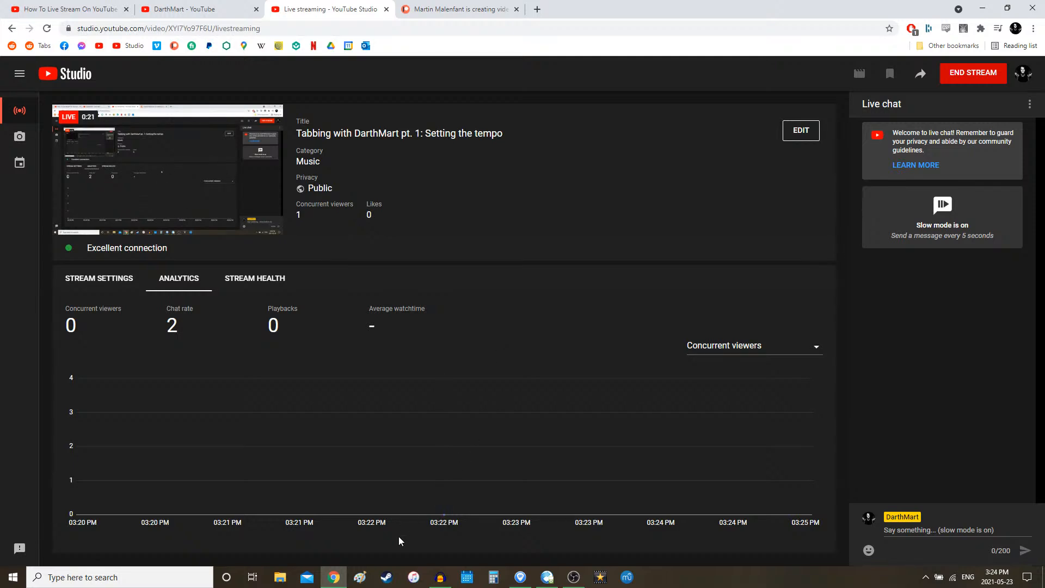
- Switch from the browser to Audacity and Guitar Pro, showing the song audio beside the Pomegranate Tree score
click(441, 577)
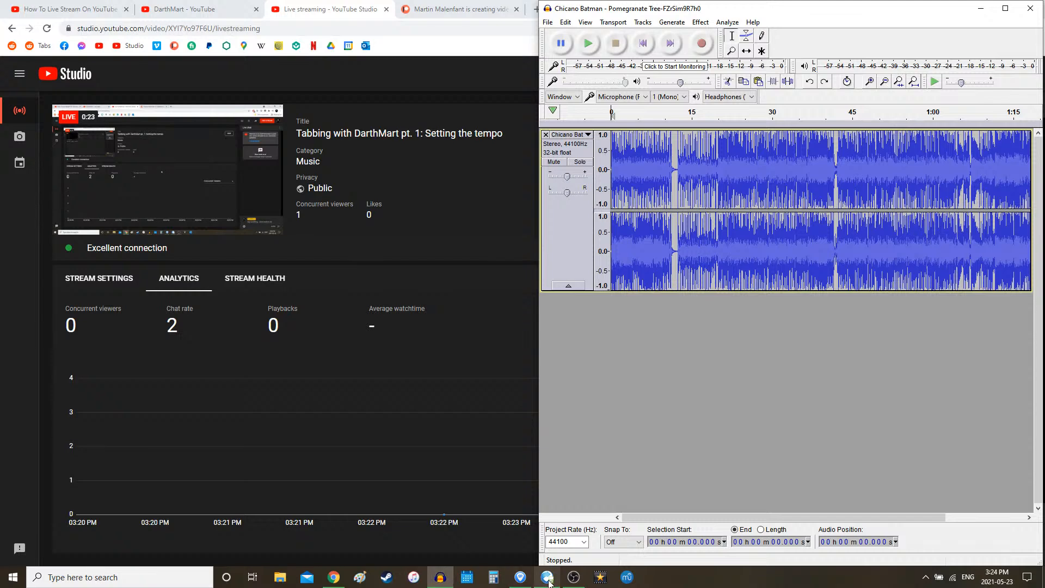
click(520, 577)
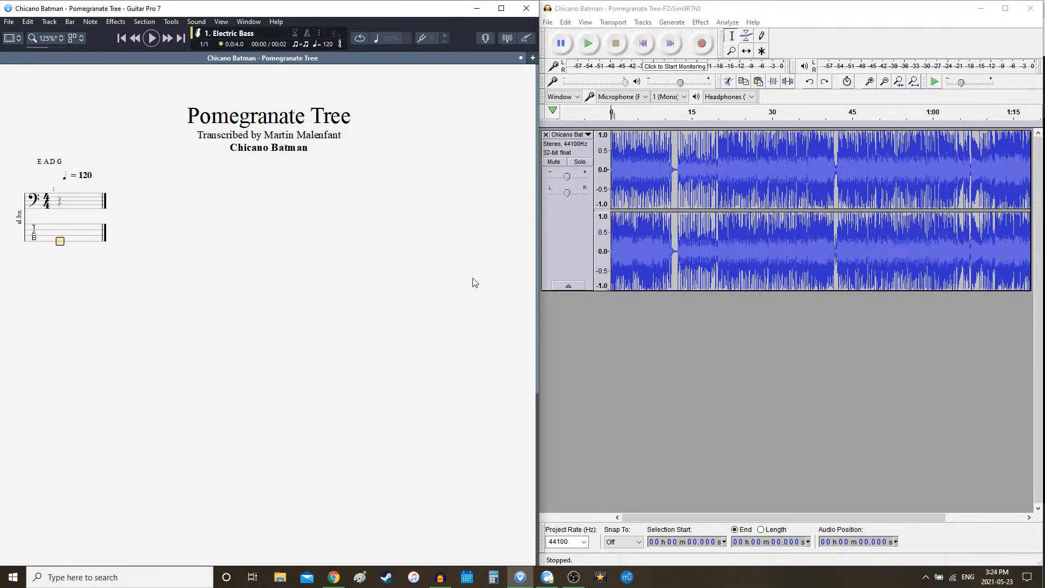
click(666, 12)
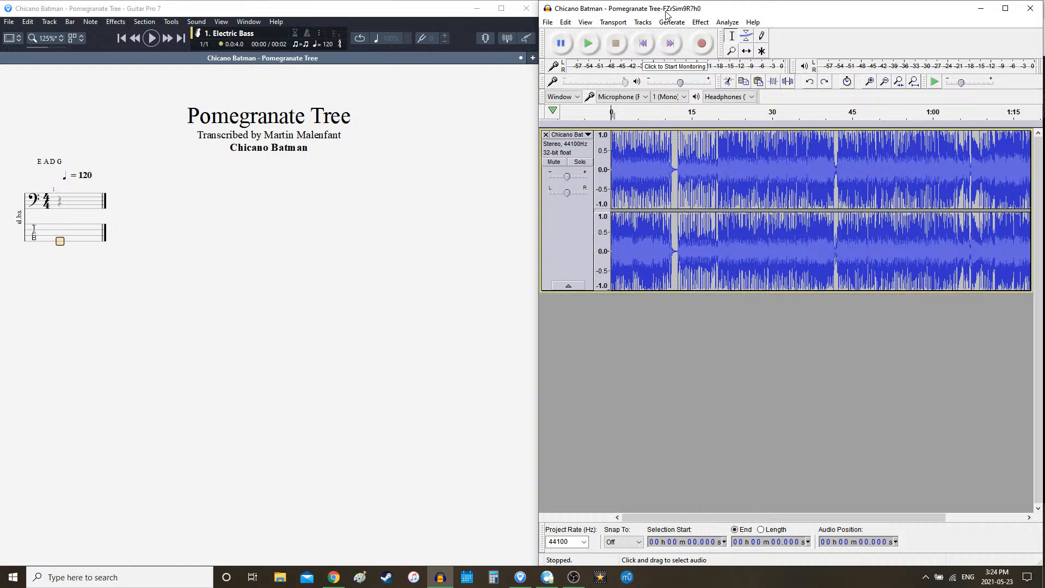
click(328, 6)
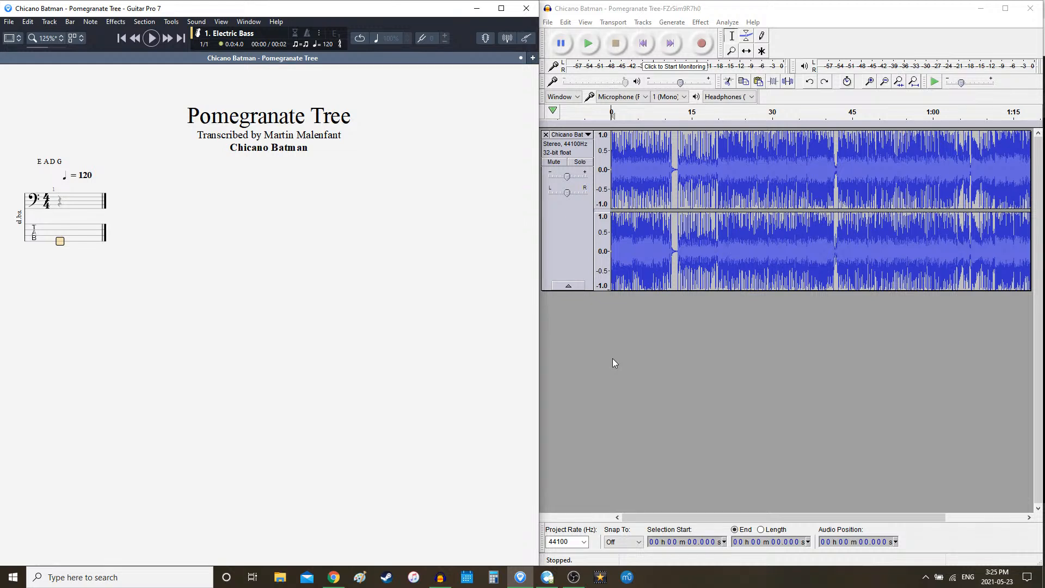
click(717, 15)
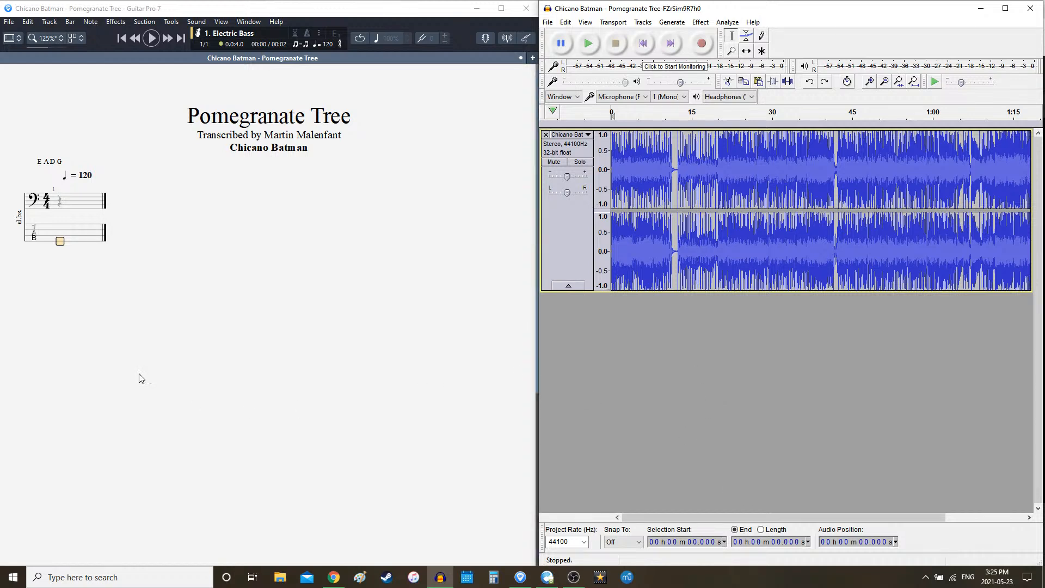
click(72, 243)
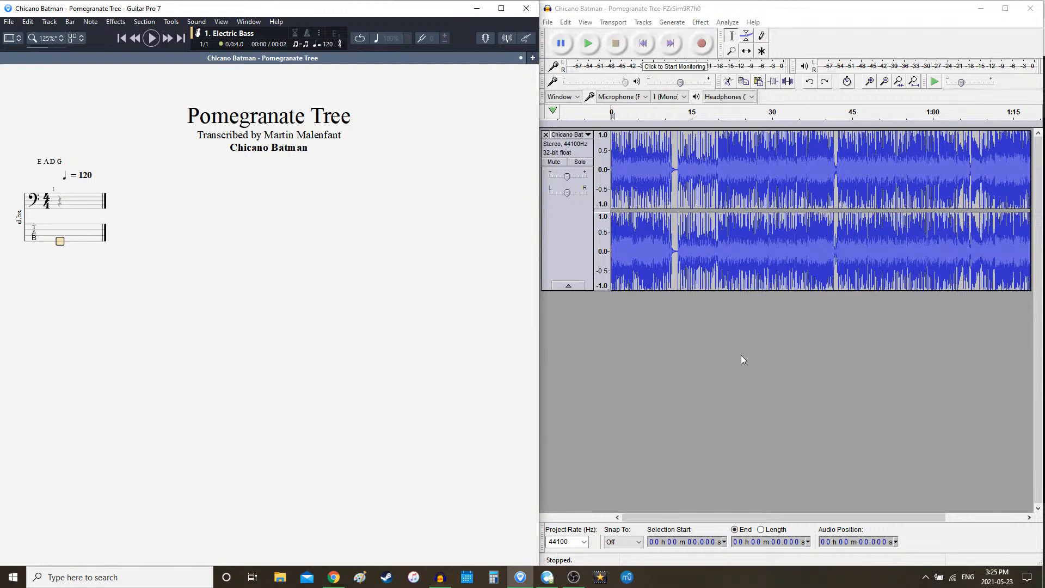
click(734, 392)
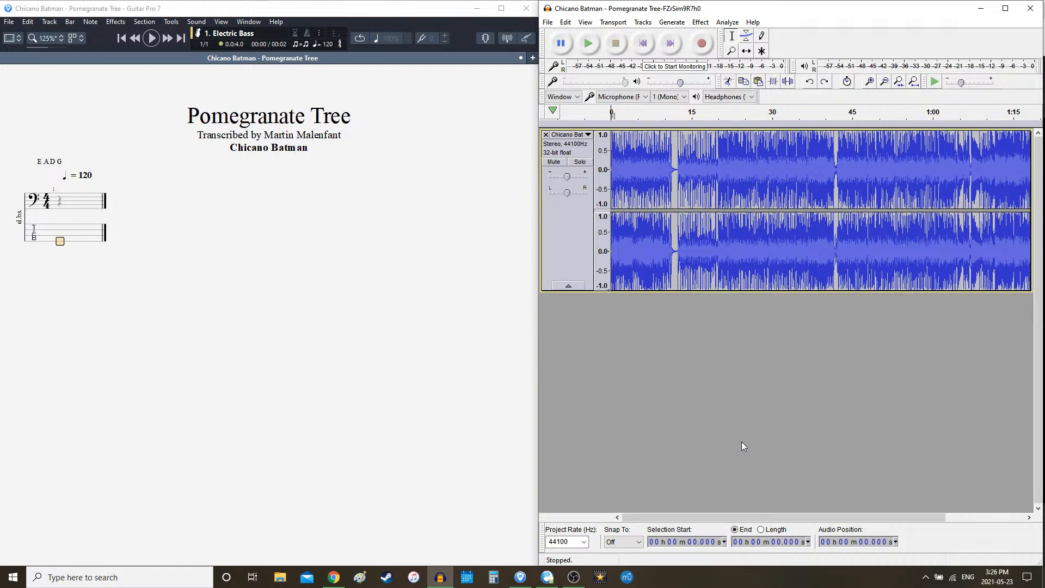
click(399, 365)
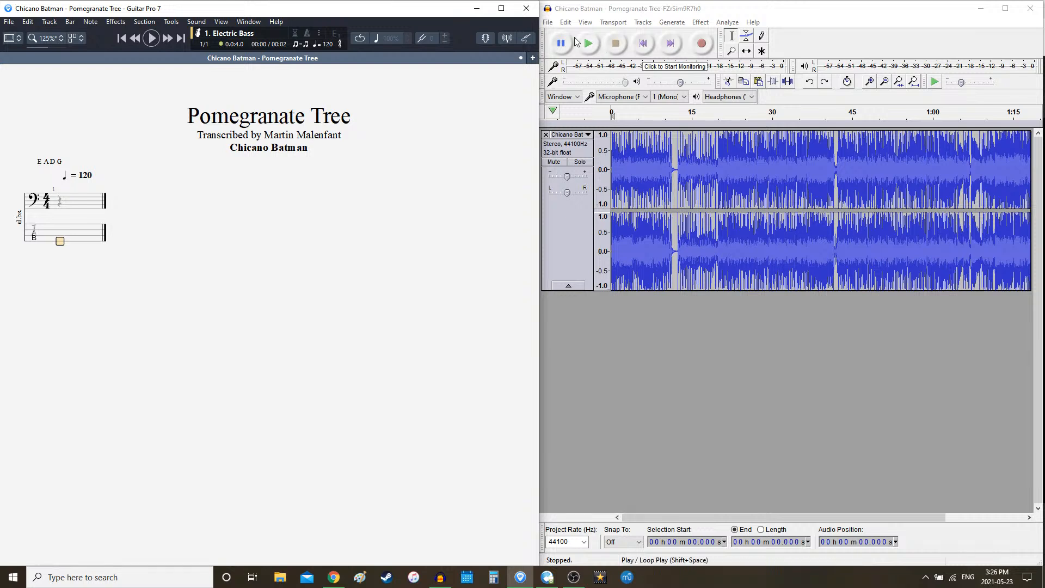
click(591, 10)
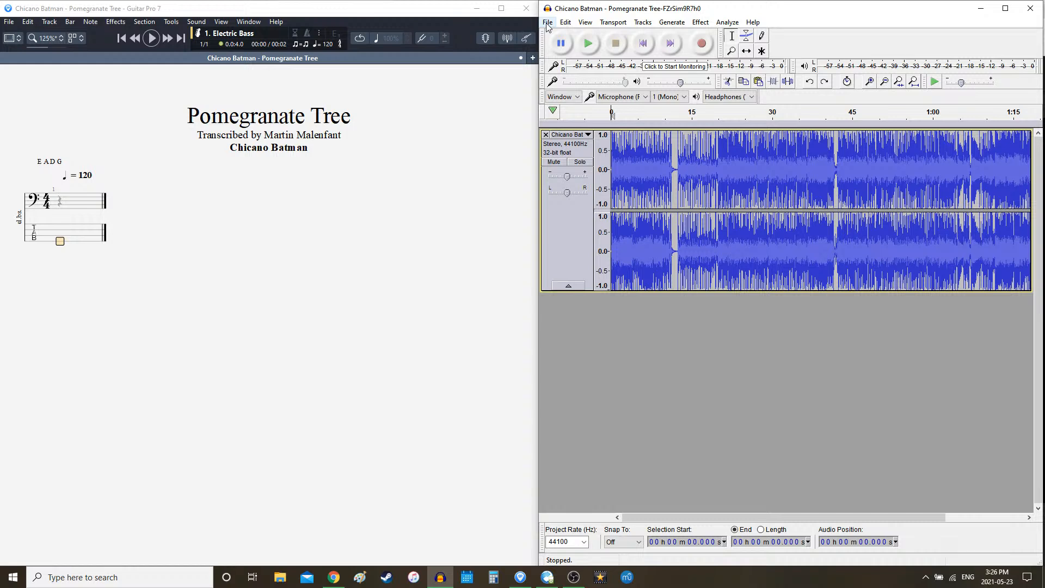
click(398, 11)
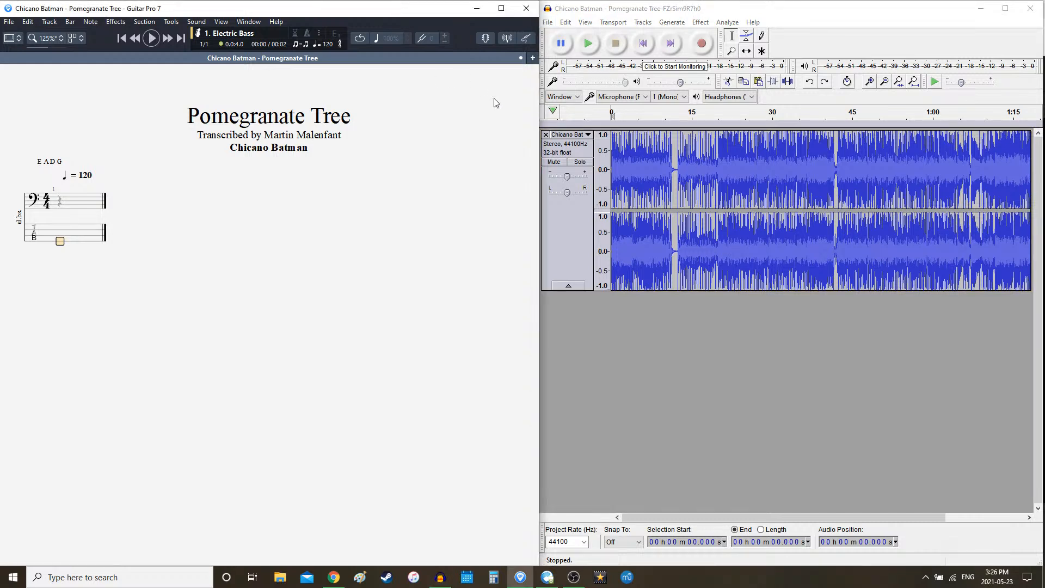
click(623, 11)
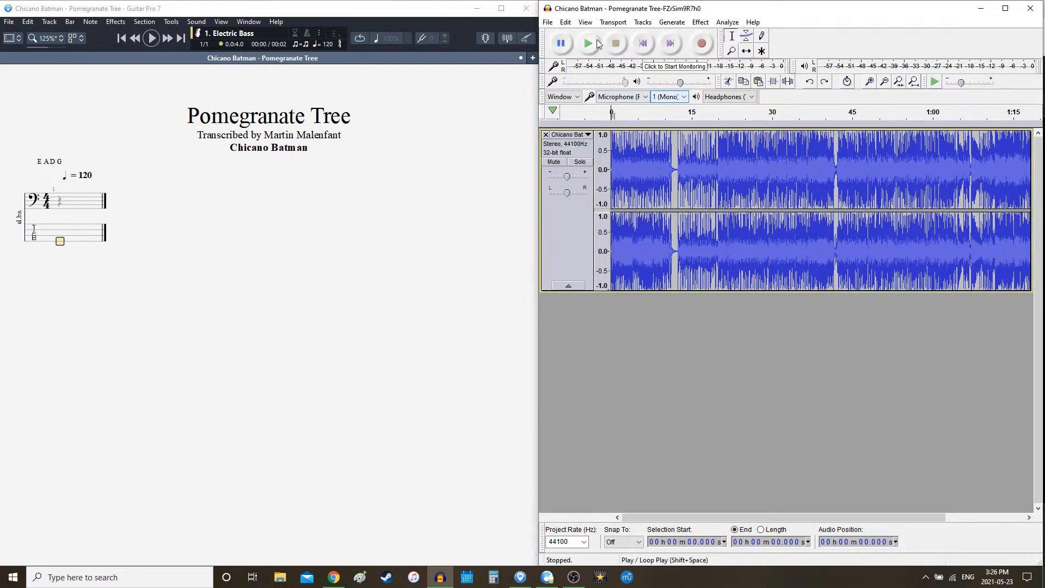
click(548, 23)
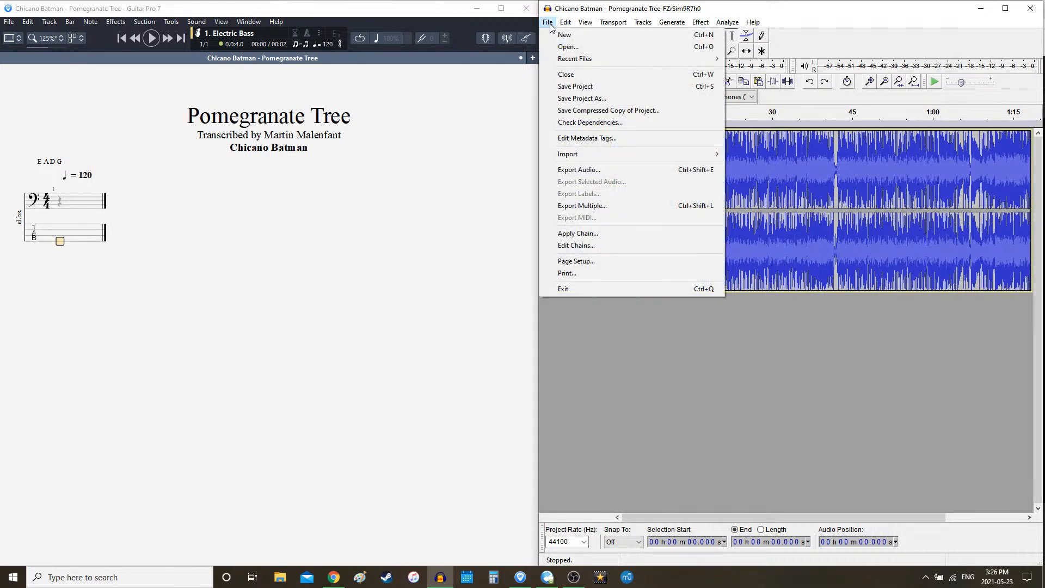
click(550, 25)
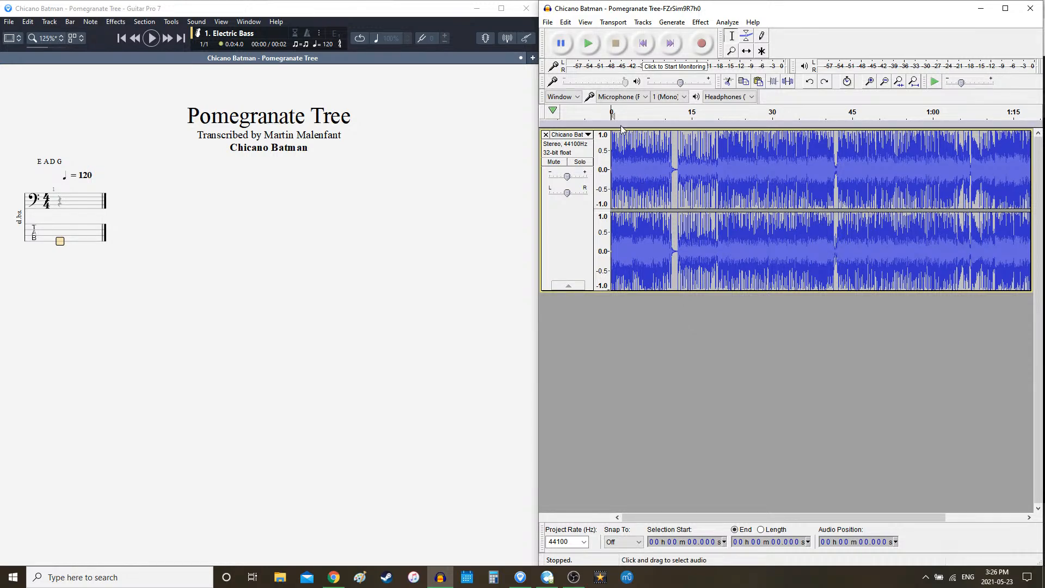
click(550, 24)
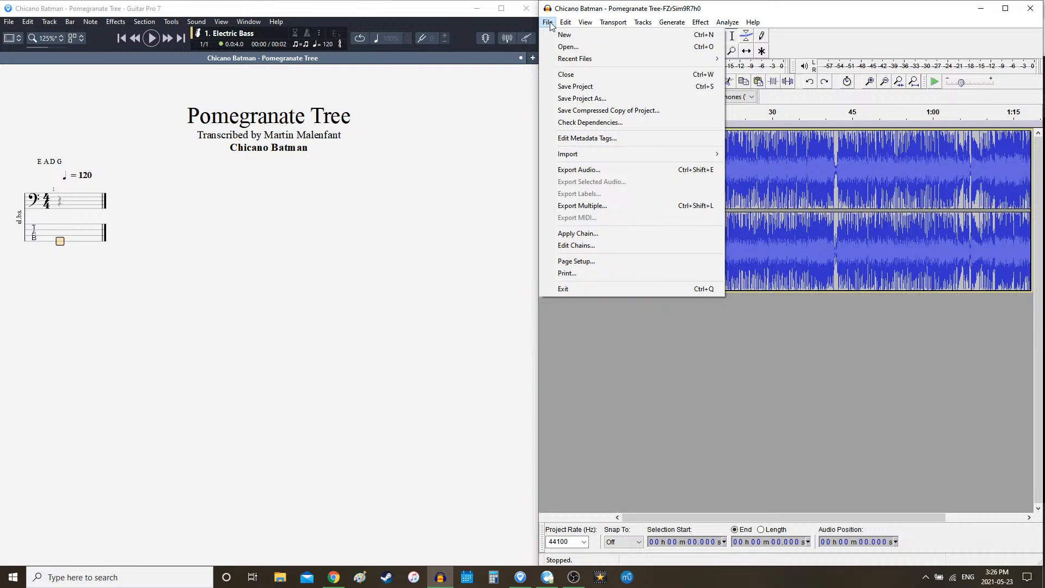
click(550, 24)
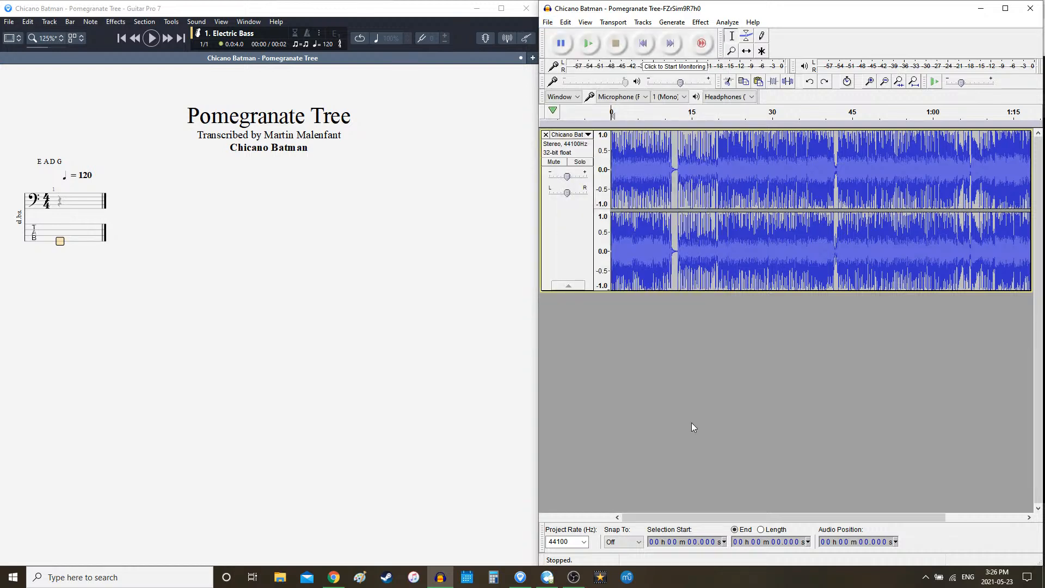
- Add an empty mono audio track below the song's stereo track
key(ctrl+shift+n)
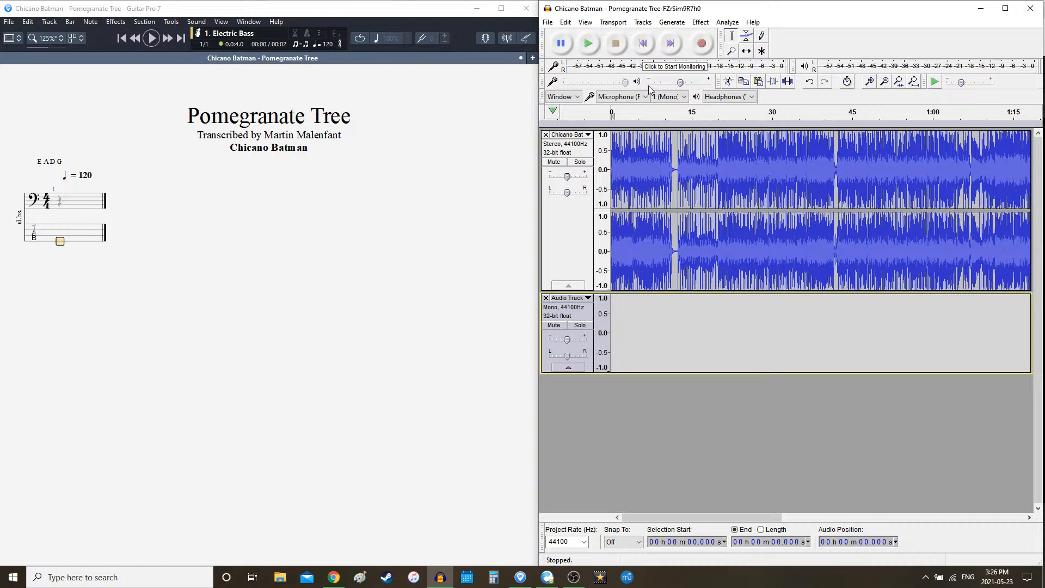
click(671, 22)
click(696, 126)
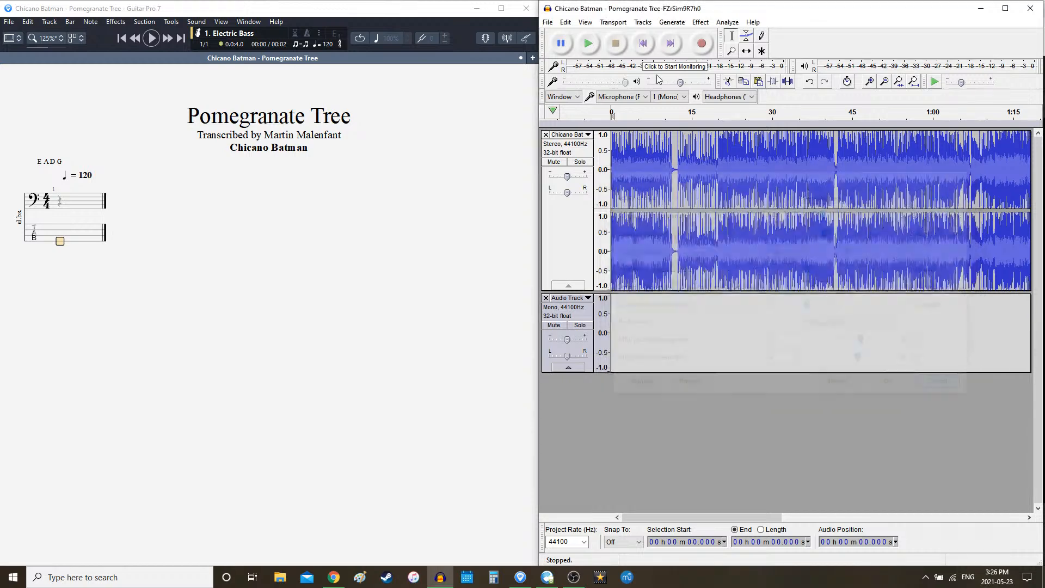
click(945, 385)
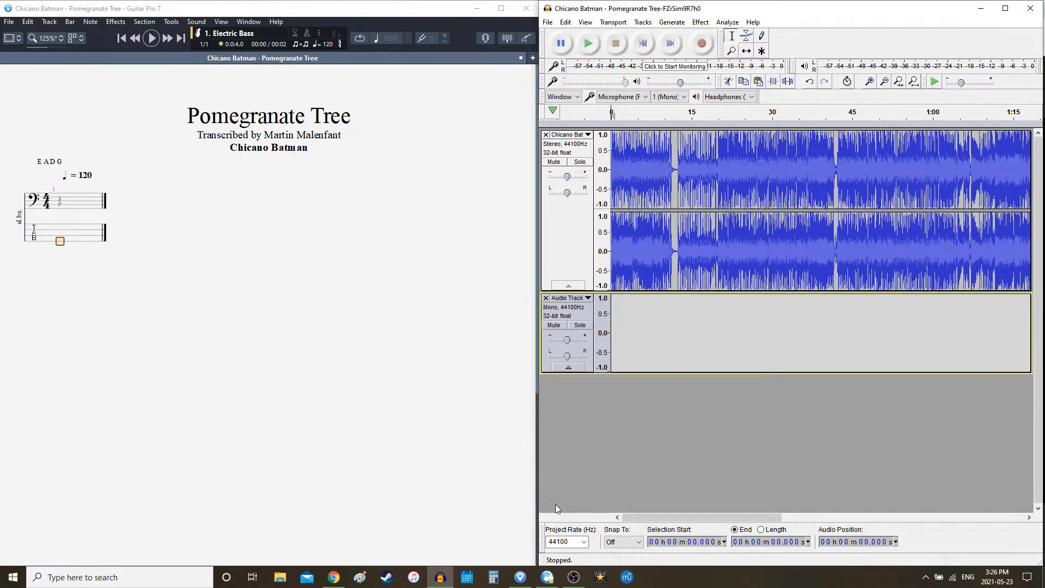
click(573, 576)
click(573, 577)
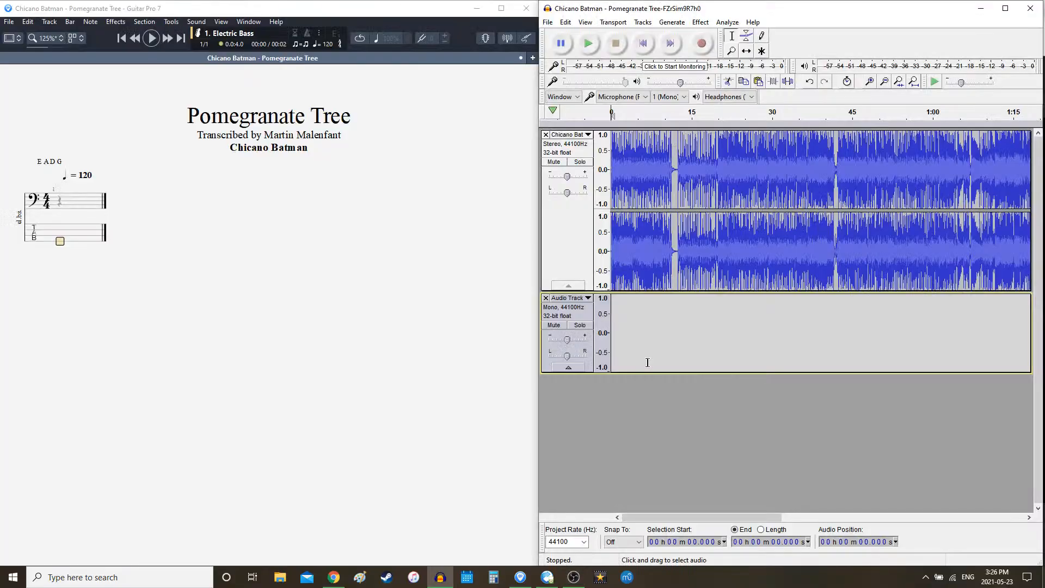
- Listen to the song's opening and generate a rhythm track at 130 beats per minute, 4 beats per measure and 16 measures
click(589, 50)
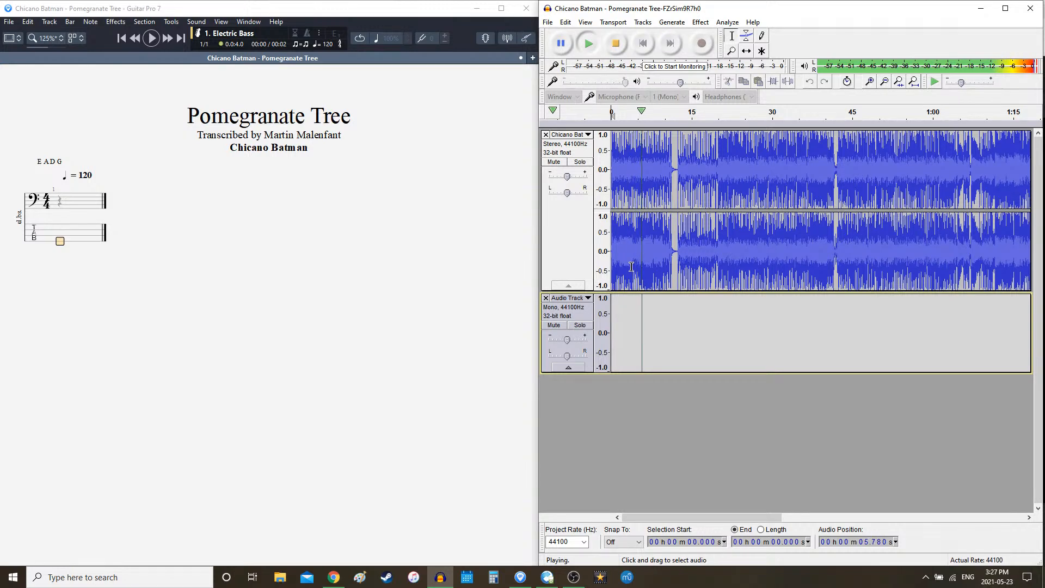
key(space)
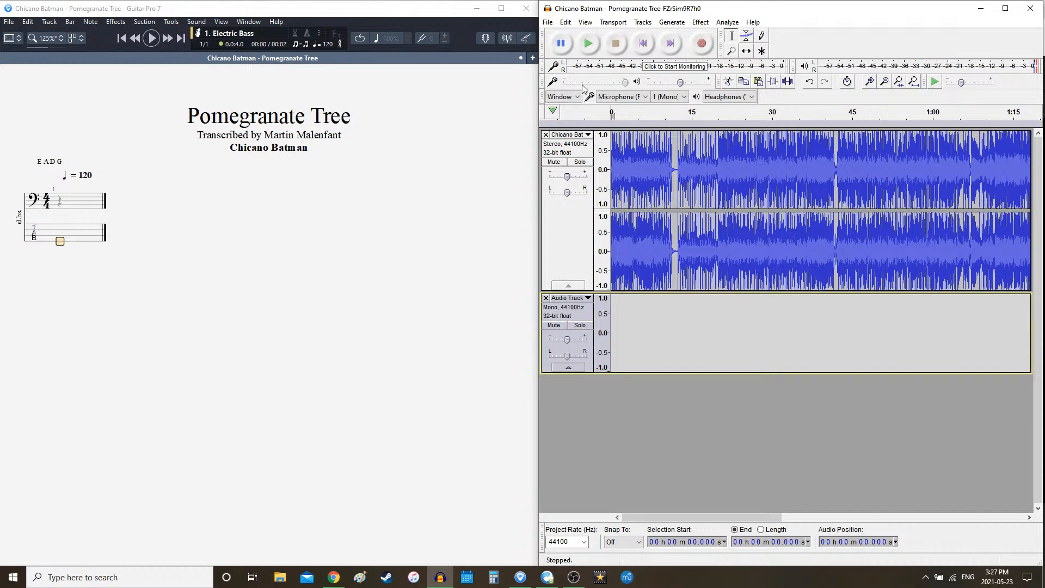
click(672, 21)
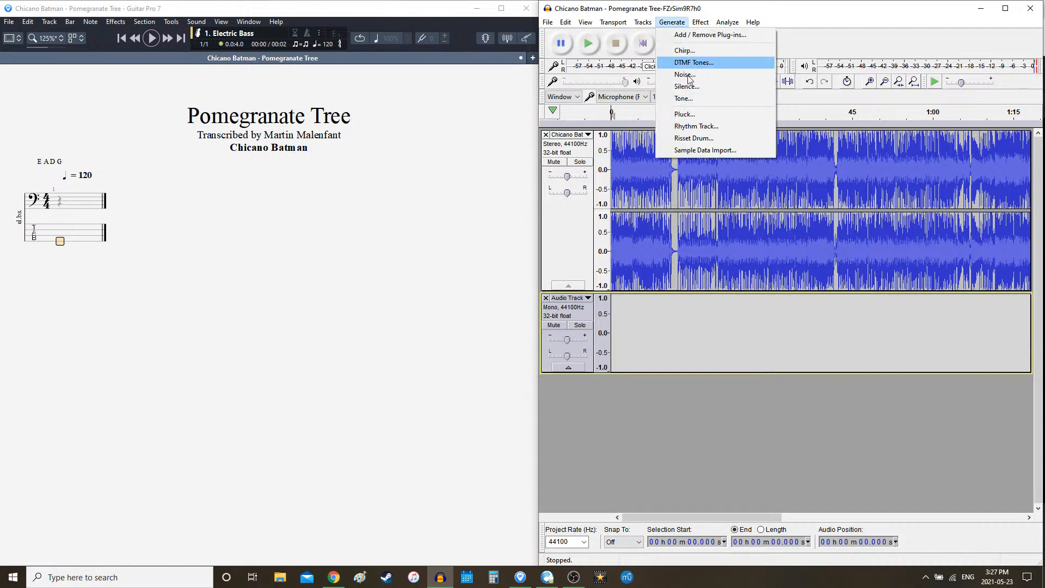
click(712, 126)
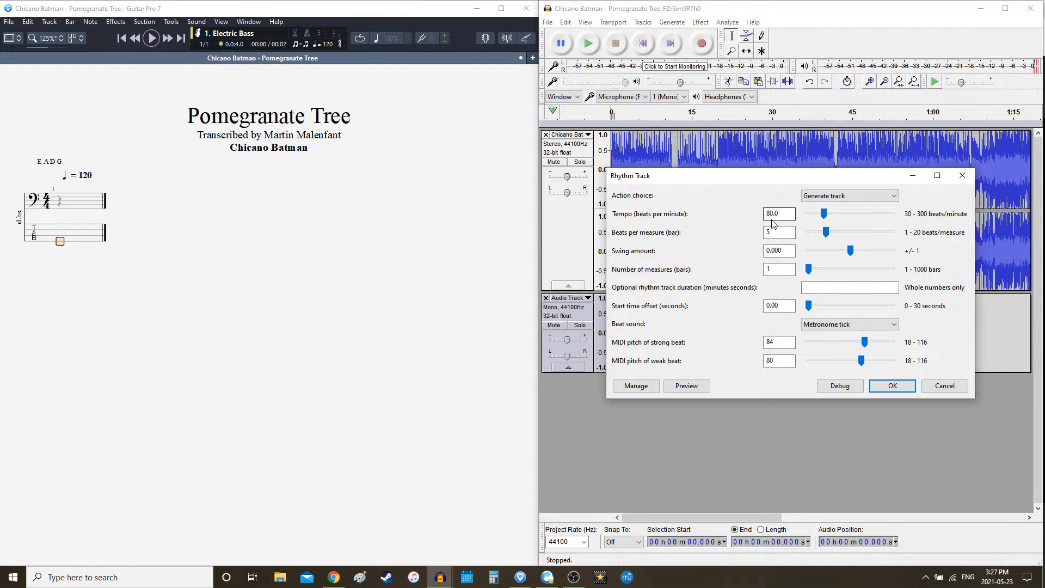
drag(773, 212, 758, 213)
text(130)
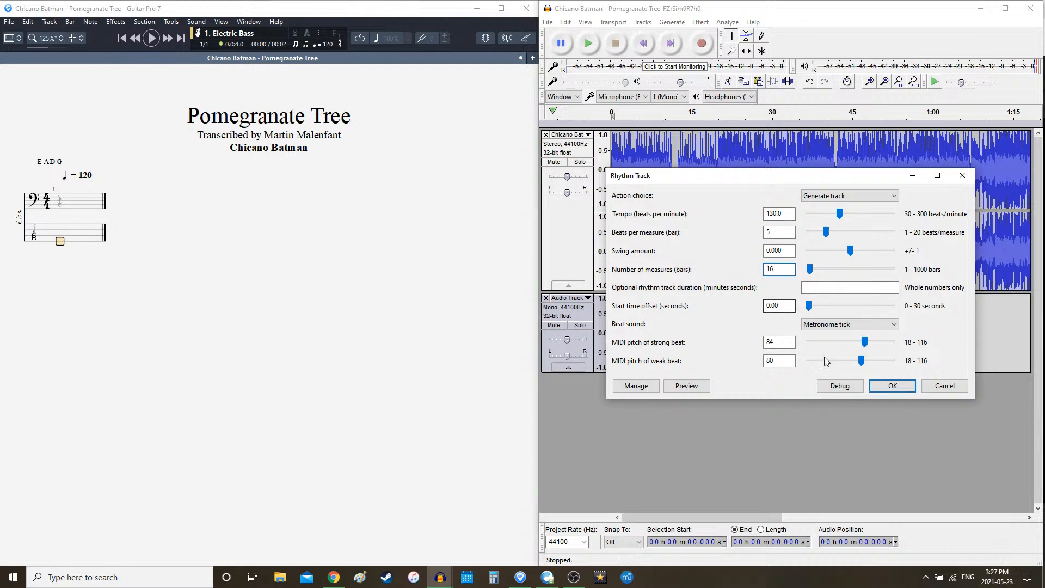
key(shift+Tab)
key(shift+Tab)
key(shift+Tab)
key(shift+Tab)
text(4)
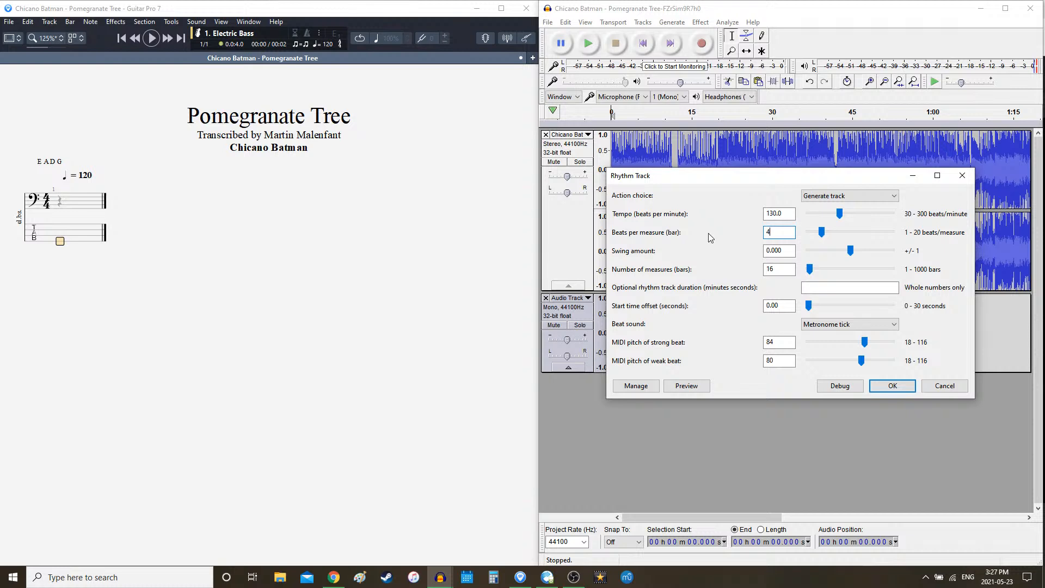
click(892, 386)
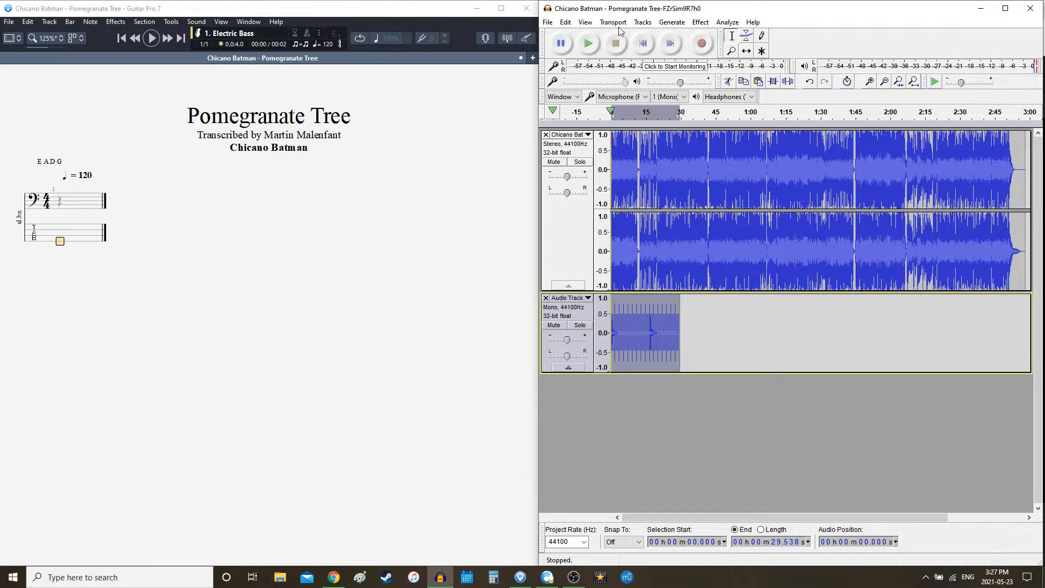
- Shift the rhythm clip about 0.2 s forward in time so its first tick lines up with the song's first sound
click(643, 44)
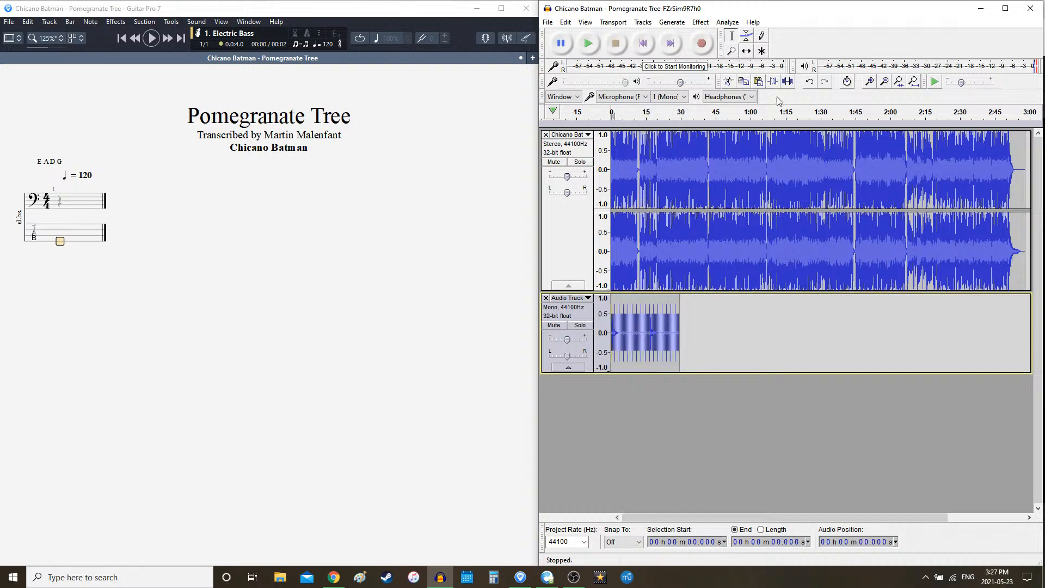
click(869, 82)
click(869, 82)
click(870, 81)
click(870, 82)
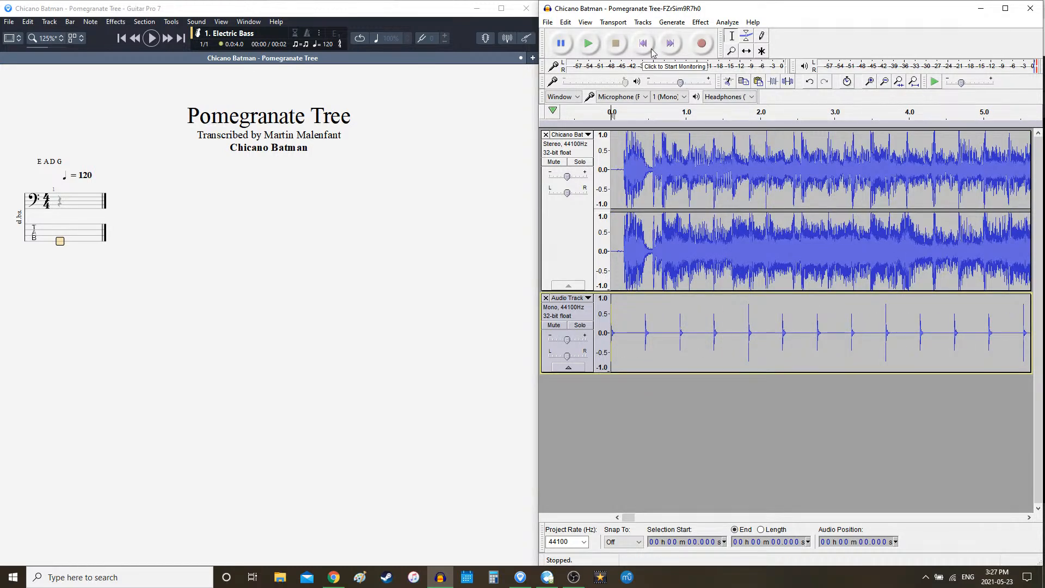
click(747, 52)
drag(639, 319, 655, 320)
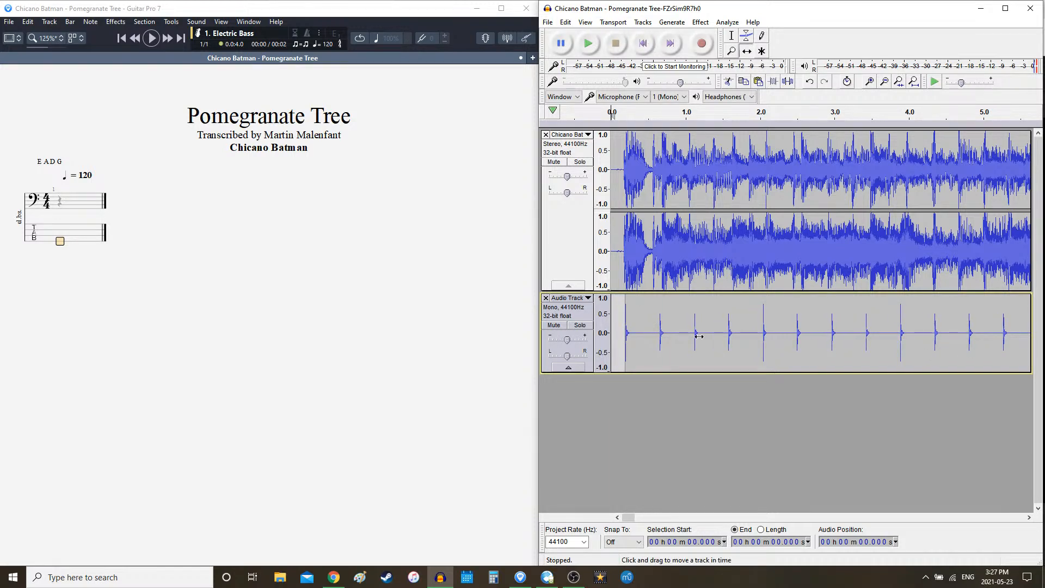
- Play the song together with the clicks to check the tempo, and delete the rhythm clip from the mono track
key(space)
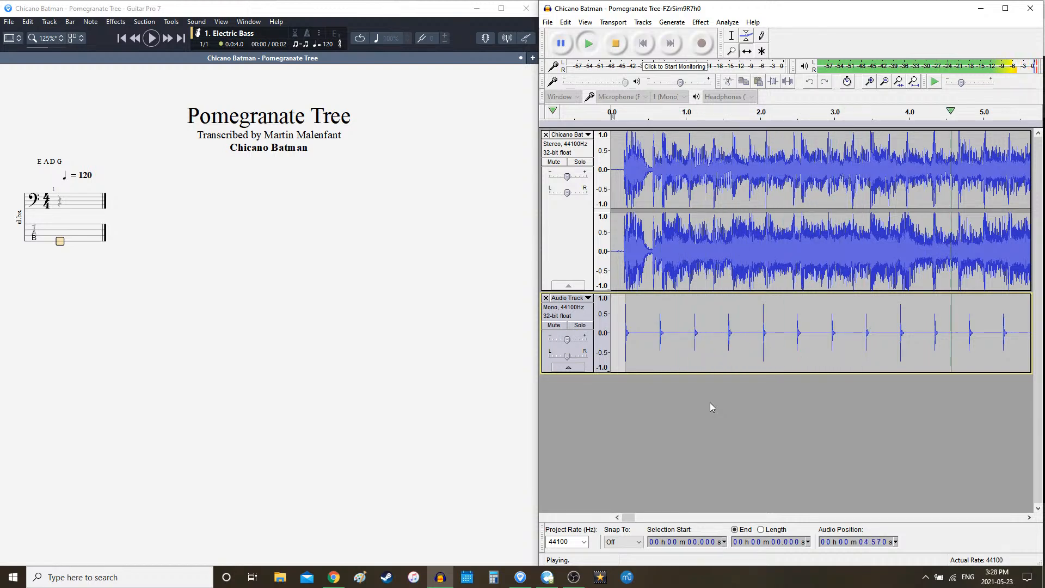
key(space)
click(731, 37)
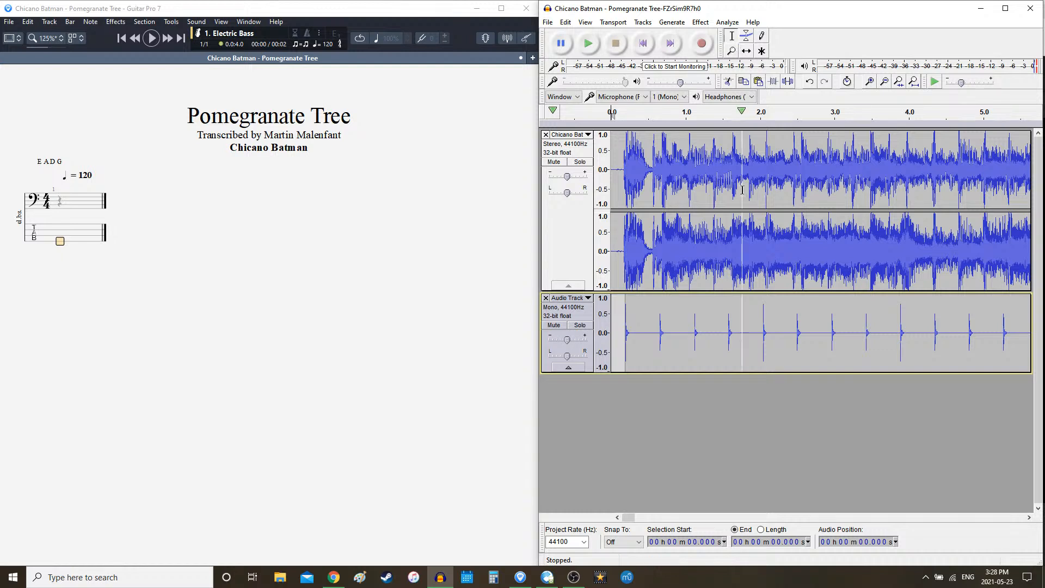
double_click(737, 344)
key(Delete)
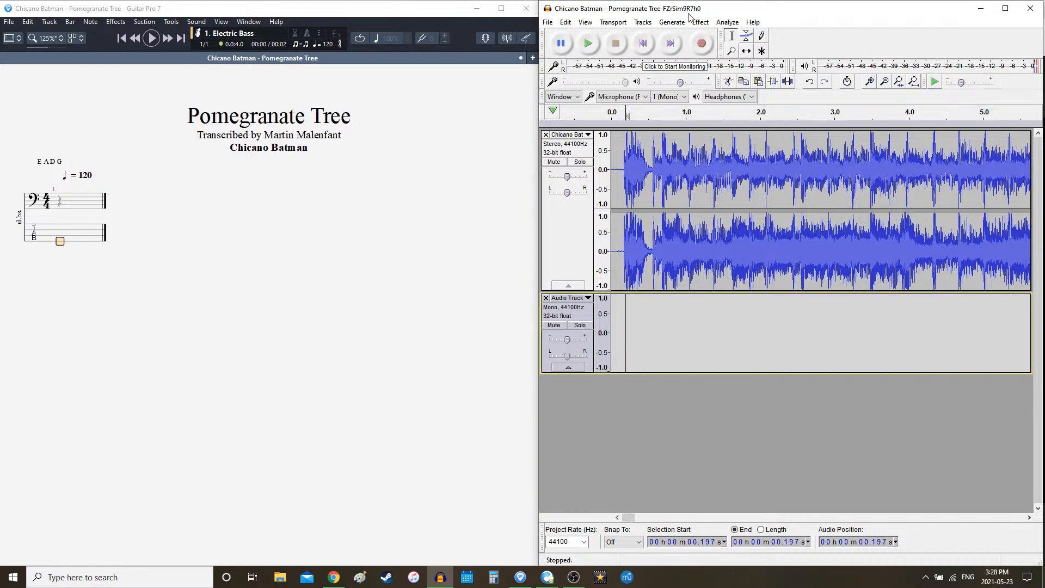
- Generate a slightly slower 16-measure rhythm track with 4 beats per measure from the song's first sound, and play it with the song
click(672, 22)
click(714, 129)
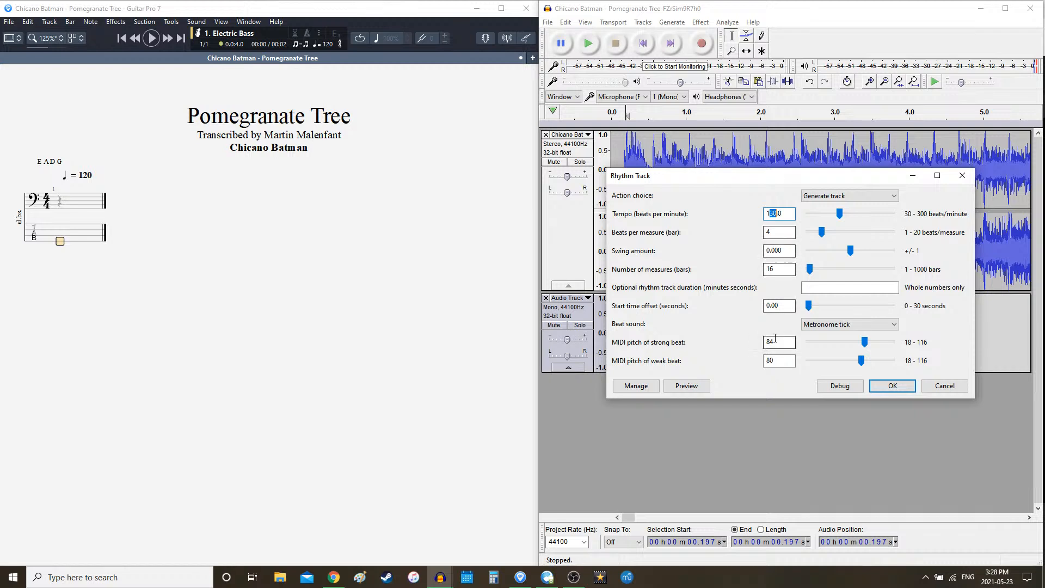
key(Return)
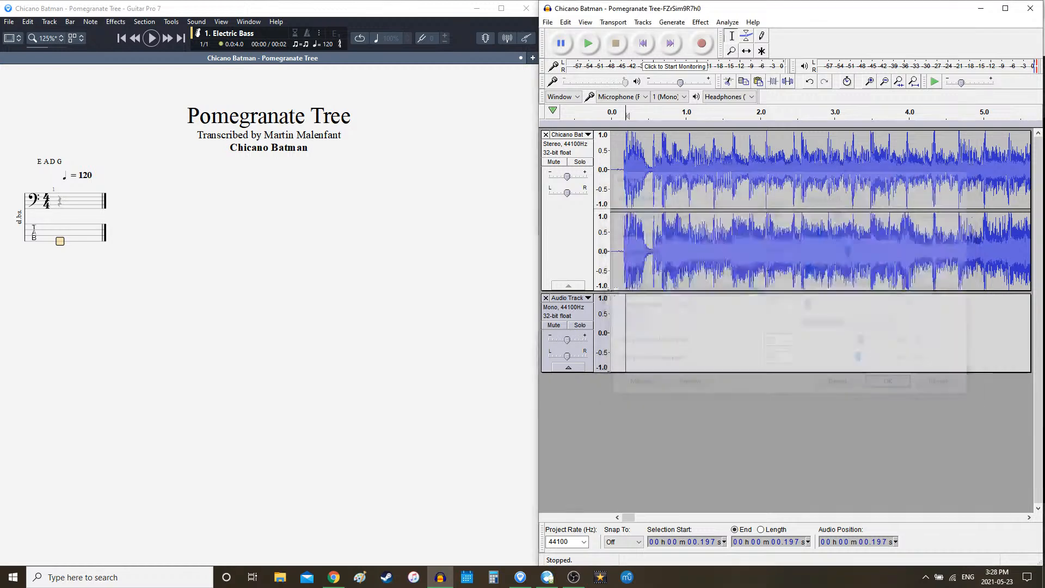
key(space)
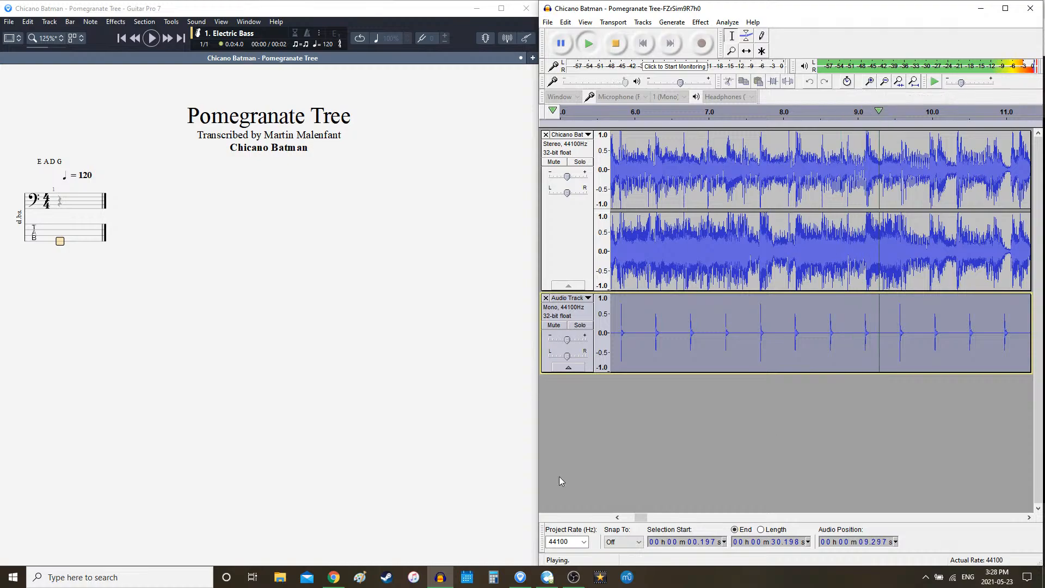
- Check the stream's audio levels in OBS, return to Audacity and stop the playback
click(573, 580)
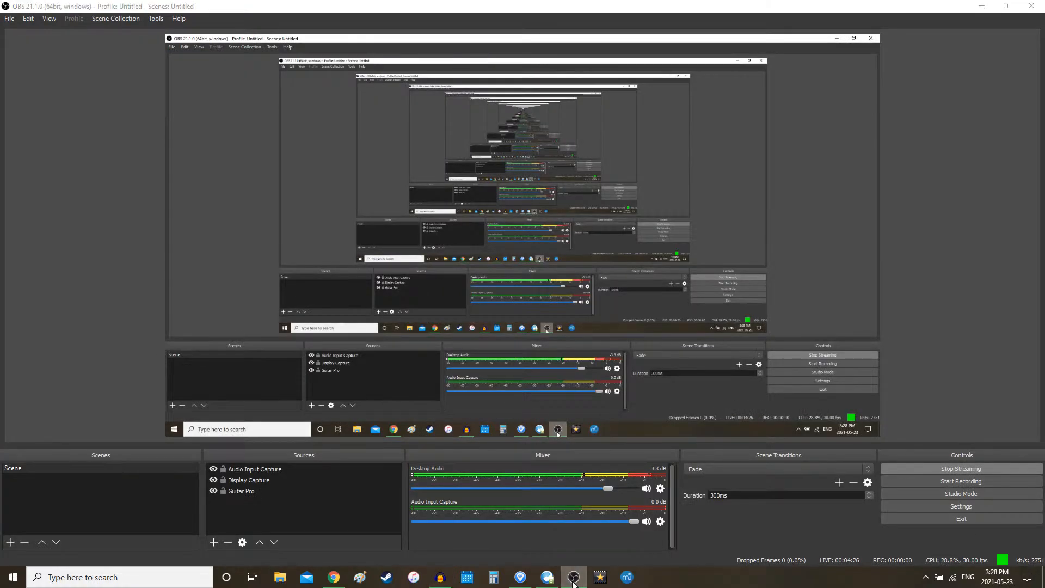
click(573, 580)
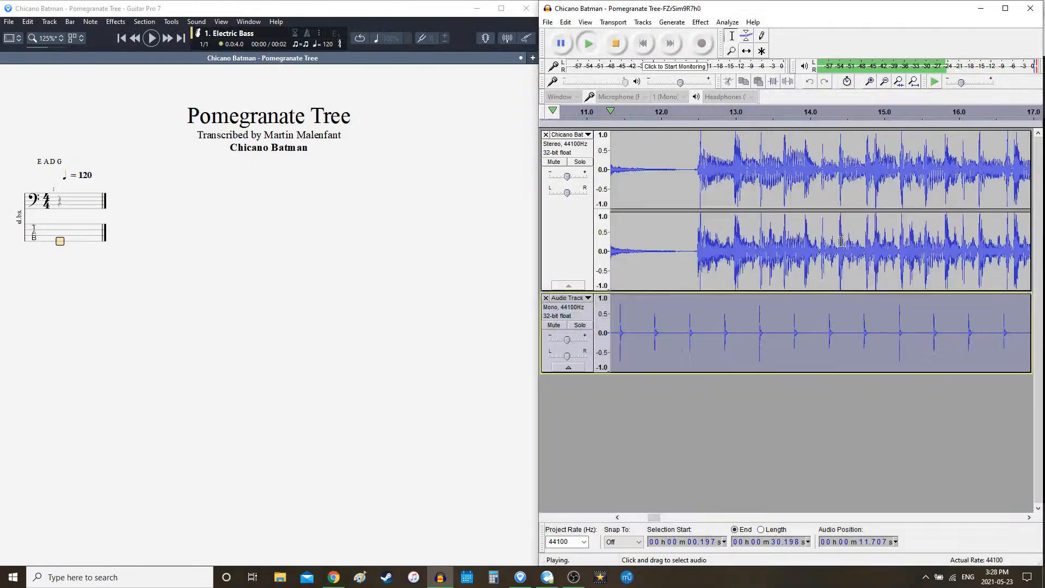
click(623, 46)
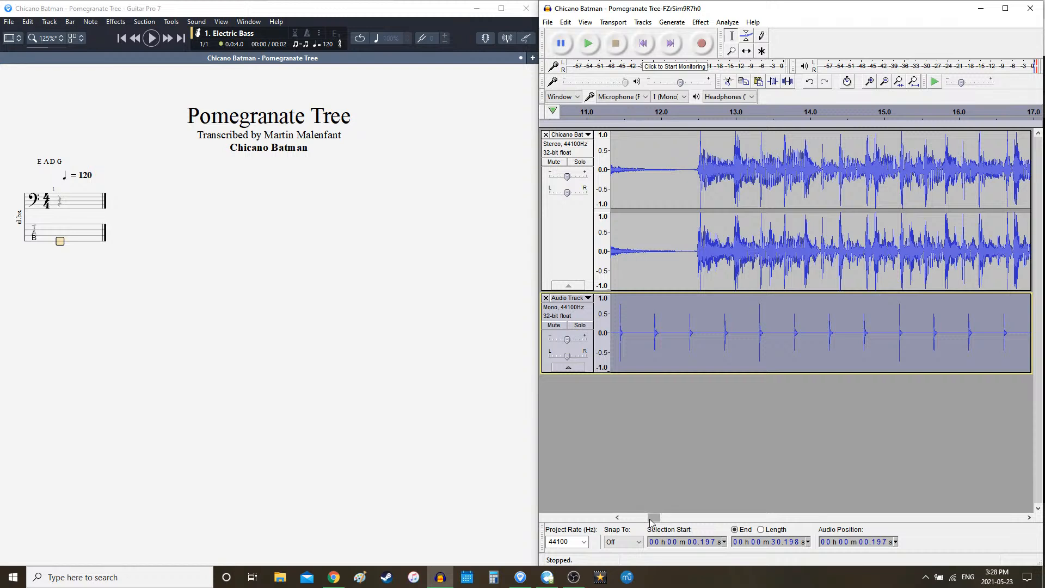
- Play the song with the clicks from about 9.4 s and again from about 7.5 s to compare the tempo
drag(651, 522, 645, 522)
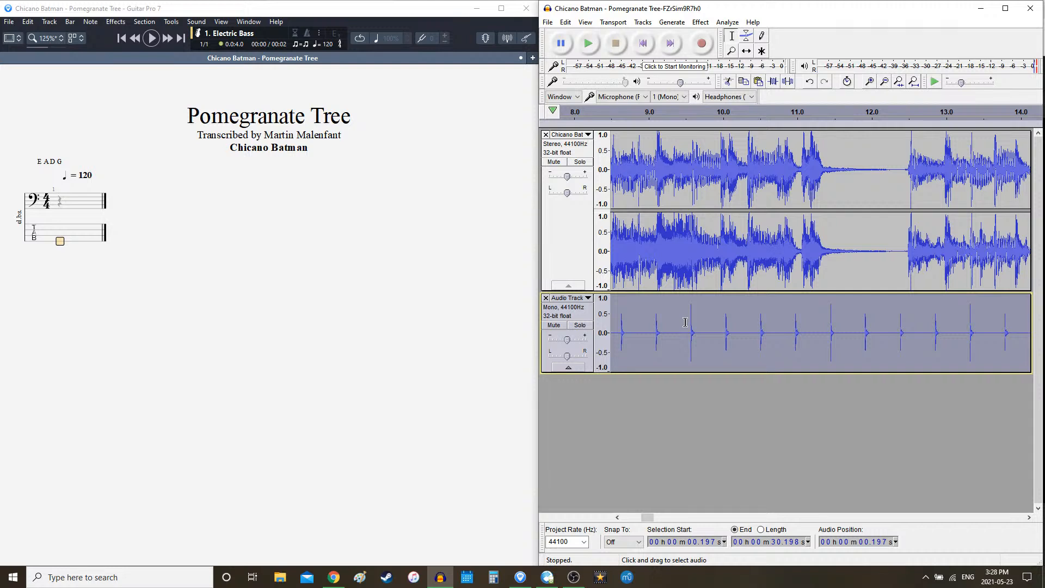
click(677, 446)
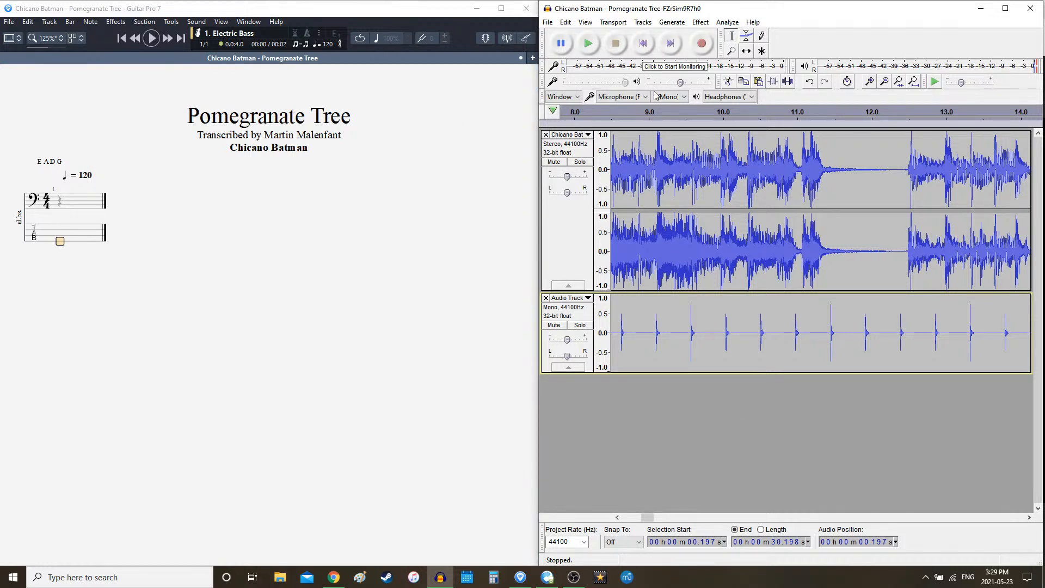
click(679, 322)
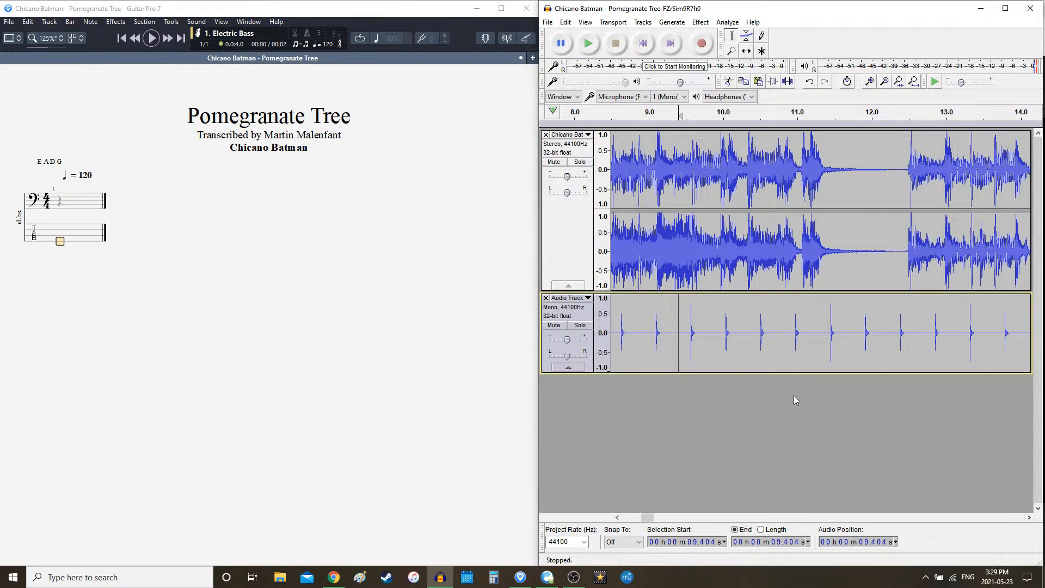
key(space)
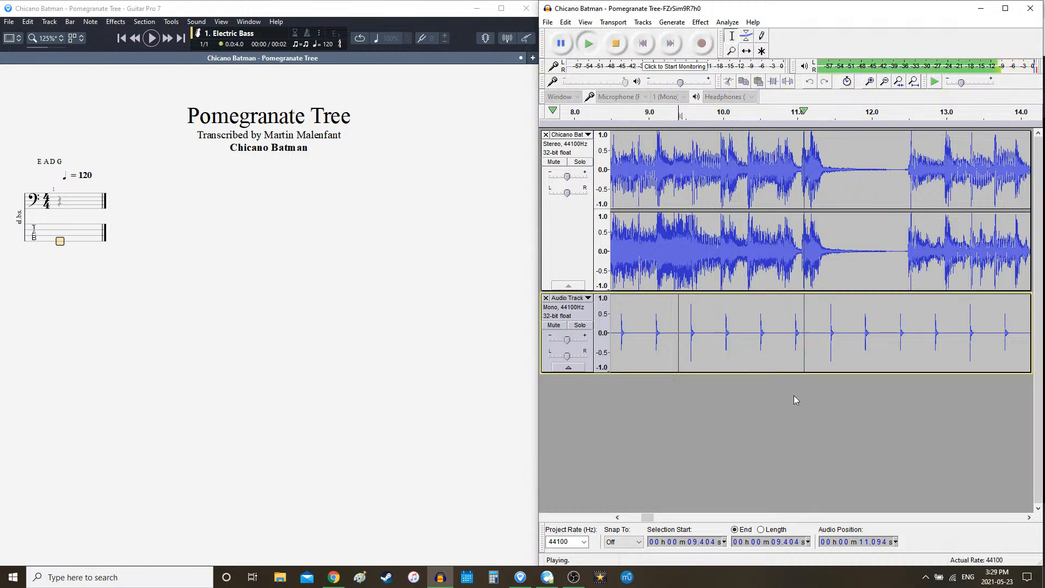
key(space)
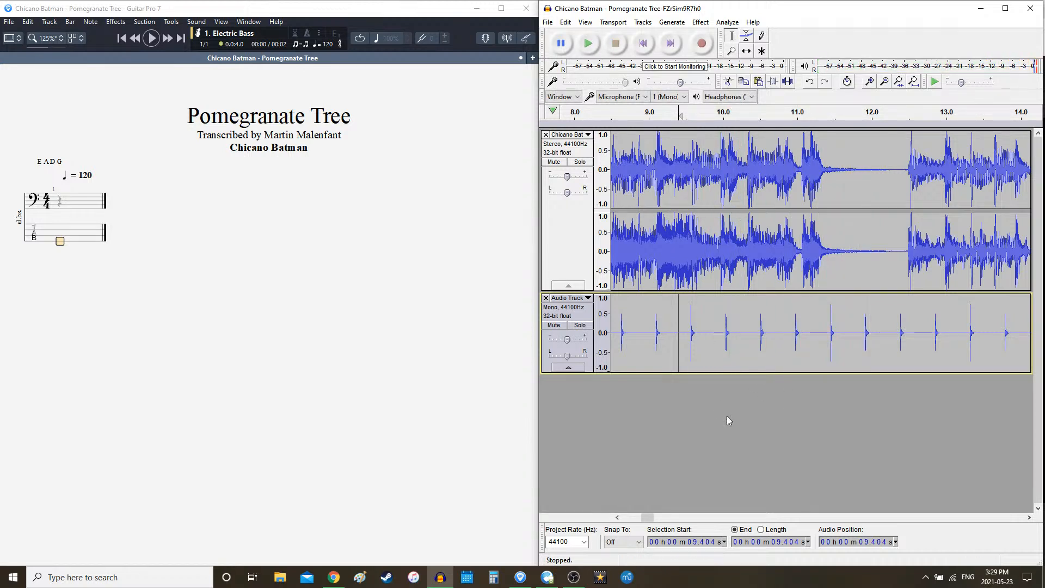
drag(649, 517, 644, 517)
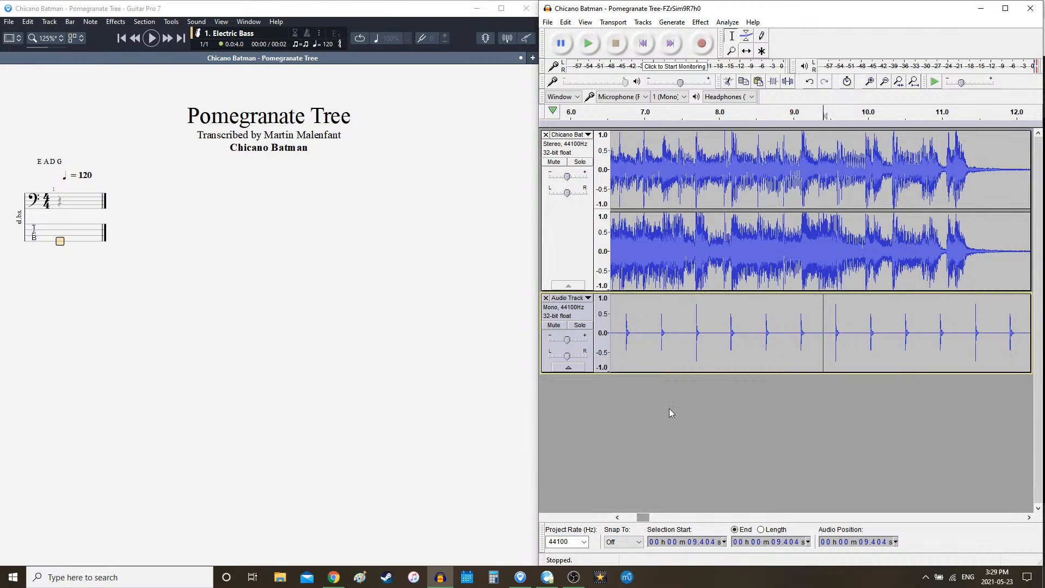
click(679, 333)
key(space)
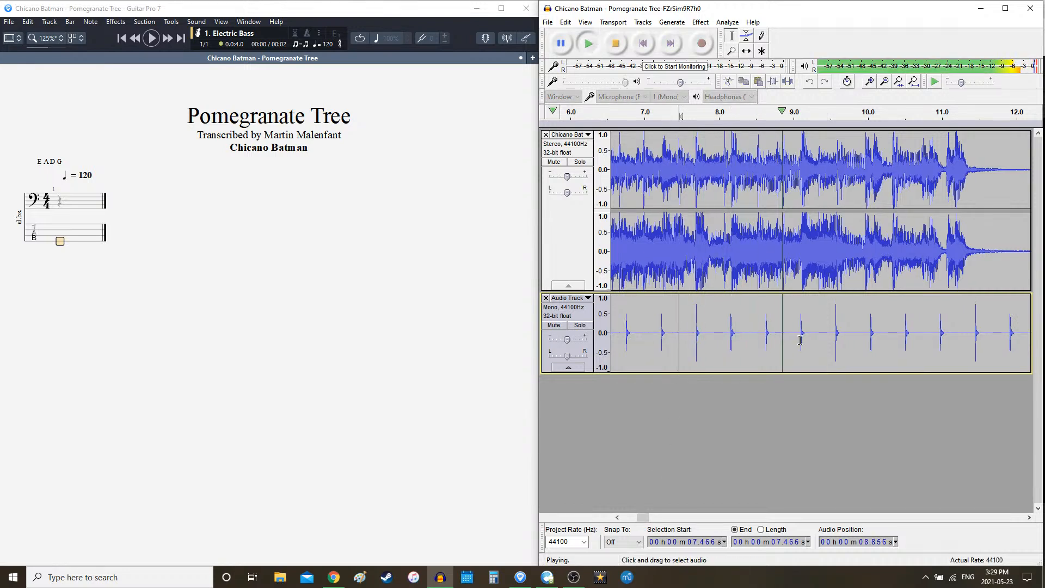
drag(642, 519, 646, 520)
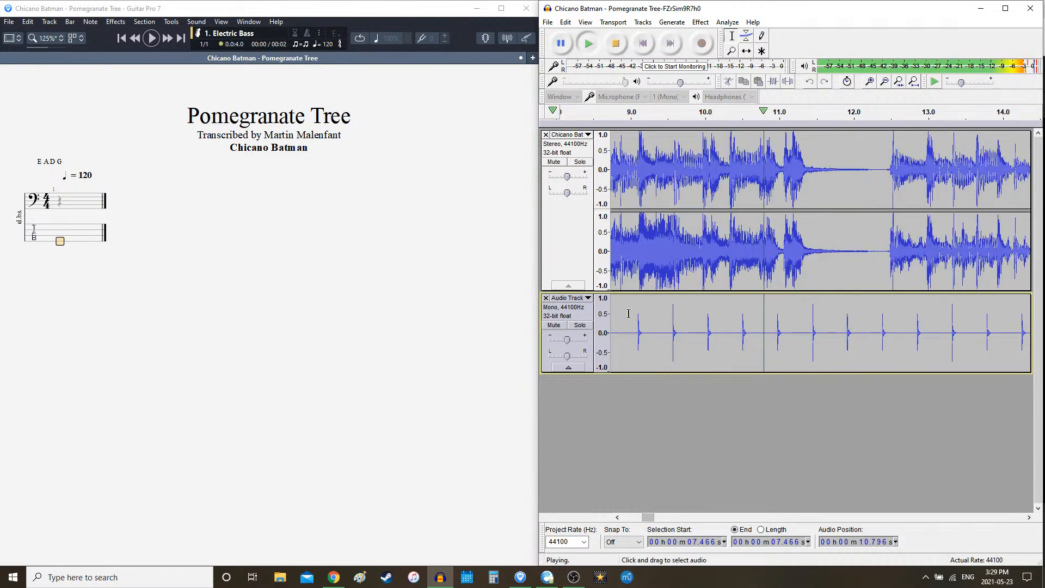
- Place the cursor on the strong click at about 9.57 s and count the measures from the song's start up to it
click(674, 328)
drag(653, 519, 650, 520)
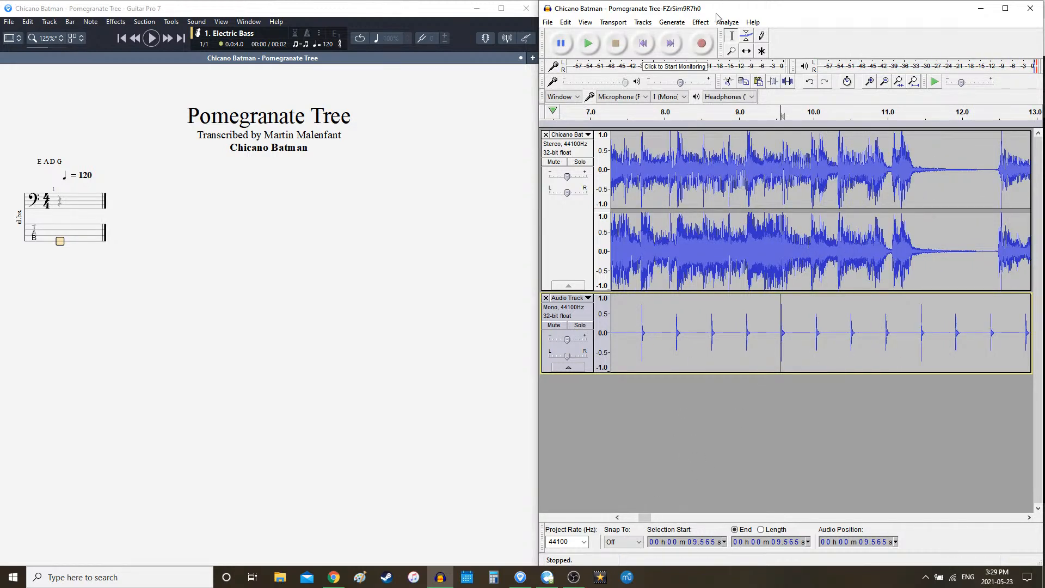
click(887, 83)
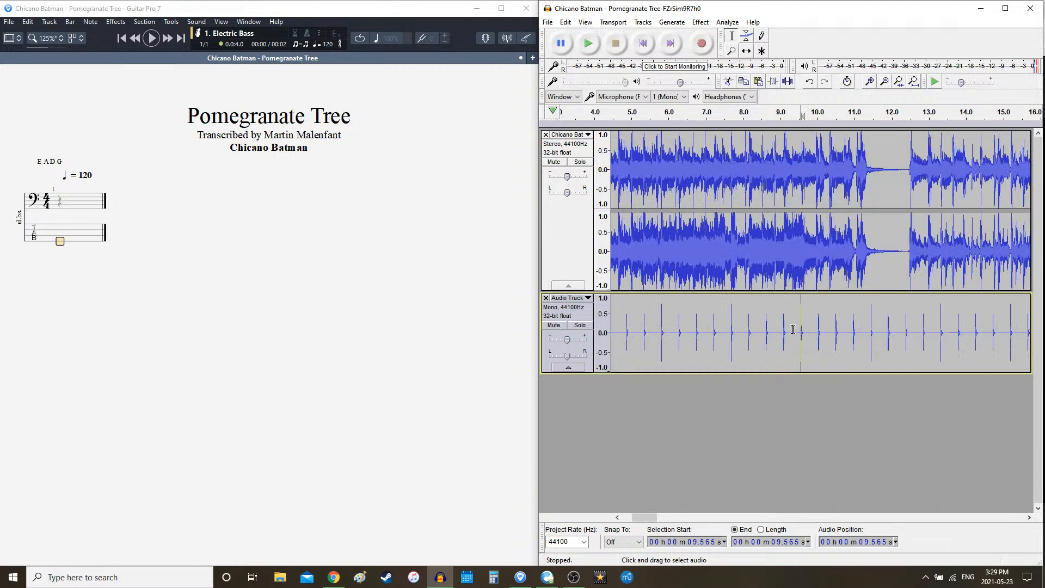
drag(646, 522, 637, 523)
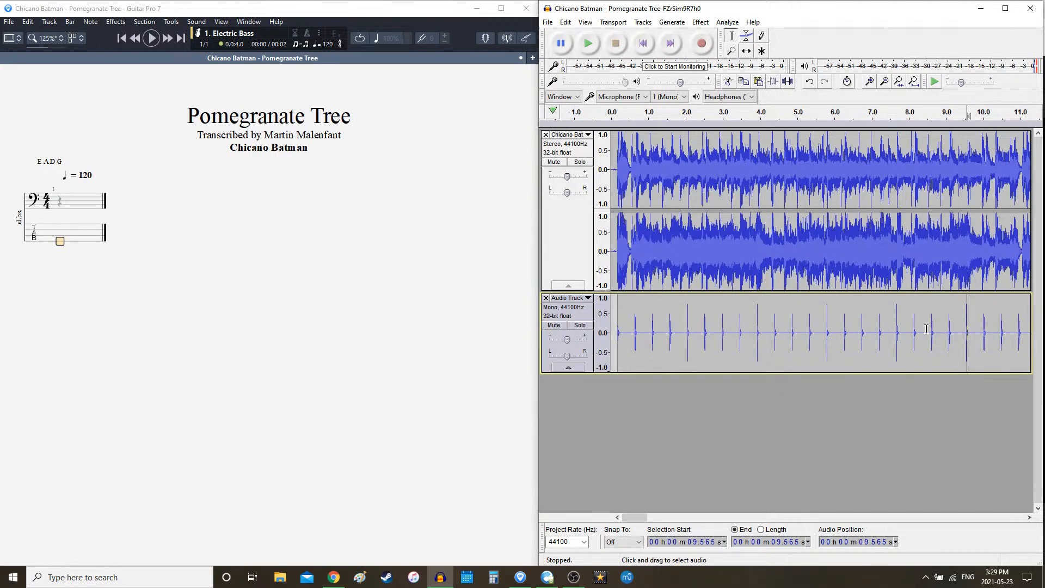
- Switch to Guitar Pro and set the score's tempo to 128 bpm
click(59, 231)
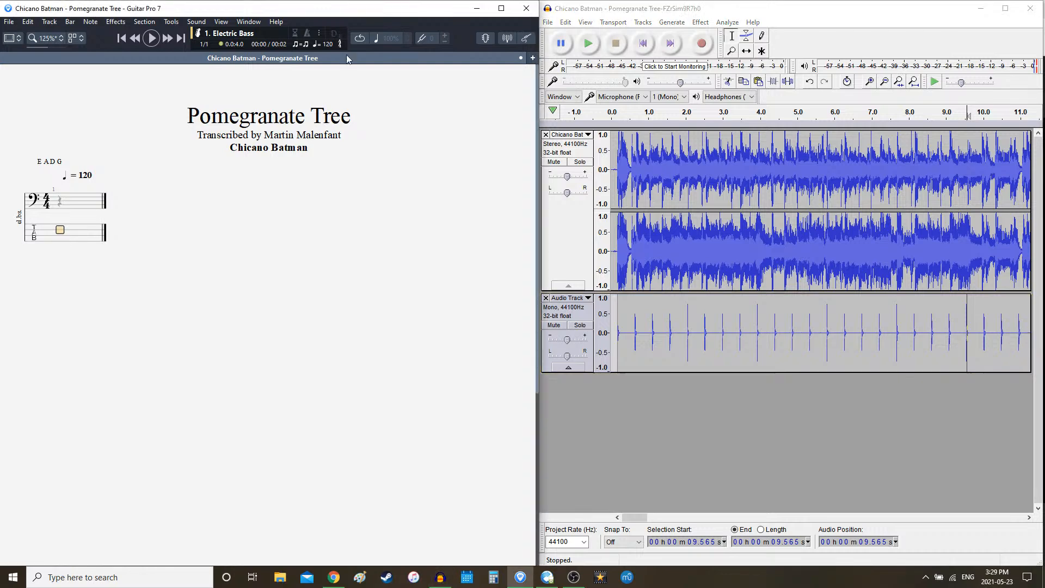
click(329, 44)
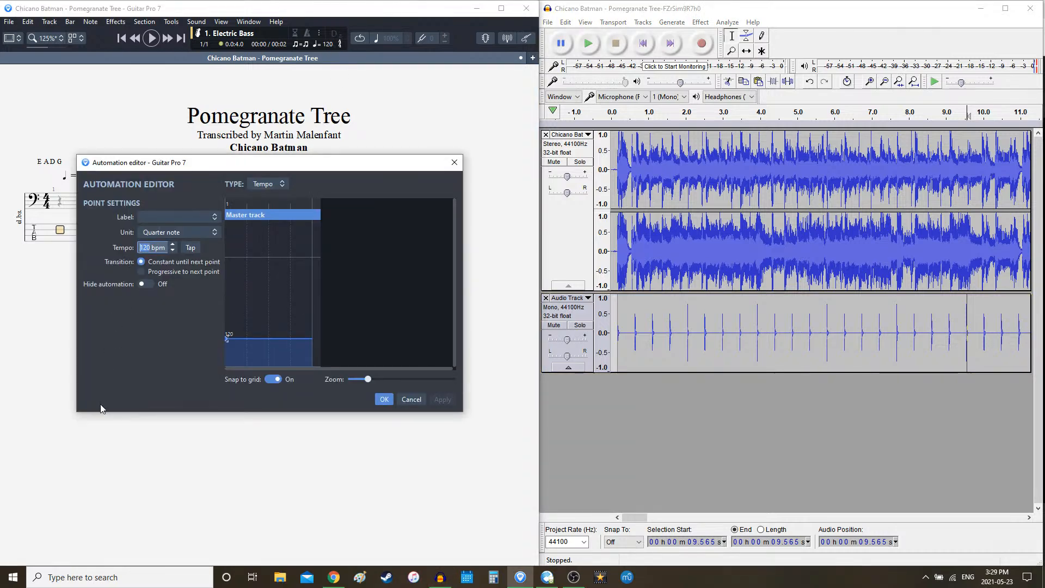
text(128)
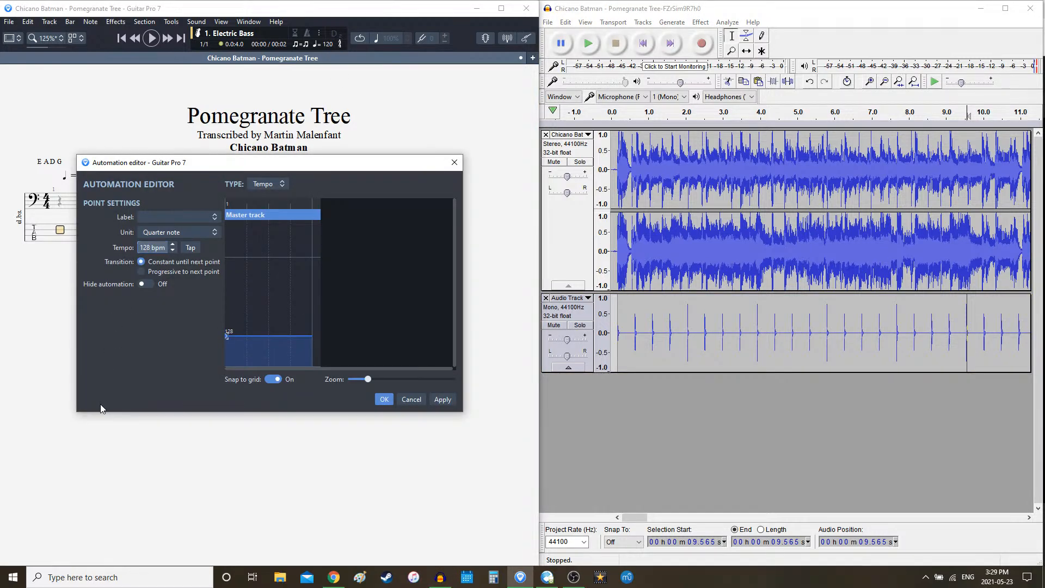
key(Return)
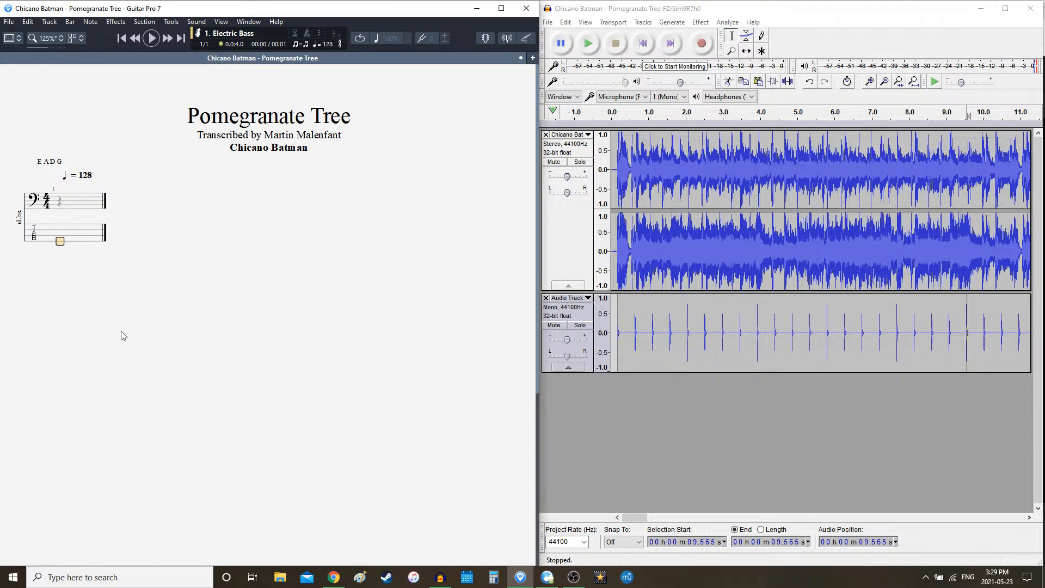
- Add four empty bars to the bass score so that it has five bars
key(Right)
key(Right)
key(Right)
key(Right)
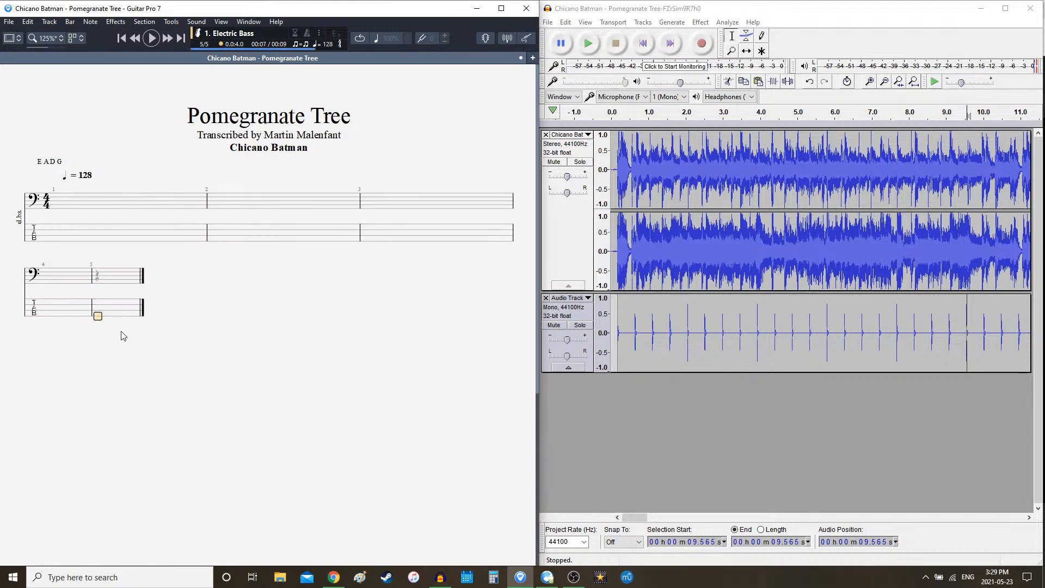
- Return to Audacity and delete the 16-measure rhythm clip from the mono track
click(769, 4)
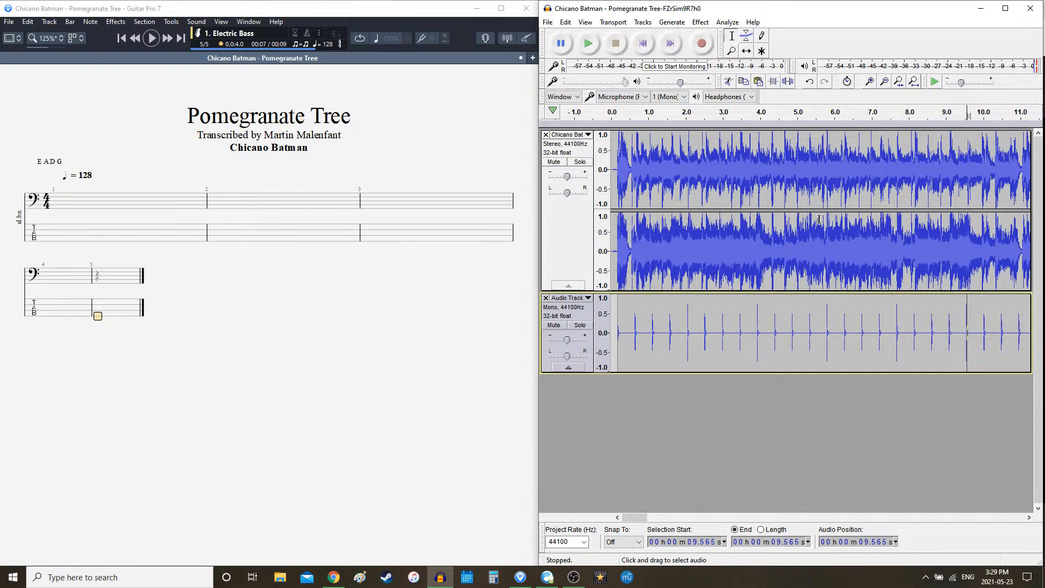
drag(636, 518, 641, 519)
double_click(728, 343)
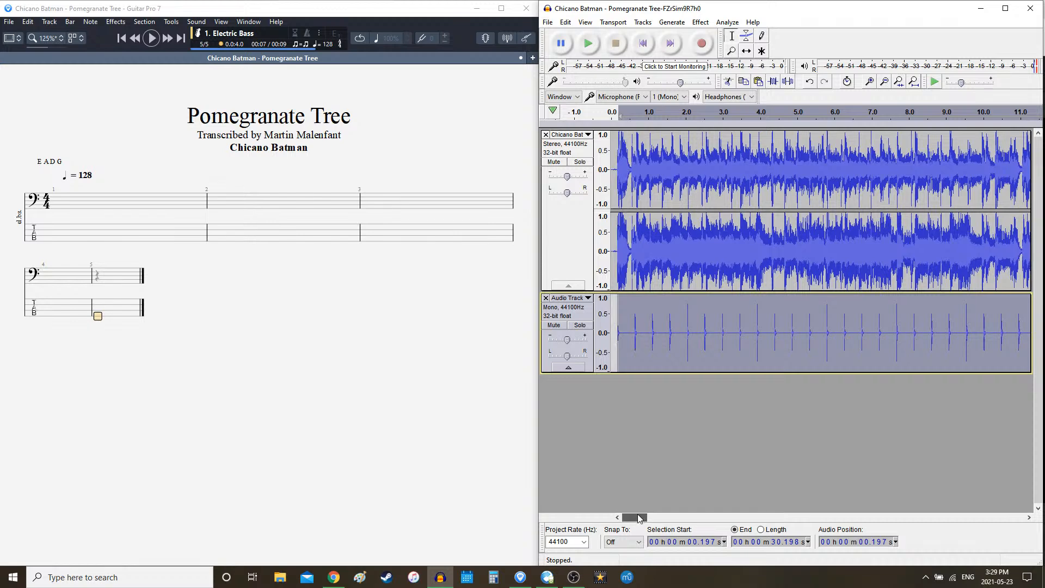
key(Delete)
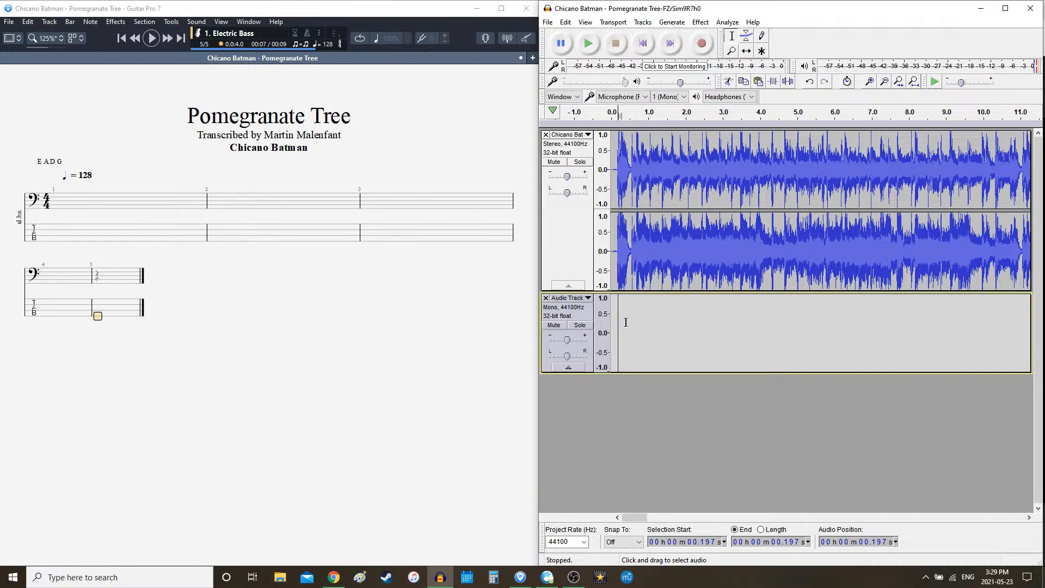
- Generate a rhythm track at 128 beats per minute with 4 beats per measure and 5 measures from the song's first sound
click(672, 22)
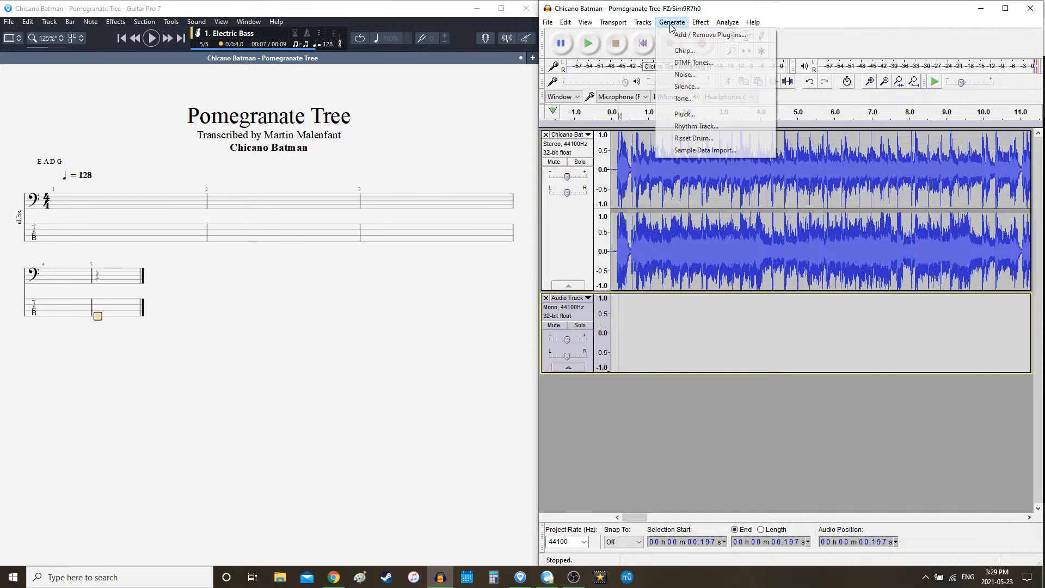
click(700, 126)
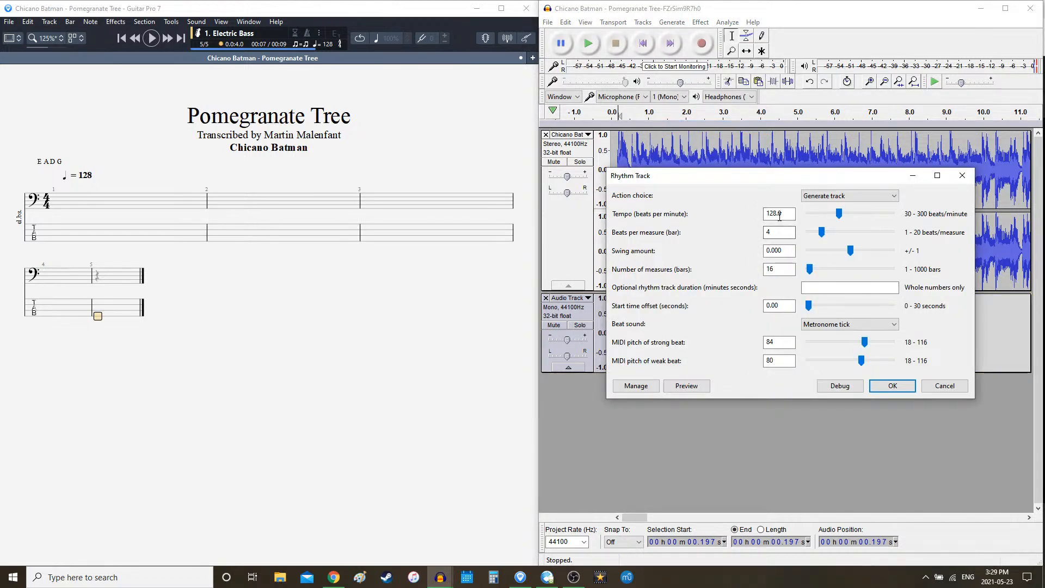
double_click(779, 267)
text(5)
key(Return)
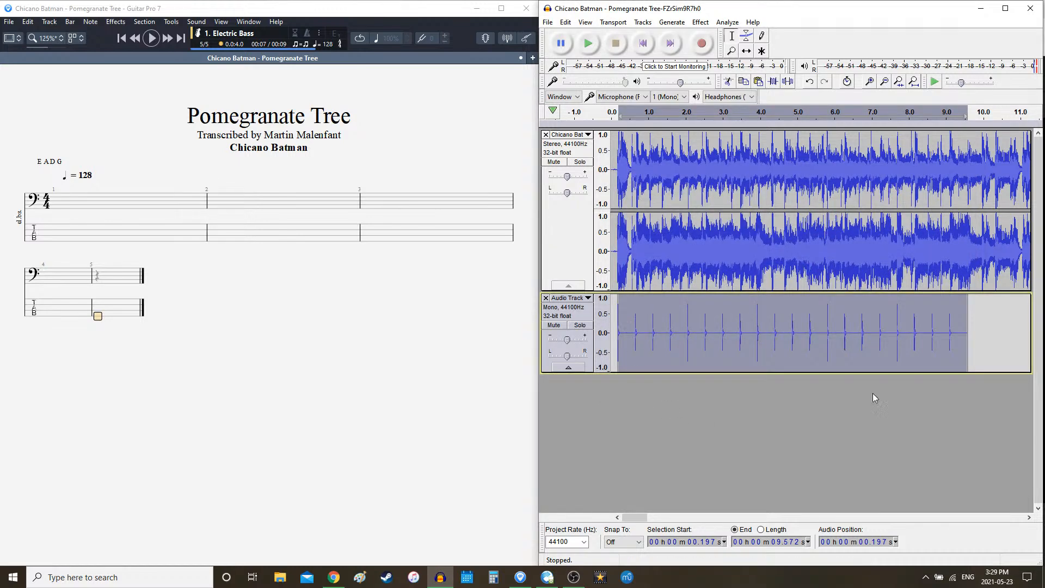
- Play the song with the new clicks from about 7.5 s to check the end of the five measures
click(955, 325)
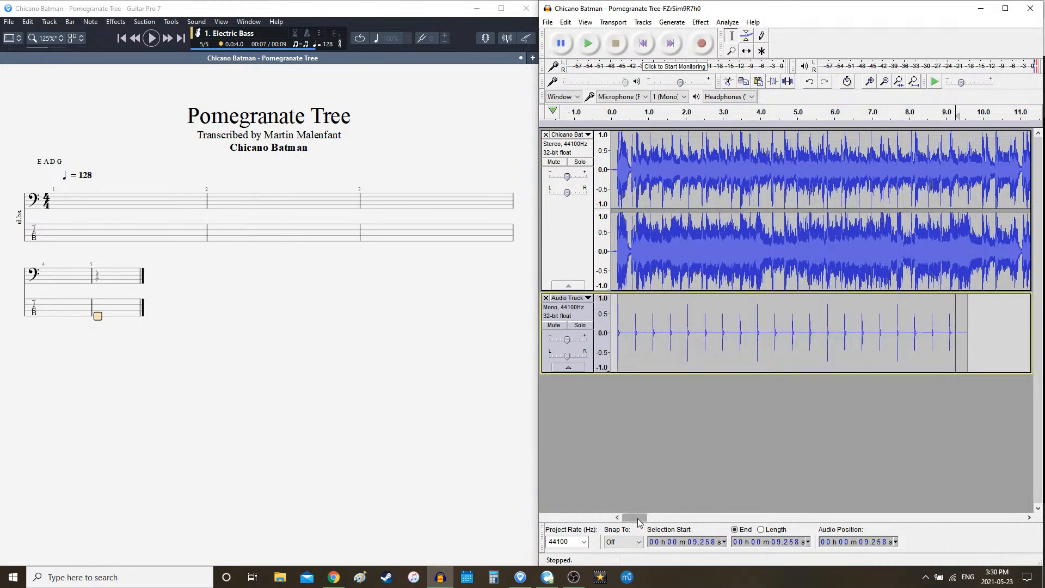
drag(639, 522, 657, 521)
click(664, 354)
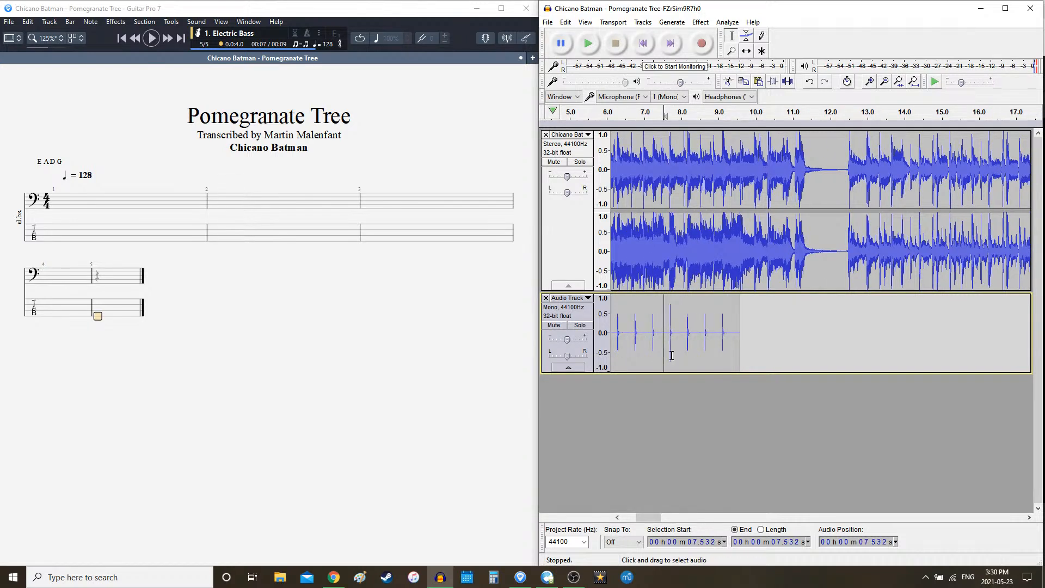
key(space)
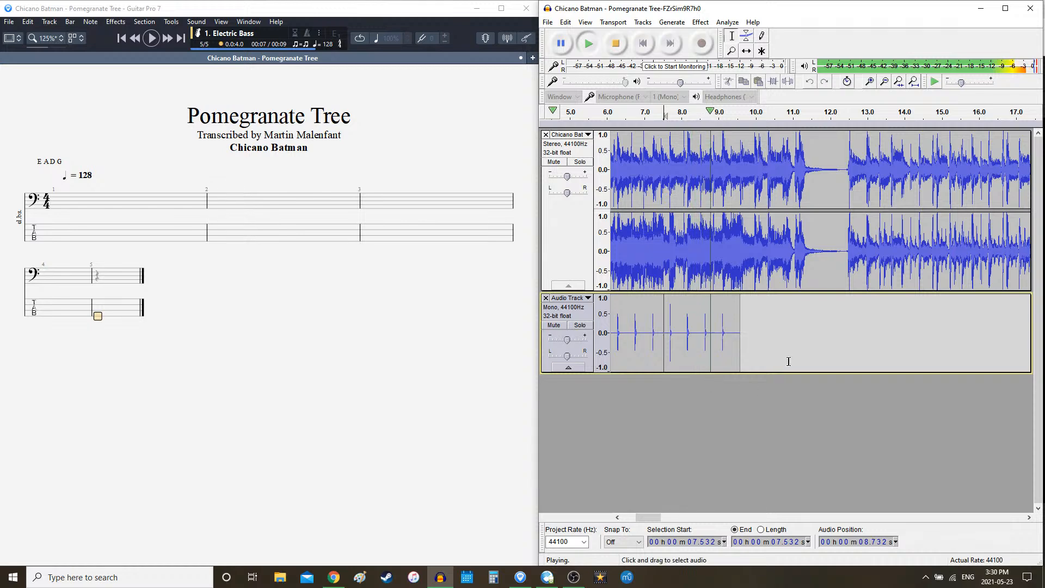
key(space)
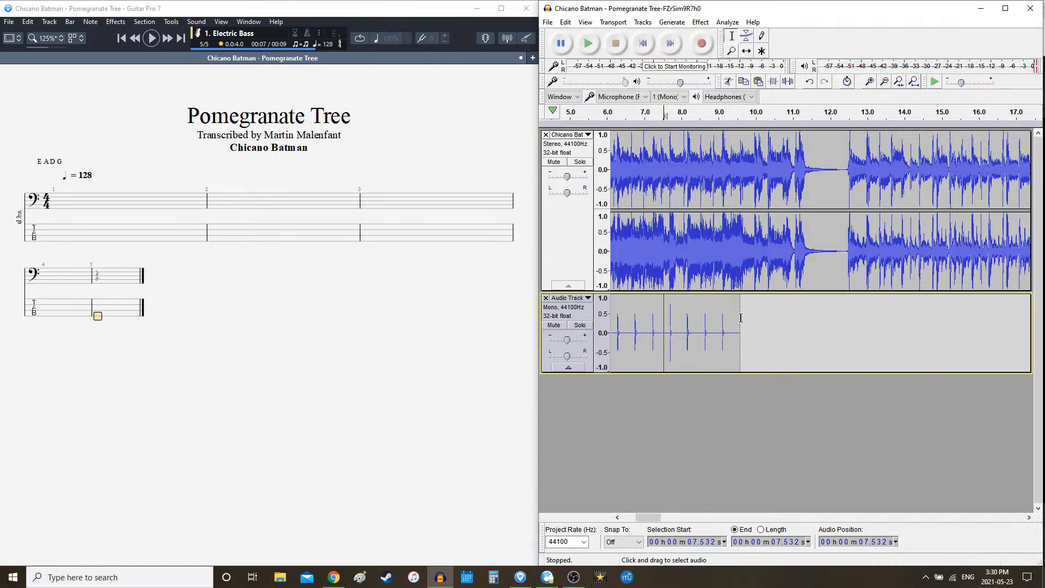
- Generate a 16-measure rhythm track at 126 beats per minute from the end of the five-measure clip, and play it with the song
click(740, 343)
click(671, 21)
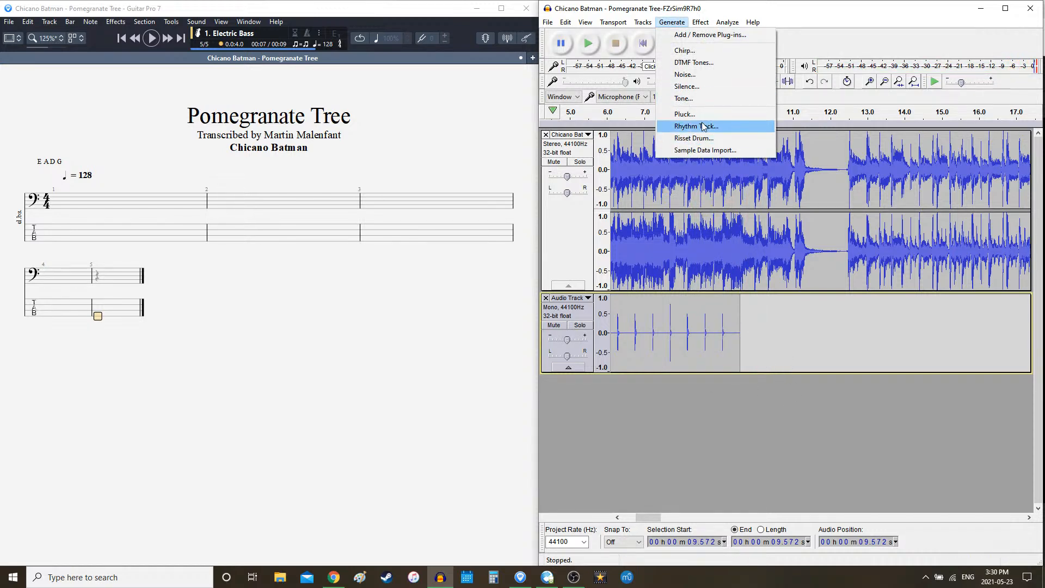
click(696, 126)
drag(773, 214, 778, 214)
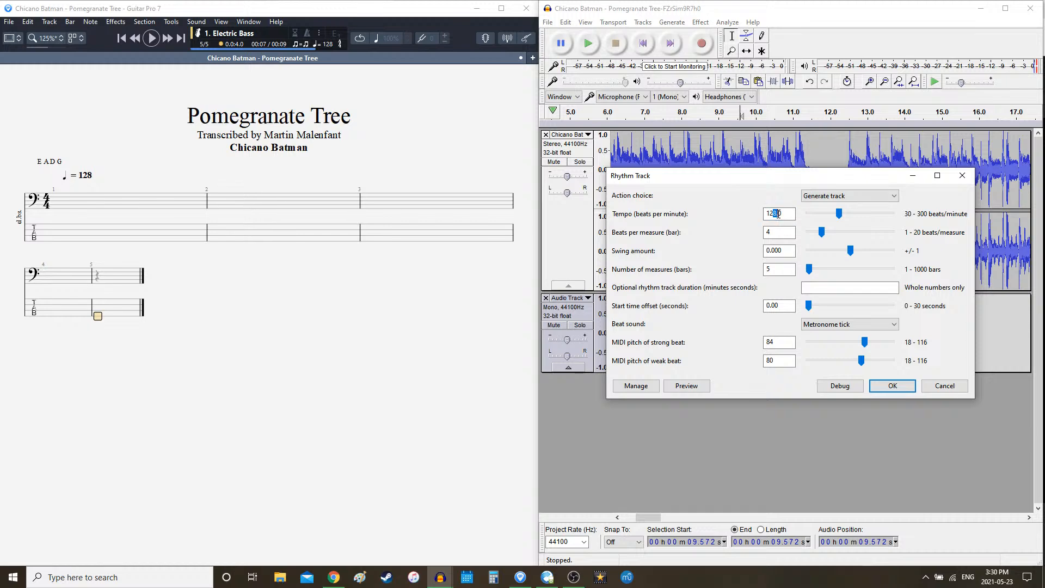
text(6.)
click(778, 269)
text(16)
click(895, 387)
key(space)
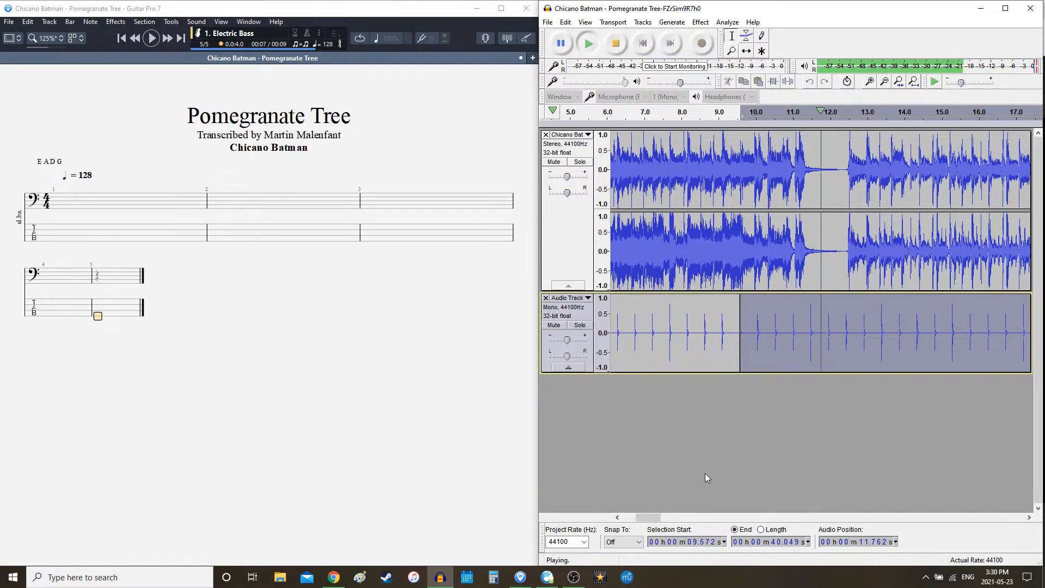
key(space)
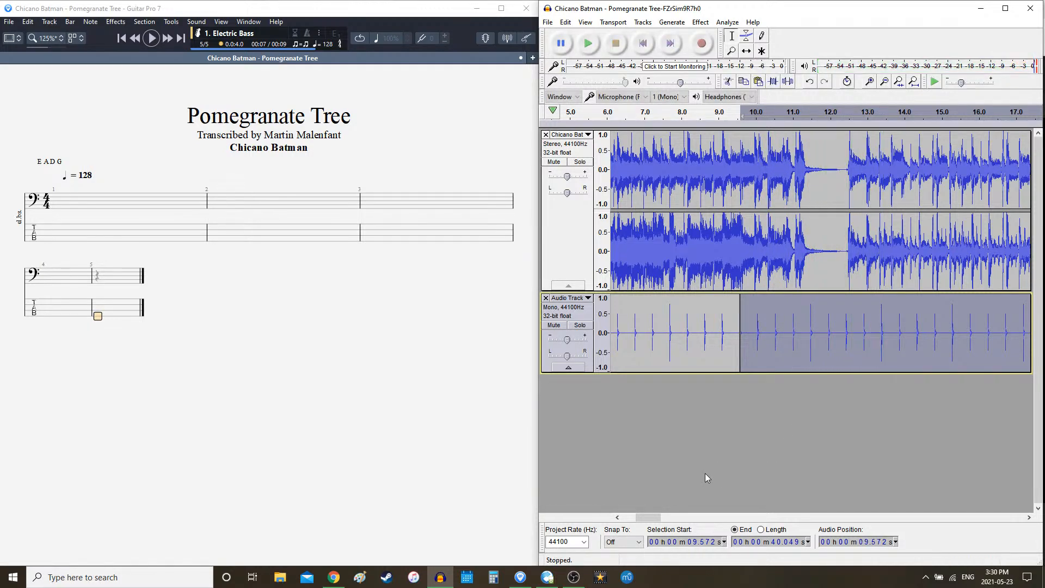
- Mute the rhythm track and place the playback cursor at about 7.6 s in the song
click(737, 256)
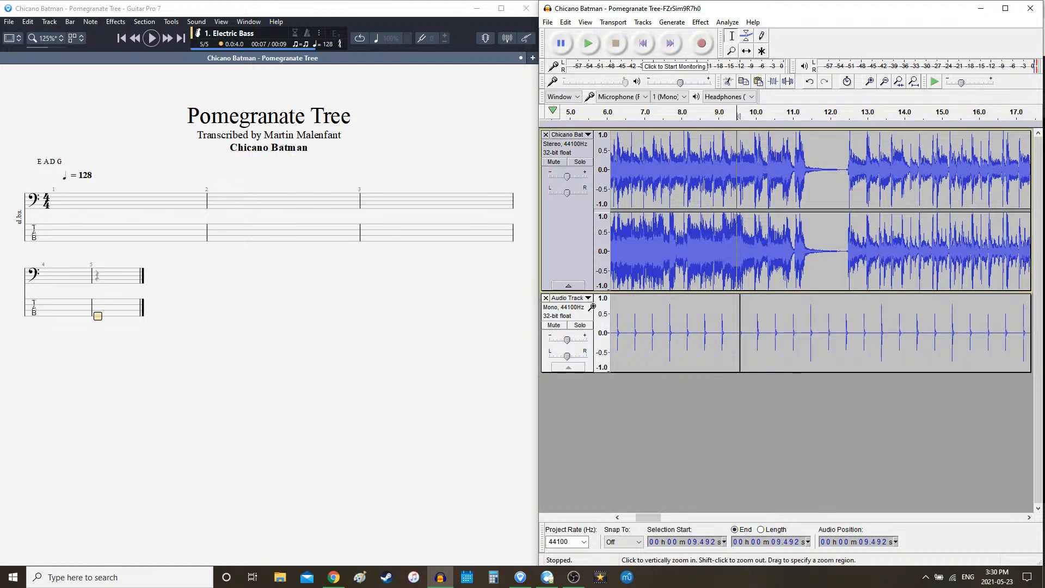
click(553, 325)
click(667, 280)
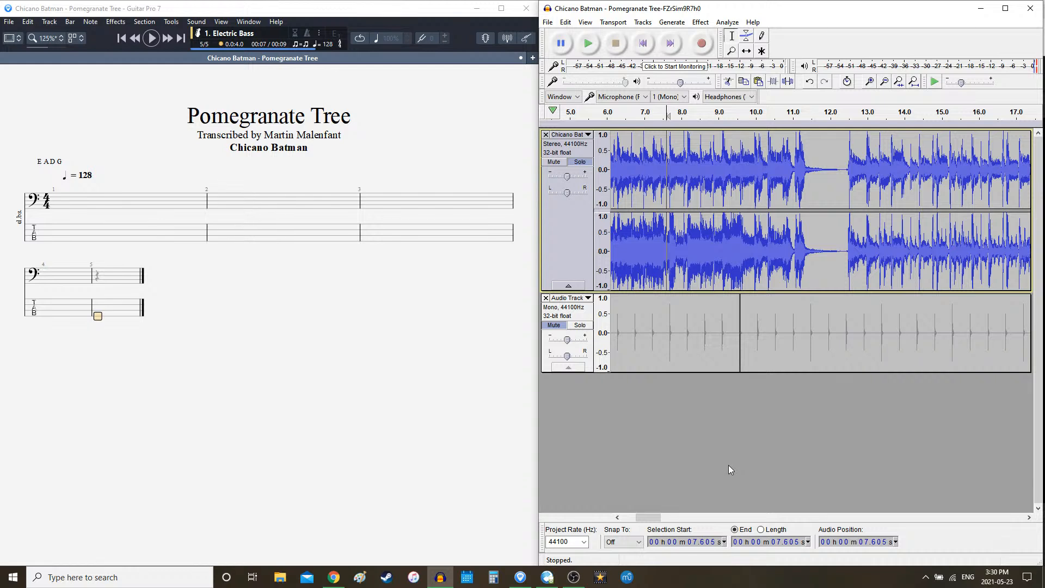
- Play the song without the clicks from about 7.6 s to hear the passage around the silent gap
key(space)
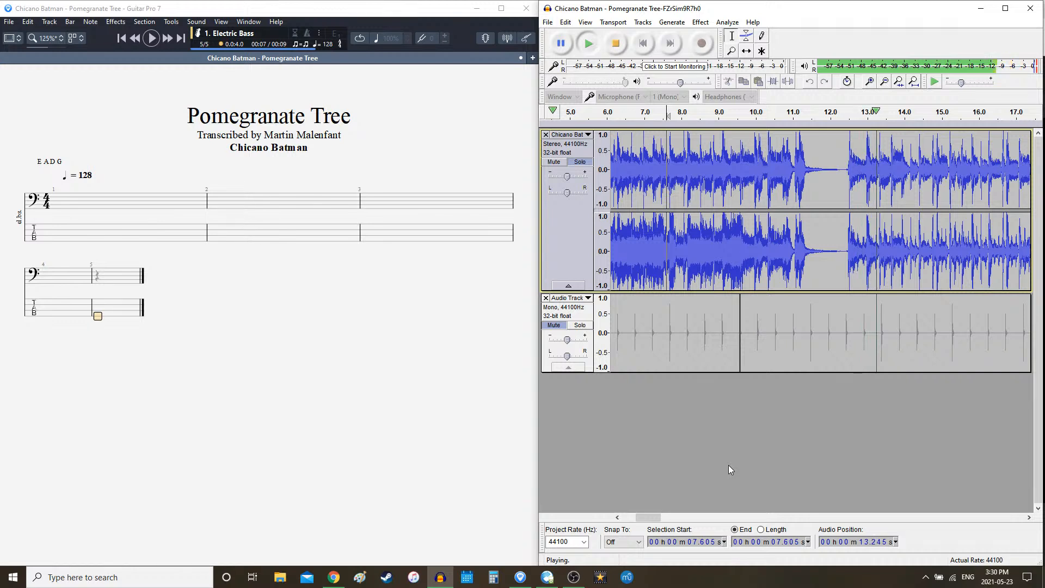
key(space)
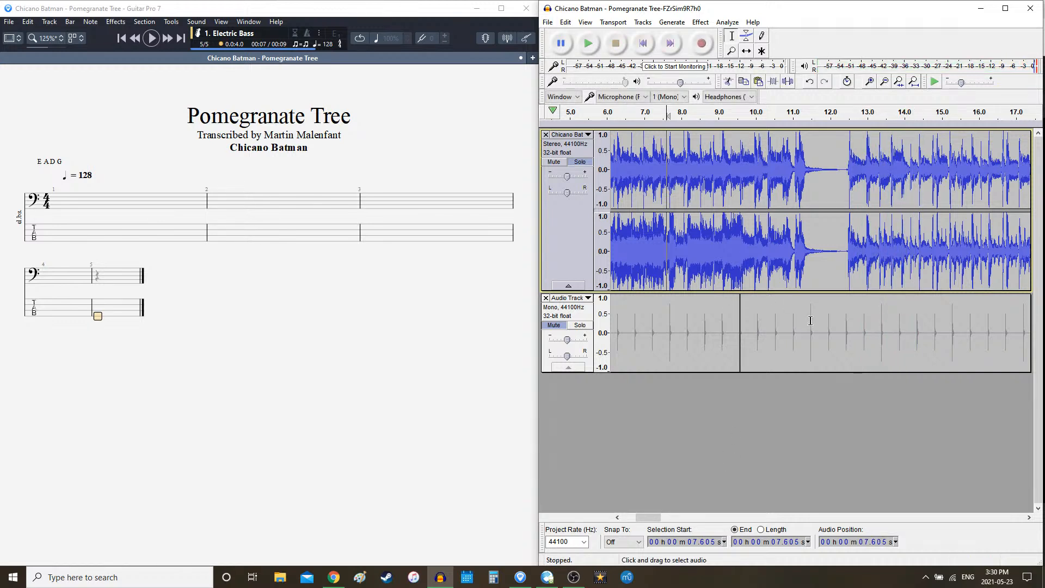
drag(805, 251, 852, 253)
click(821, 253)
- Play the song from about 9.4 s and unmute the rhythm track to hear both together
click(732, 263)
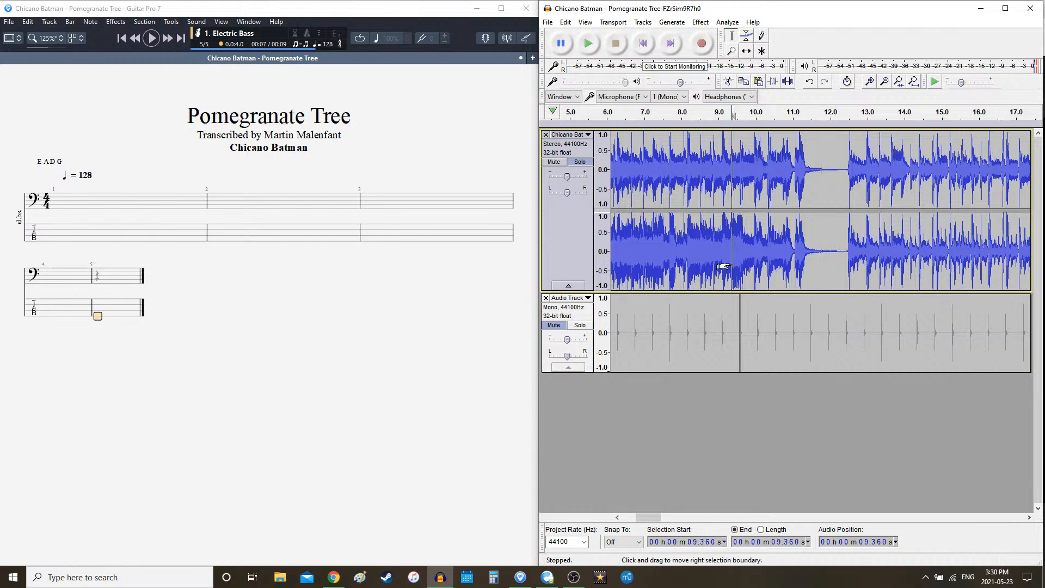
key(space)
click(560, 326)
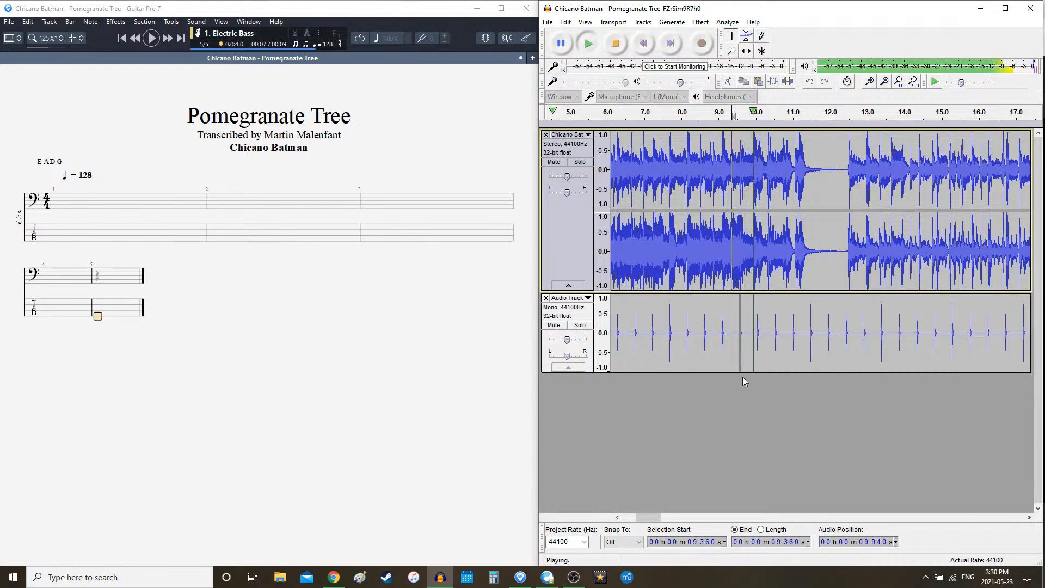
- Replace the clicks after the five-measure clip with a 16-measure rhythm track at 124 beats per minute, and play it with the song
double_click(796, 329)
key(Delete)
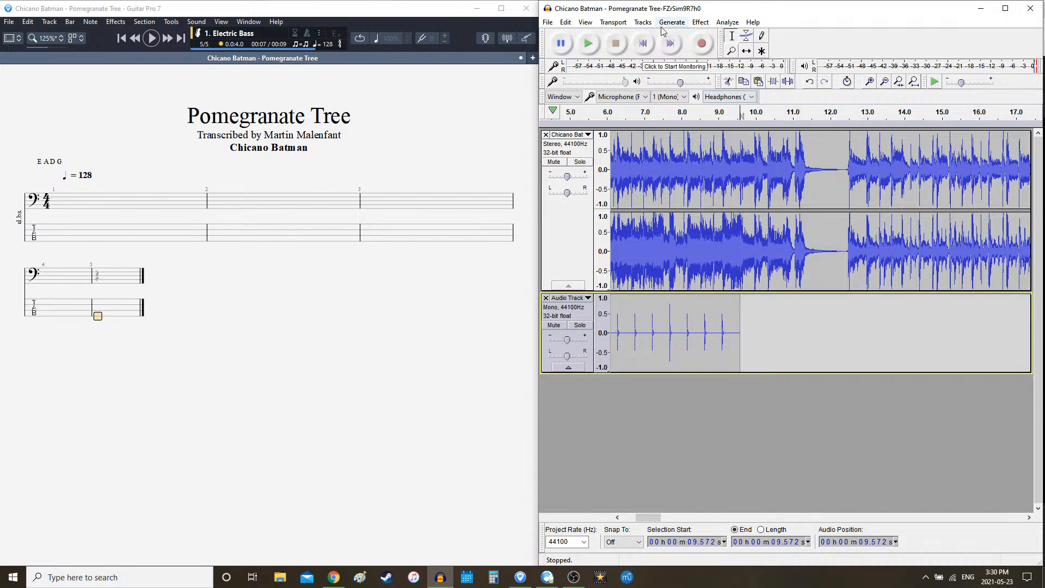
click(672, 22)
click(696, 126)
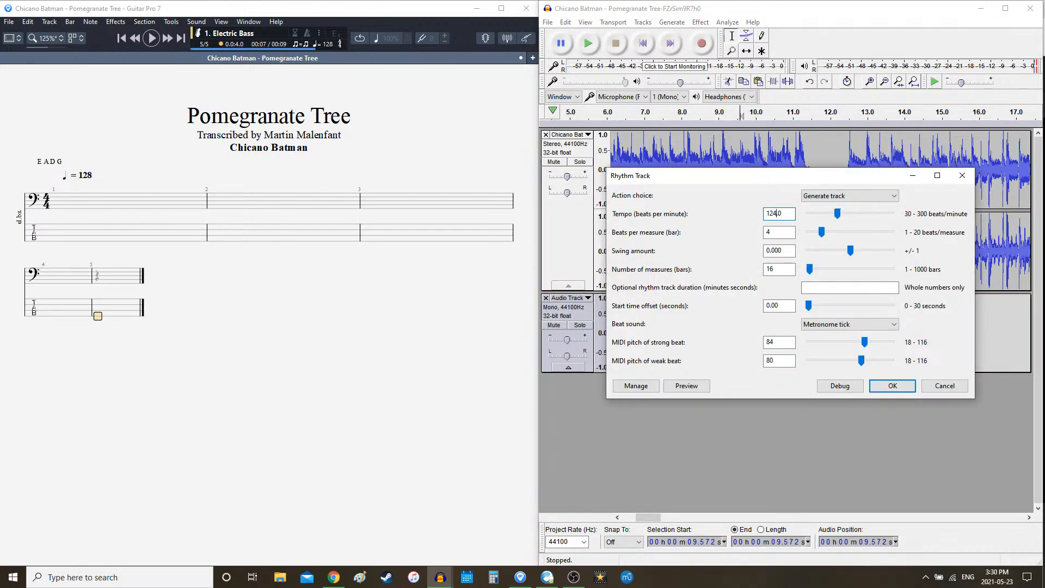
key(Return)
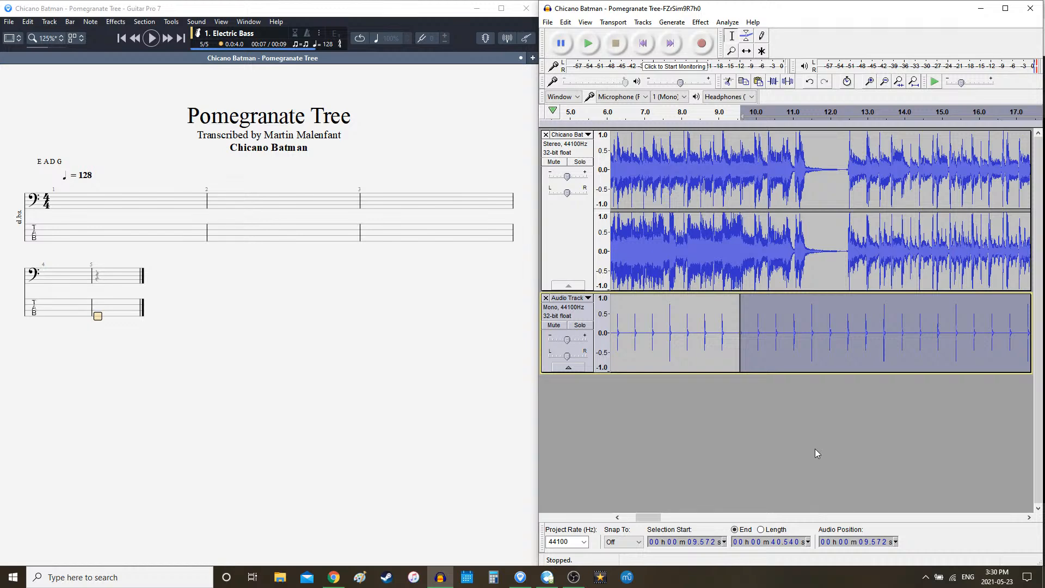
key(space)
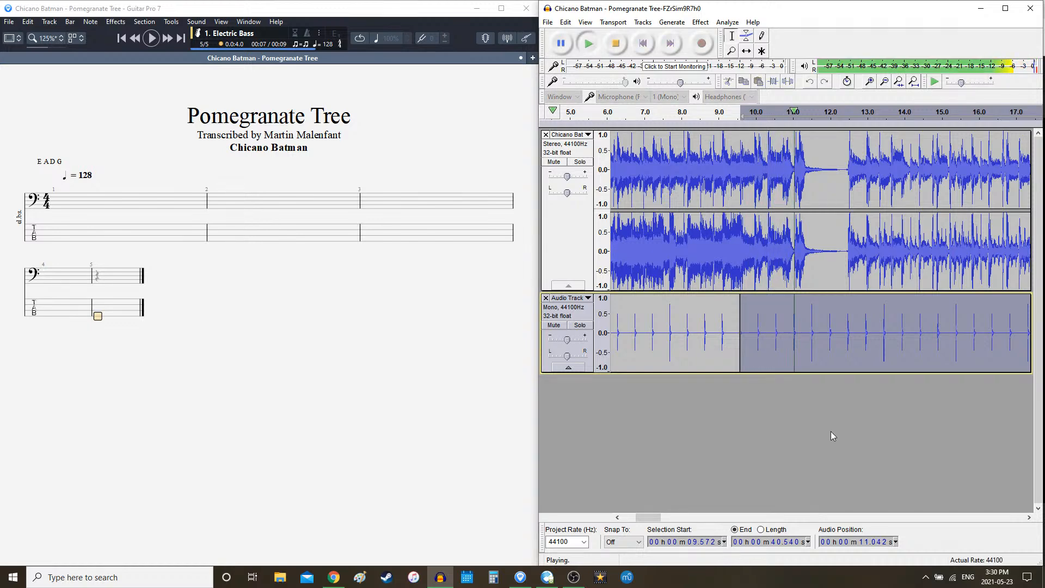
key(space)
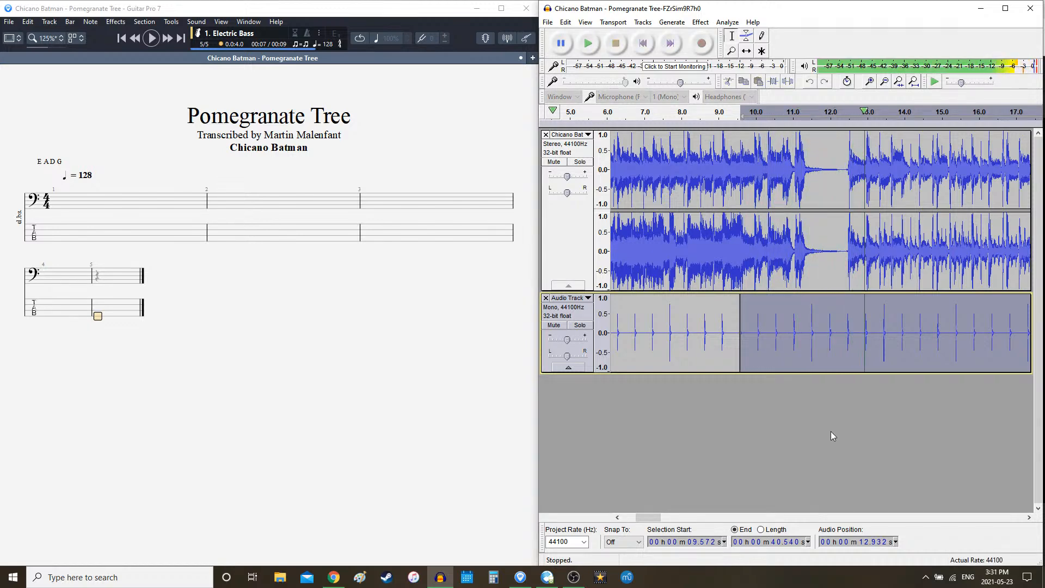
- Replace the 124 beats per minute clicks with a 16-measure rhythm track at 123 beats per minute, and play it with the song
click(848, 342)
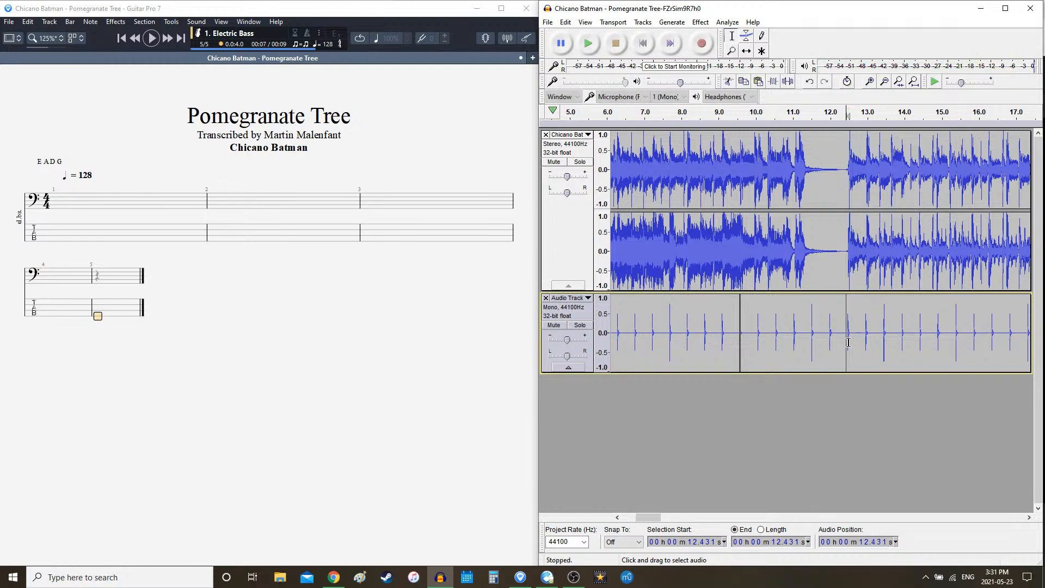
double_click(789, 342)
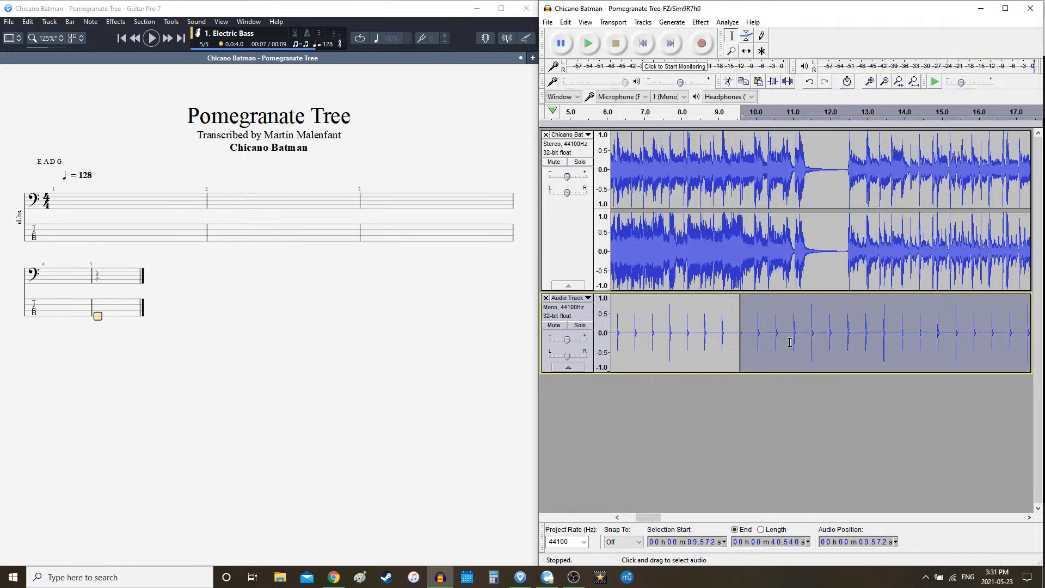
key(Delete)
click(672, 22)
click(683, 126)
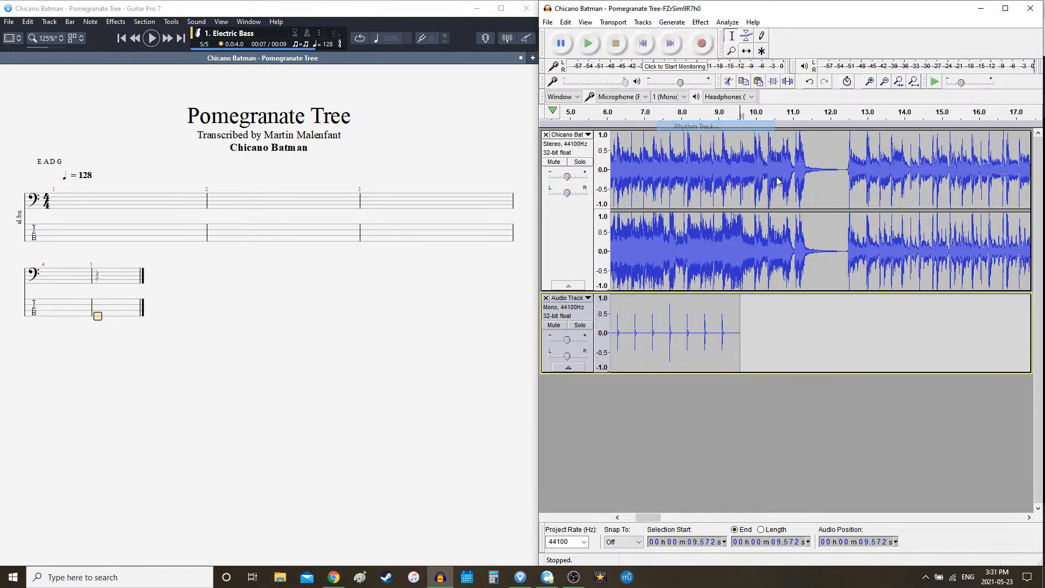
click(775, 213)
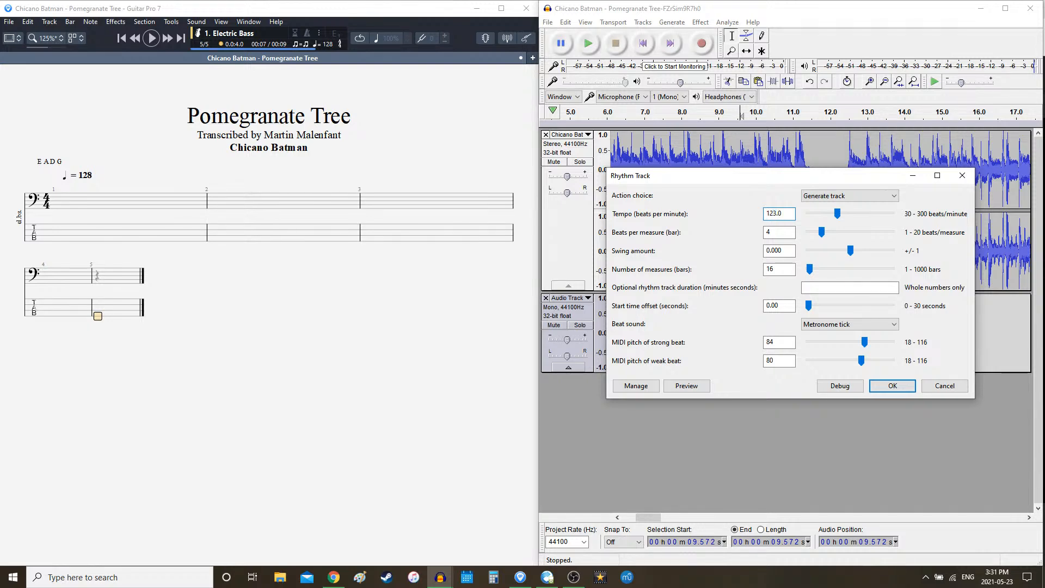
key(Return)
key(space)
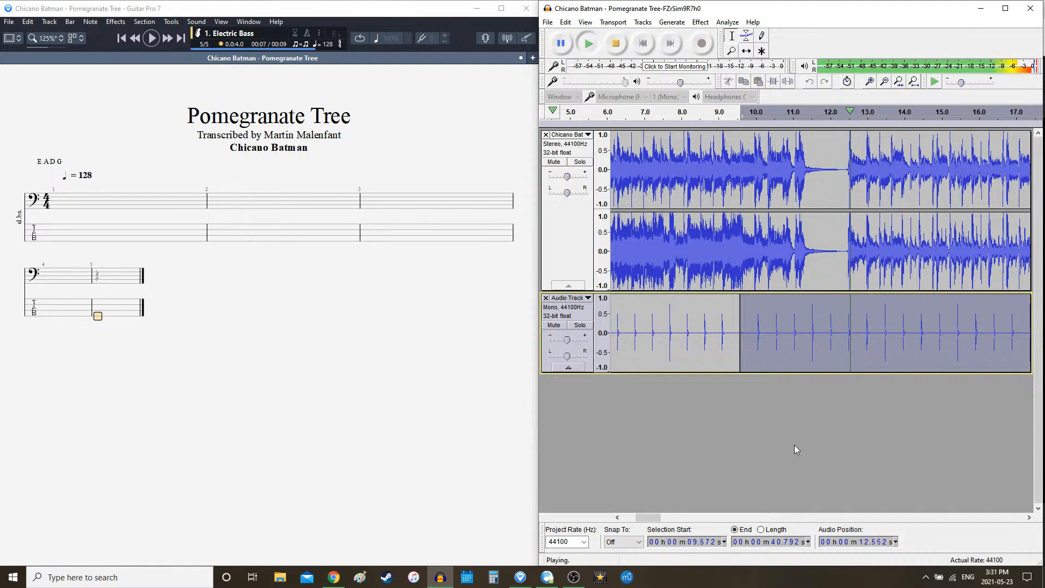
key(space)
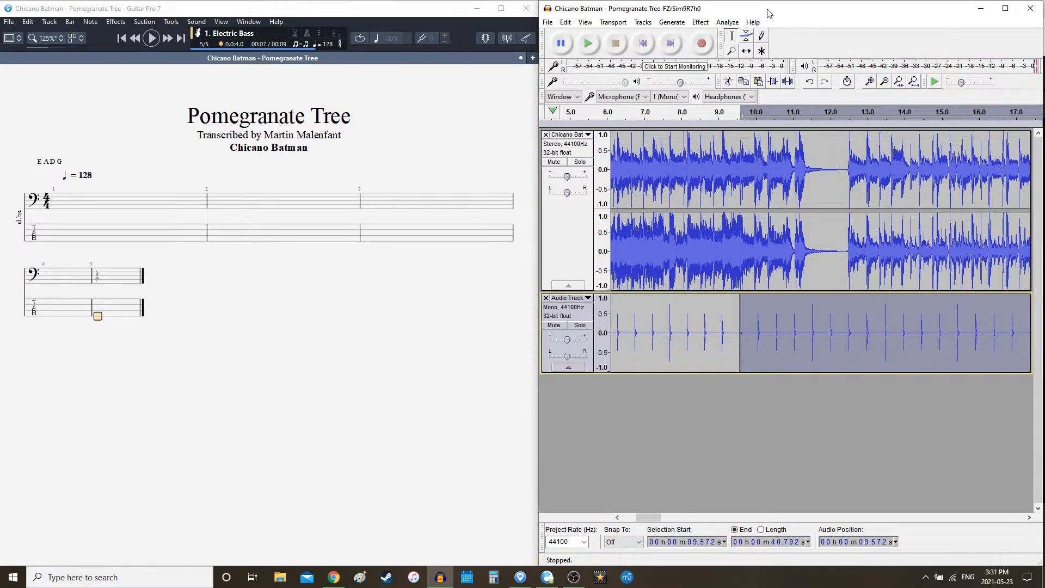
- Replace the 16-measure clicks with a single-measure rhythm track at 123 beats per minute after the five-measure clip
key(Delete)
click(672, 21)
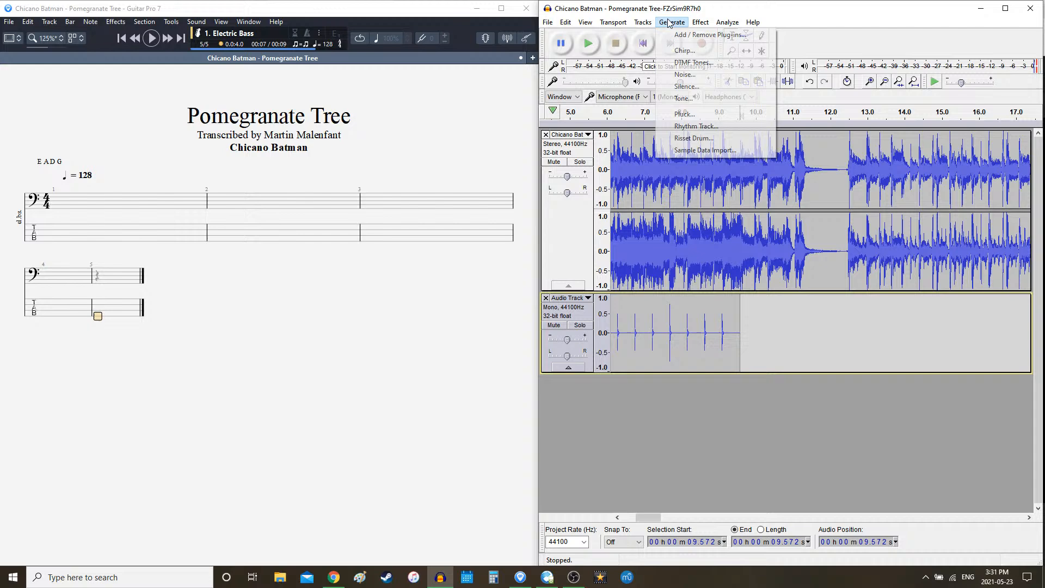
click(698, 124)
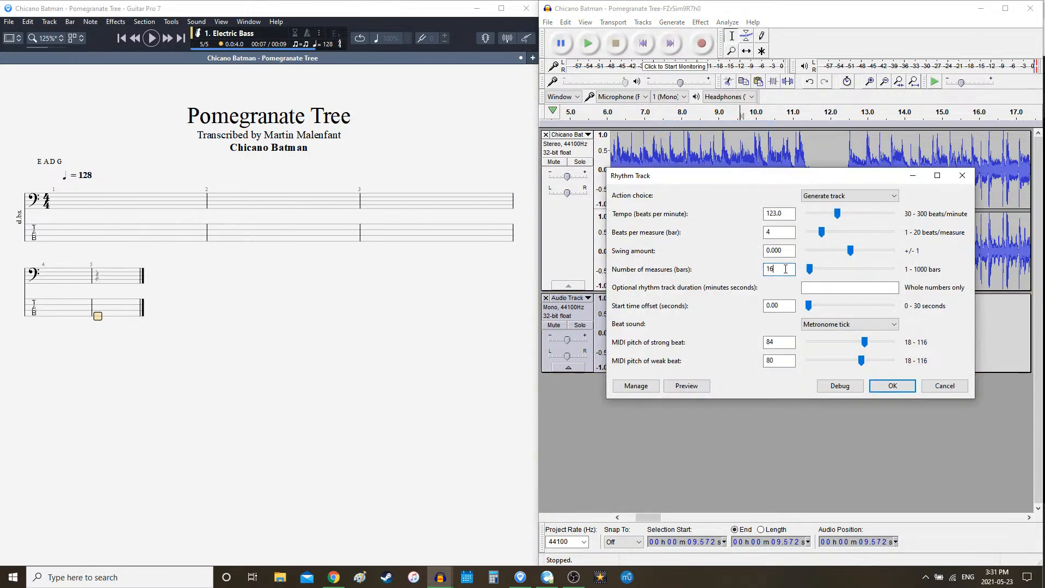
key(Return)
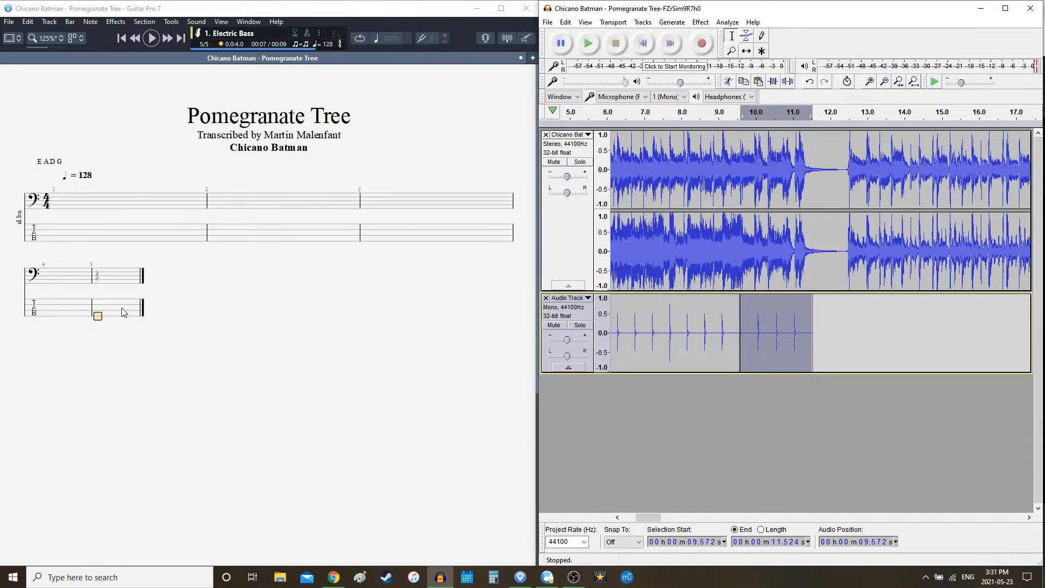
- Switch to Guitar Pro, append bar 6 to the bass score, and set the tempo from that bar to 123 bpm
click(125, 312)
key(Right)
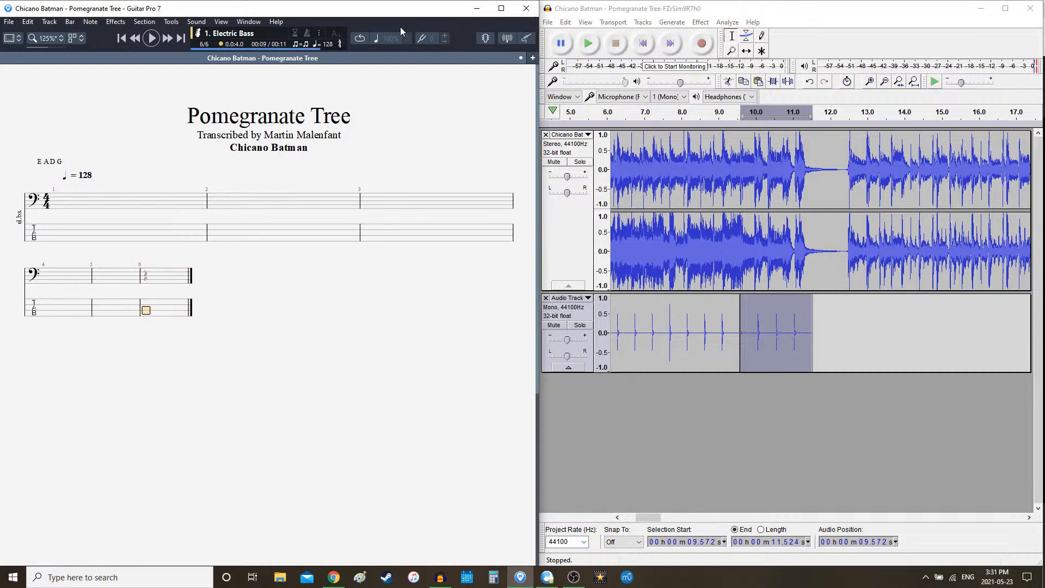
click(322, 45)
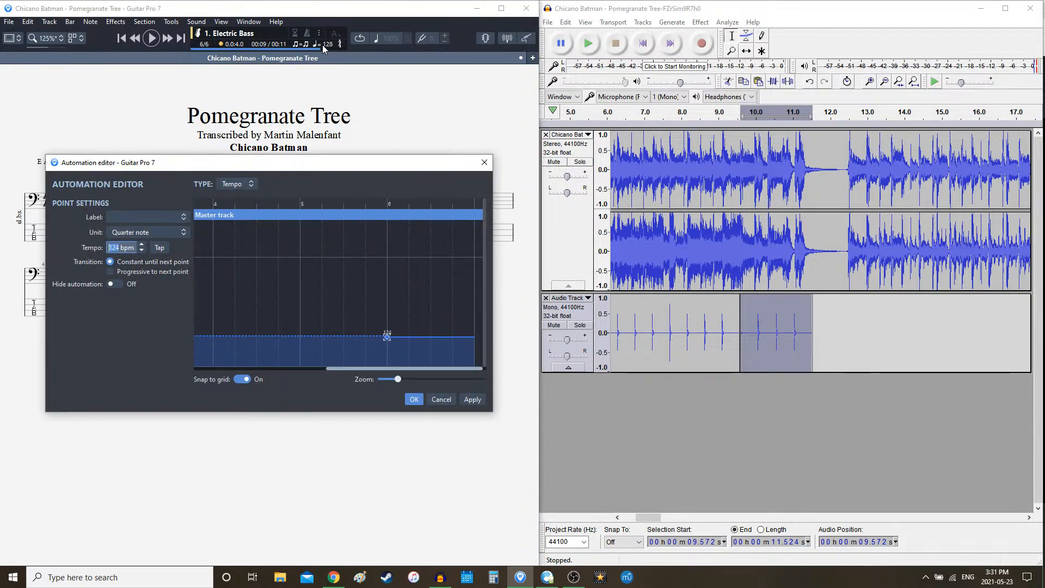
key(Down)
key(Return)
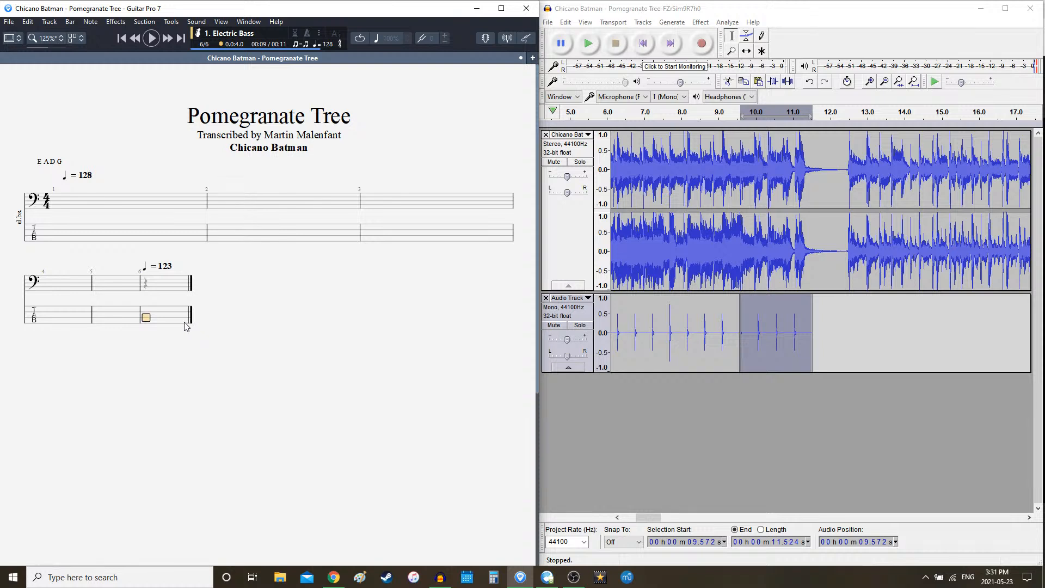
- Append bar 7, show the edition palette, and set the bar's time signature to 2/4
key(Right)
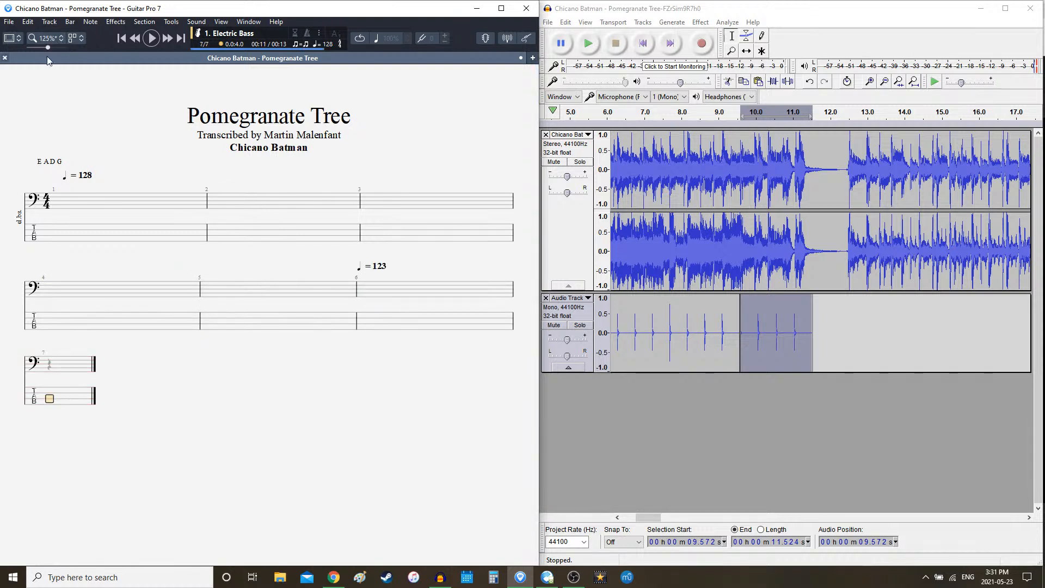
click(19, 38)
click(19, 38)
click(19, 39)
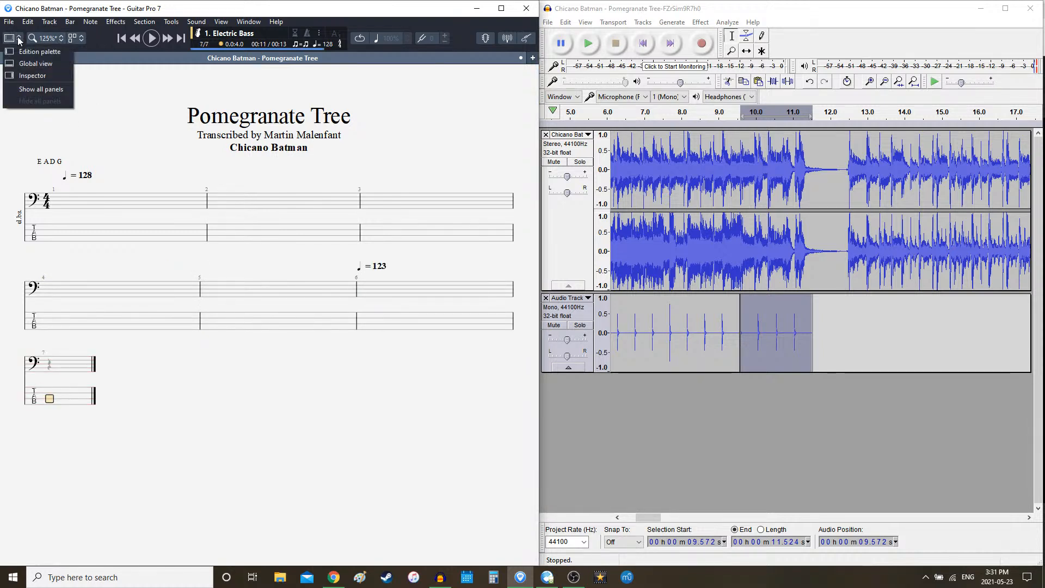
click(44, 52)
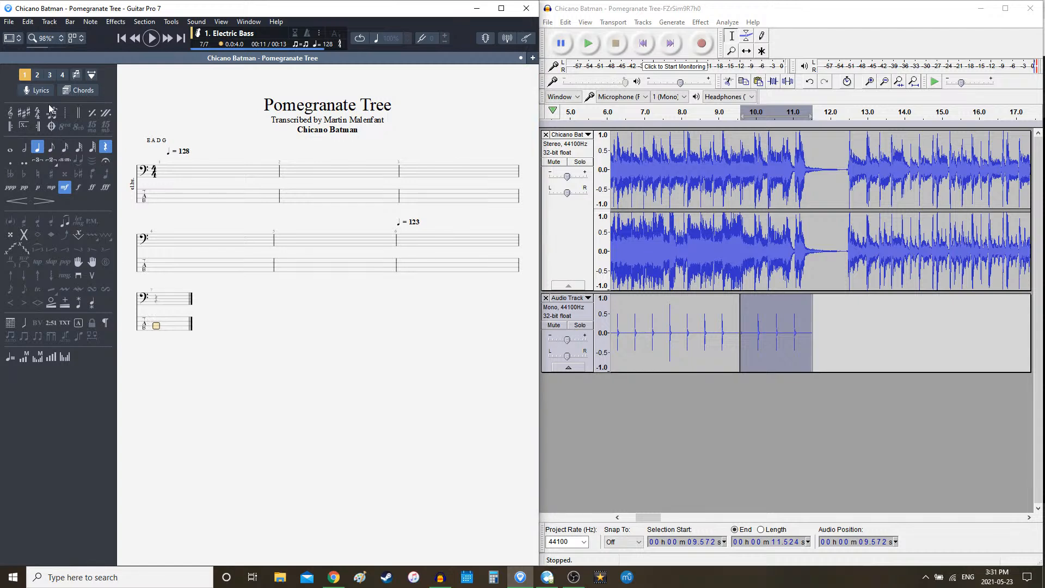
click(37, 115)
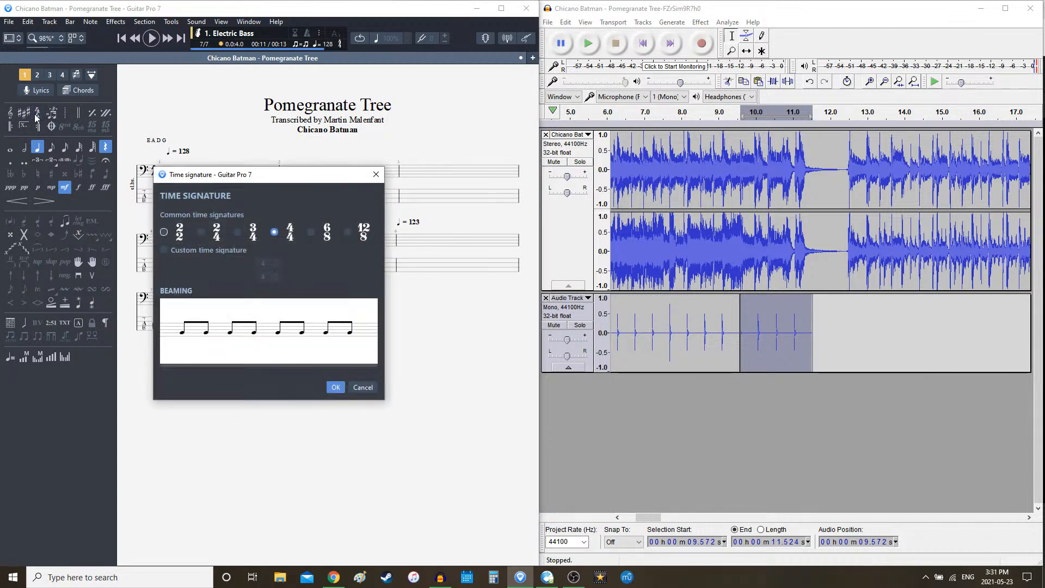
click(200, 233)
click(336, 388)
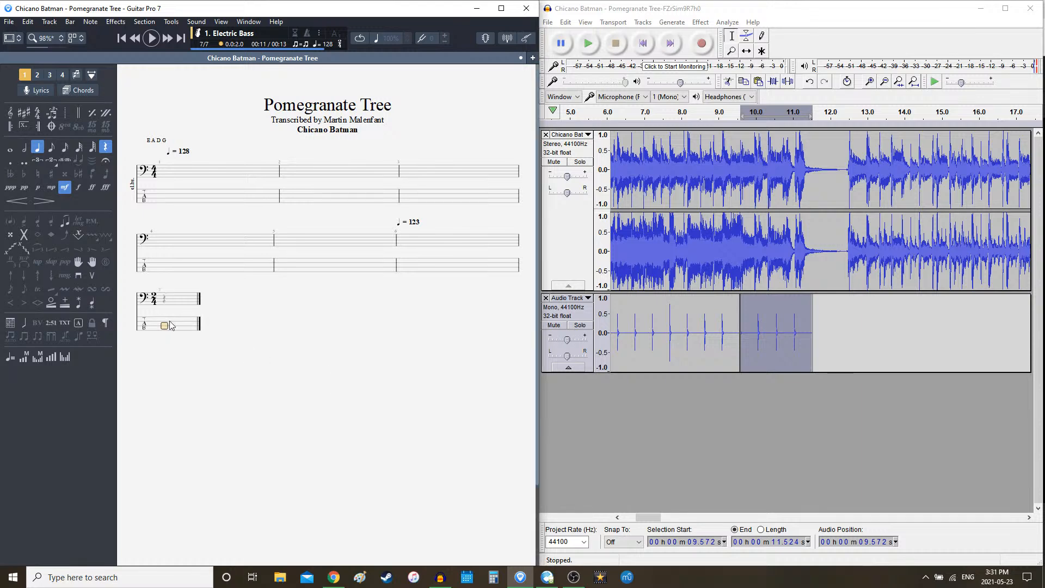
- Append bar 8 with a 4/4 time signature and hide all panels
key(Right)
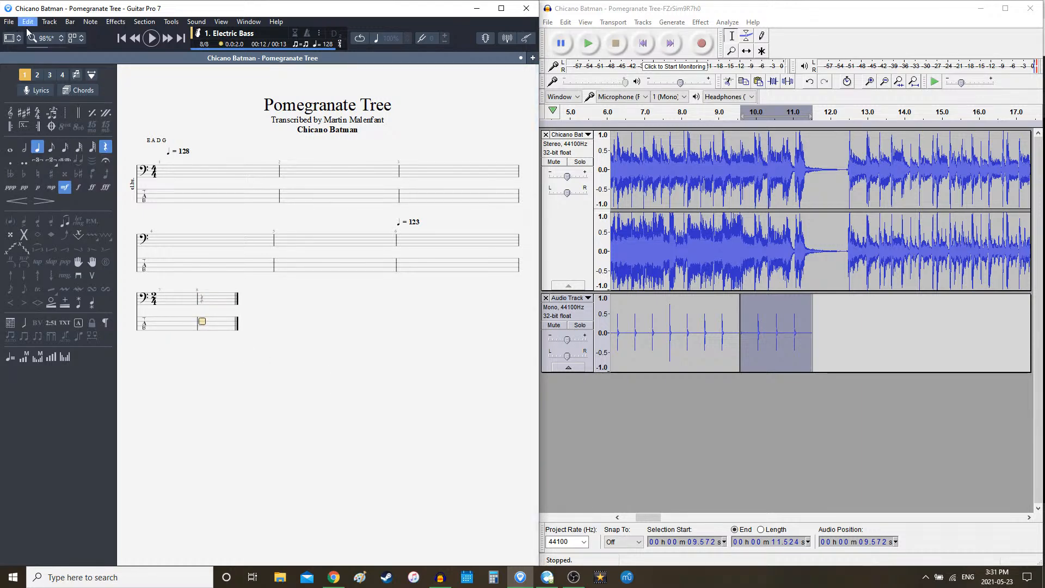
click(38, 106)
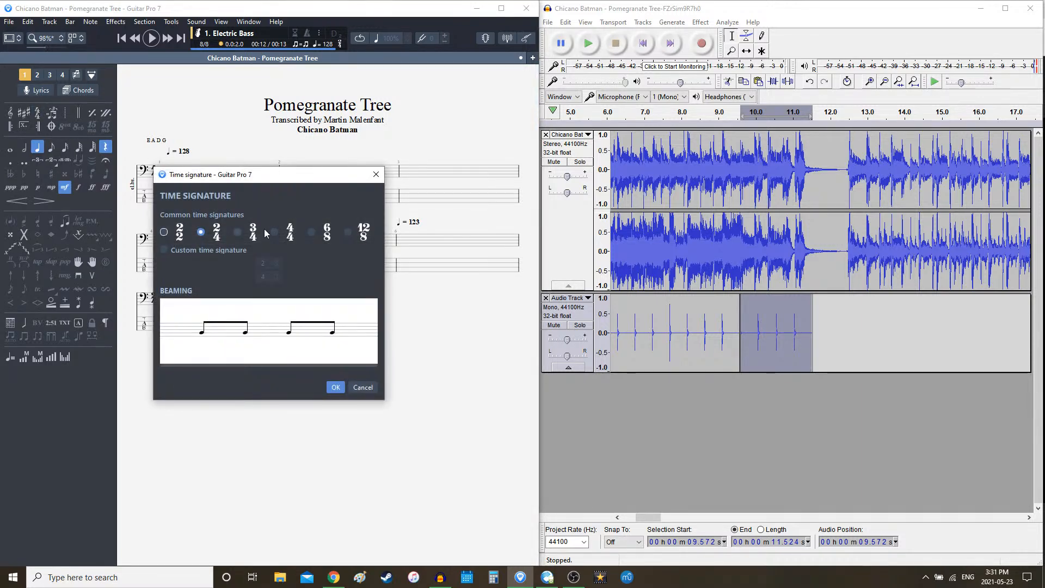
click(273, 233)
click(336, 388)
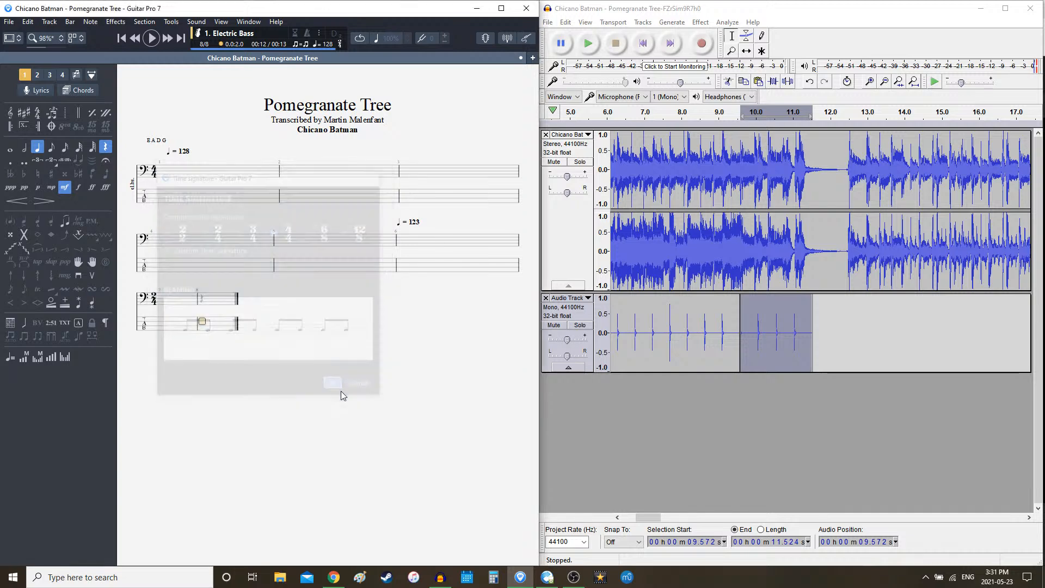
click(19, 38)
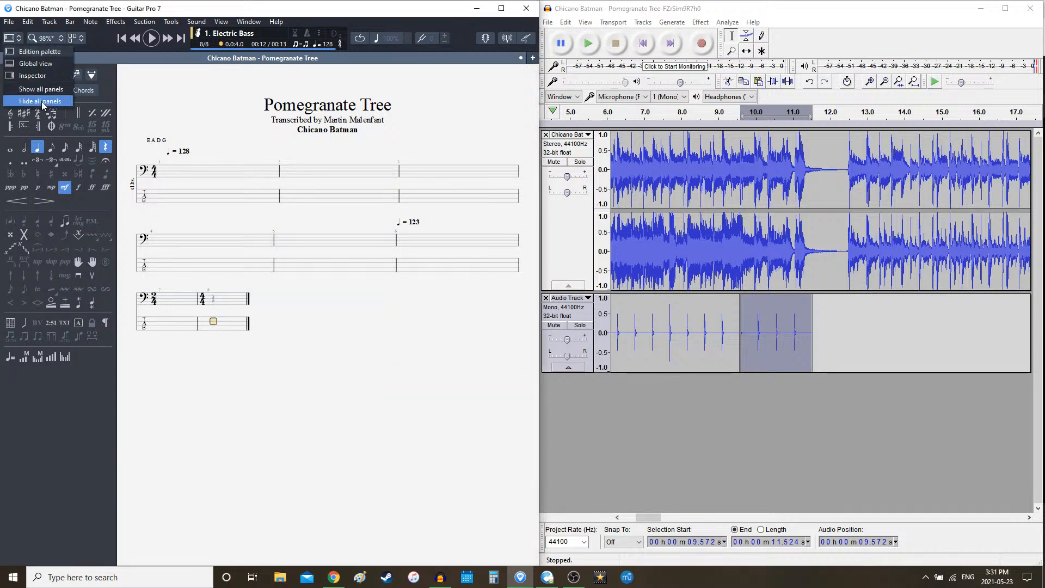
click(43, 103)
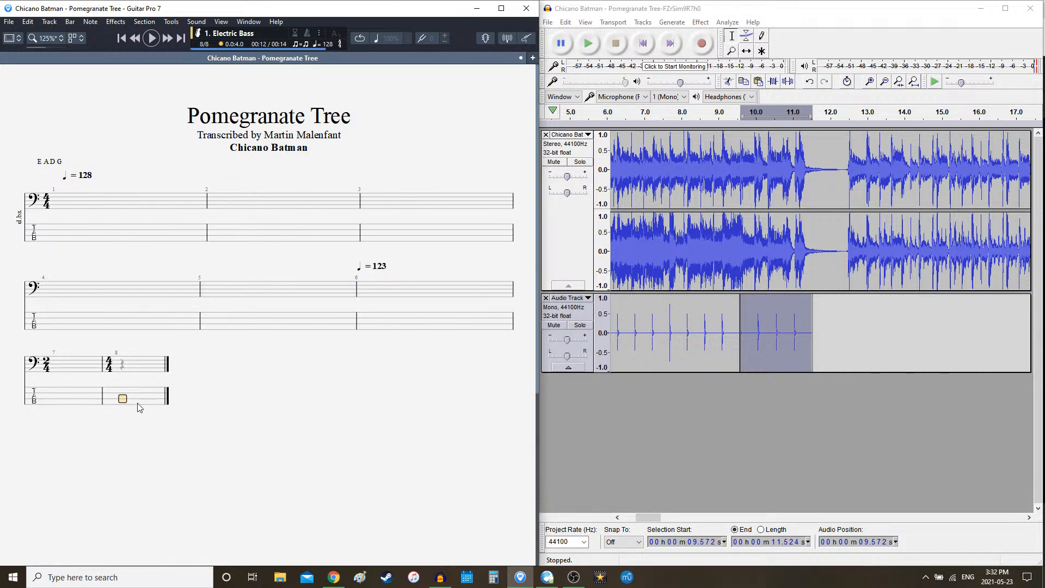
- Switch to Audacity and generate a one-measure rhythm track with 2 beats per measure at 123 beats per minute from the end of the last clip
click(768, 3)
click(829, 357)
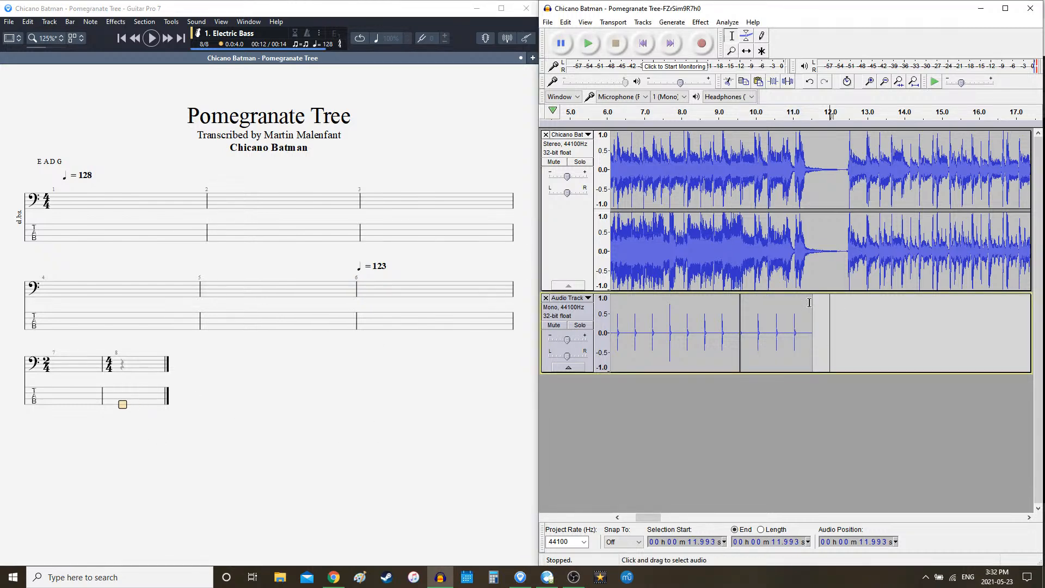
click(642, 22)
mouse_move(670, 23)
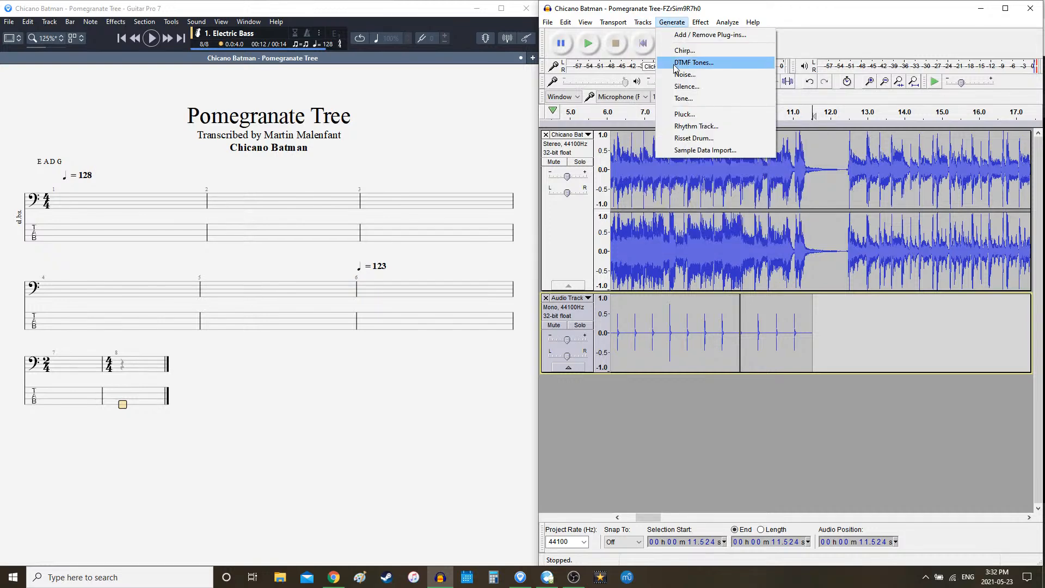
click(690, 129)
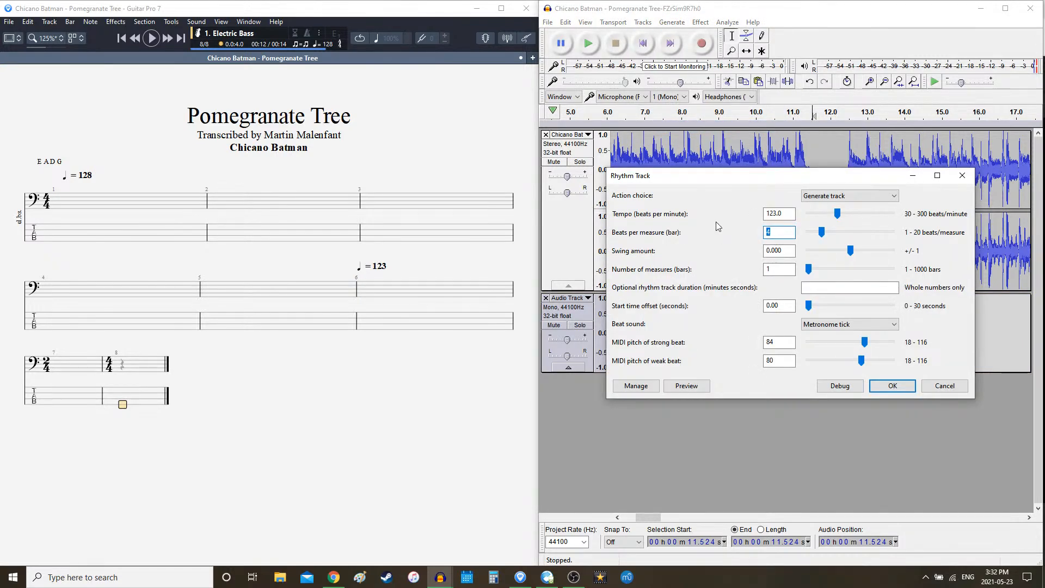
text(2)
click(893, 386)
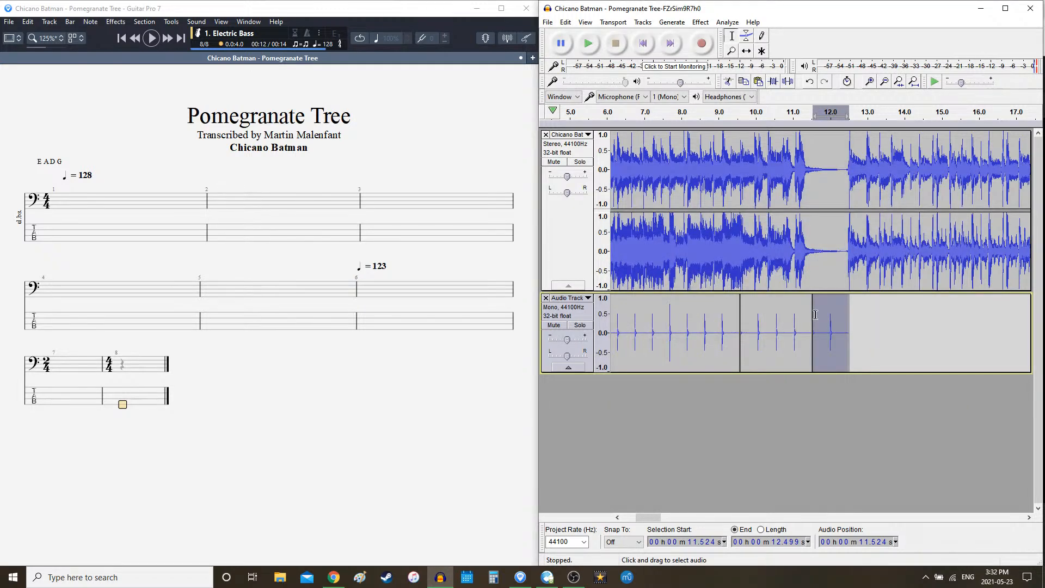
- Generate a 16-measure rhythm track with 2 beats per measure at 126 beats per minute from the last clip's end and play it against the song
click(863, 325)
click(849, 318)
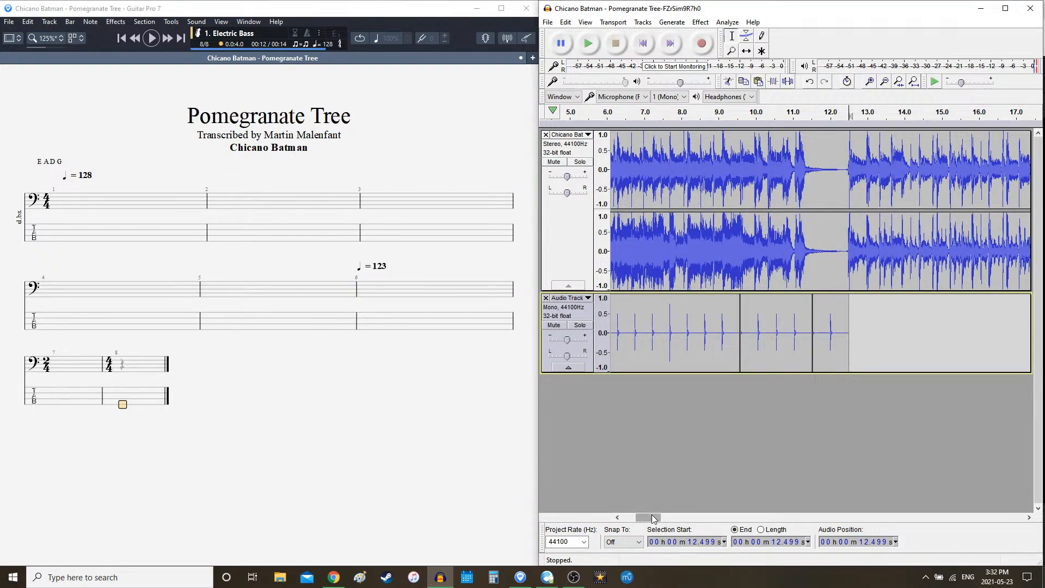
drag(653, 517, 661, 517)
click(675, 23)
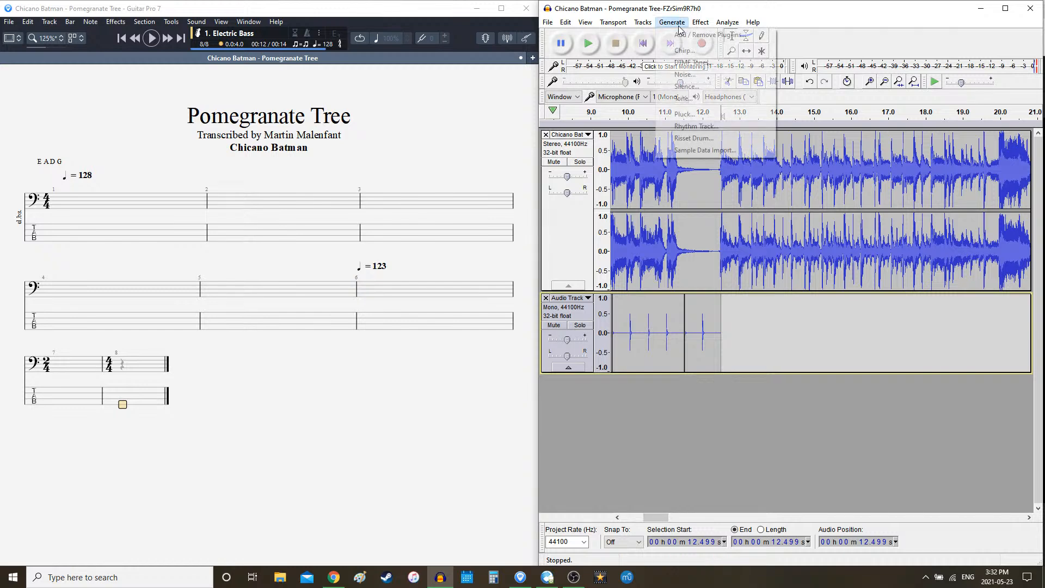
click(698, 126)
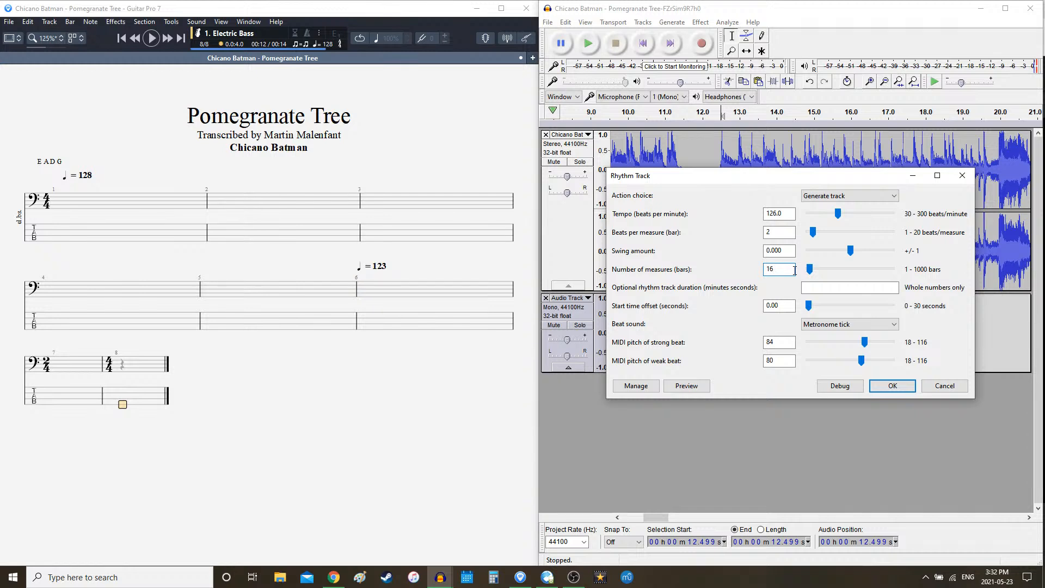
key(Return)
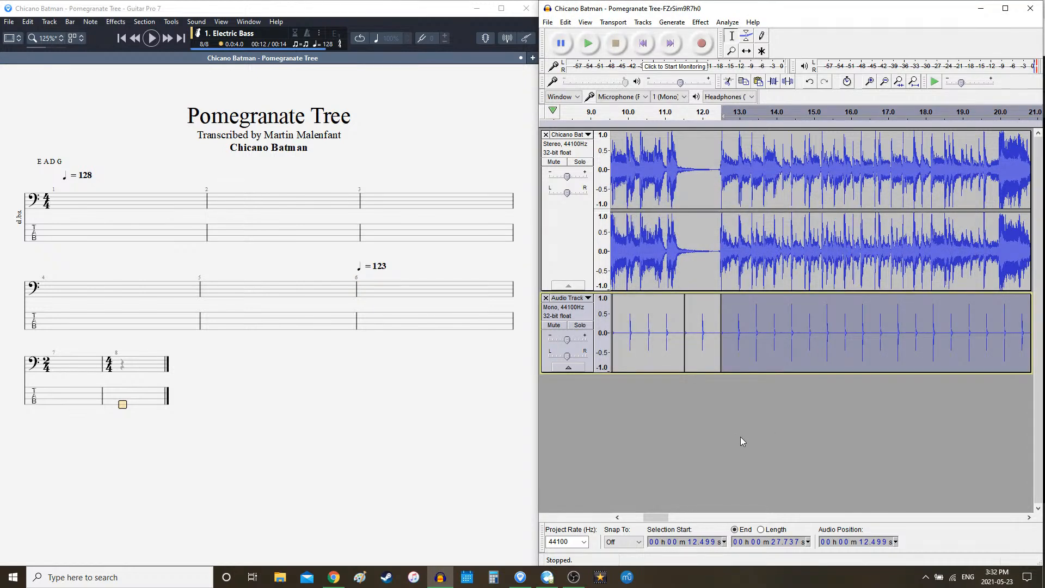
key(space)
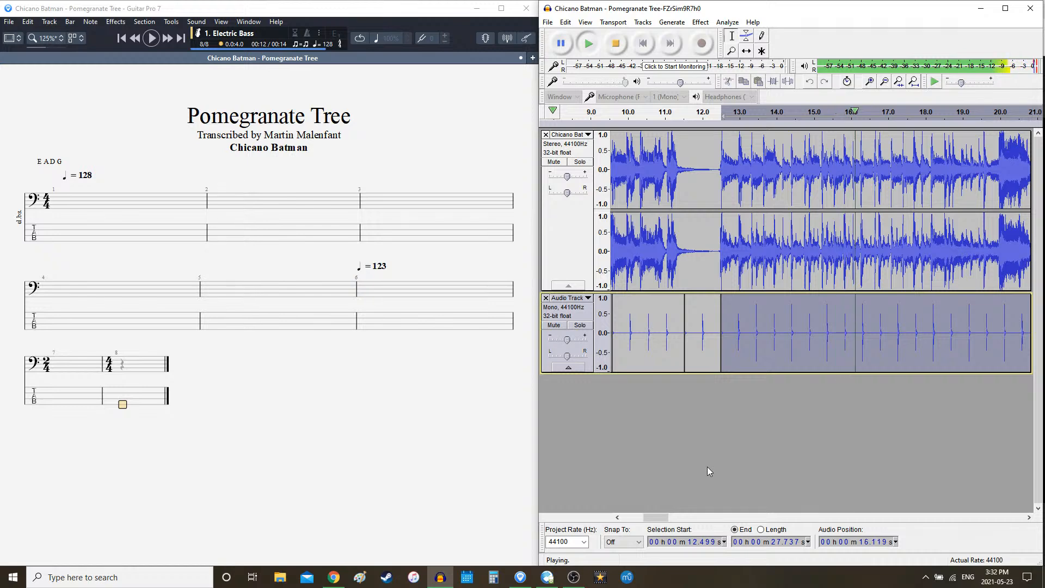
key(space)
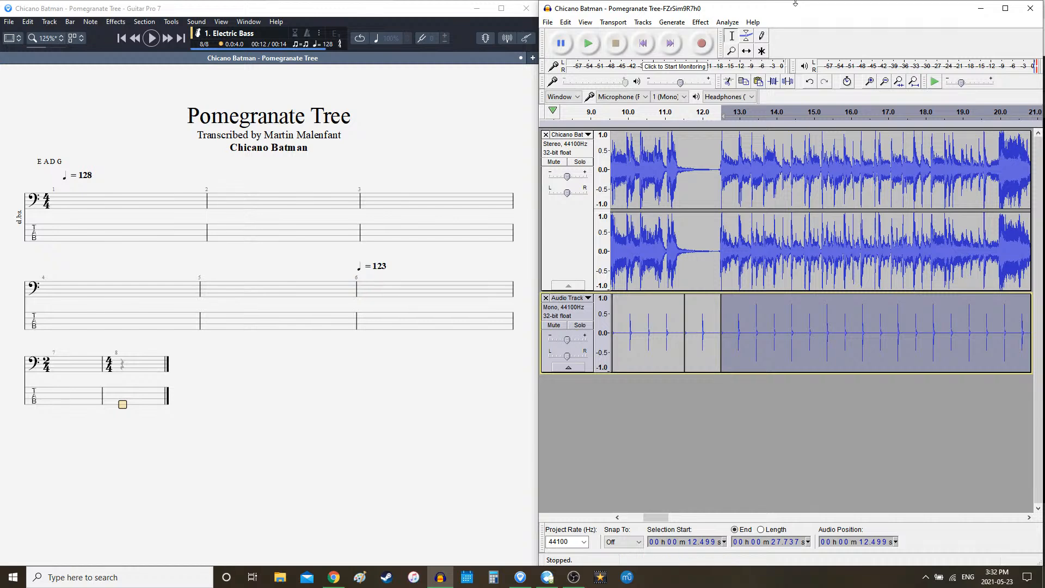
- Replace the last click clip with a 16-measure rhythm track at 127 beats per minute, regenerating it with 4 beats per measure
key(Delete)
click(672, 22)
click(691, 126)
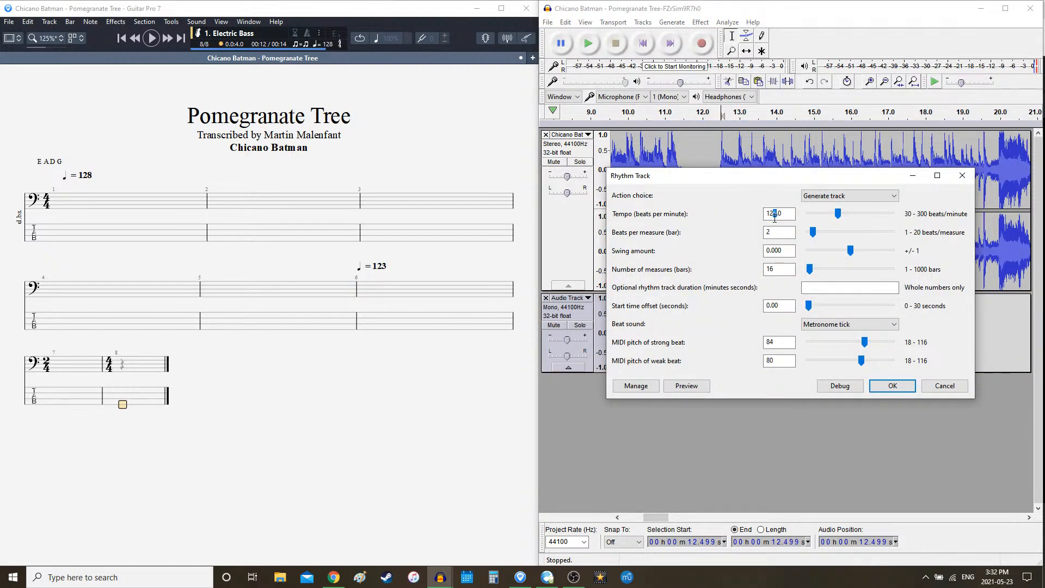
key(Return)
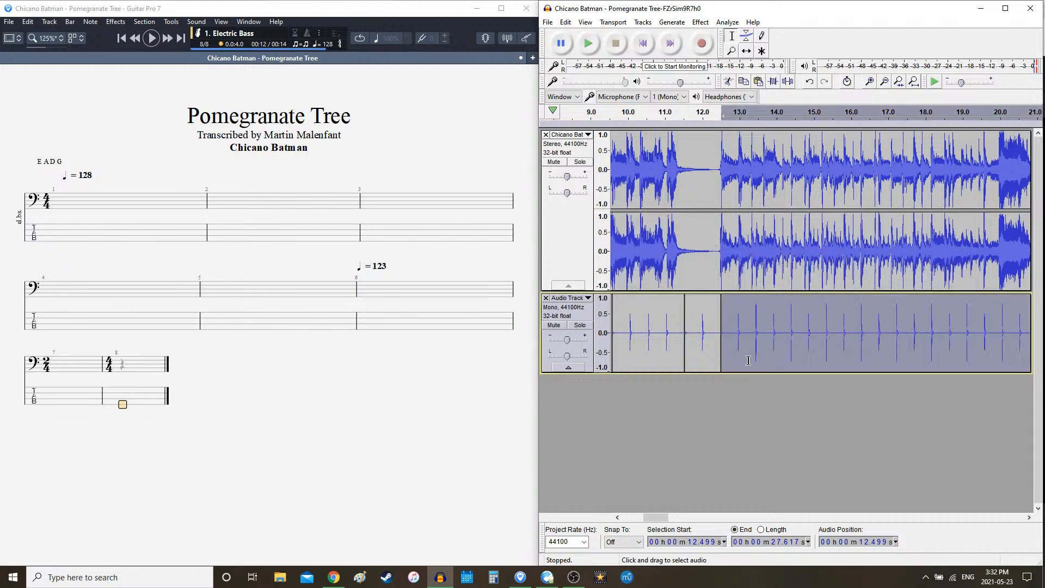
key(Delete)
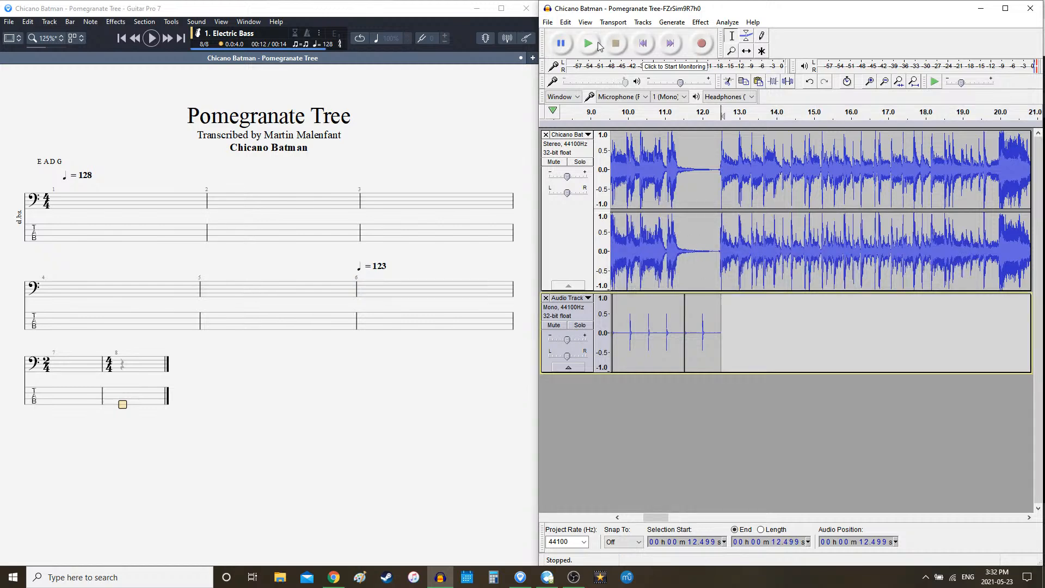
click(671, 22)
click(700, 127)
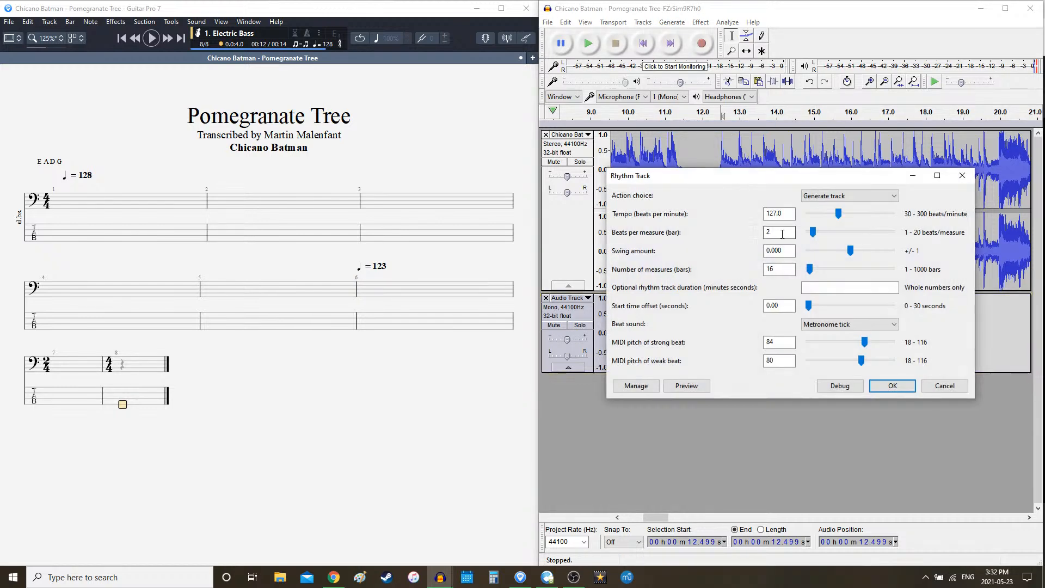
text(4)
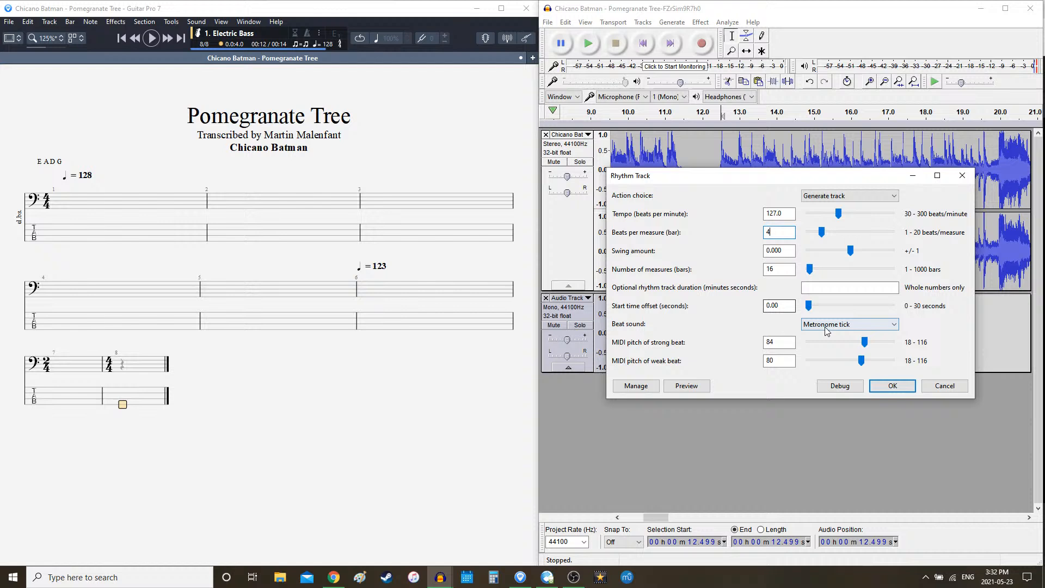
click(887, 389)
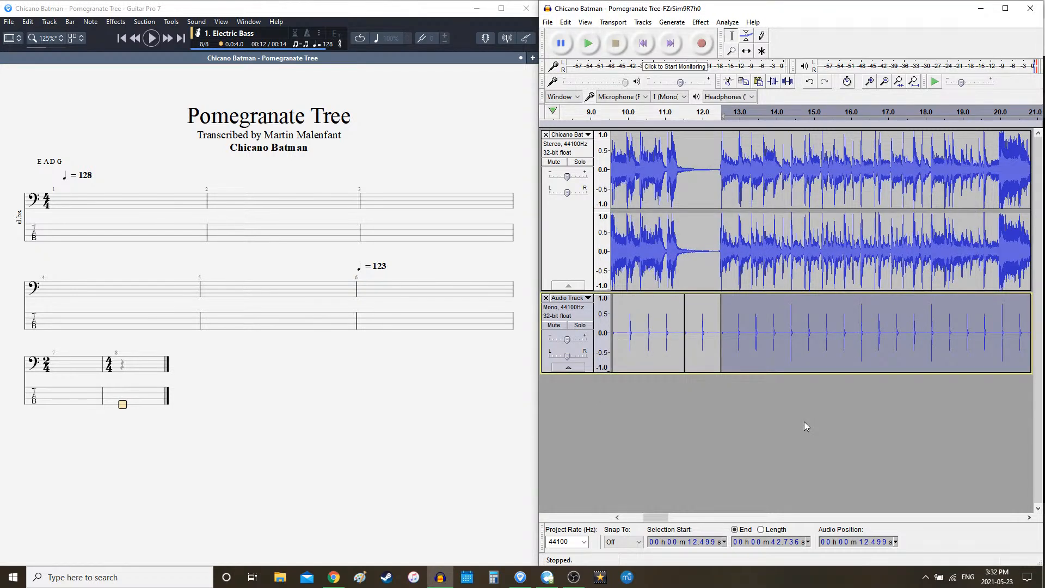
- Play the song against the new clicks to judge their alignment, replaying from the strong beat at 18.135 seconds
key(space)
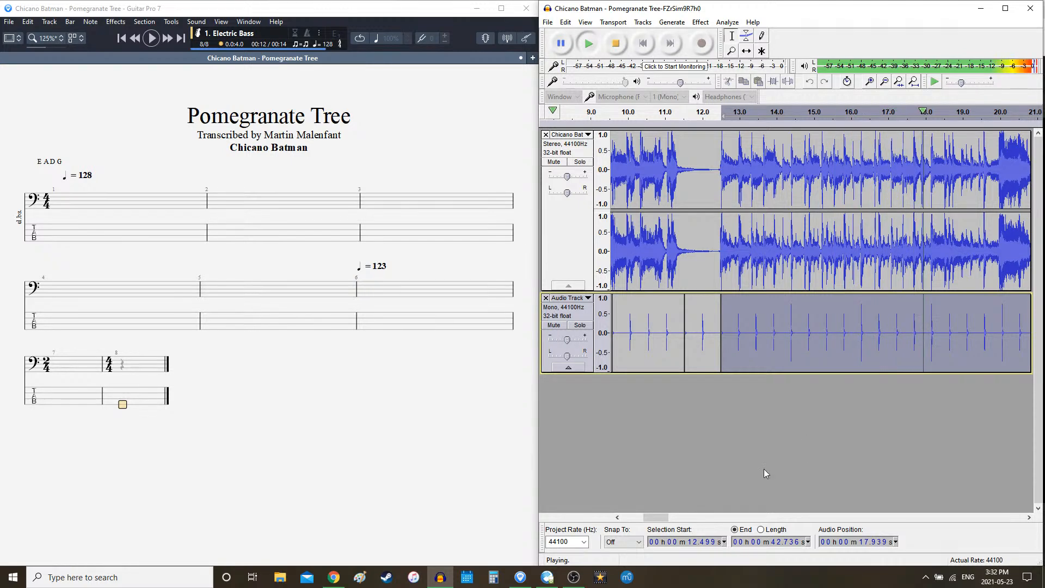
drag(663, 518, 670, 518)
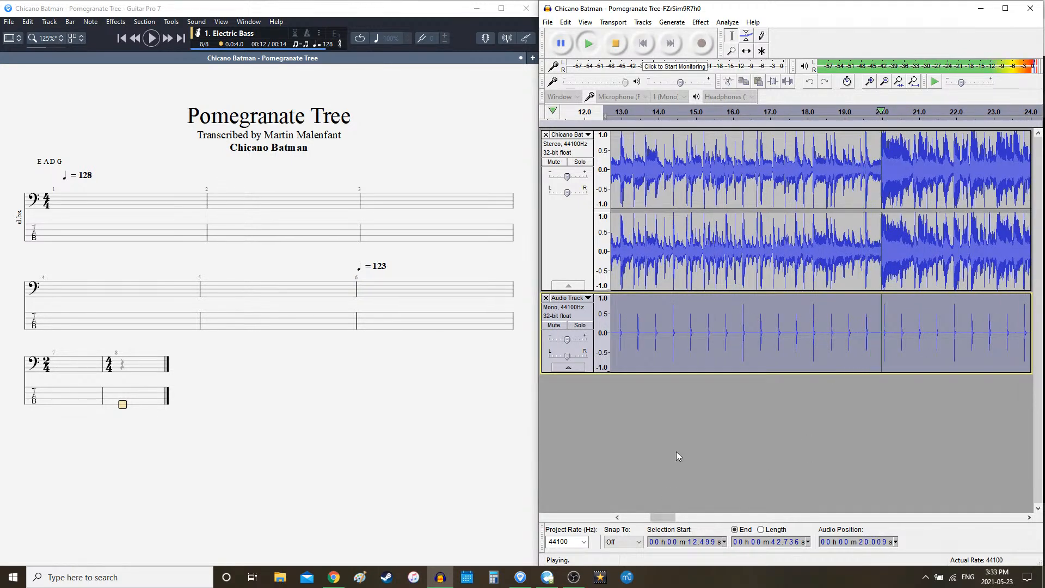
key(space)
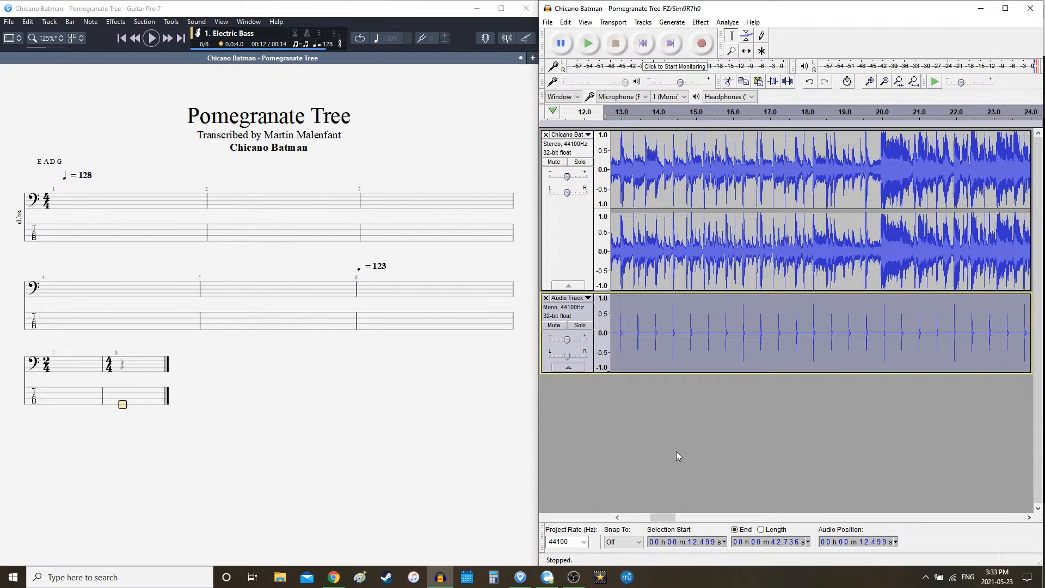
drag(662, 518, 666, 523)
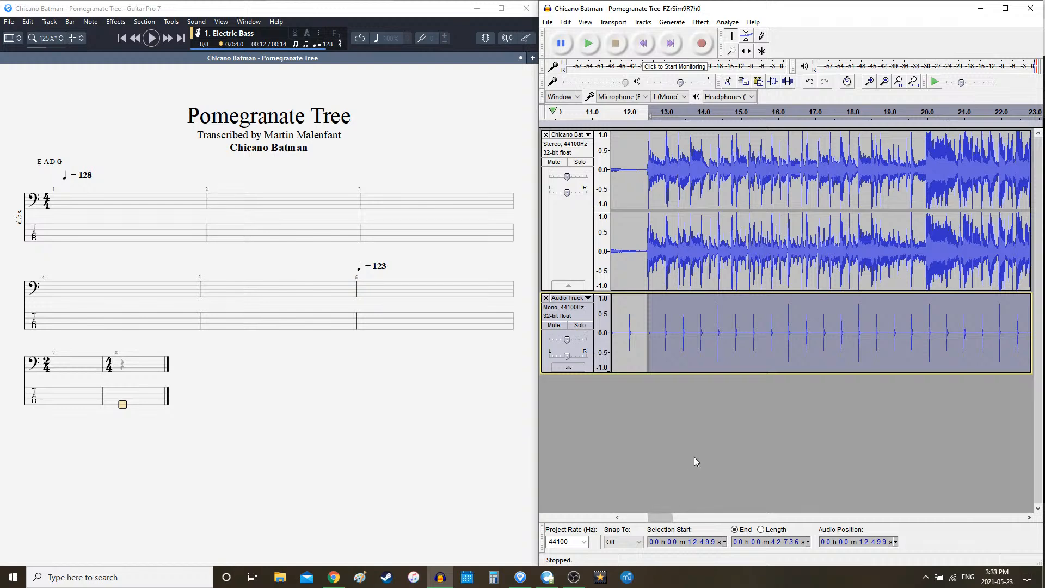
key(space)
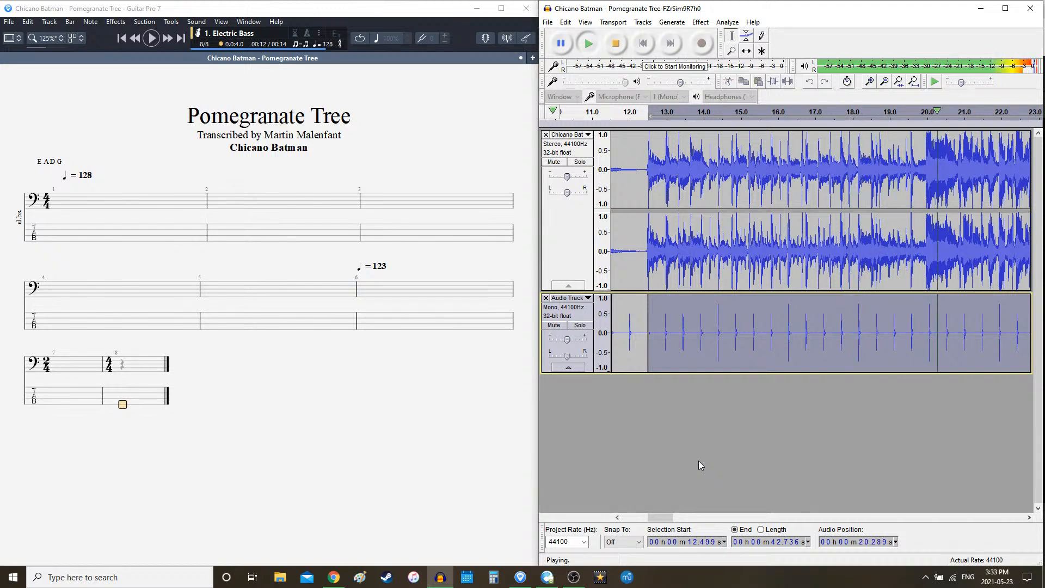
click(858, 328)
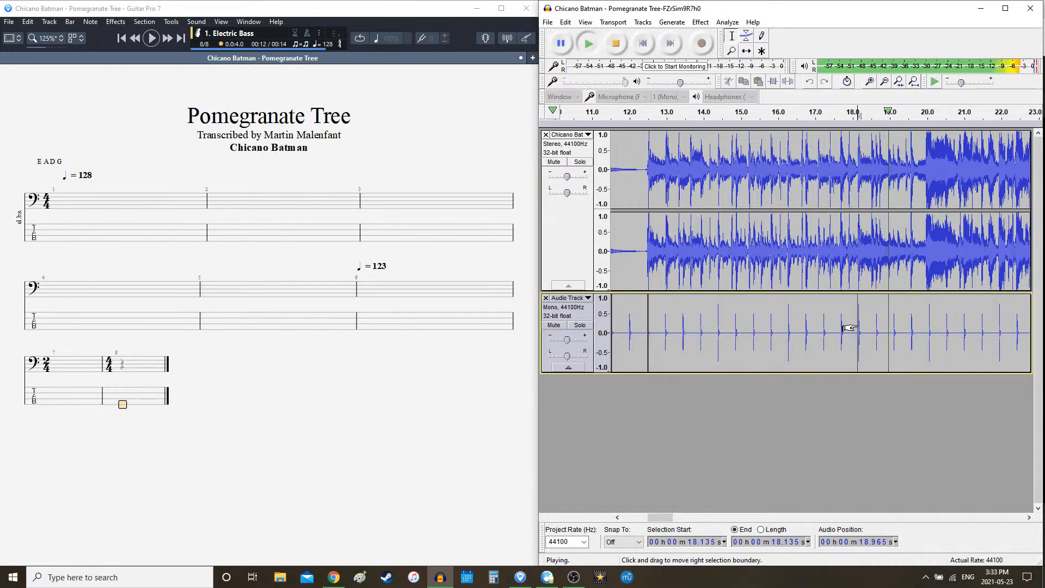
key(space)
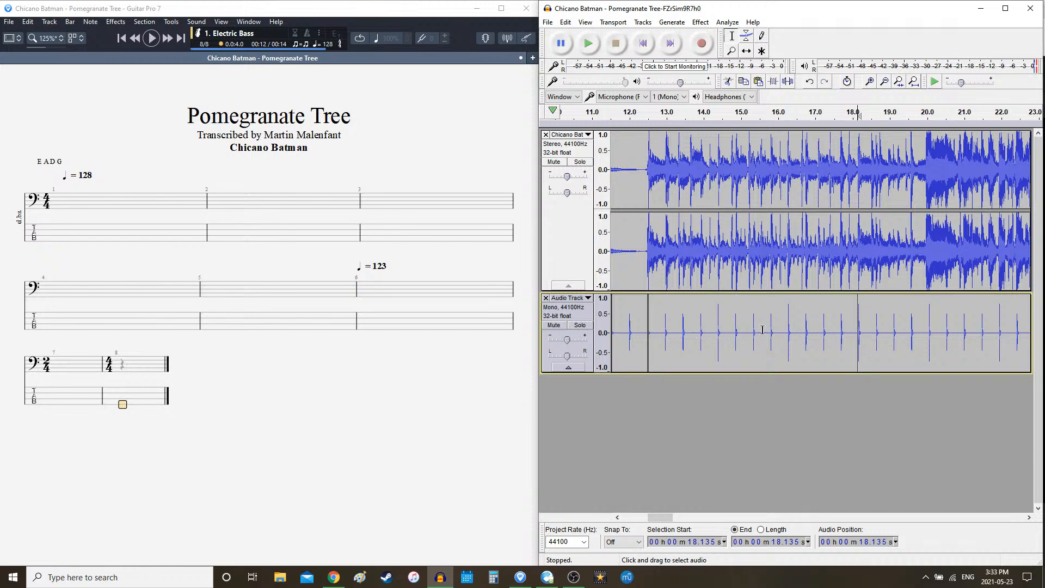
- Check the last used tempo in Audacity's Rhythm Track settings and close them without generating anything
click(122, 398)
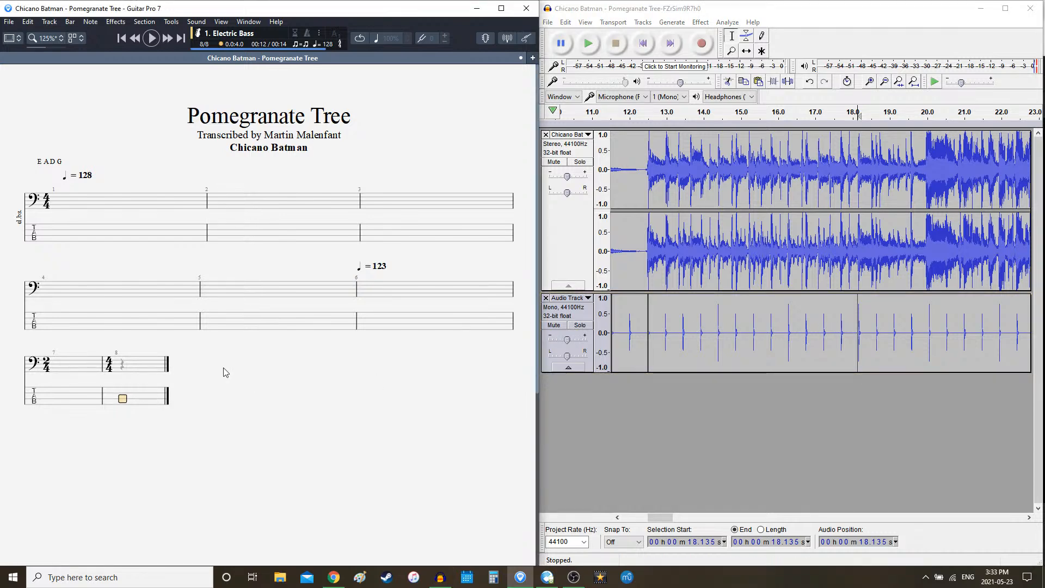
click(671, 22)
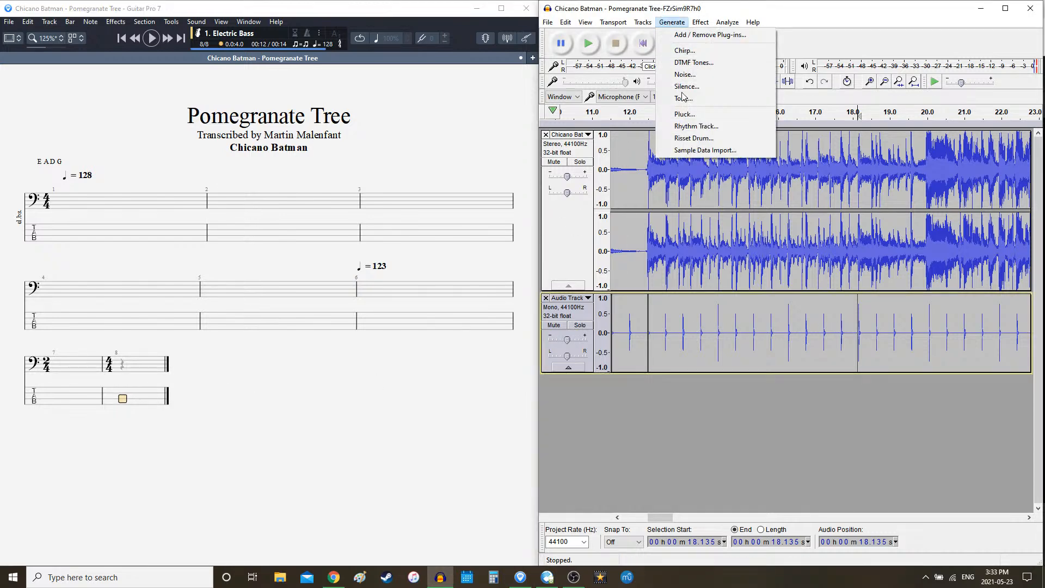
click(693, 127)
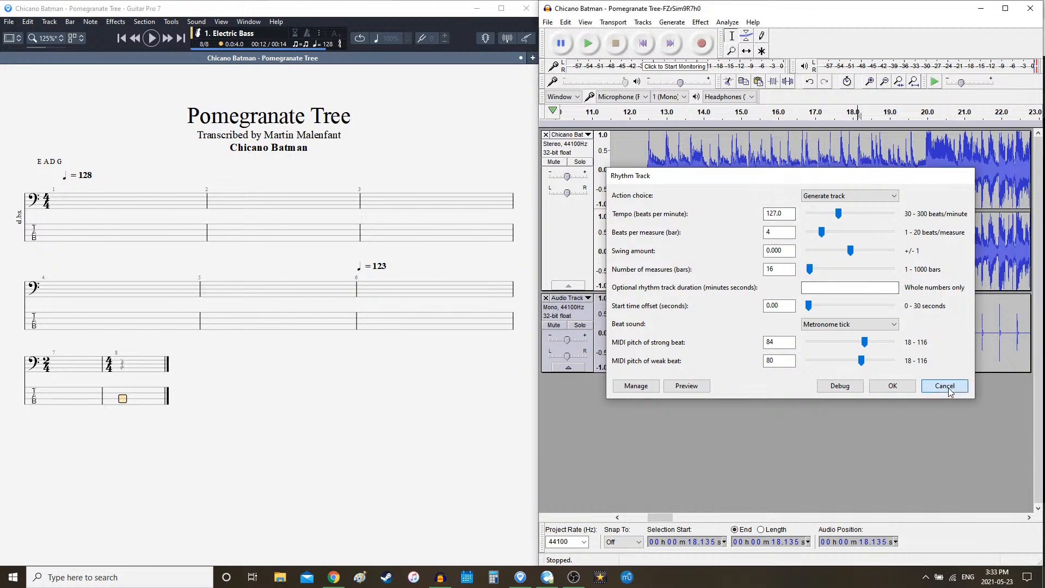
click(945, 386)
- Switch to Guitar Pro and set the tempo from bar 8 to 127 bpm
click(149, 375)
click(325, 43)
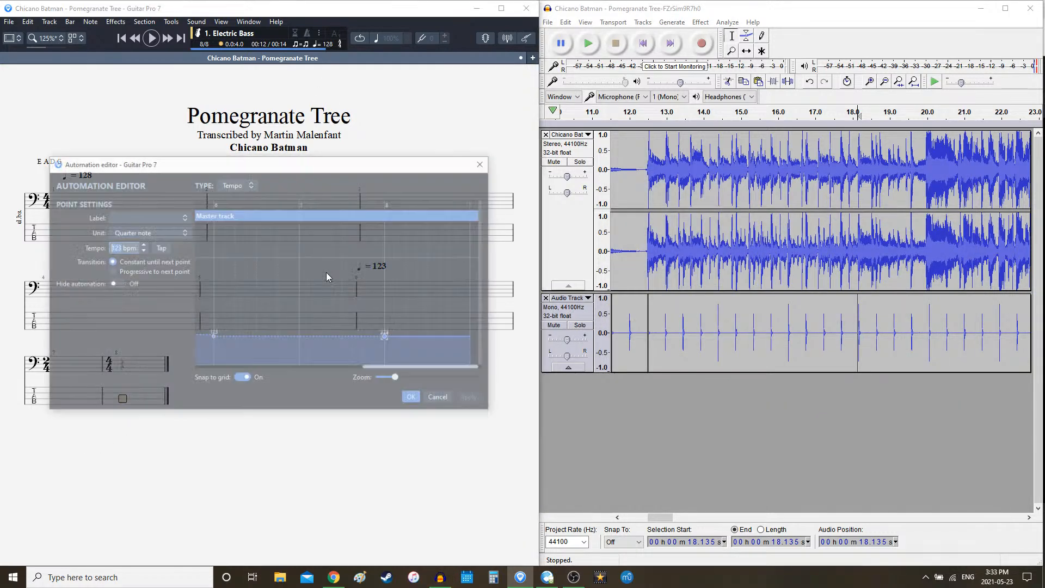
click(141, 245)
click(142, 244)
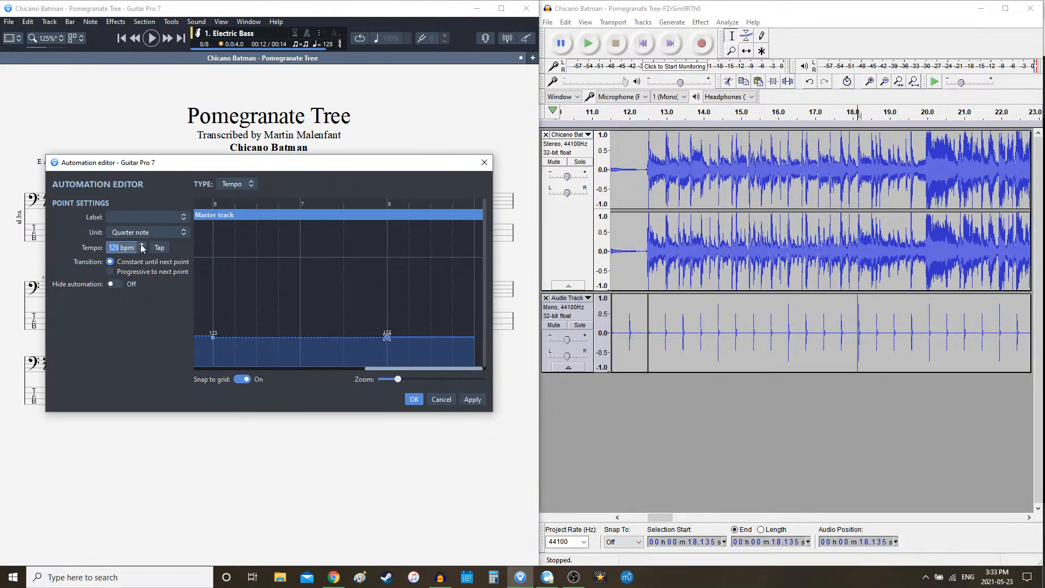
click(417, 398)
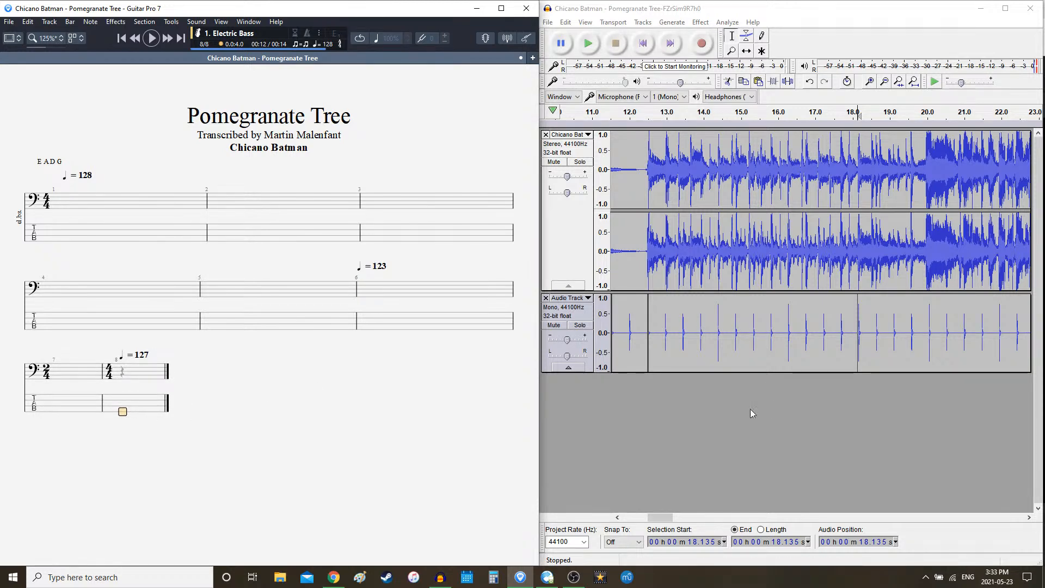
- Append bars 9 to 11 and set the tempo from bar 11 to 128 bpm
key(Right)
key(Right)
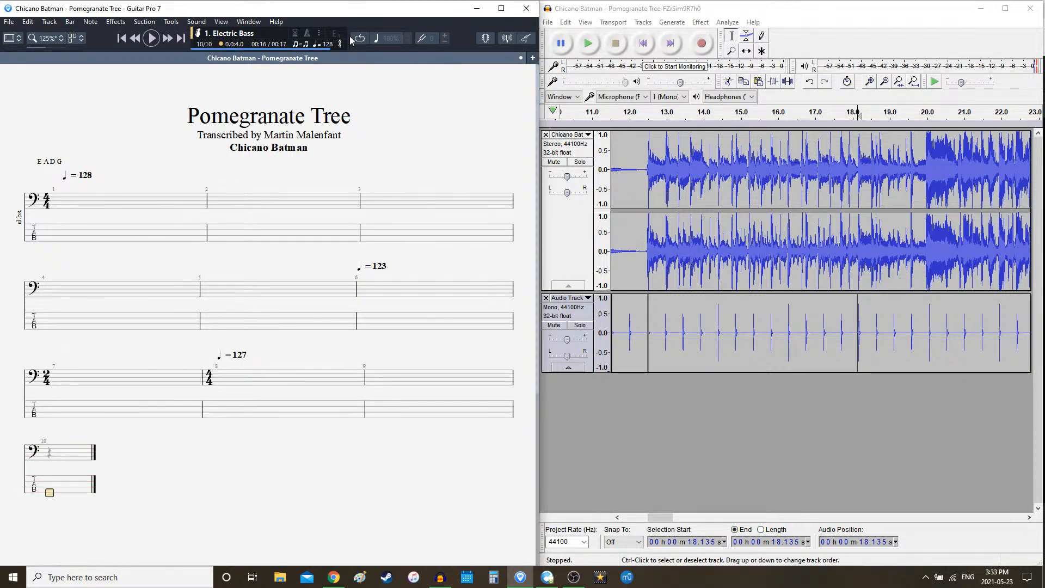
key(Right)
click(328, 45)
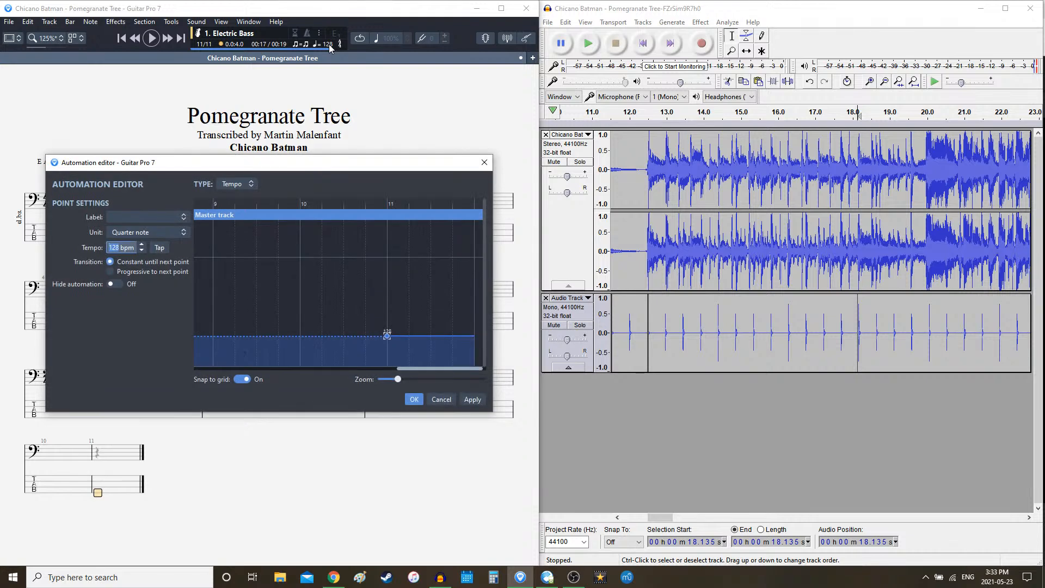
key(Return)
- Switch to Audacity and replace the last click clip with a 3-measure rhythm track of 4 beats per measure at 127 beats per minute
double_click(804, 326)
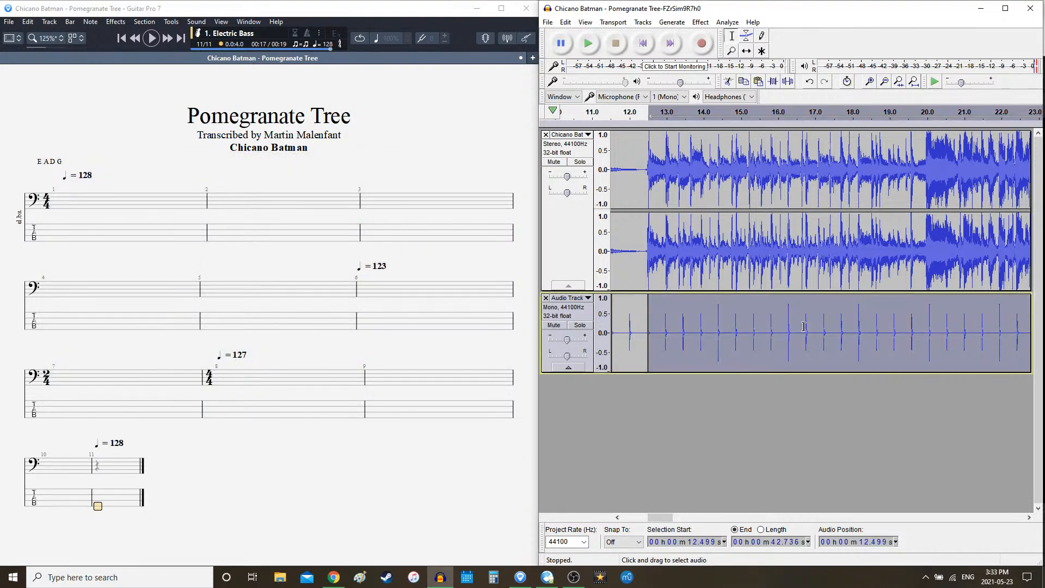
key(Delete)
click(671, 21)
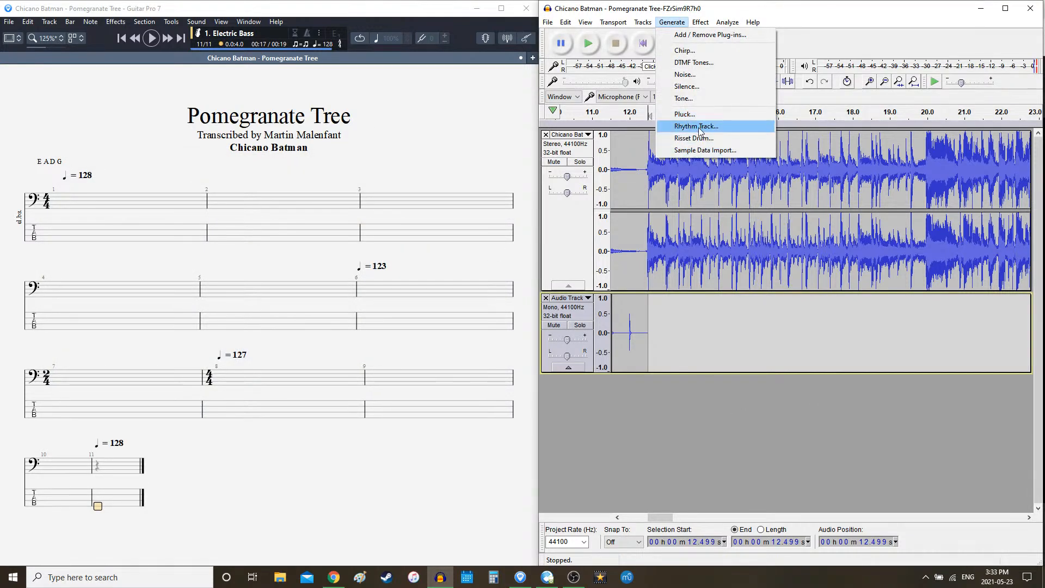
click(701, 132)
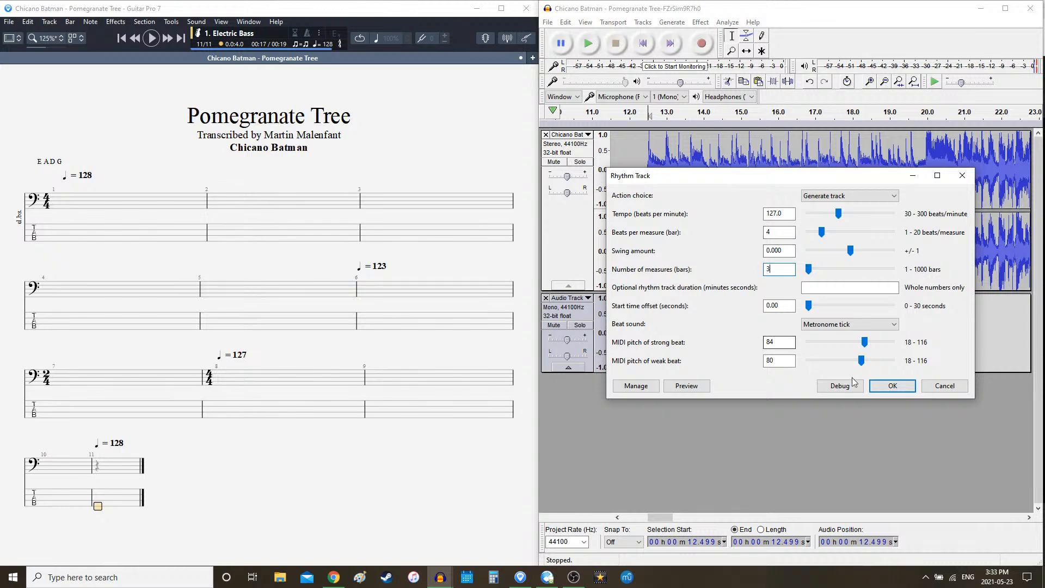
click(893, 385)
- Generate a 16-measure rhythm track with 4 beats per measure at 128 beats per minute from the end of the last clip
click(867, 313)
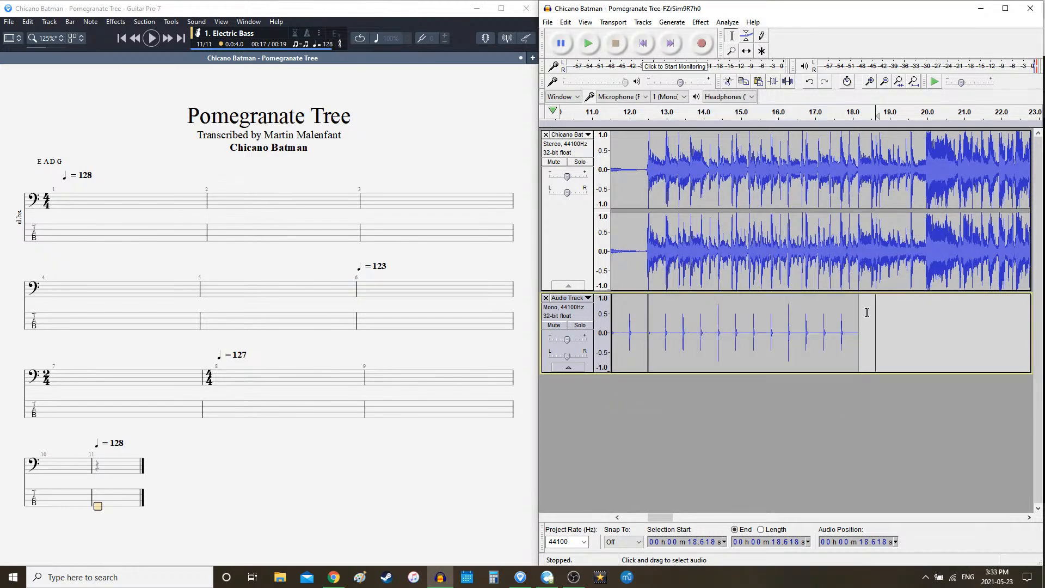
click(859, 314)
click(671, 21)
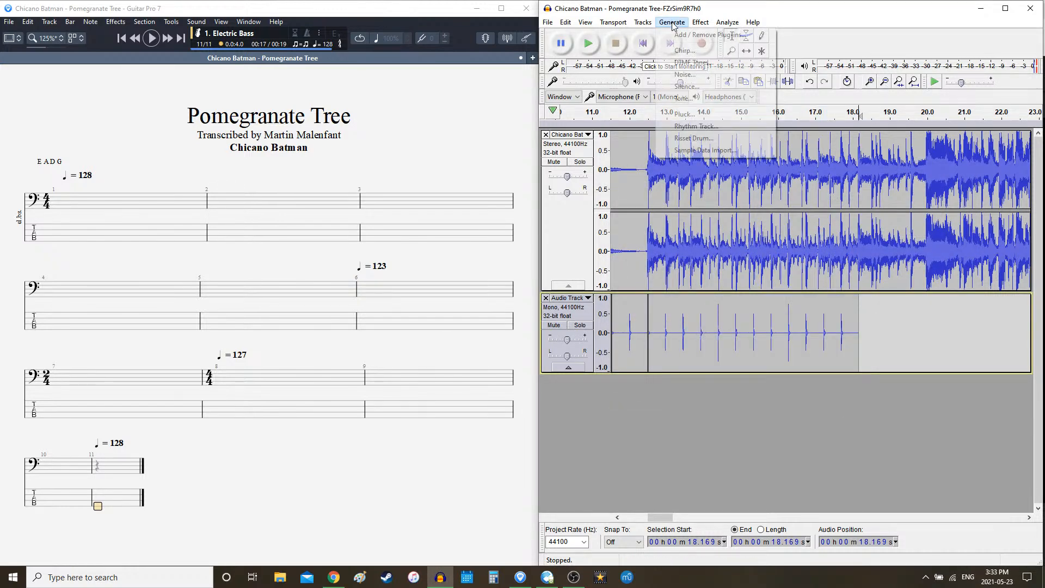
click(697, 126)
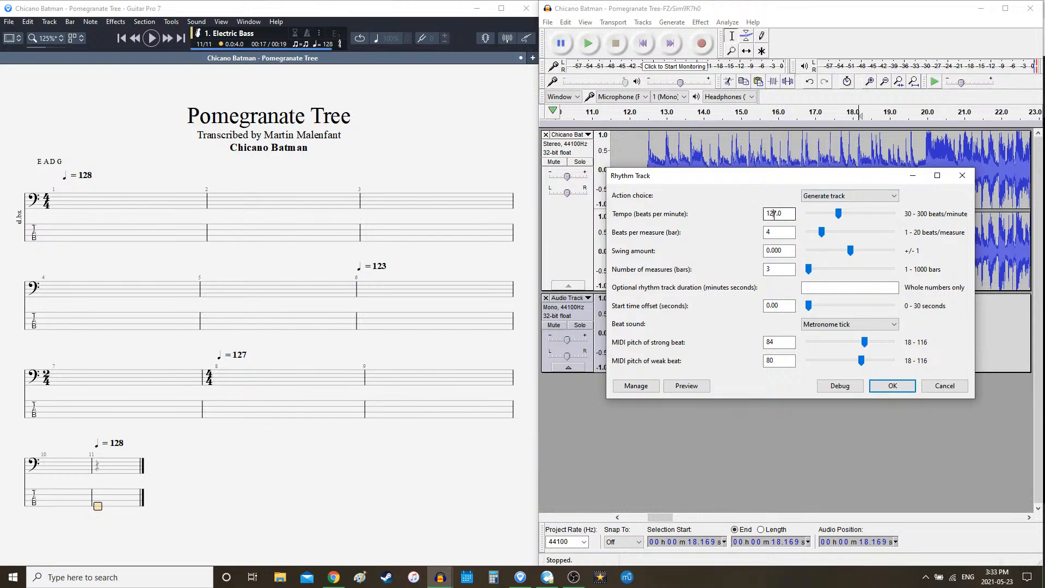
drag(780, 270, 684, 280)
key(Return)
- Play the new click clip against the song from its start at about 18.2 s
drag(669, 519, 682, 518)
key(space)
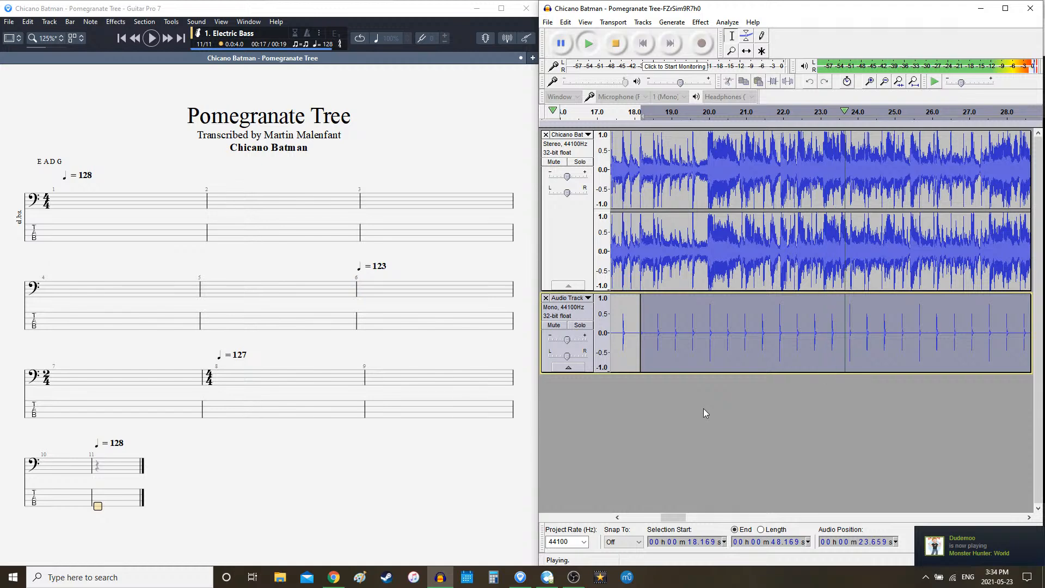
drag(673, 517, 691, 517)
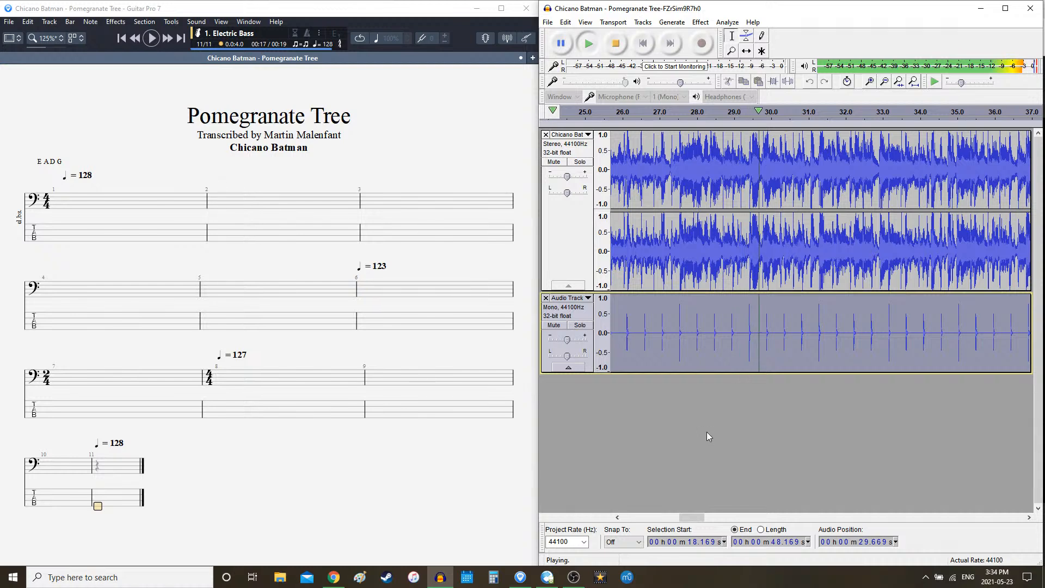
drag(701, 514, 711, 515)
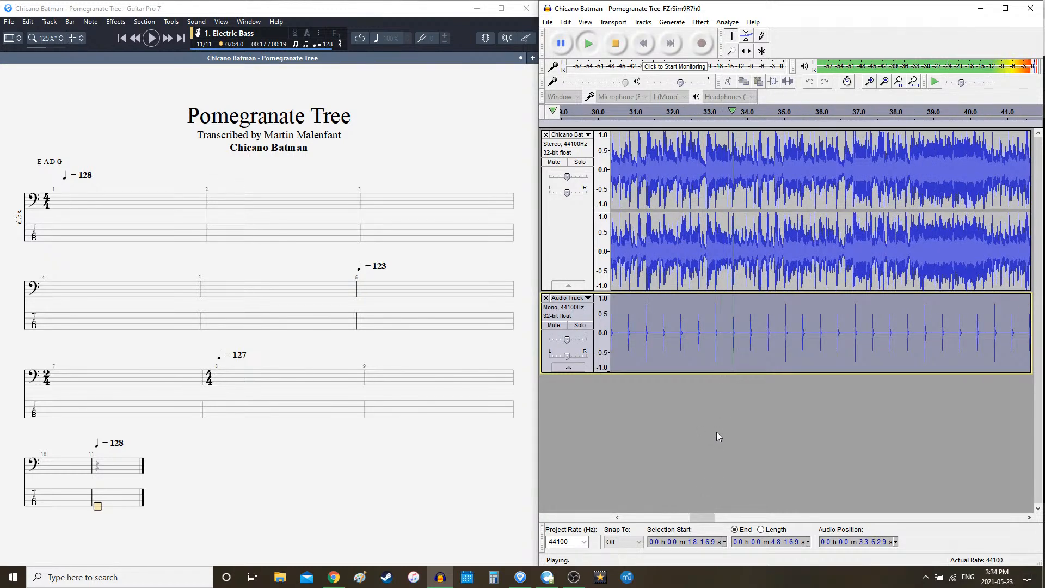
key(space)
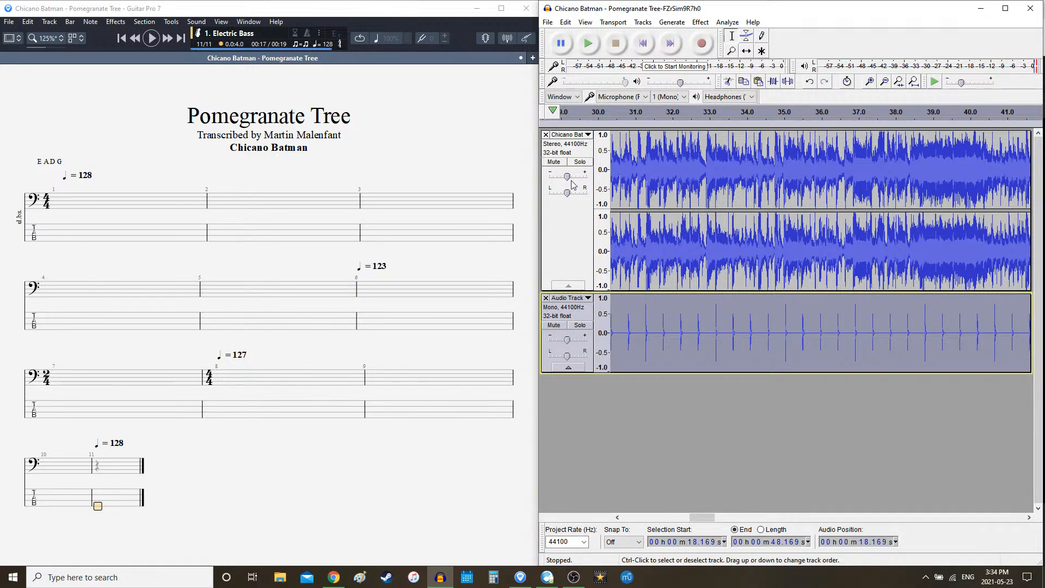
- Lower the song track's gain slightly and replay the clicks from about 34.8 s and 31.2 s to compare them with the beat
mouse_move(569, 179)
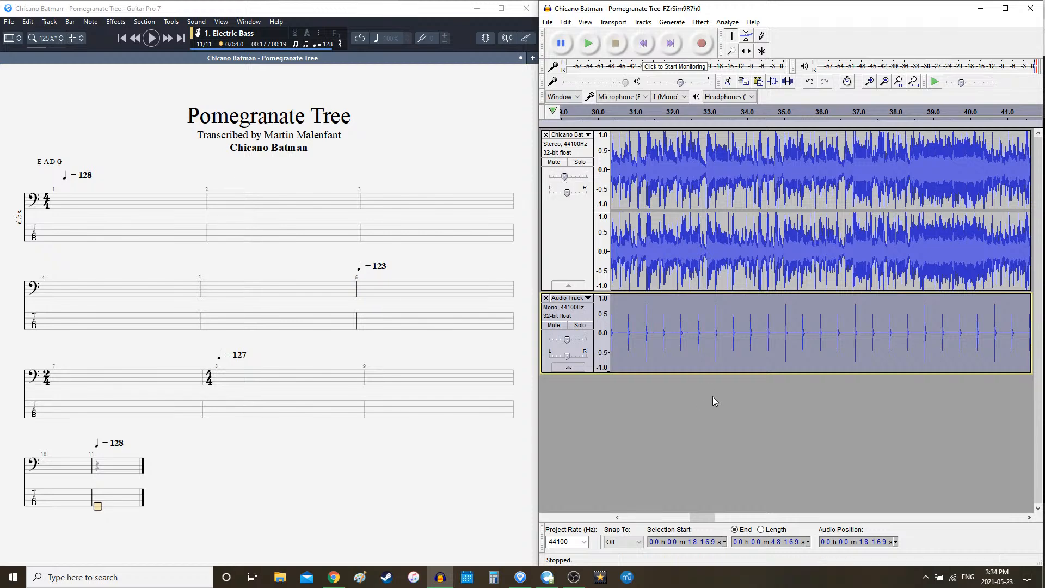
click(616, 517)
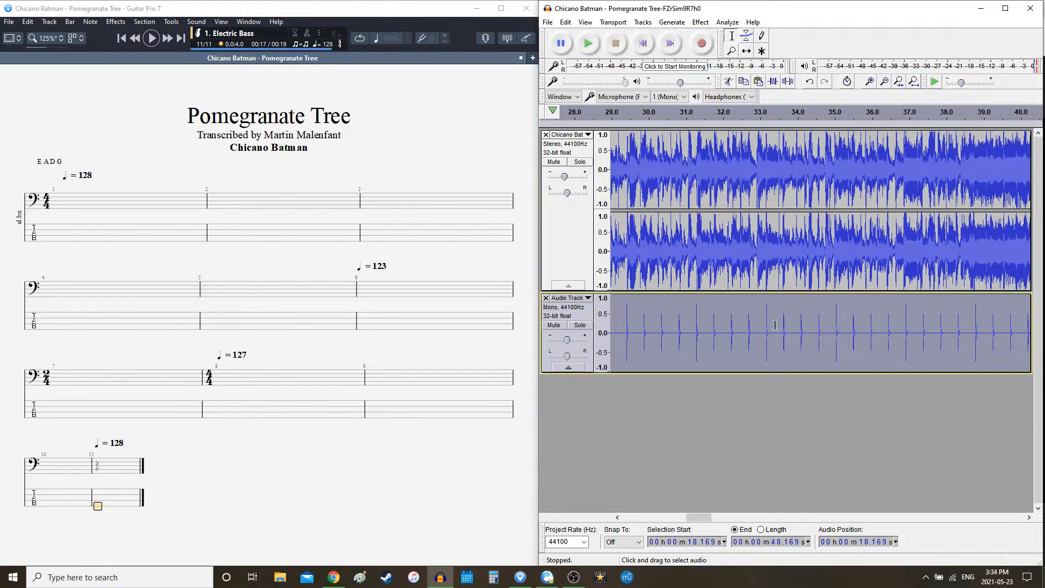
click(825, 324)
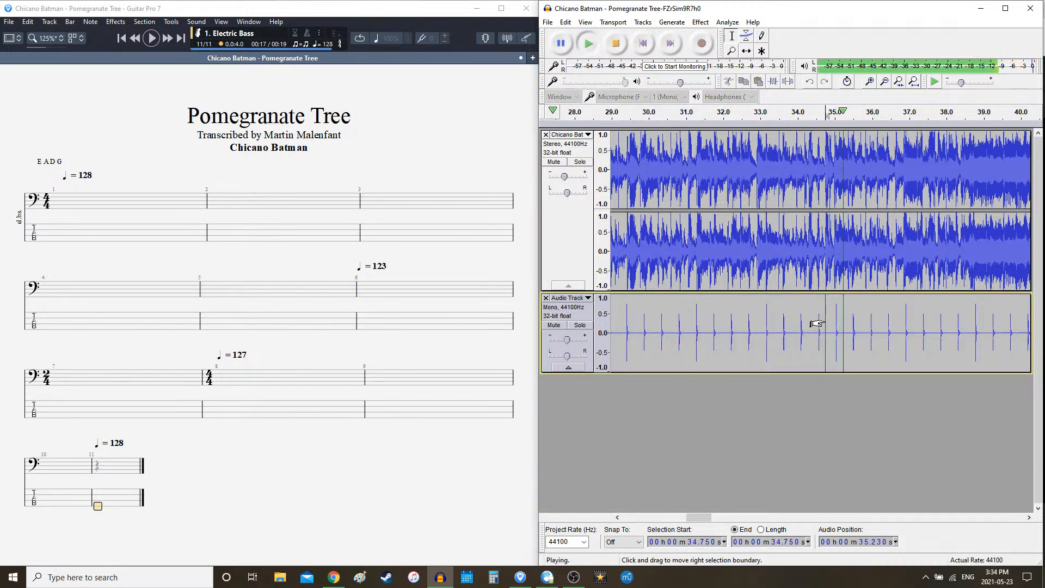
click(755, 327)
key(space)
key(space)
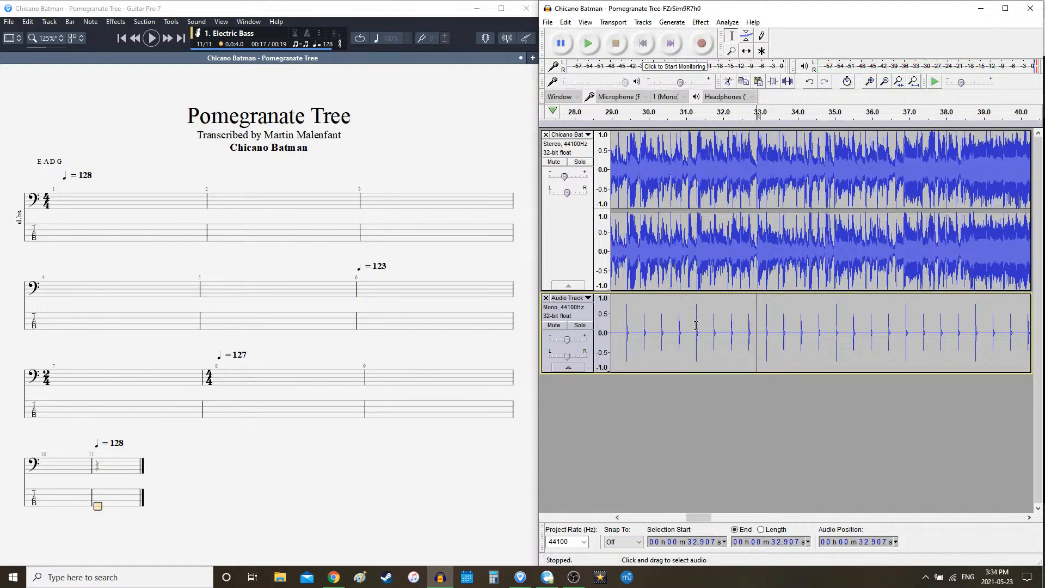
click(693, 329)
key(space)
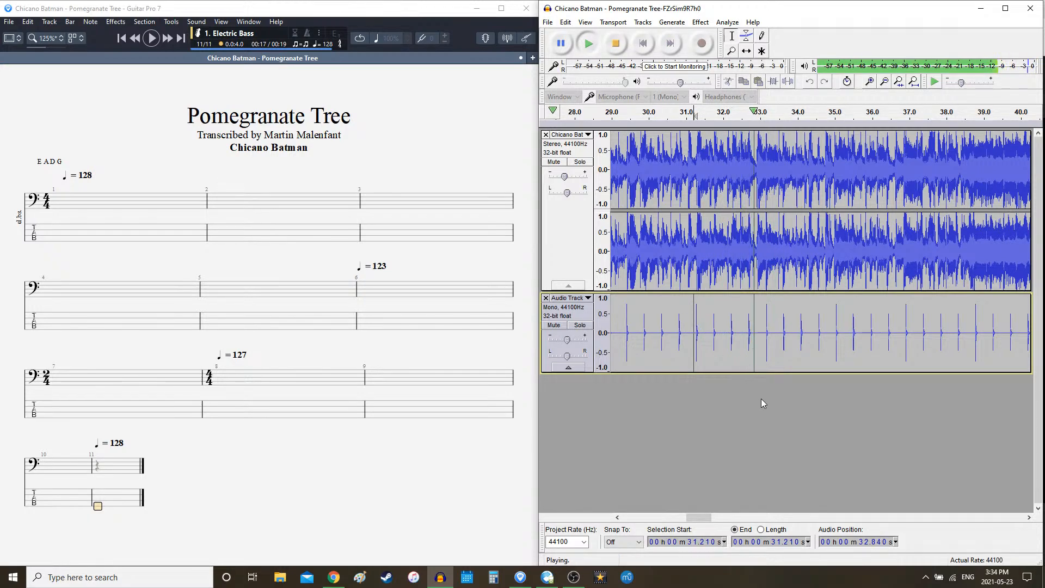
key(space)
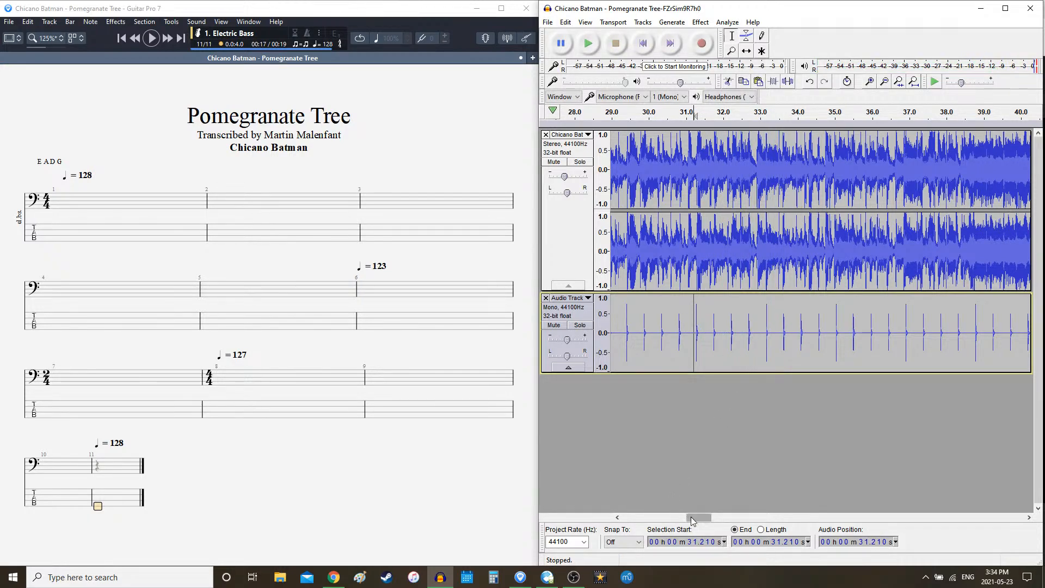
- Select the entire click clip that starts at about 18.2 s
drag(690, 517, 674, 518)
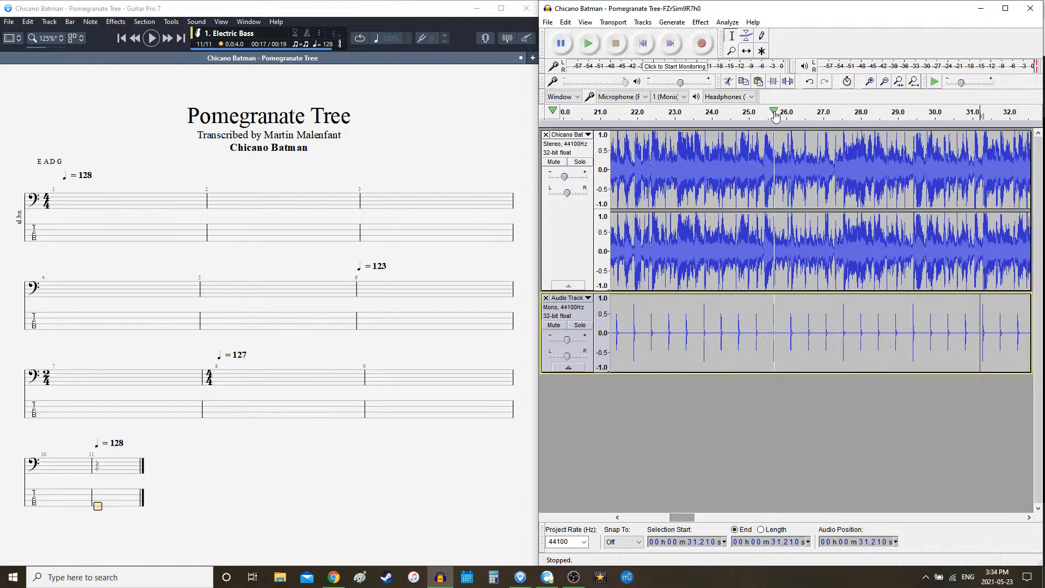
click(885, 81)
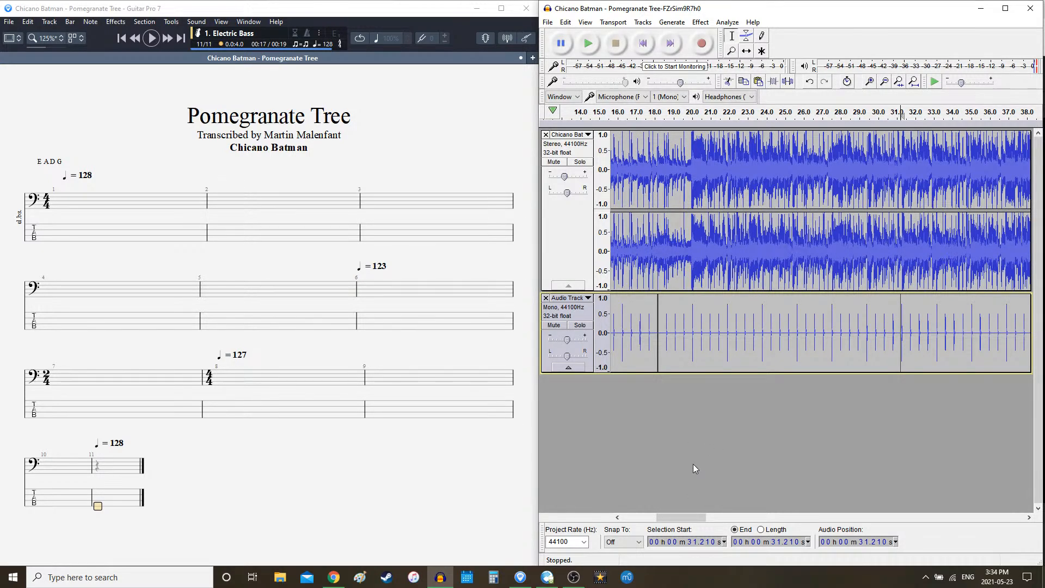
double_click(707, 342)
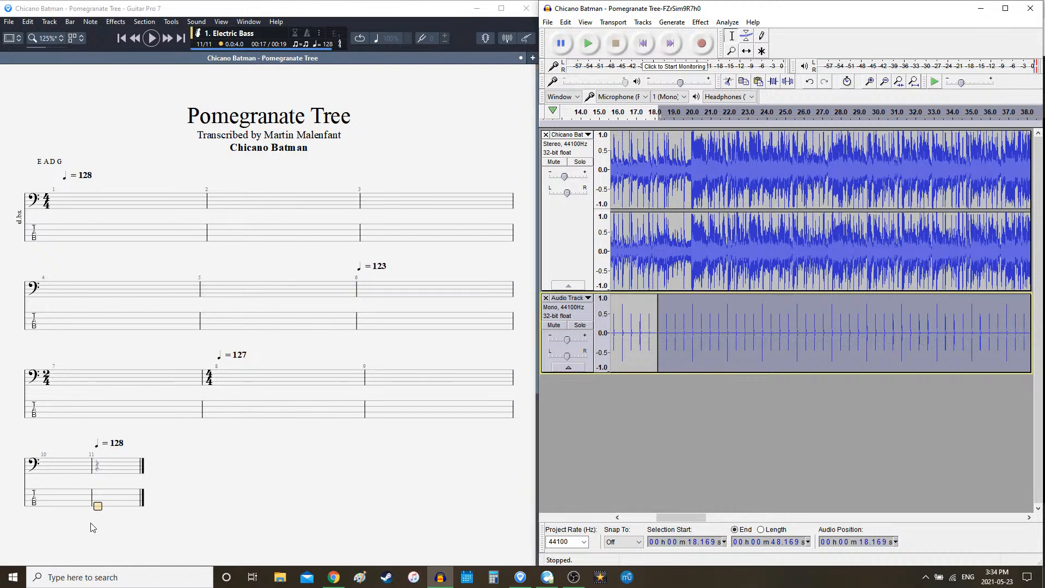
- Switch to Guitar Pro and append bars 12 to 17 to the bass score
click(123, 500)
key(Right)
key(Right)
key(Right)
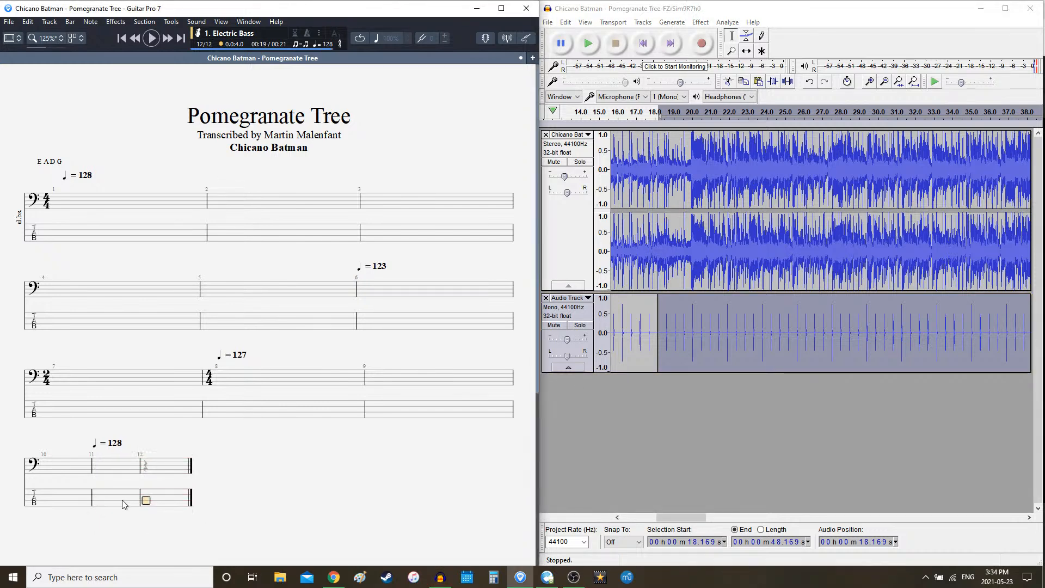
key(Right)
key(Right)
key(Right)
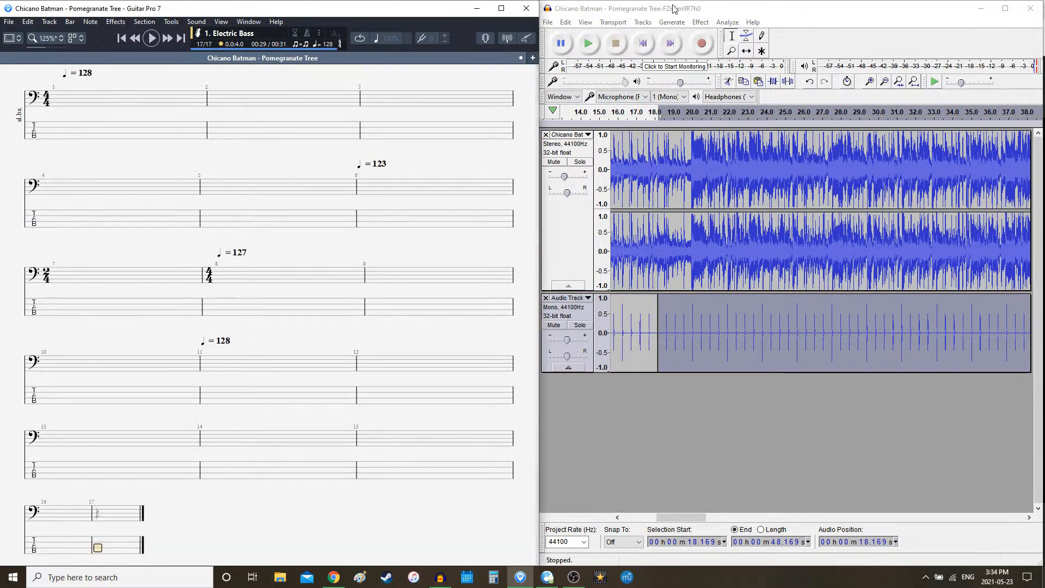
- Switch to Audacity and replace the selected click clip with a 7-measure rhythm track of 4 beats per measure at 128 beats per minute
click(673, 9)
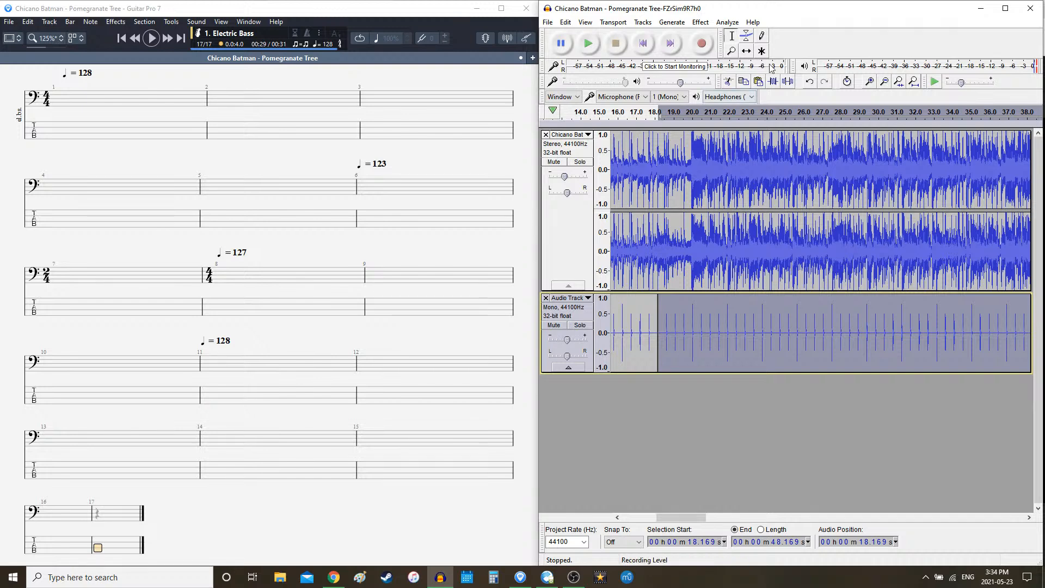
key(Delete)
click(661, 23)
click(702, 127)
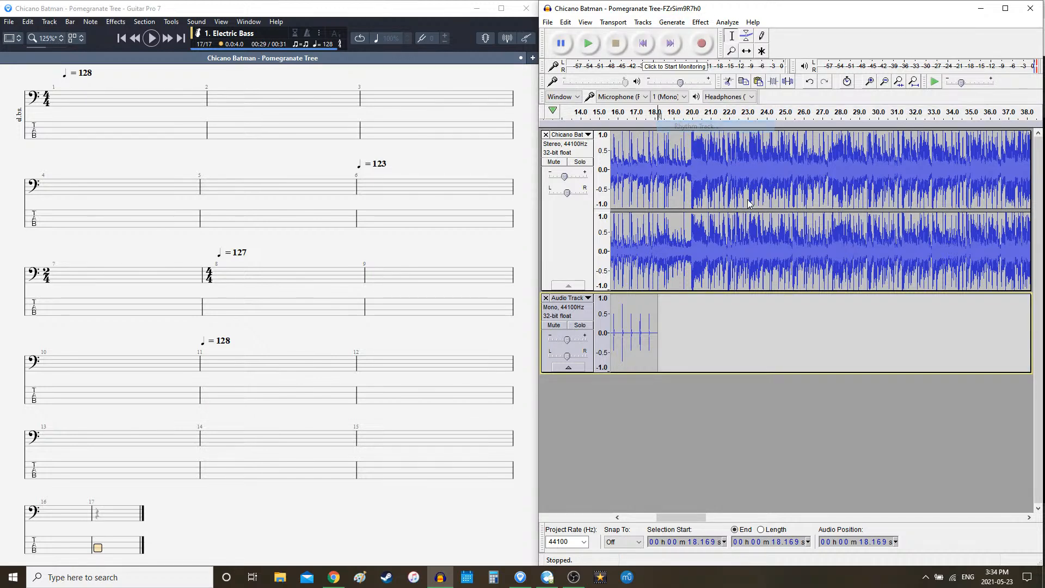
text(7)
key(Return)
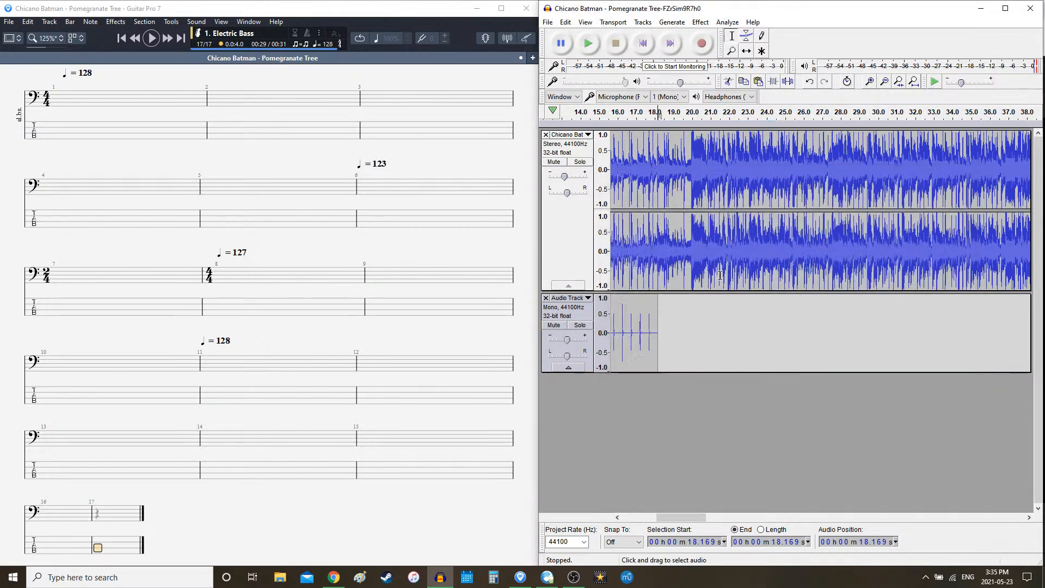
- Play the last measures of the 7-measure click clip against the song from about 29.2 s
drag(681, 521, 700, 523)
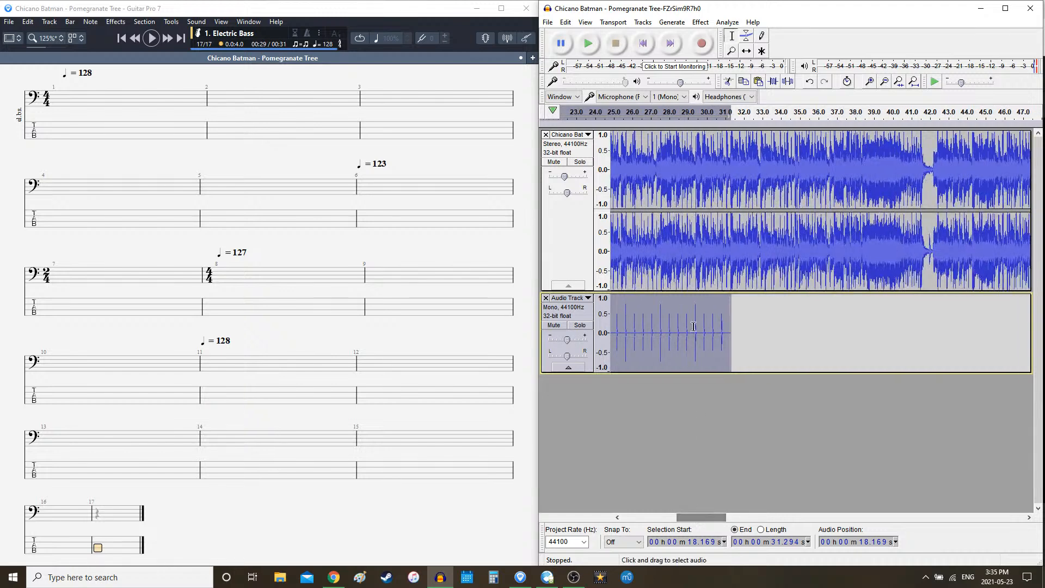
click(691, 308)
key(space)
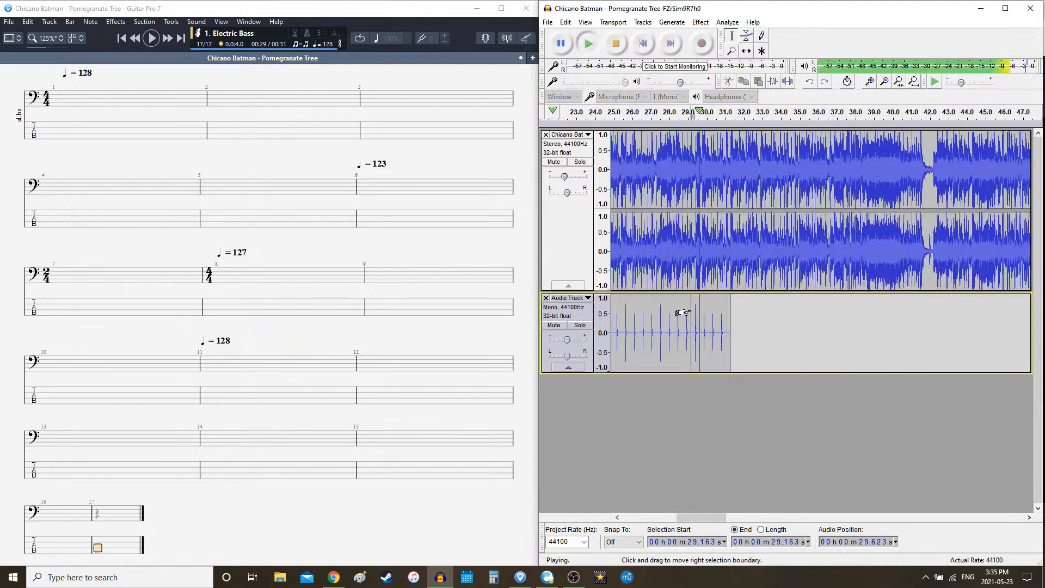
key(space)
- Generate a 16-measure rhythm track with 4 beats per measure at 129 beats per minute from 31.294 s and play it against the song
click(731, 309)
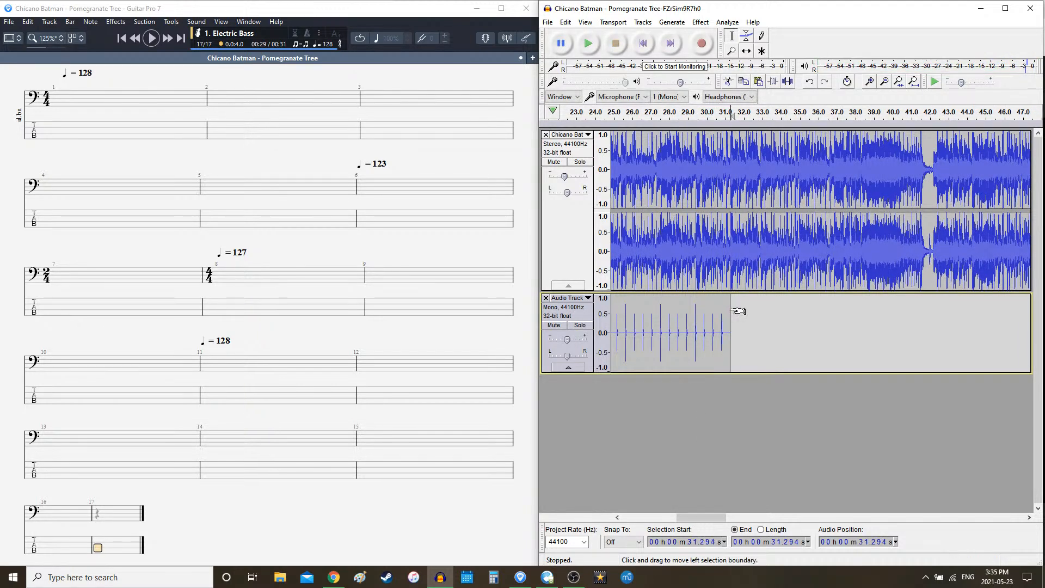
scroll(338, 350, down, 2)
click(678, 24)
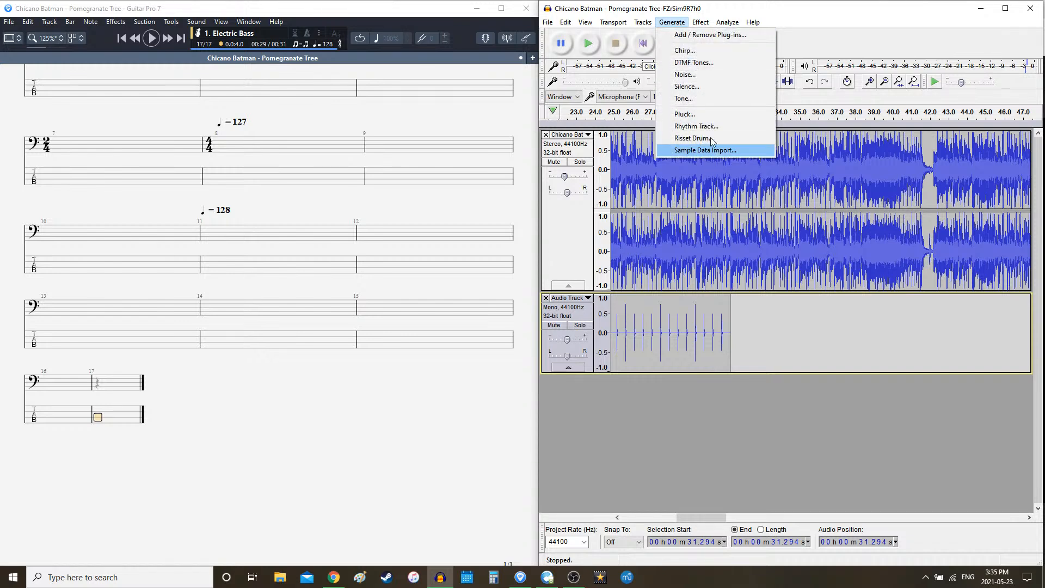
click(699, 126)
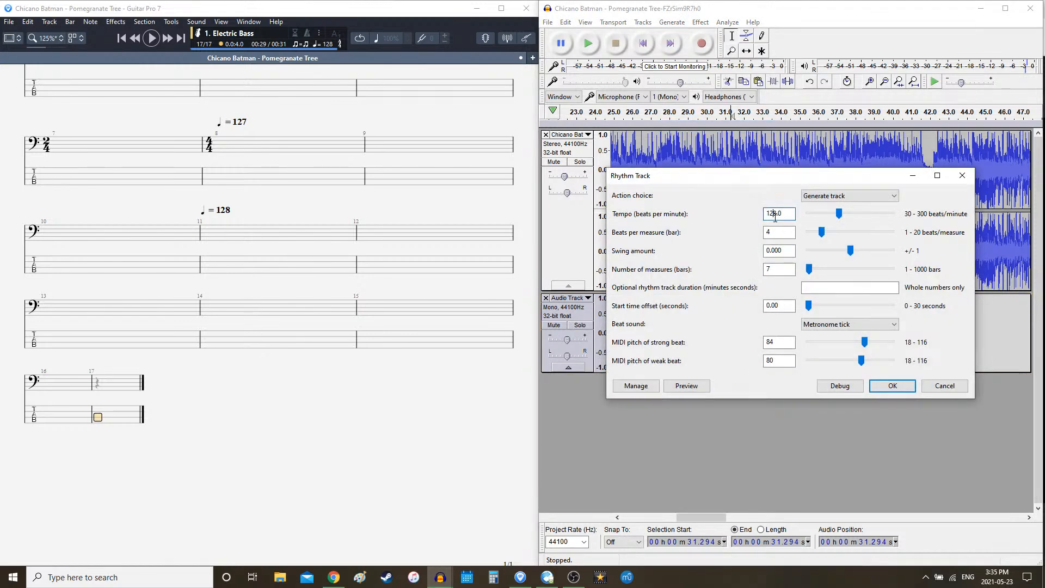
key(Tab)
key(Tab)
key(Tab)
key(Return)
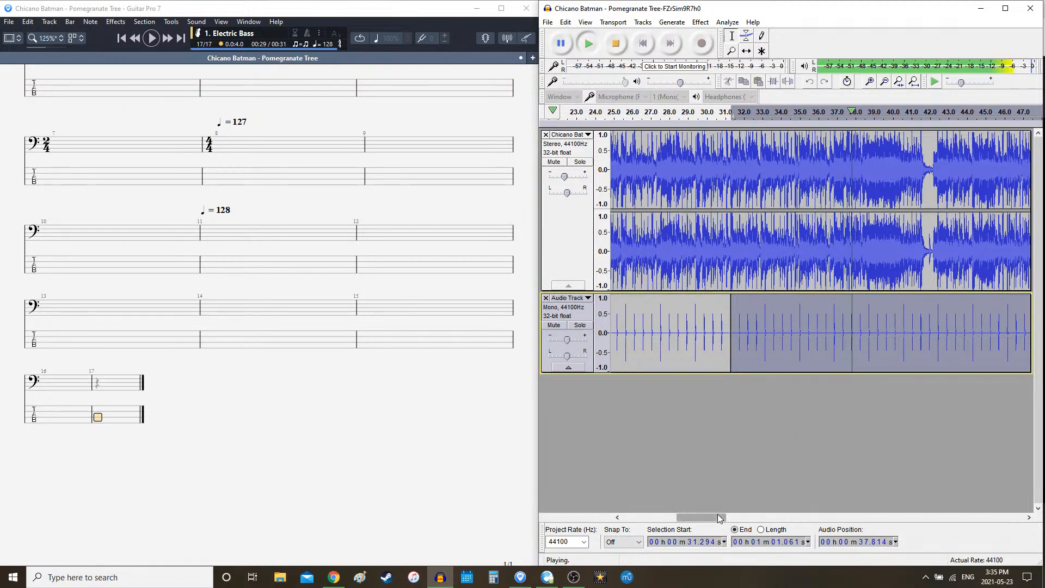
key(space)
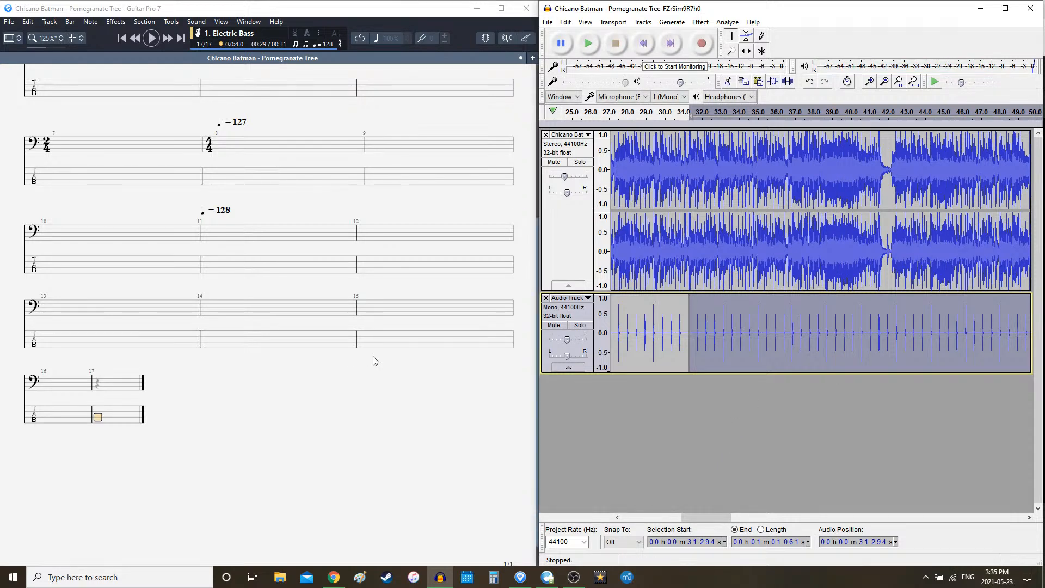
- Replace the last click clip with a 16-measure rhythm track of 4 beats per measure at a slightly faster tempo
key(Delete)
click(678, 22)
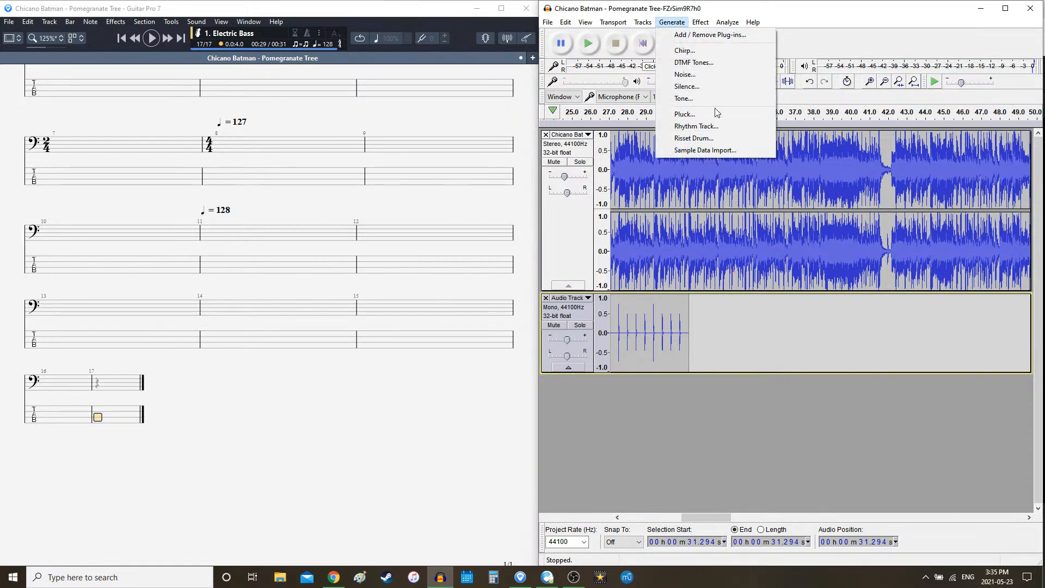
click(718, 126)
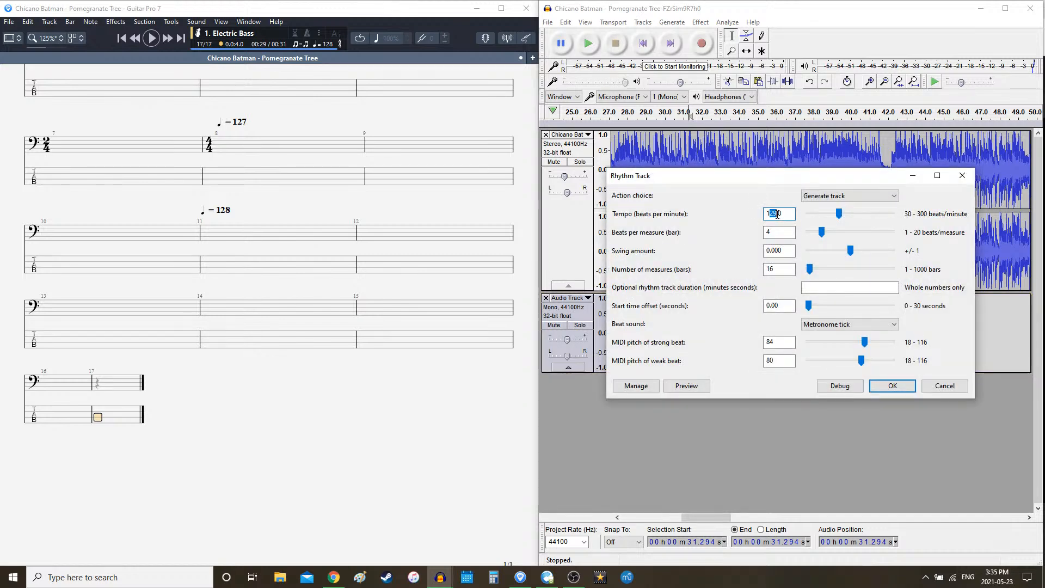
key(Return)
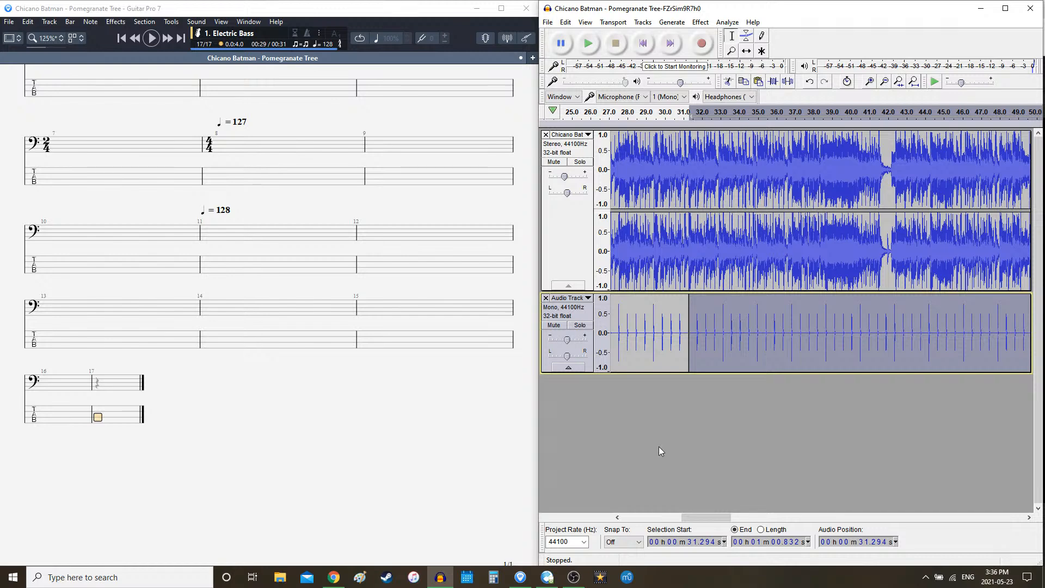
- Review the tempo and meter marks from bar 1 to bar 17 in the Guitar Pro score, and return to Audacity
scroll(208, 324, up, 4)
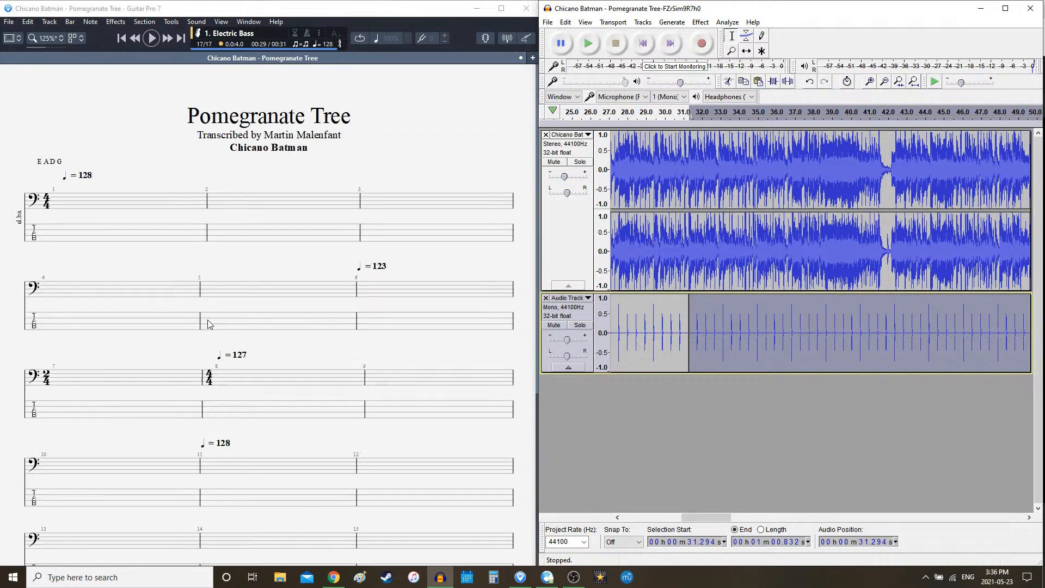
click(49, 217)
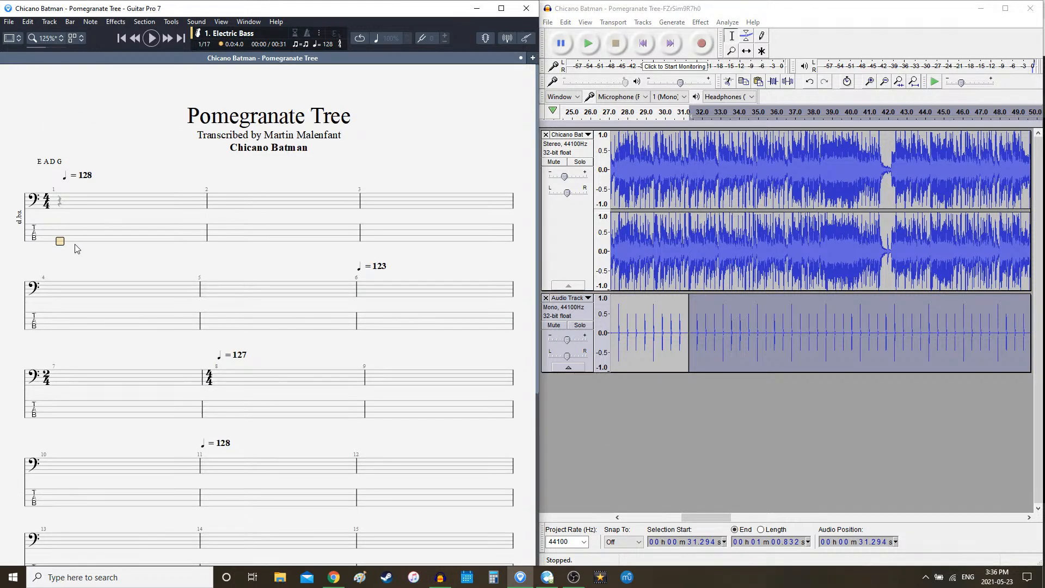
scroll(265, 317, down, 5)
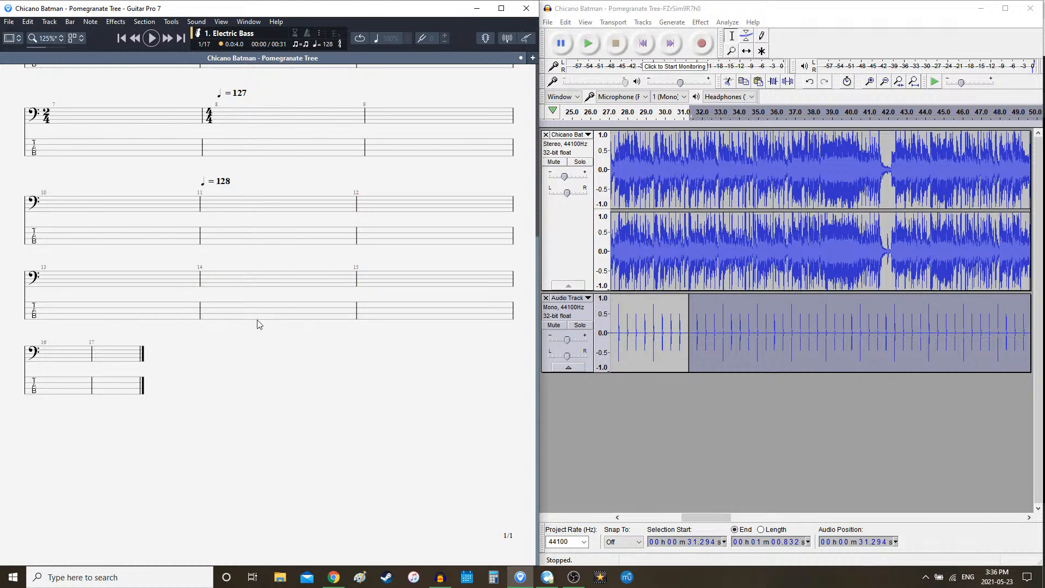
click(90, 402)
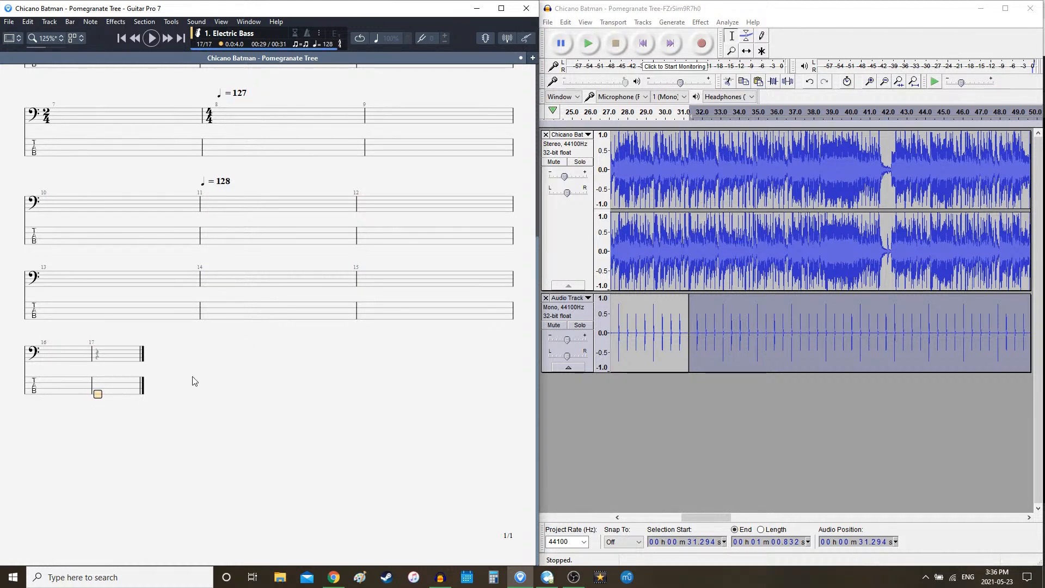
scroll(249, 277, up, 5)
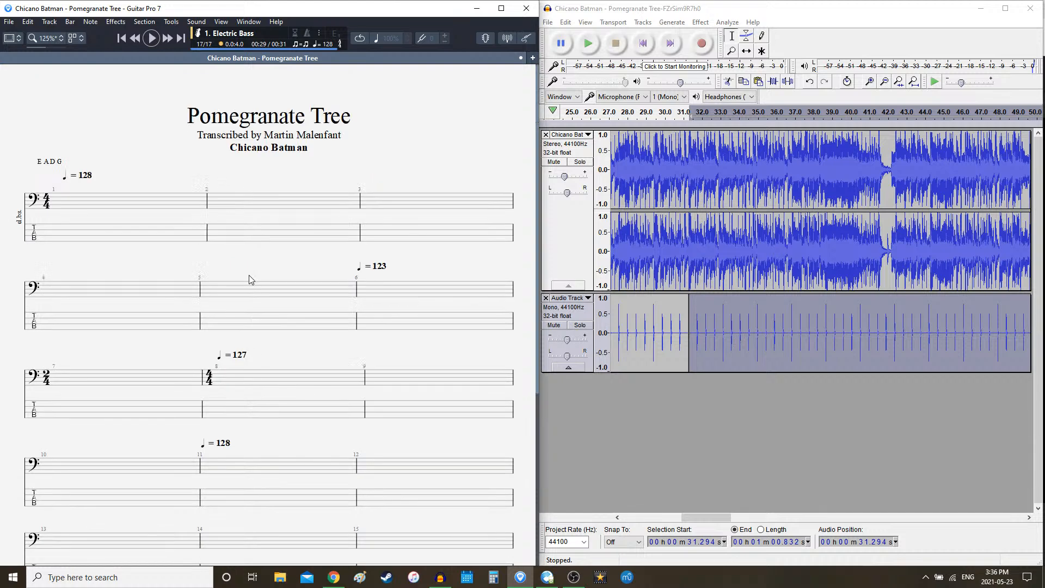
scroll(250, 276, down, 5)
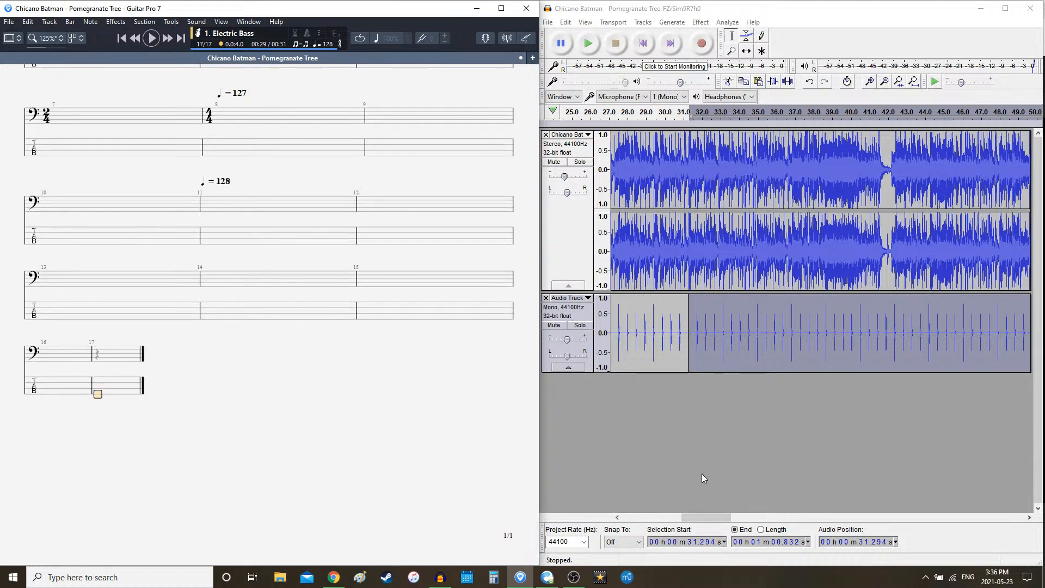
click(743, 6)
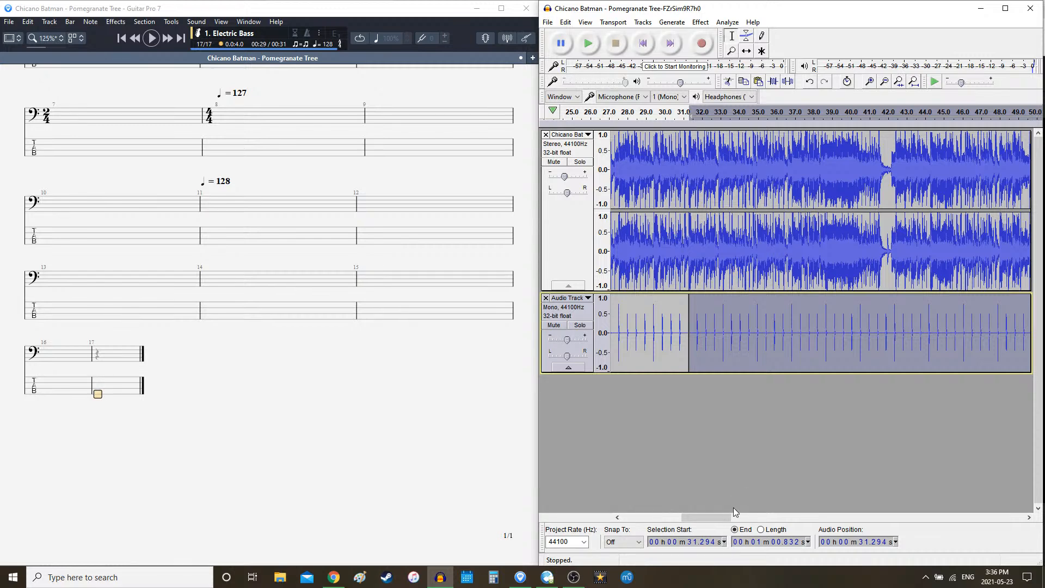
- Play the click clip against the song from 31.294 s and place the cursor at 34.896 s
mouse_move(724, 518)
mouse_down()
mouse_move(741, 519)
mouse_move(727, 515)
mouse_up()
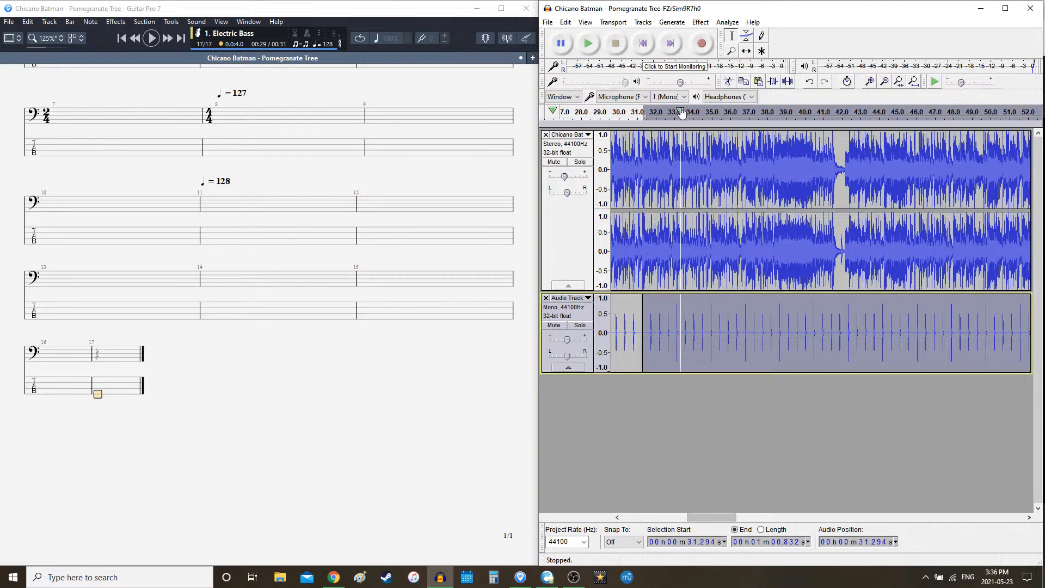
key(space)
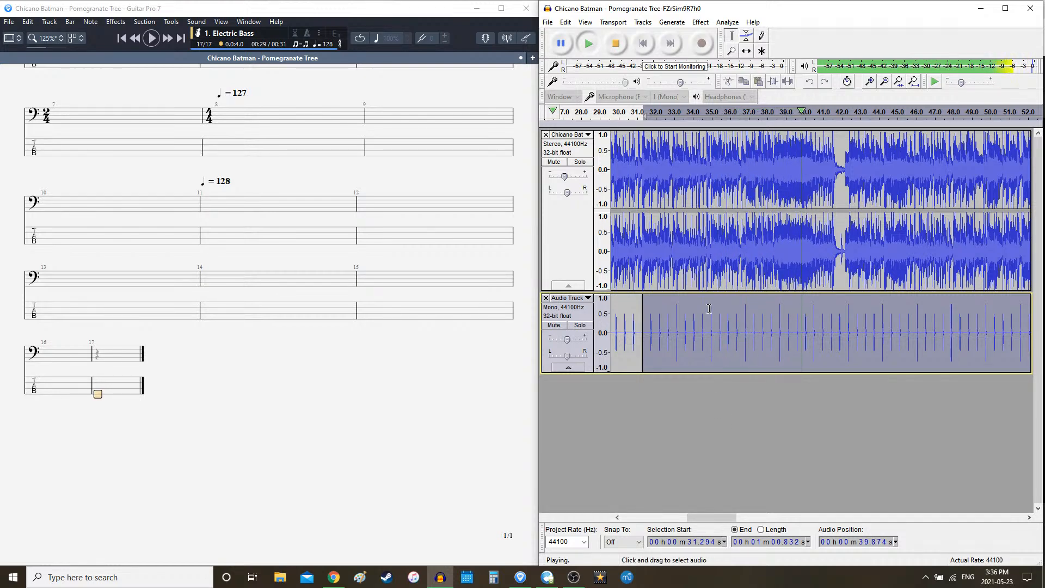
key(space)
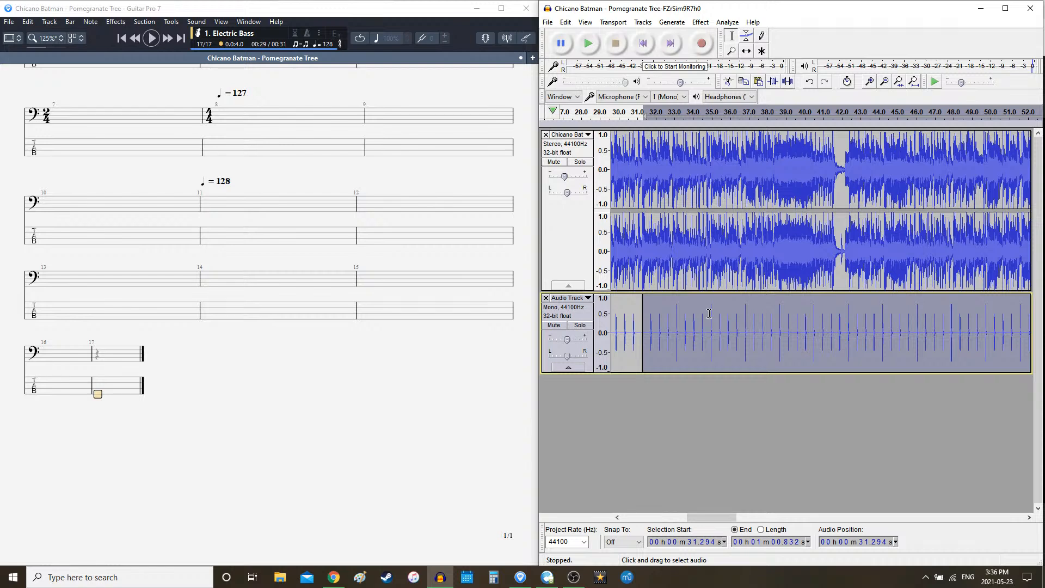
click(709, 313)
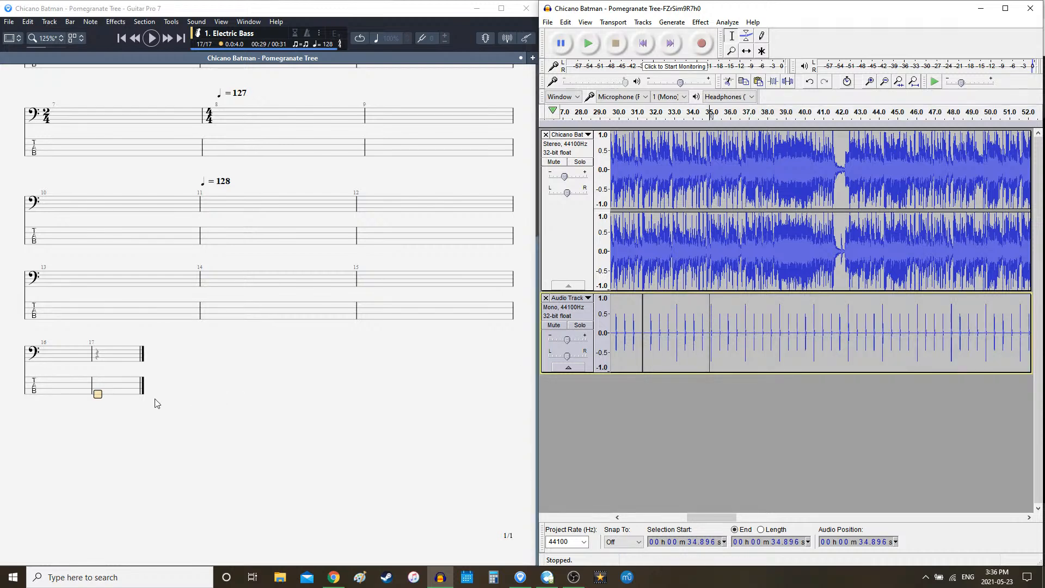
- In Guitar Pro, add bar 18 after bar 17, set its tempo to 130 bpm, and add an empty bar 19
click(122, 385)
click(120, 397)
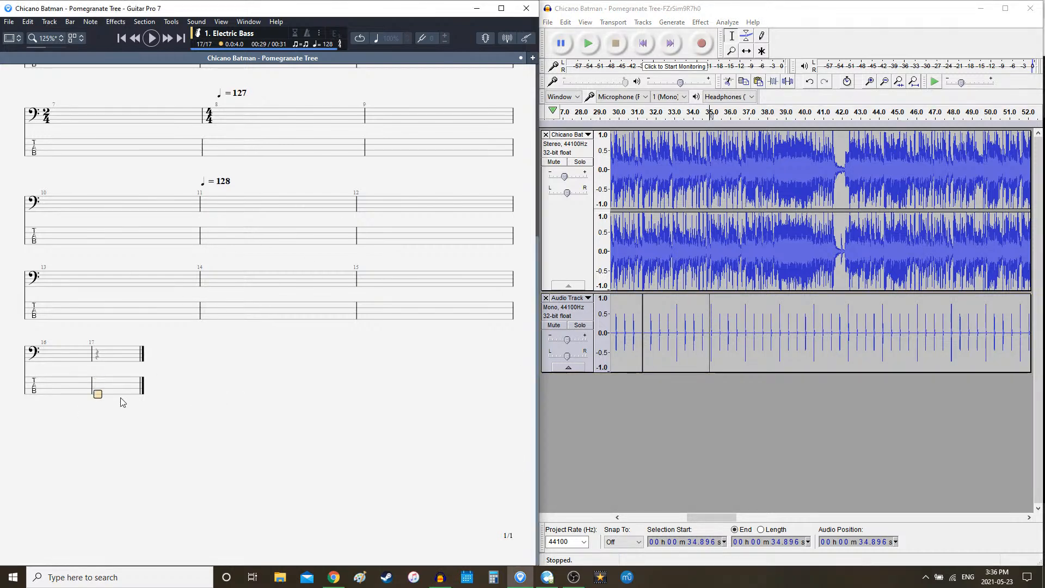
key(Right)
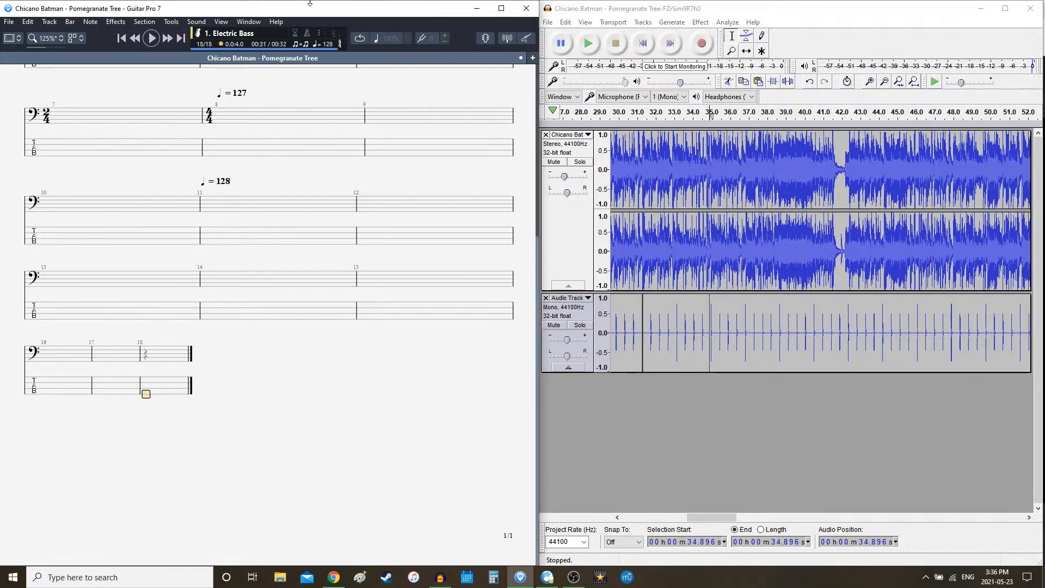
click(331, 45)
key(Return)
key(Right)
- In Audacity, replace the last click clip at 31.294 s with a 2-measure rhythm track of 4 beats per measure at 130 beats per minute
double_click(718, 351)
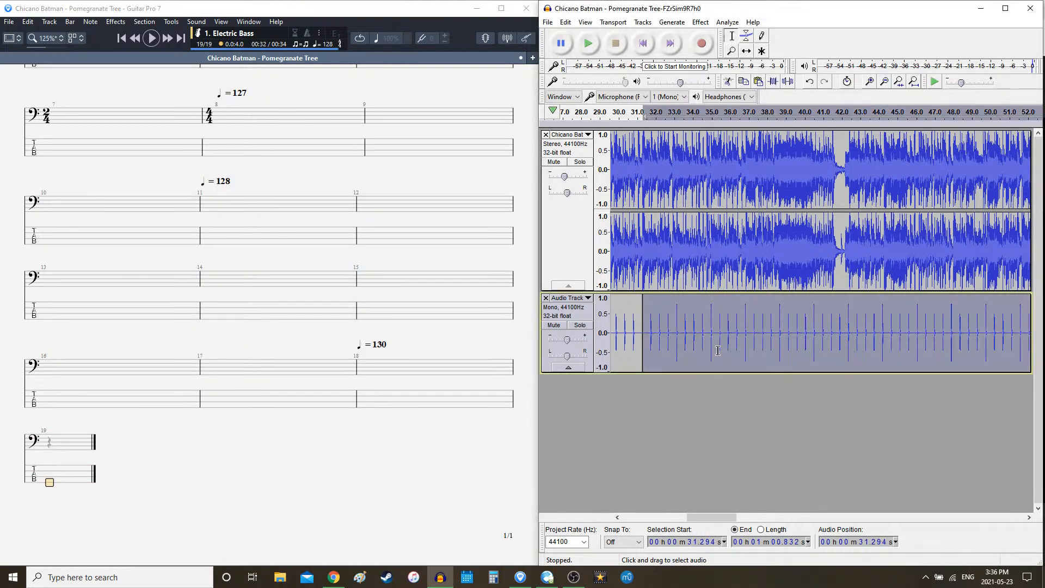
key(Delete)
click(671, 22)
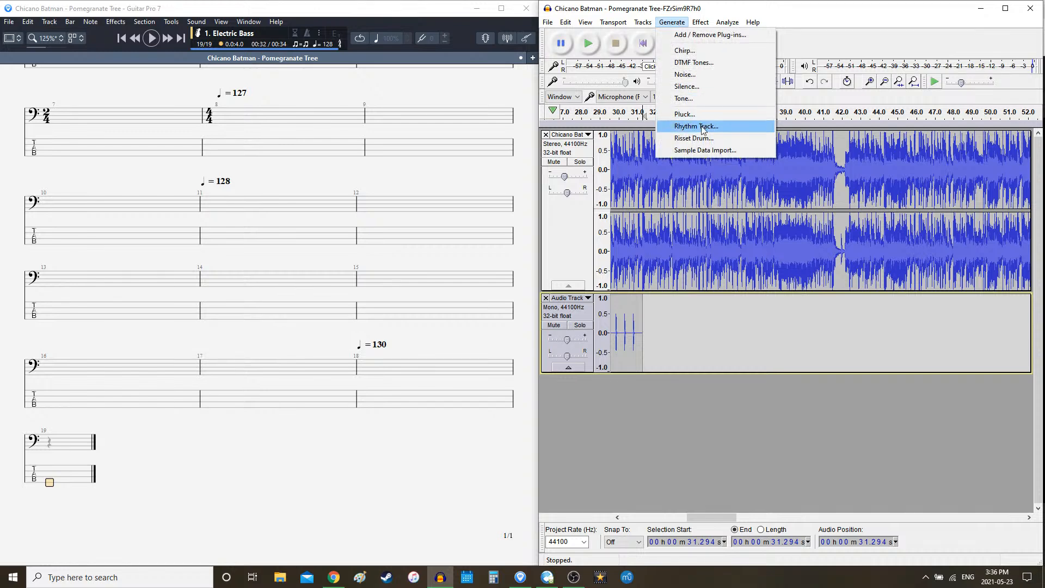
click(703, 125)
double_click(779, 274)
text(2)
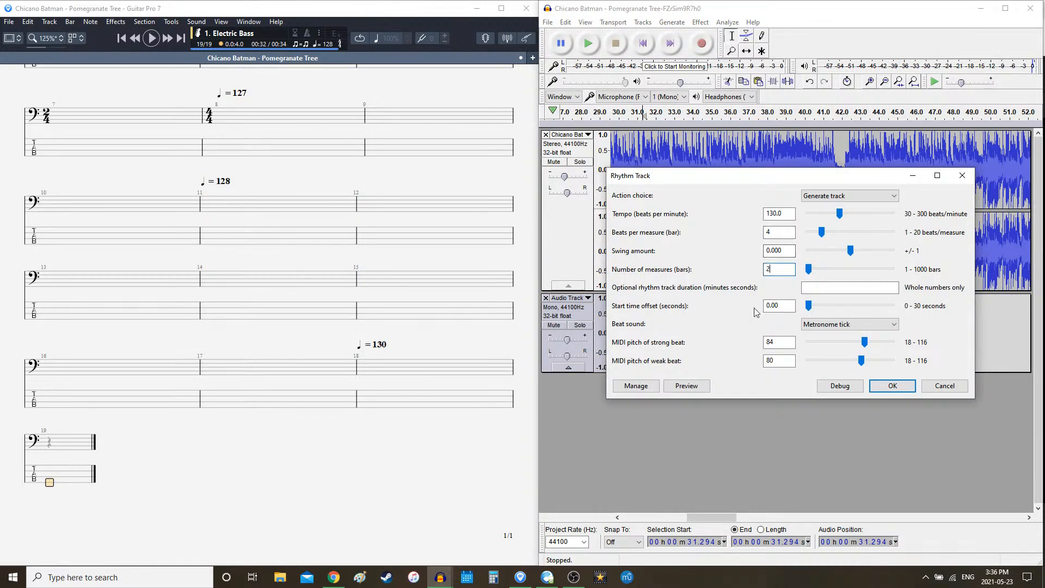
click(892, 385)
- Try to continue the click track from 34.986 s with a 2-measure rhythm track at 129 beats per minute
click(711, 327)
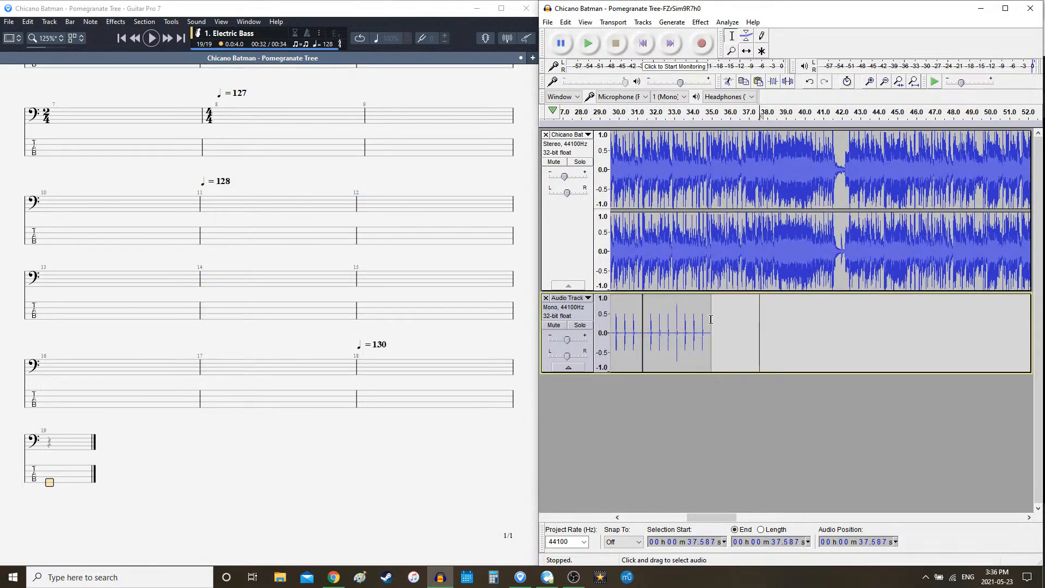
click(672, 22)
click(718, 126)
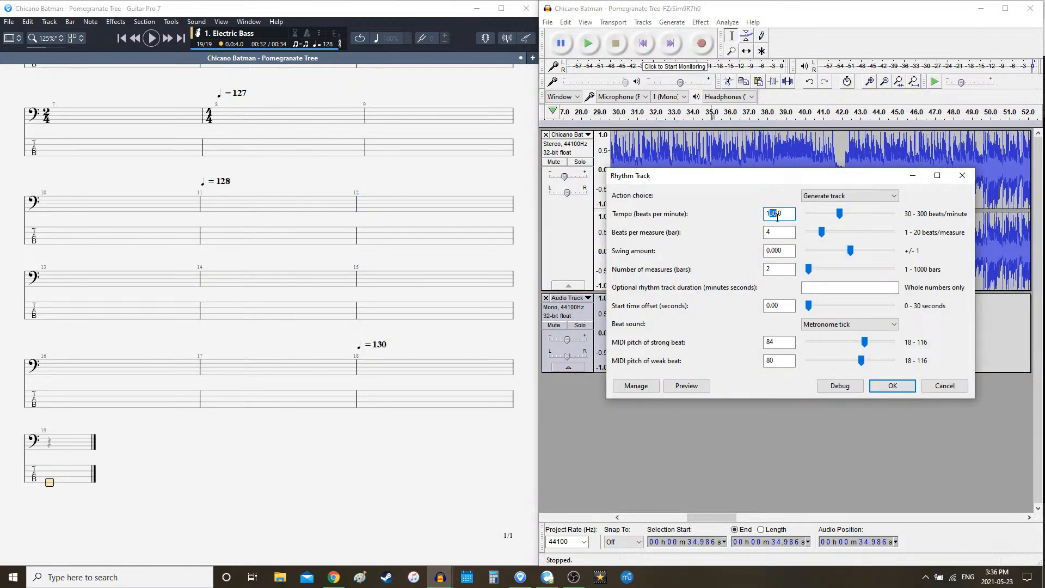
text(129)
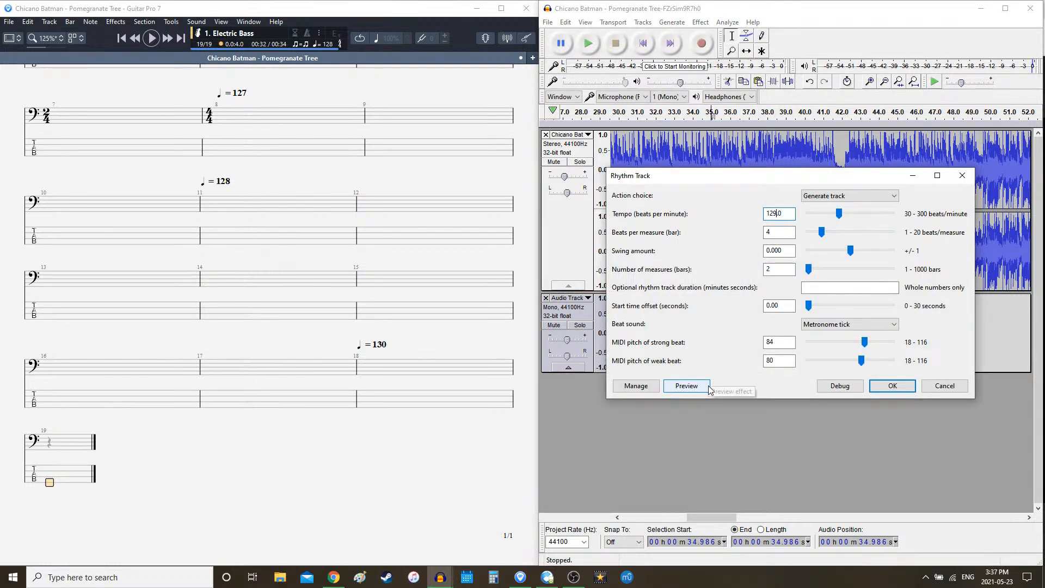
key(Return)
key(ctrl+z)
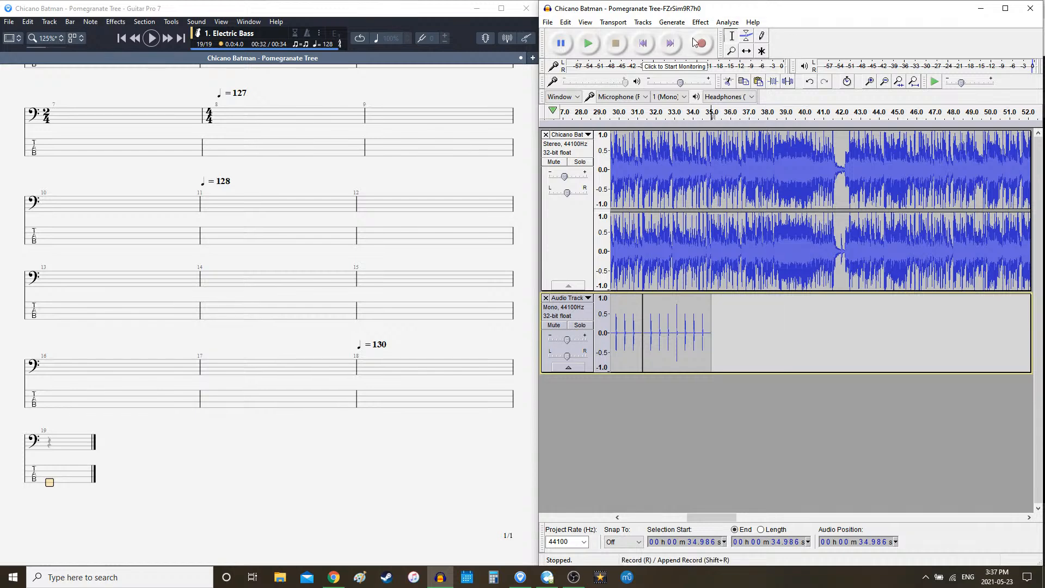
- Generate a 16-measure rhythm track of 4 beats per measure at 129 beats per minute from 34.986 s
click(672, 22)
click(702, 125)
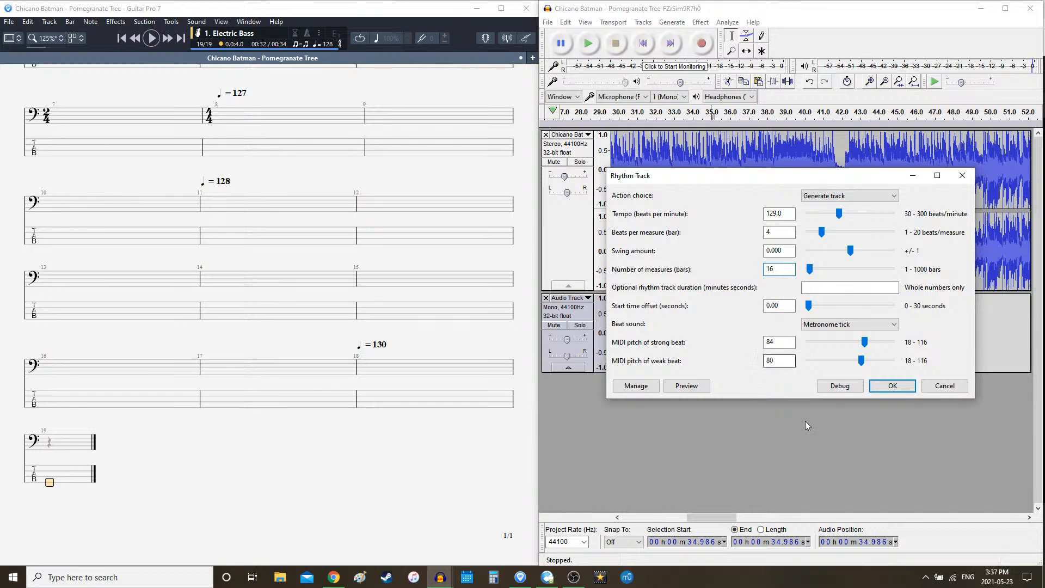
key(Return)
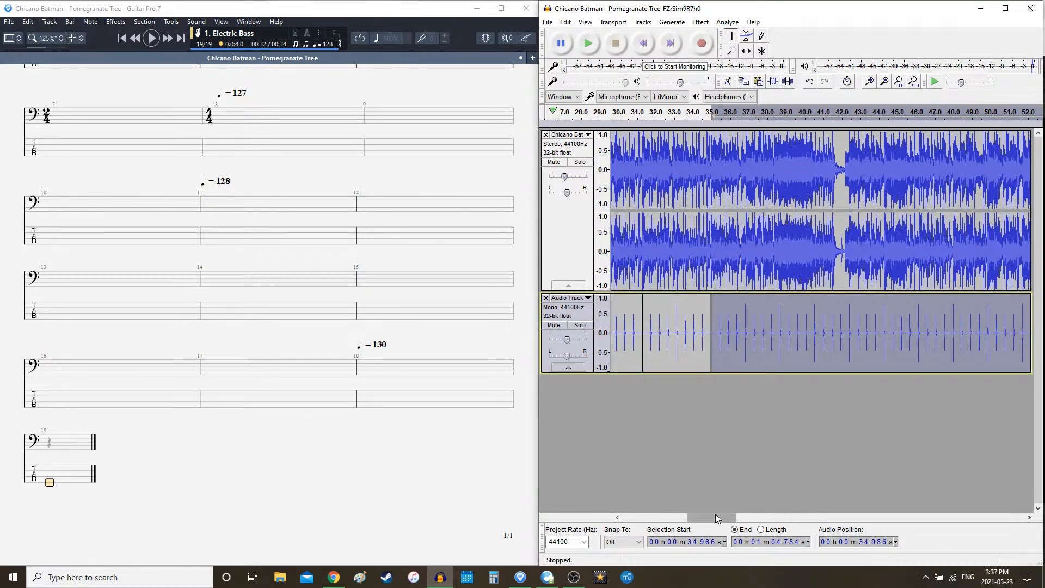
drag(716, 517, 724, 514)
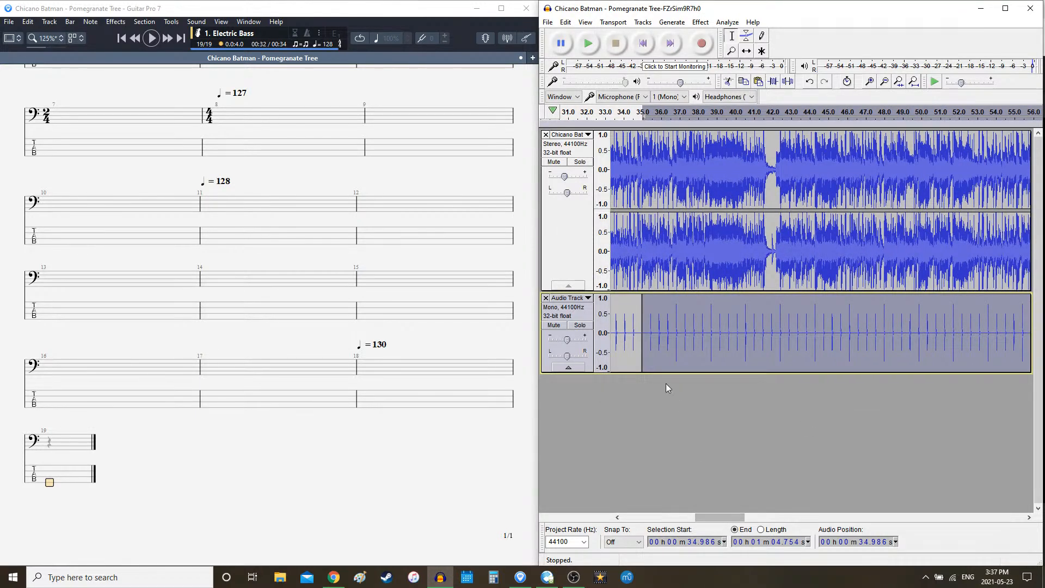
- In Guitar Pro, add bar 20 after bar 19 and set its tempo to 129 bpm
click(53, 478)
key(Right)
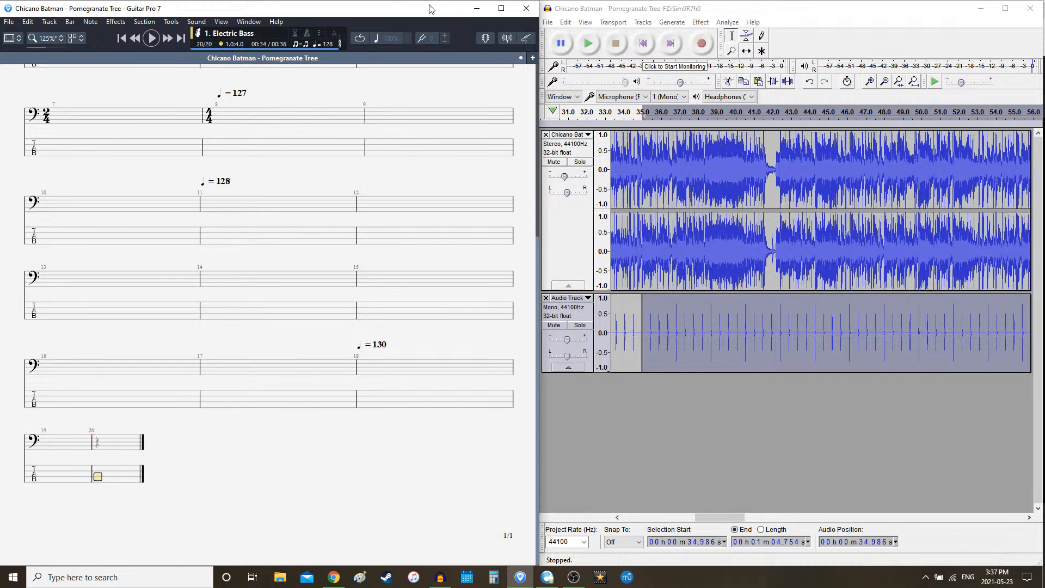
click(332, 48)
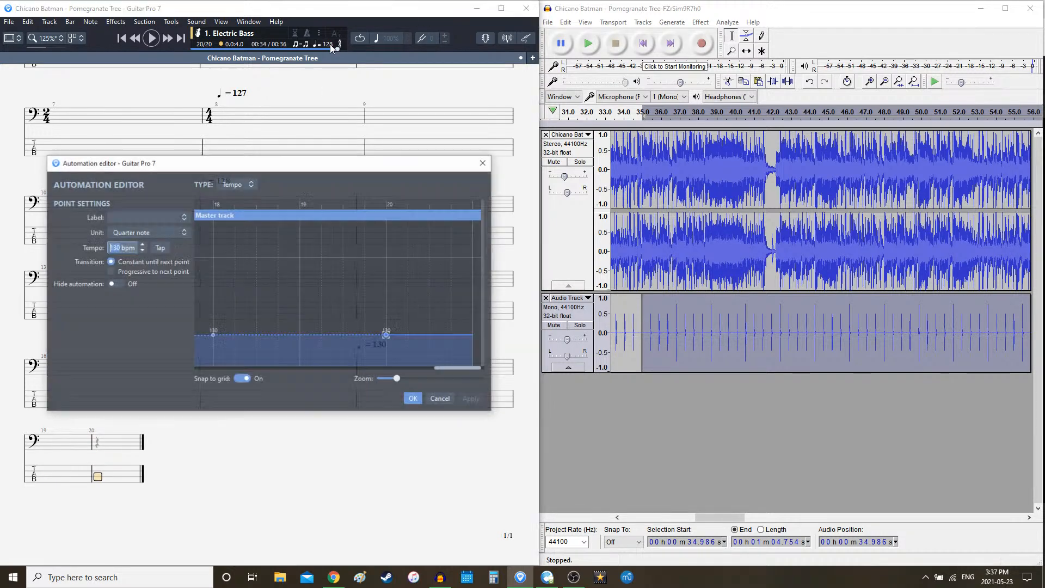
text(129)
key(Return)
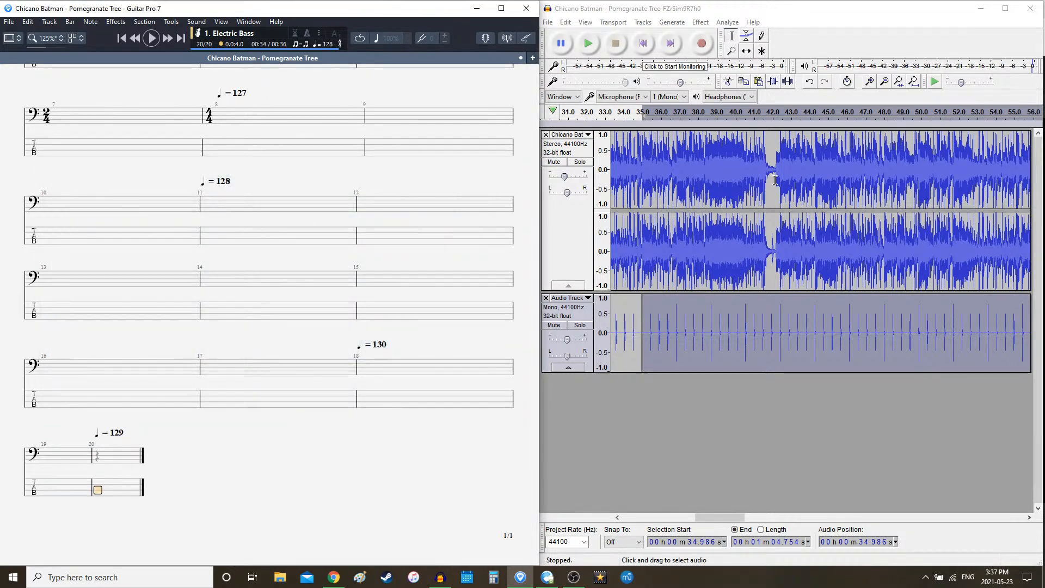
- Return to Audacity, play the 16-measure click clip against the song from 34.986 s, and place the cursor at 47.941 s
click(702, 11)
key(space)
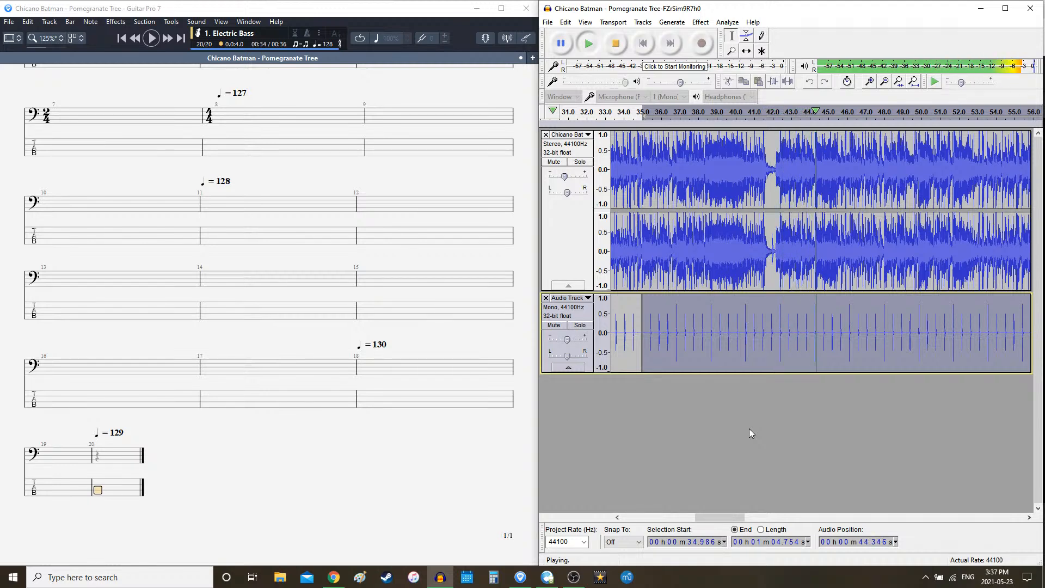
drag(740, 518, 753, 518)
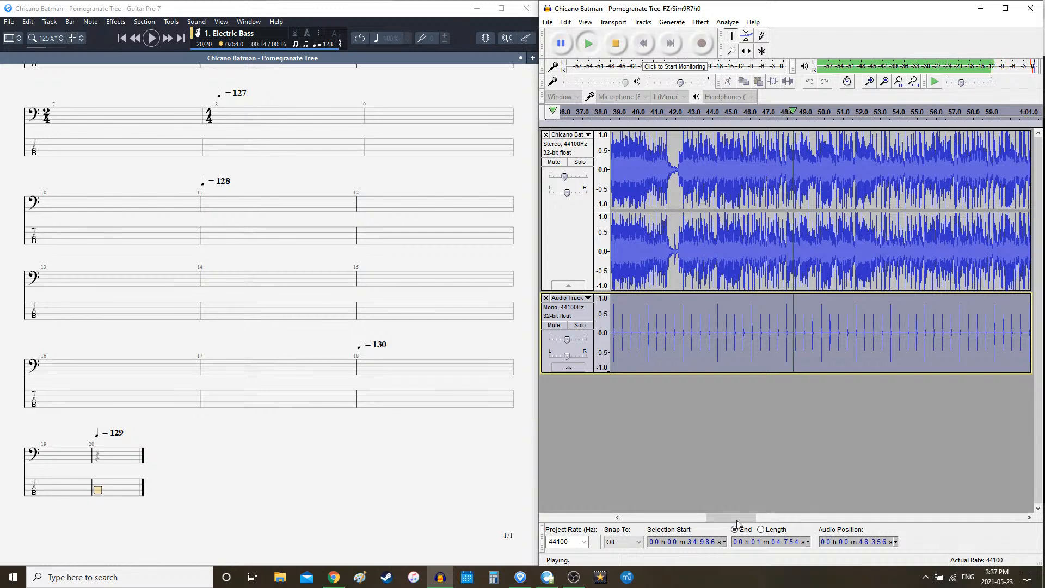
drag(743, 518, 757, 518)
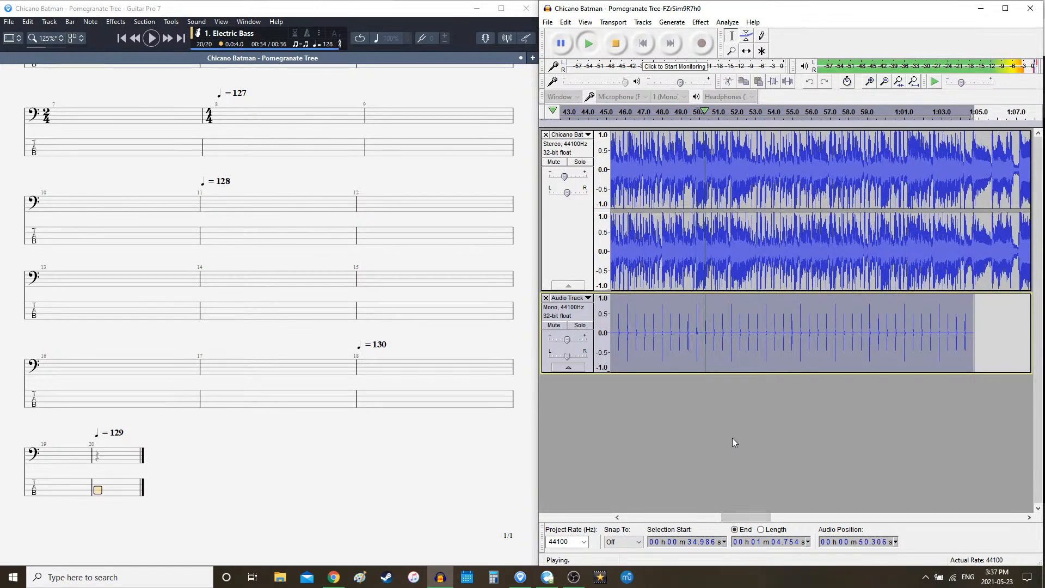
click(660, 319)
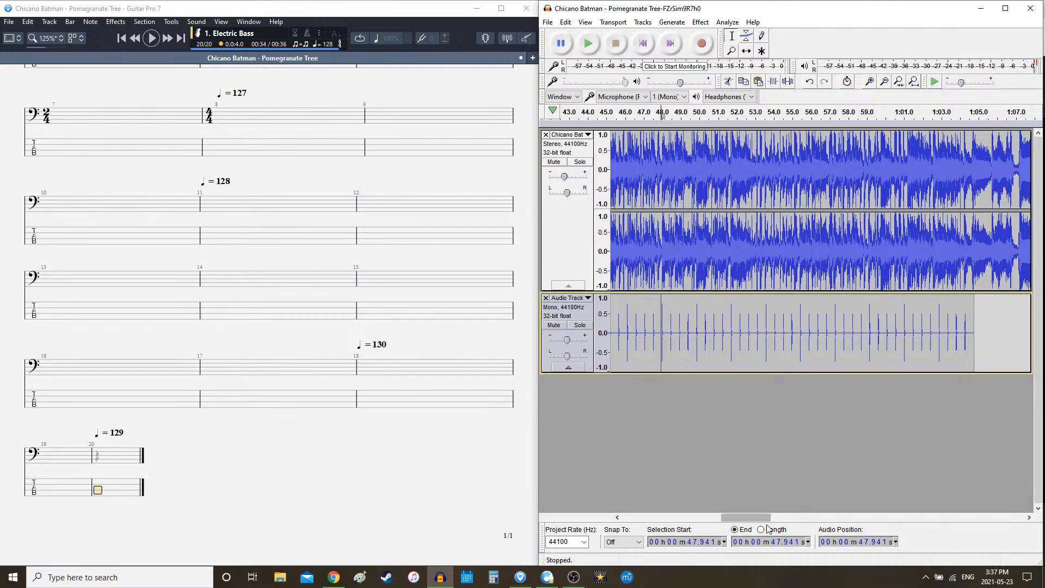
- Replay the clicks against the song from 45.923 s and from 43.993 s, and put the cursor back at 47.941 s
drag(767, 520, 760, 518)
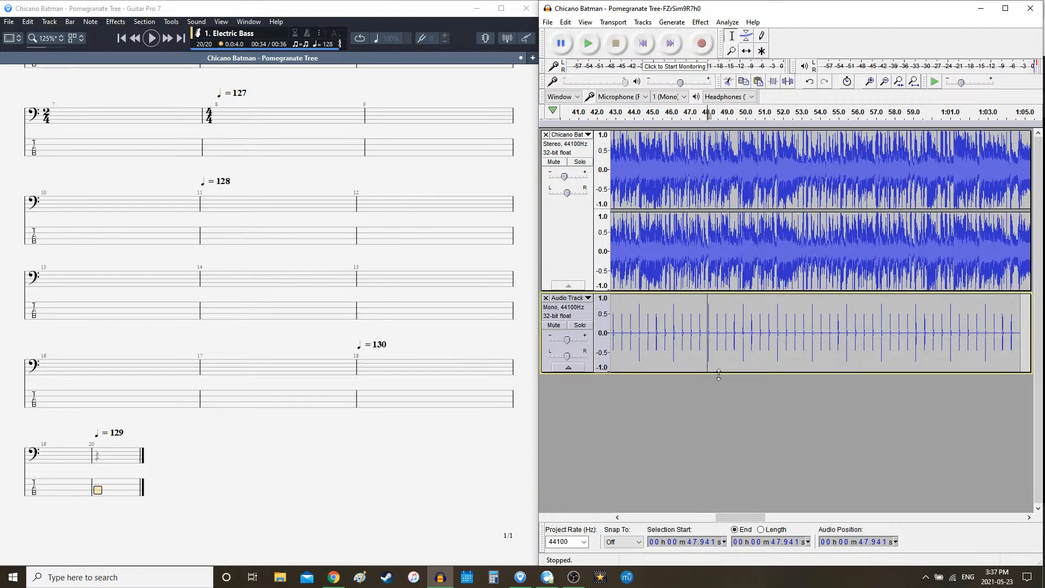
click(670, 315)
key(space)
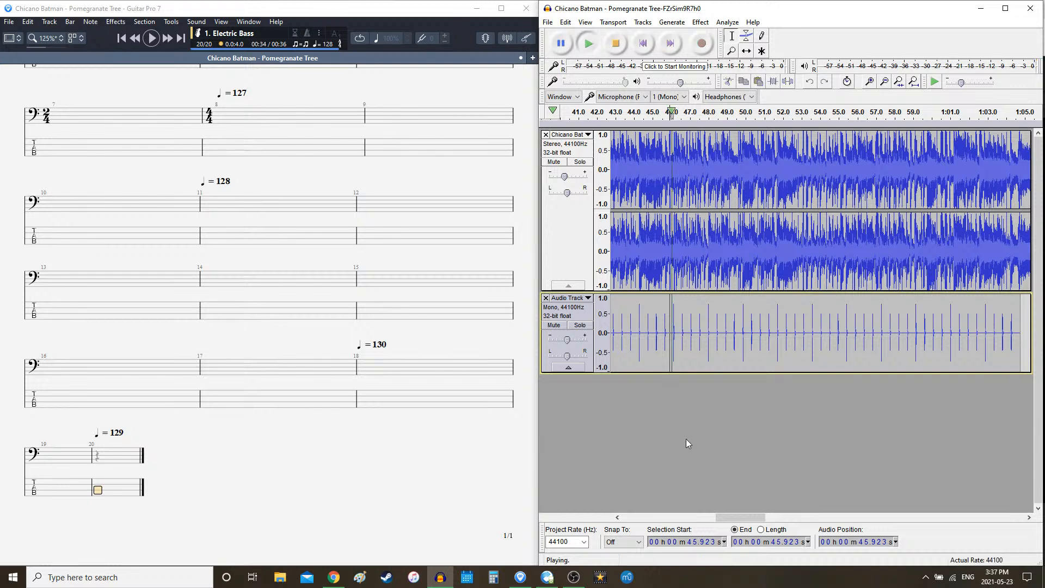
click(634, 324)
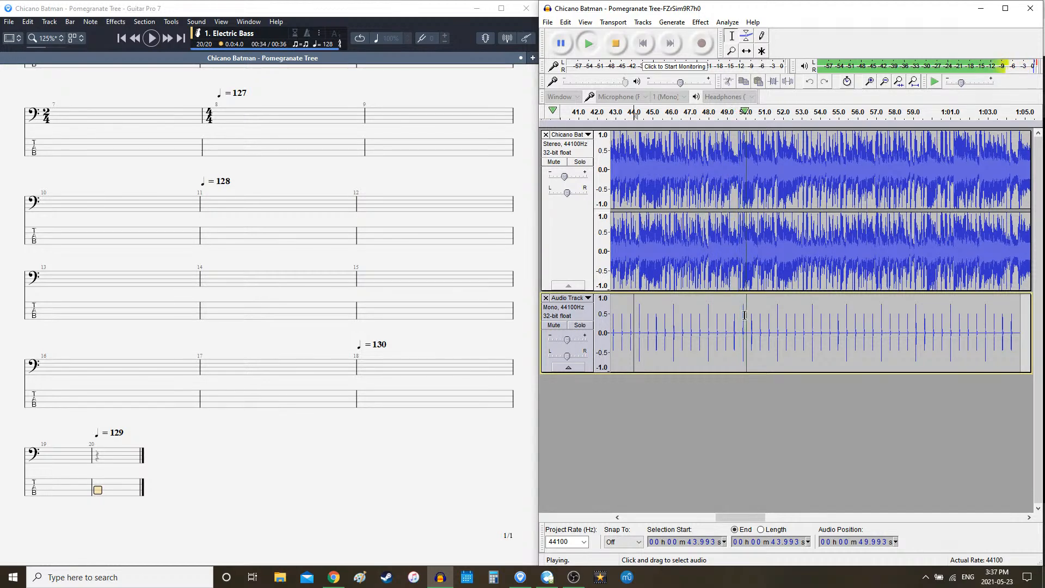
click(707, 318)
- In Guitar Pro, add empty bars 21 to 26 after bar 20 and switch the score layout to Page - Parchment
drag(760, 520, 736, 519)
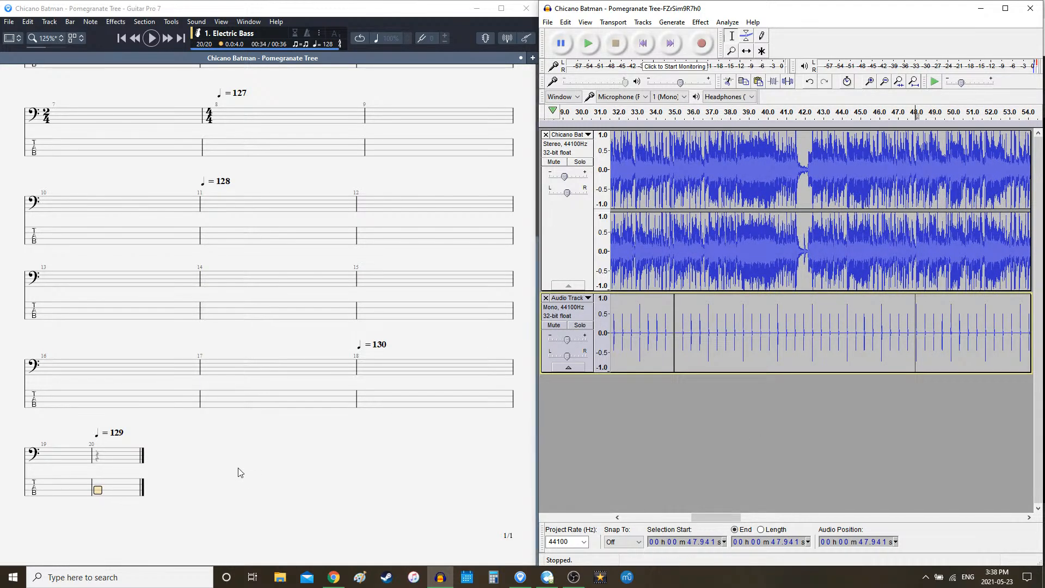
click(130, 486)
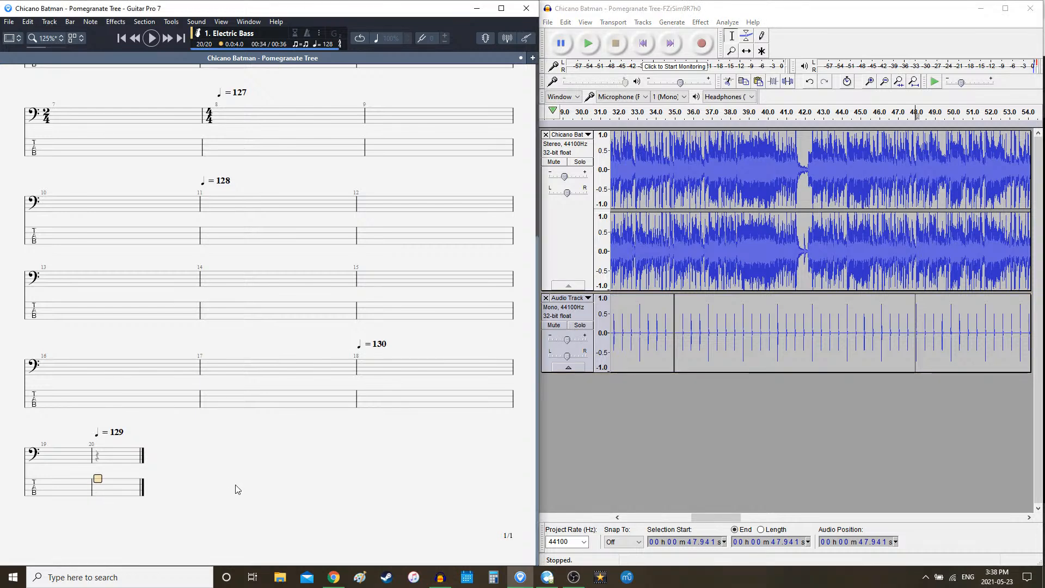
key(Right)
key(Right)
key(Right)
key(Right)
key(Right)
key(Right)
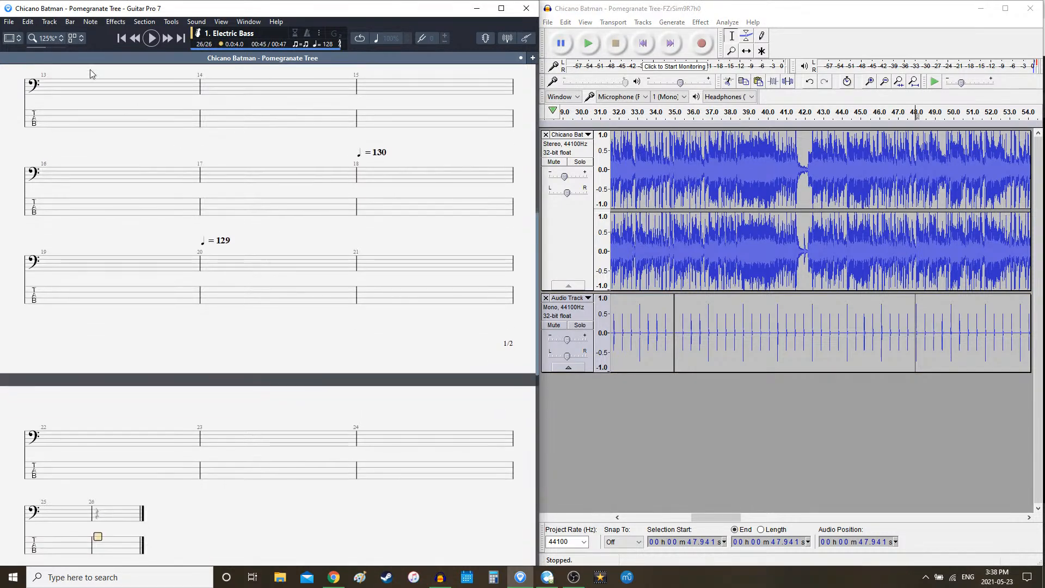
click(78, 38)
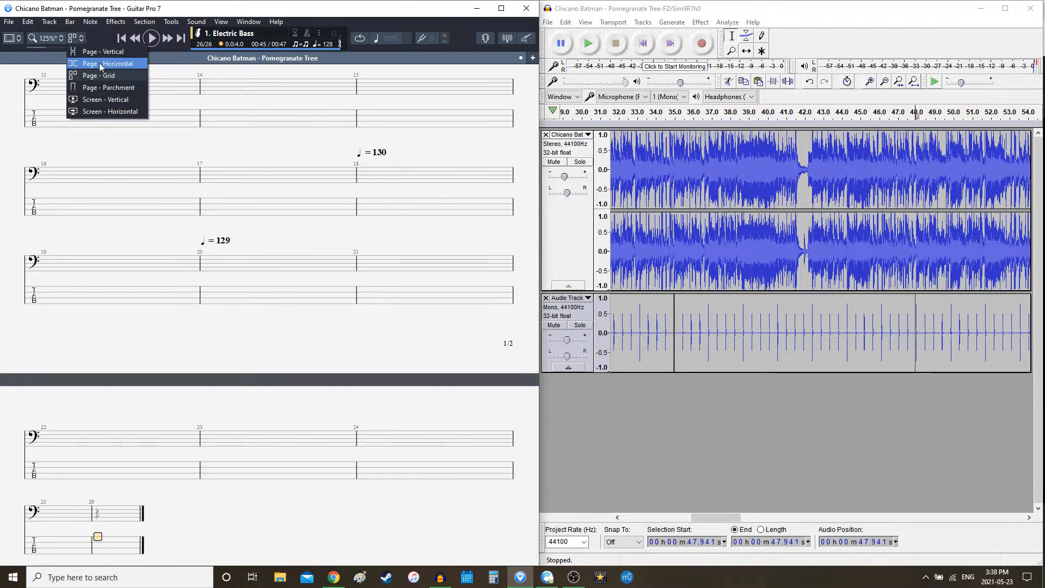
click(116, 89)
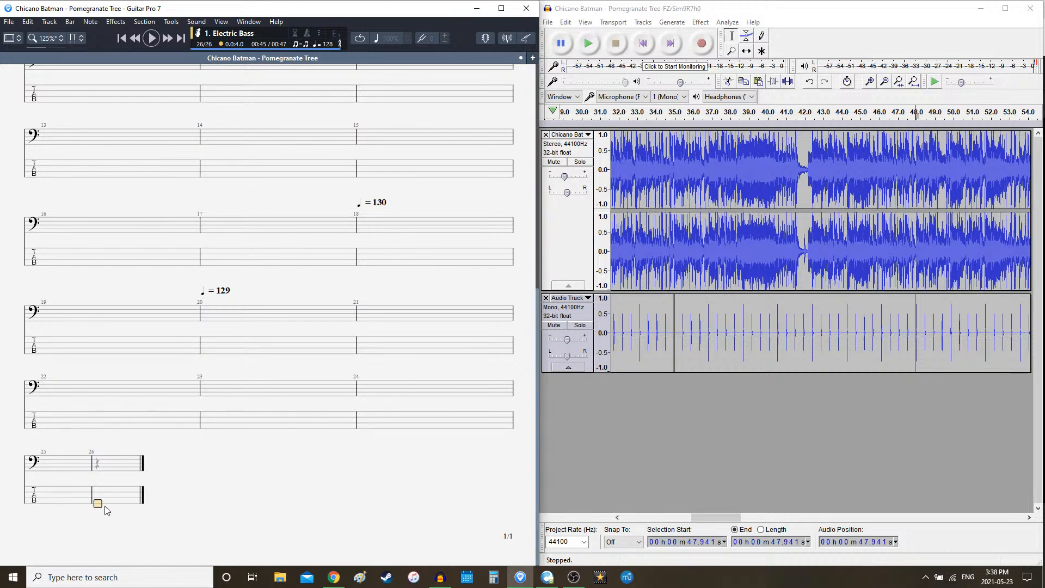
- Return to Audacity and play the click clip against the song from 47.941 s
click(702, 53)
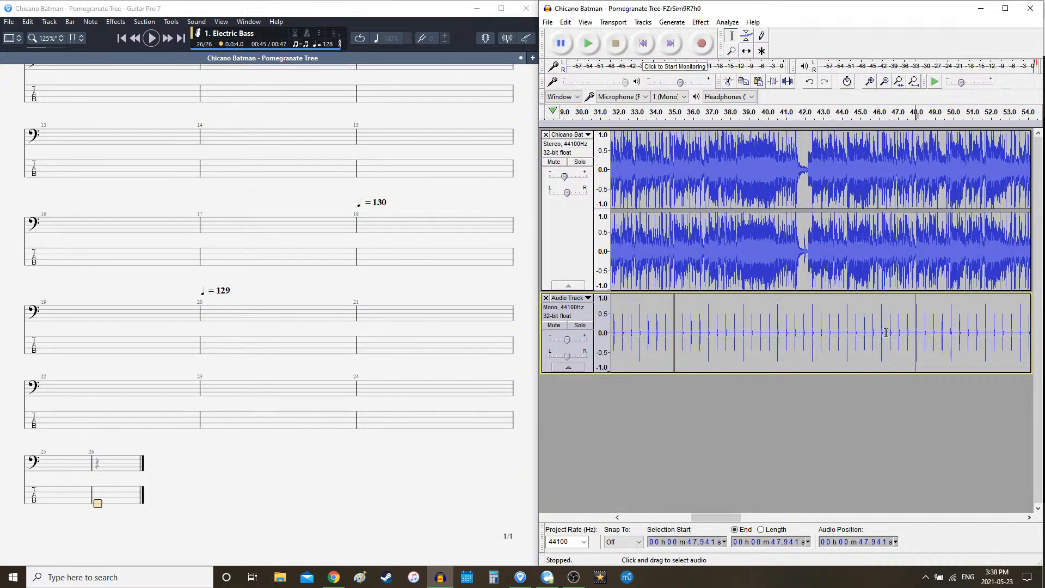
scroll(842, 432, right, 3)
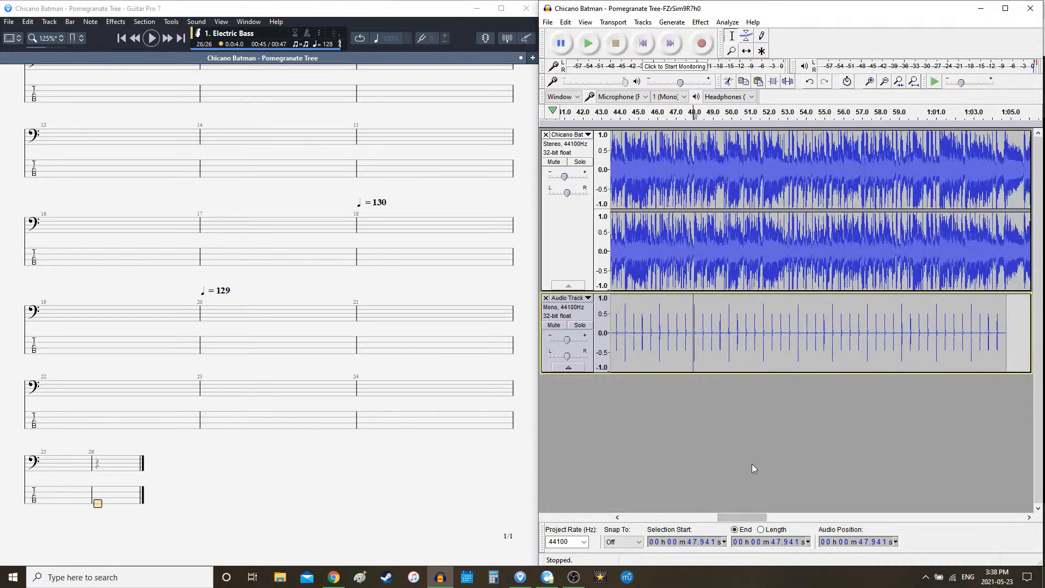
key(space)
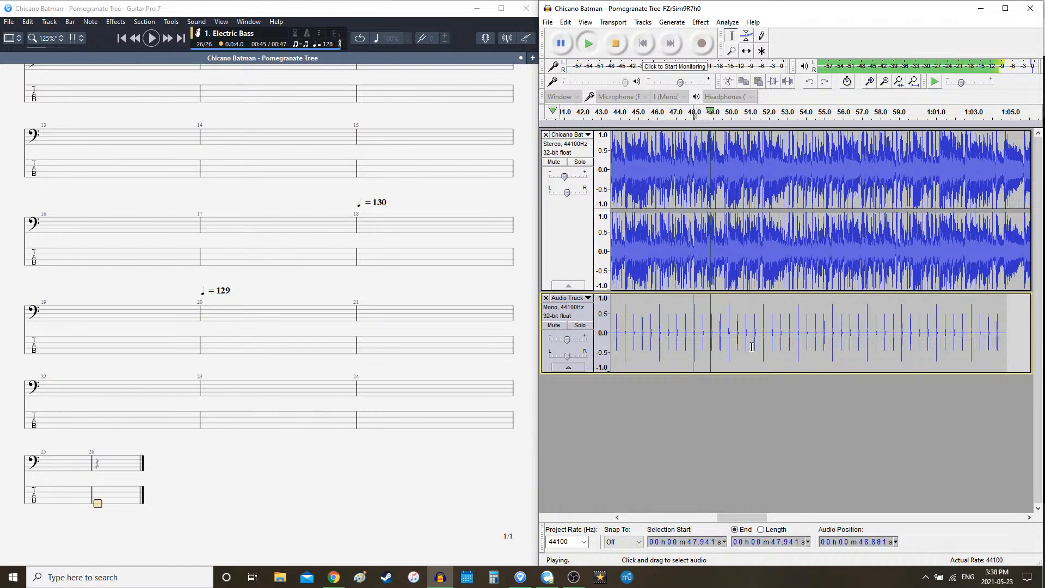
key(space)
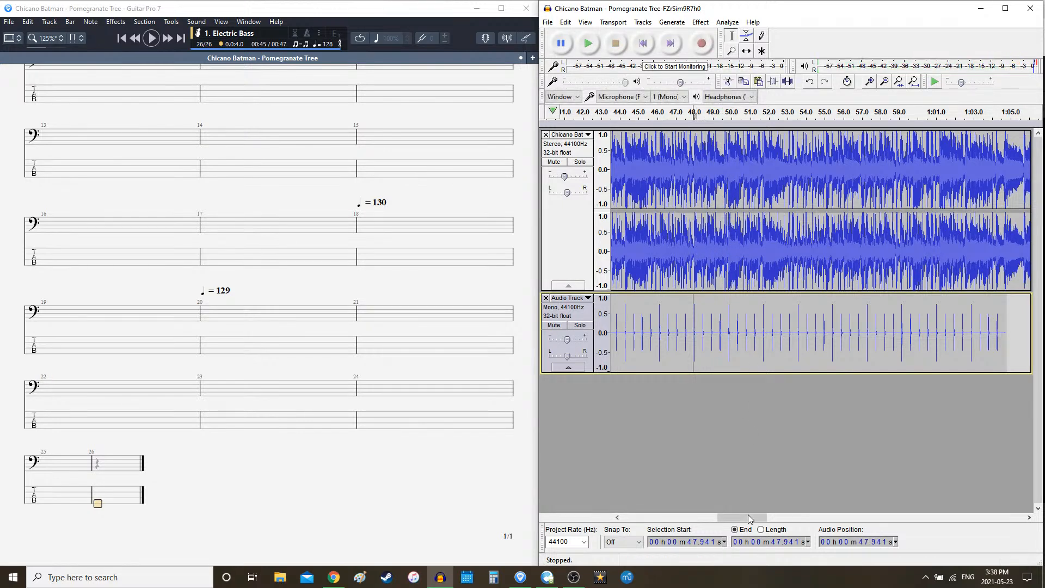
- In Guitar Pro, add empty bar 27 after bar 26 and set its tempo to 130
drag(751, 517, 730, 522)
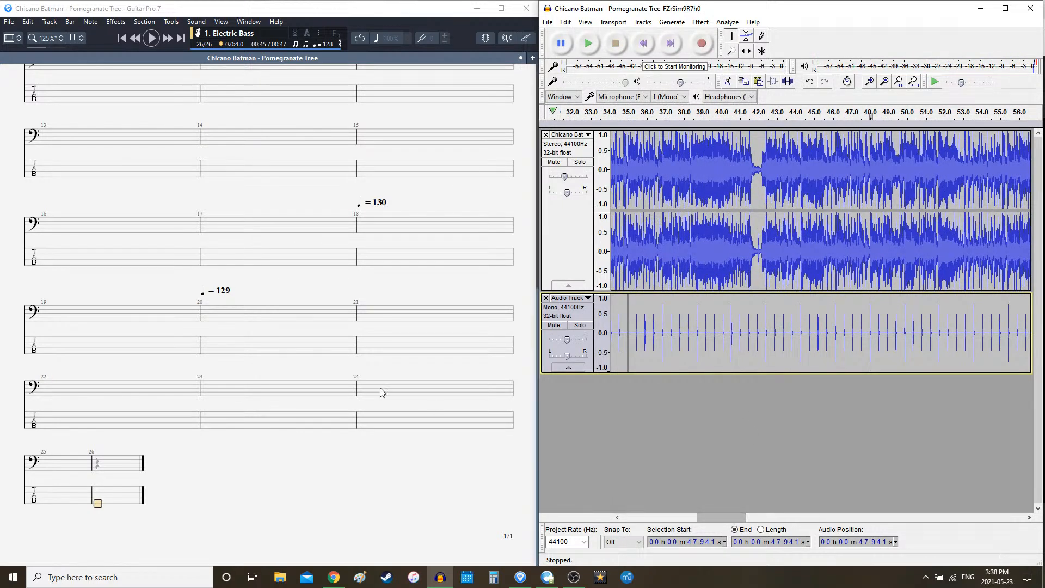
click(109, 500)
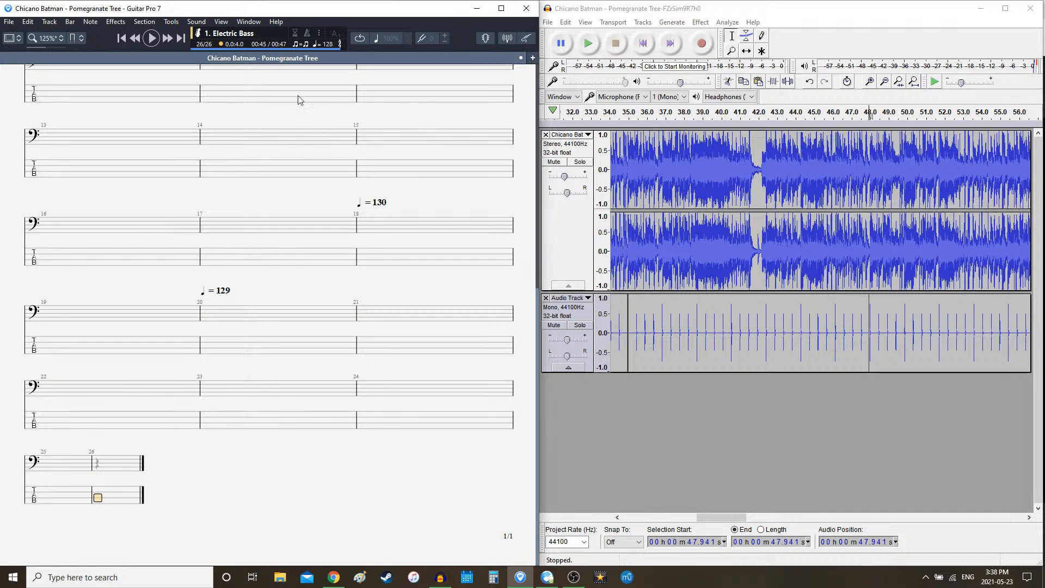
key(Right)
click(329, 47)
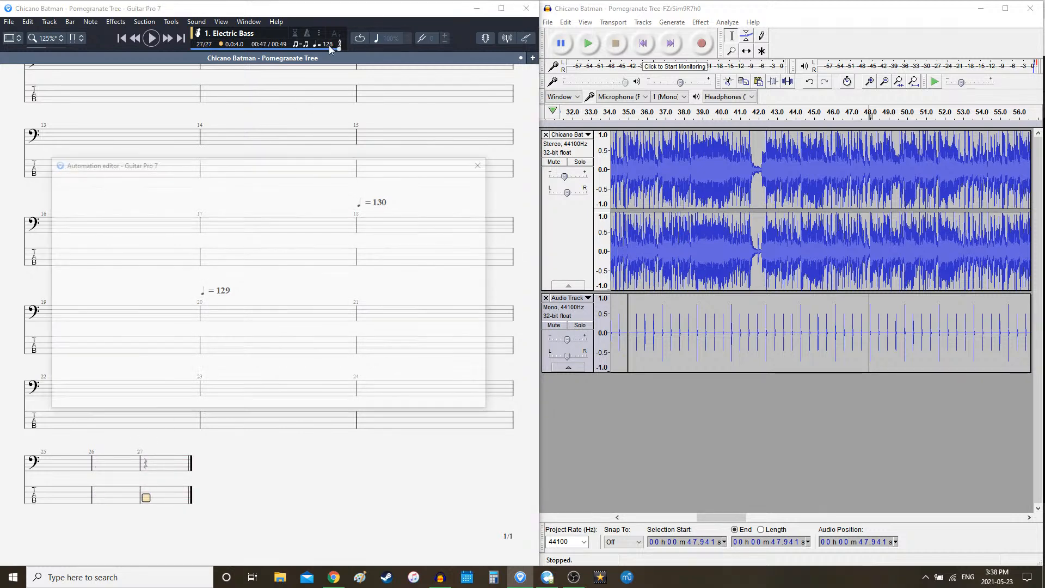
key(Return)
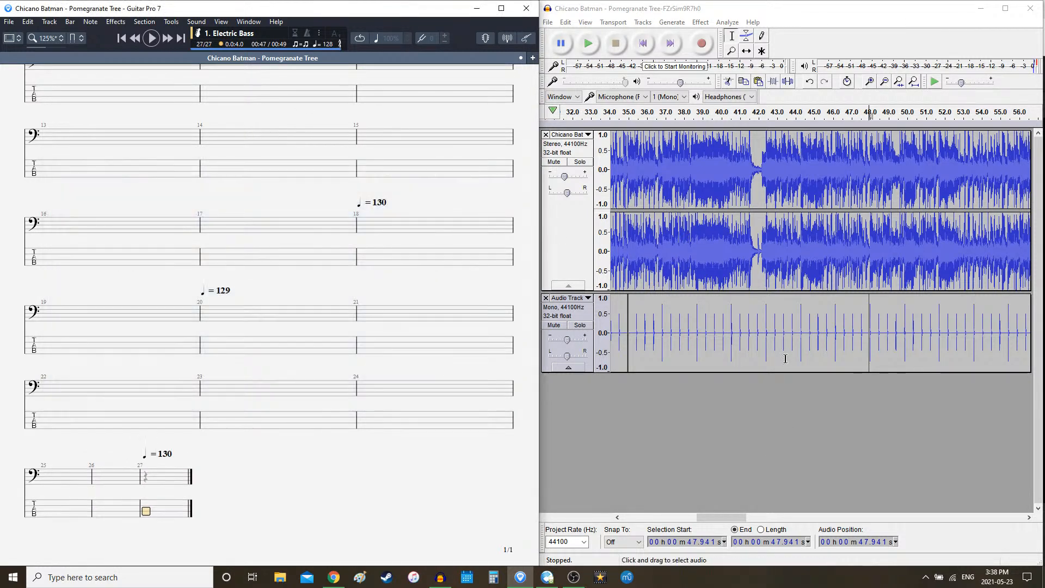
- In Audacity, delete the click clip starting at 34.986 s and regenerate it there as 7 measures of 4 beats at 129 bpm
double_click(785, 344)
key(Delete)
click(671, 21)
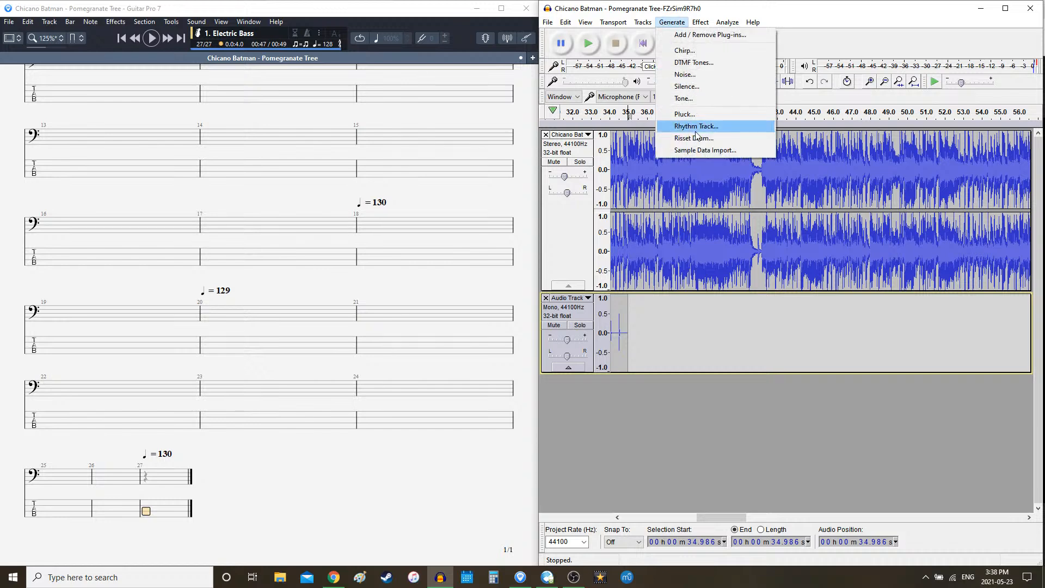
click(702, 123)
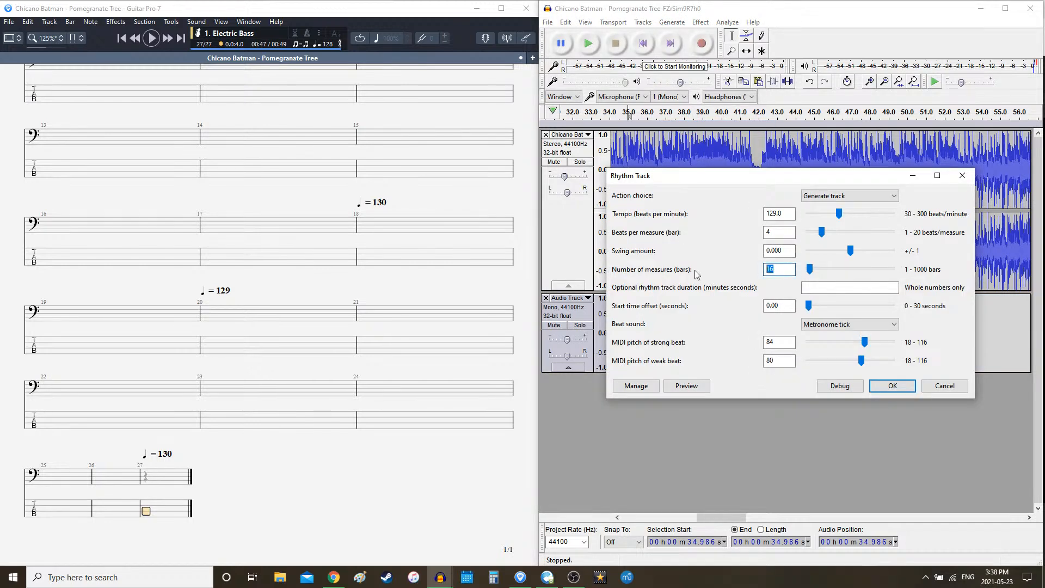
key(Return)
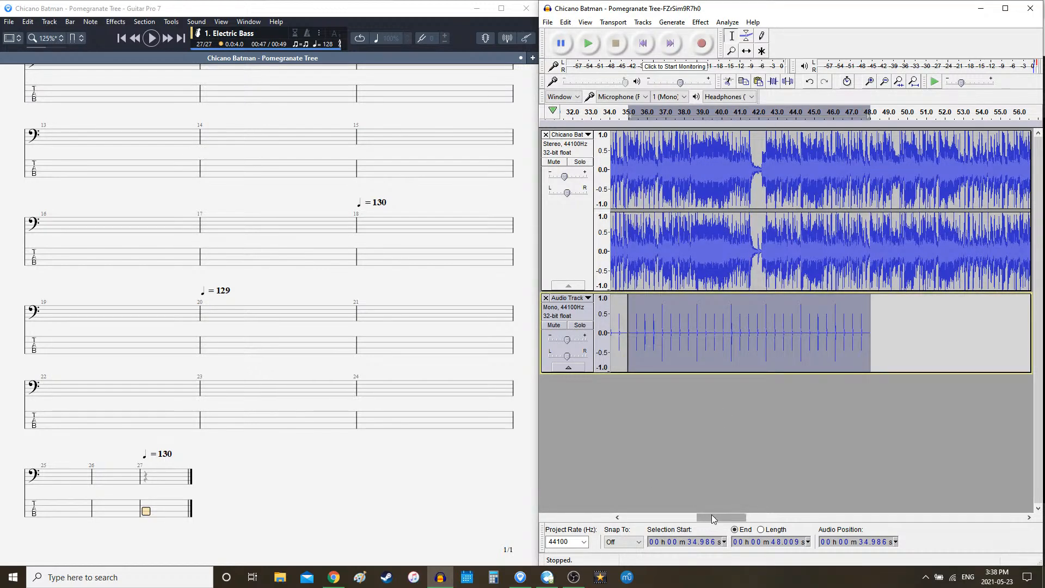
- Generate a 16-measure click clip at 130 bpm with 4 beats per measure from the end of the 129 bpm clip, at 48.009 s
click(787, 324)
click(746, 317)
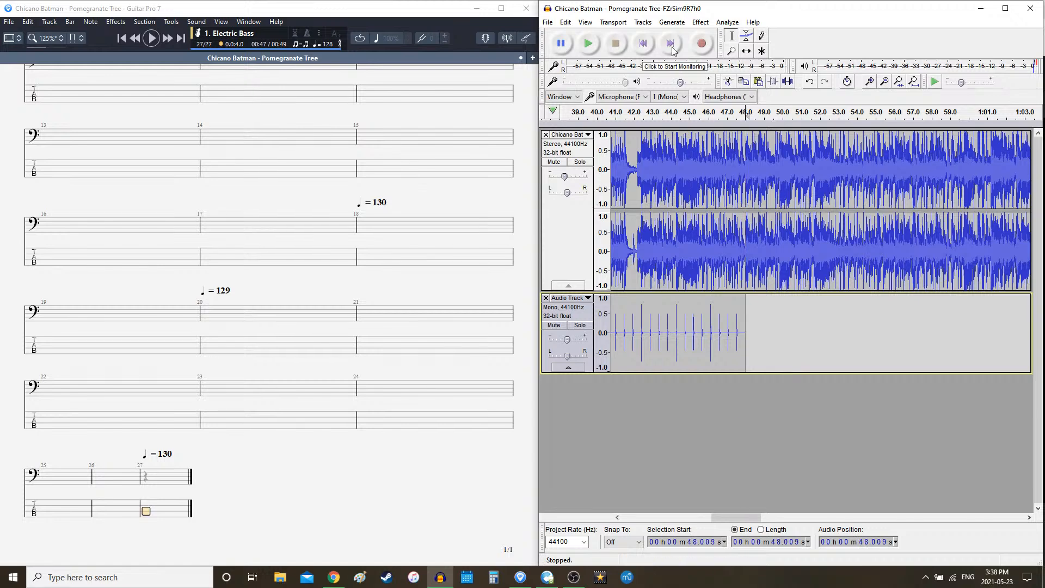
click(672, 22)
click(702, 123)
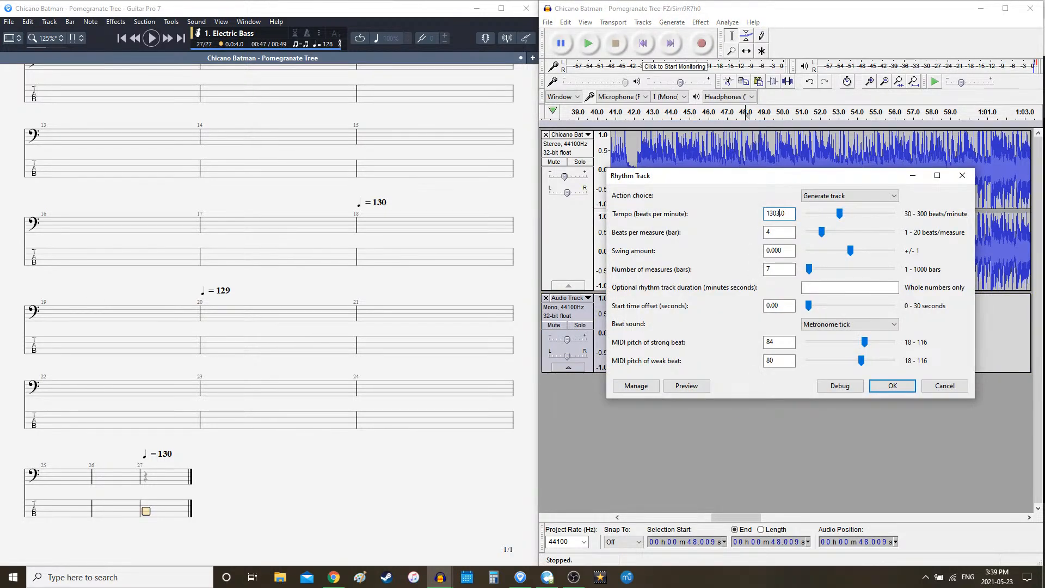
key(Delete)
key(Return)
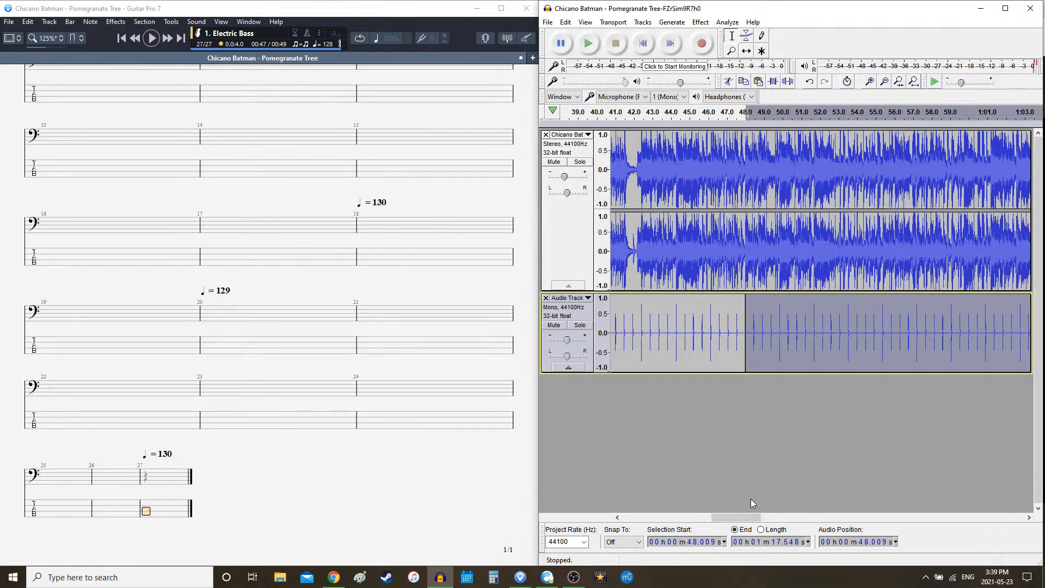
- Play the 130 bpm clicks against the song from 48.009 s twice to check where they drift
drag(740, 517, 753, 515)
key(space)
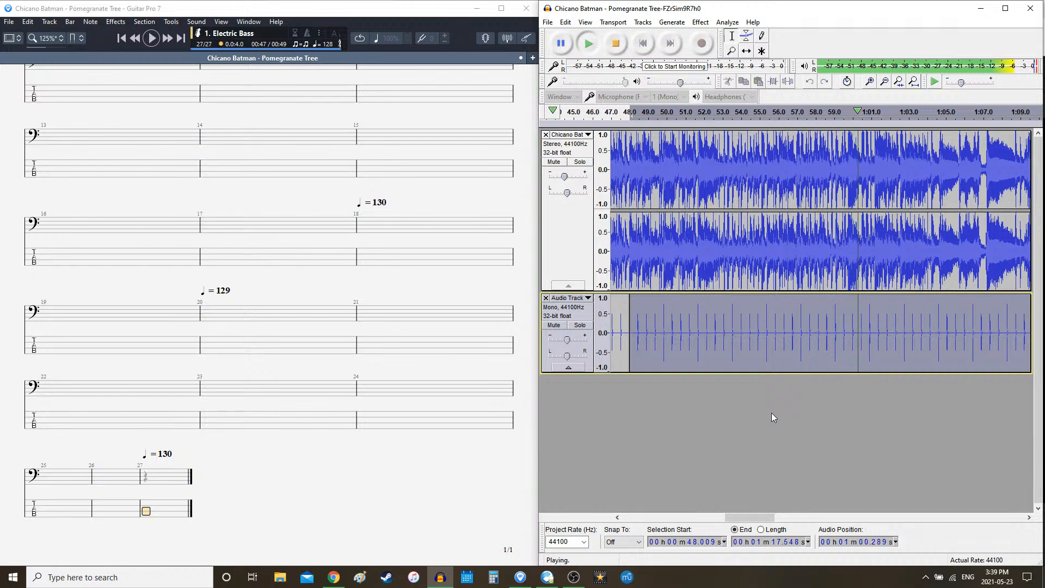
key(space)
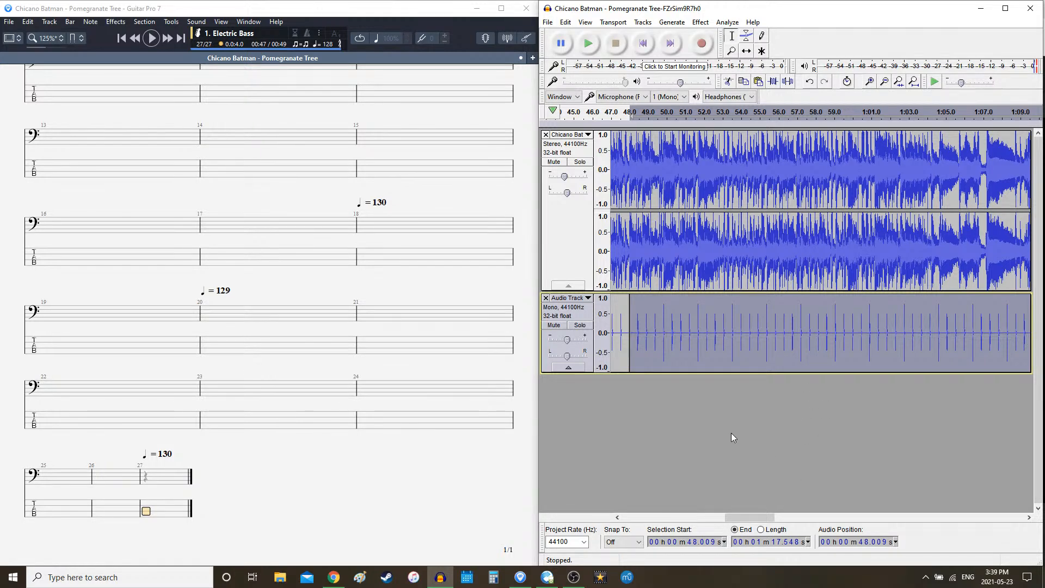
key(space)
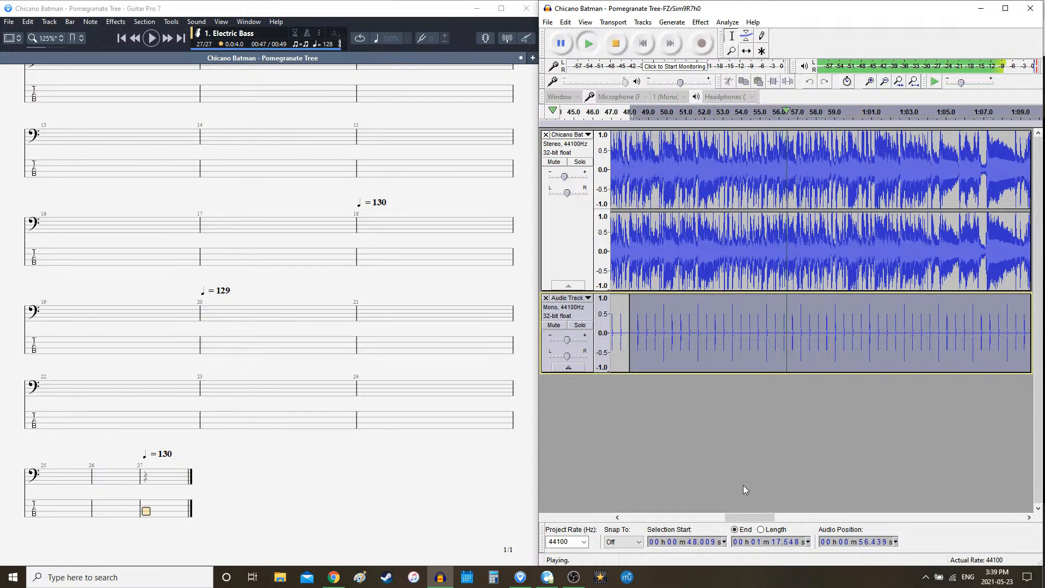
drag(760, 523, 774, 522)
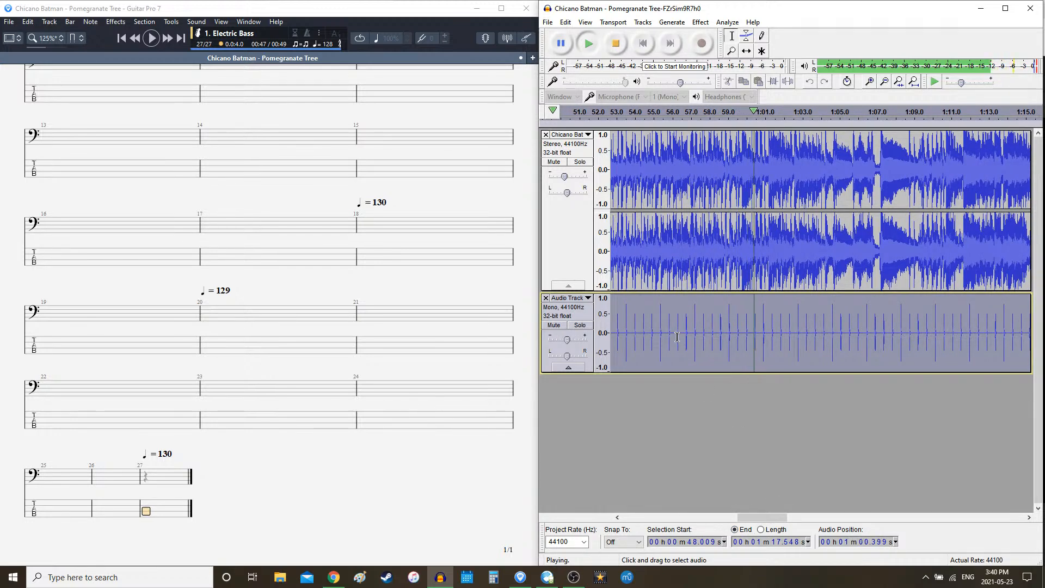
key(space)
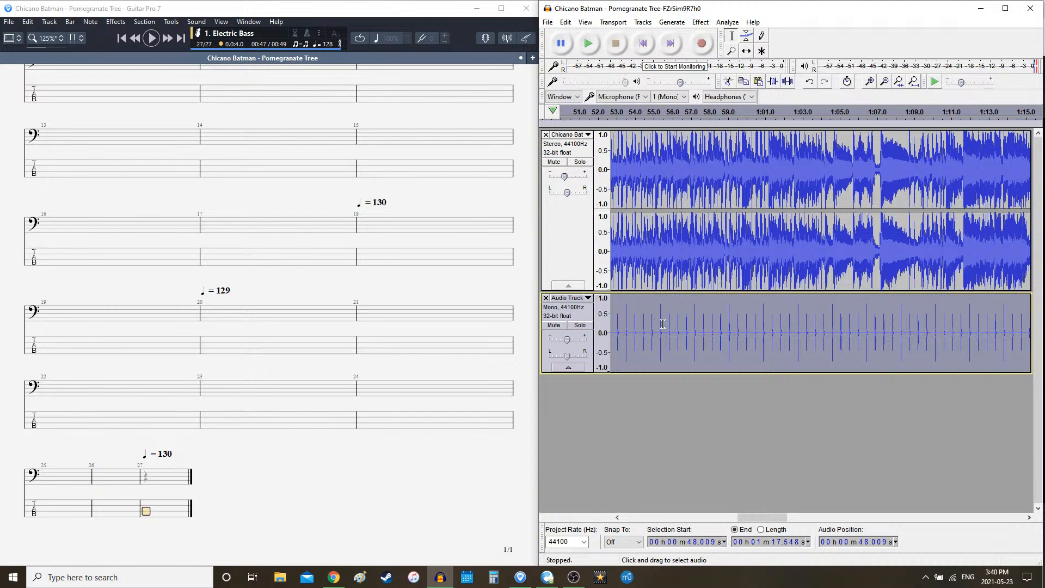
- Replay the 130 bpm clicks against the song from 53.441 s and from 55.342 s
click(626, 322)
key(space)
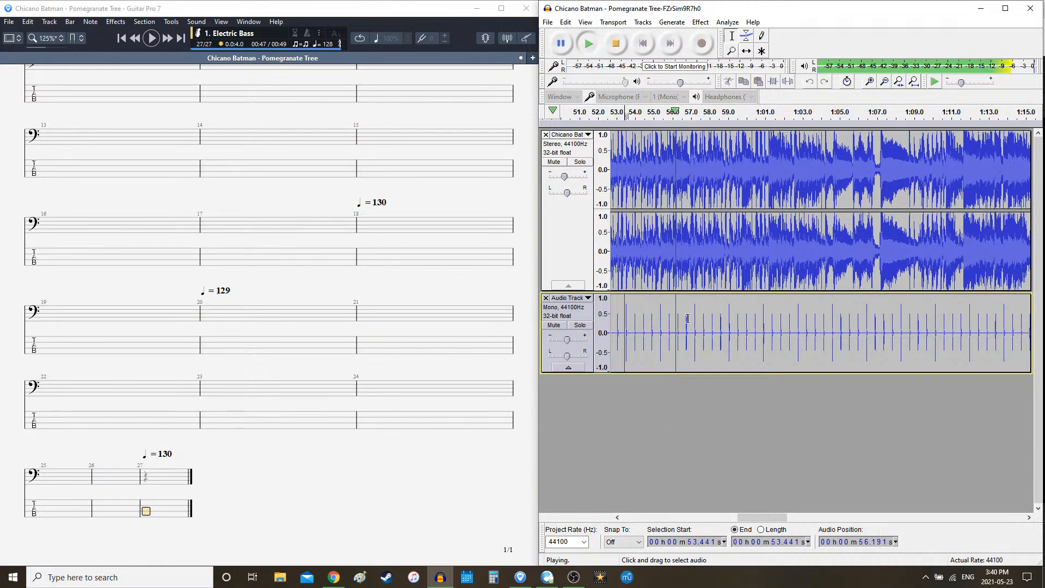
key(space)
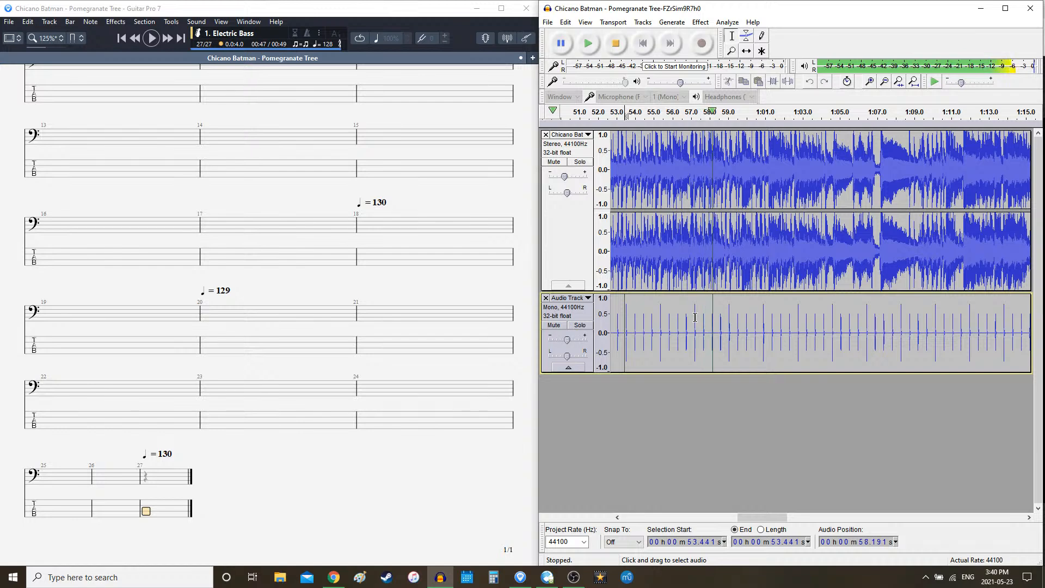
click(661, 321)
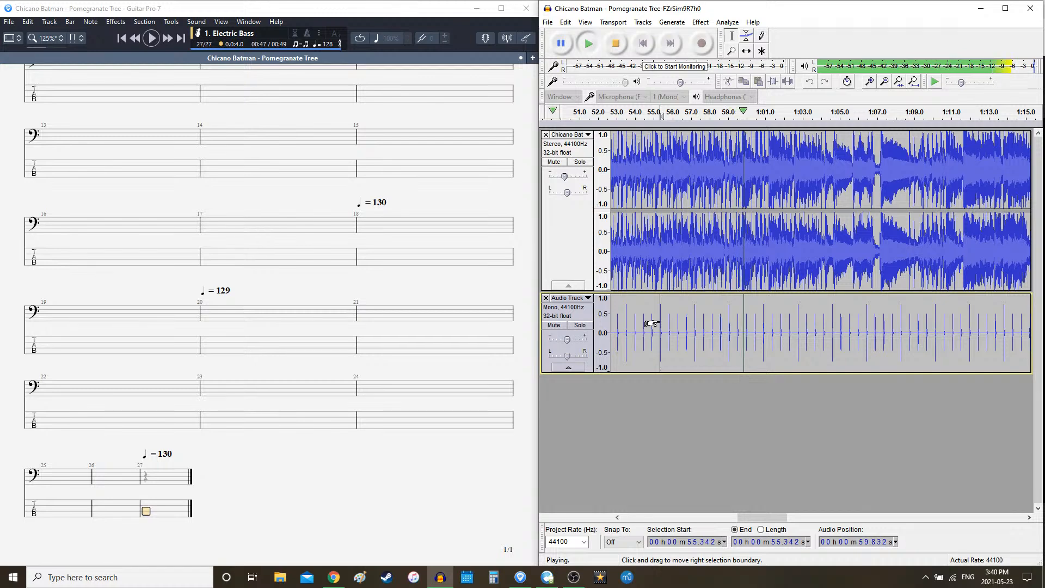
key(space)
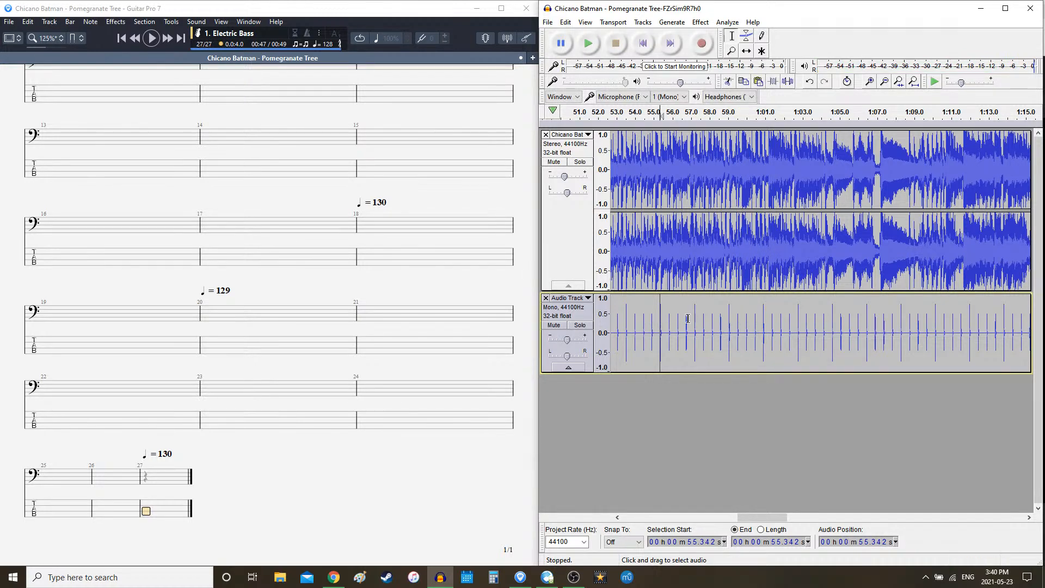
- Place the cursor at 57.155 s and play the clicks against the song from there
click(694, 319)
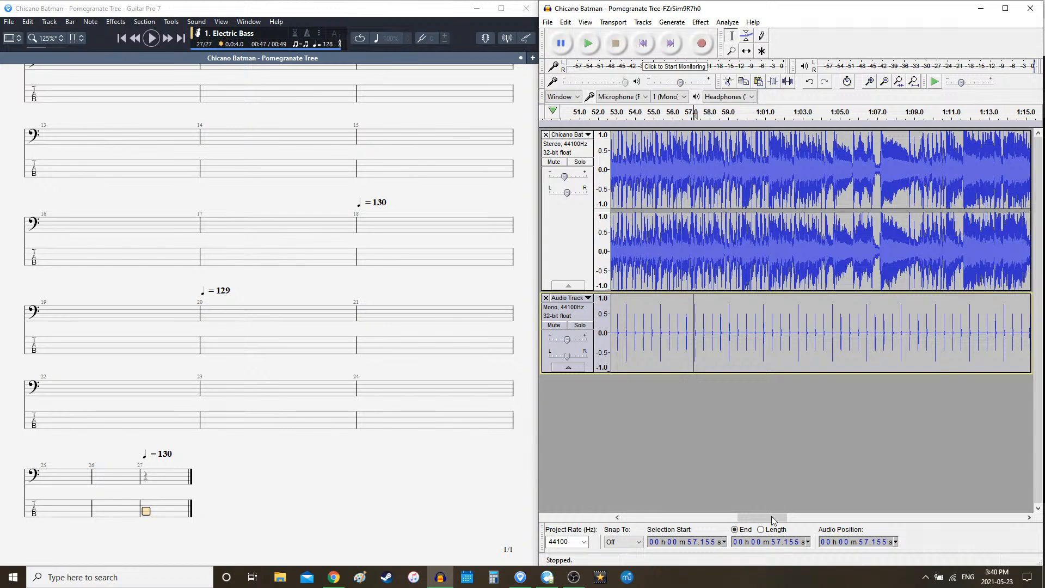
drag(772, 516, 775, 514)
key(space)
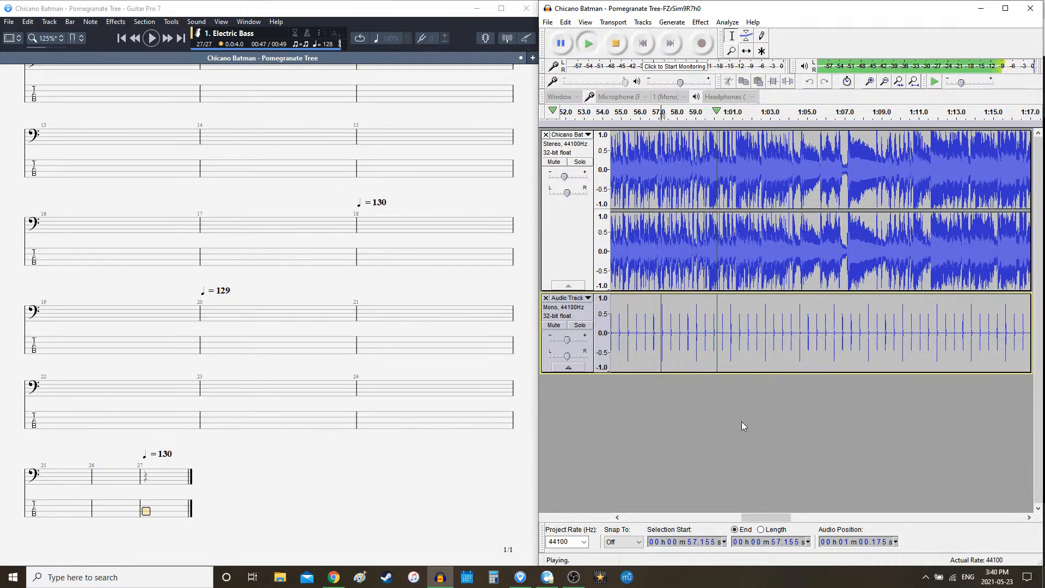
key(space)
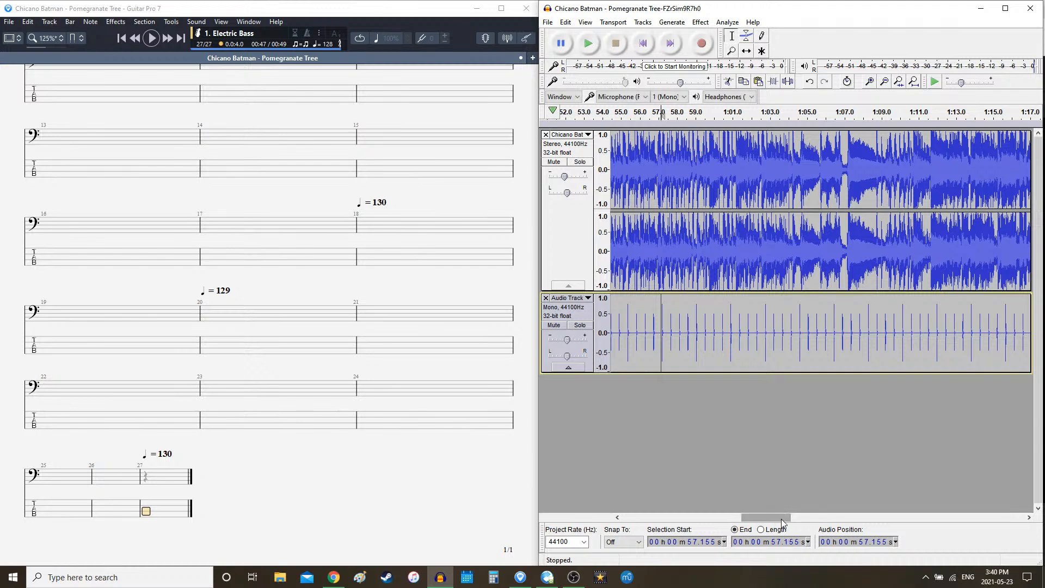
- In Guitar Pro, add empty bars 28 to 32 after bar 27 and set the tempo at bar 32 to 129
drag(780, 517, 761, 523)
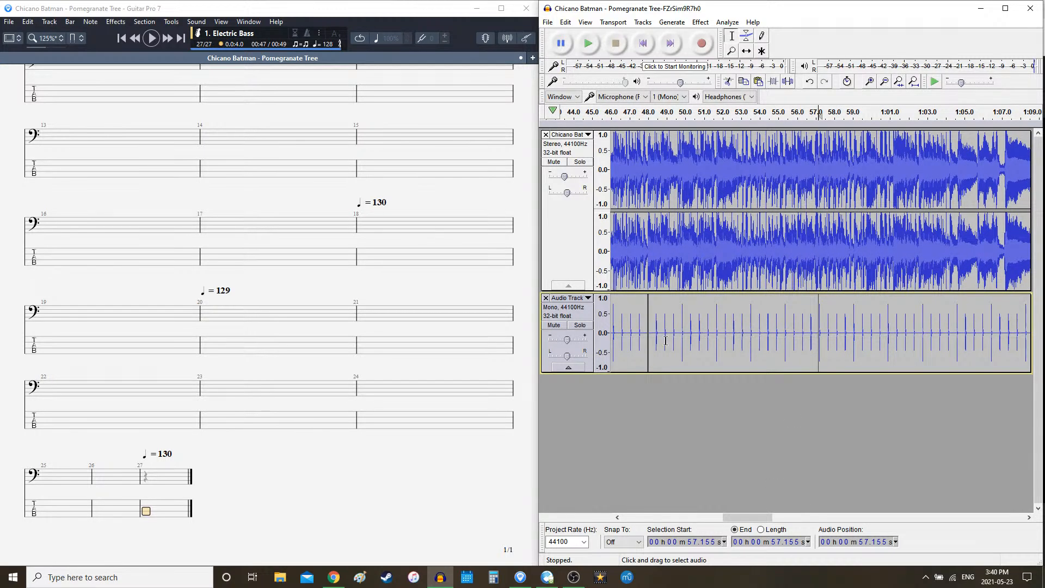
scroll(161, 473, down, 1)
click(158, 509)
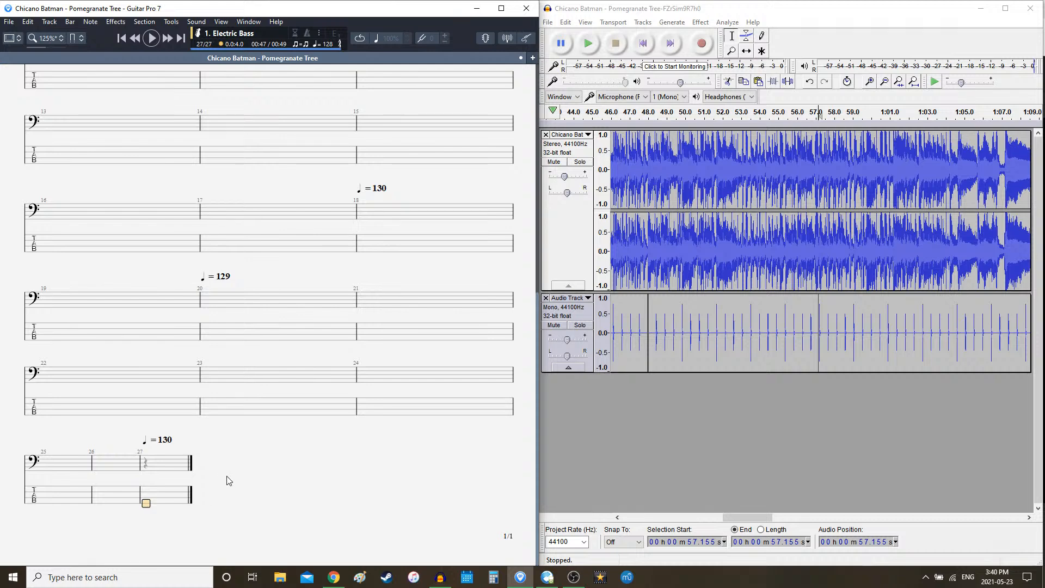
key(Right)
key(Right)
key(Right)
key(Right)
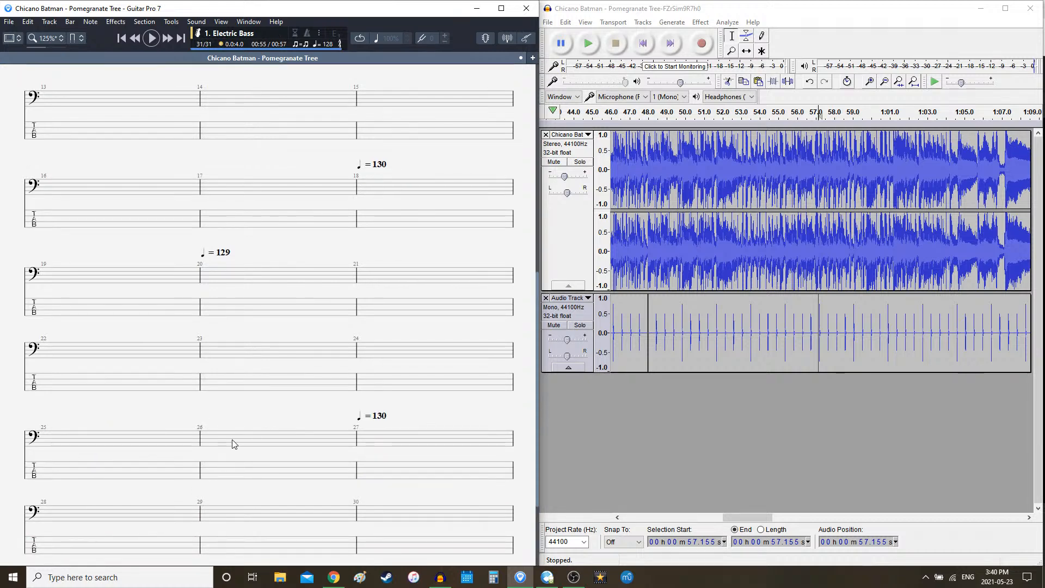
key(Right)
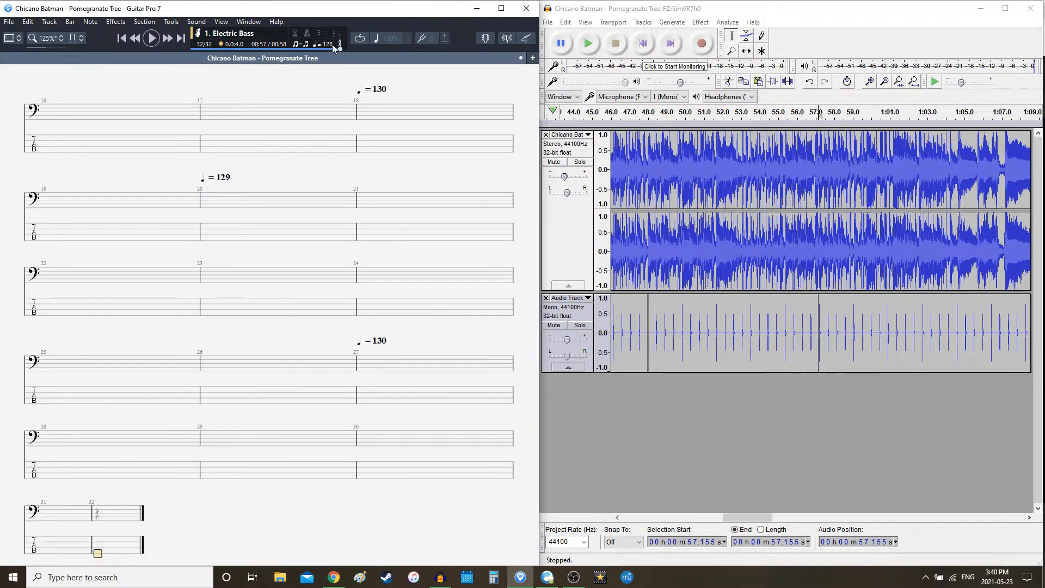
click(334, 47)
key(Return)
- In Audacity, delete the click clip starting at 48.009 s and regenerate it as 5 measures of 4 beats at 130 bpm
double_click(718, 325)
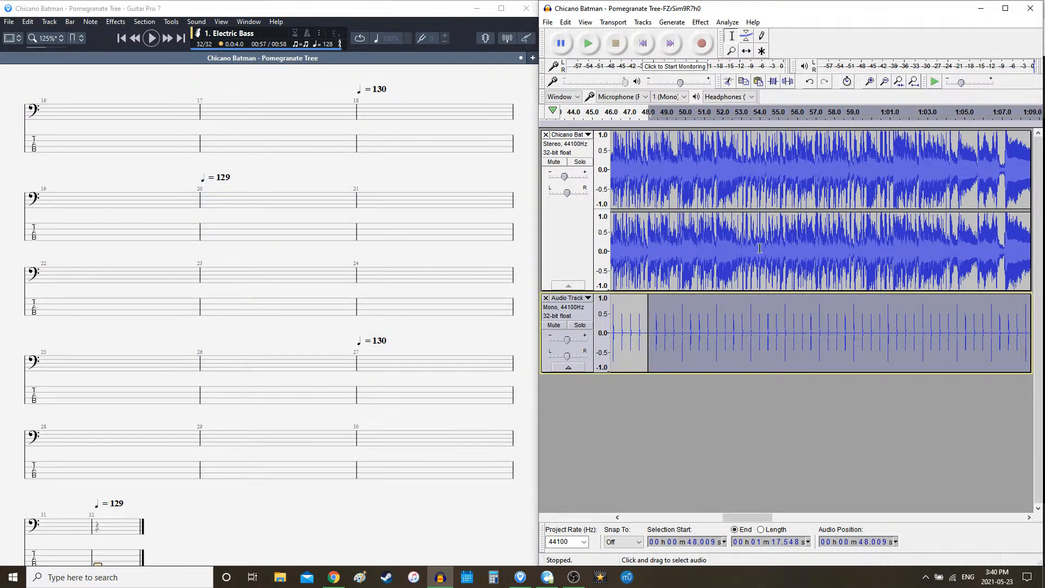
key(Delete)
click(669, 23)
click(692, 126)
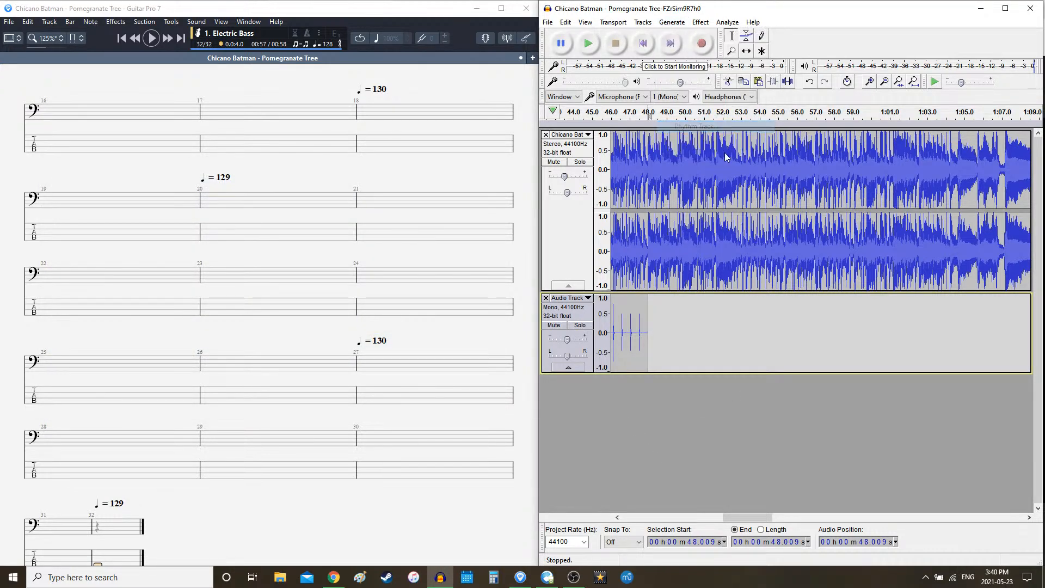
drag(785, 269, 722, 274)
text(5)
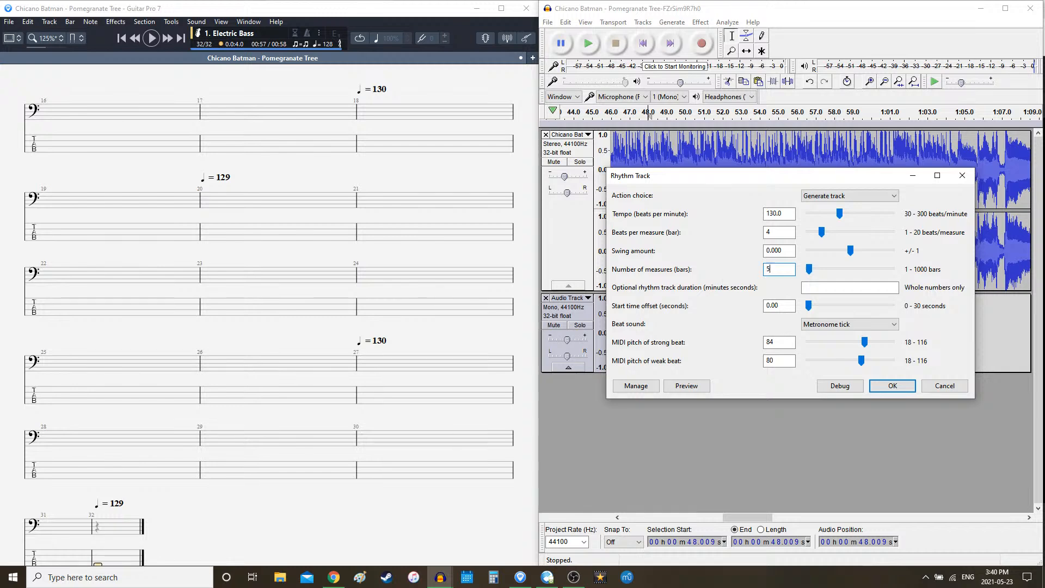
key(Return)
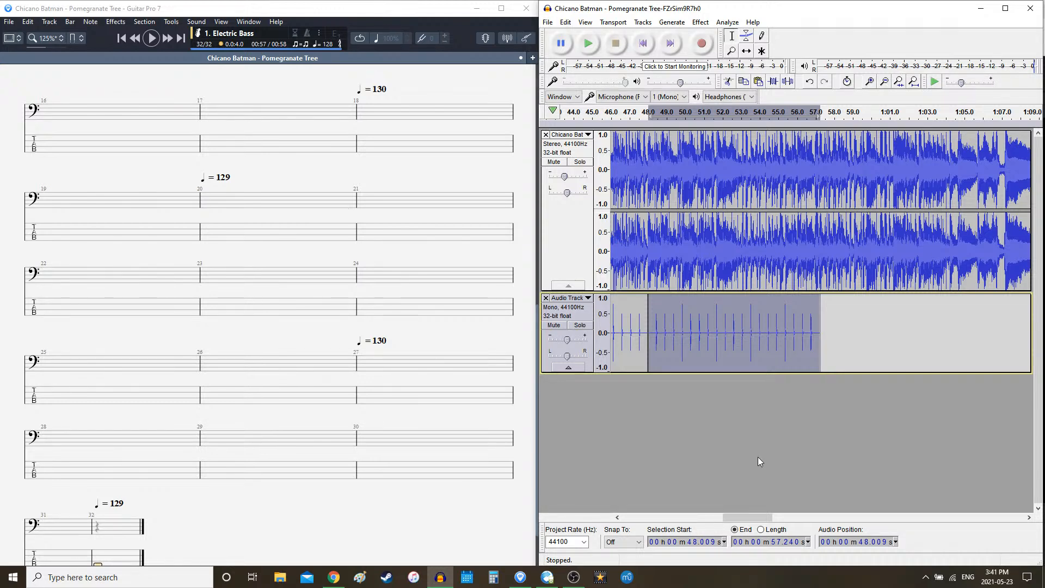
- Play the five-measure click clip against the song from 48.009 s and place the cursor at the clip's end, 57.240 s
drag(744, 518, 748, 524)
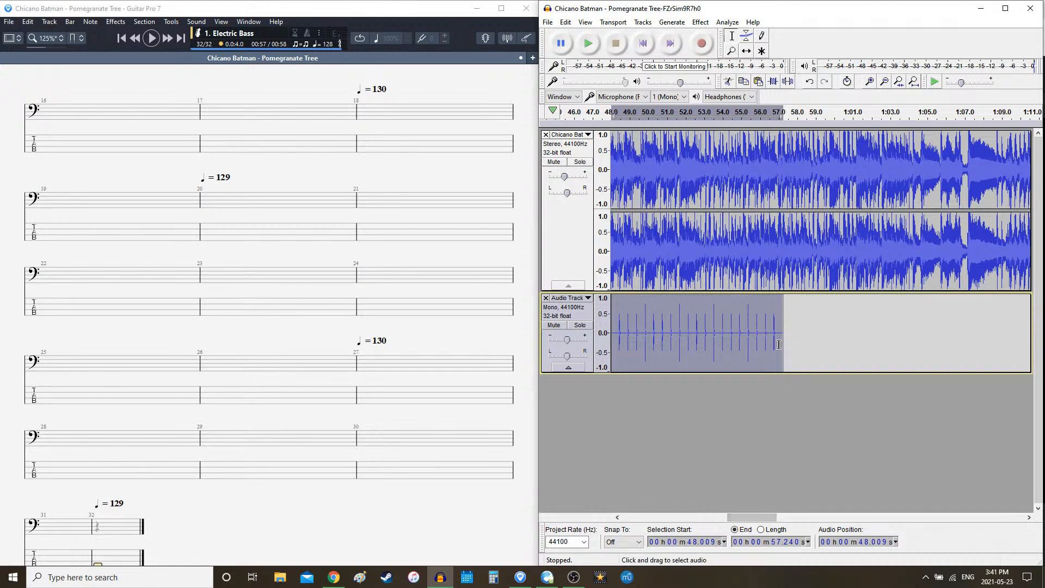
scroll(315, 333, down, 2)
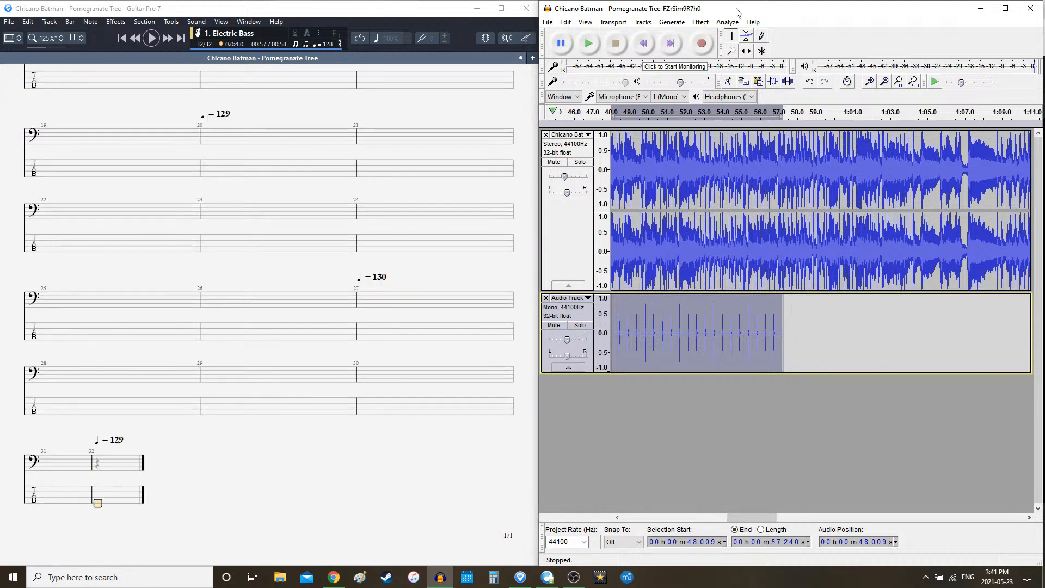
key(space)
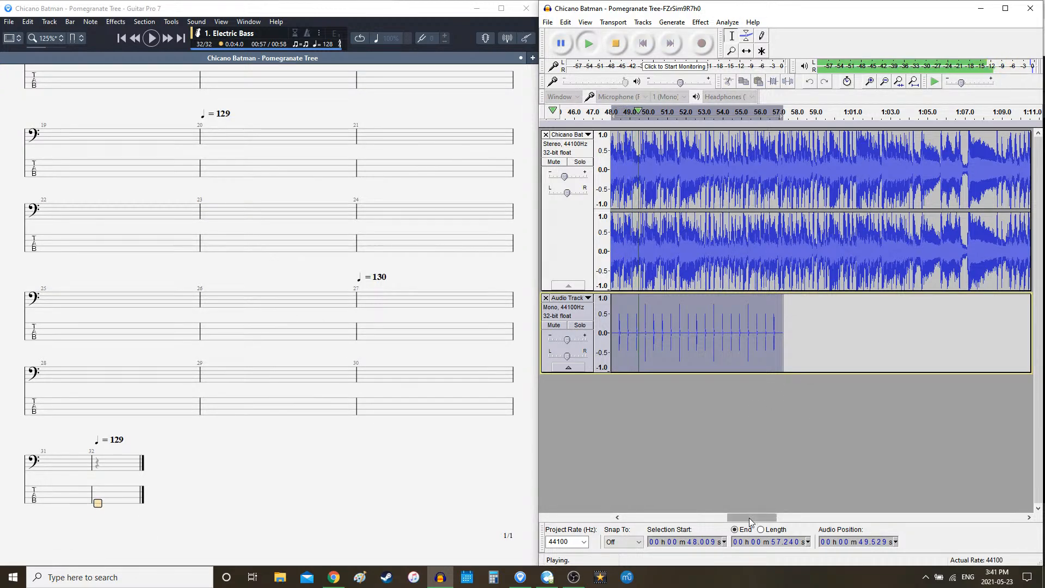
drag(751, 520, 745, 519)
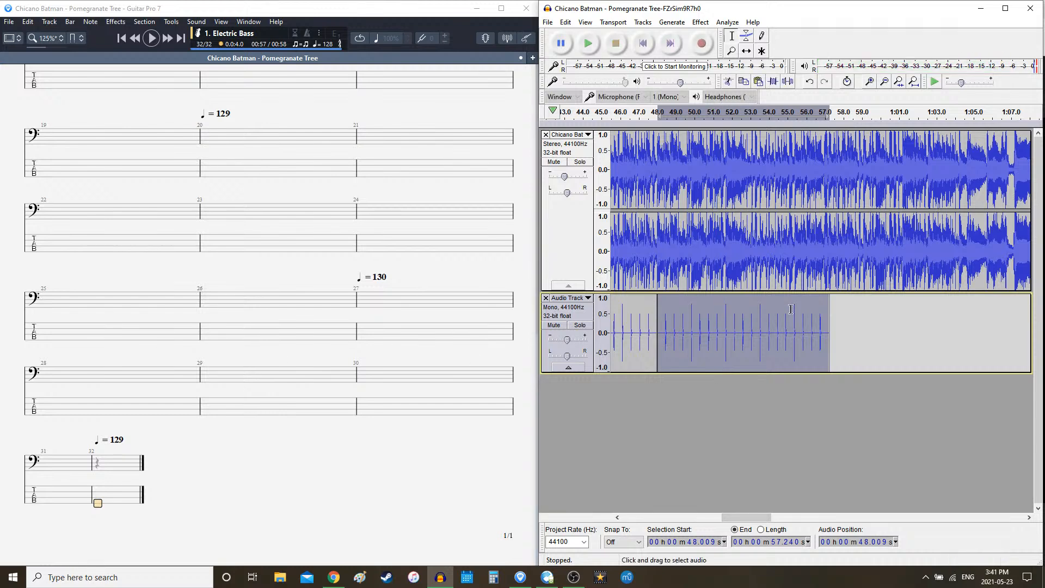
click(853, 327)
click(828, 321)
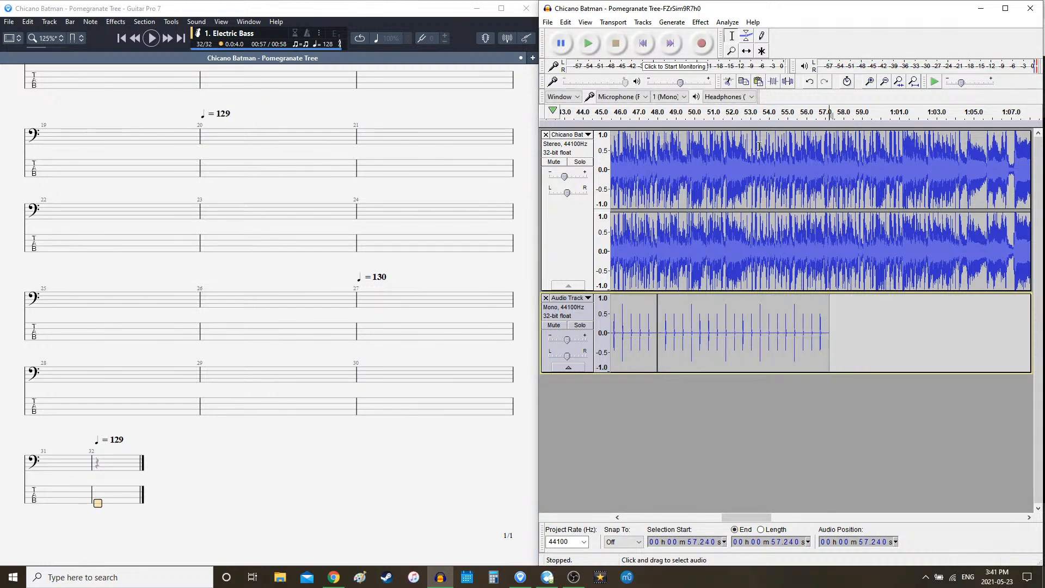
- Generate a click track of 16 measures with 4 beats each at 129 bpm from 57.240 s
click(671, 21)
click(708, 126)
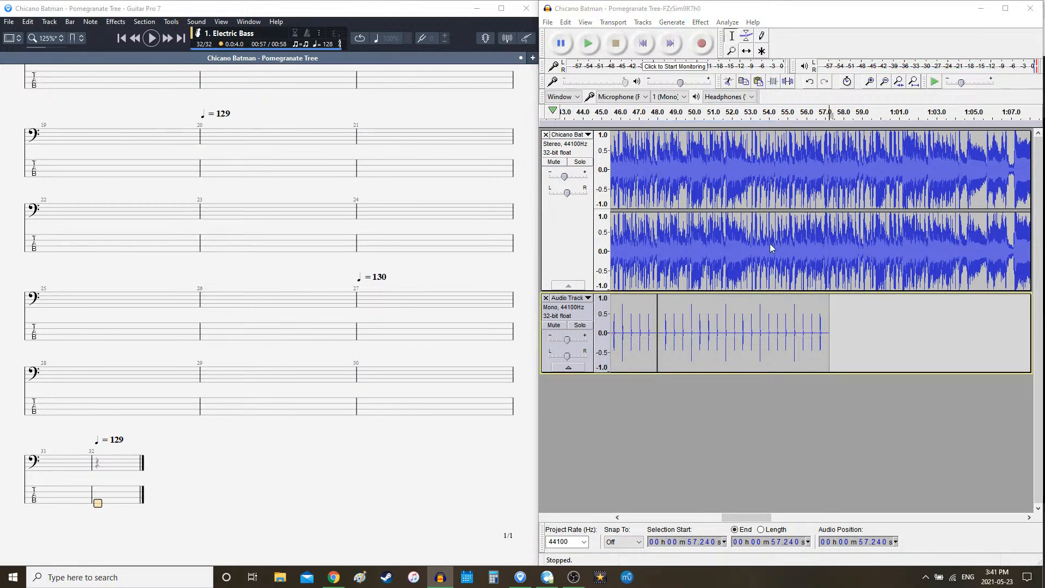
drag(769, 213, 776, 213)
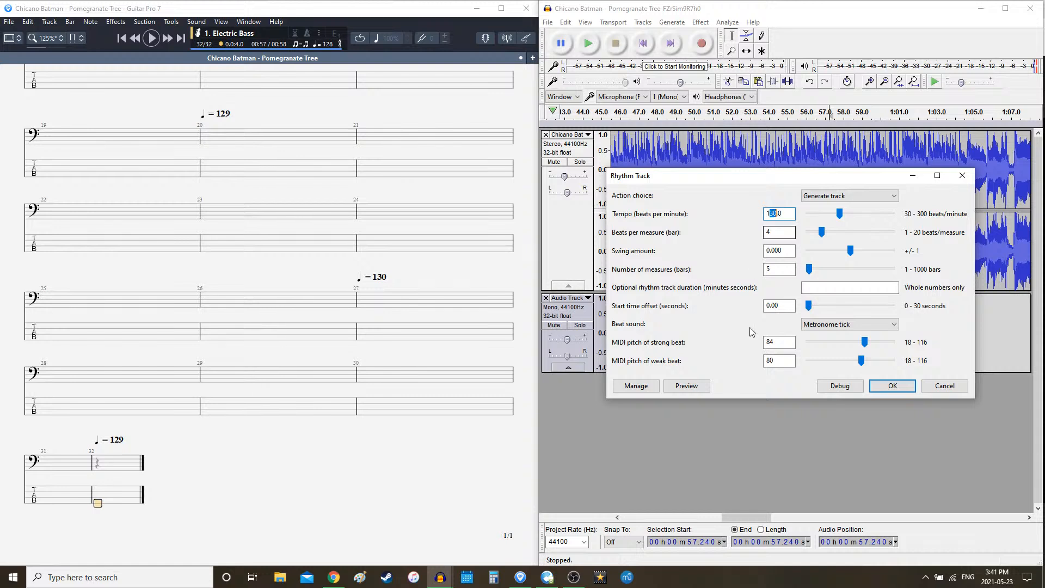
text(29)
double_click(777, 269)
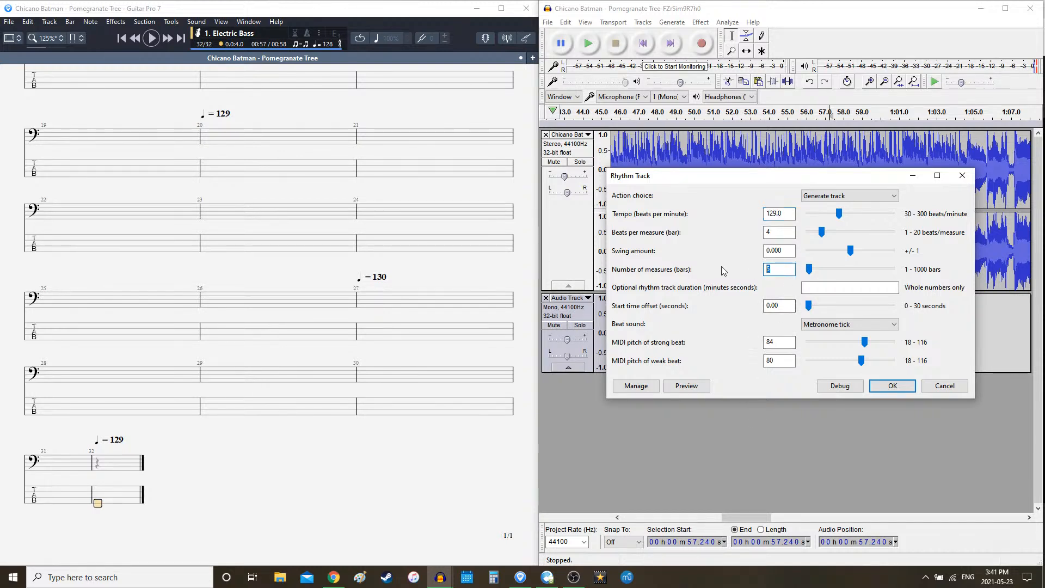
text(16)
click(892, 385)
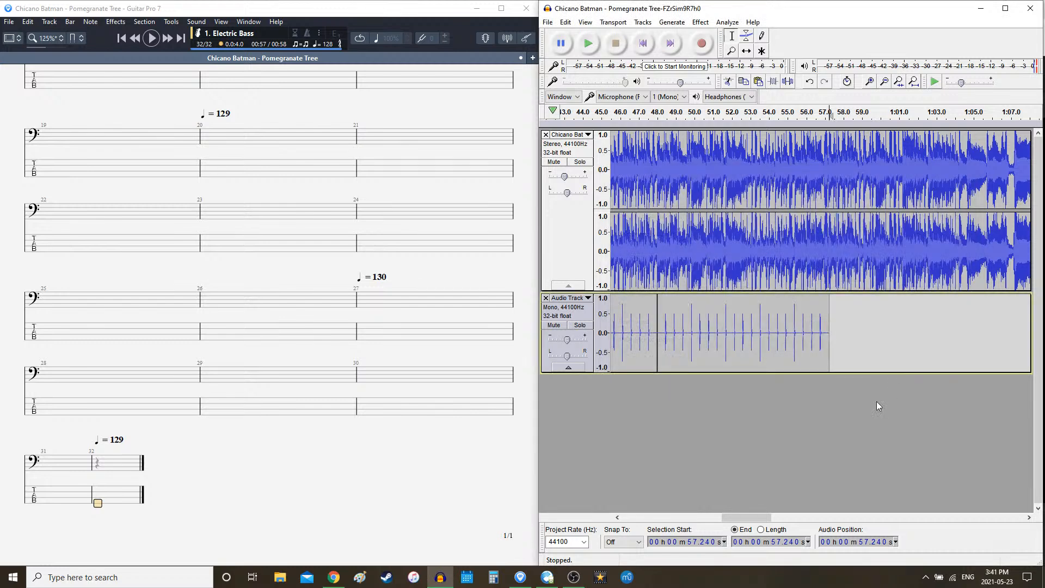
drag(763, 520, 767, 520)
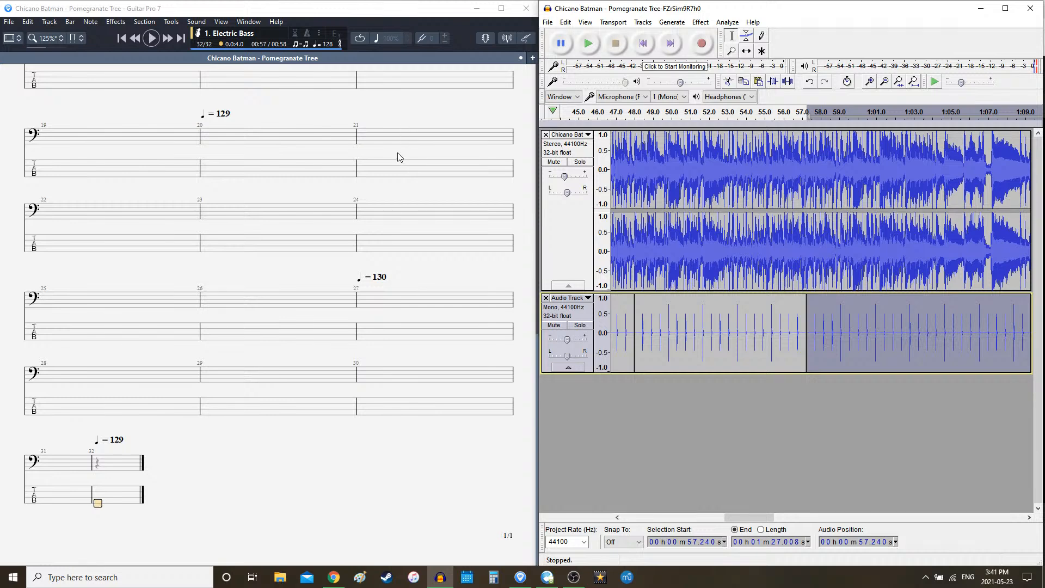
- Review the score's tempo markings and examine the song's waveform from 57.240 s through the click clip's end at 1:27.008
scroll(402, 157, up, 8)
scroll(387, 164, up, 2)
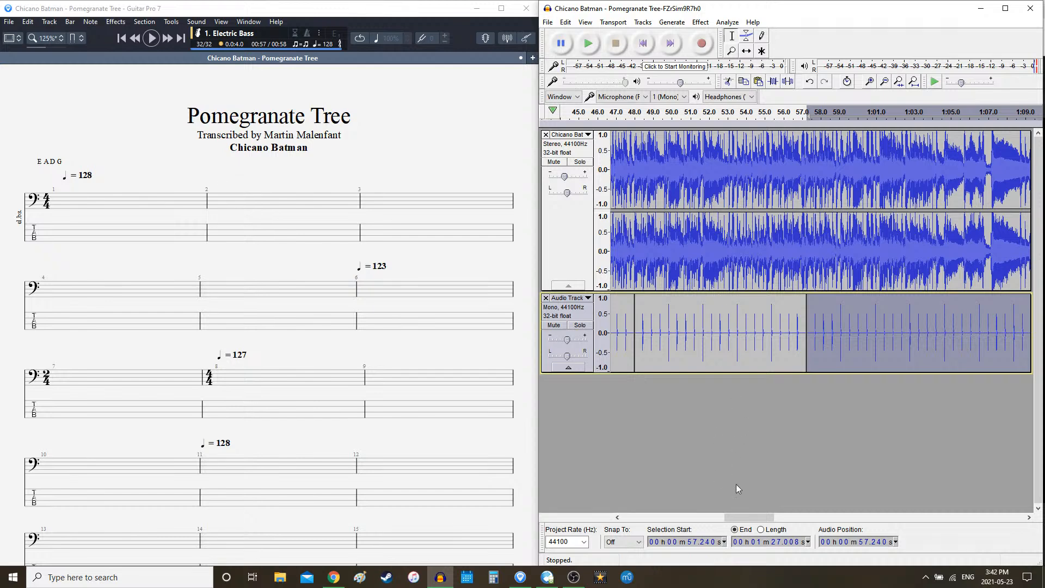
drag(767, 518, 805, 517)
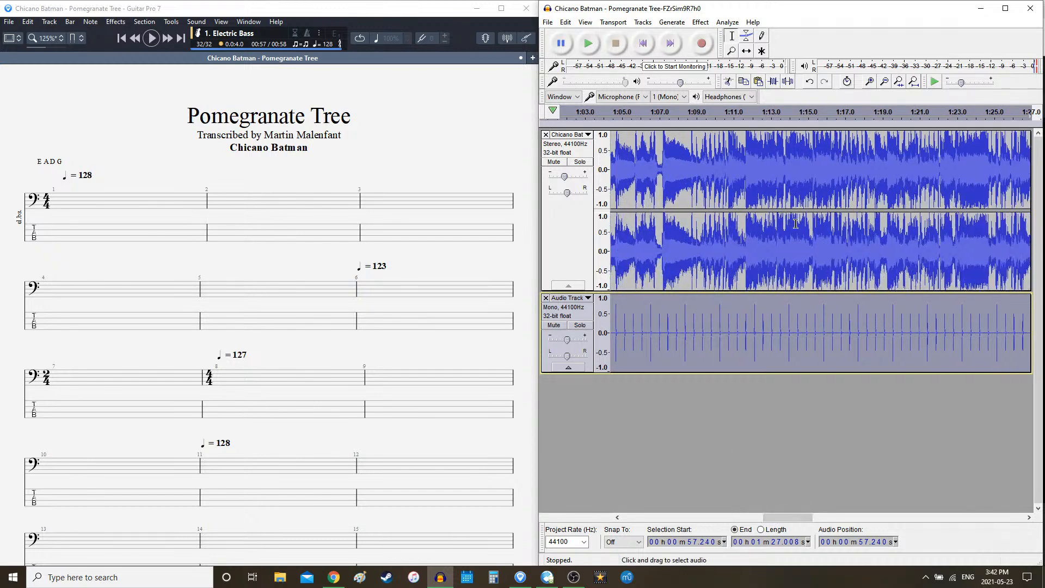
click(752, 239)
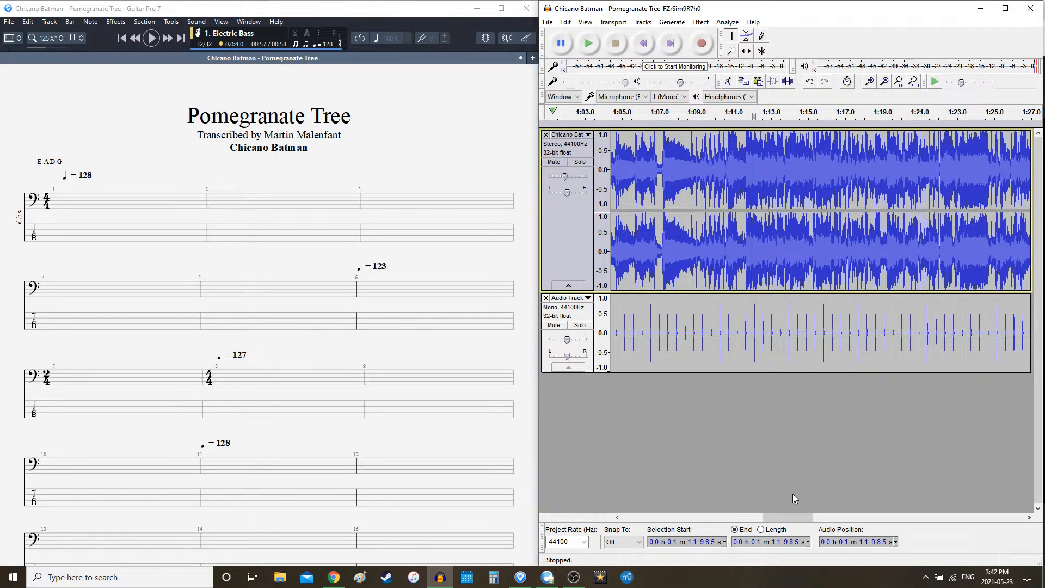
drag(784, 519, 819, 523)
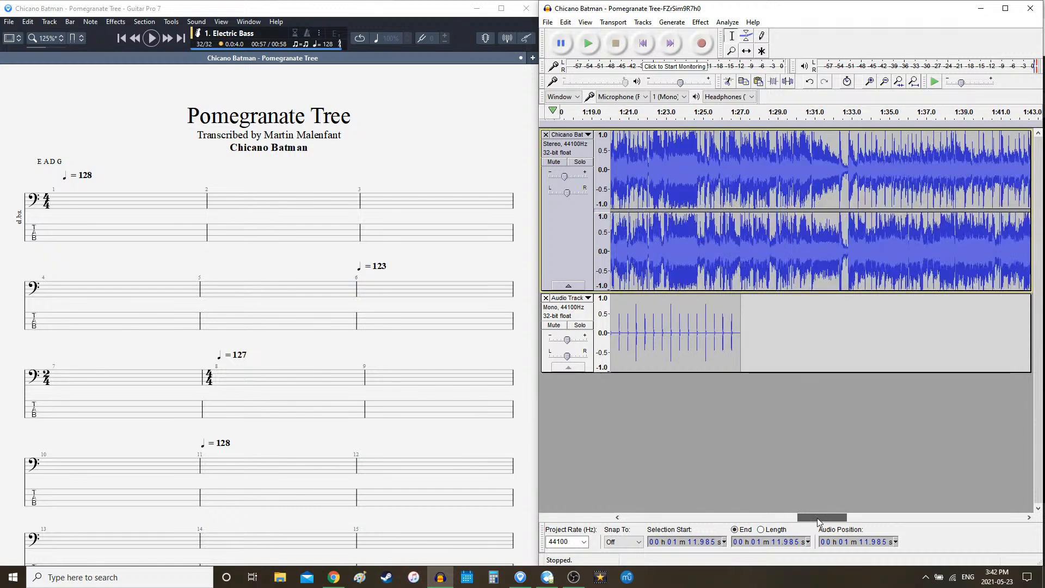
click(740, 313)
scroll(381, 297, down, 10)
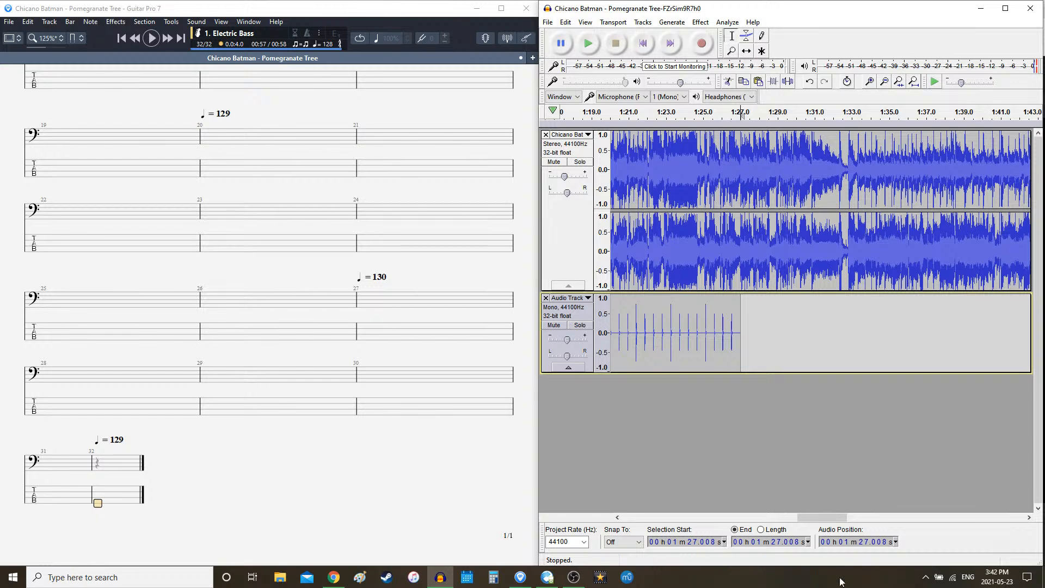
drag(835, 521, 774, 528)
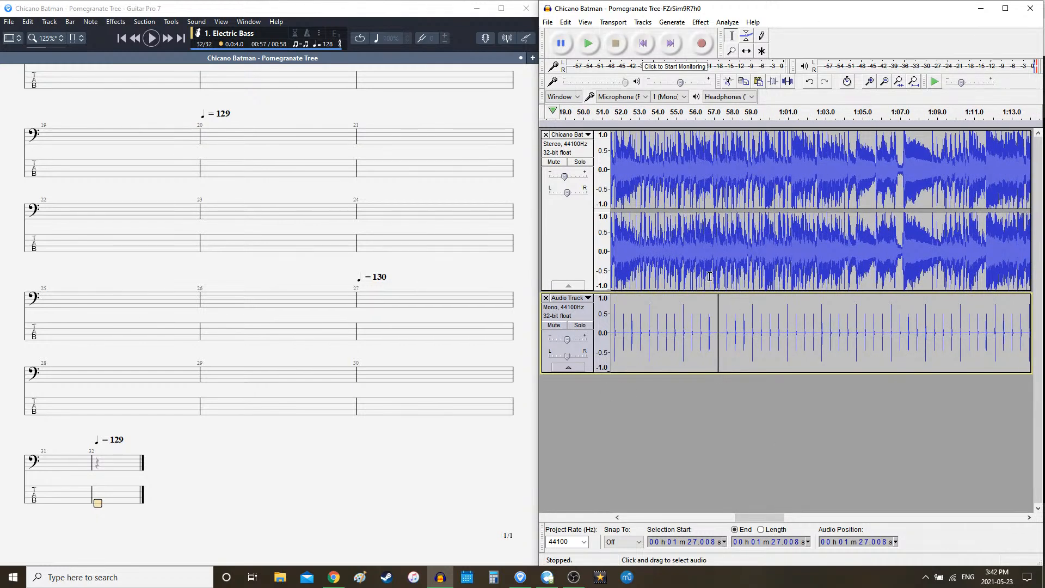
- Play the 129 bpm clicks against the song from 57.240 s, replay from 1:02.479 and 1:00.724, and place the cursor at 1:00.899
click(717, 276)
key(space)
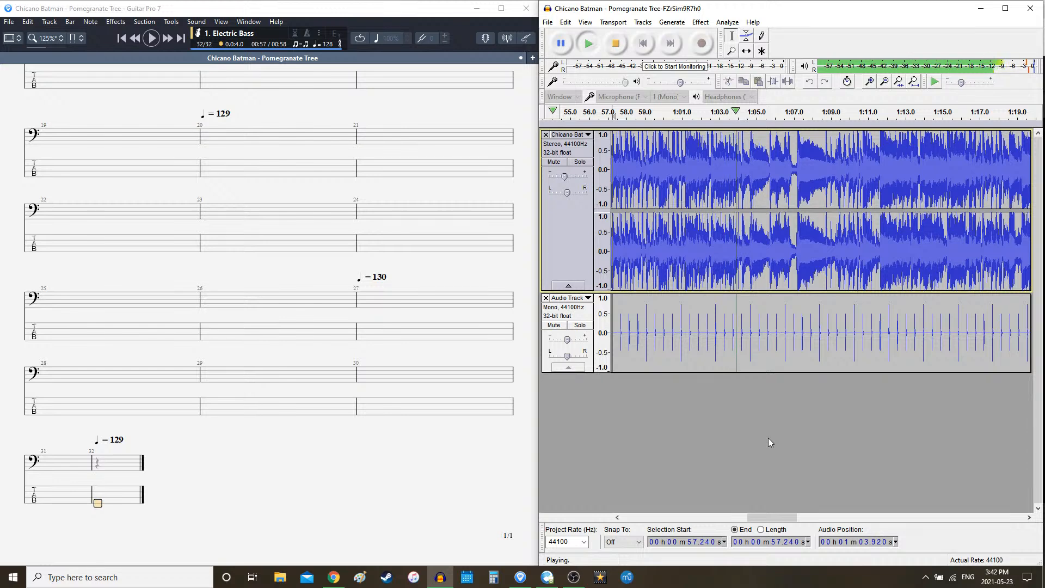
key(space)
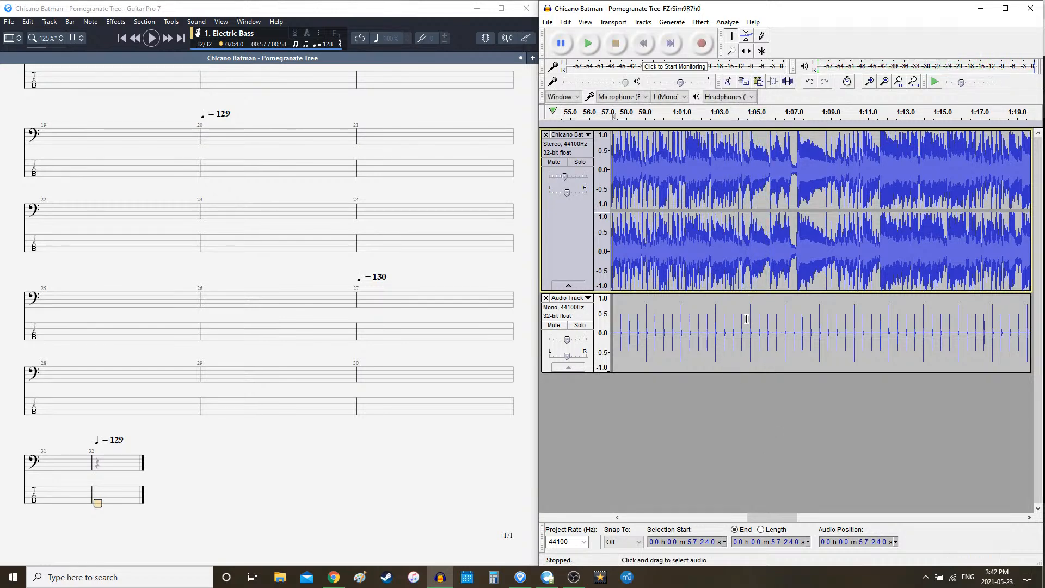
click(709, 320)
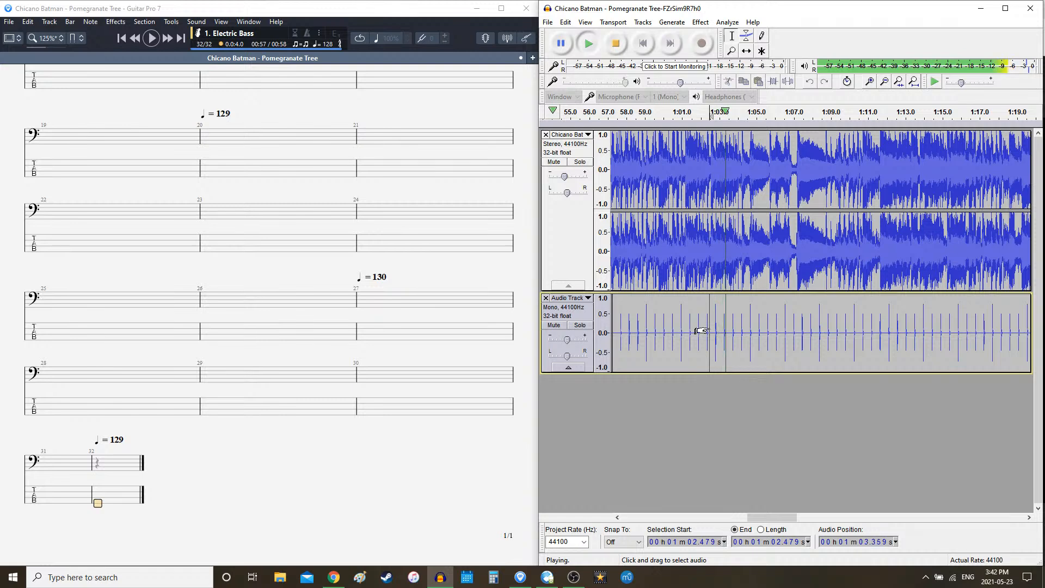
click(676, 320)
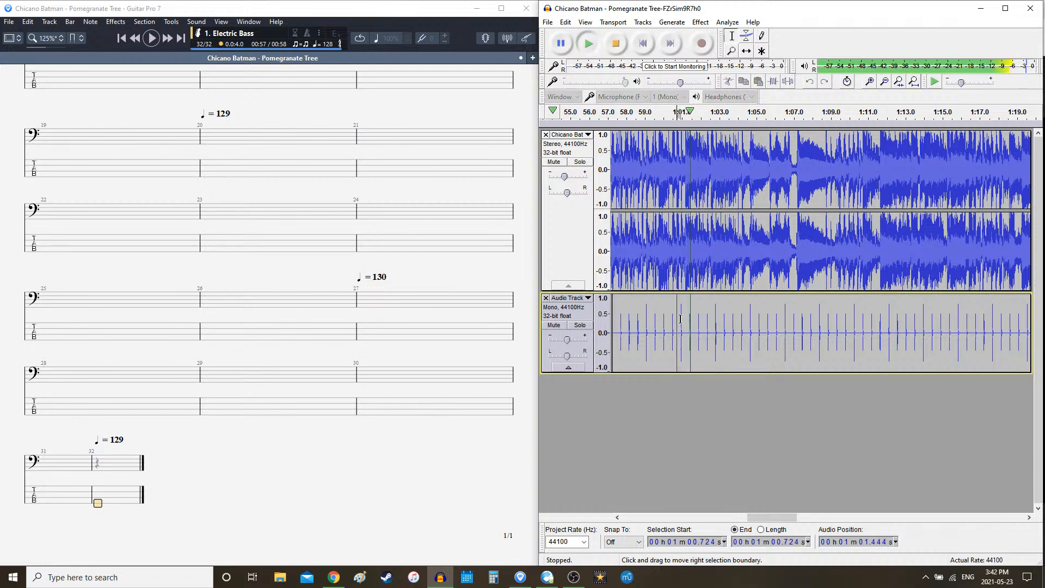
click(679, 315)
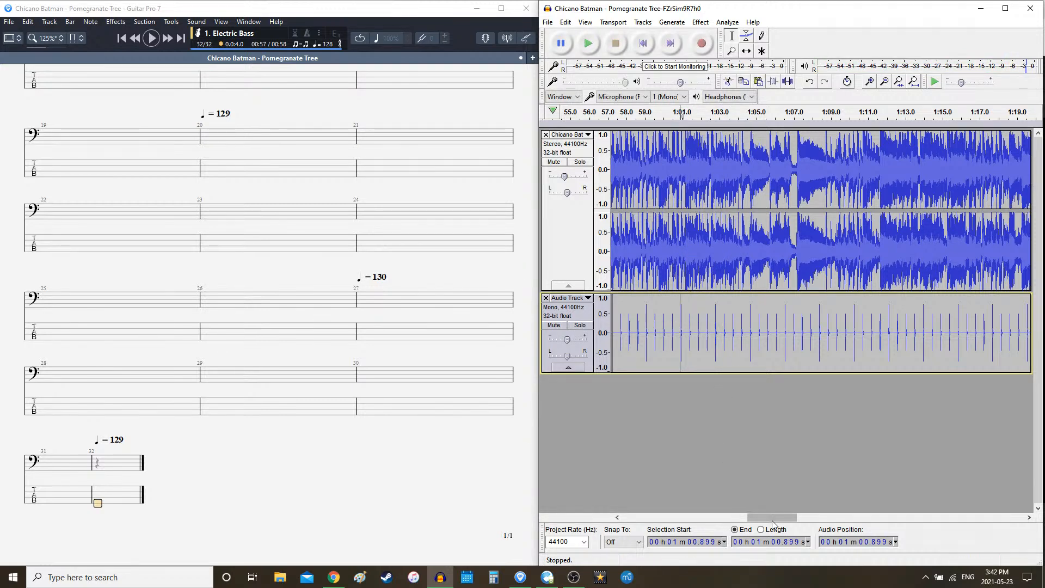
- In Guitar Pro, add empty bars 33 and 34 after bar 32 and set the tempo at bar 34 to 128
drag(773, 518, 761, 520)
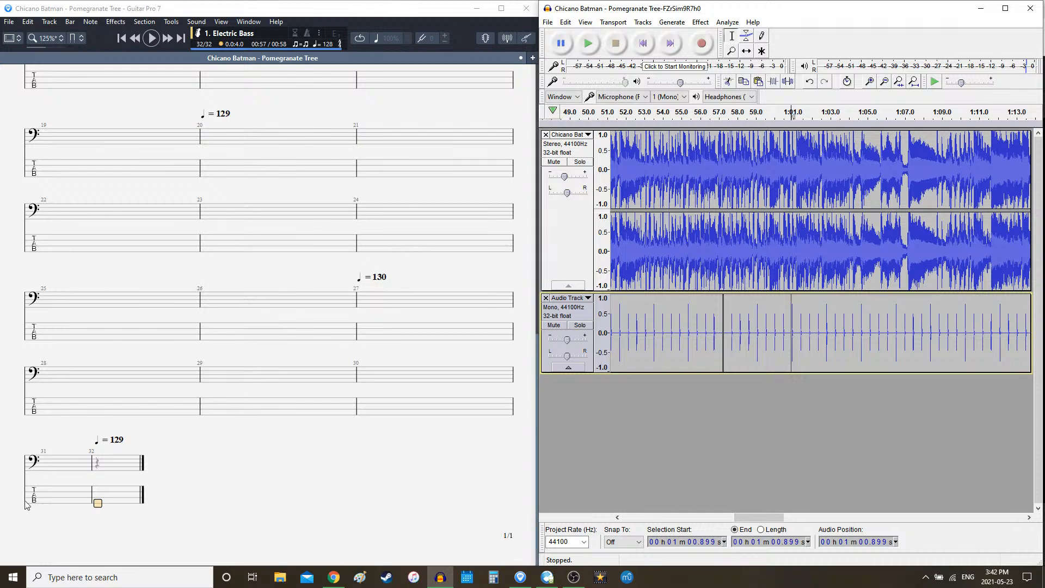
click(109, 485)
key(Right)
key(Right)
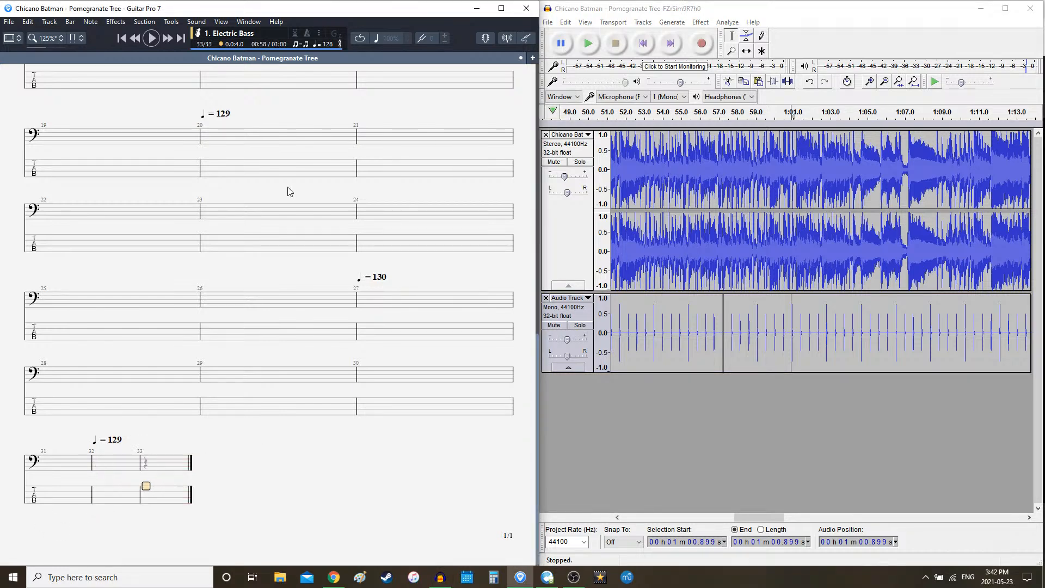
click(330, 43)
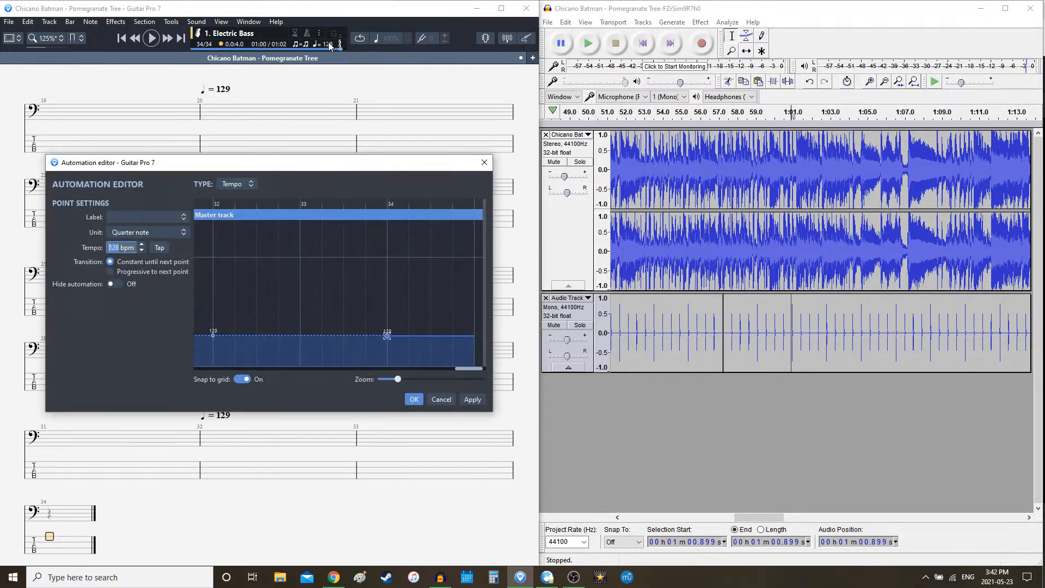
key(Escape)
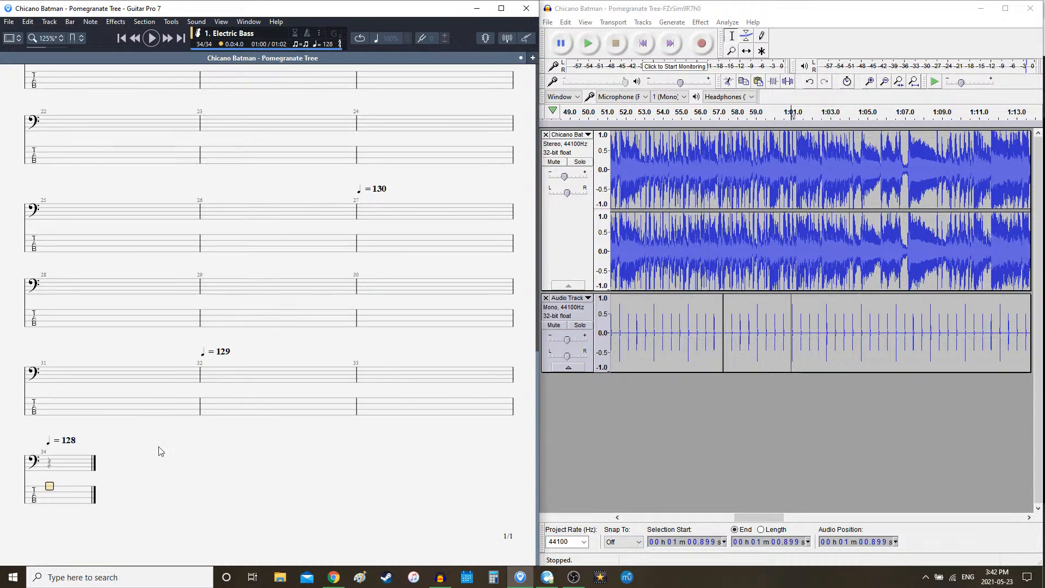
- In Audacity, delete the click clip starting at 57.240 s and regenerate it as 2 measures of 4 beats at 129 bpm
double_click(828, 338)
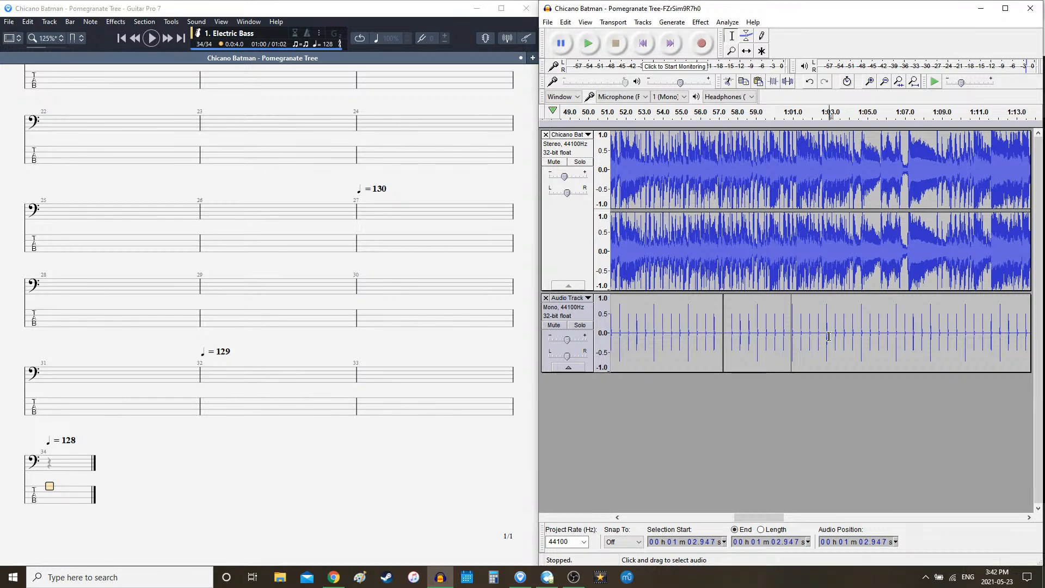
key(Delete)
click(674, 23)
click(710, 127)
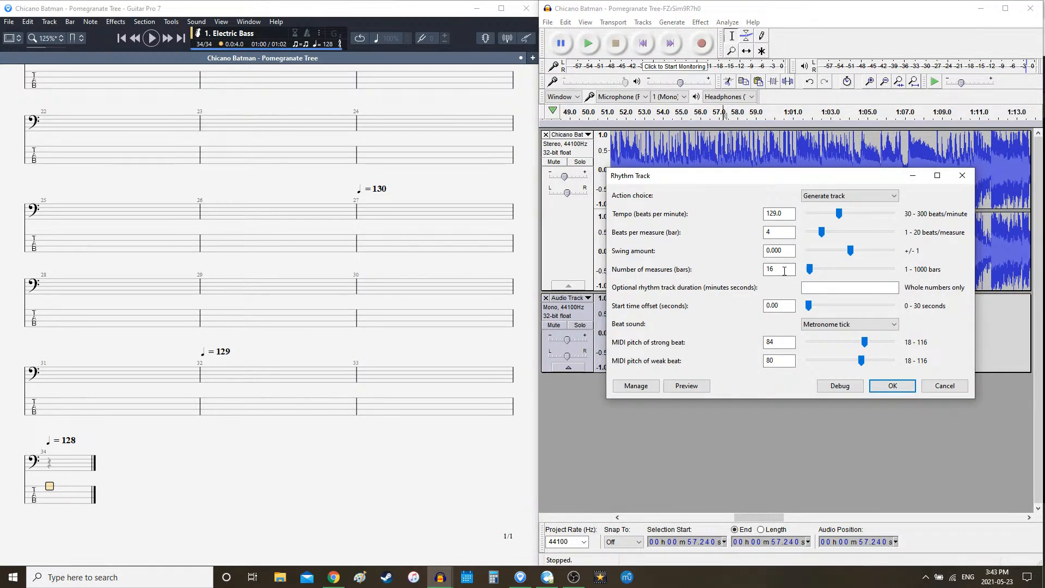
drag(784, 270, 731, 271)
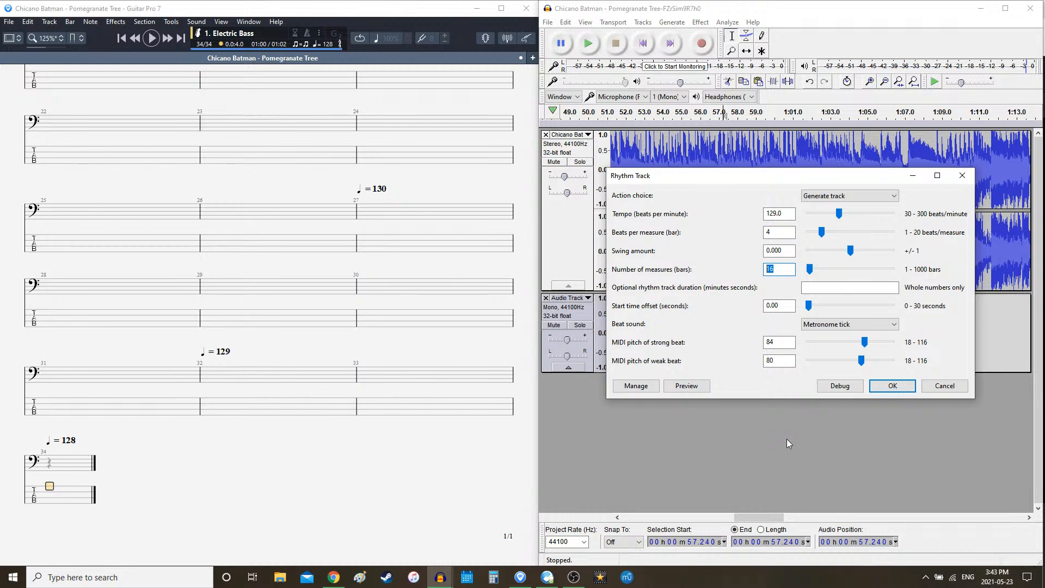
click(776, 214)
text(8)
drag(790, 177, 690, 190)
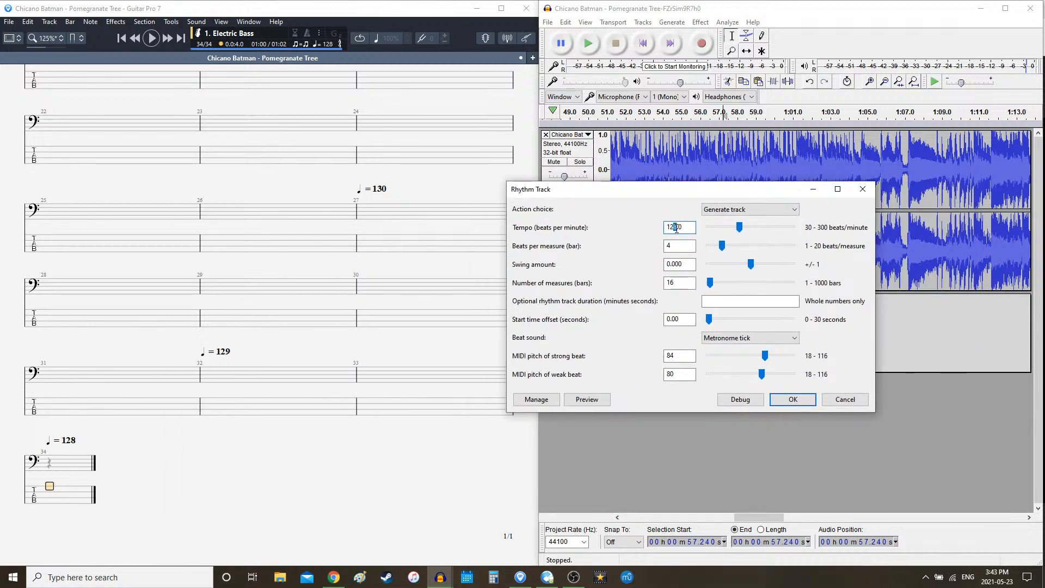
text(9)
key(Tab)
key(Tab)
key(Tab)
text(2)
click(792, 398)
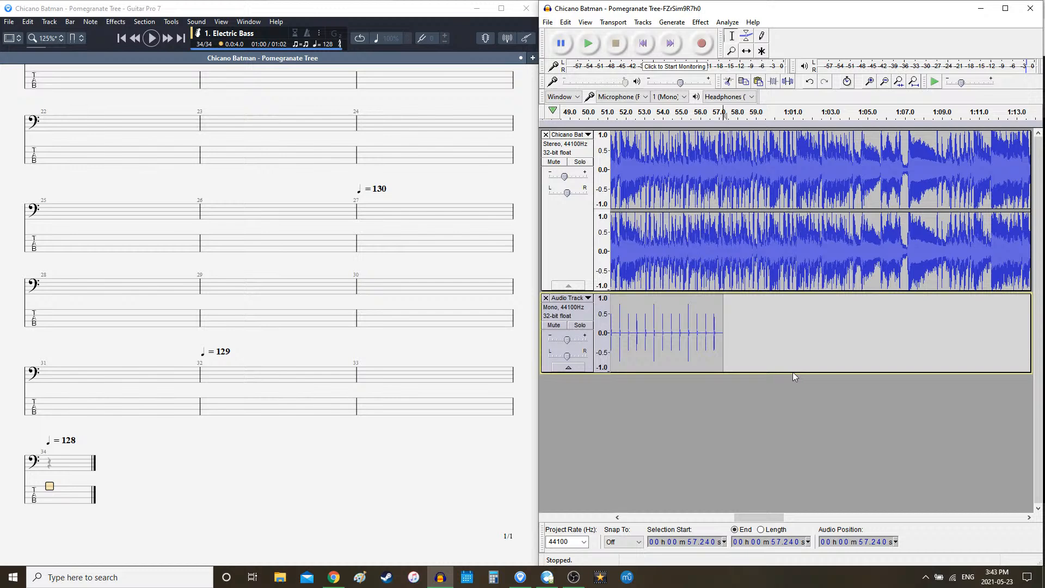
- Place the cursor at the two-measure clip's end, 1:00.961, and generate 16 measures of 4 beats at 128 bpm from there
click(826, 322)
click(793, 320)
click(671, 21)
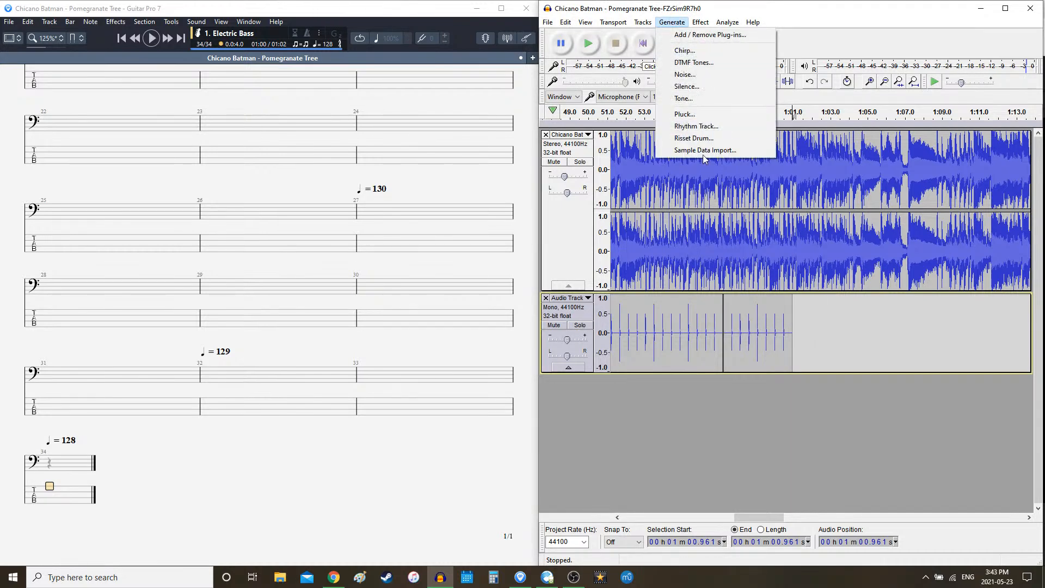
click(694, 126)
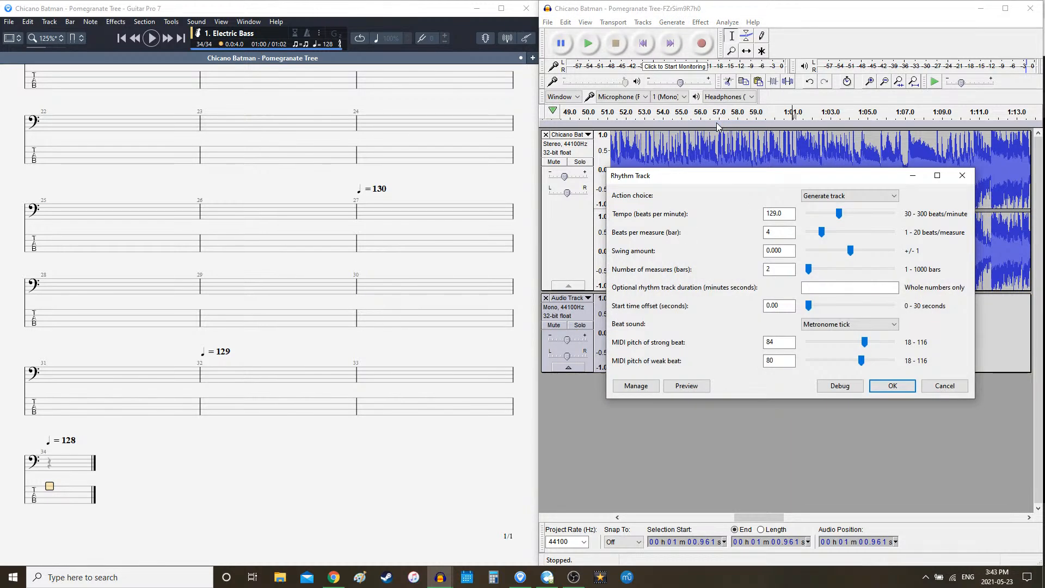
click(776, 214)
text(8)
drag(773, 269, 762, 269)
text(16)
key(Return)
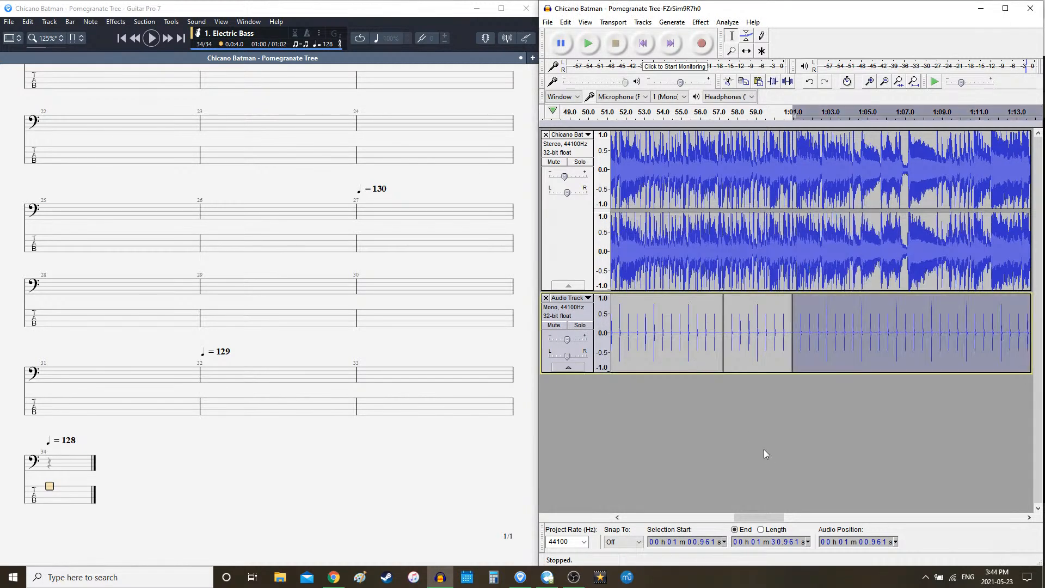
drag(763, 517, 767, 518)
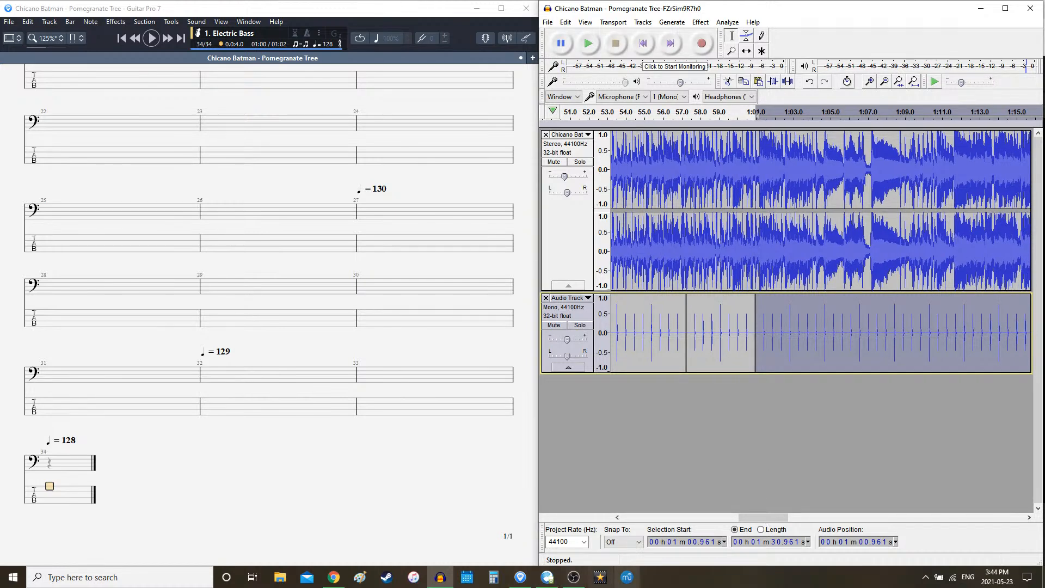
- Switch to YouTube Studio in Chrome to check the live stream's chat and analytics, and return to the audio project
click(334, 576)
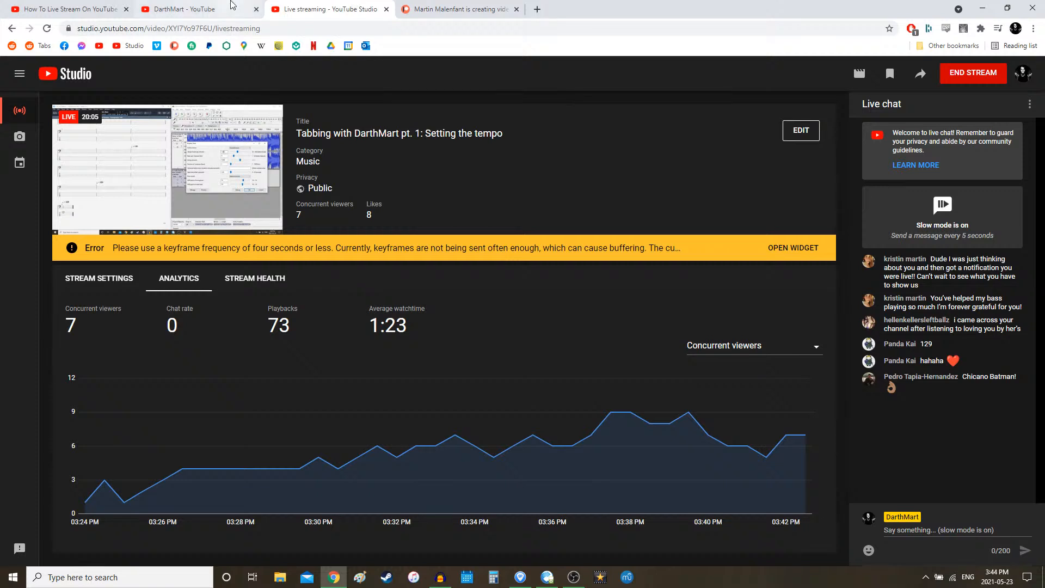
mouse_move(153, 169)
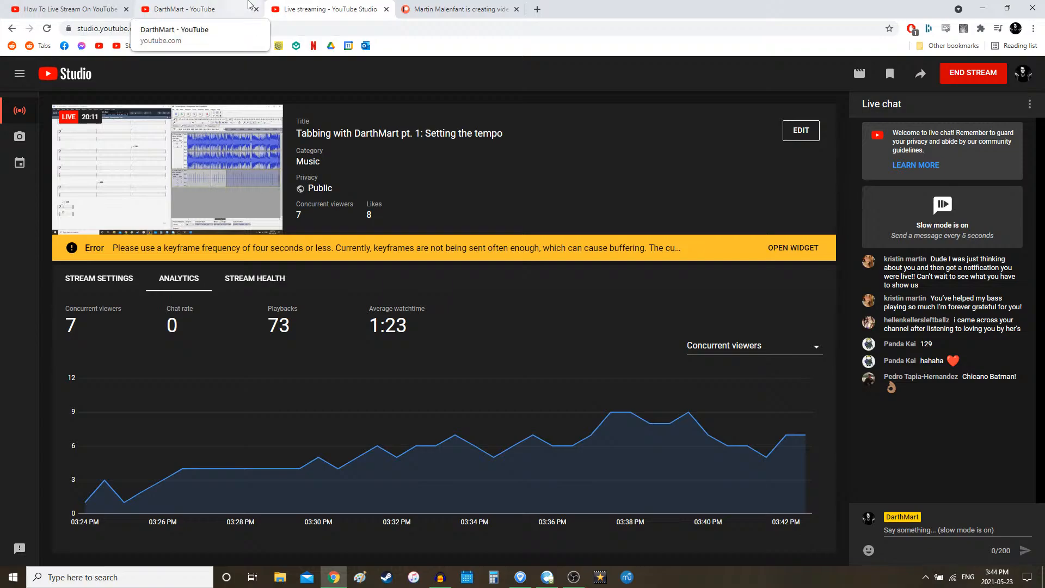
click(1030, 7)
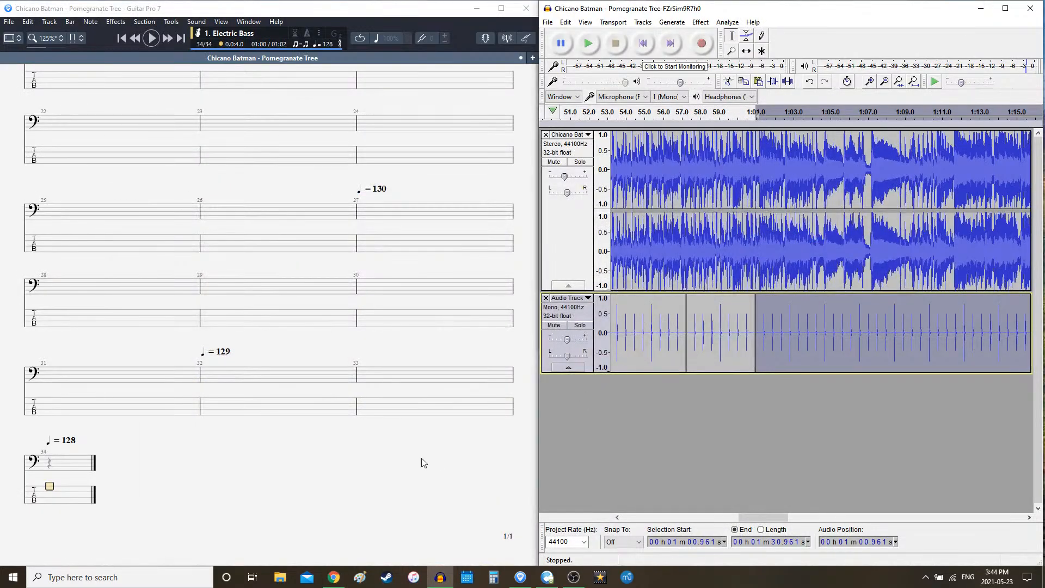
- Play the song against the 128 bpm clicks from 1:00.961 and again from 1:04.614 to check their alignment
click(73, 508)
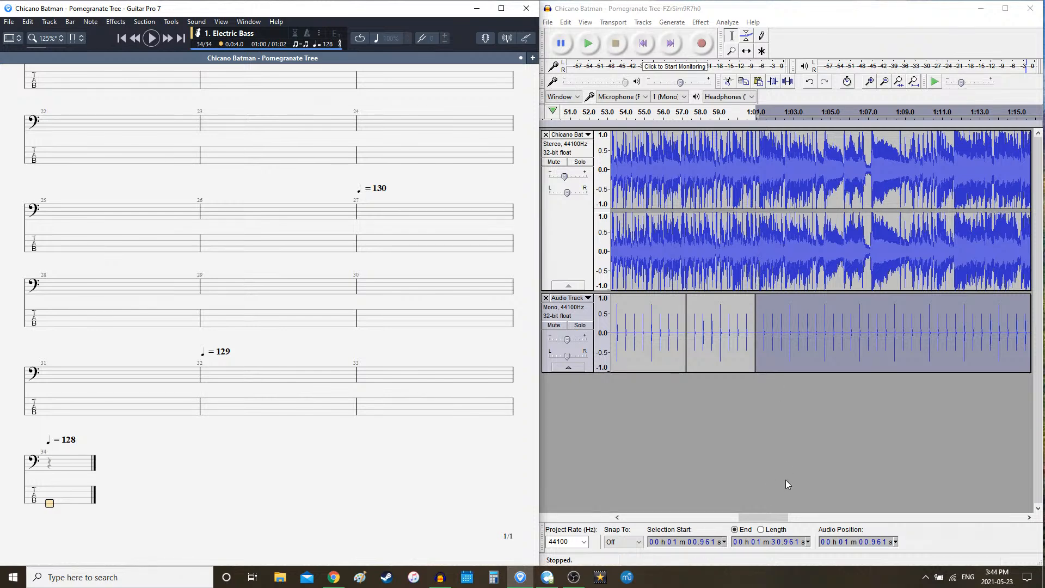
drag(771, 516, 778, 517)
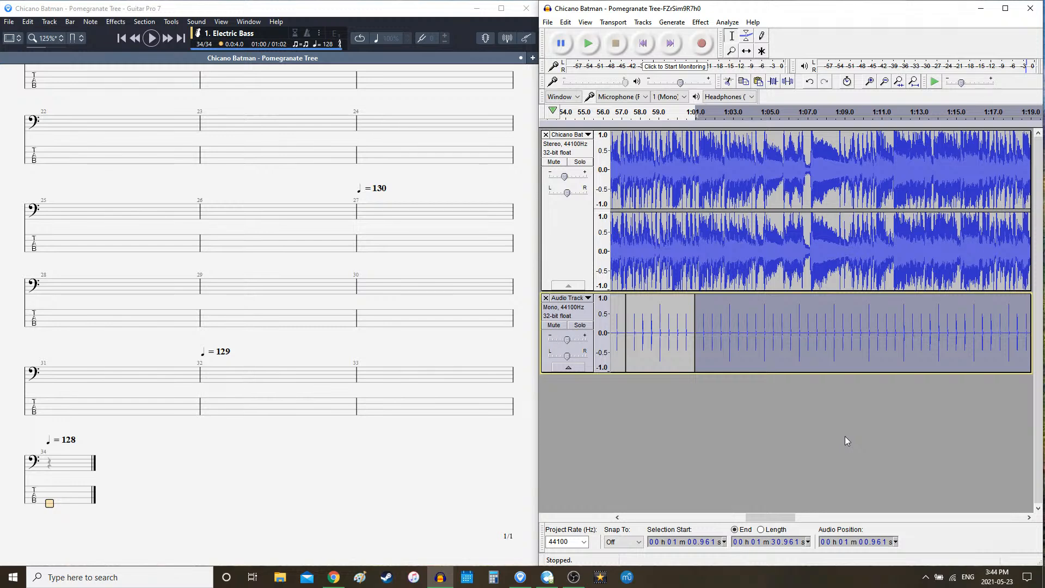
key(space)
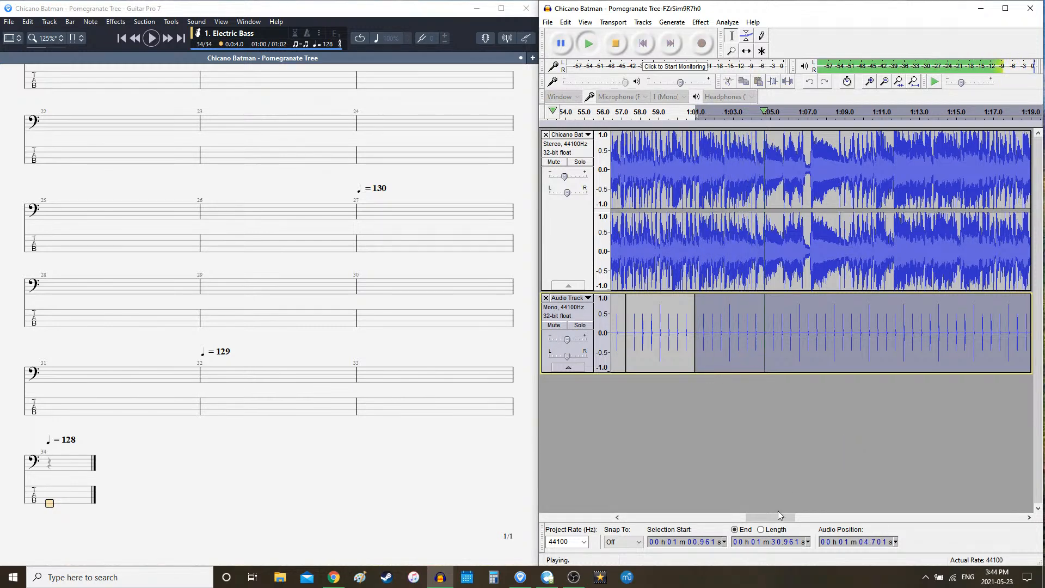
drag(776, 518, 780, 517)
key(space)
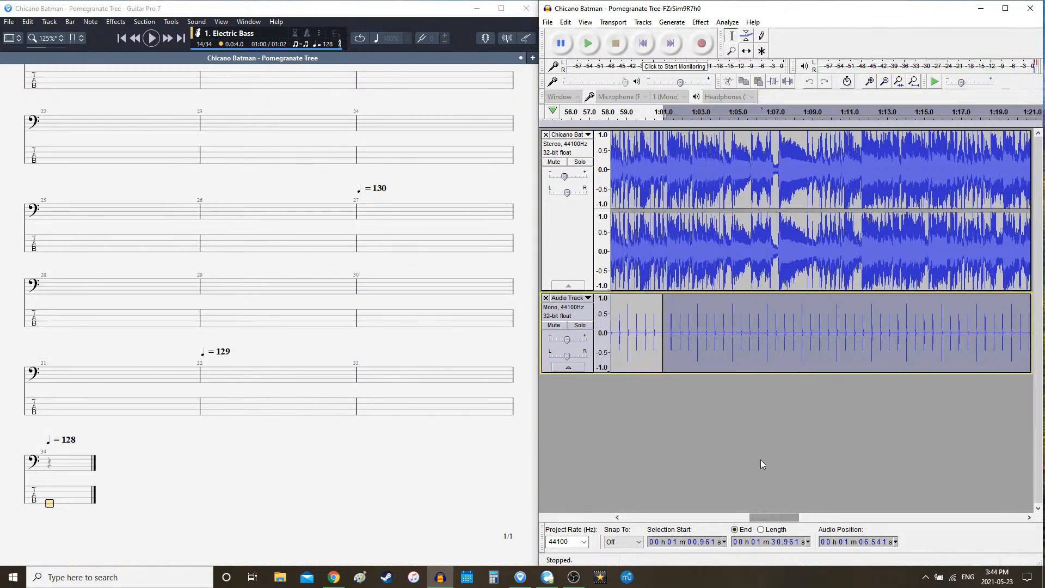
click(730, 314)
key(space)
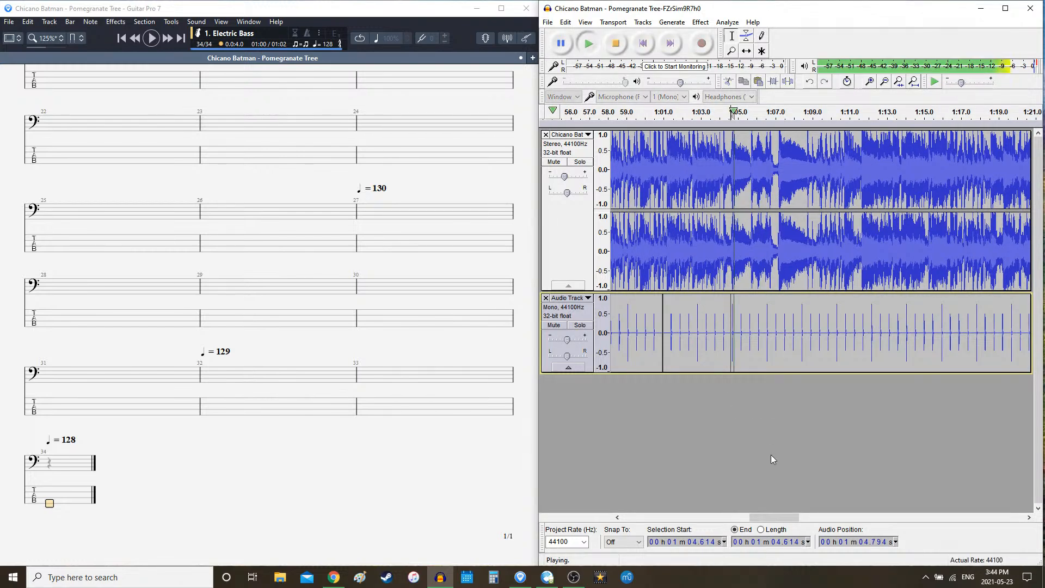
key(space)
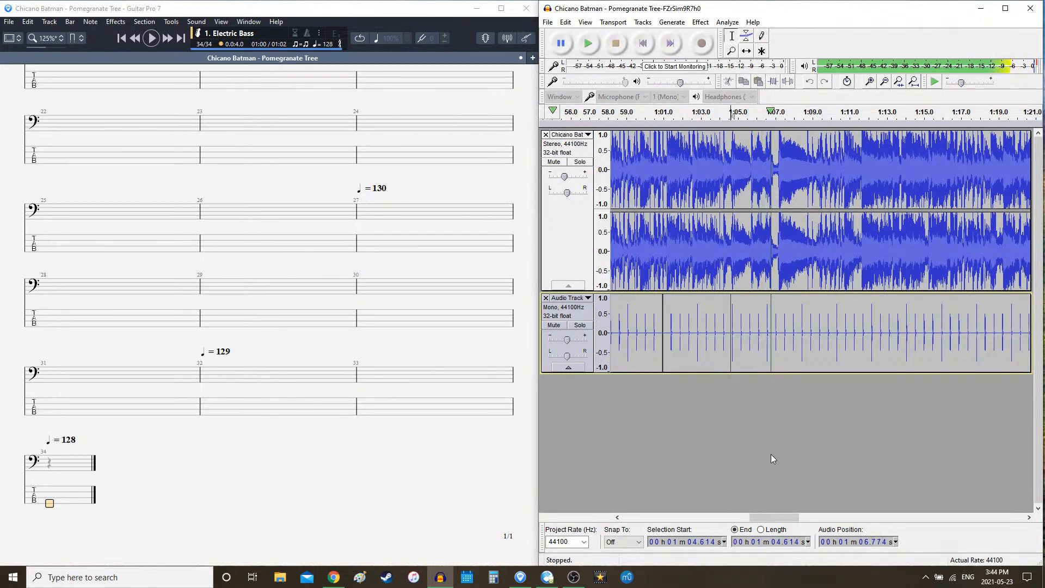
- In Guitar Pro, add empty bars 35 and 36 after bar 34 and set the tempo at bar 36 to 131
click(92, 492)
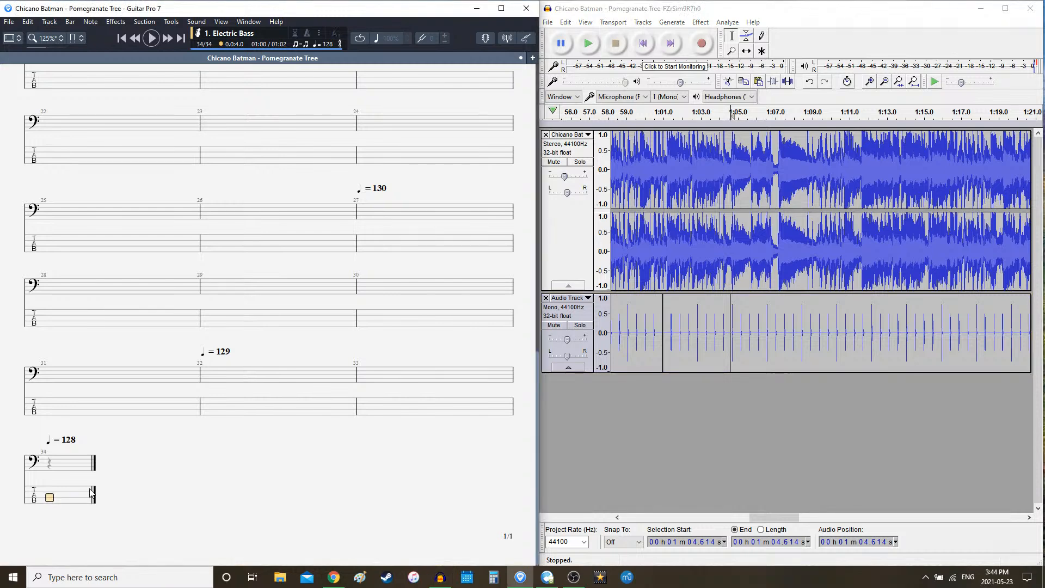
key(Right)
key(Right)
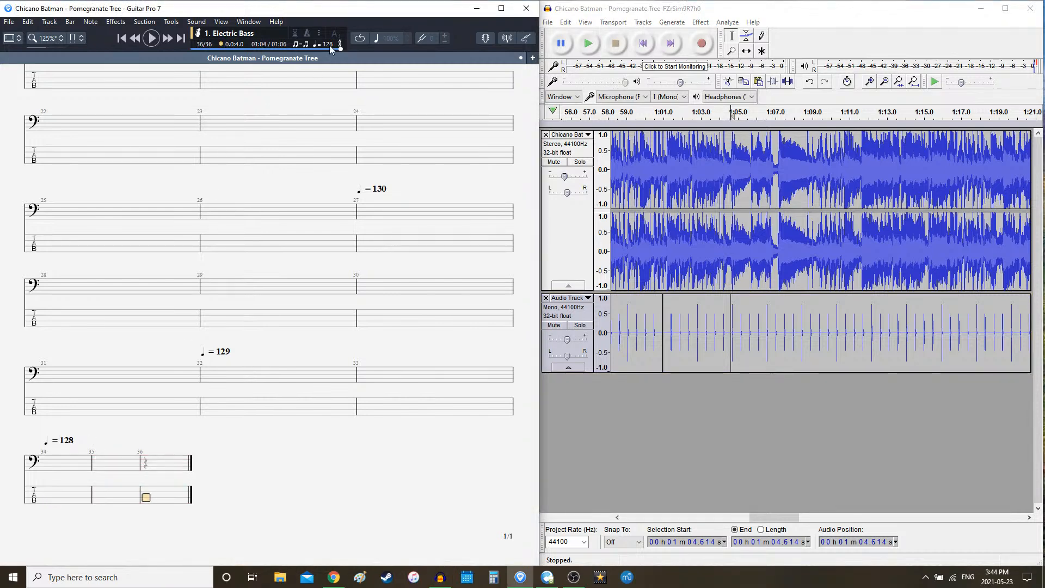
click(331, 48)
key(Up)
key(Up)
key(Up)
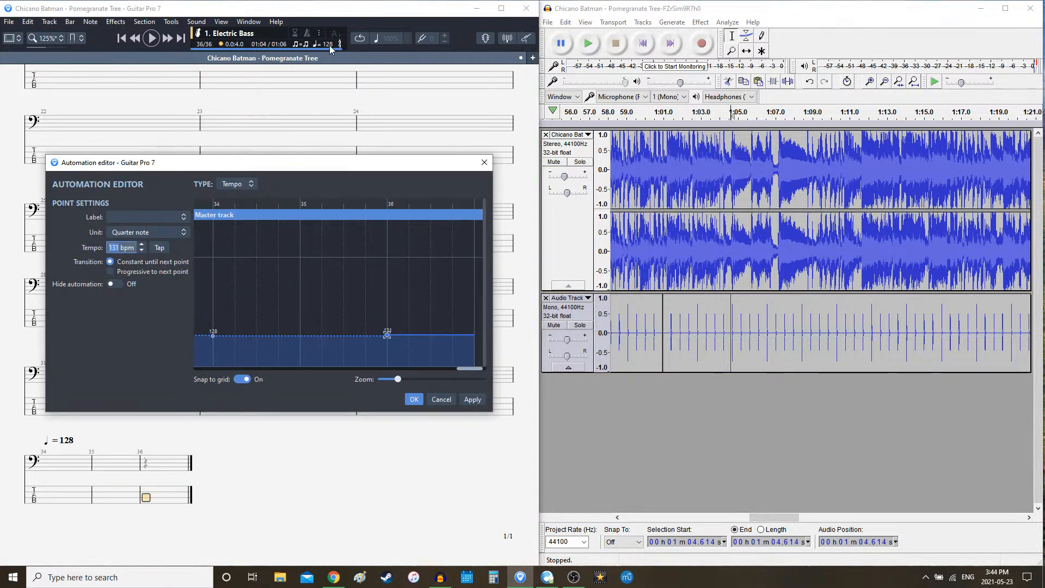
key(Return)
- In Audacity, delete the click clip starting at 1:00.961 and regenerate it as 2 measures of 4 beats at 128 bpm
double_click(751, 309)
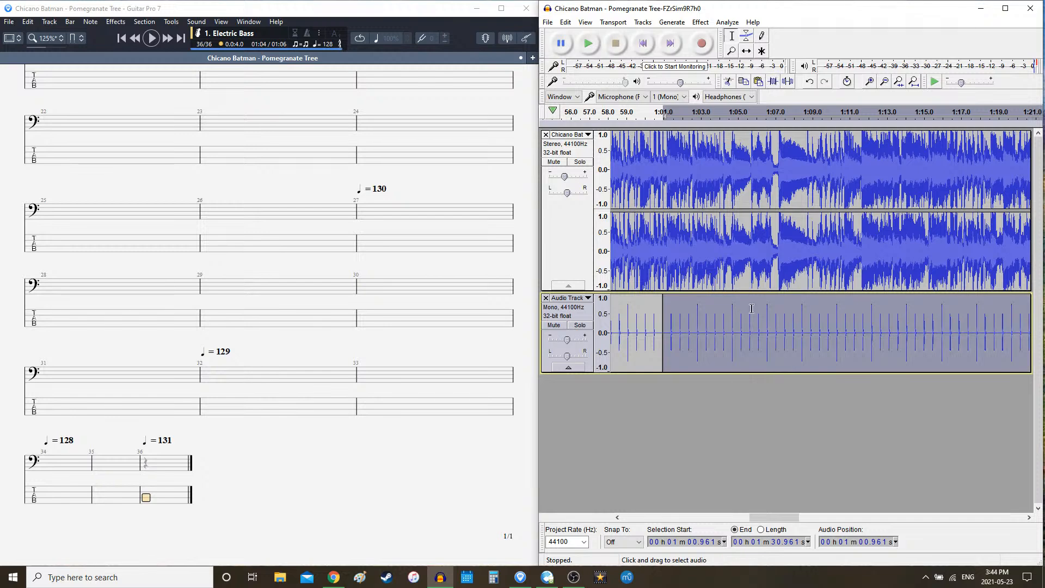
key(Delete)
click(671, 22)
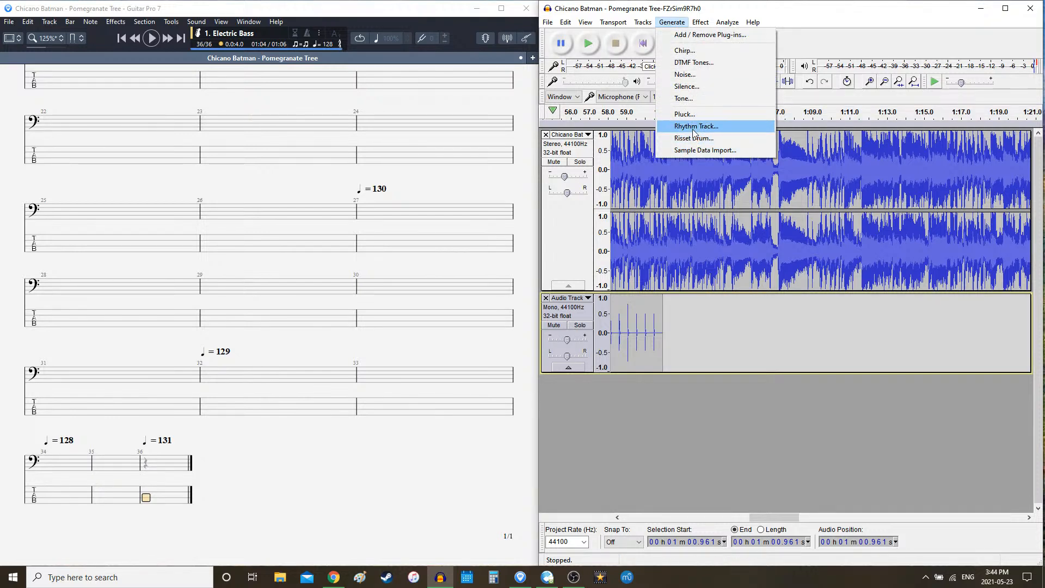
click(694, 129)
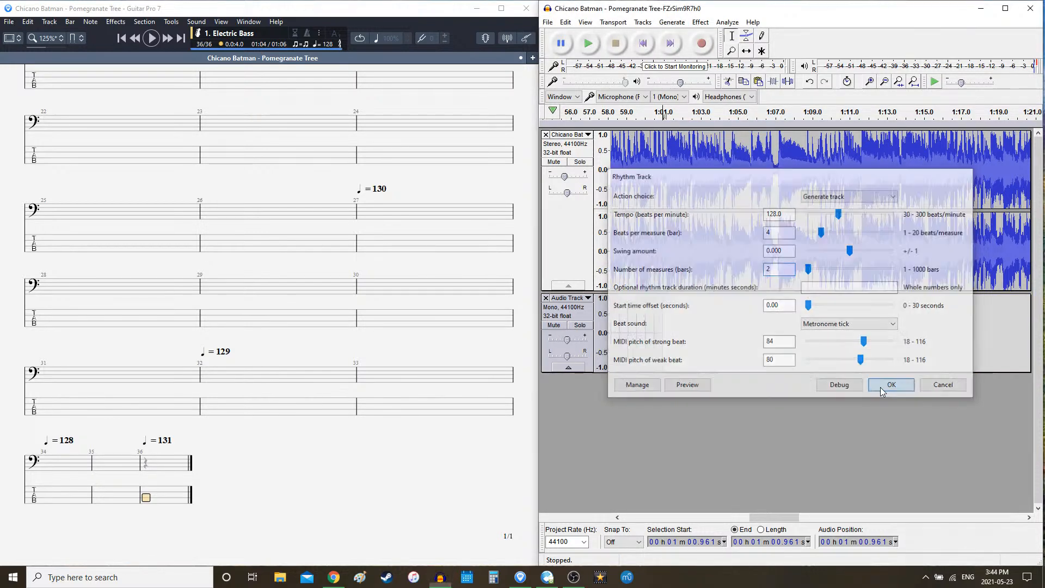
click(891, 384)
- Generate 16 measures of 4 beats at 131 bpm from the two-measure clip's end, 1:04.711, and play them against the song
click(733, 332)
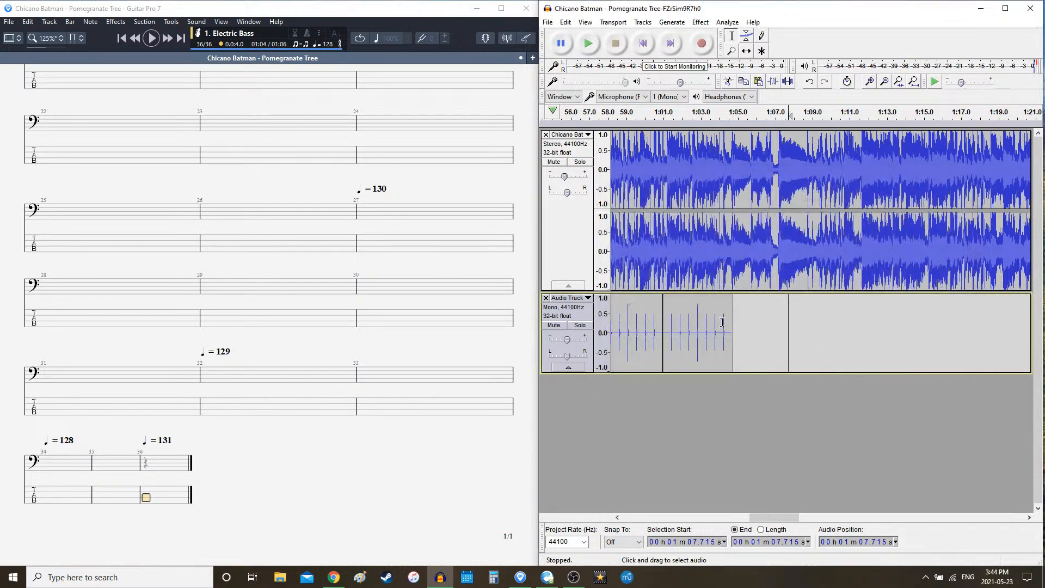
click(668, 21)
click(692, 125)
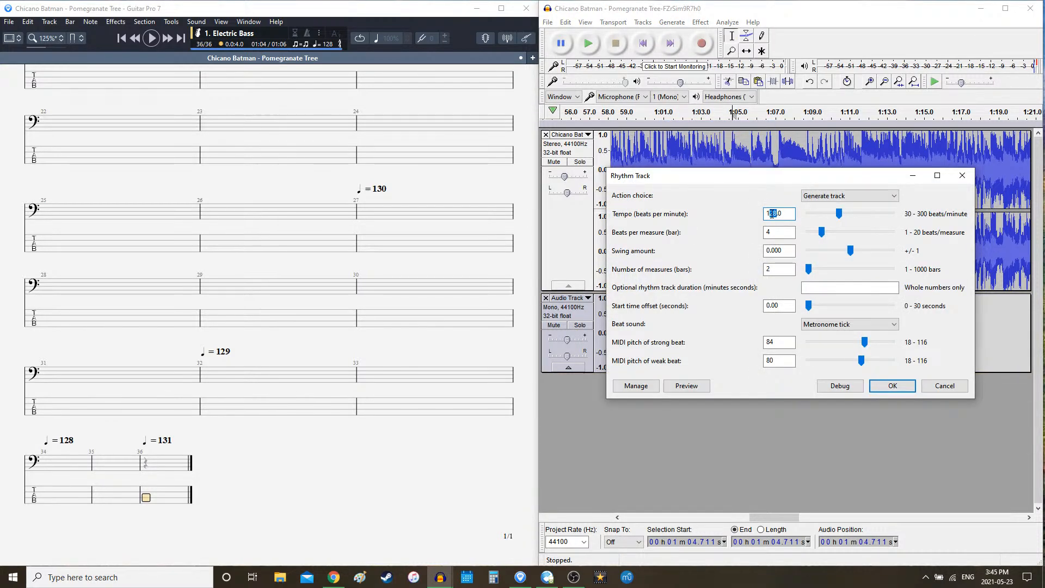
click(893, 385)
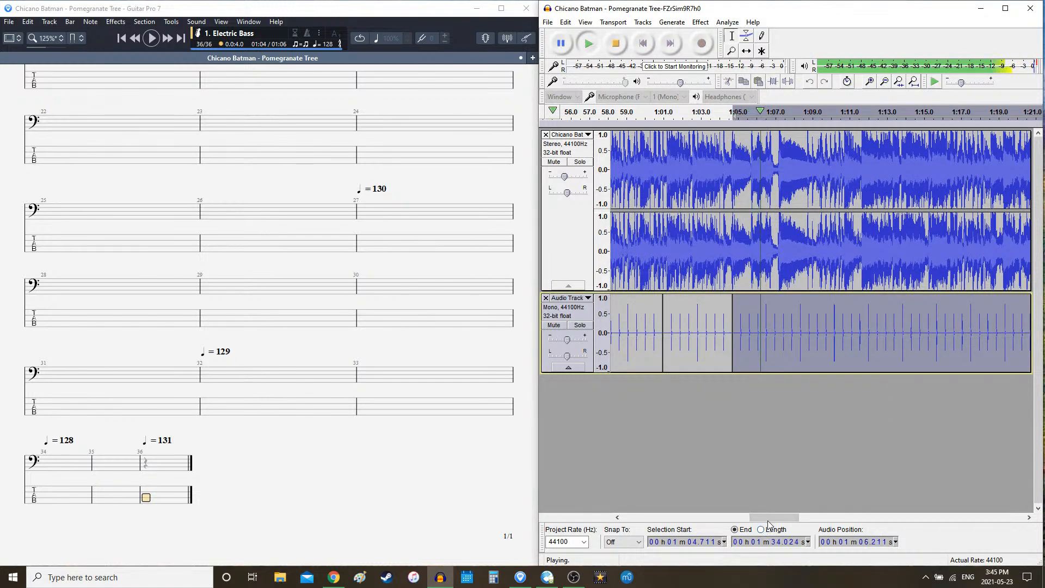
key(space)
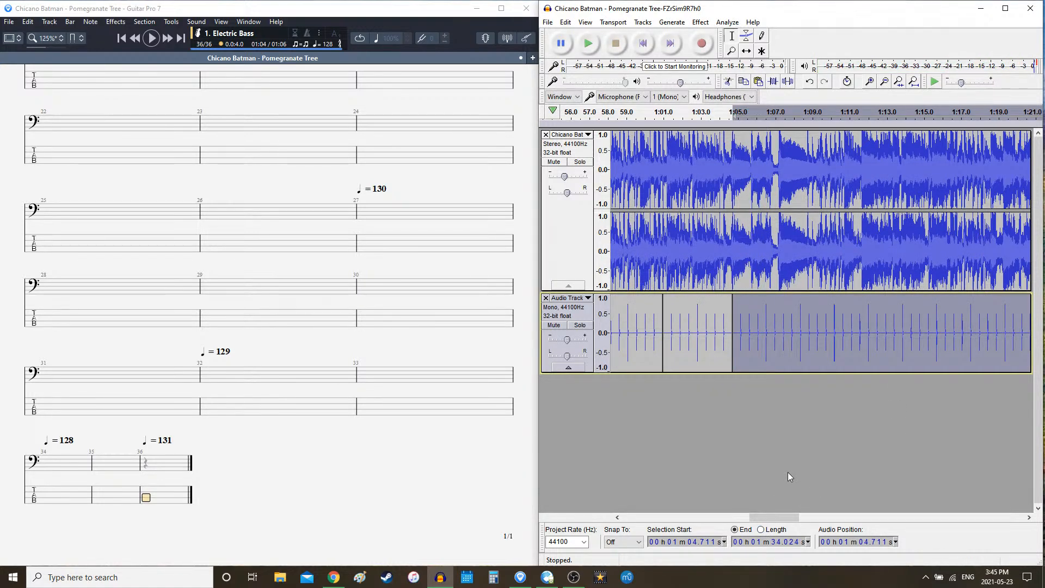
key(space)
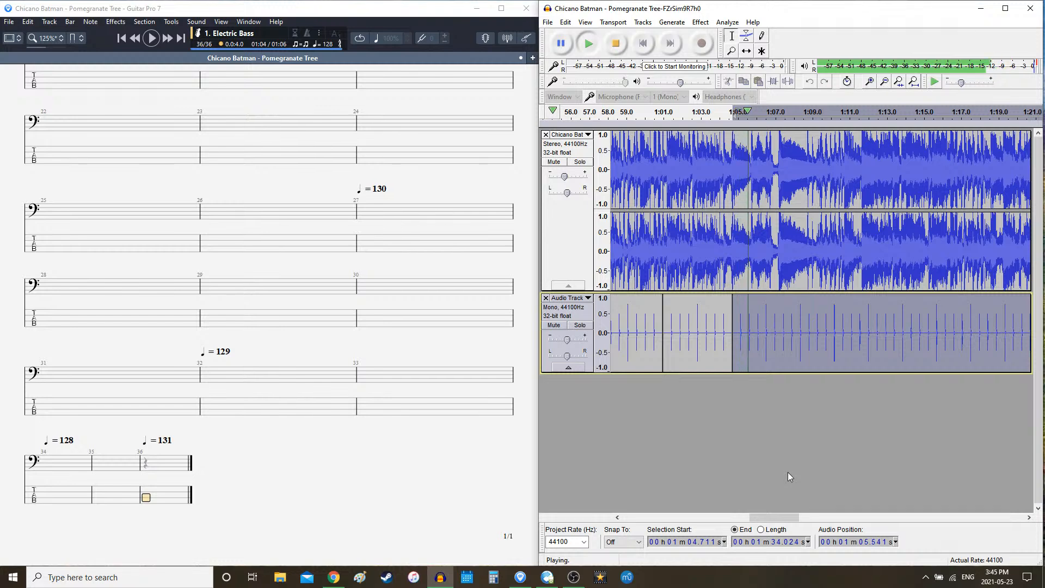
key(space)
- Delete the 131 bpm click clip, and undo back to the original 16-measure 128 bpm clip starting at 1:00.961
key(Delete)
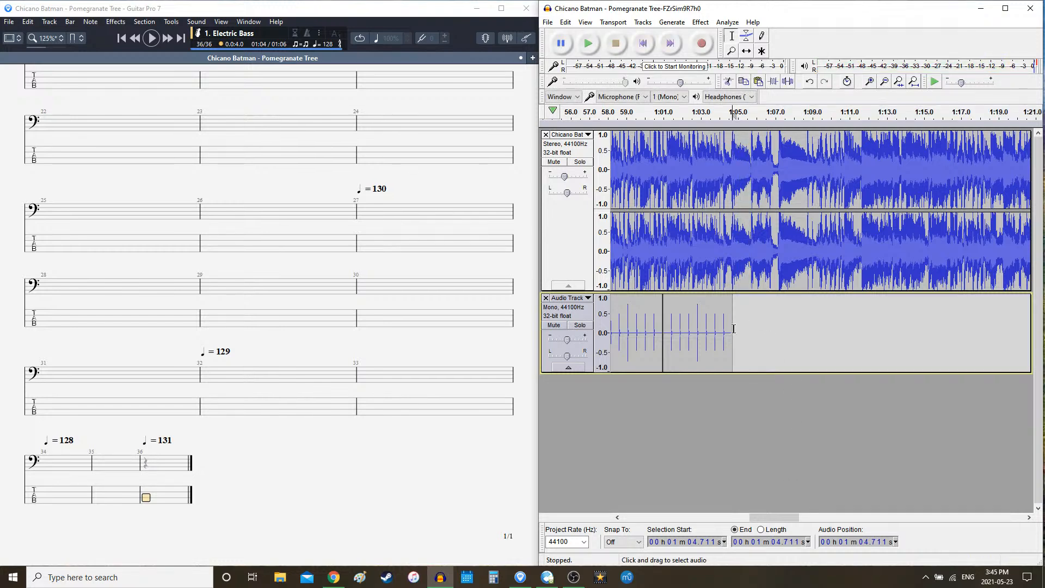
key(ctrl+z)
key(ctrl+z)
key(ctrl+z)
key(ctrl+z)
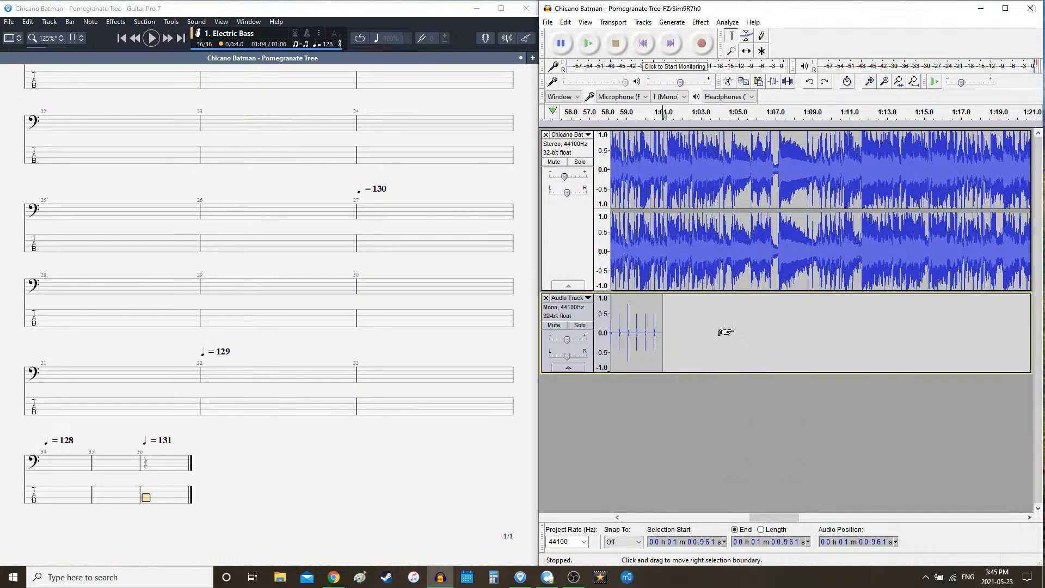
key(ctrl+y)
- Play the song with the restored 128 bpm clicks from 1:04.614 to judge the tempo change
click(730, 321)
key(space)
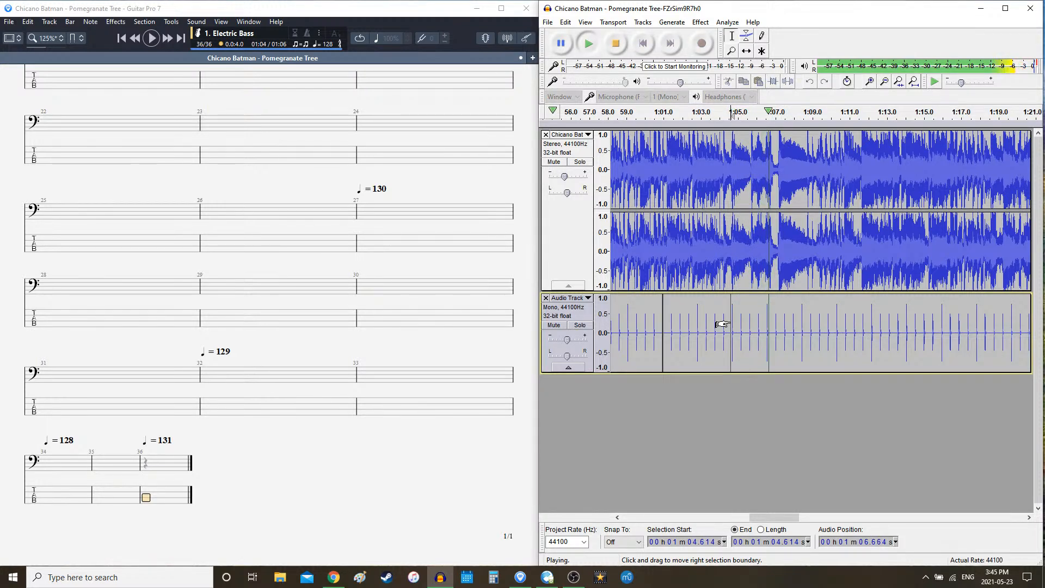
key(space)
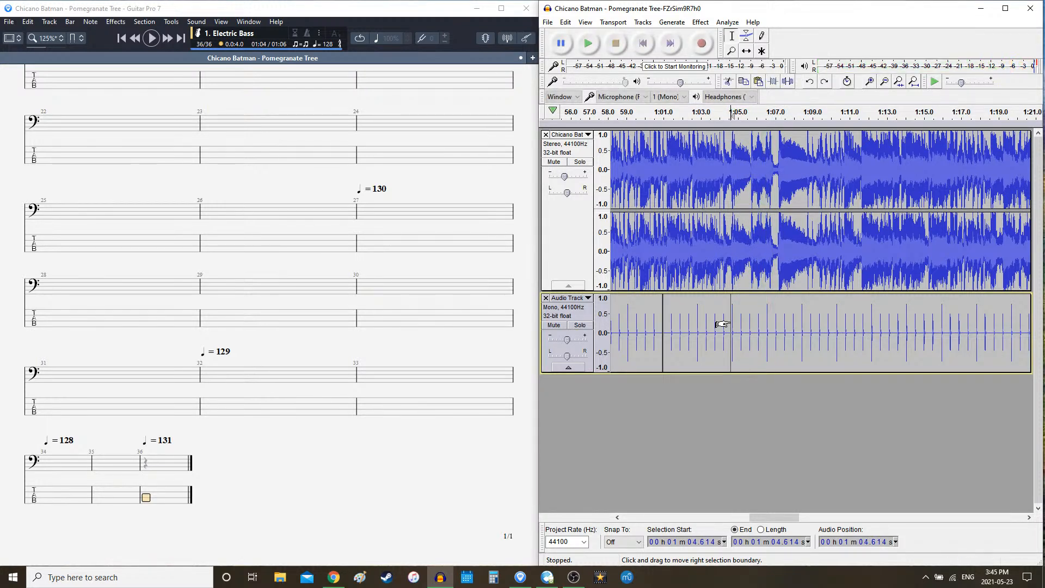
- In Guitar Pro, set the tempo at bar 36 to 121 bpm
click(329, 45)
key(Down)
key(Down)
key(Down)
key(Down)
key(Down)
key(Down)
key(Down)
key(Down)
key(Down)
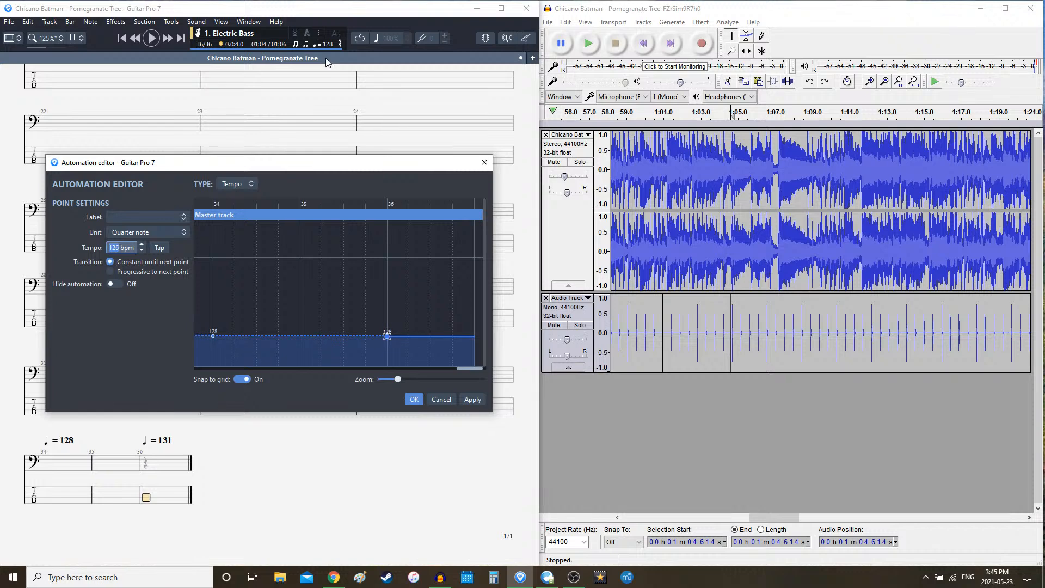
key(Return)
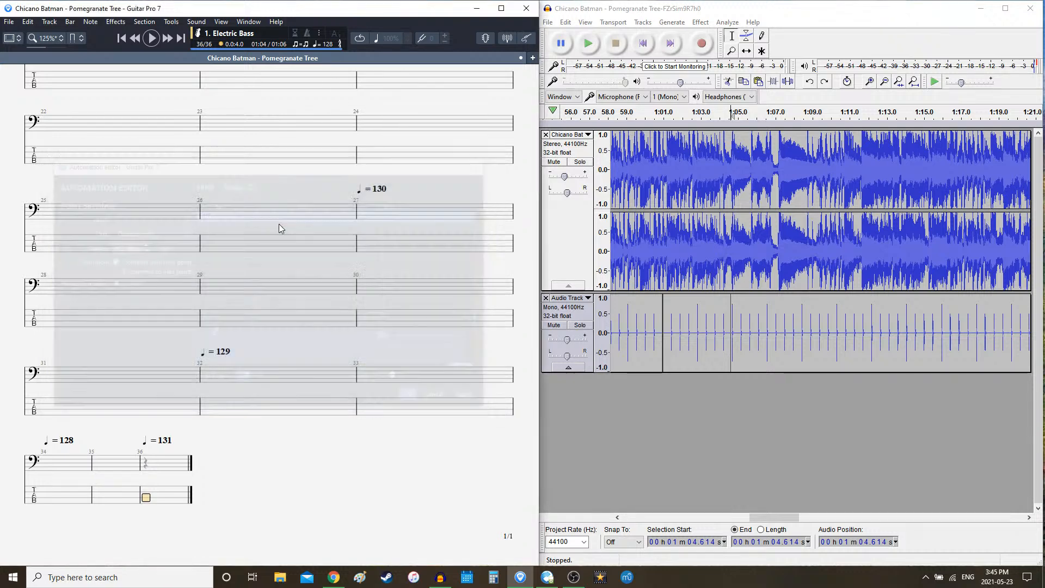
- In Audacity, replace the 16-measure click clip starting at 1:00.961 with 2 measures of 4 beats at 128 bpm
double_click(824, 342)
key(Delete)
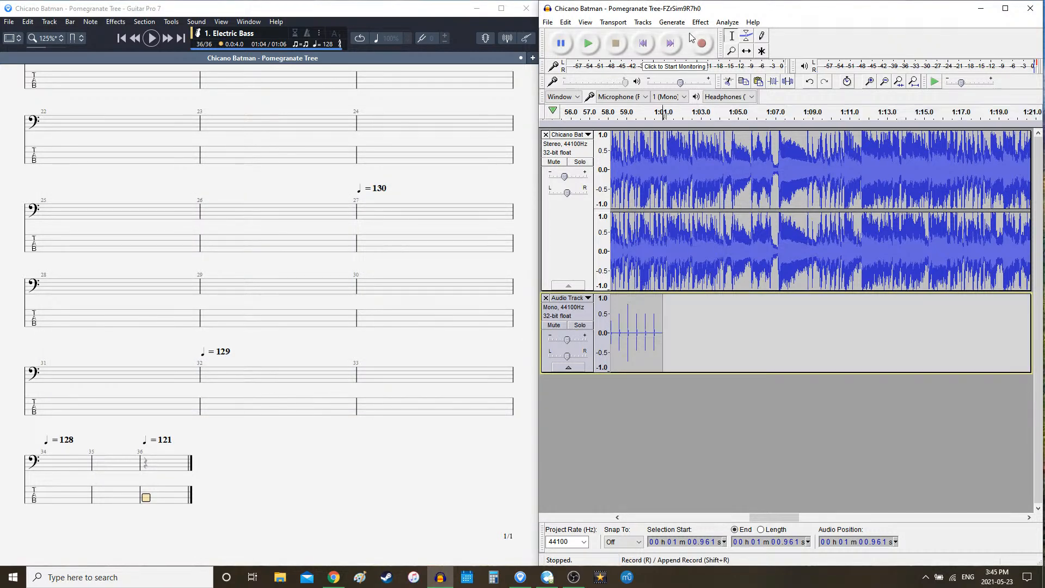
click(671, 22)
click(724, 130)
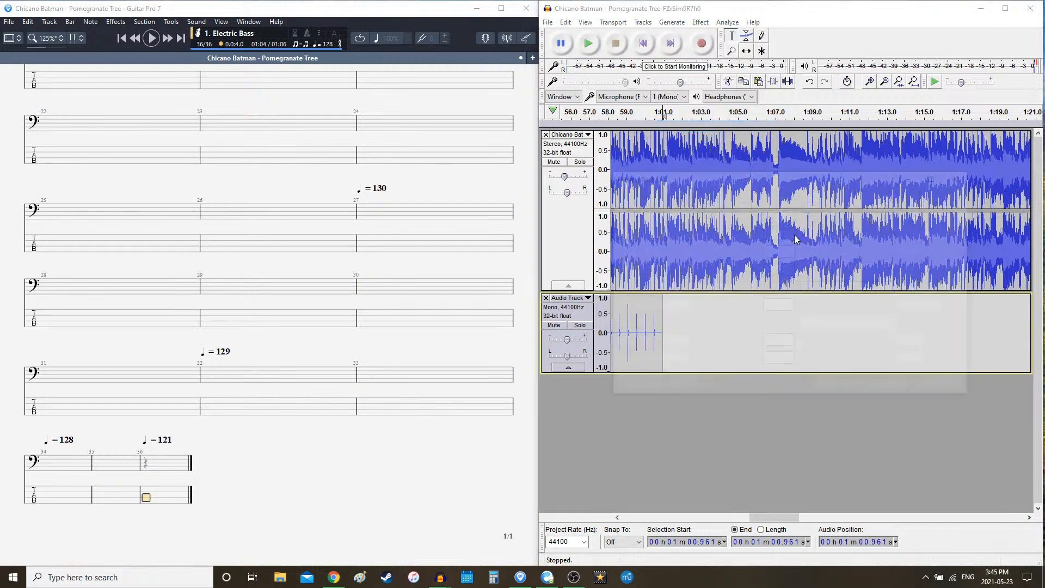
double_click(778, 269)
text(28.0)
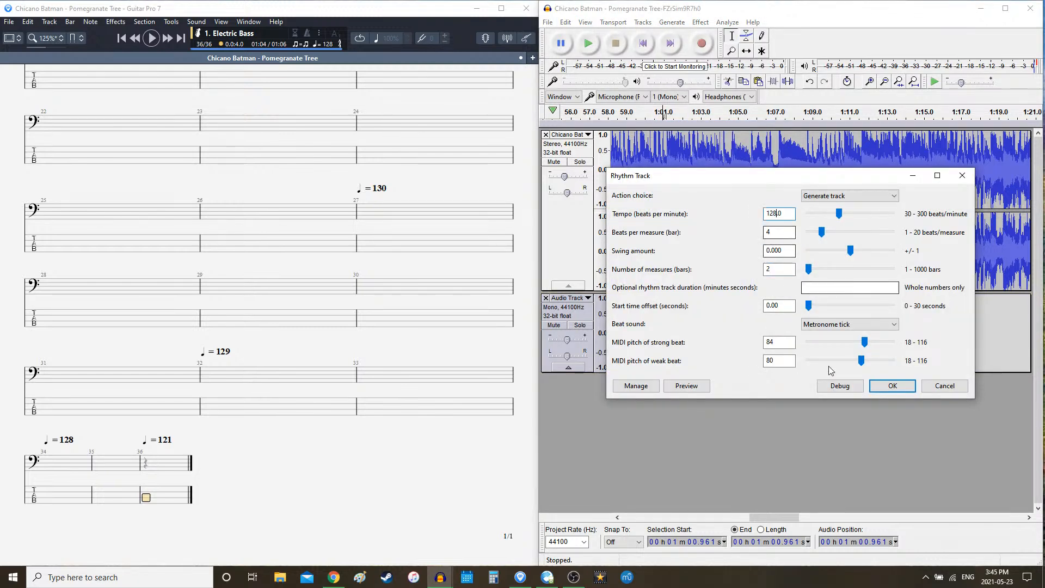
click(892, 385)
- Generate 16 measures of 4 beats at 121 bpm from 1:04.711 and play them against the song
click(732, 319)
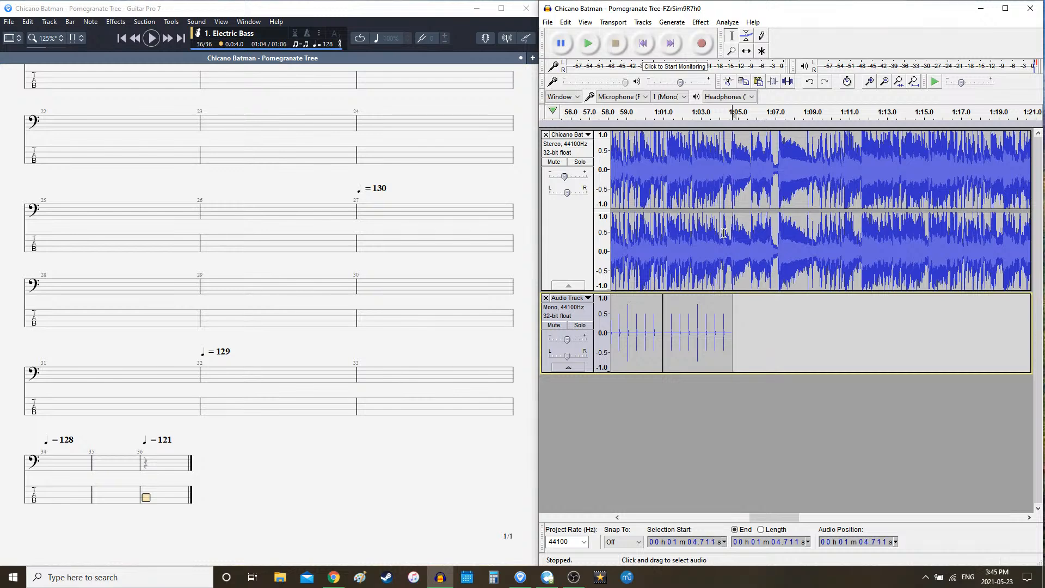
click(671, 22)
click(706, 126)
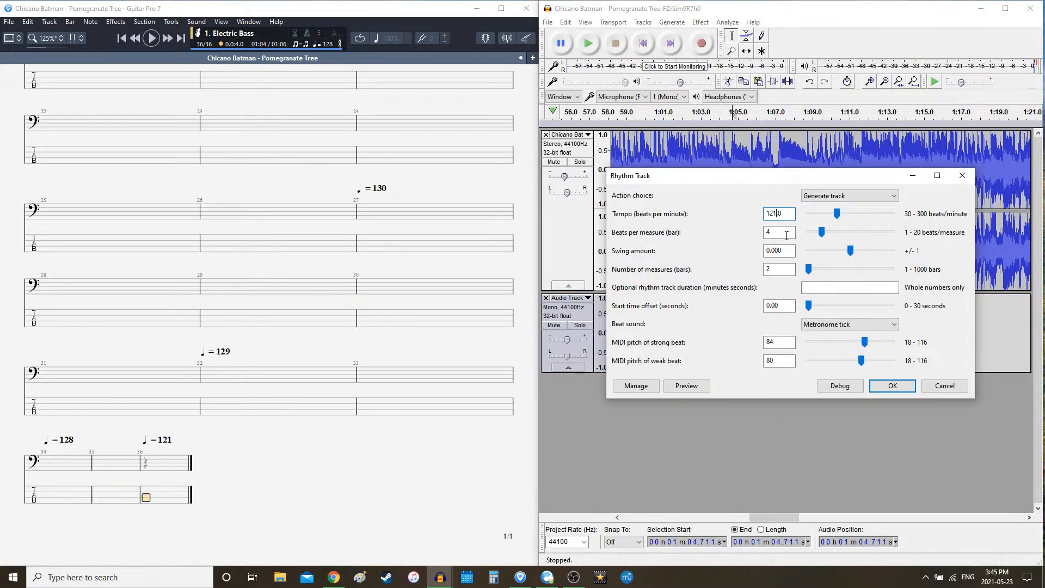
key(Tab)
key(Tab)
key(Tab)
key(Return)
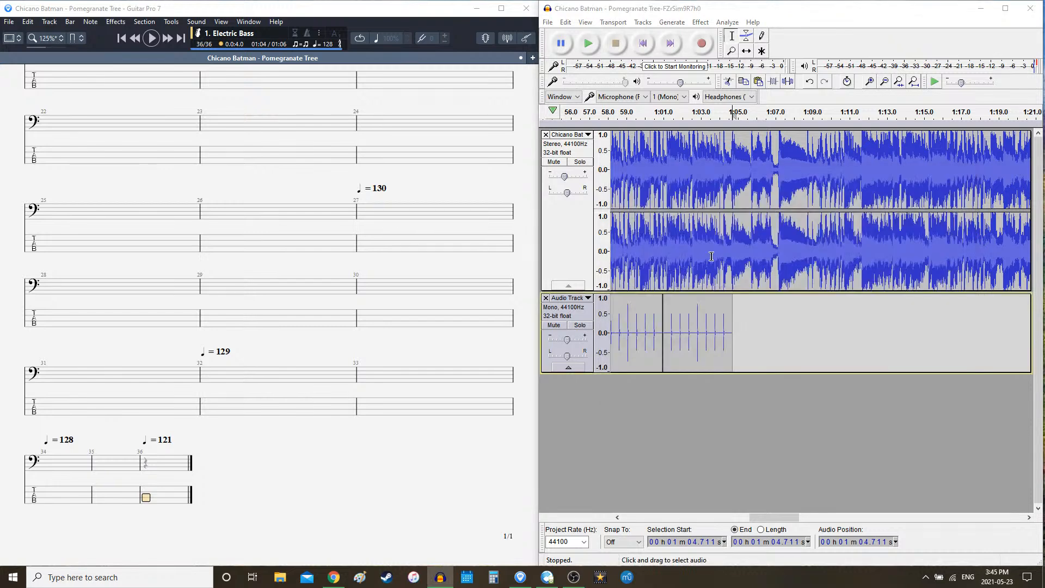
key(space)
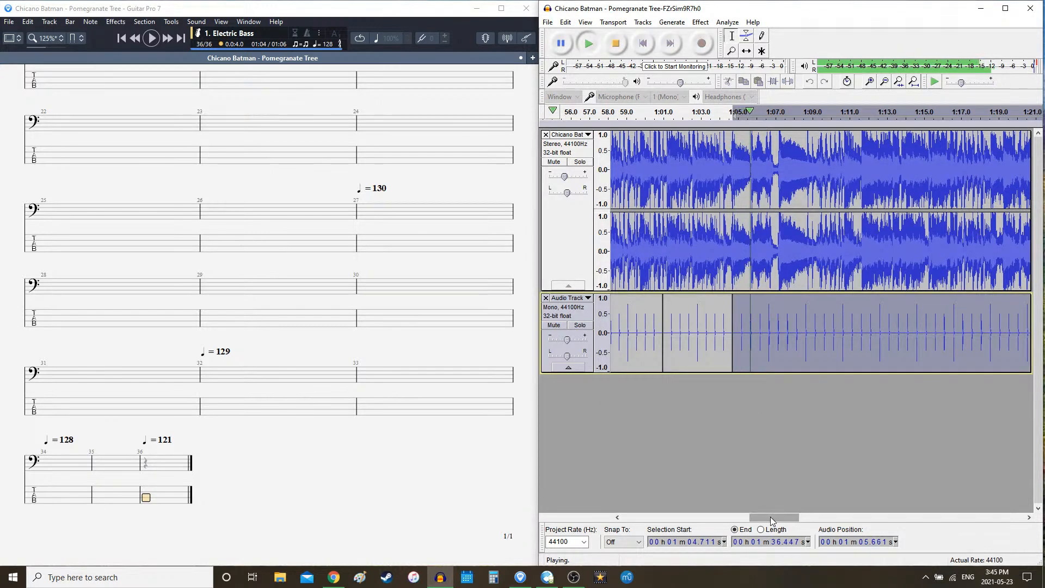
drag(769, 517, 779, 515)
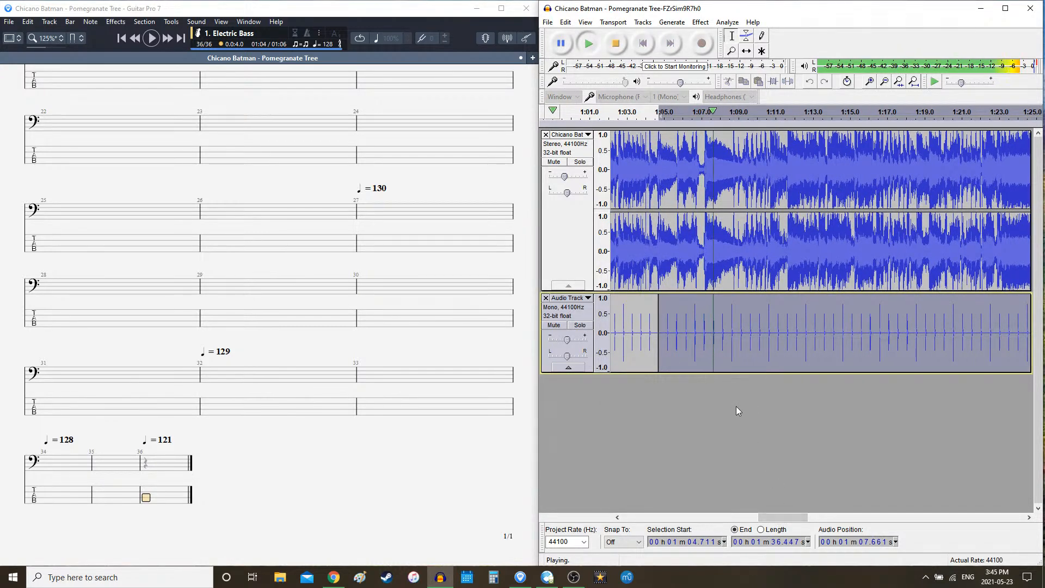
key(space)
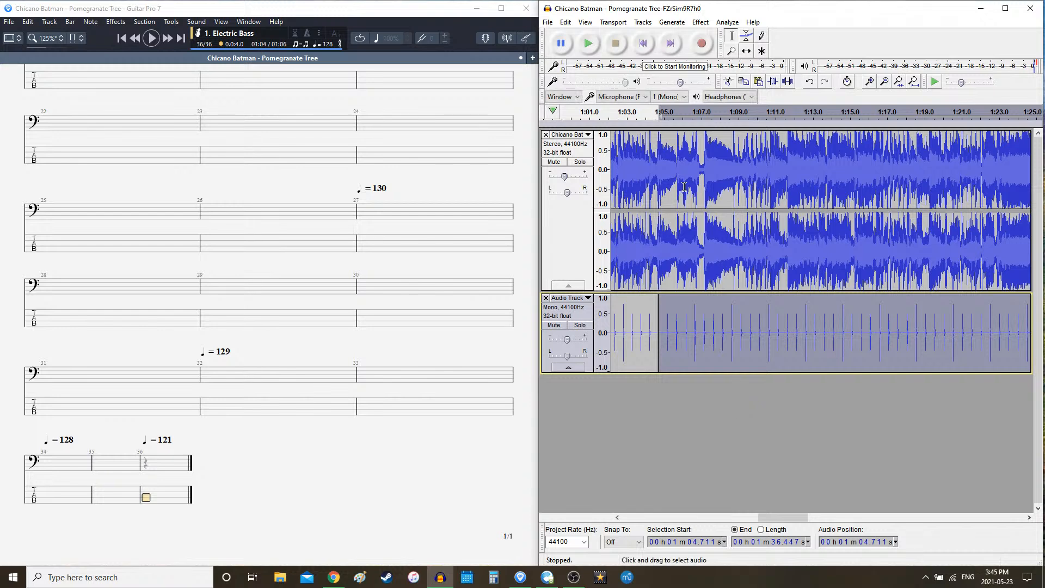
- Undo the 121 bpm click clip and generate 16 measures of 4 beats at 118 bpm from 1:04.711 instead
key(ctrl+z)
click(671, 22)
click(696, 126)
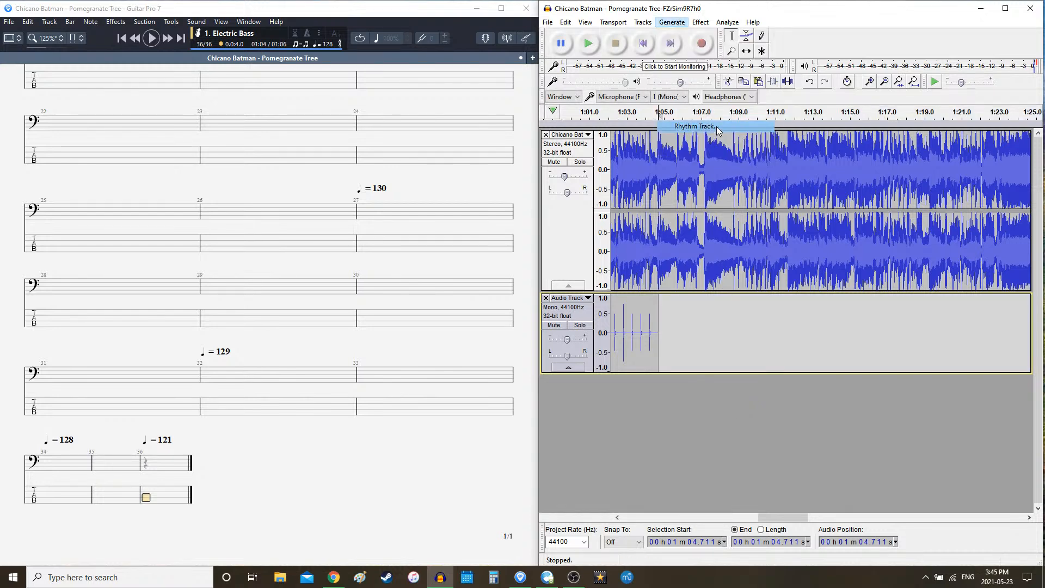
click(771, 215)
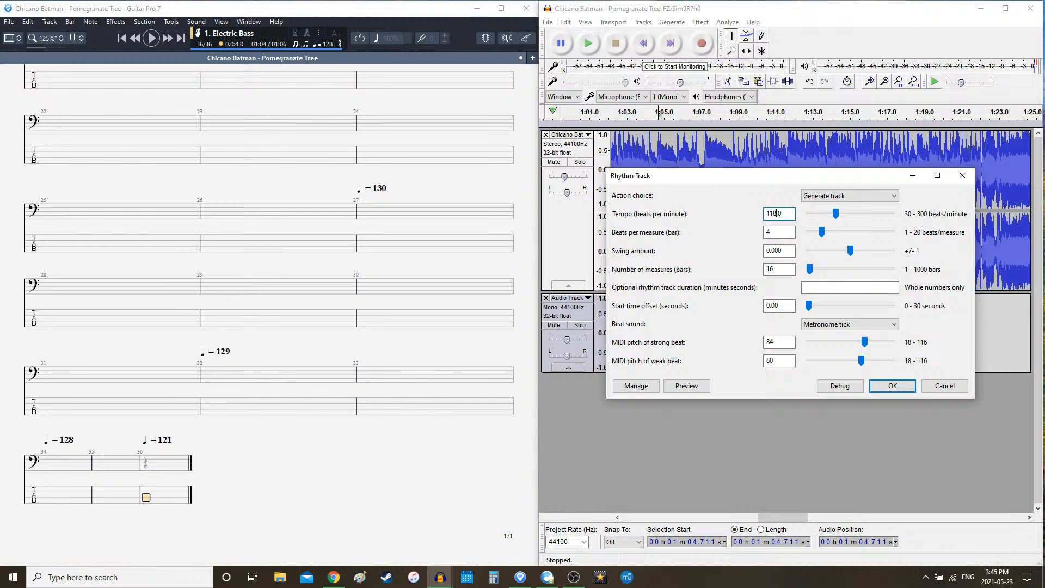
key(Return)
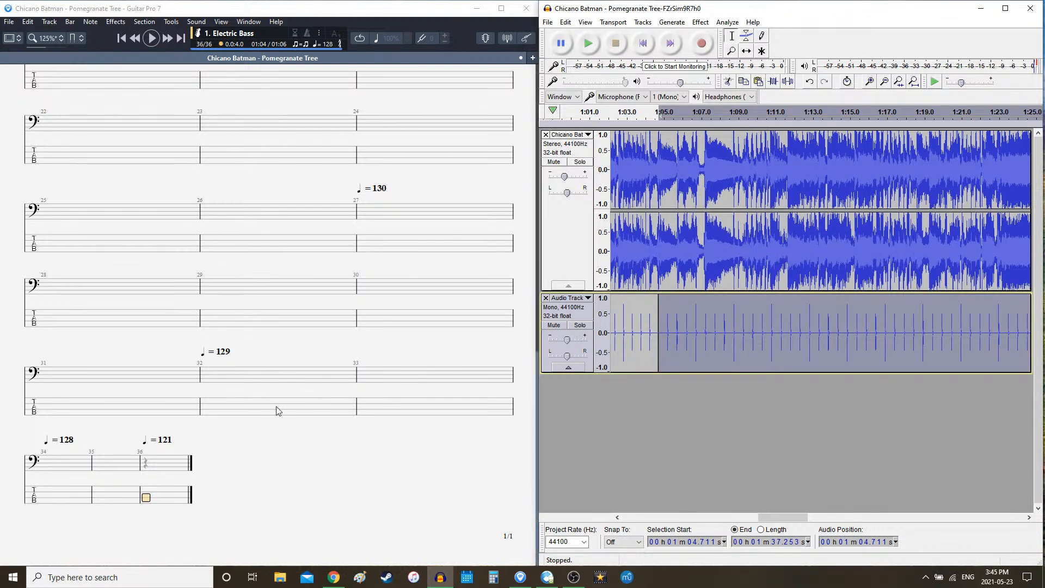
- Switch to Guitar Pro and set the tempo at bar 36 to 118 bpm
click(161, 516)
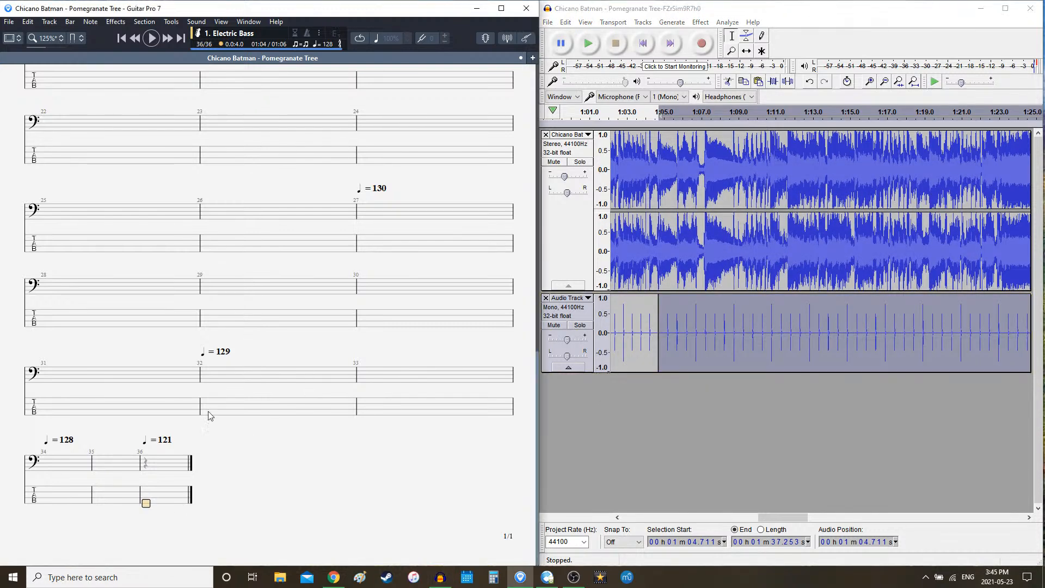
click(328, 45)
key(Down)
key(Down)
key(Down)
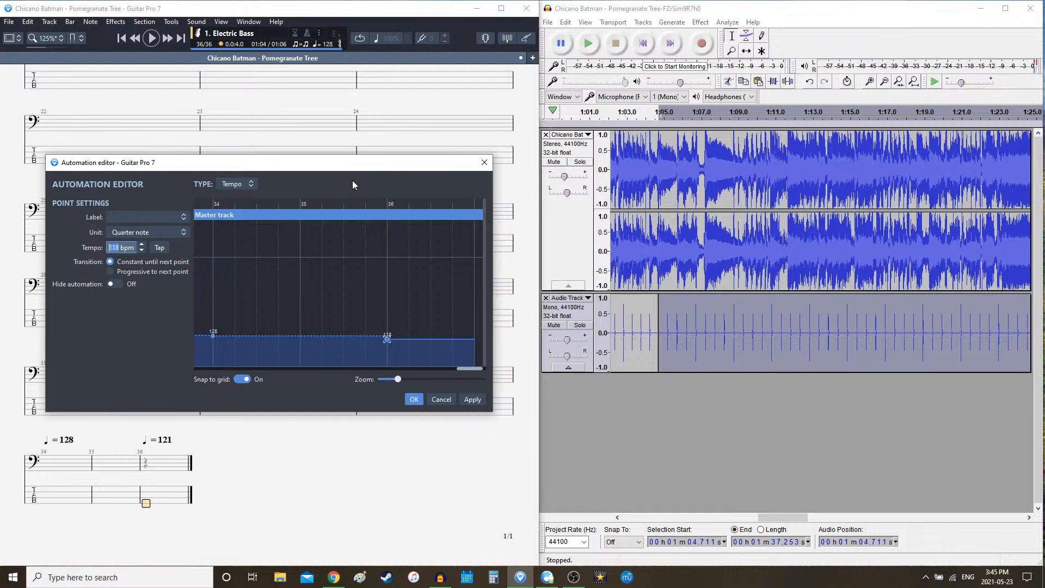
click(412, 400)
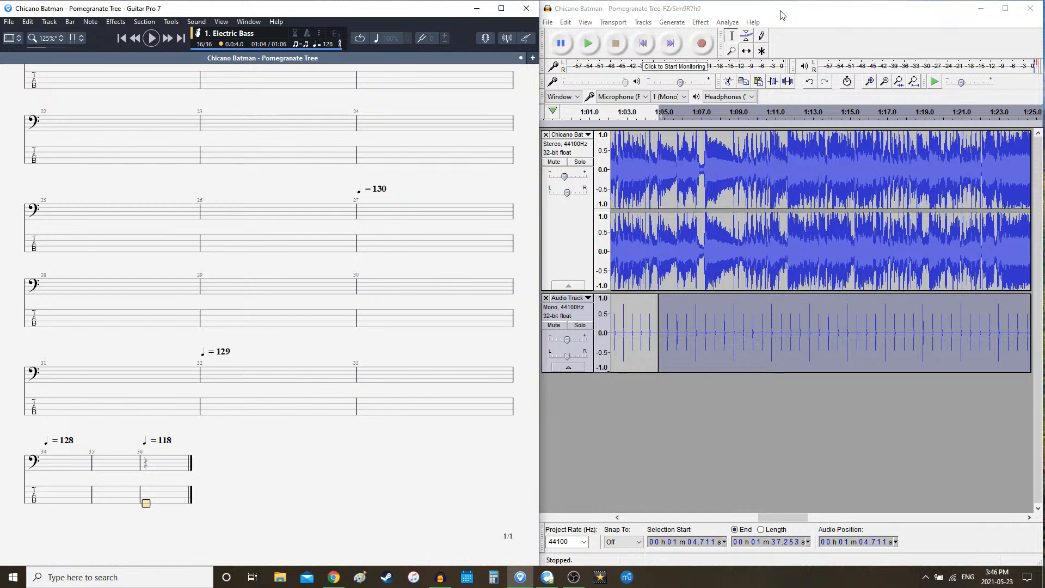
- In Audacity, play the 118 bpm clicks against the song from 1:04.711, then place the cursor at 1:08.680 on the click track
click(668, 11)
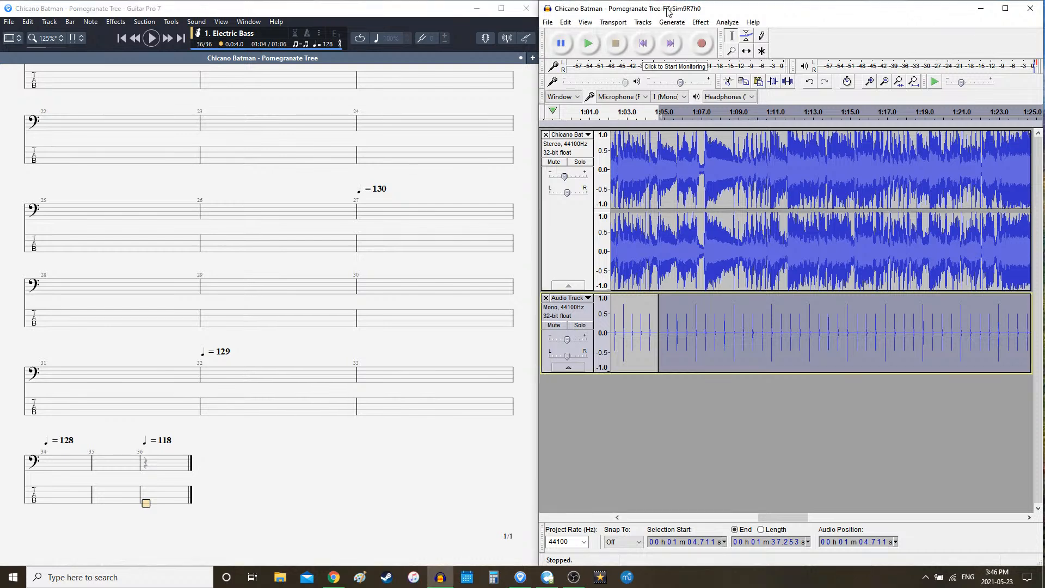
drag(769, 519, 774, 519)
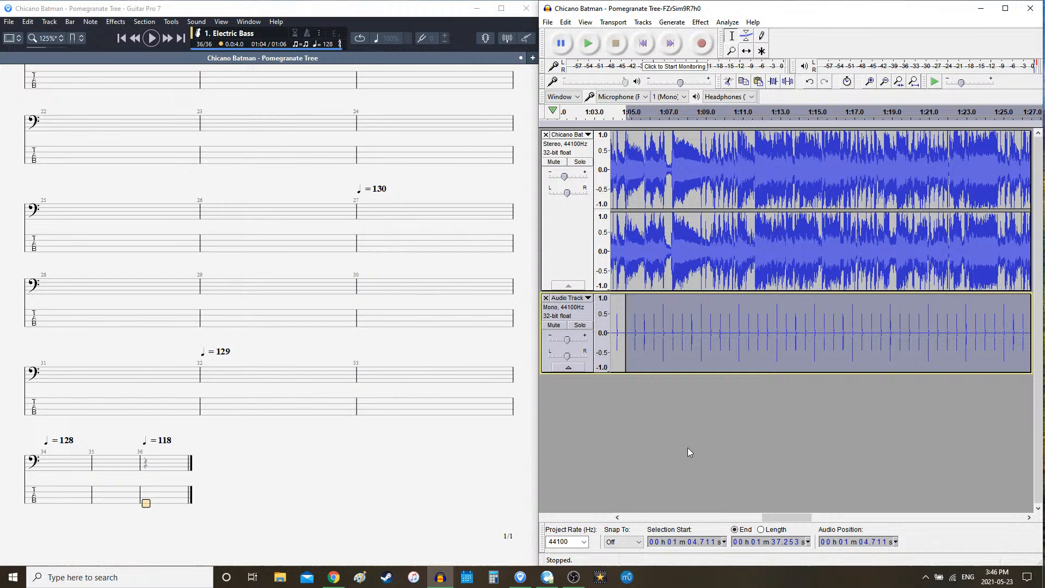
key(space)
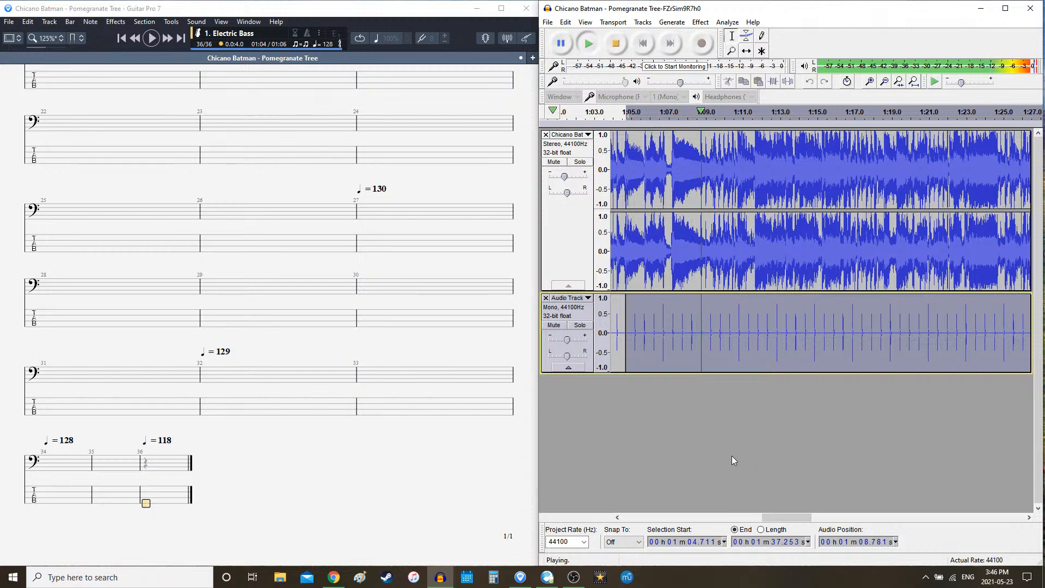
key(space)
key(space)
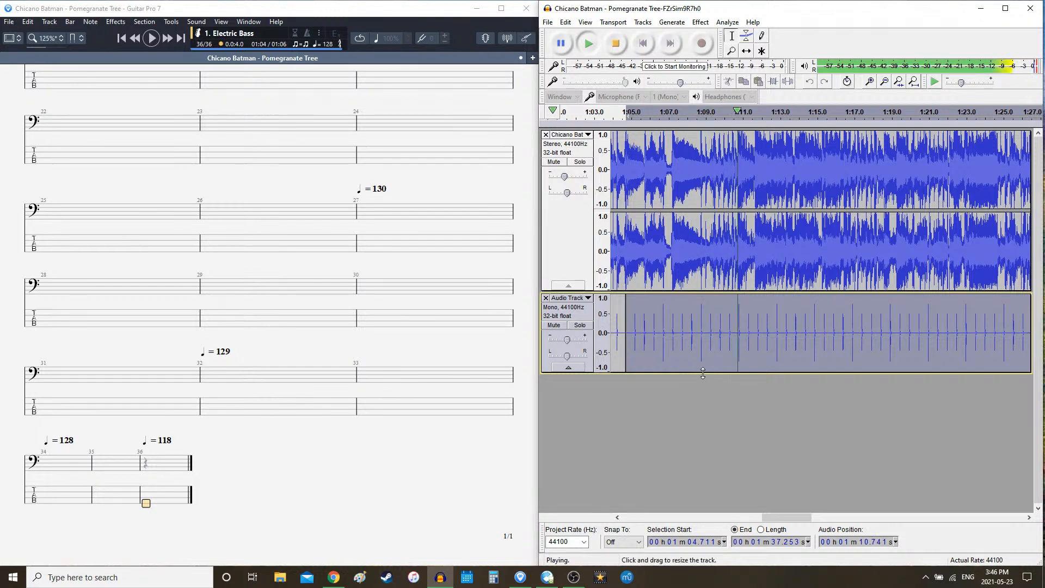
key(space)
click(700, 333)
- In Guitar Pro, add empty bars 37 and 38 after bar 36
click(166, 497)
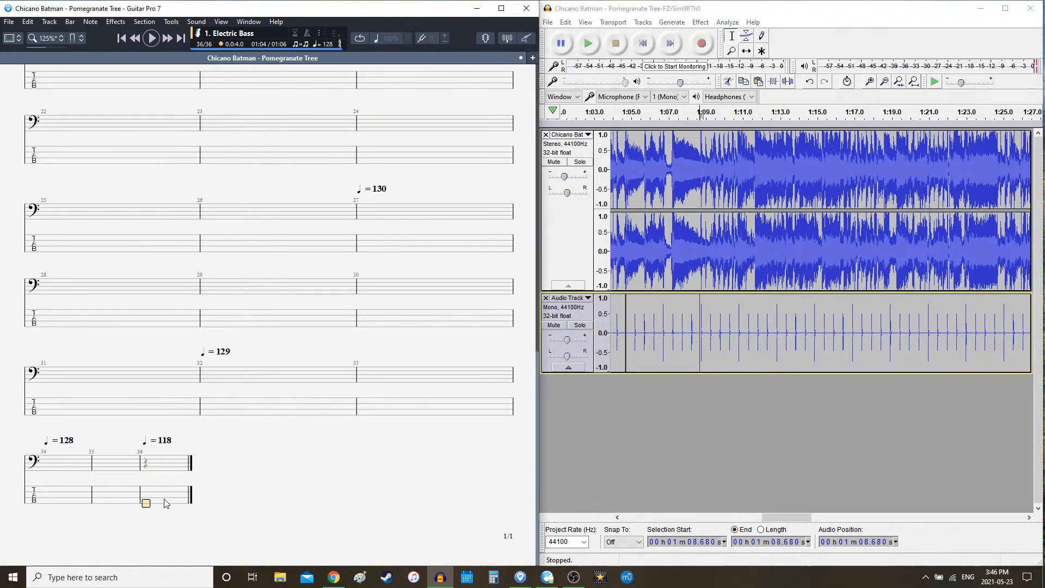
key(Right)
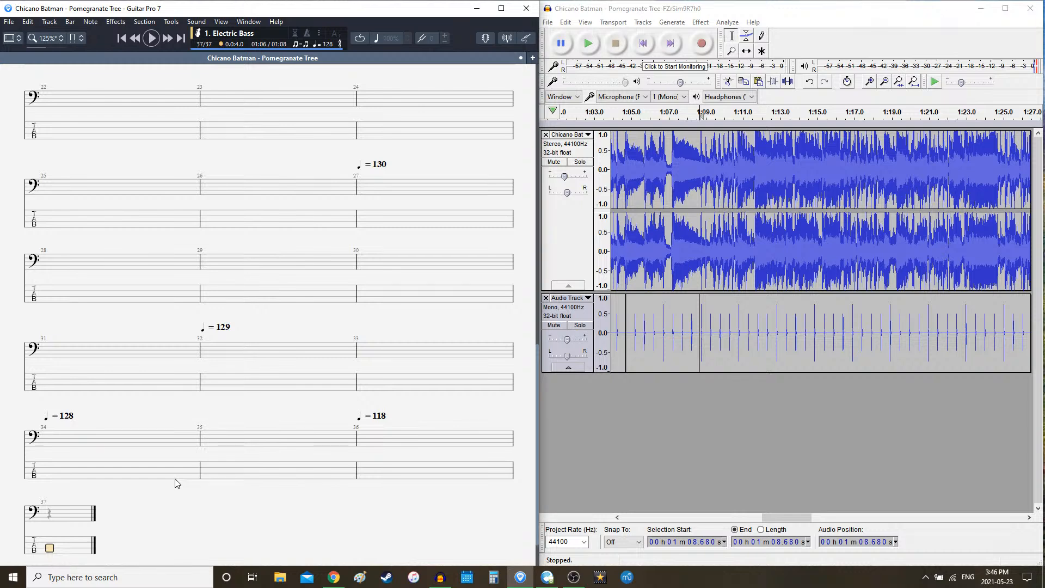
key(Right)
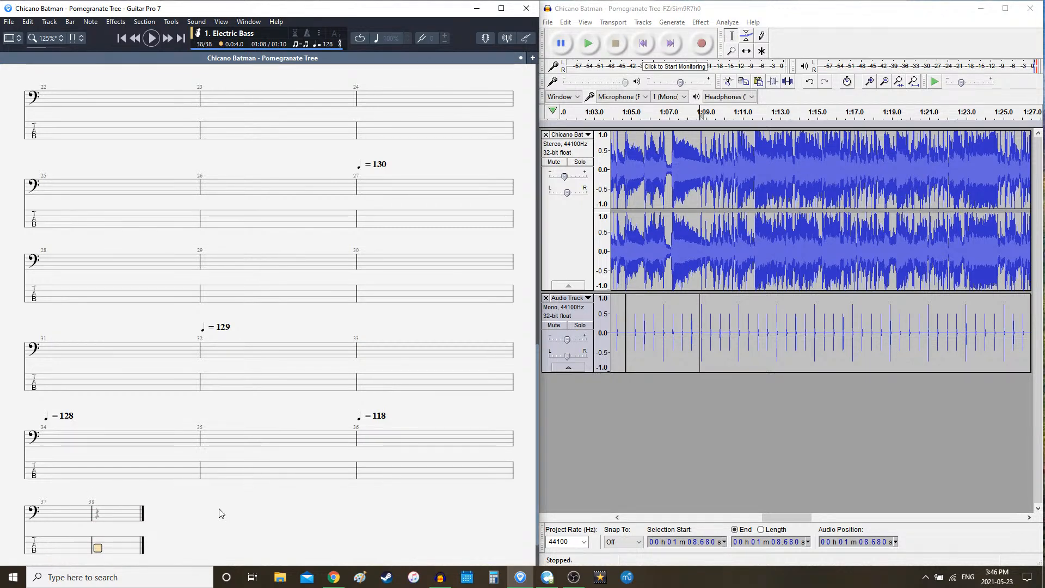
scroll(327, 510, down, 2)
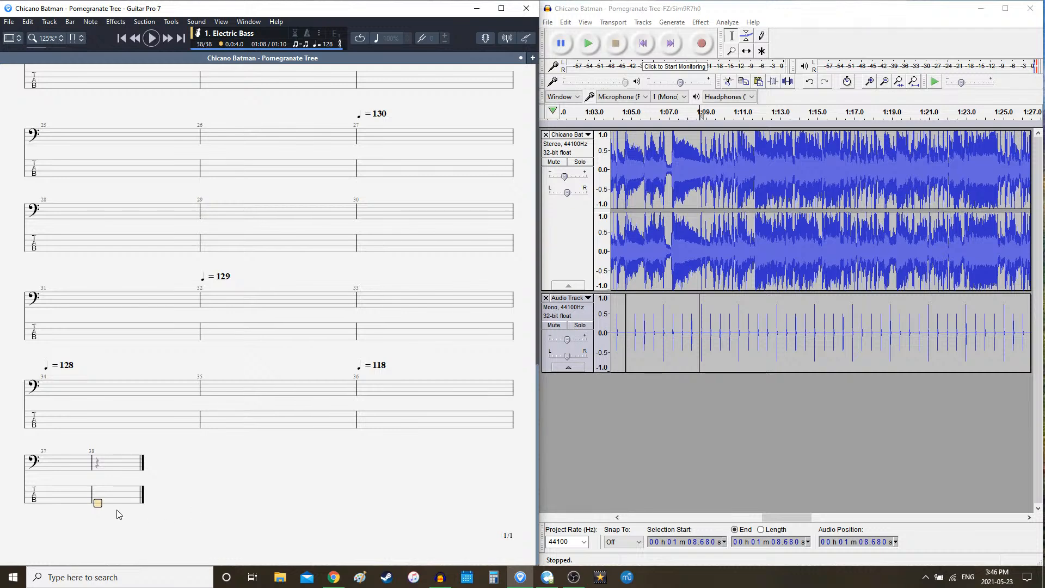
- In Audacity, play the song with the click track from 1:08.680 to check the tempo there
click(789, 15)
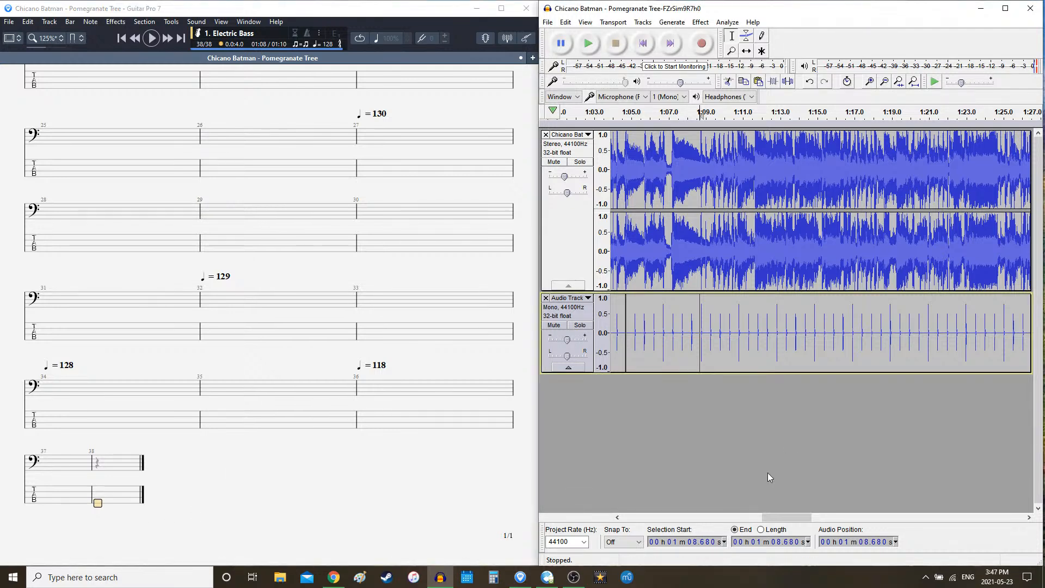
key(space)
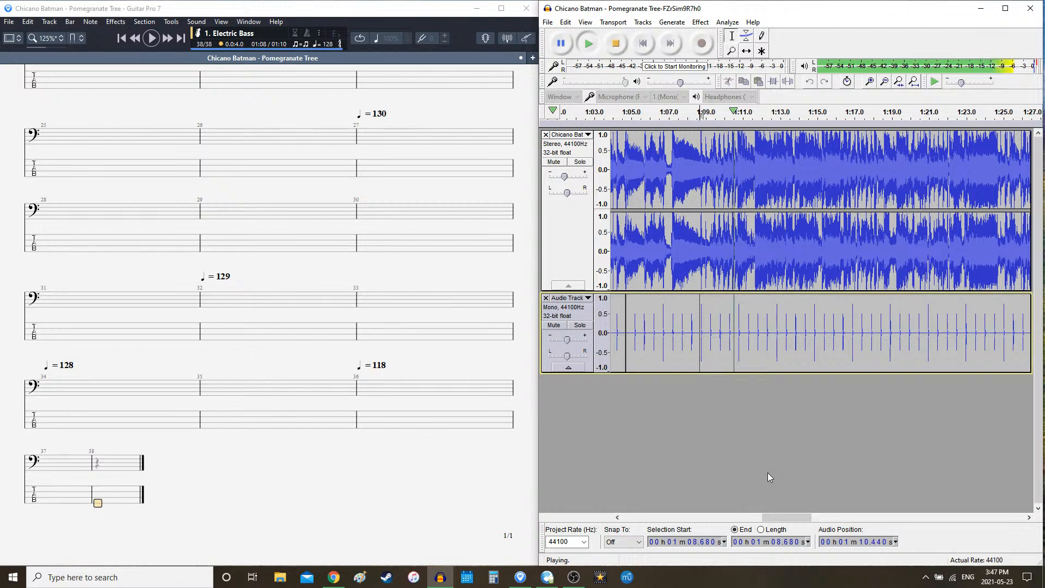
key(space)
- In Guitar Pro, set the tempo at bar 38 to 123 bpm
click(102, 506)
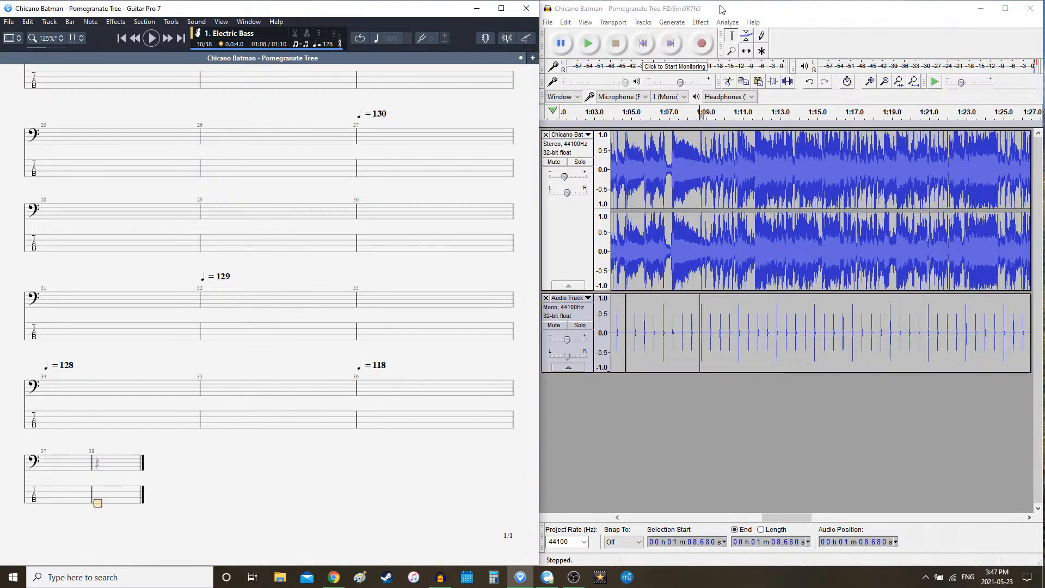
click(329, 45)
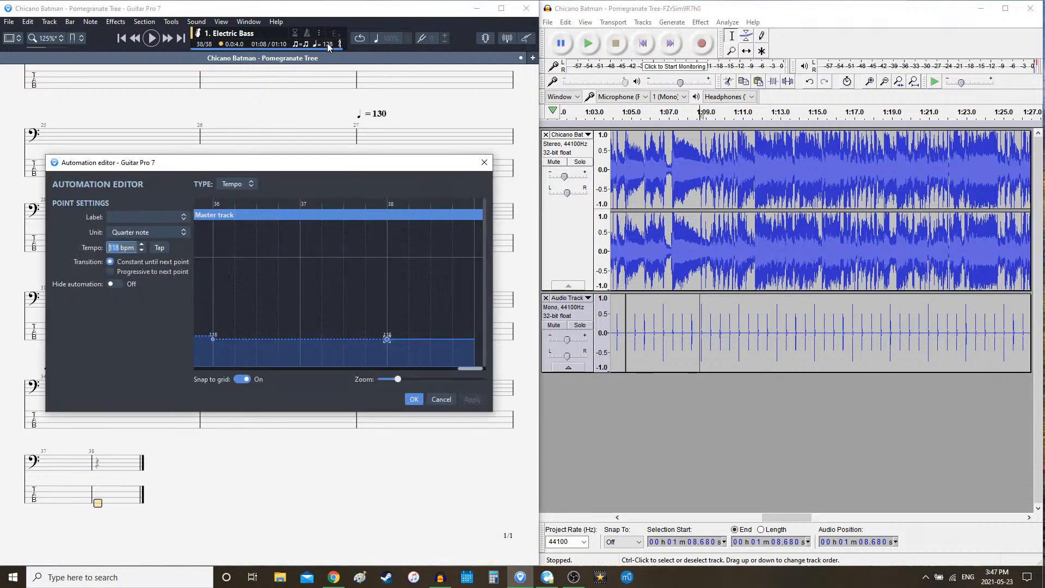
key(Up)
key(Up)
key(Up)
key(Up)
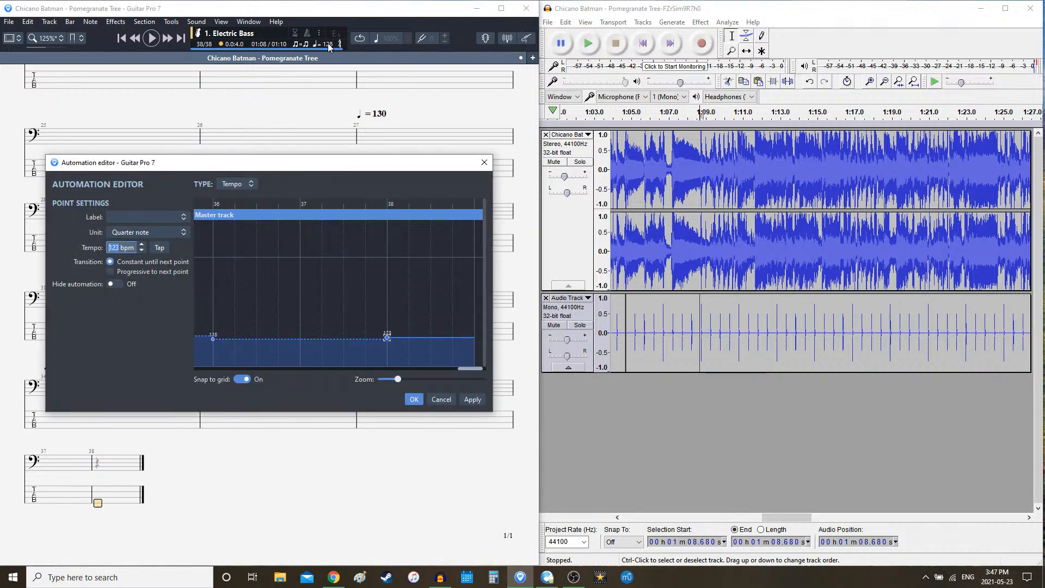
key(Return)
- In Audacity, delete the 118 bpm click clip that starts at 1:04.711
double_click(765, 336)
key(Delete)
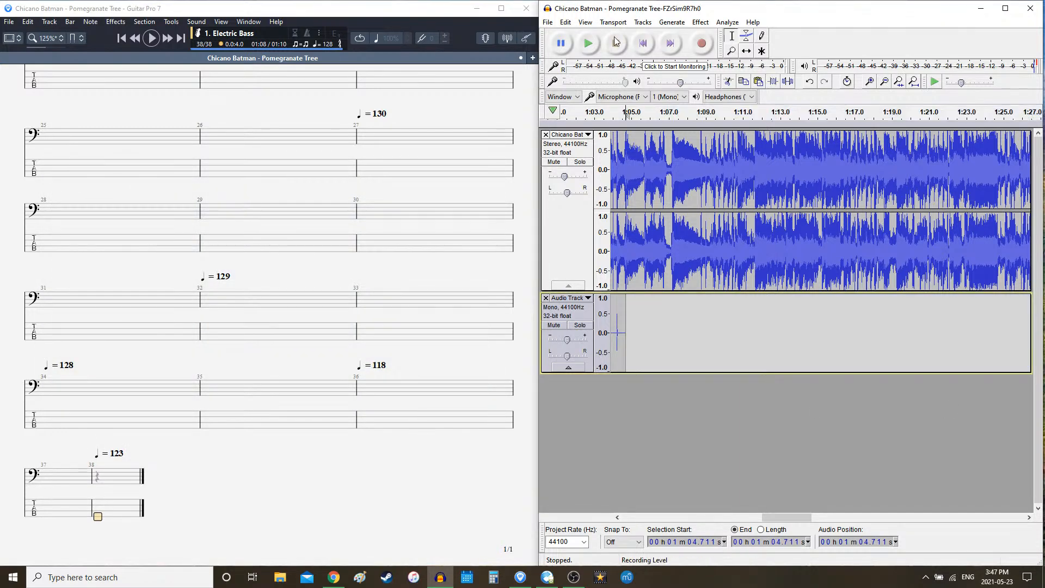
- Generate a two-bar rhythm track at 118 BPM on the click track, starting at 1:04.711
click(672, 22)
click(691, 151)
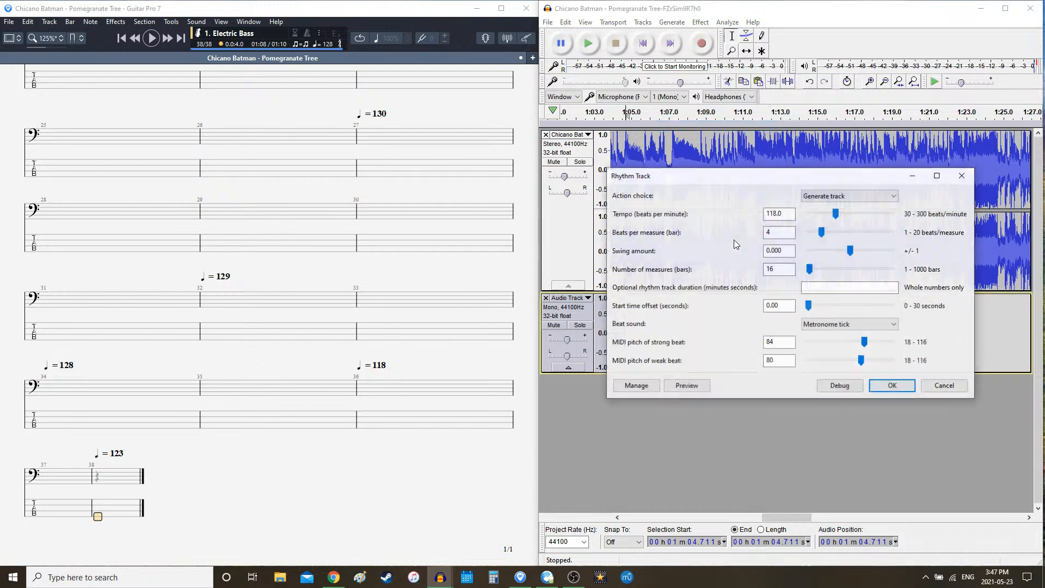
key(Tab)
key(Tab)
text(2)
key(Return)
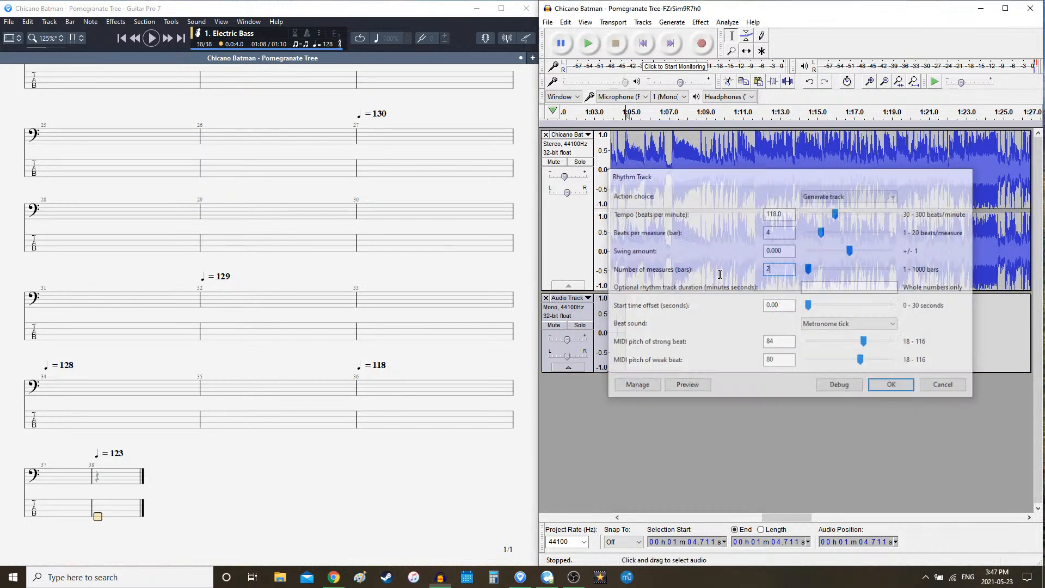
- Generate a 16-bar rhythm track at 123 BPM from the end of the clicks at 1:08.779 and audition it against the song
click(722, 314)
click(702, 316)
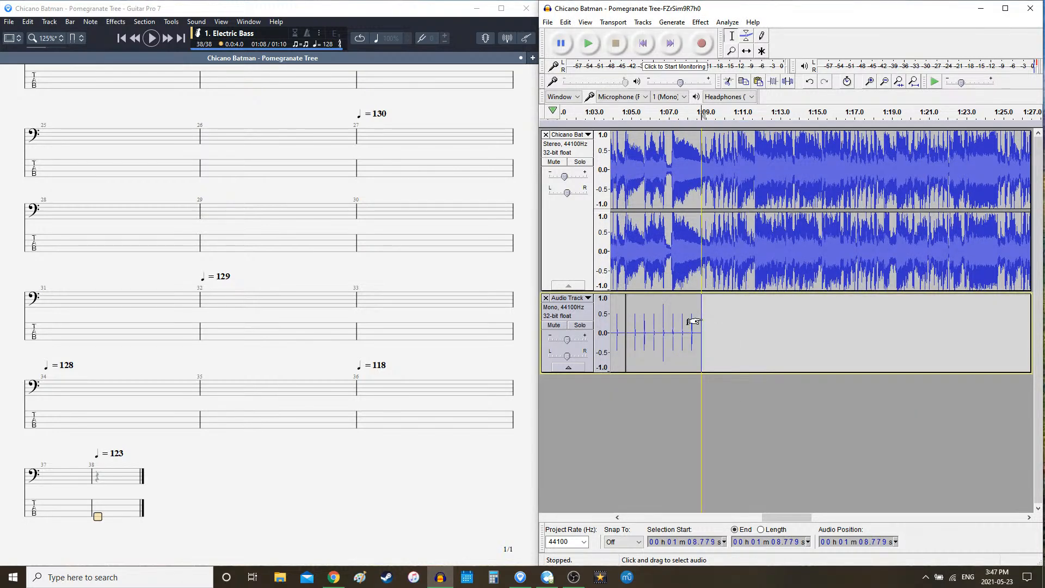
click(672, 22)
click(732, 126)
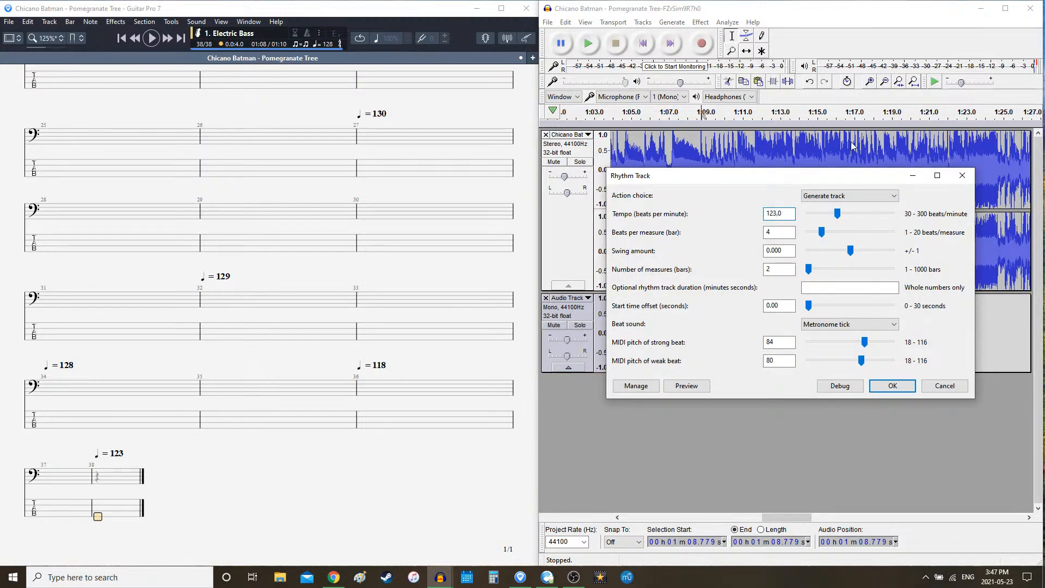
double_click(785, 268)
key(Return)
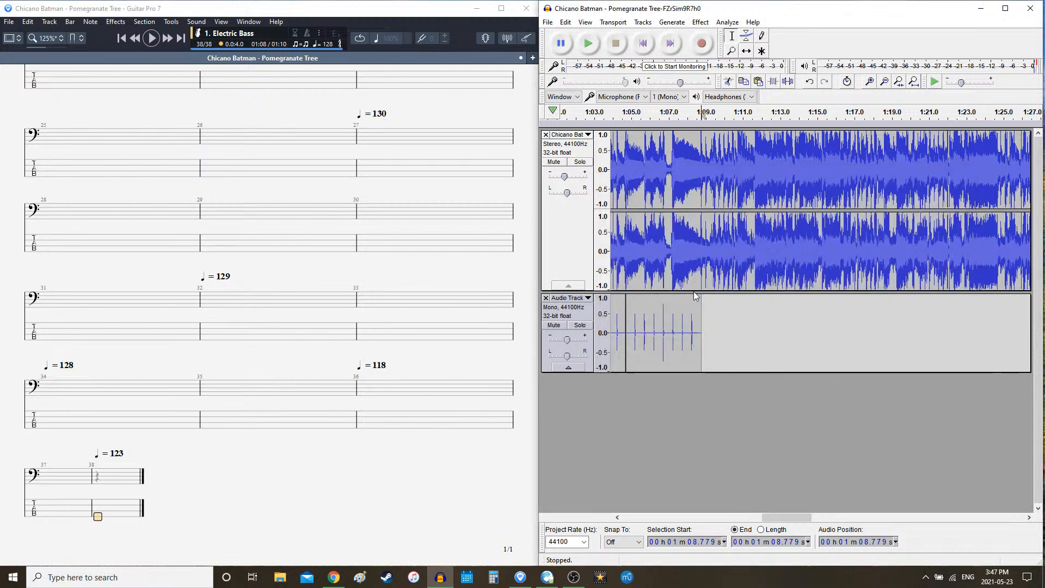
key(space)
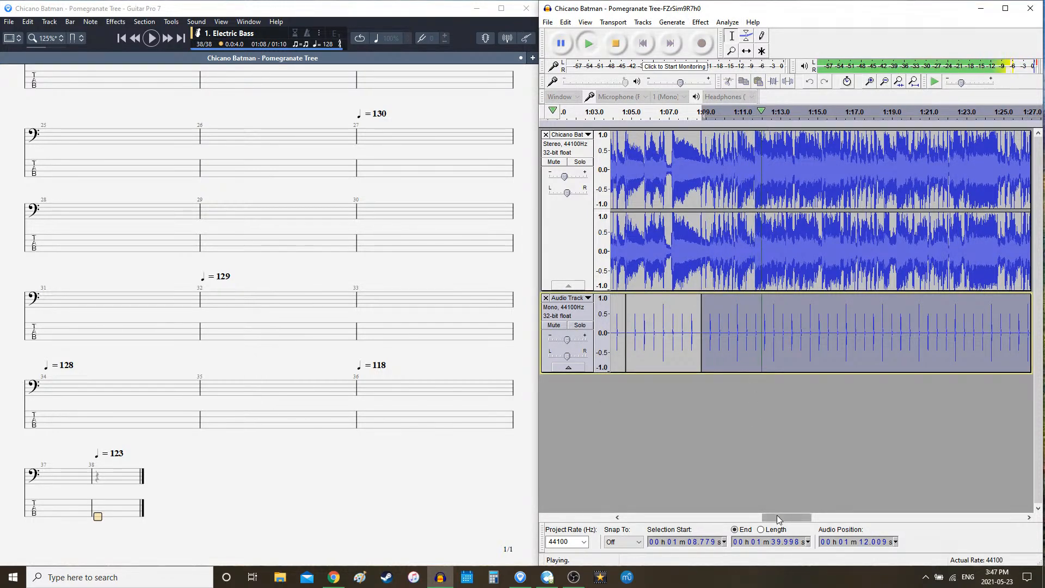
key(space)
- Replace the 16-bar click section after 1:08.779 with a rhythm track at 126 BPM
key(Delete)
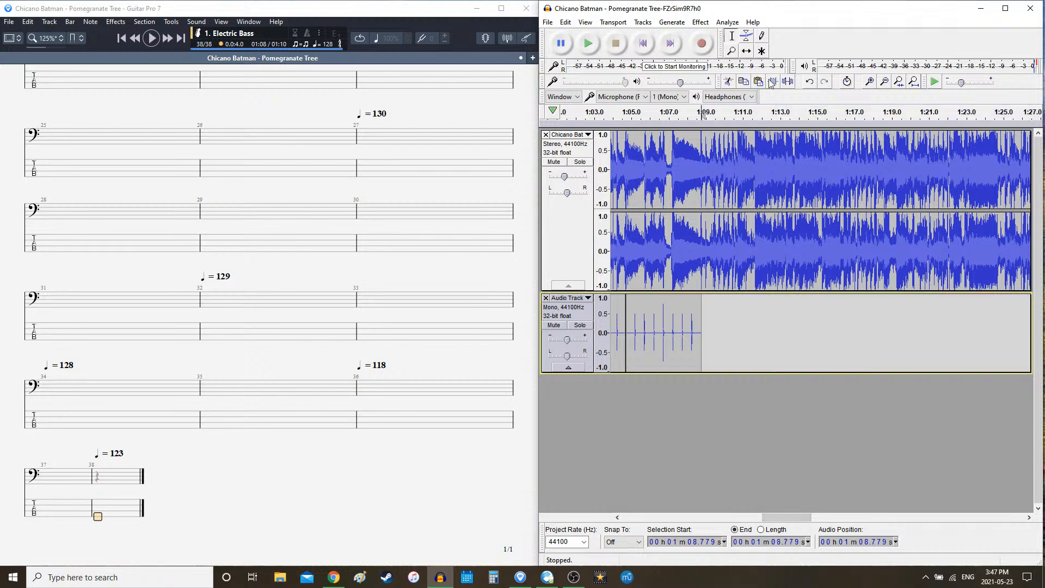
click(671, 22)
click(702, 125)
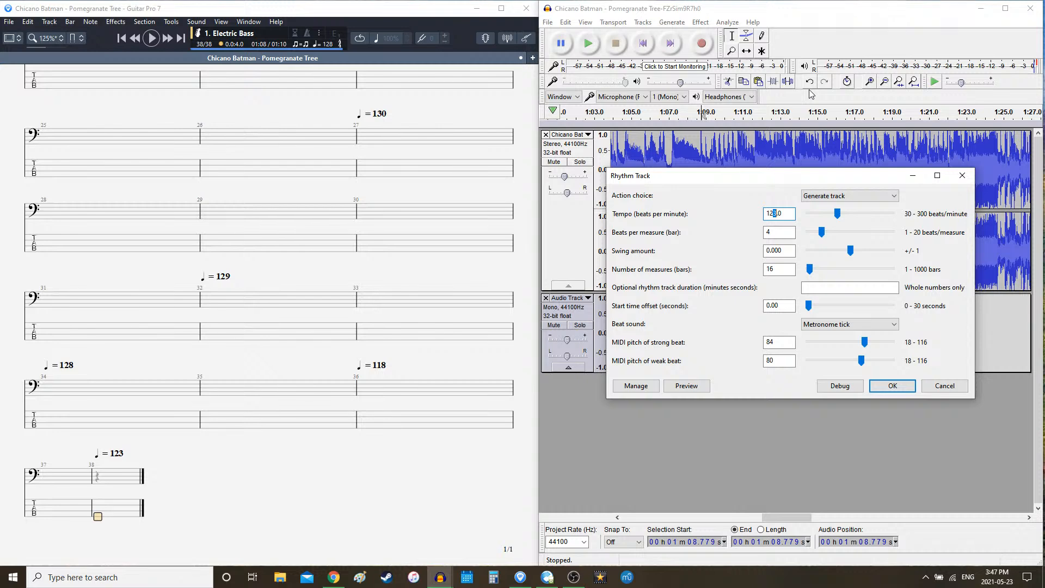
key(Return)
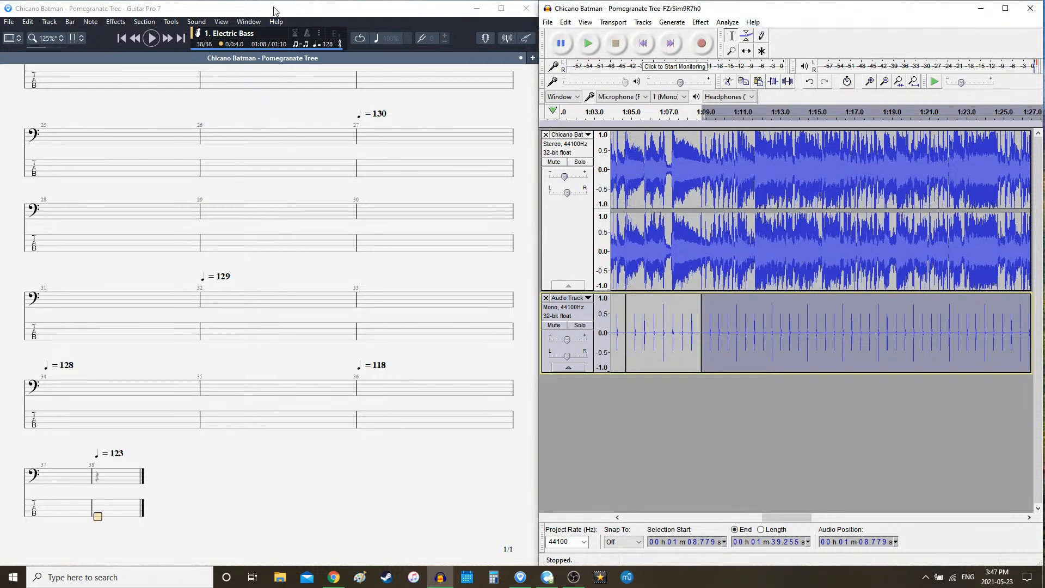
- Switch to Guitar Pro and set the tempo of bar 38 to 126 bpm
click(275, 11)
click(330, 45)
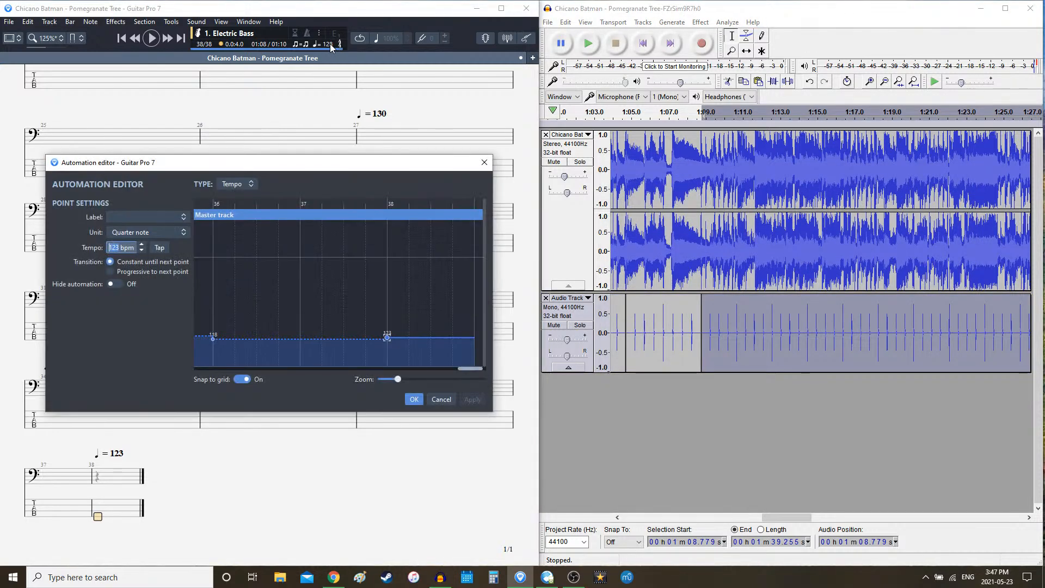
key(Return)
- Switch back to Audacity and audition the new click section against the song from 1:08.779
click(868, 472)
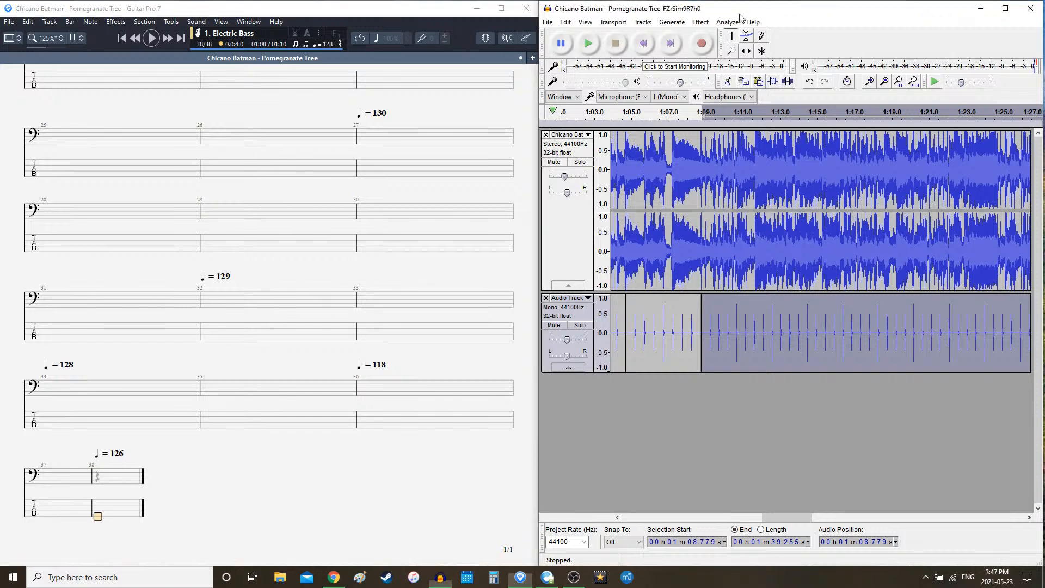
key(space)
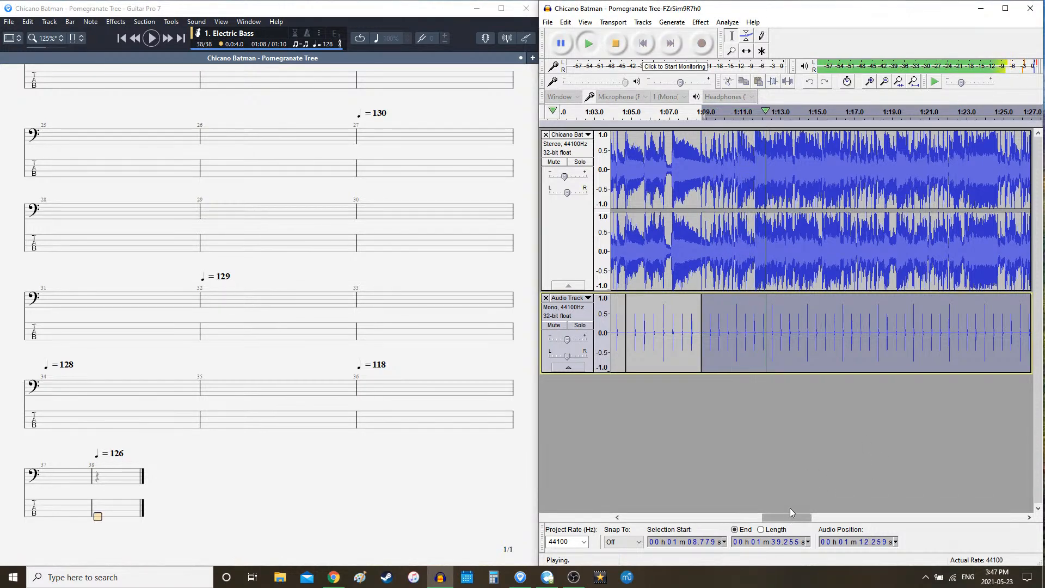
key(space)
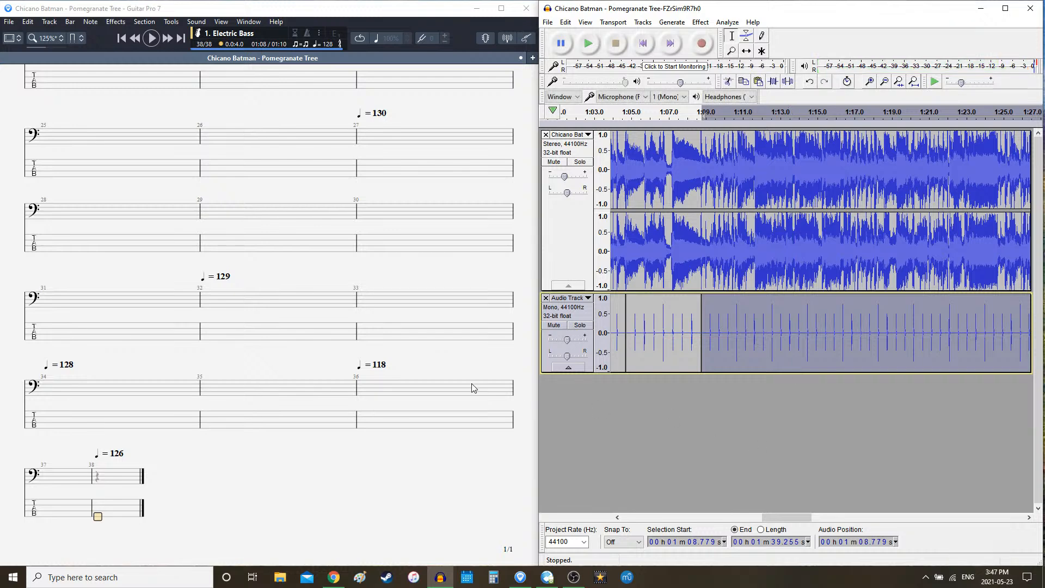
- Change the tempo of bar 38 to 125 bpm in Guitar Pro's automation editor
click(331, 45)
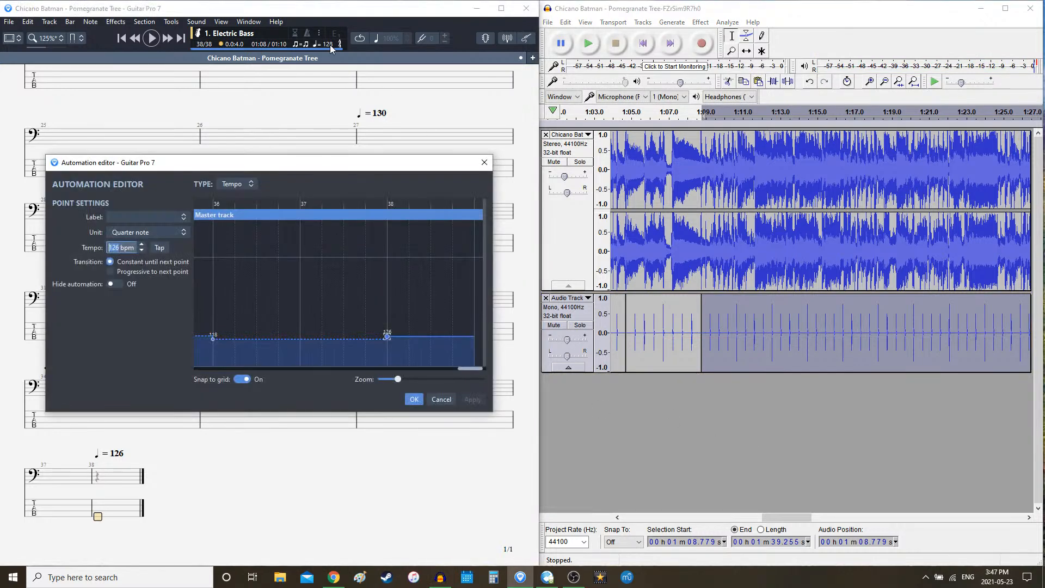
text(125)
key(Return)
- In Audacity, replace the click section after 1:08.779 with a 16-bar rhythm track at 125 BPM and audition it with the song
click(806, 12)
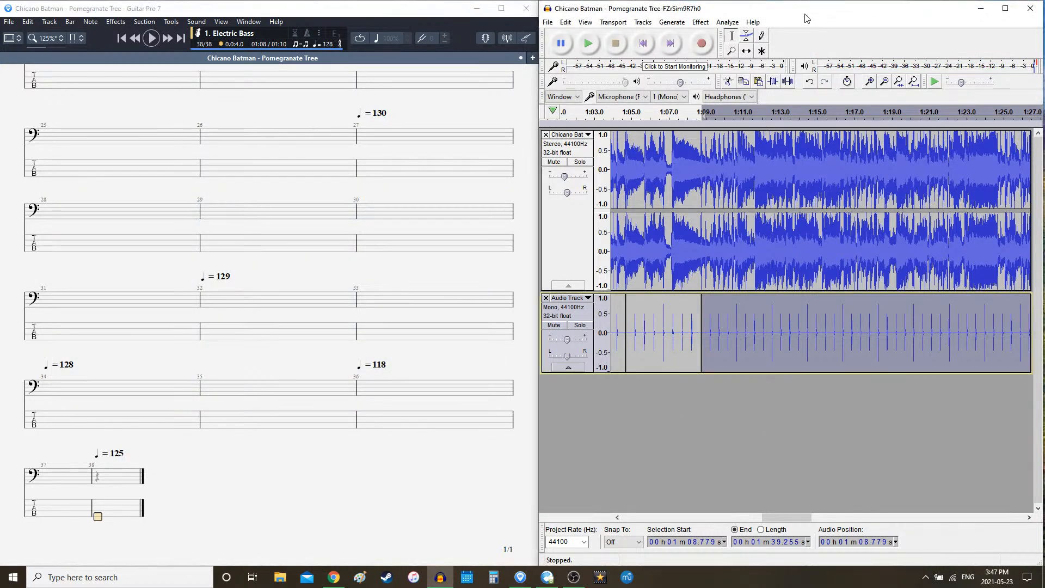
key(Delete)
click(671, 21)
click(702, 109)
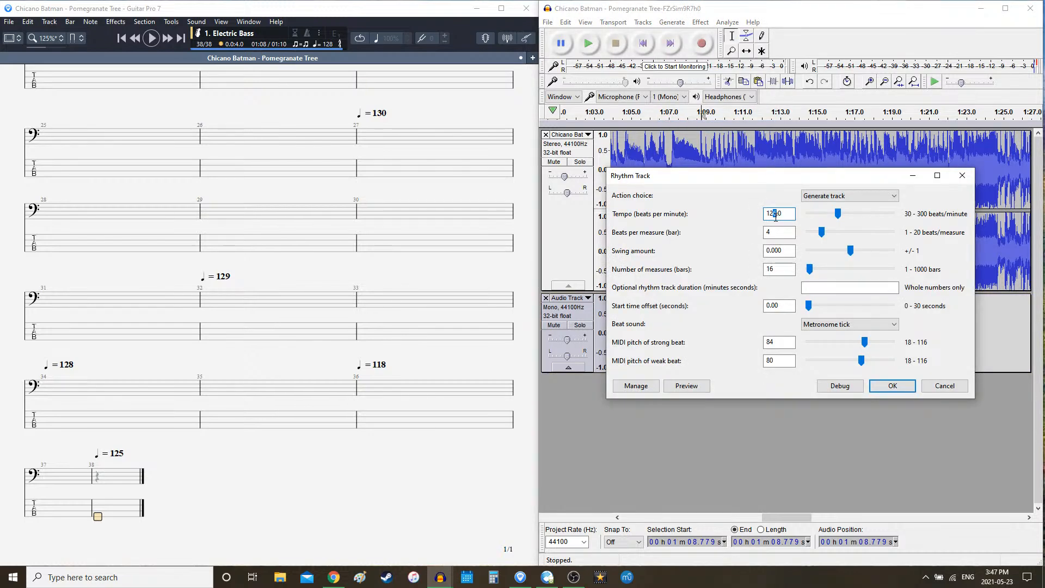
key(Return)
key(space)
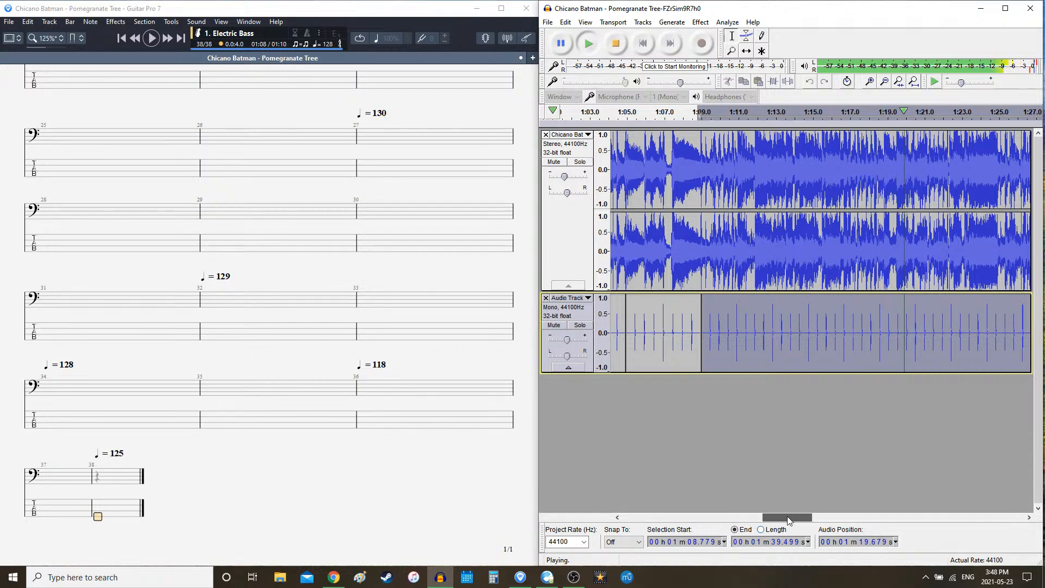
scroll(787, 520, right, 2)
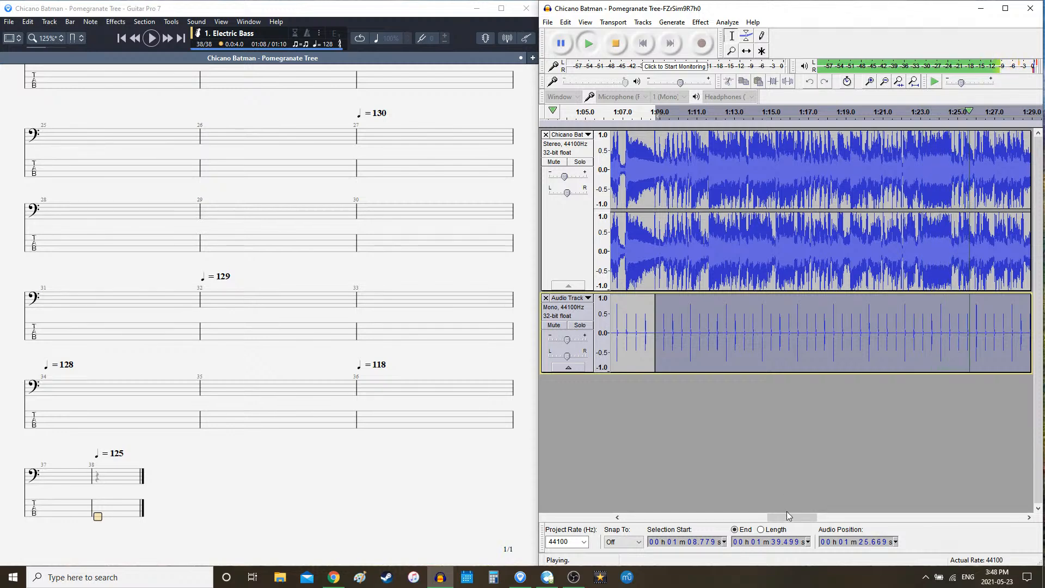
key(space)
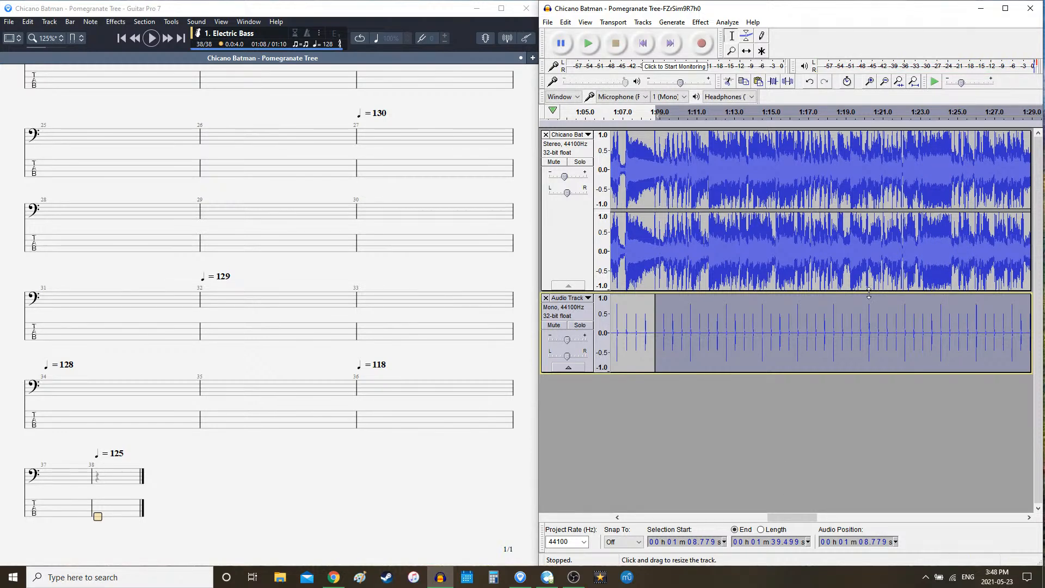
- Replay the clicks with the song from 1:08.779 and from 1:04.556, and delete the 16-bar click section after 1:08.779
key(space)
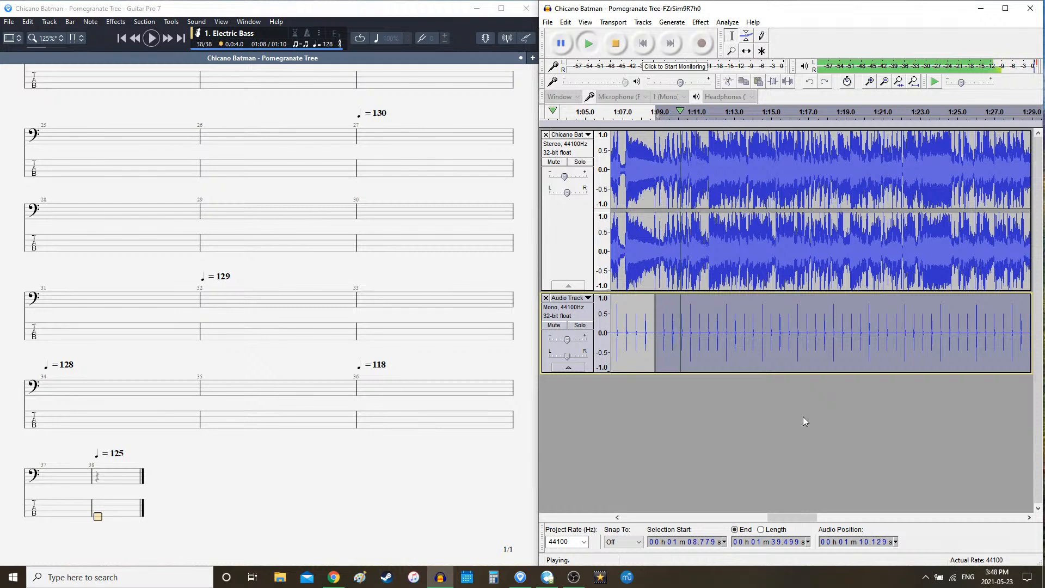
key(space)
drag(789, 517, 777, 522)
click(675, 255)
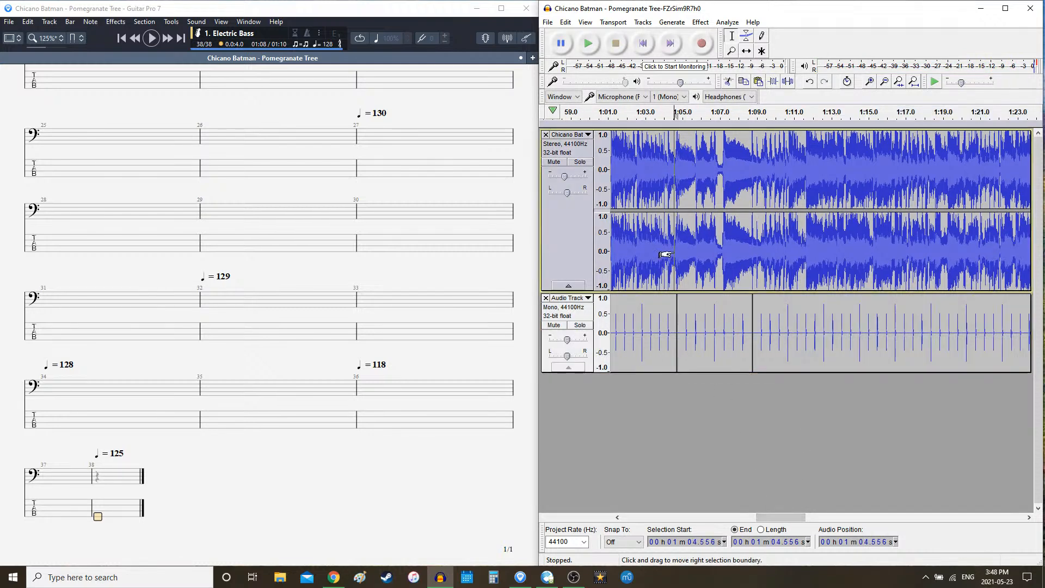
key(space)
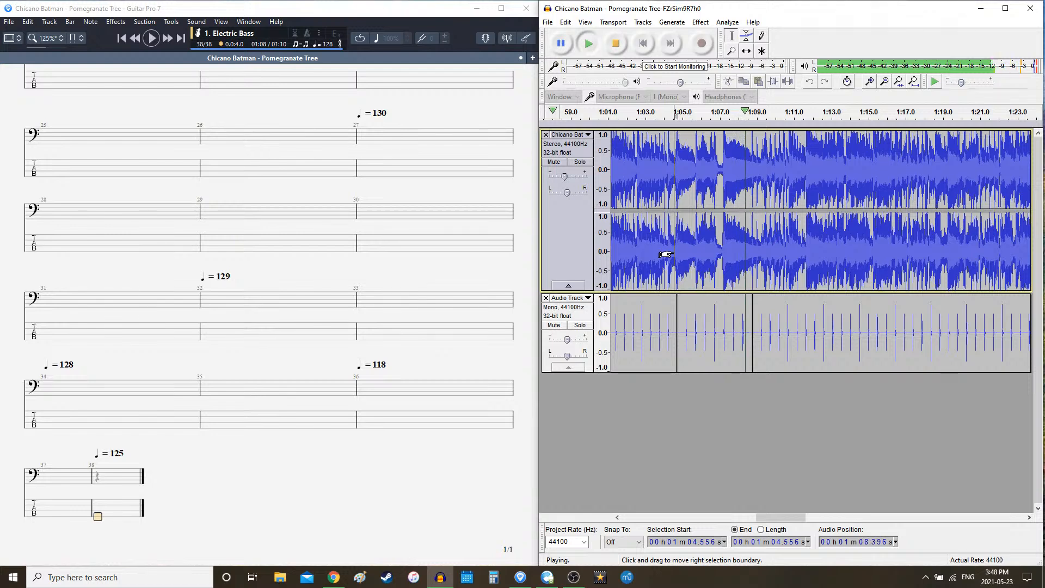
key(space)
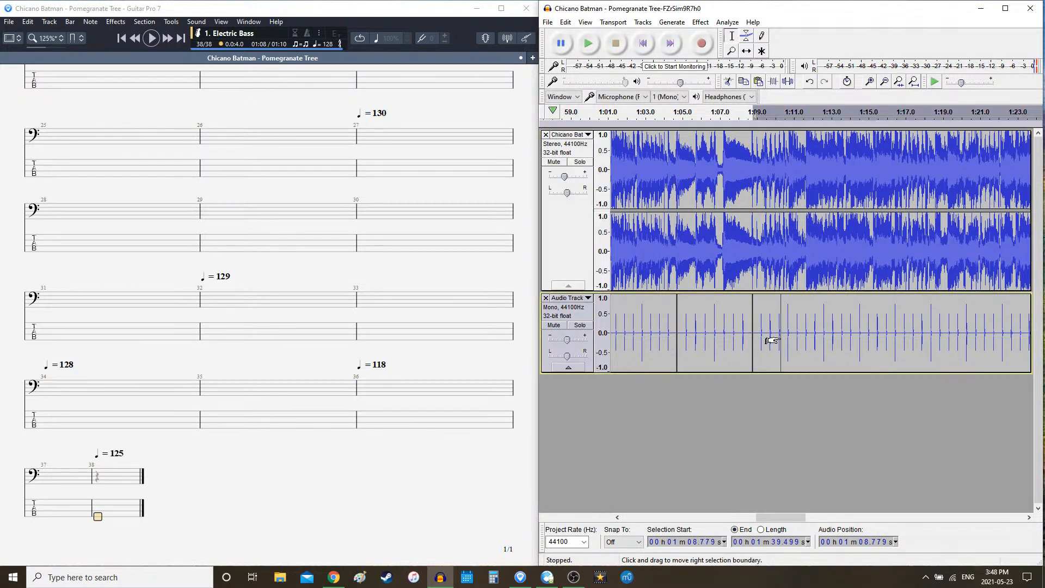
double_click(780, 336)
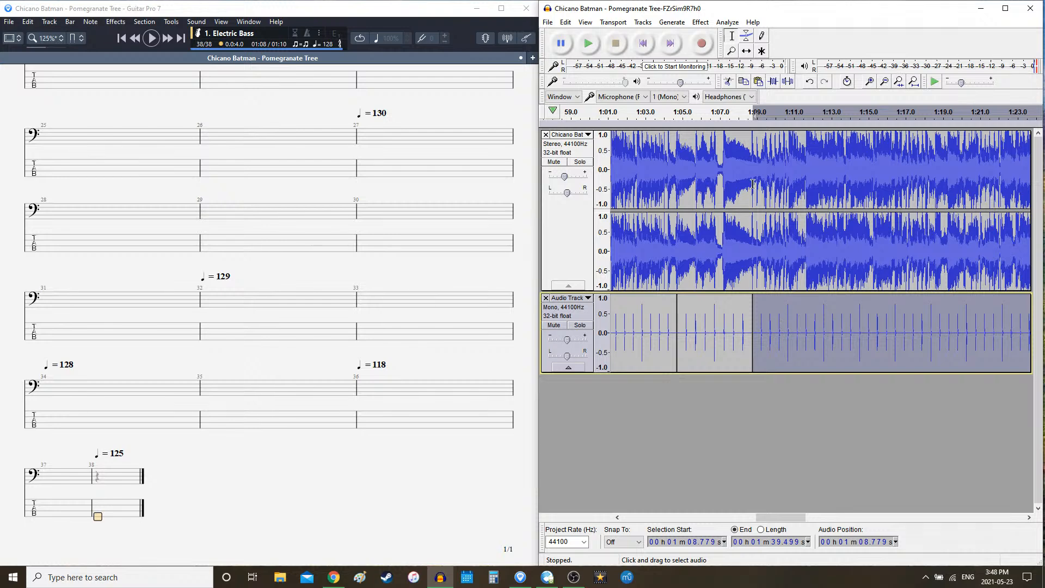
key(Delete)
- Switch to Guitar Pro, show the edition palette and set the time signature of bar 38 to 2/4
click(89, 20)
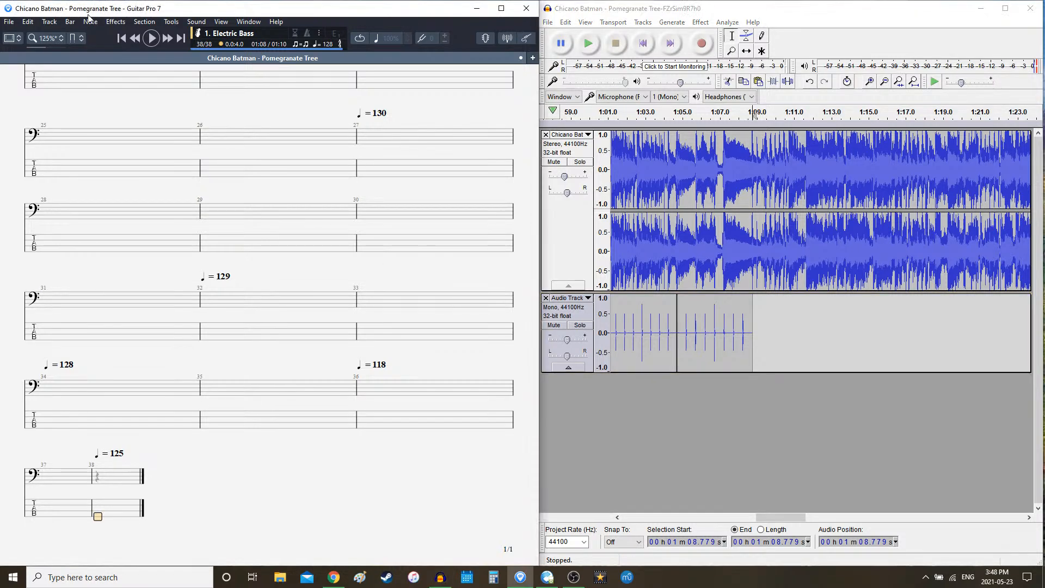
click(17, 40)
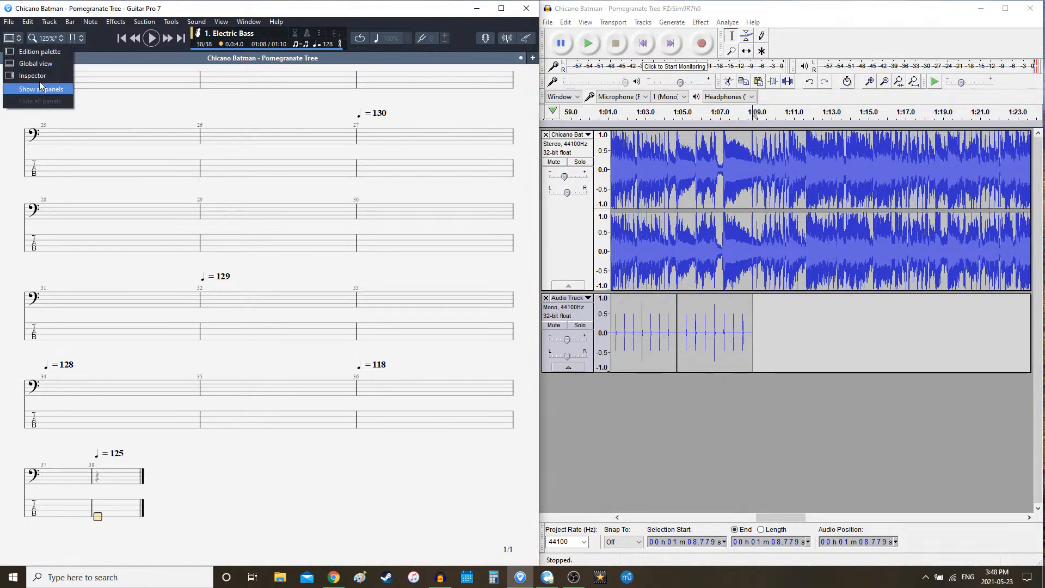
click(40, 51)
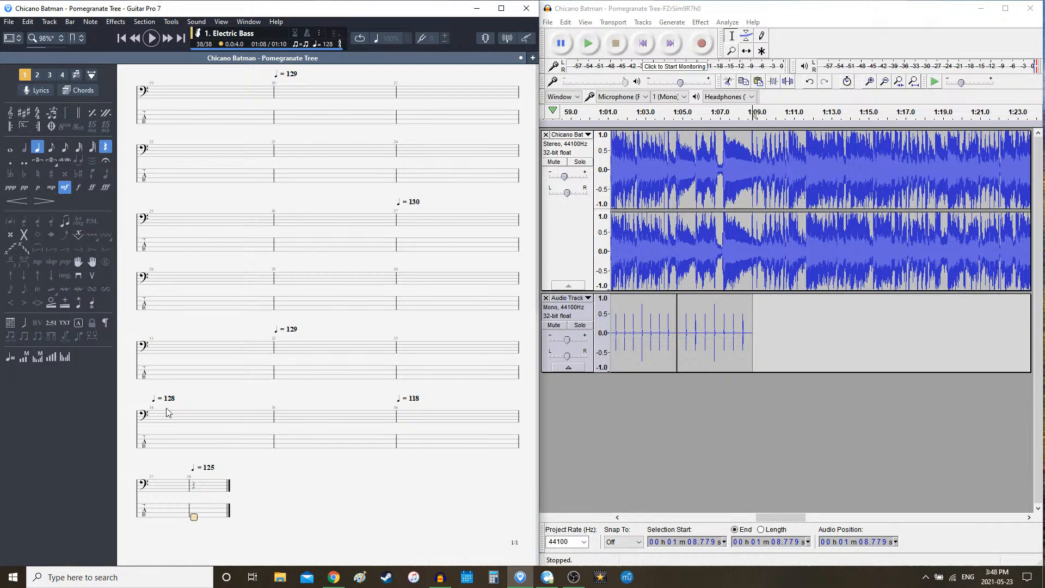
click(38, 112)
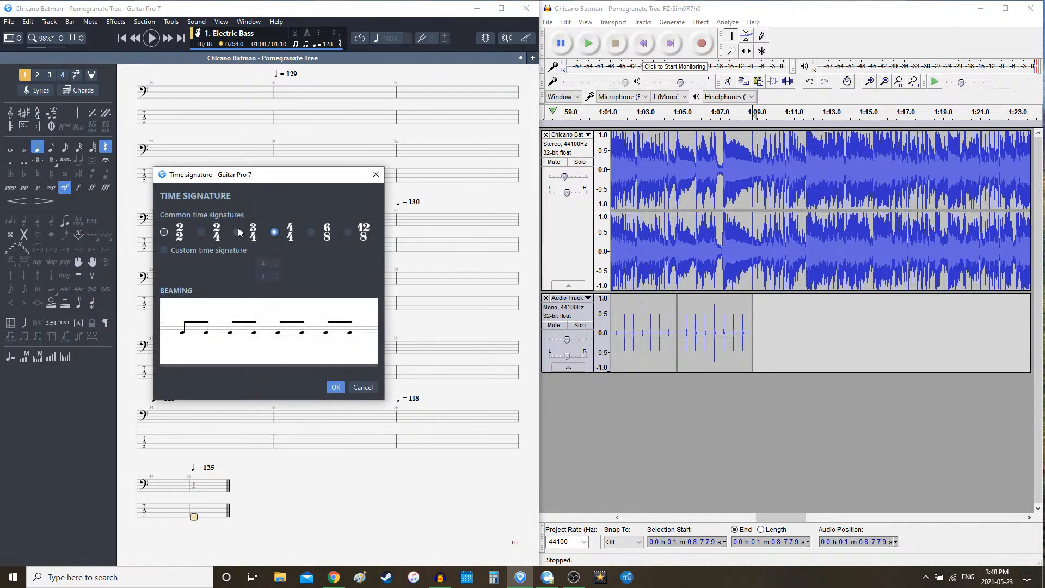
click(200, 231)
click(331, 387)
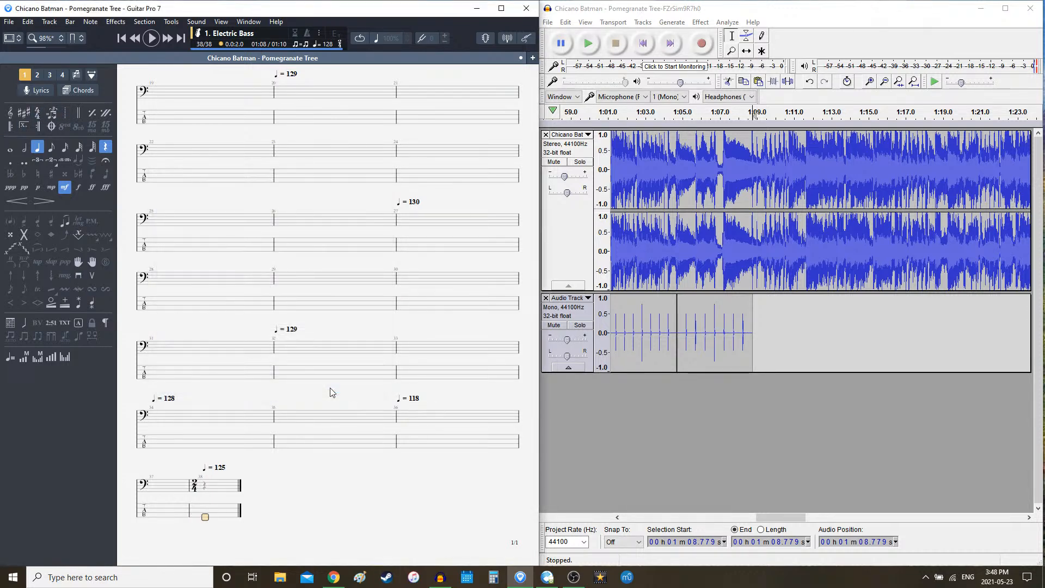
- Add bar 39 after the 2/4 bar and set its time signature to 4/4
key(Right)
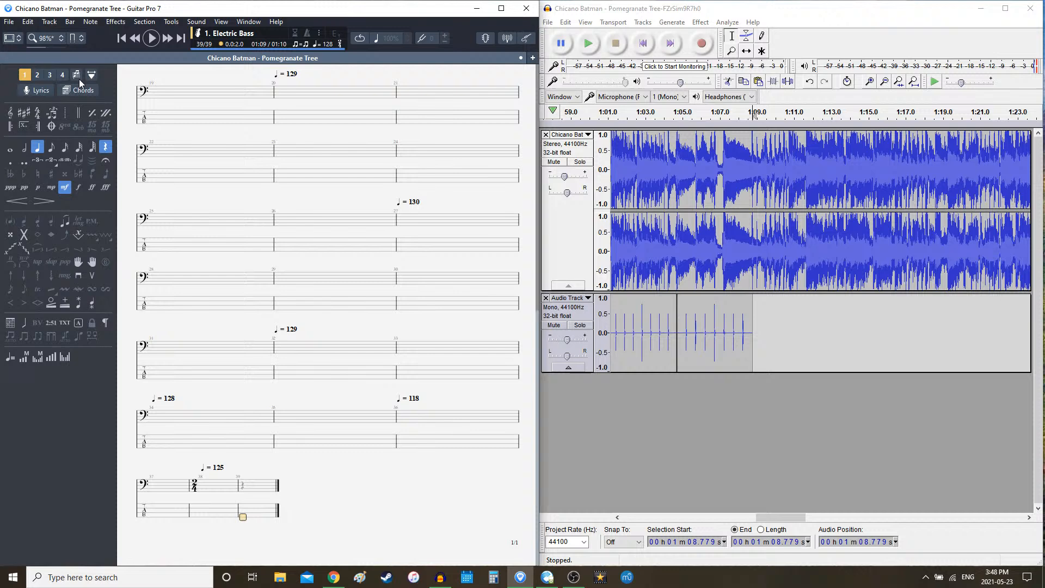
click(39, 112)
click(285, 235)
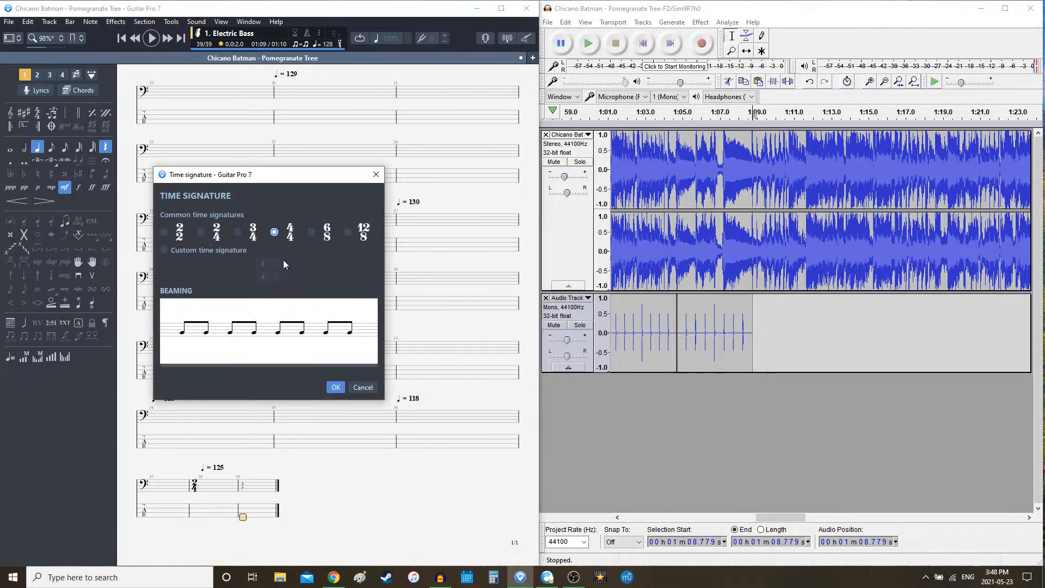
click(336, 386)
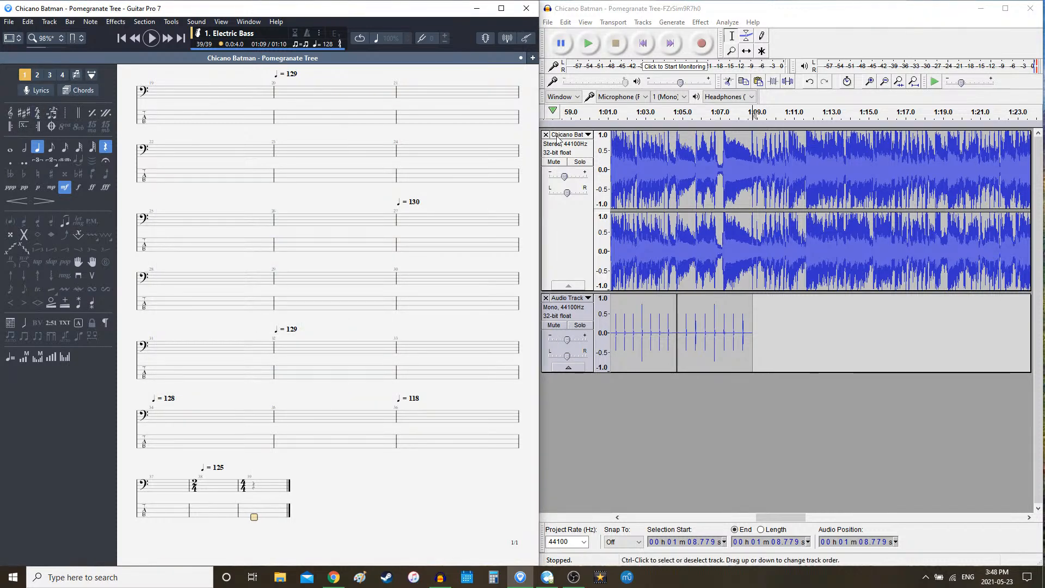
- Switch to Audacity and generate a one-bar rhythm track of 2 beats at 125 BPM from 1:08.779
click(663, 9)
double_click(717, 347)
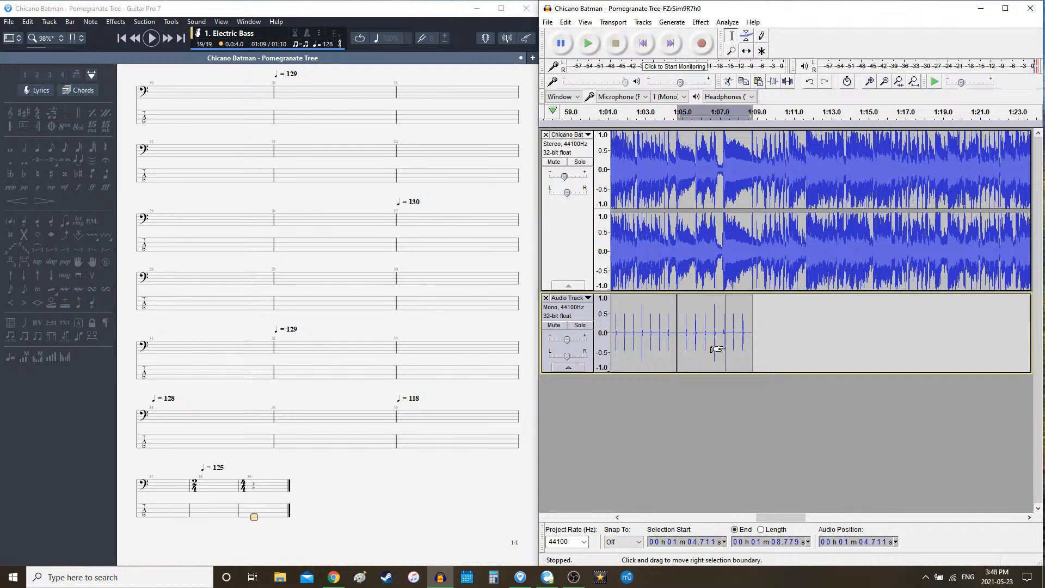
click(787, 342)
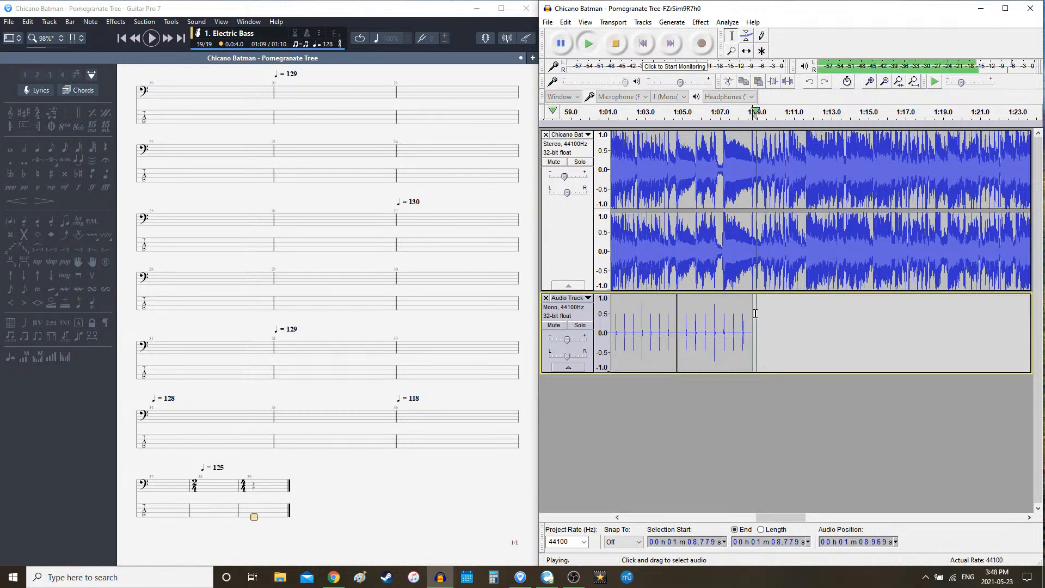
click(672, 23)
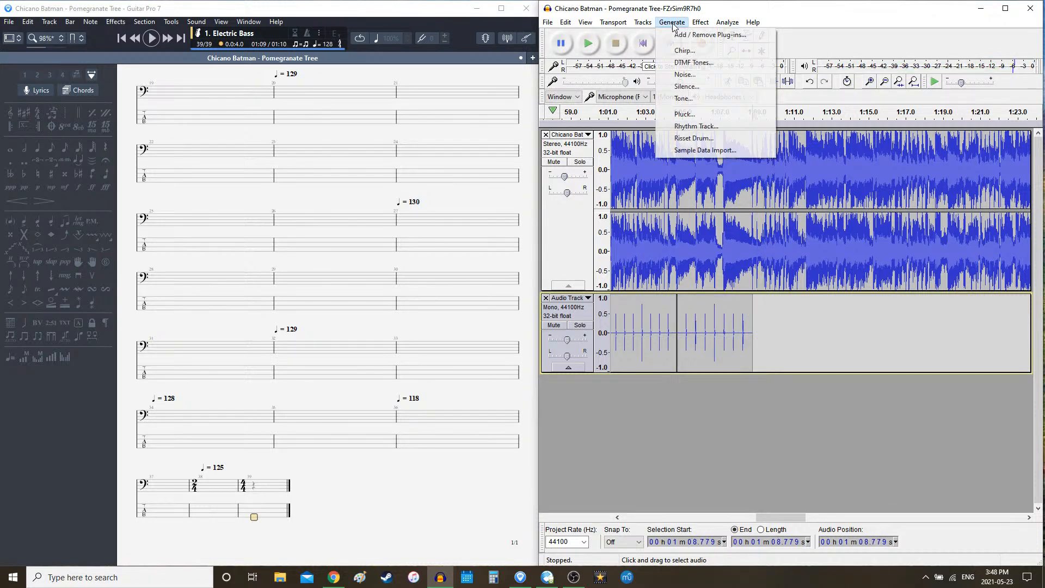
click(696, 126)
double_click(782, 268)
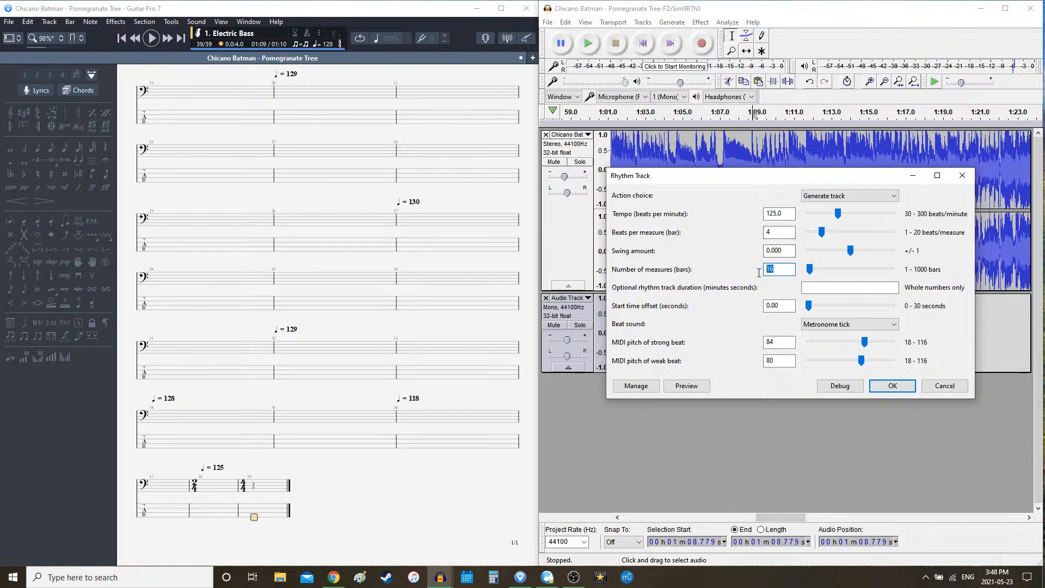
click(882, 386)
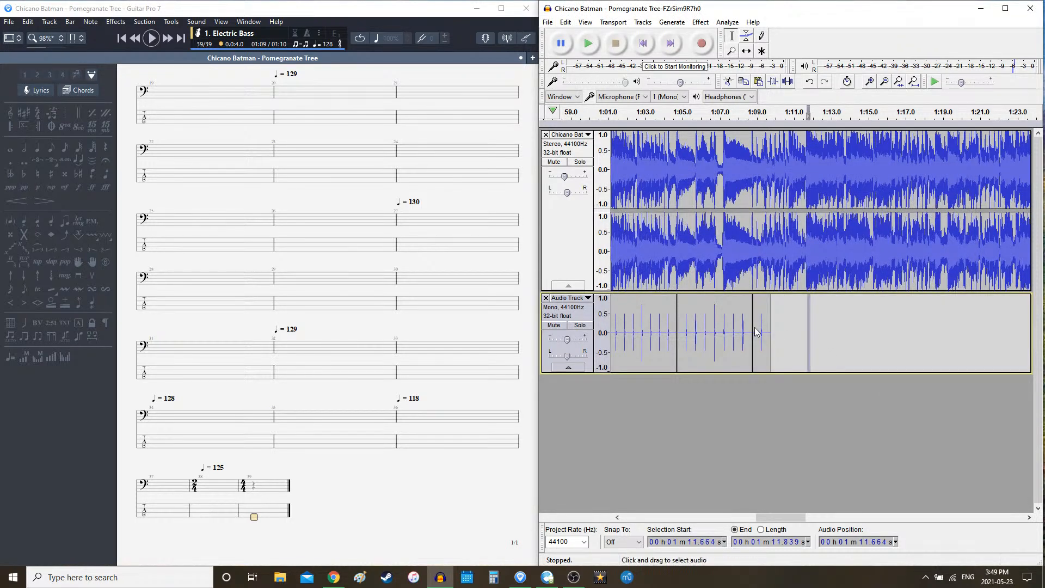
- Generate a 16-bar rhythm track at 125 BPM with 4 beats per measure from 1:09.739
click(769, 320)
click(672, 22)
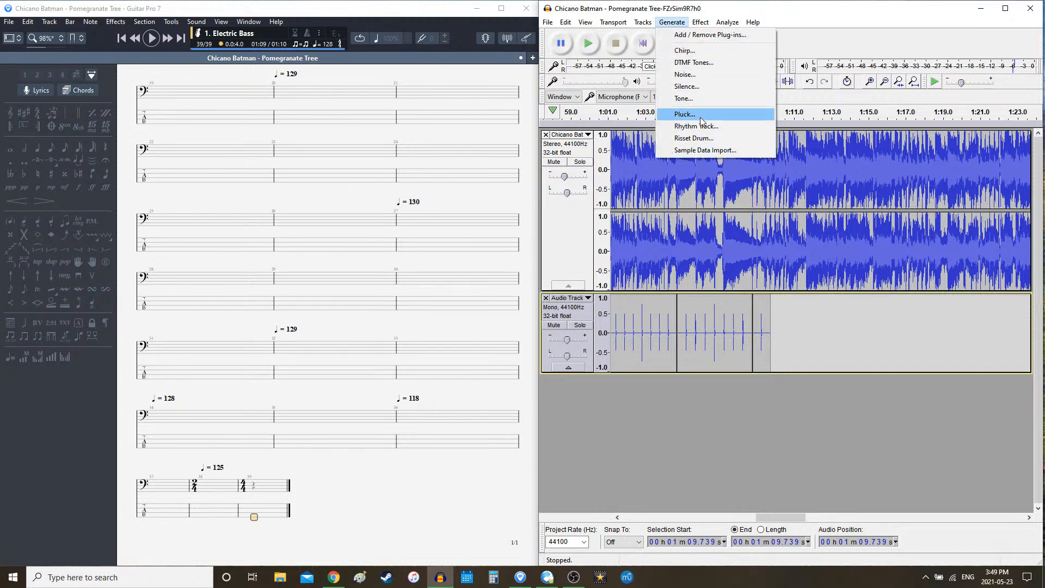
click(696, 126)
click(774, 234)
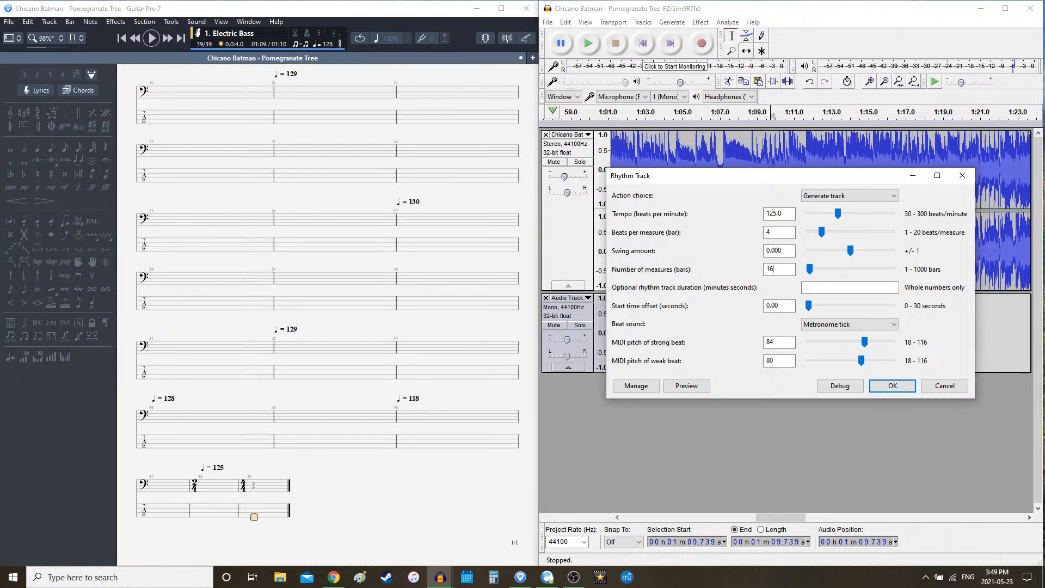
key(Return)
- Audition the click section with the song from 1:09.739, following playback until the clicks drift near 1:32
drag(784, 516, 792, 514)
key(space)
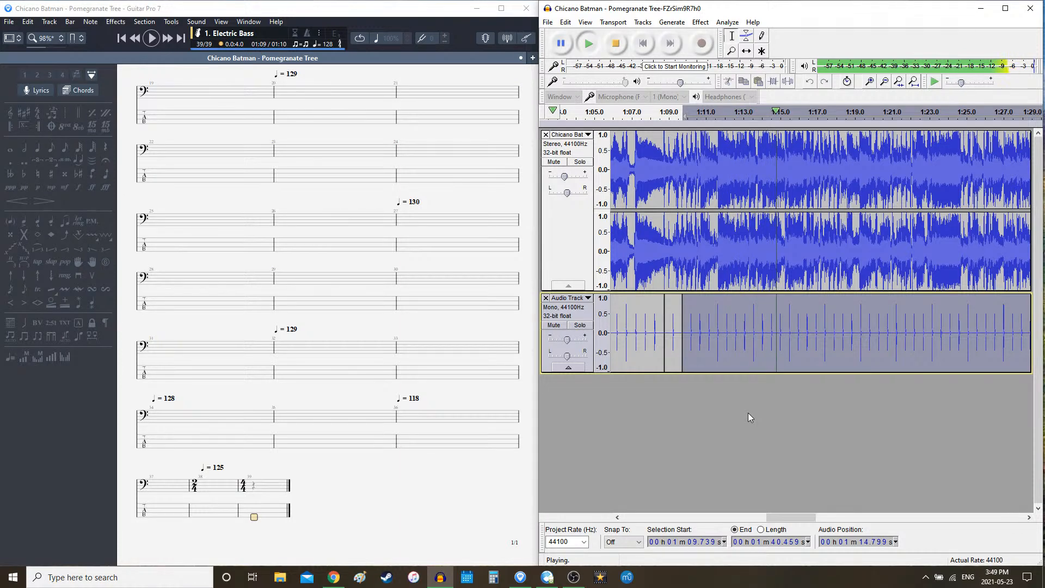
drag(792, 517, 799, 521)
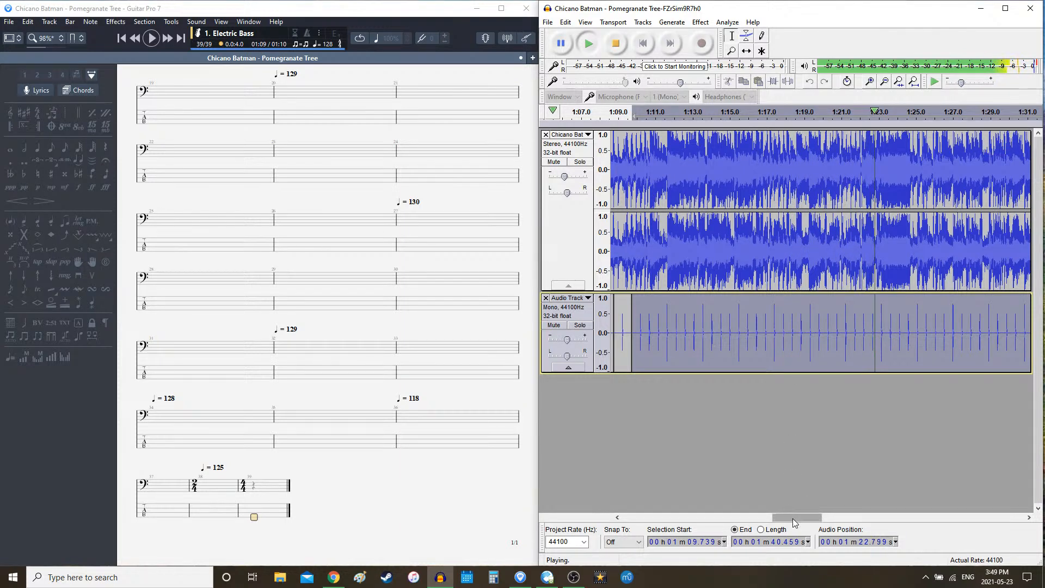
drag(792, 518, 803, 517)
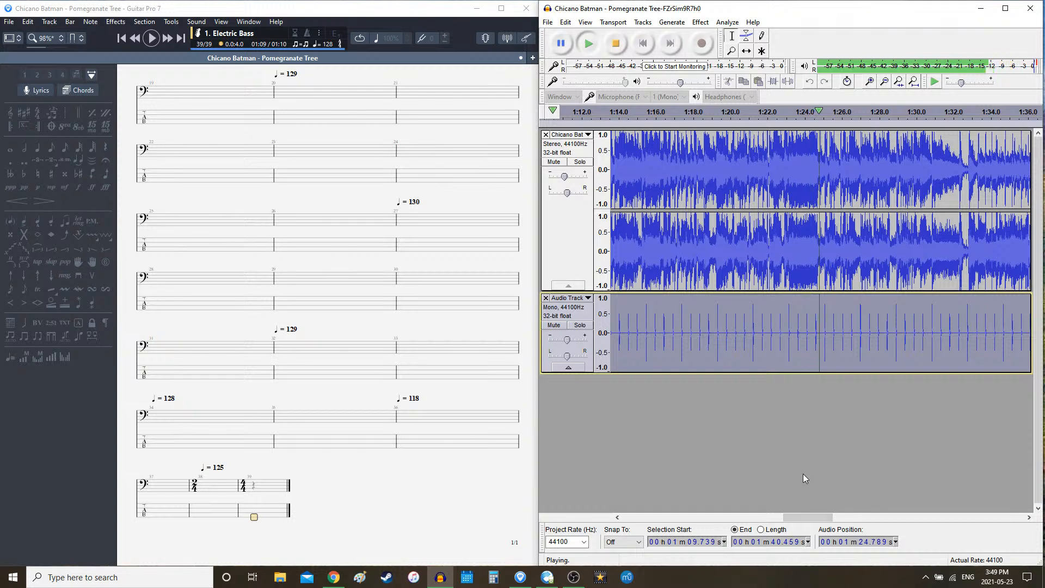
drag(812, 518, 828, 520)
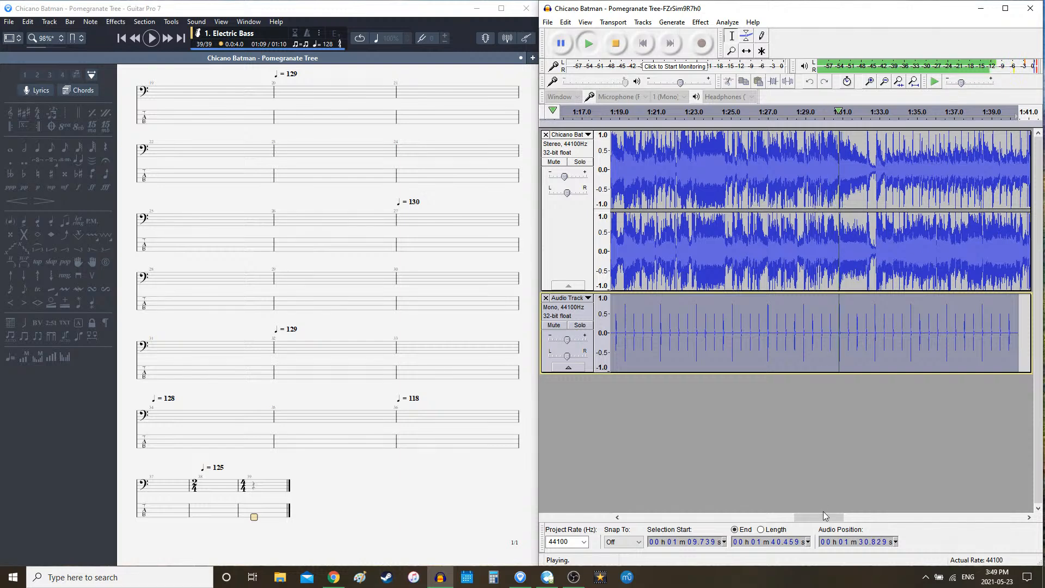
drag(823, 516, 834, 517)
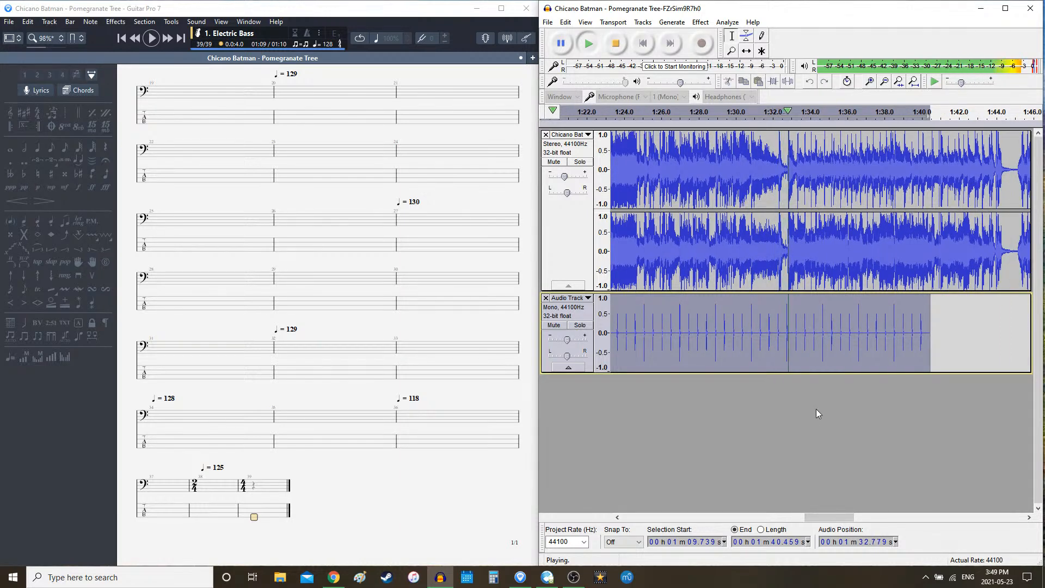
key(space)
- Replay the clicks with the song several times from 1:30.735 to locate the tempo change
click(749, 327)
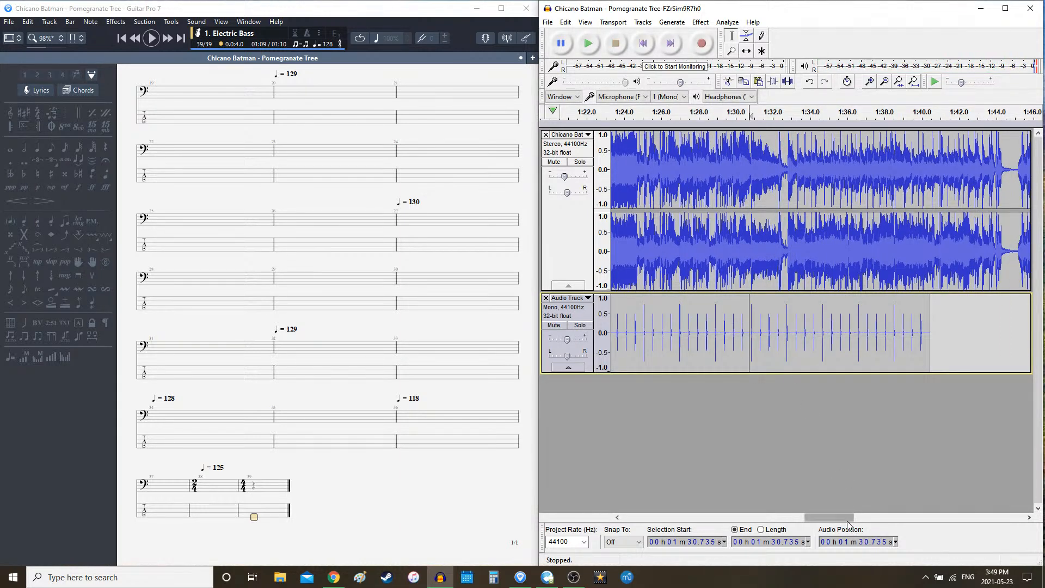
drag(847, 523, 828, 512)
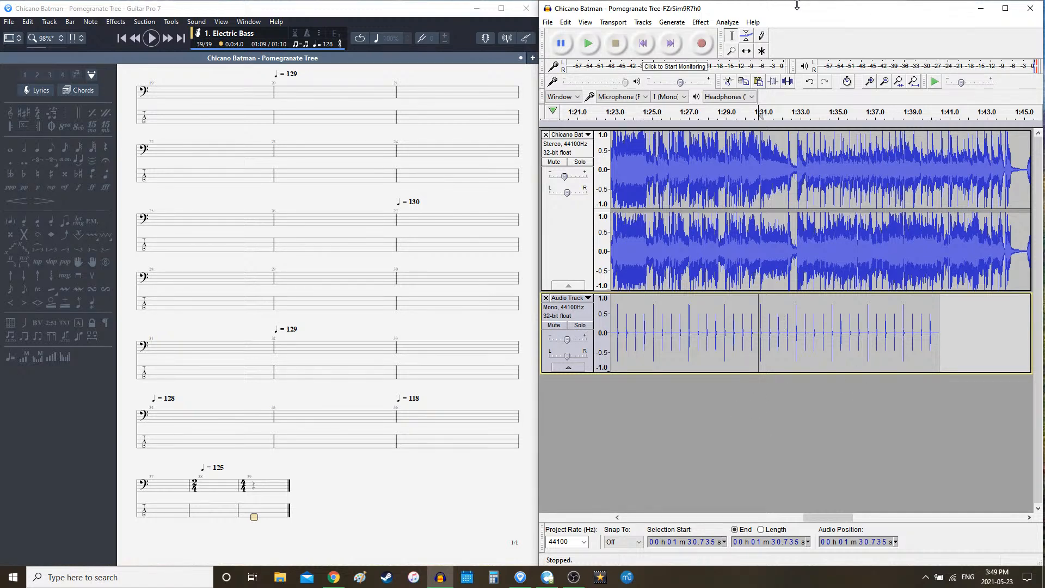
key(space)
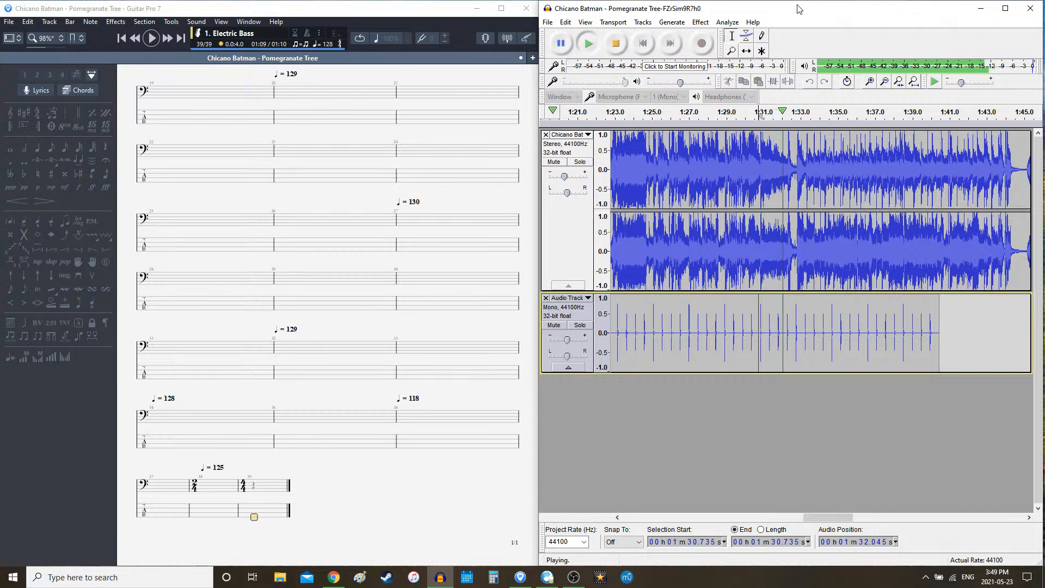
key(space)
key(space)
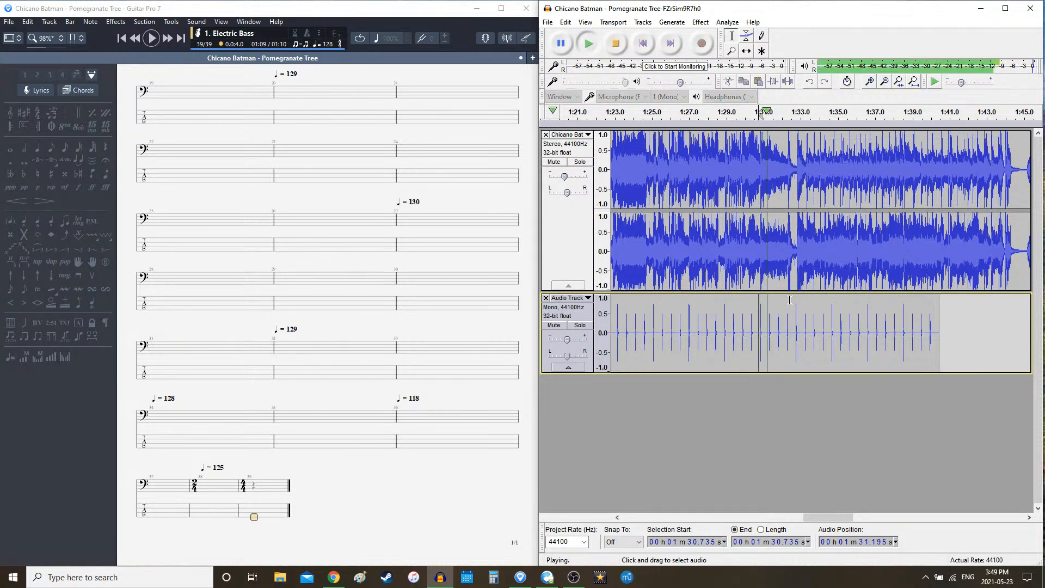
key(space)
key(space)
key(space)
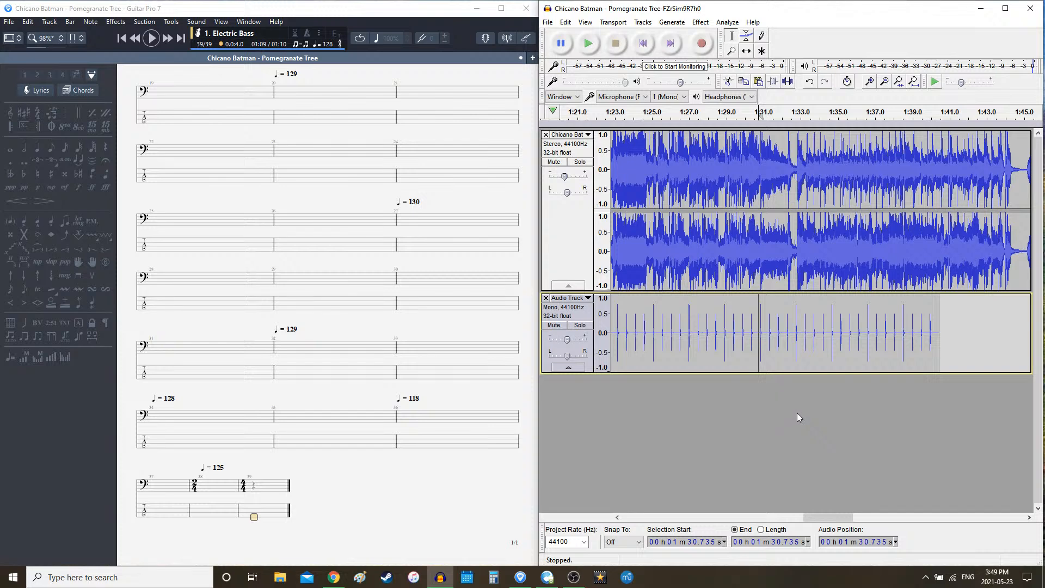
- Replace the click section after 1:09.739 with an 11-bar rhythm track at 125 BPM
double_click(806, 346)
key(Delete)
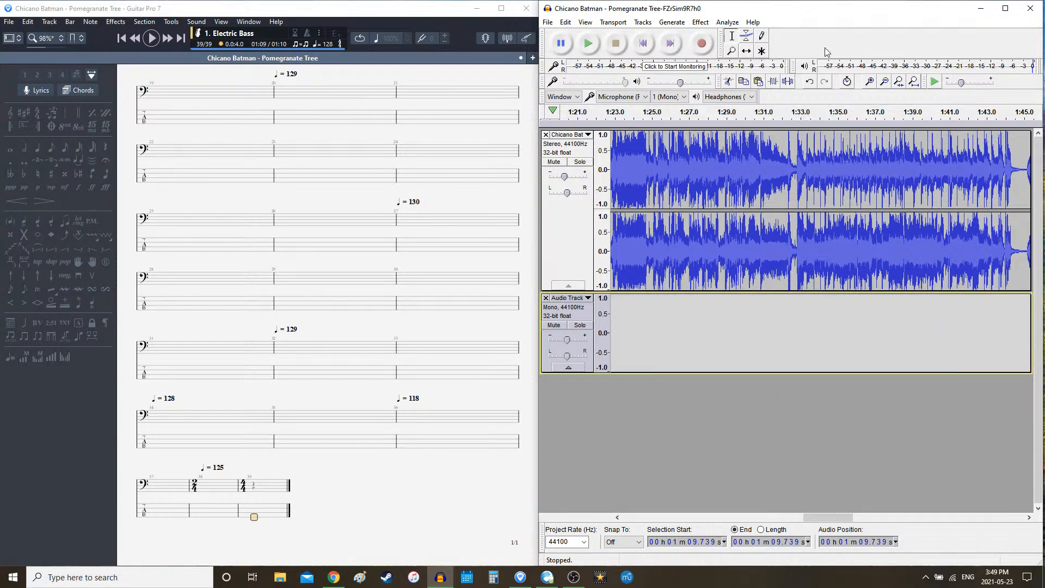
click(669, 22)
click(694, 127)
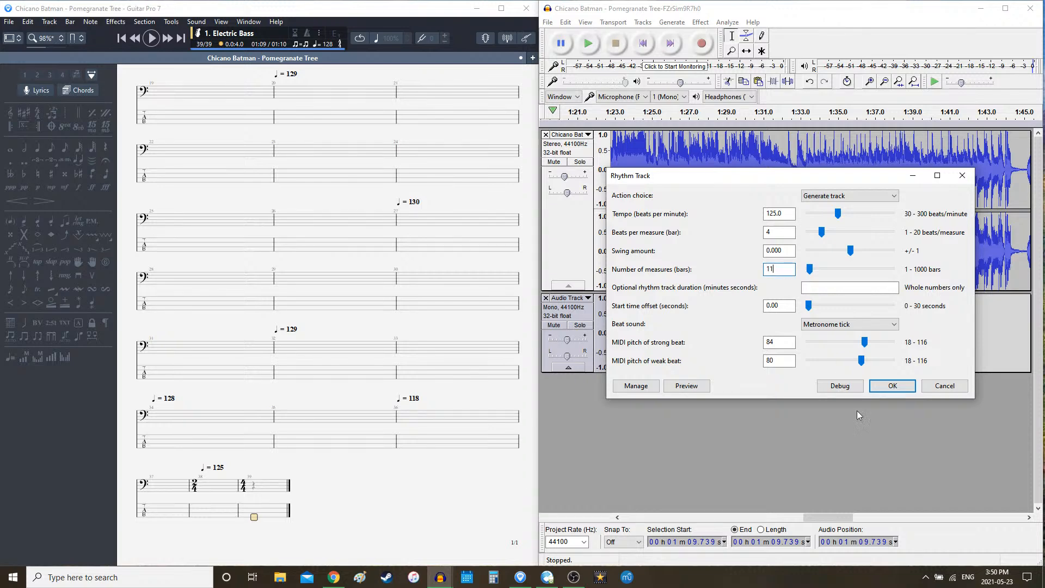
text(11)
click(892, 386)
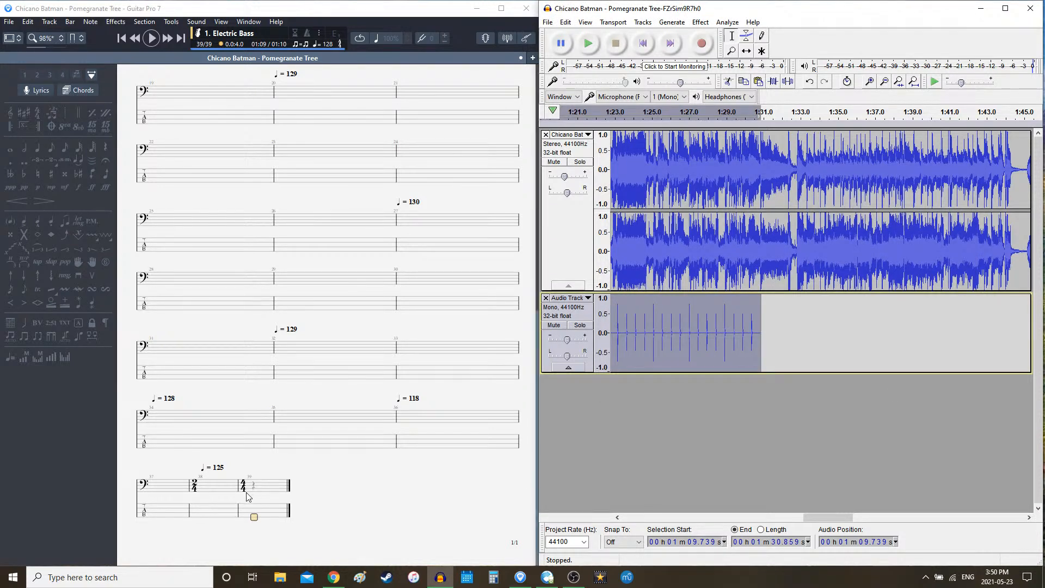
- Switch to Guitar Pro and add empty bars after bar 39 up to bar 49
click(271, 525)
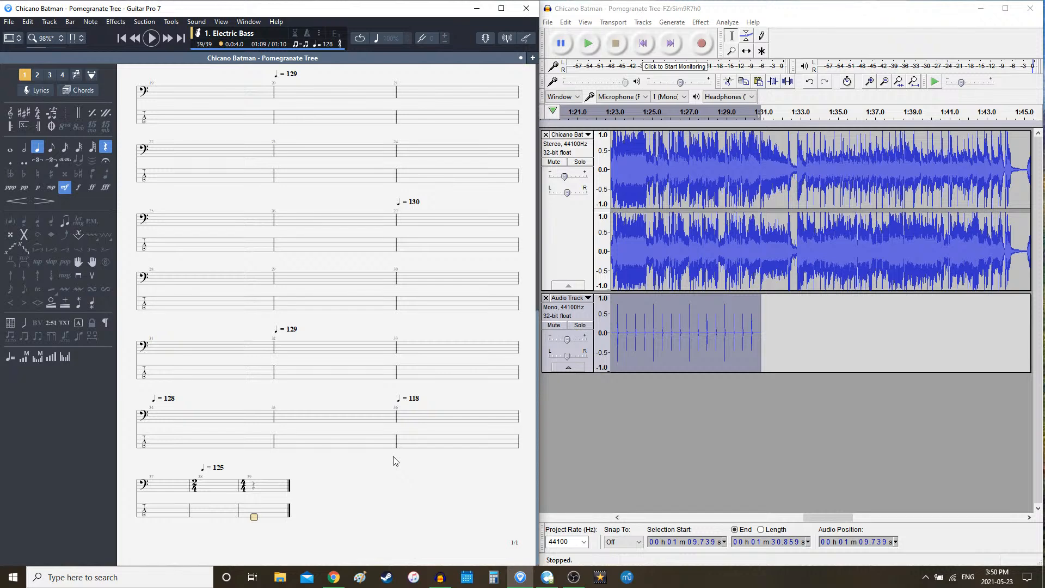
key(Right)
key(Right)
key(Right)
key(Right)
key(Right)
key(Right)
key(Right)
key(Right)
key(Right)
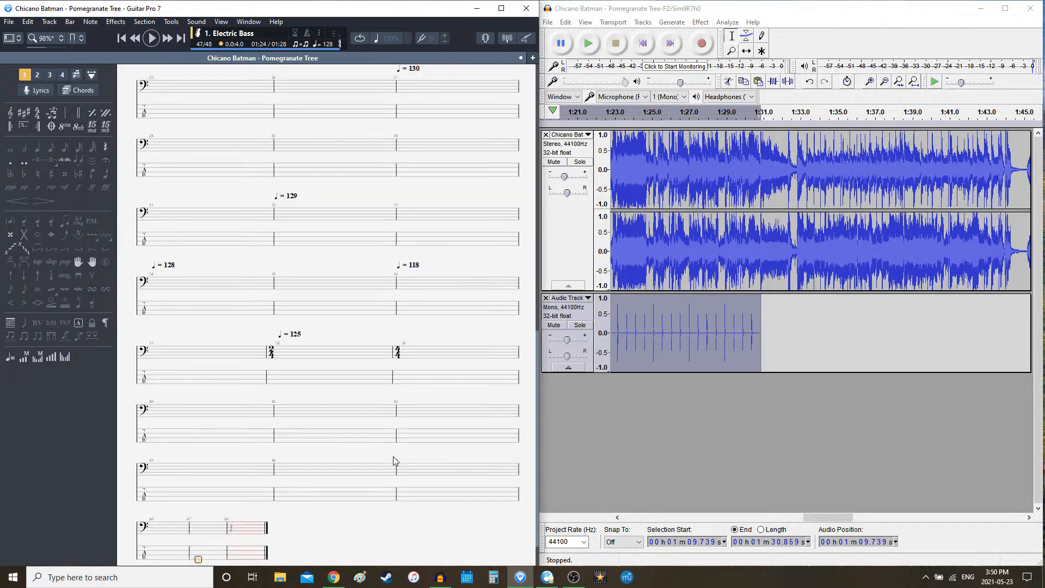
key(Right)
key(Right)
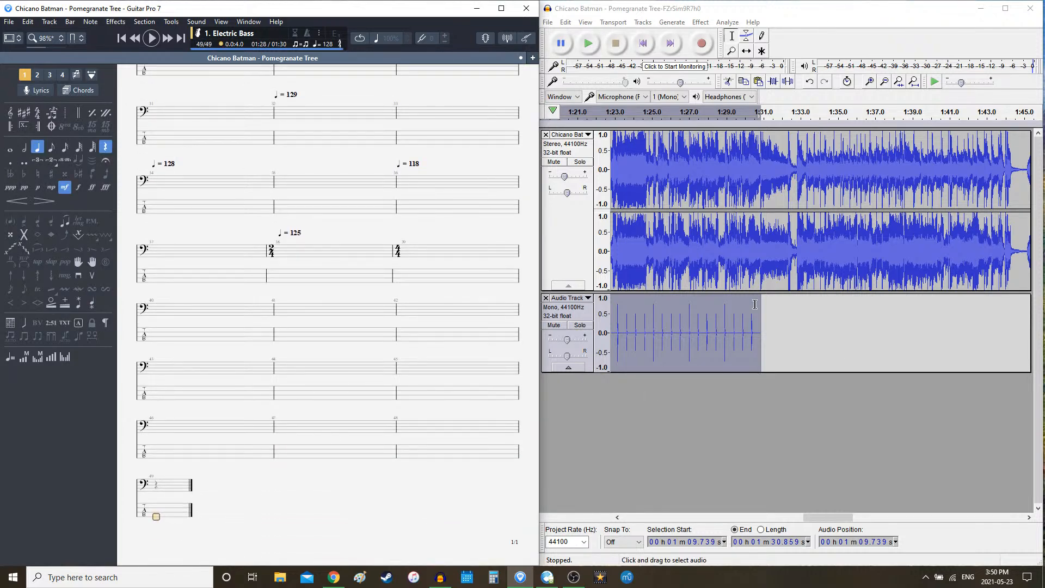
- In Audacity, generate an 11-bar rhythm track at 125 BPM from 1:30.859 and audition it with the song
click(775, 313)
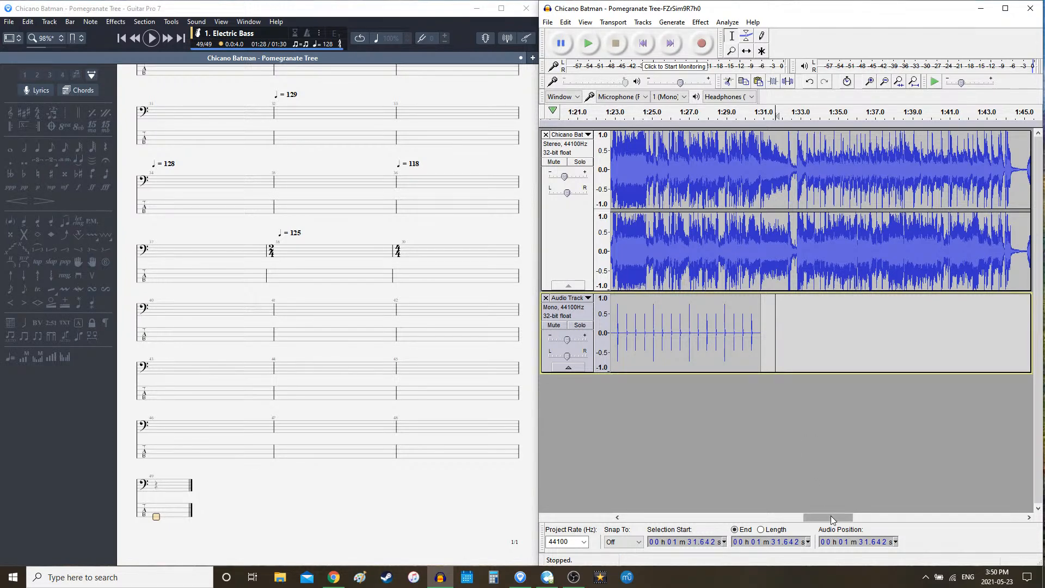
drag(831, 520, 836, 519)
click(719, 319)
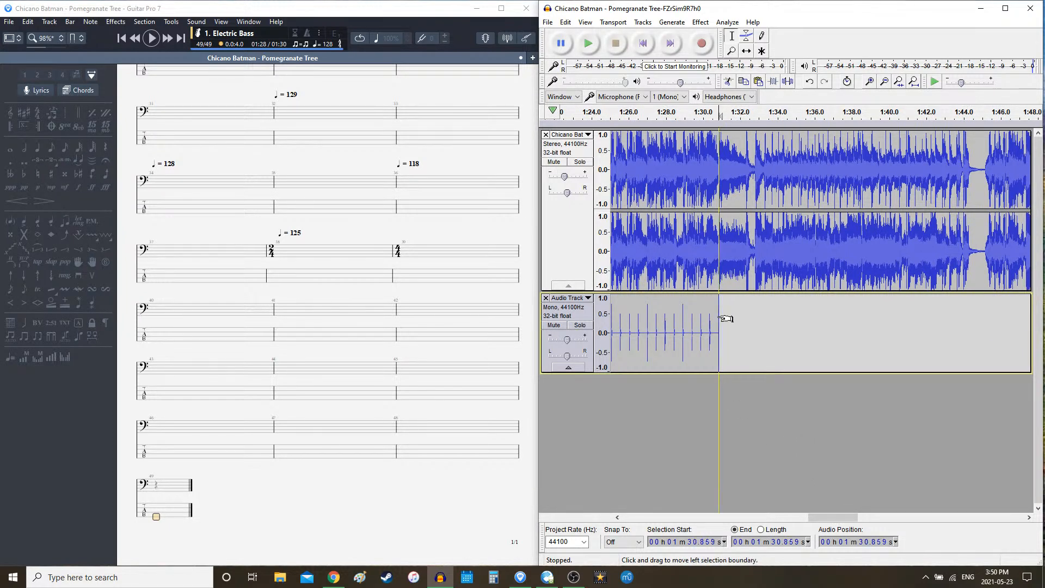
click(670, 23)
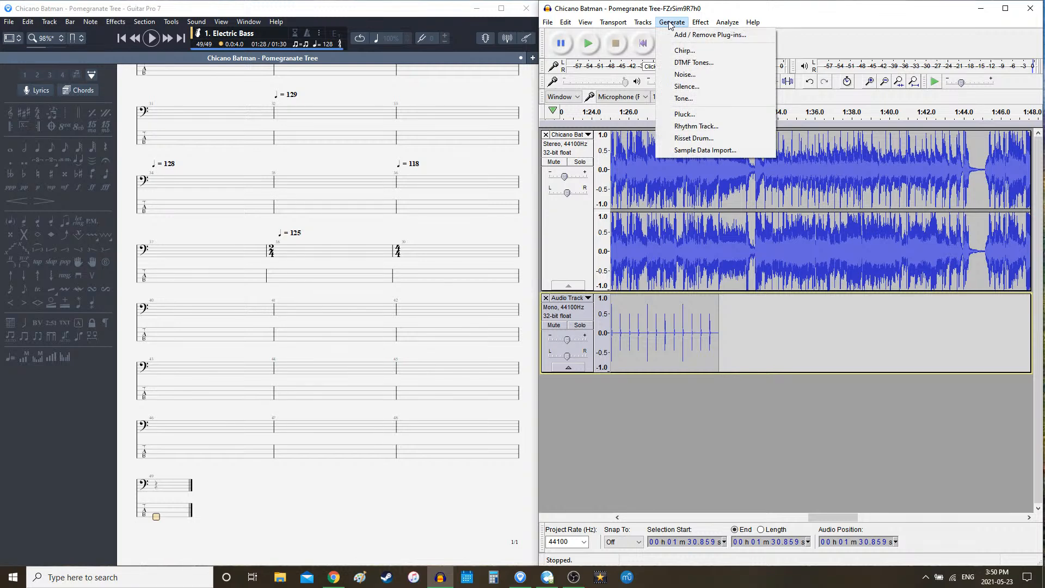
click(670, 23)
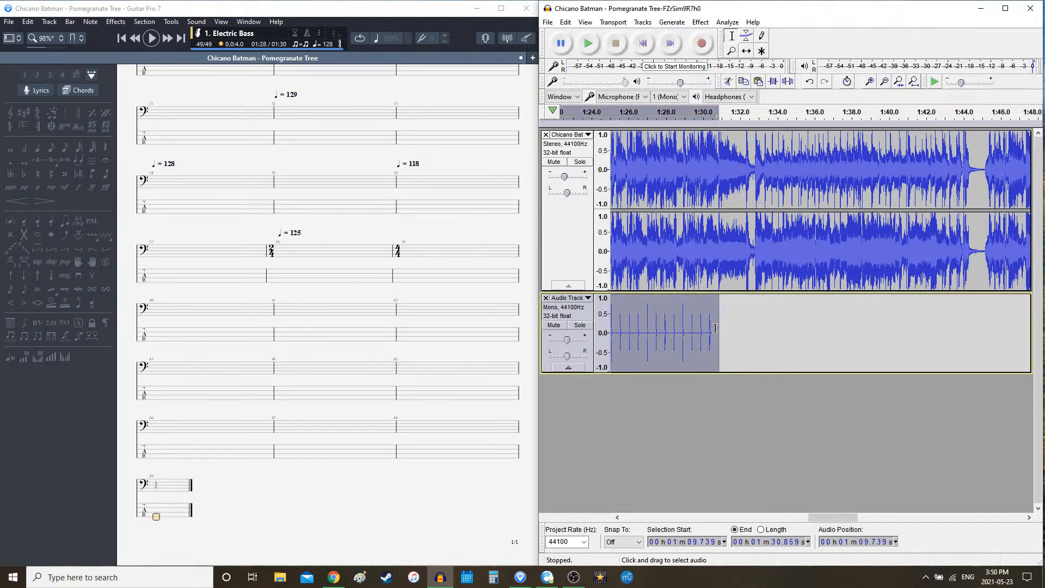
click(732, 325)
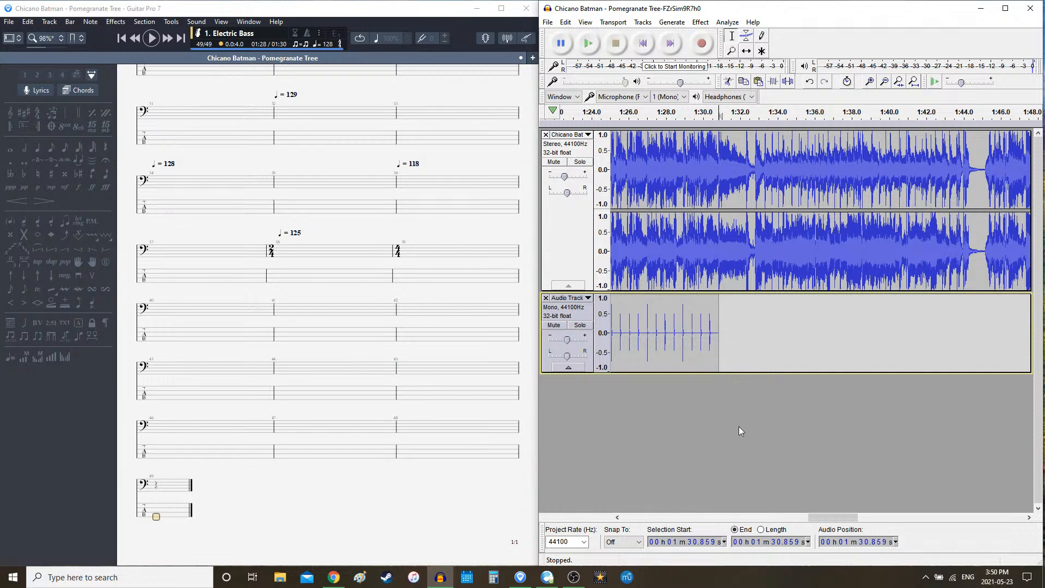
key(ctrl+z)
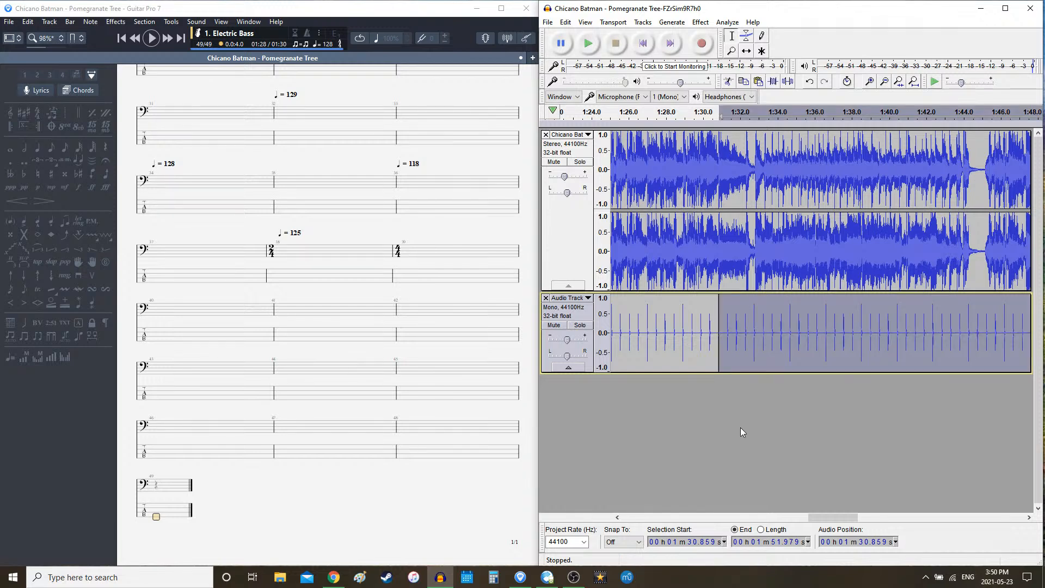
key(space)
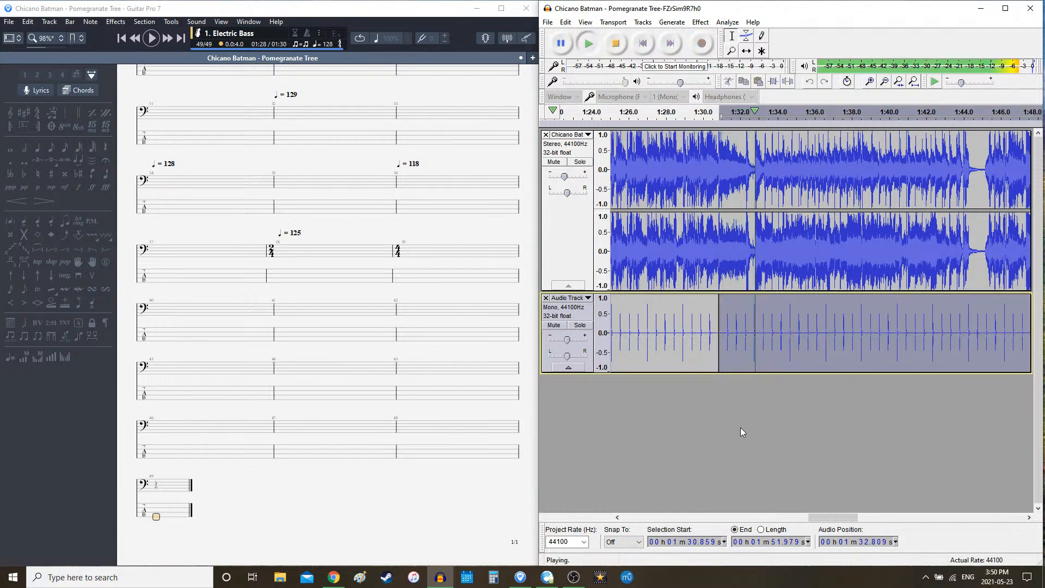
key(space)
- Replace the click section after 1:30.859 with a 16-bar rhythm track at 122 BPM
key(Delete)
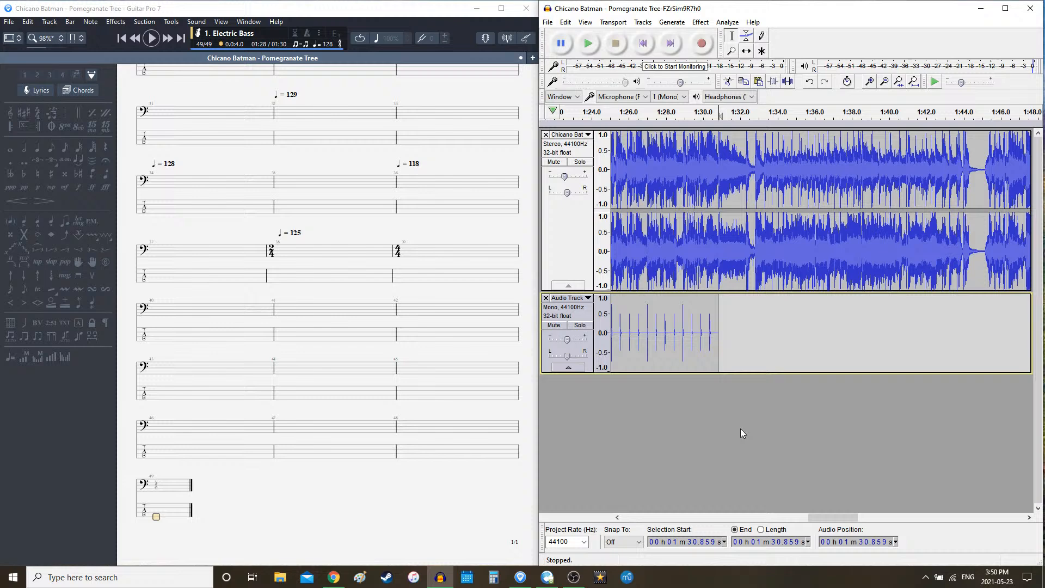
click(677, 24)
click(688, 124)
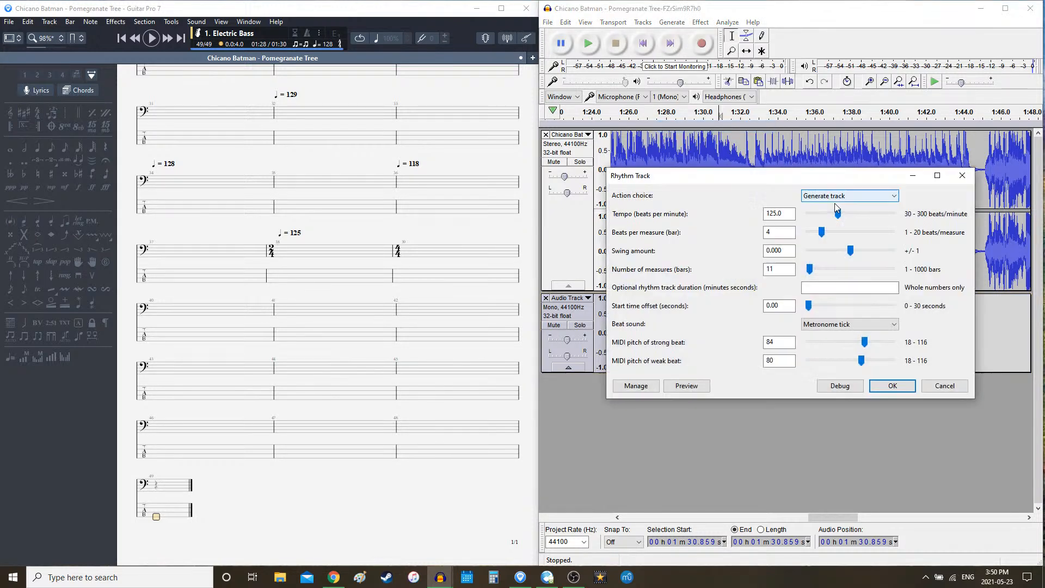
click(785, 216)
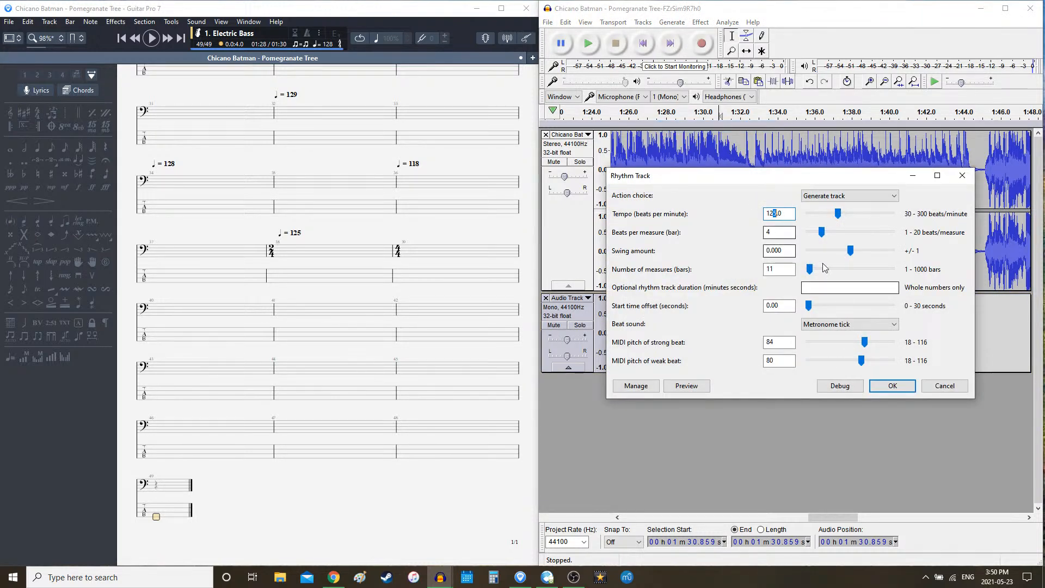
text(2)
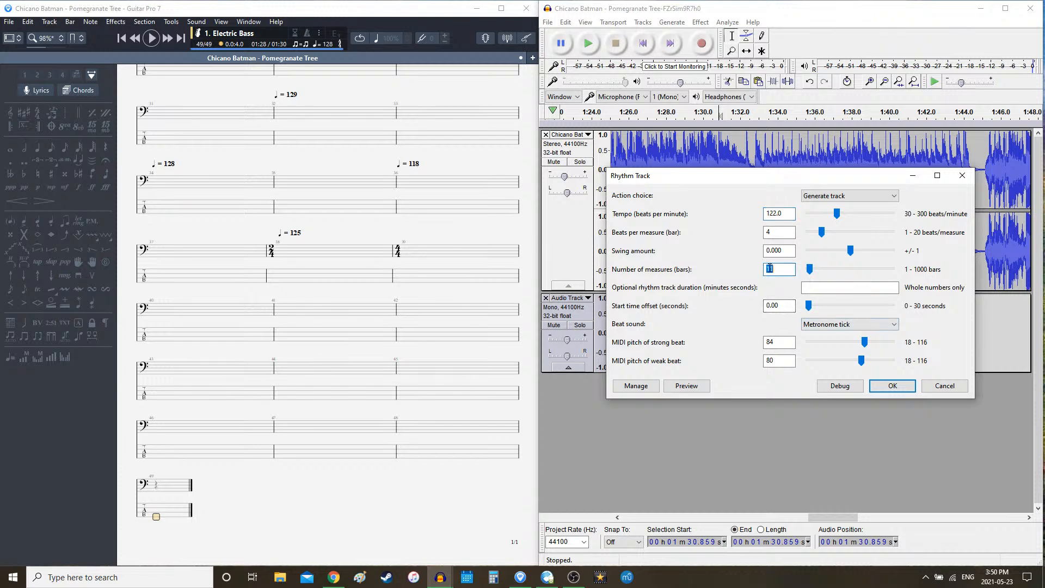
click(893, 385)
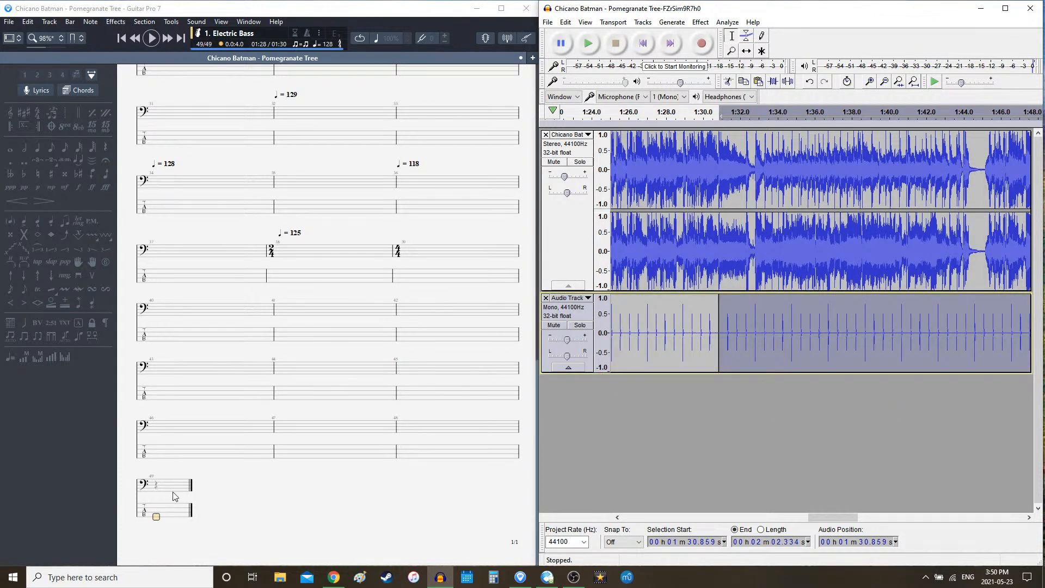
- Switch to Guitar Pro, add bar 50 after the last bar and insert a tempo marking of 126 bpm there
click(174, 525)
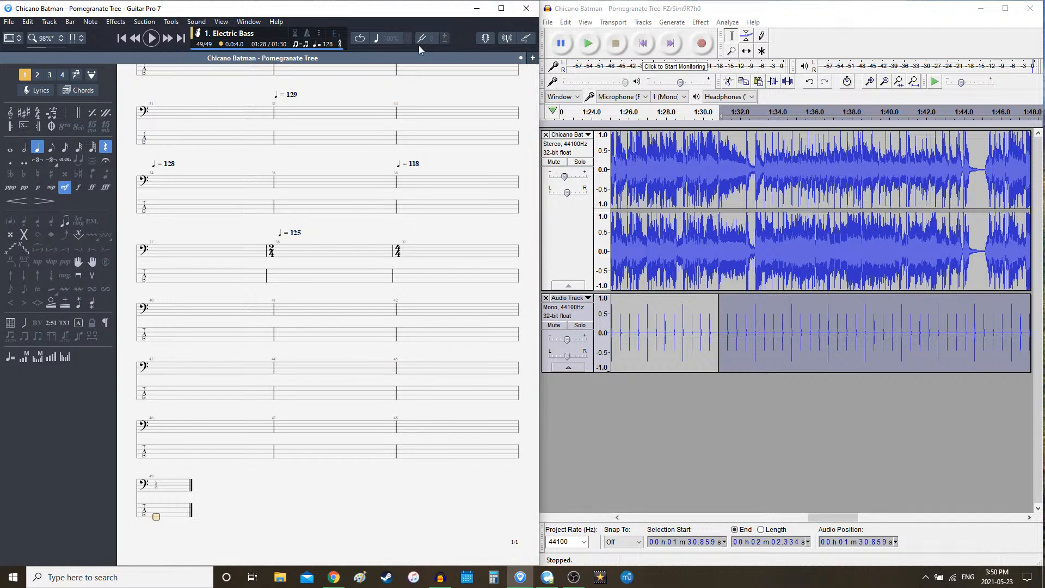
key(Right)
click(332, 46)
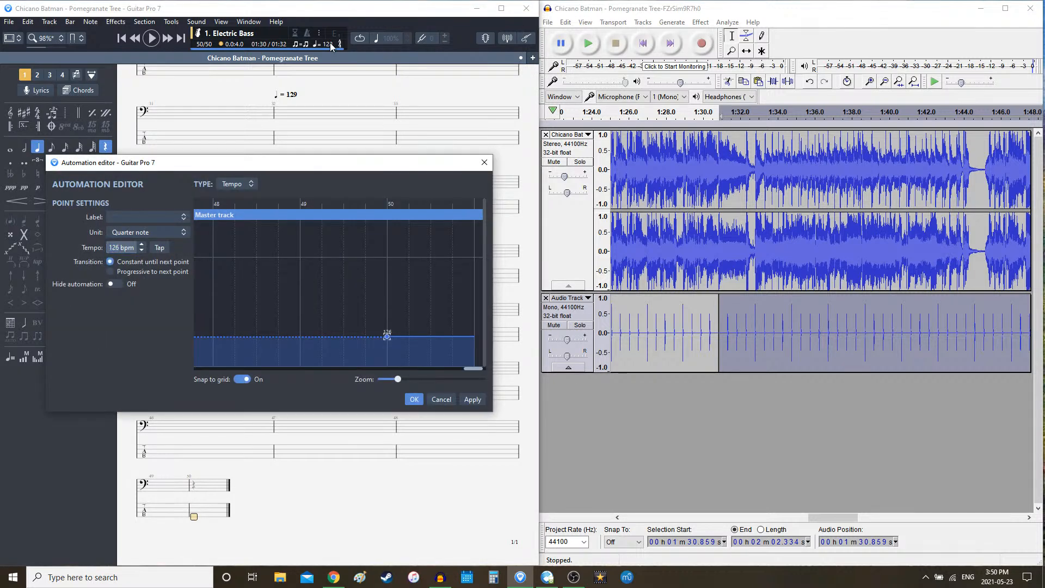
key(Return)
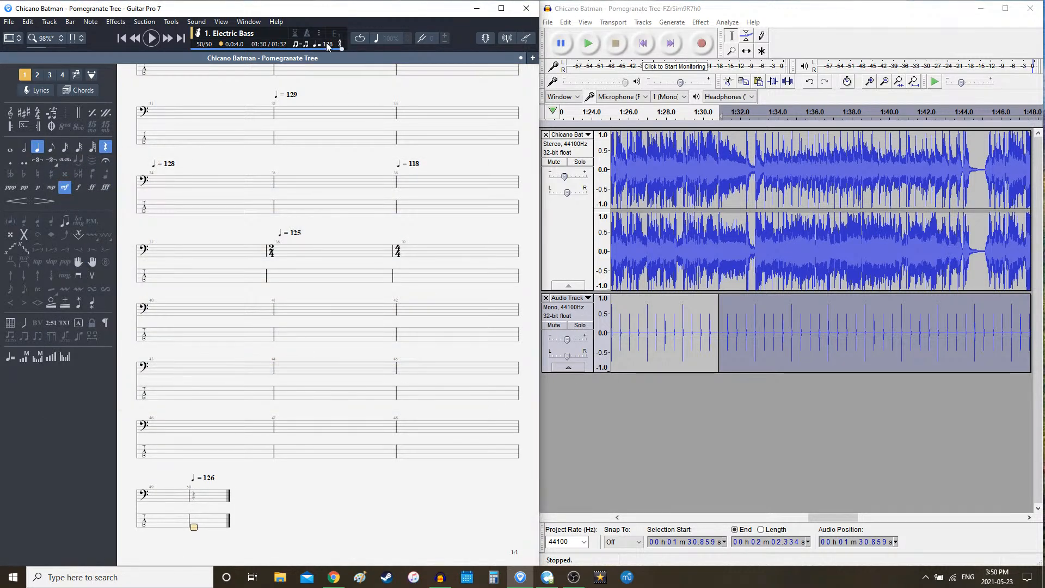
- Set the tempo marking at bar 50 to 122 bpm, checking it against Audacity's rhythm track settings
click(326, 45)
key(Down)
key(Down)
key(Down)
key(Down)
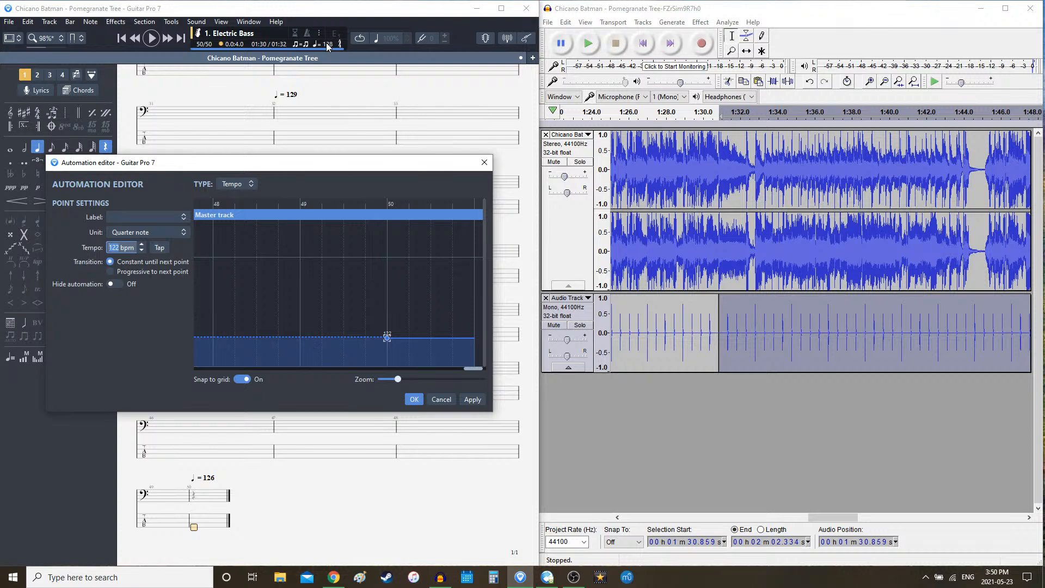
click(675, 22)
click(694, 124)
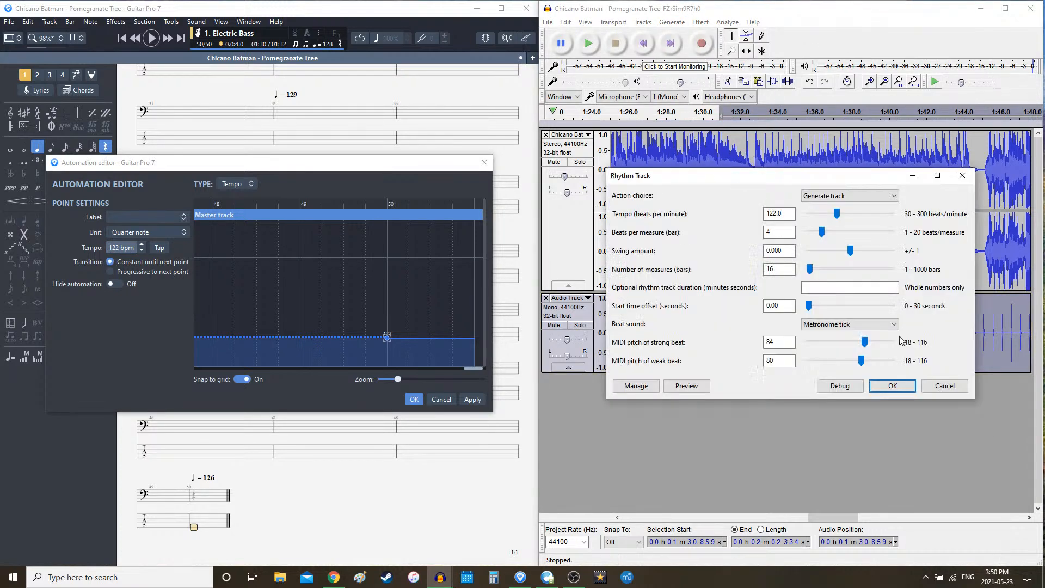
click(938, 384)
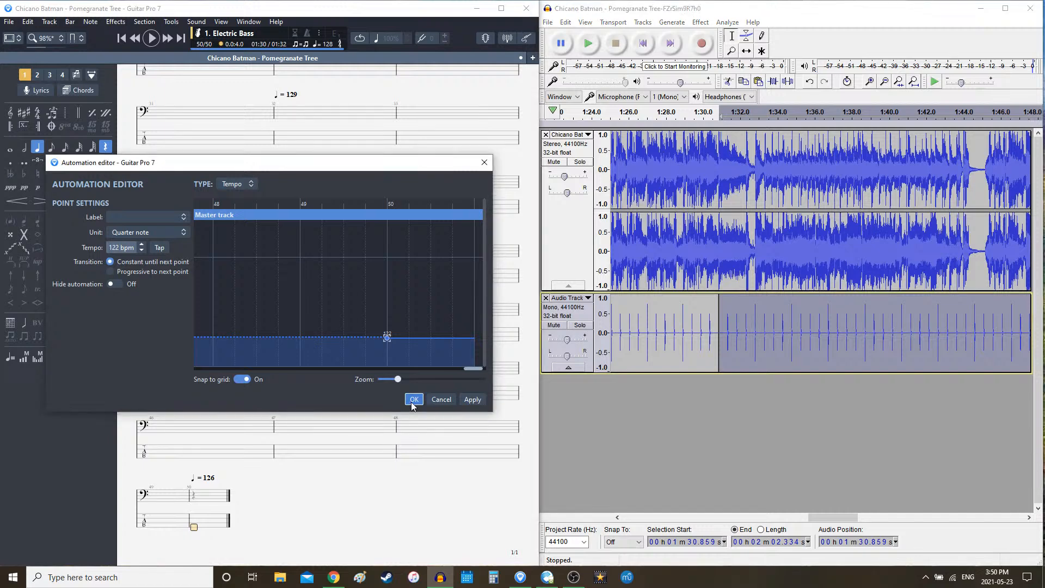
click(412, 400)
scroll(389, 363, down, 1)
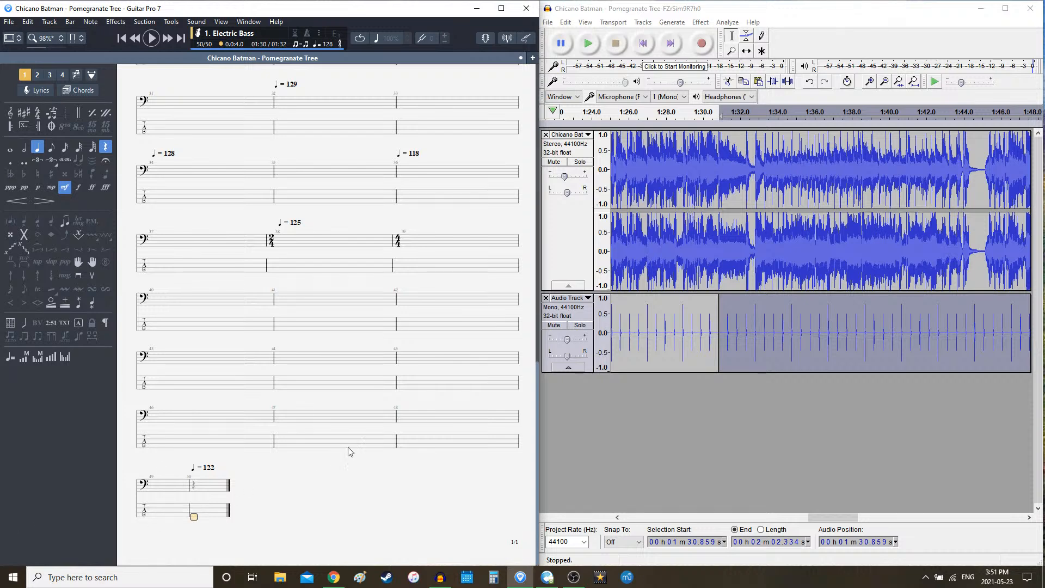
- In Audacity, play the song with the click track repeatedly from 1:30.859 to check the beat alignment
click(690, 407)
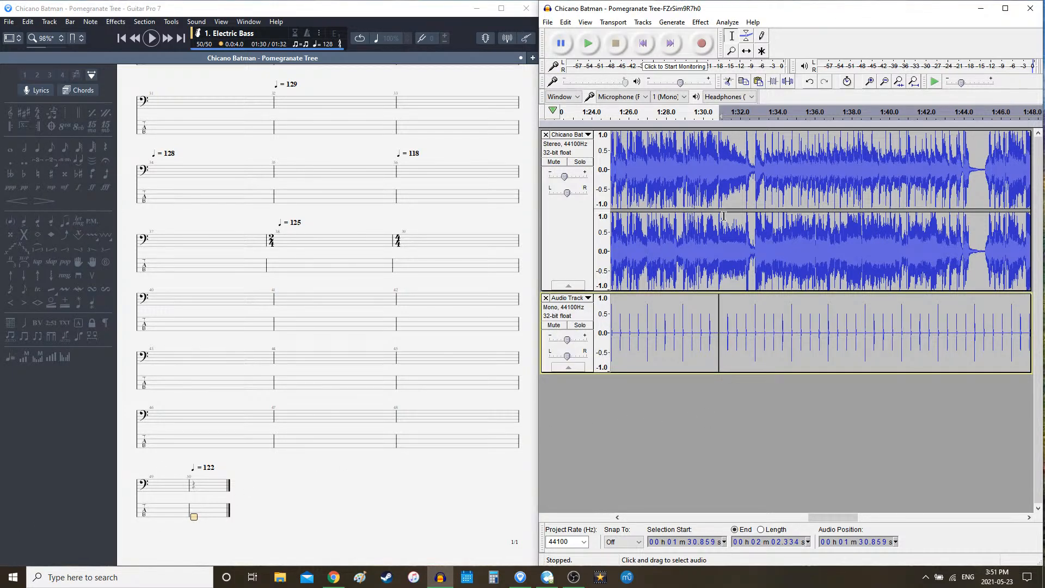
click(718, 275)
key(space)
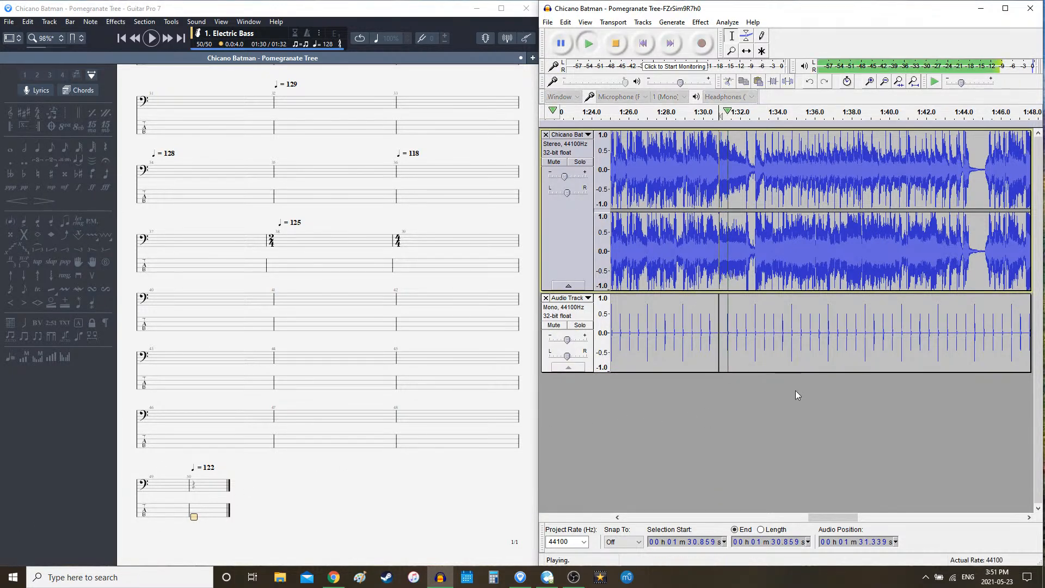
drag(841, 517, 846, 516)
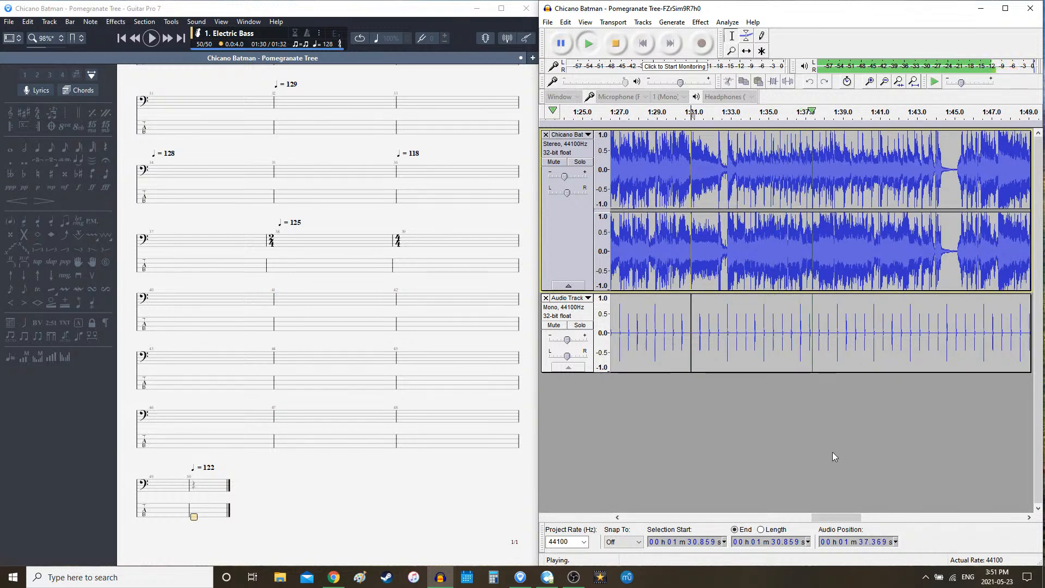
key(space)
key(space)
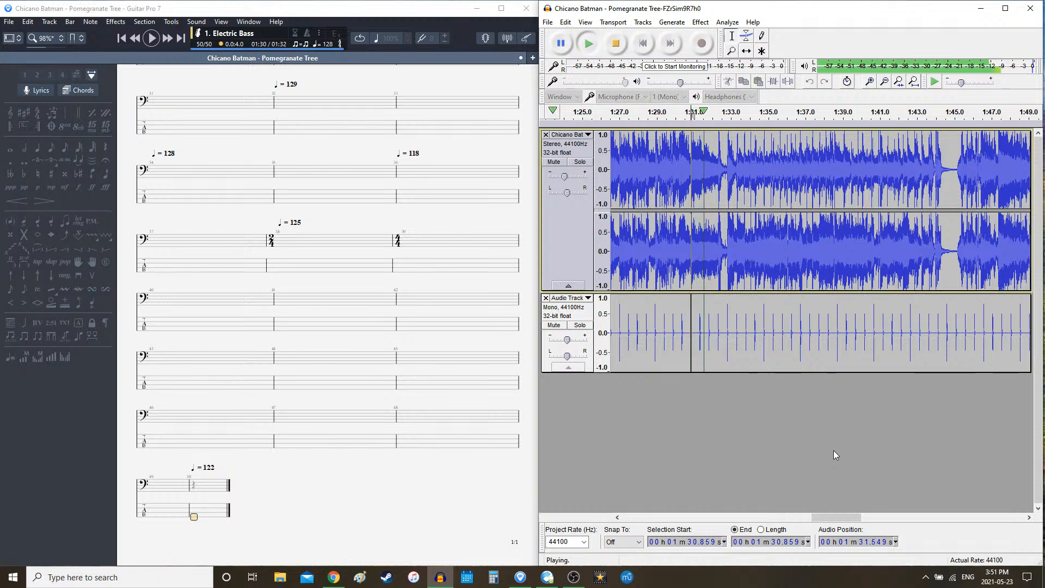
key(space)
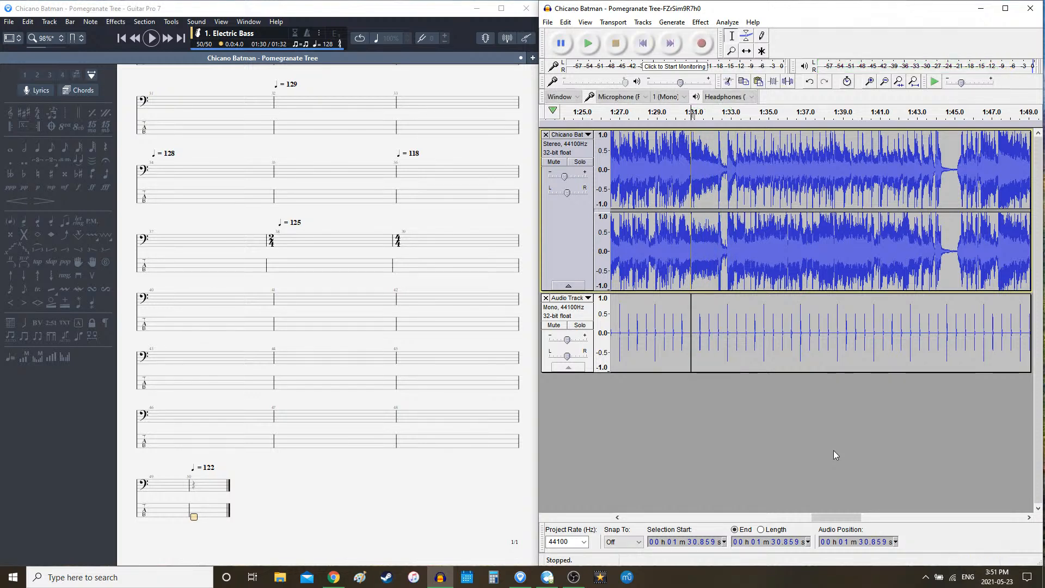
key(space)
key(space)
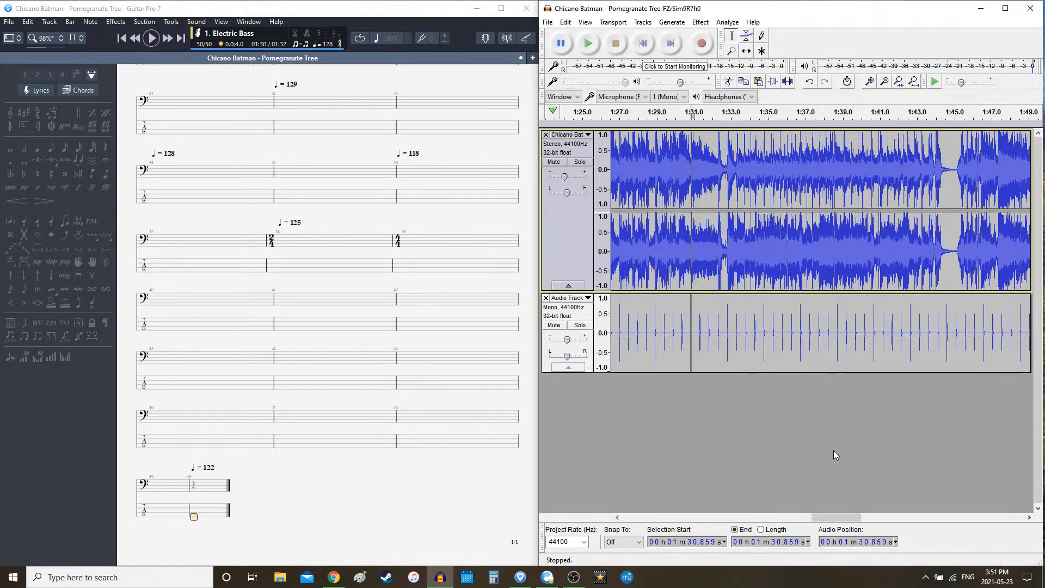
- Replace the click section after 1:30.859 with a 16-bar rhythm track at 121 BPM and audition it with the song
double_click(751, 345)
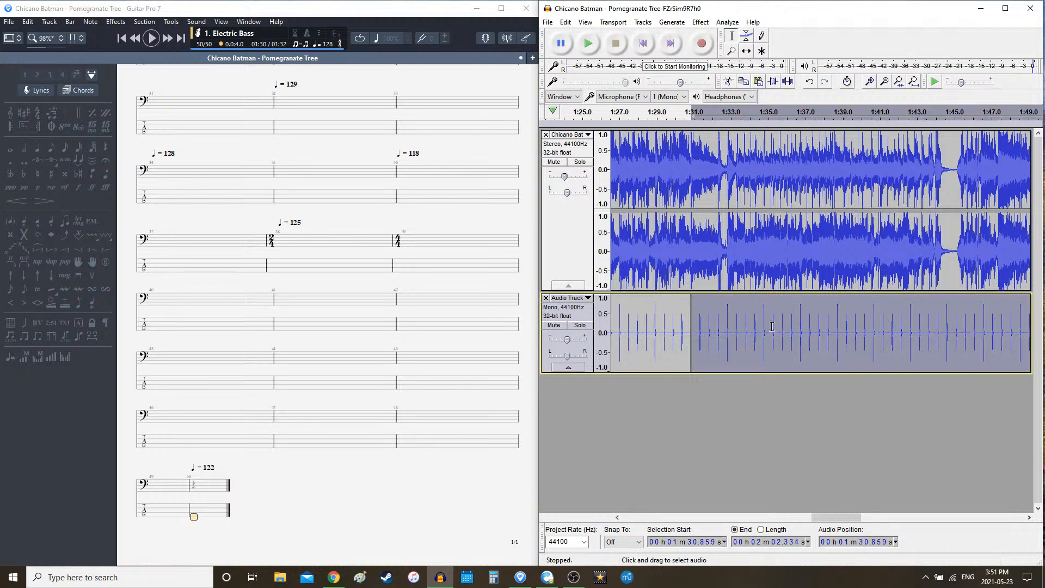
key(Delete)
click(672, 22)
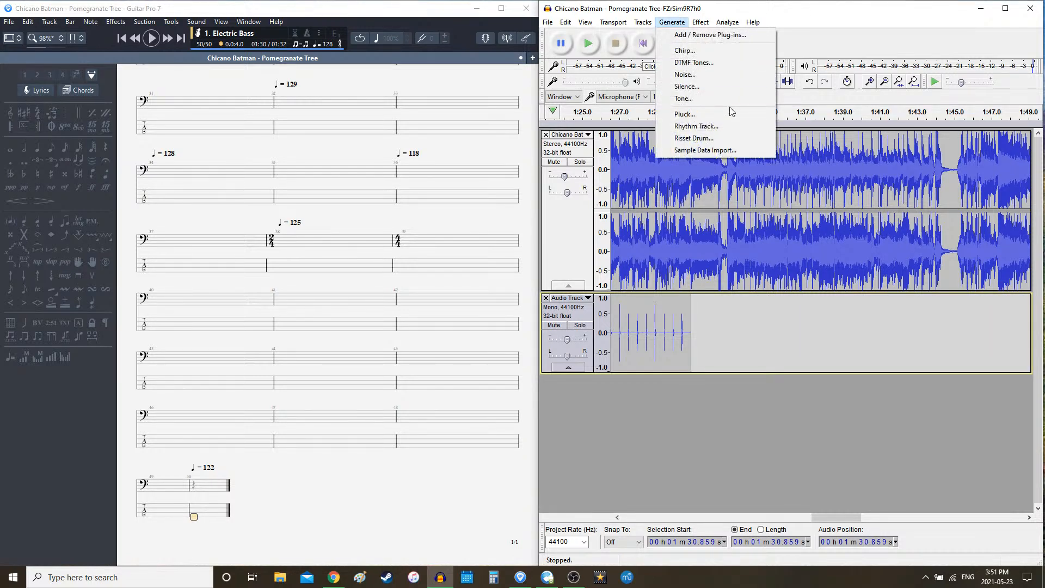
click(732, 127)
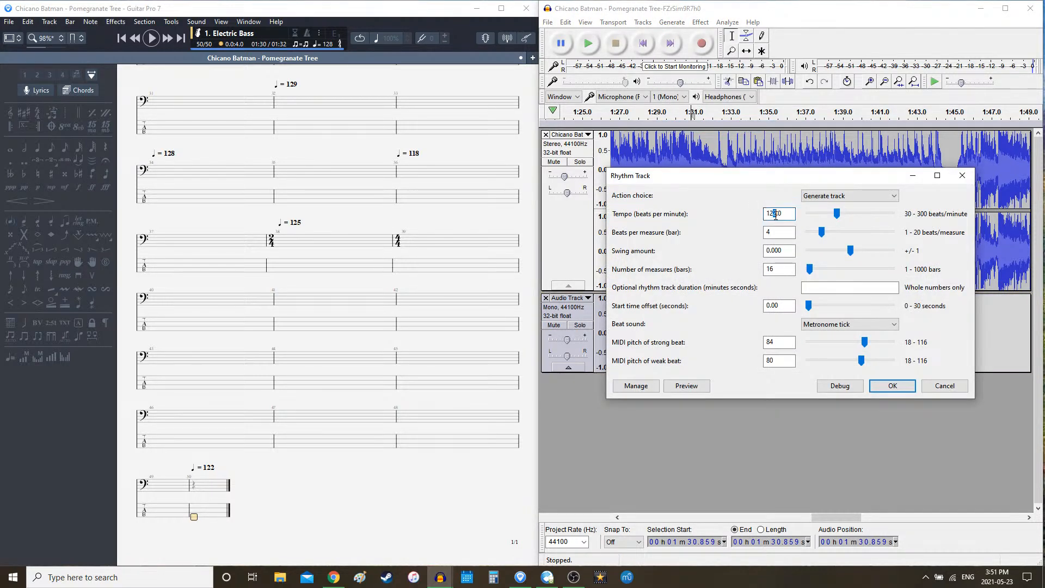
click(881, 384)
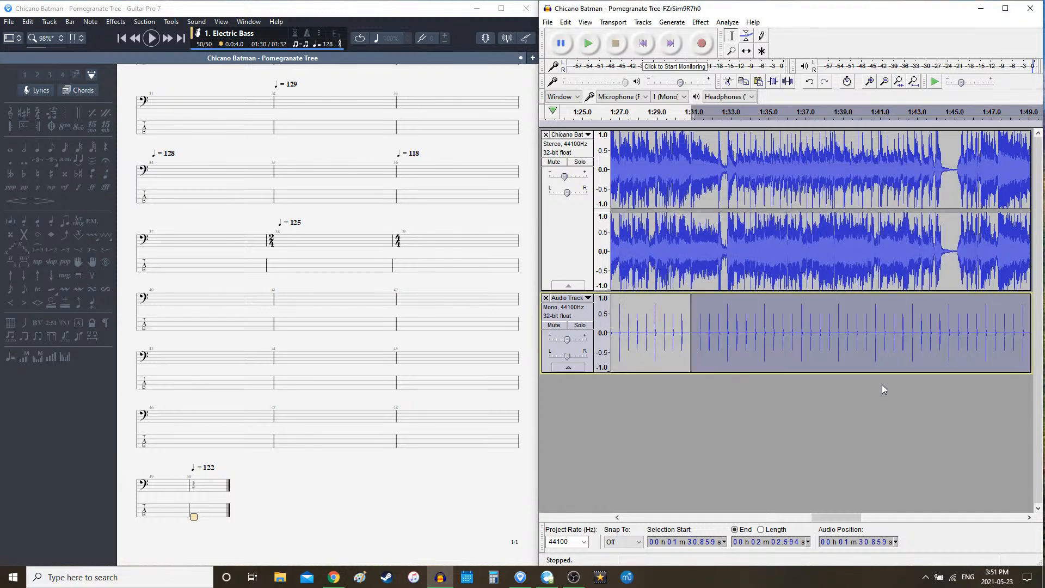
key(space)
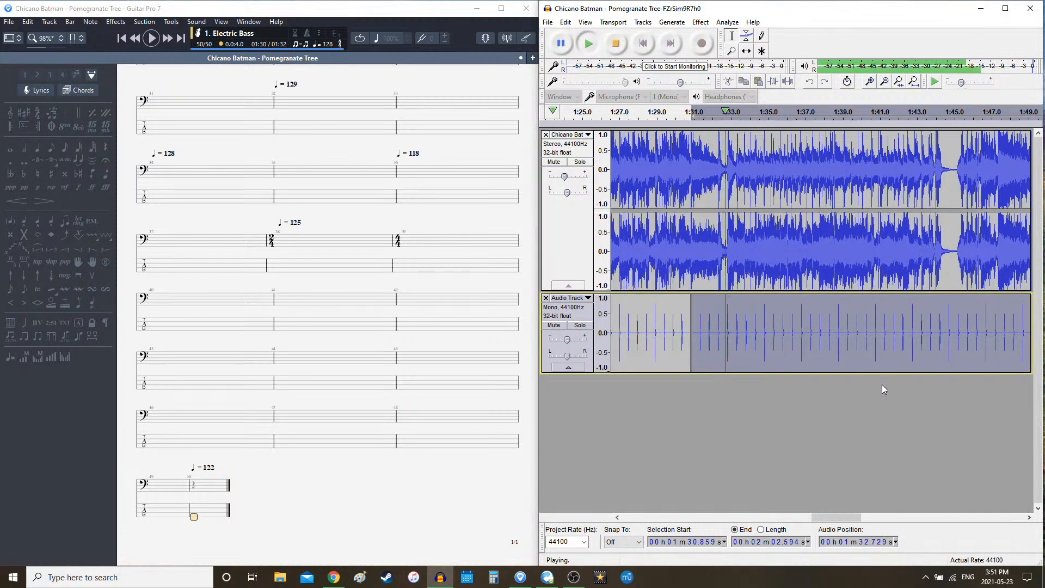
key(space)
key(space)
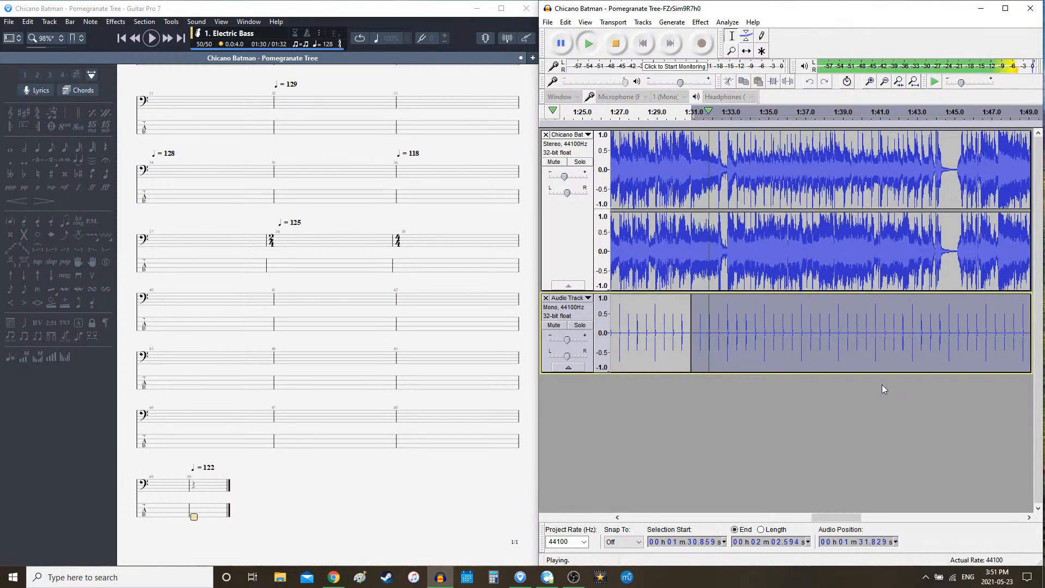
key(space)
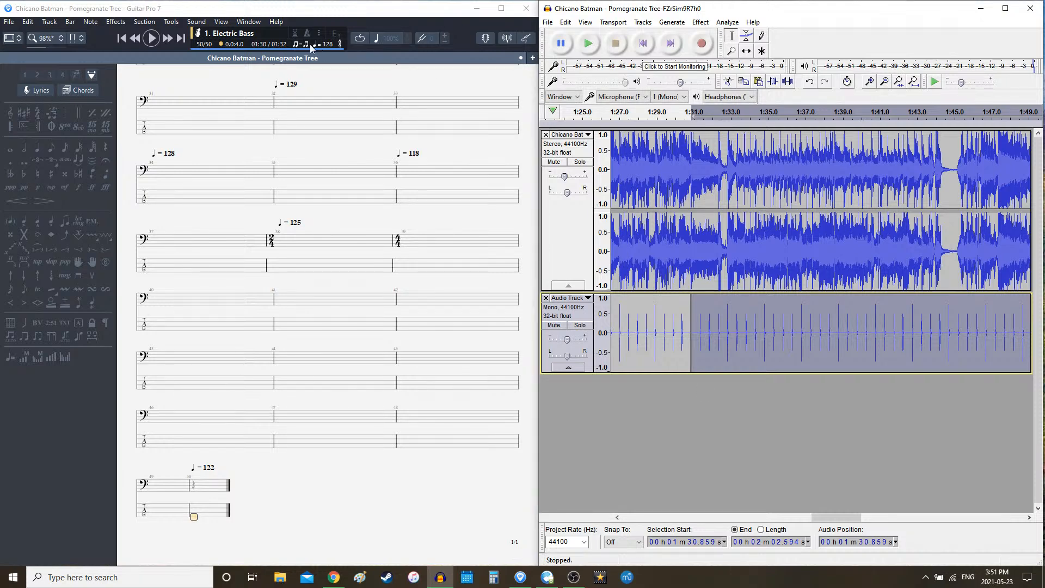
- In Guitar Pro, set bar 50's tempo to 121 bpm and add bar 51 with a tempo of 123 bpm
click(330, 48)
key(Escape)
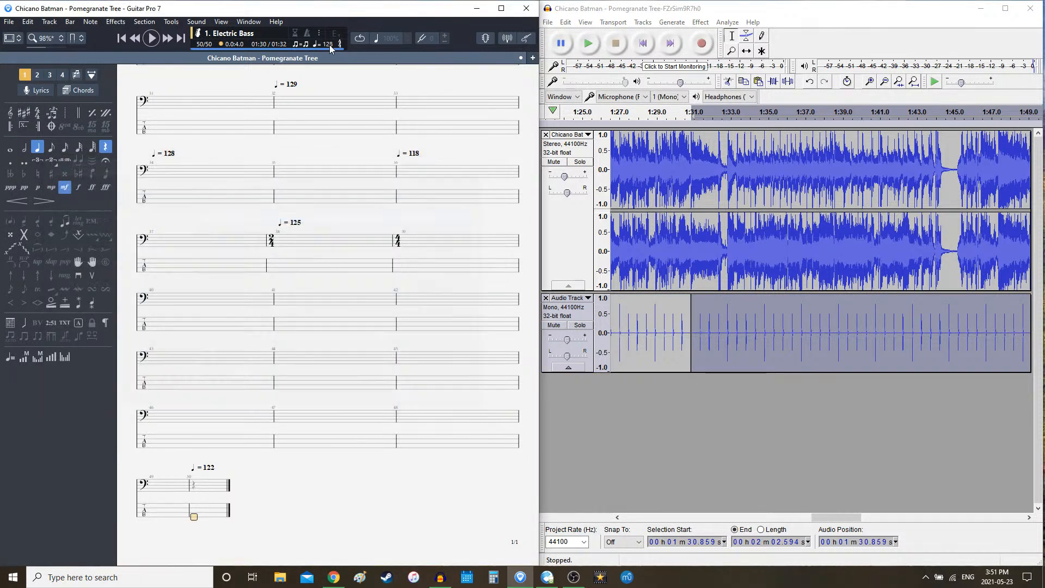
key(Right)
click(331, 50)
key(Down)
key(Down)
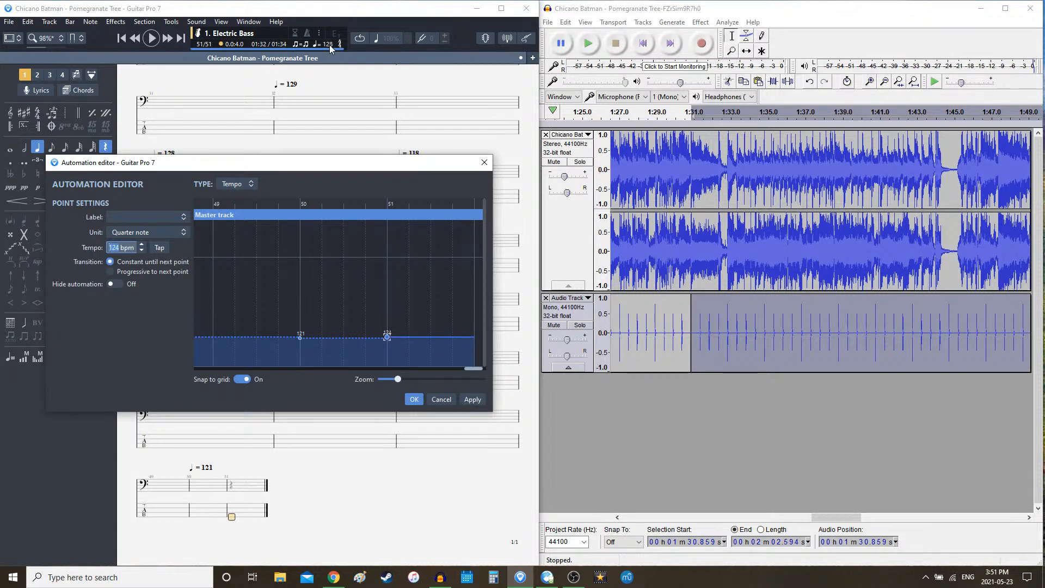
key(Return)
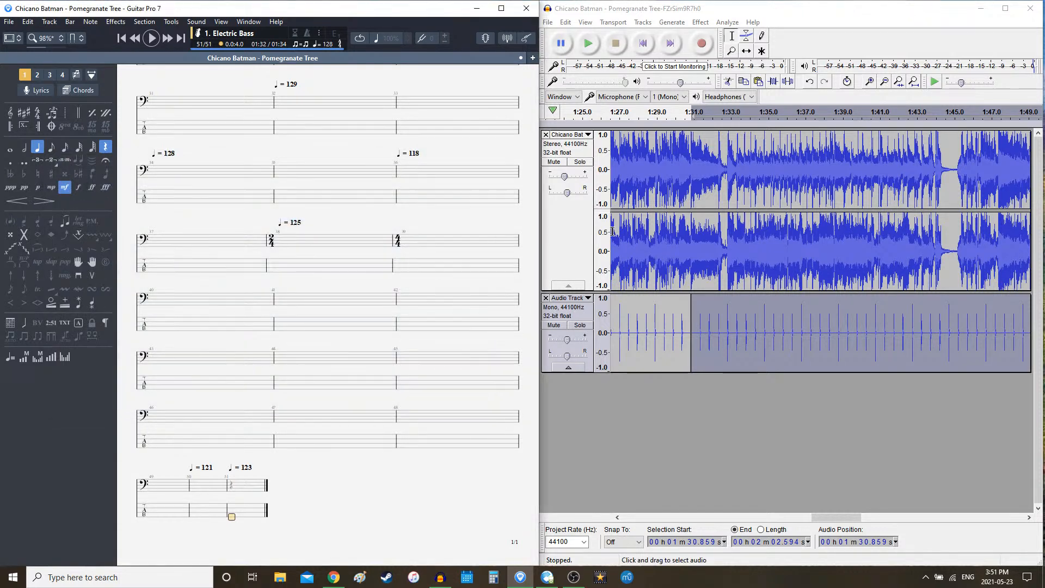
- In Audacity, replace the click section after 1:30.859 with a one-bar rhythm track at 121 BPM
click(748, 17)
click(672, 22)
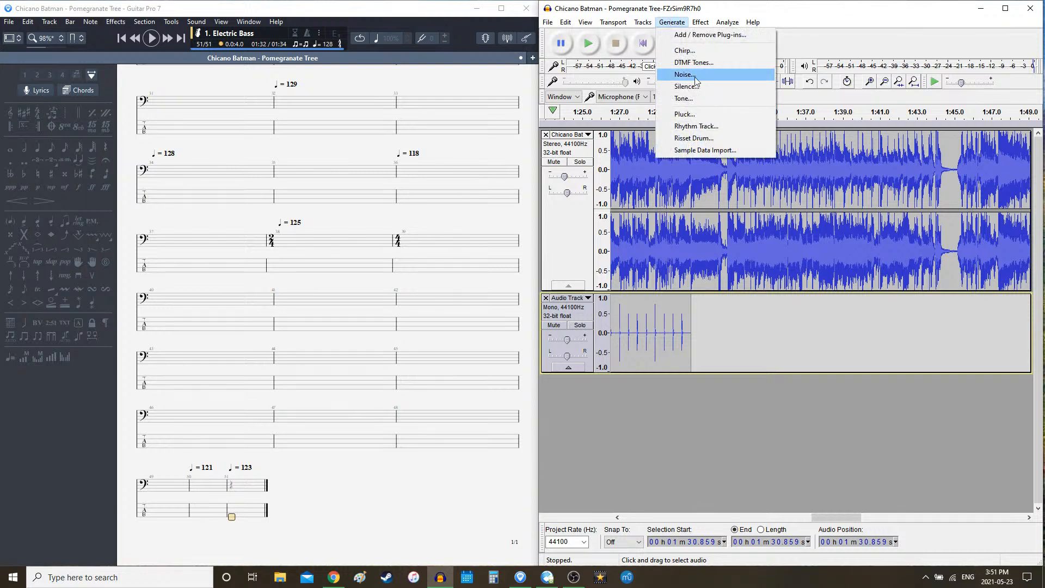
click(702, 129)
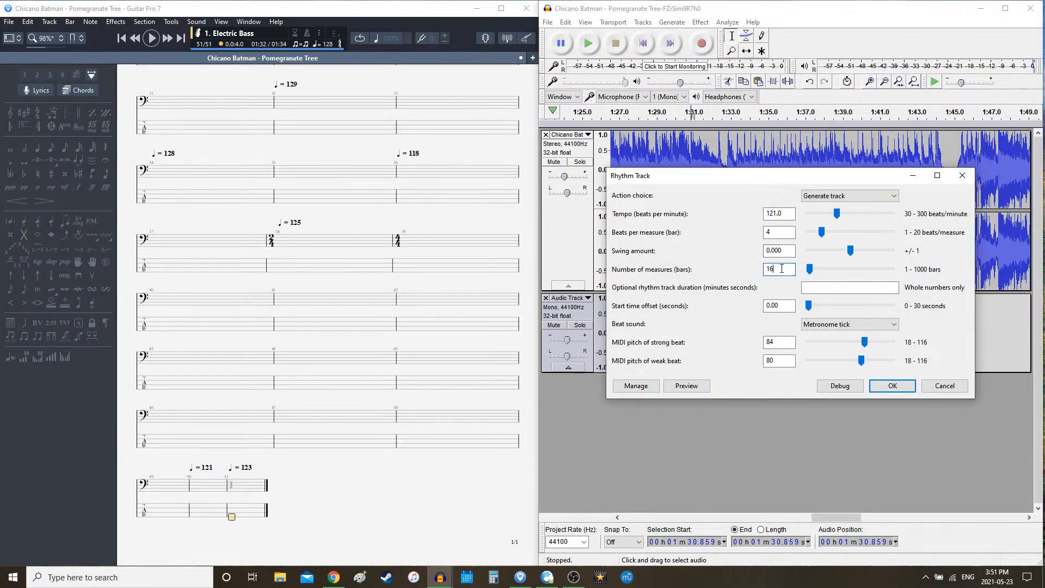
key(Return)
- Generate a 16-bar rhythm track at 123 BPM from the end of the click track at 1:32.842
click(758, 324)
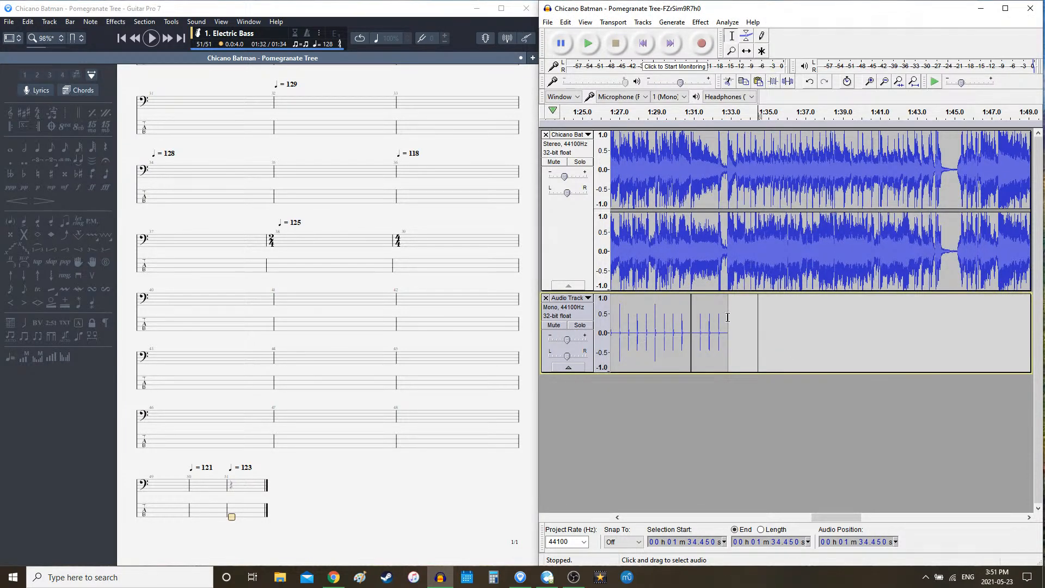
click(728, 317)
click(671, 22)
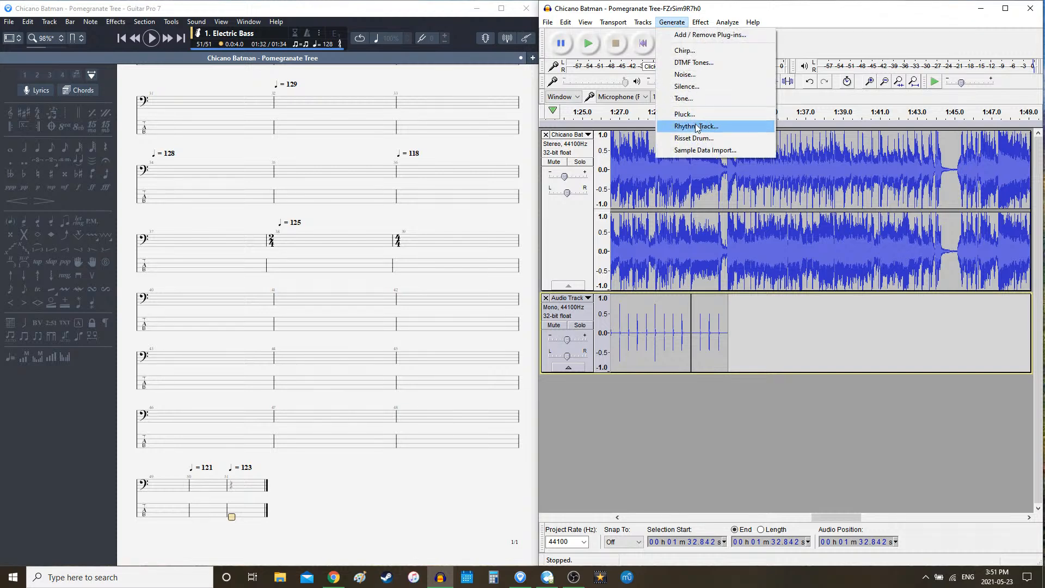
click(697, 127)
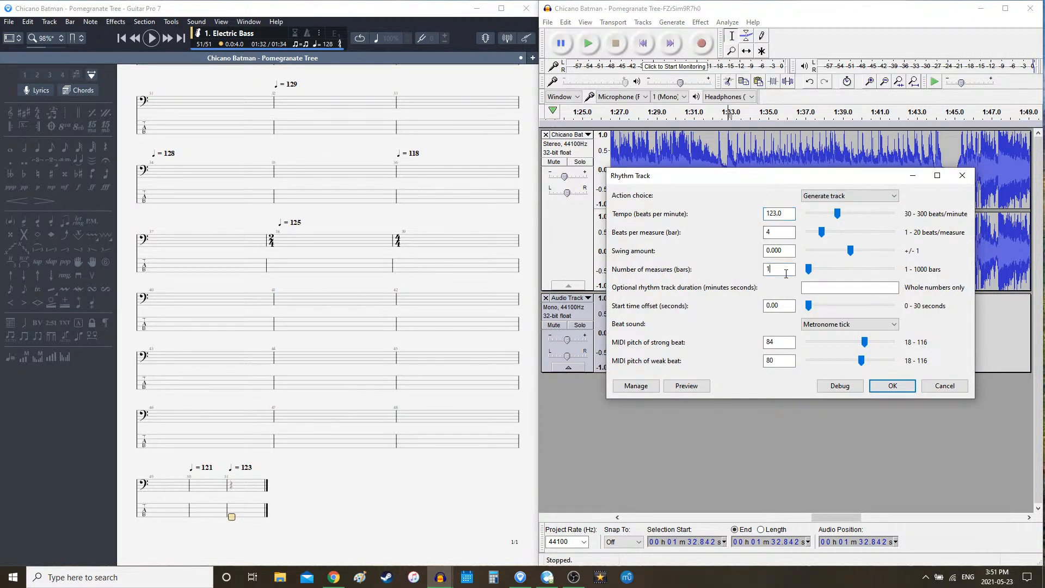
key(Return)
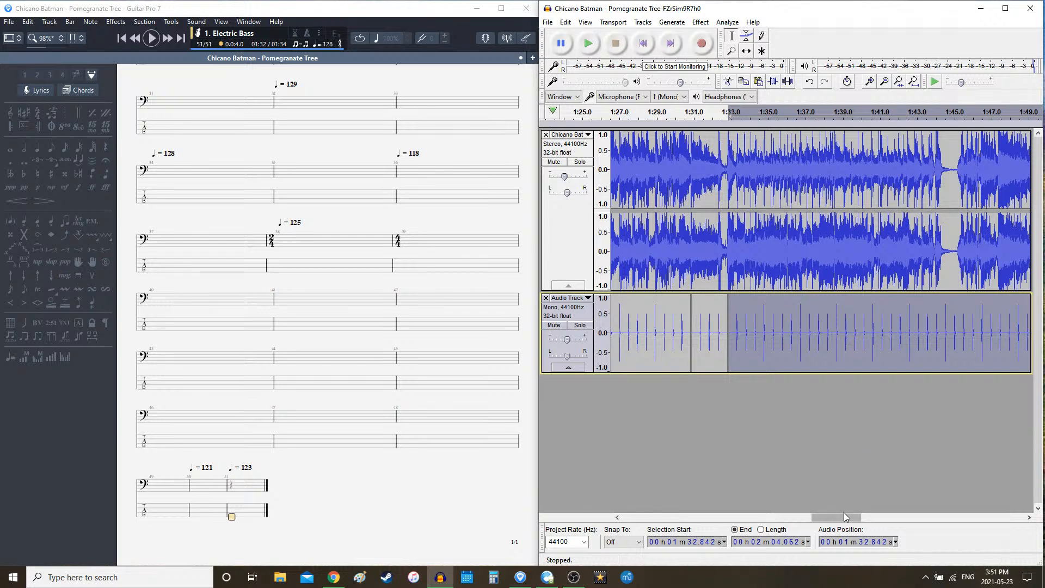
- Play the song with the new 123 BPM clicks repeatedly from 1:32.842 to check the beat alignment
drag(844, 516, 838, 515)
click(696, 256)
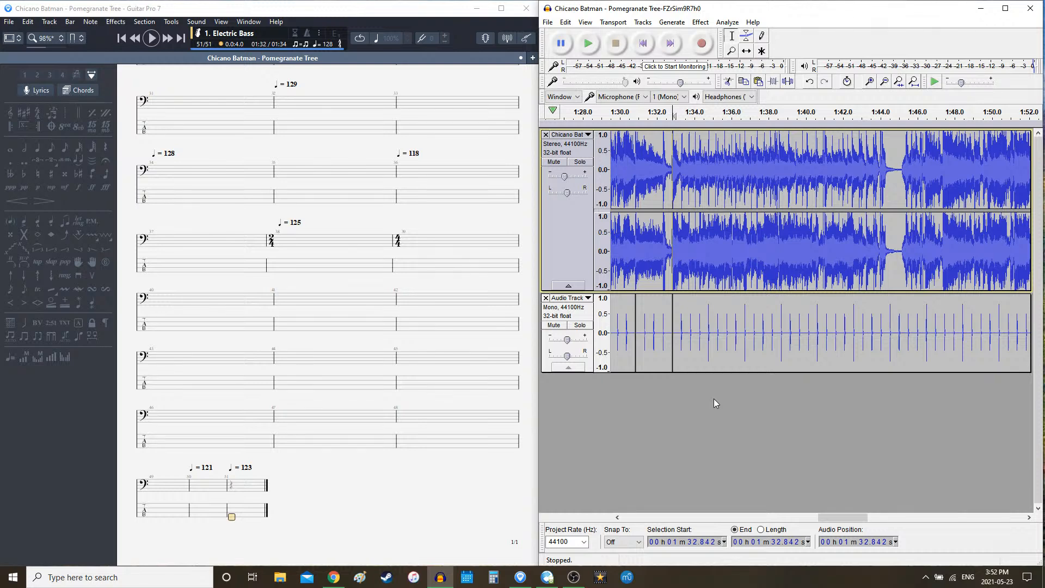
key(space)
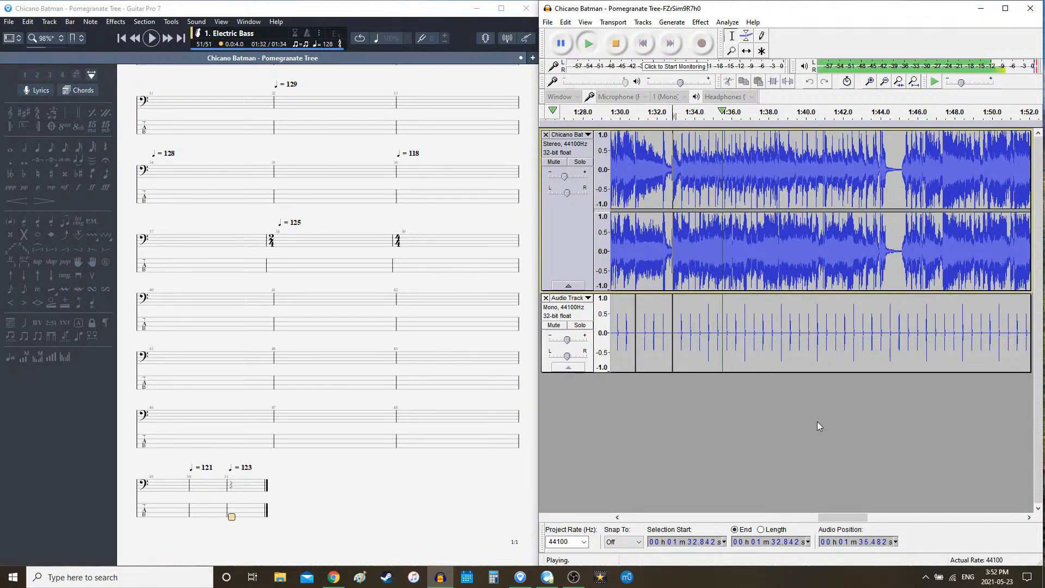
key(space)
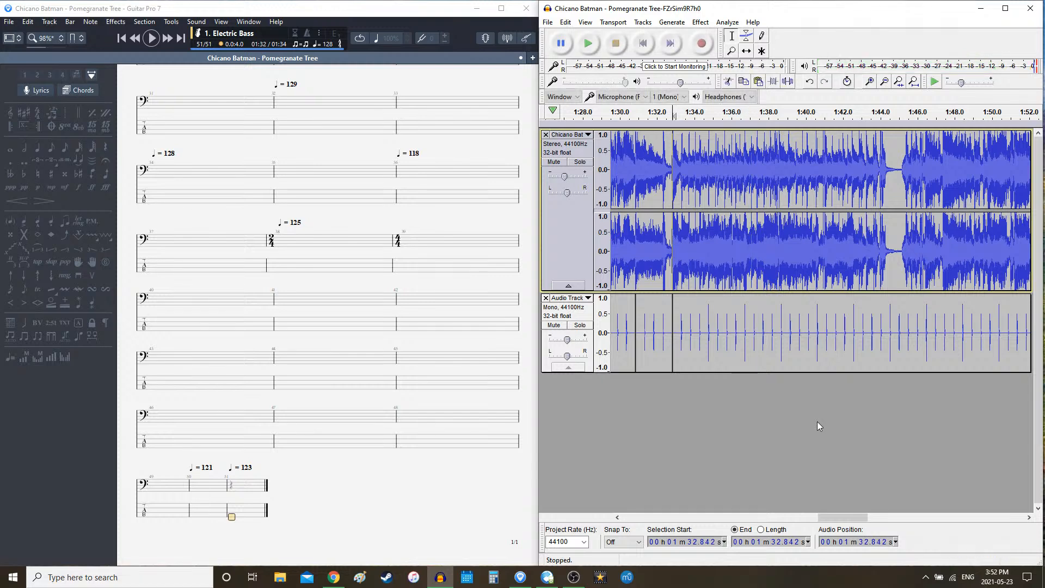
key(space)
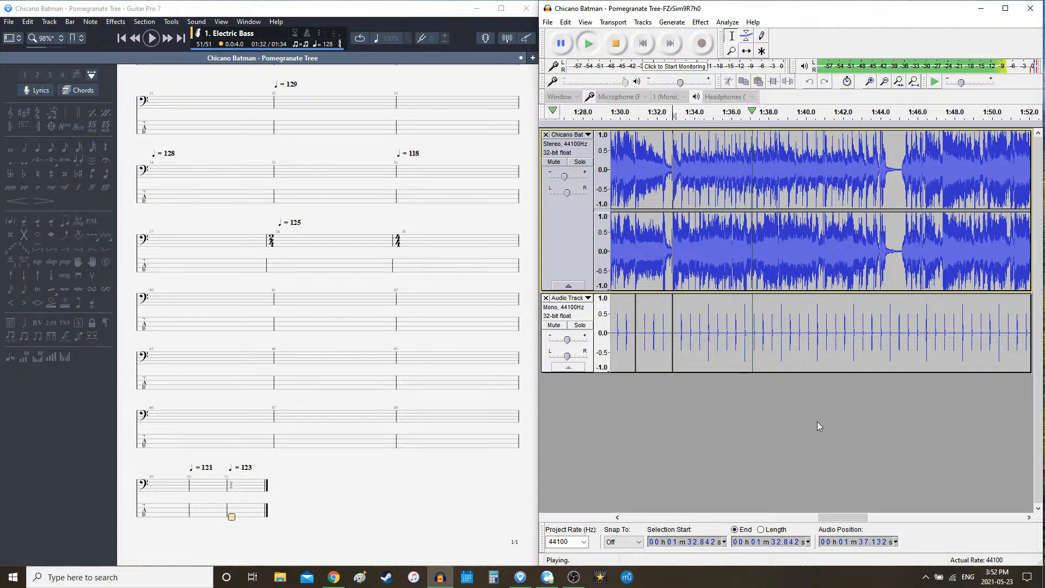
key(space)
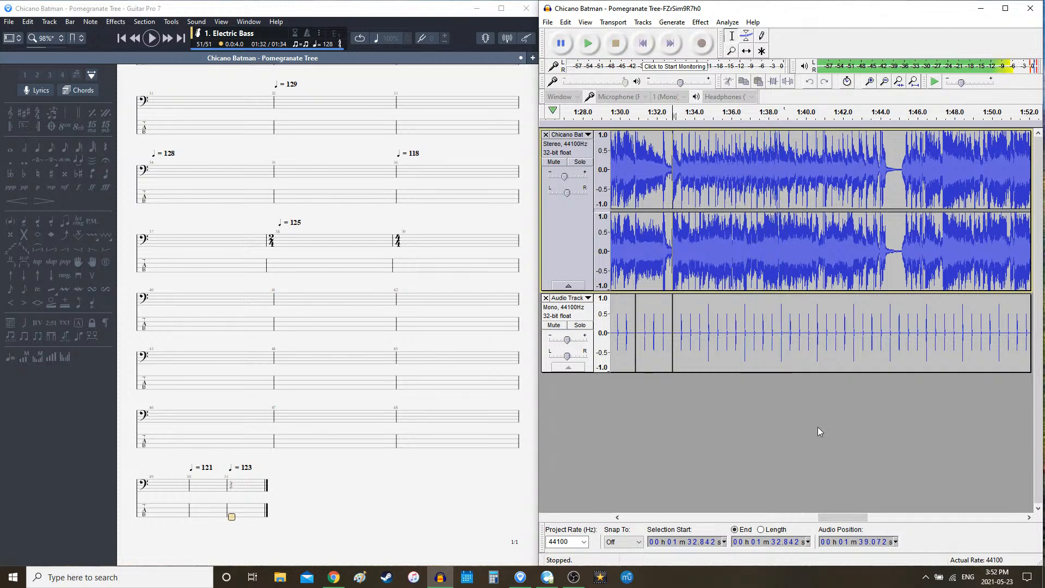
key(space)
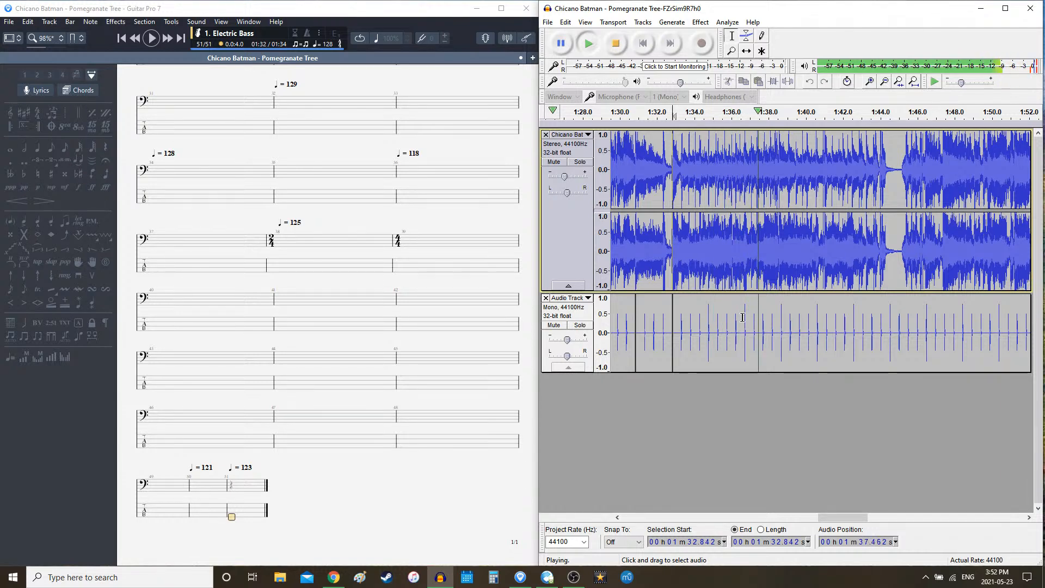
- Stop the playback and, in Guitar Pro, set bar 51's tempo to 124 bpm
key(space)
click(328, 42)
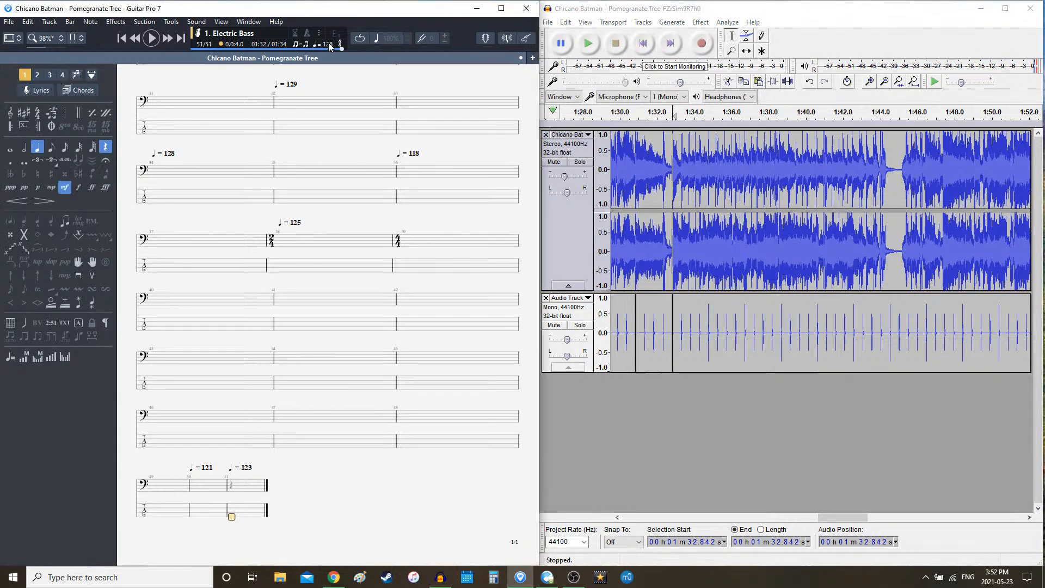
key(Return)
- In Audacity, replace the click section after 1:32.842 with a 16-bar rhythm track at 124 BPM
click(686, 240)
key(ctrl+z)
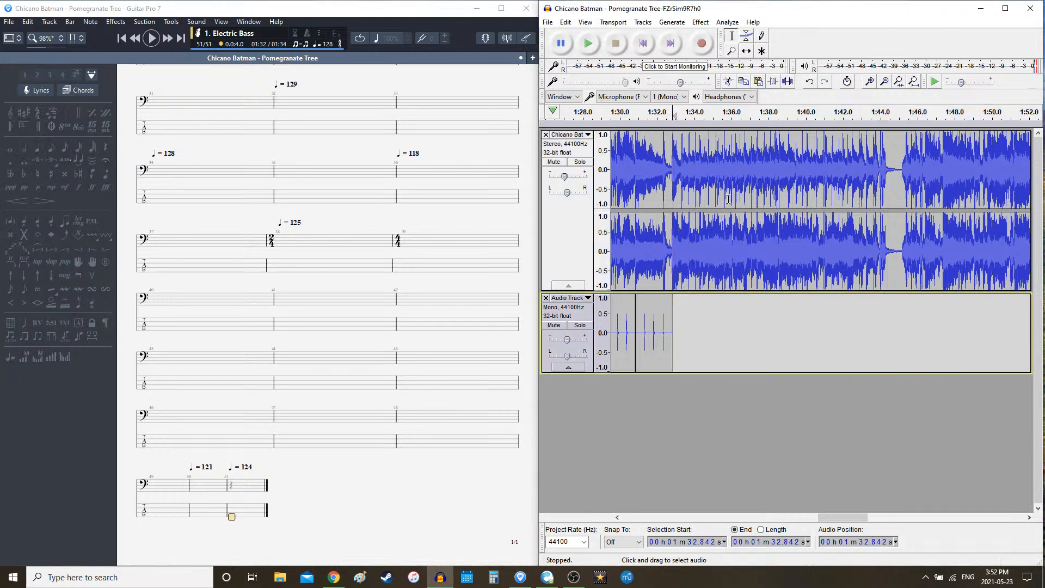
click(673, 23)
click(696, 126)
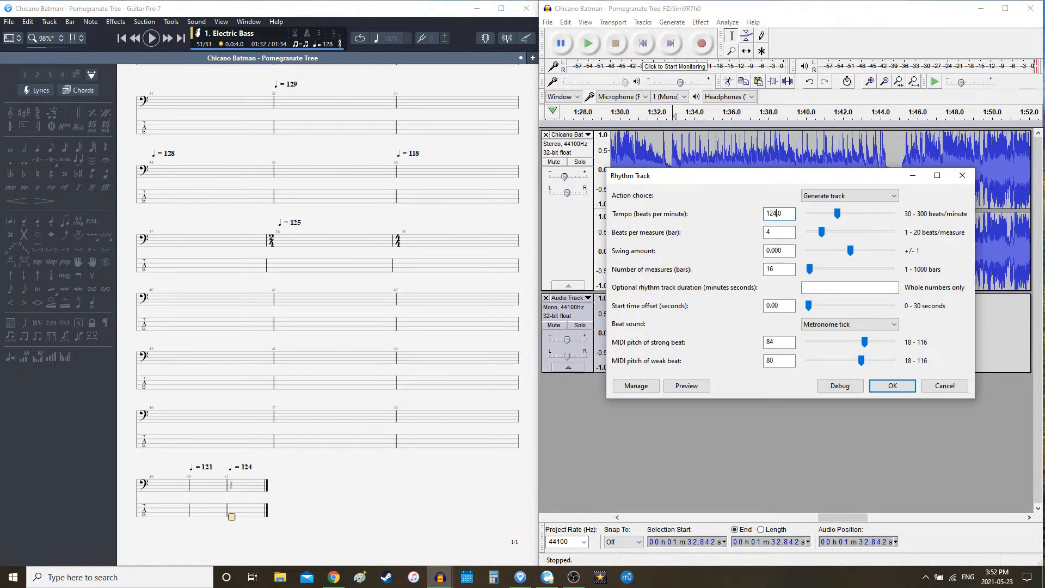
key(Return)
- Play the song with the 124 BPM clicks repeatedly from 1:32.842 to check the beat alignment
key(space)
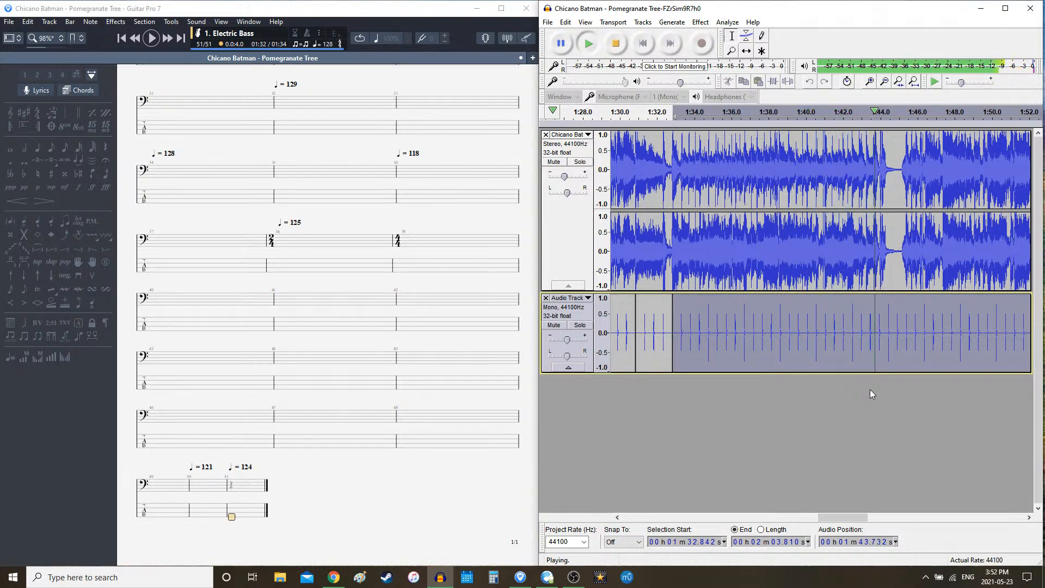
key(space)
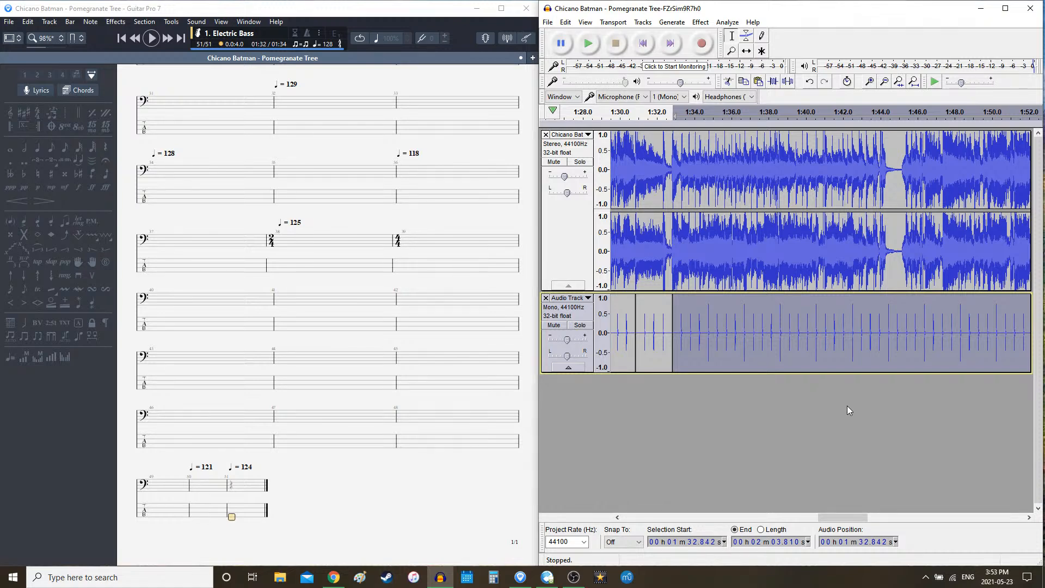
drag(832, 521, 838, 521)
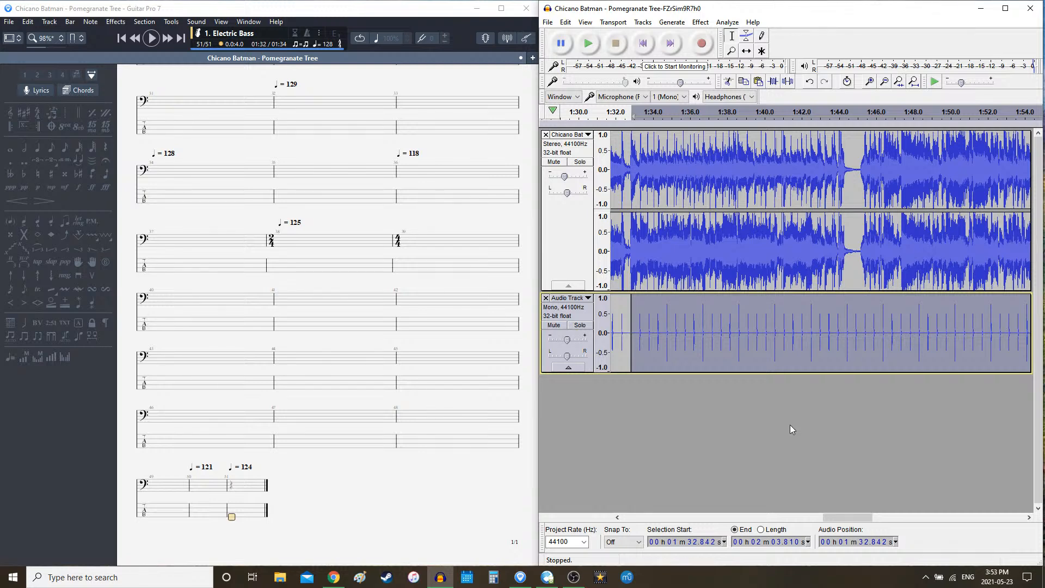
key(space)
key(space)
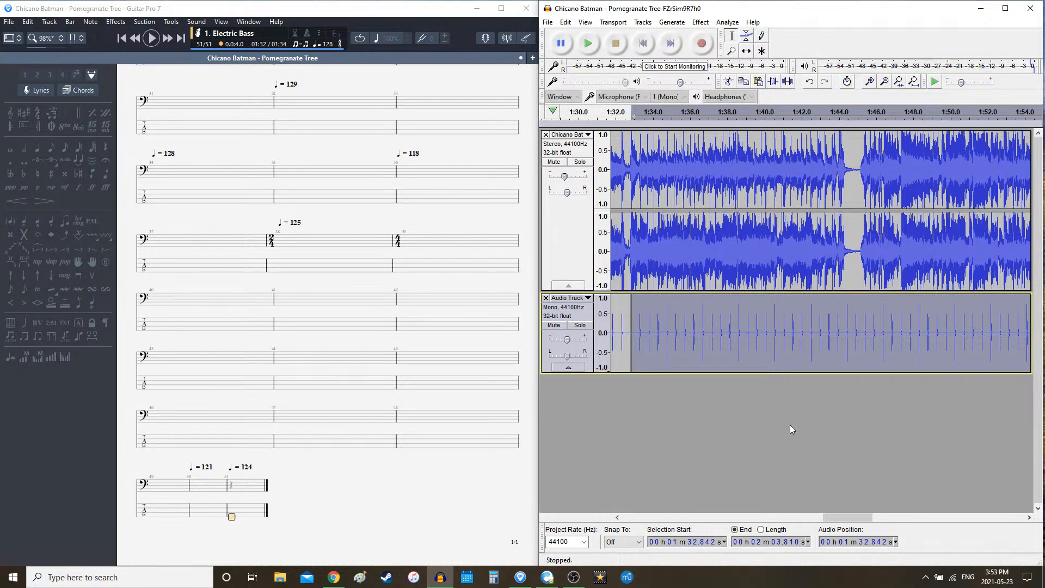
key(space)
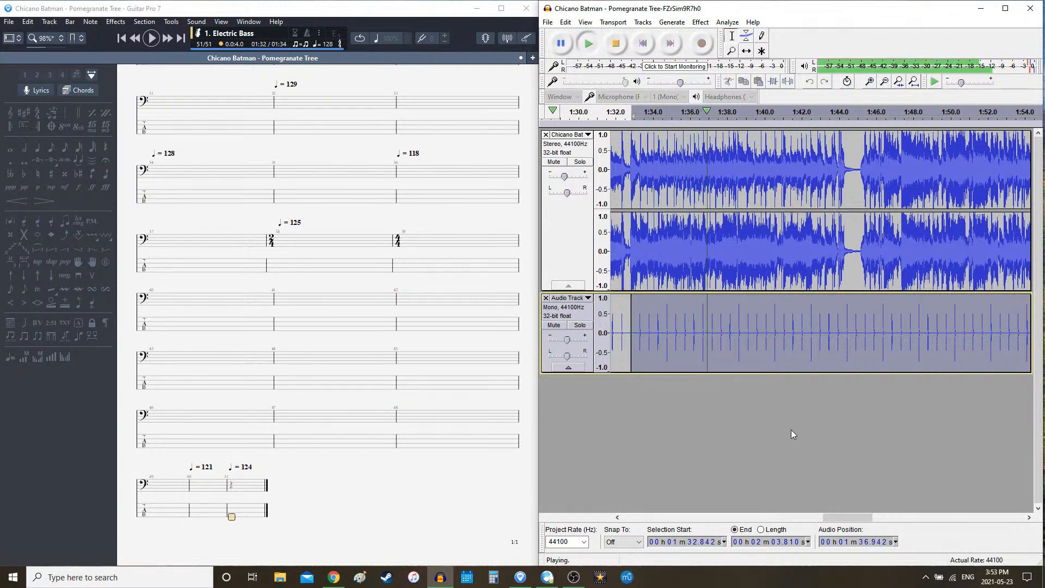
- In Guitar Pro, add bars 52 and 53 and set bar 53's tempo to 126 bpm
click(701, 319)
click(247, 521)
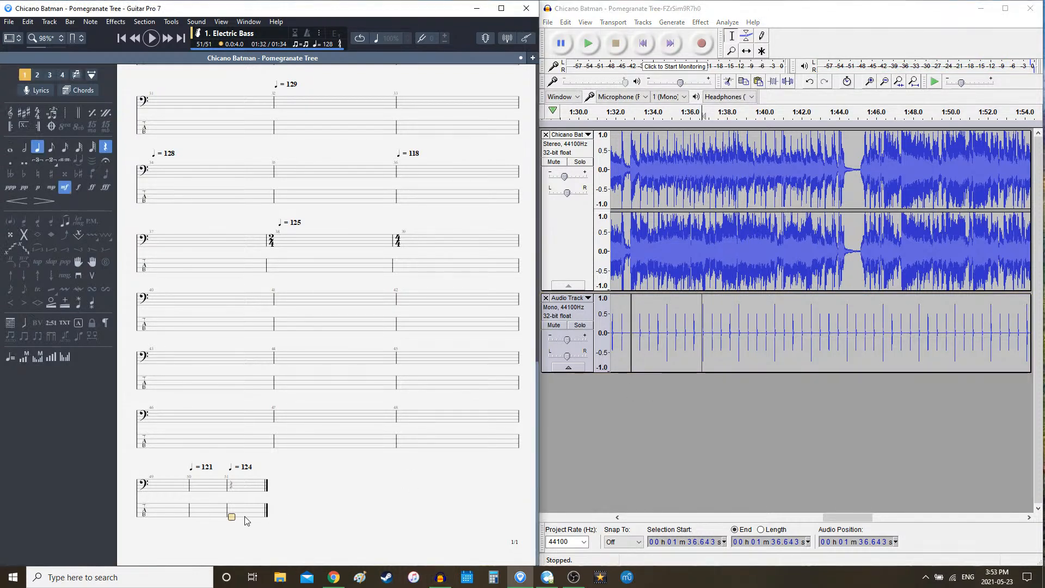
key(Right)
key(Right)
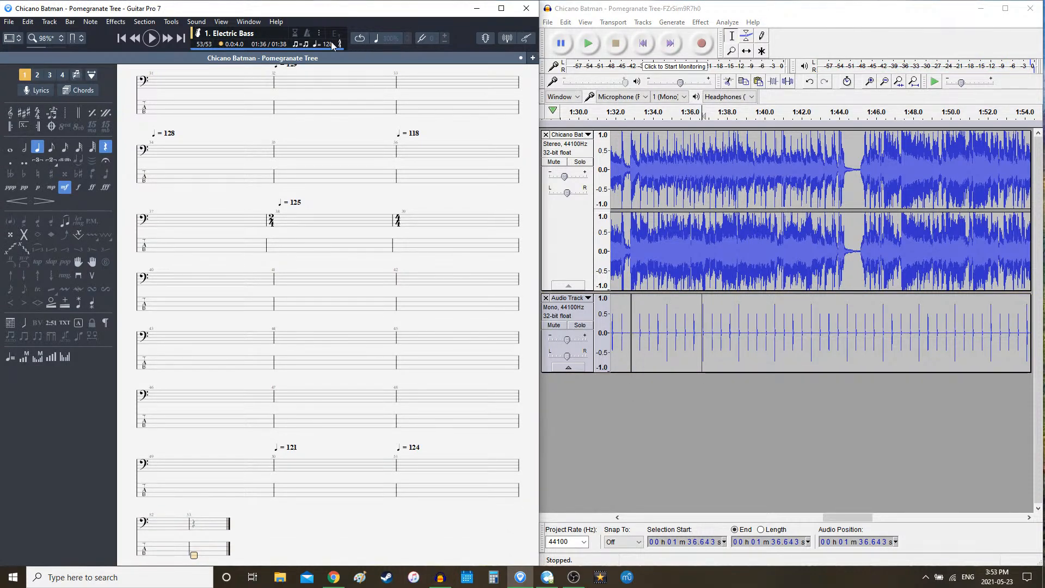
click(329, 46)
text(126)
key(Return)
- In Audacity, replace the click section after 1:32.842 with a two-bar rhythm track at 124 BPM
double_click(791, 343)
key(Delete)
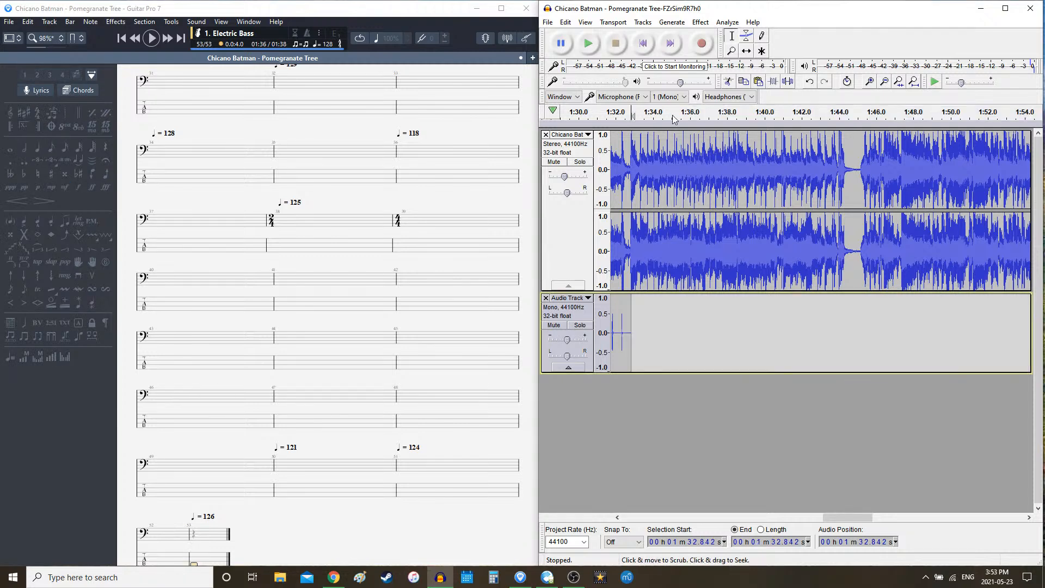
click(672, 22)
click(702, 124)
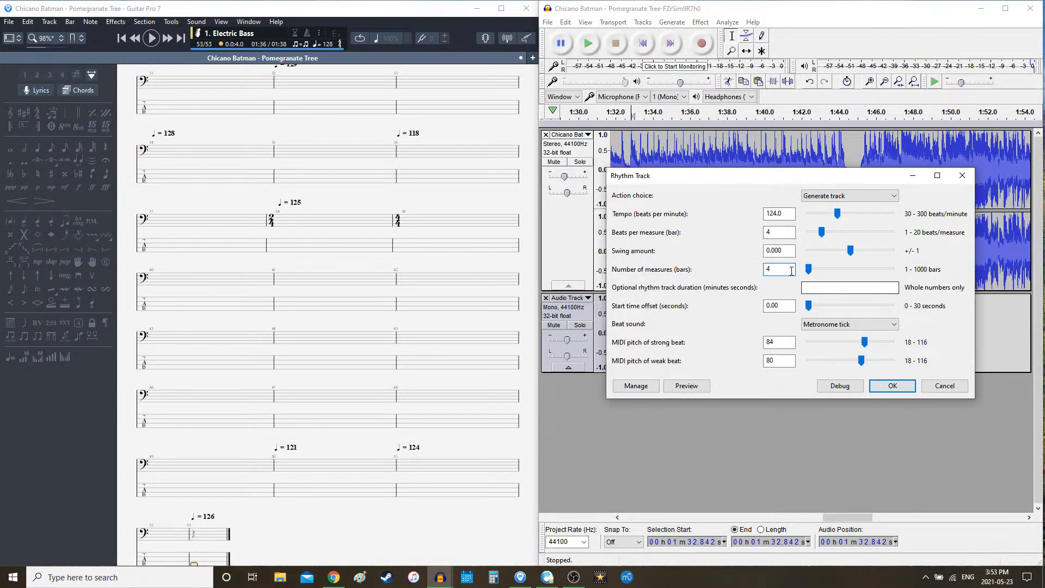
click(879, 384)
- Generate a 16-bar rhythm track at 126 BPM from the click track's end at 1:36.713 and play it against the song
click(721, 329)
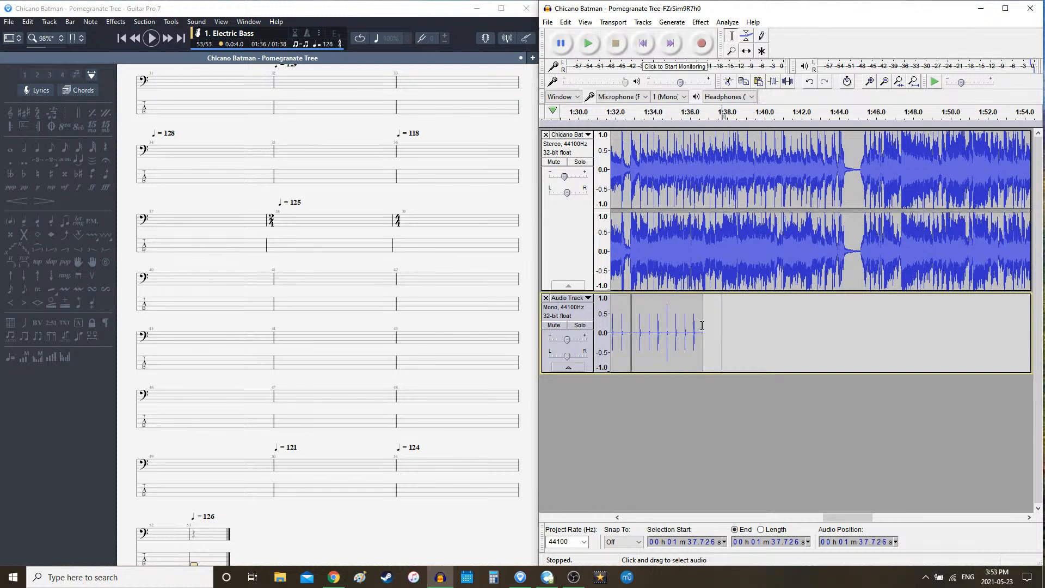
click(702, 326)
click(671, 21)
click(707, 126)
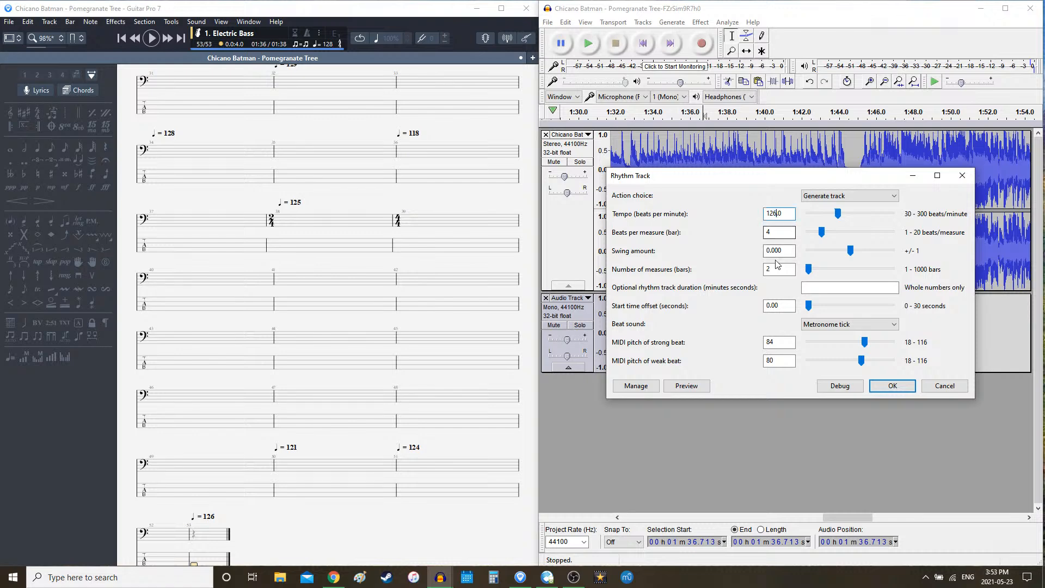
click(894, 384)
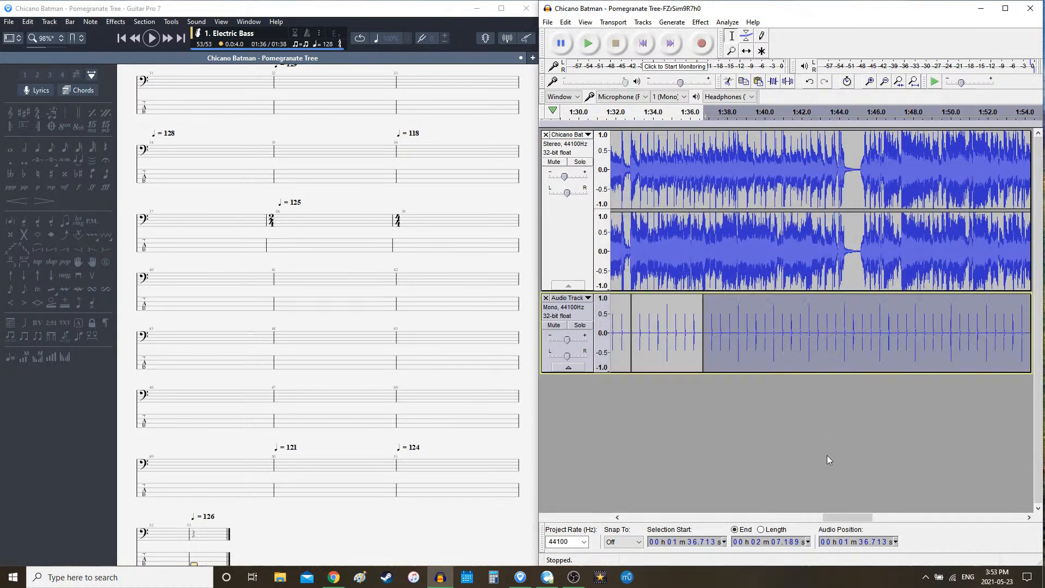
key(space)
drag(851, 514, 856, 514)
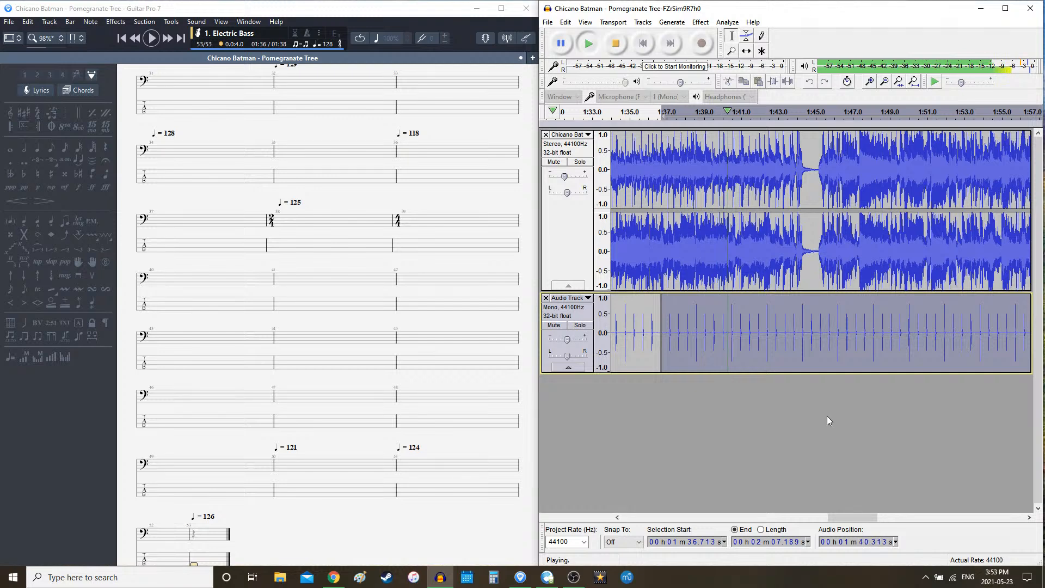
key(space)
- Replace the click section after 1:36.713 with a 16-bar rhythm track at 125 BPM
key(Delete)
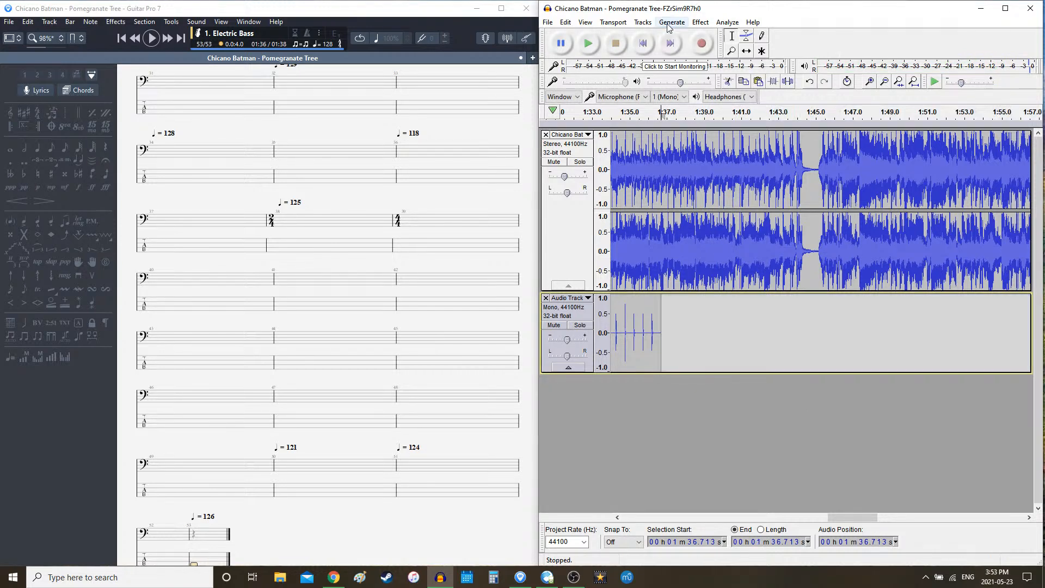
click(672, 22)
click(716, 129)
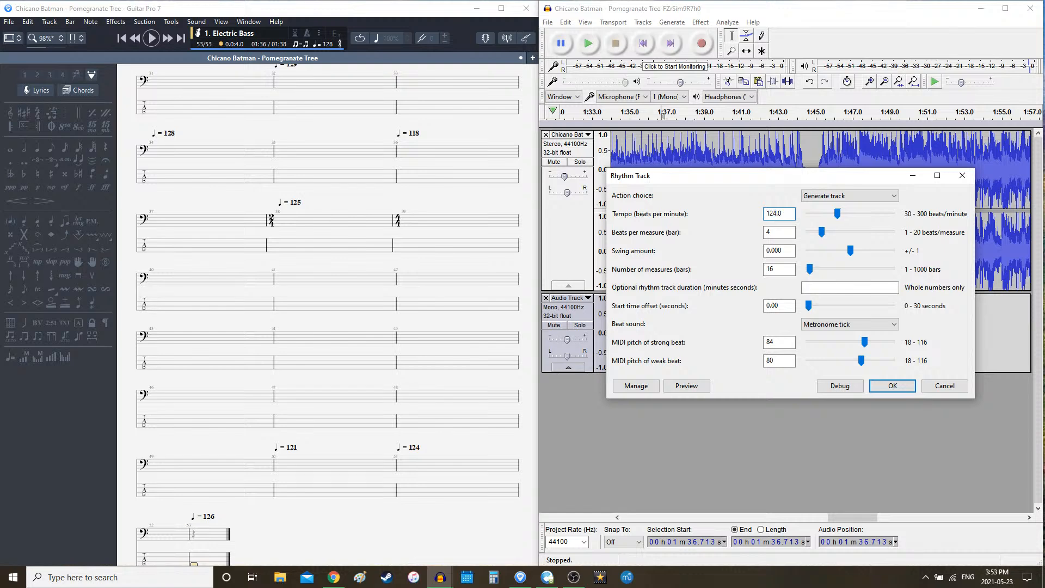
key(Return)
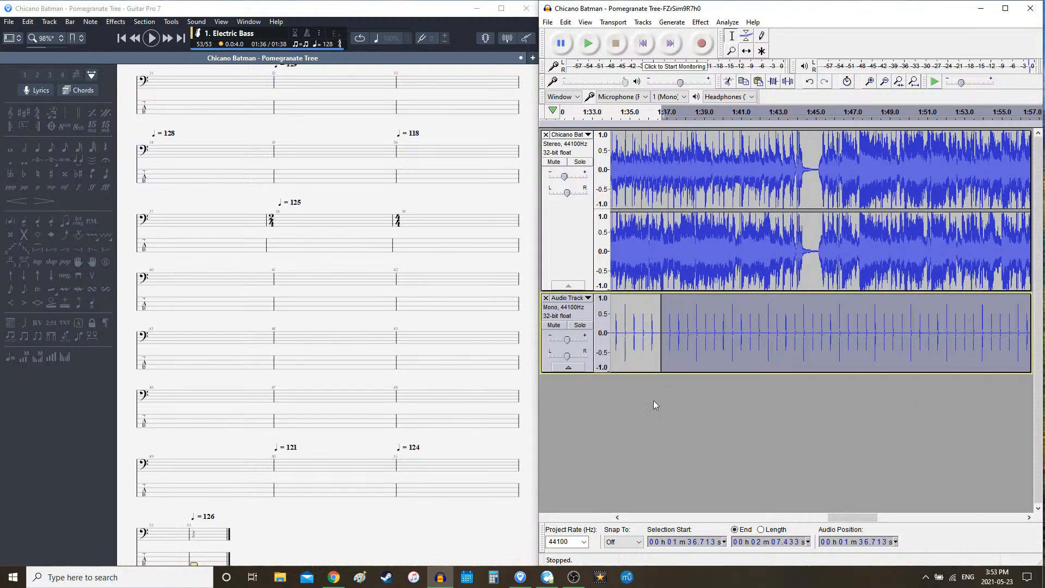
- In Guitar Pro, set bar 53's tempo to 125 bpm
click(330, 47)
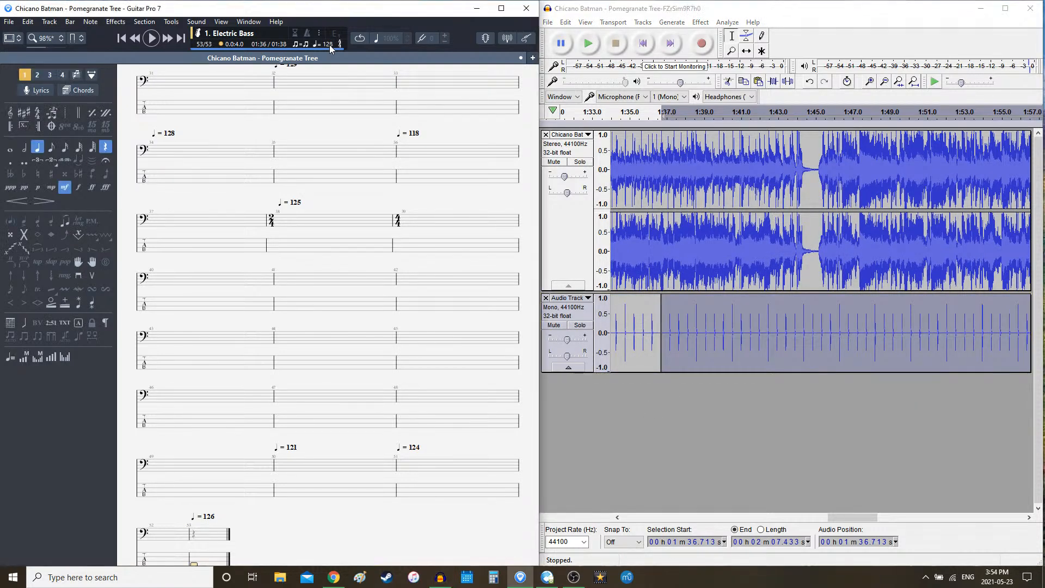
text(125 bpm)
key(Return)
- In Audacity, play the song with the 125 BPM clicks from 1:36.713 and place the cursor at 1:40.446
click(776, 11)
key(space)
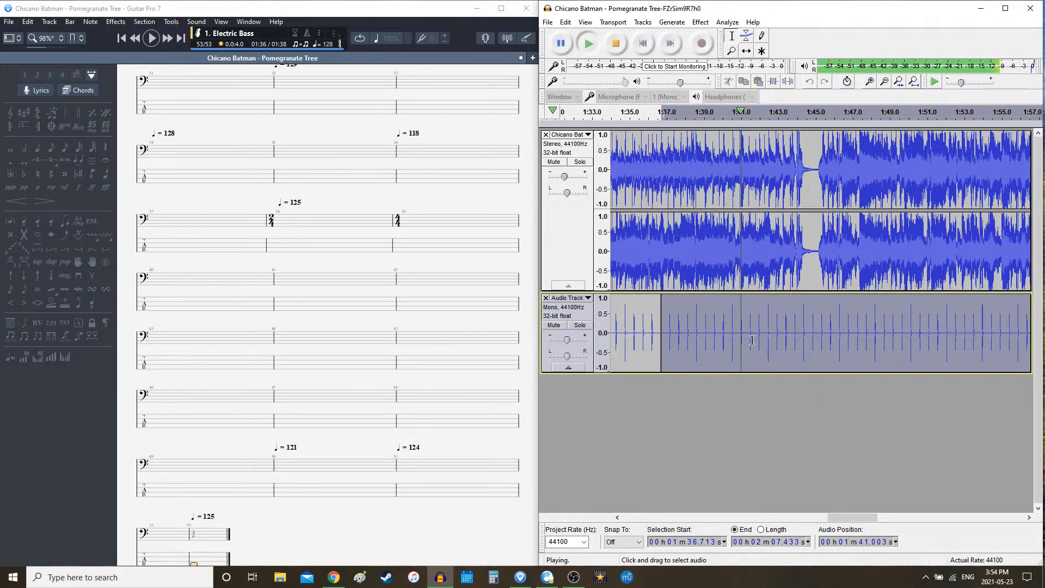
click(731, 318)
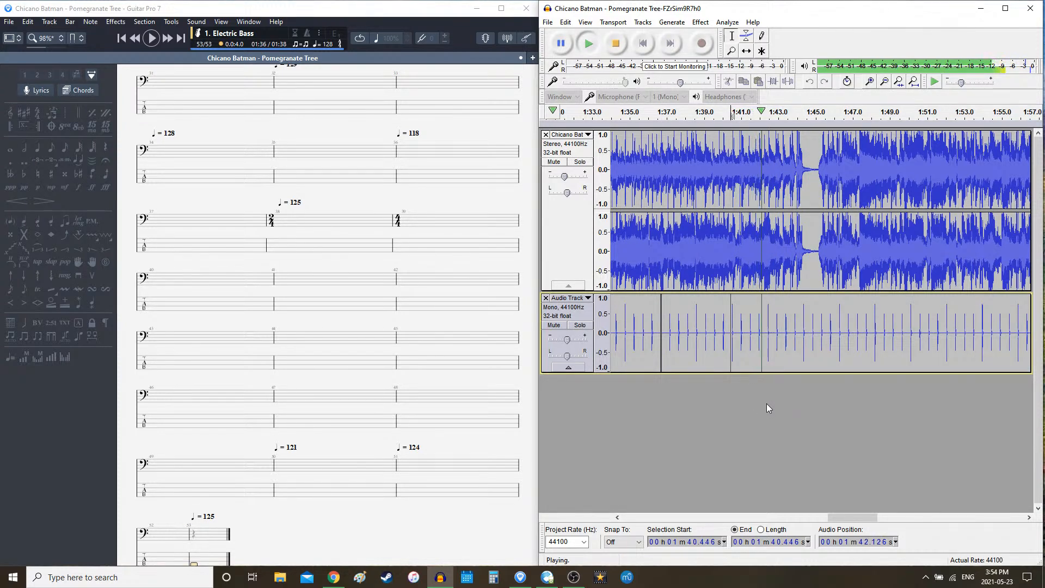
key(space)
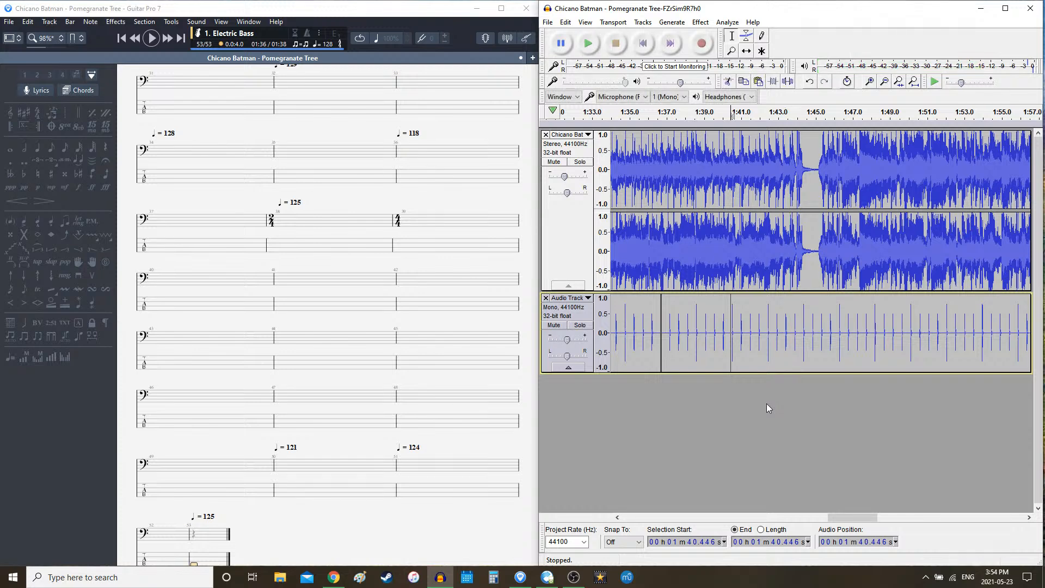
scroll(372, 446, down, 2)
click(219, 515)
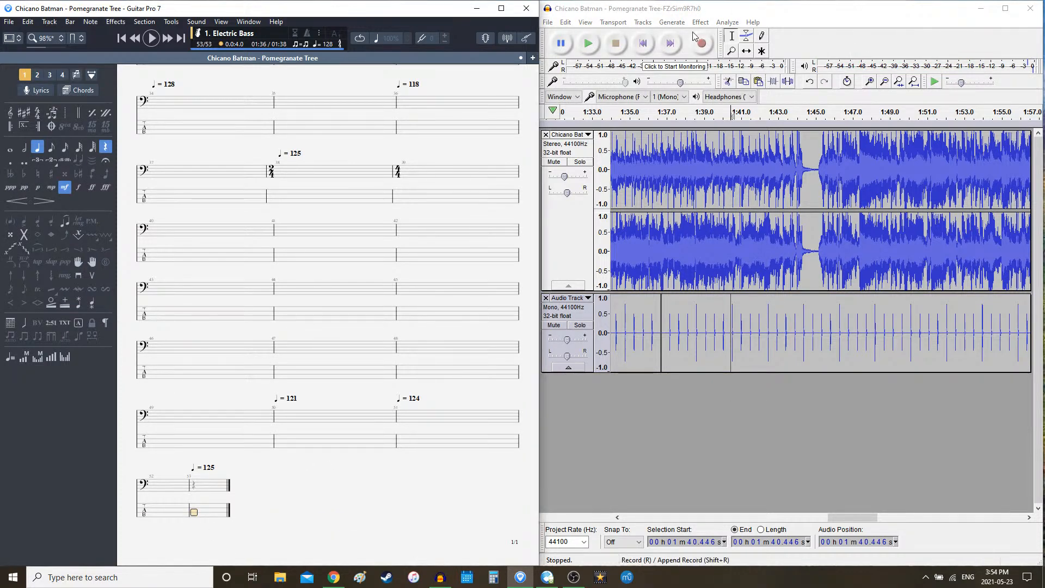
click(671, 22)
click(702, 126)
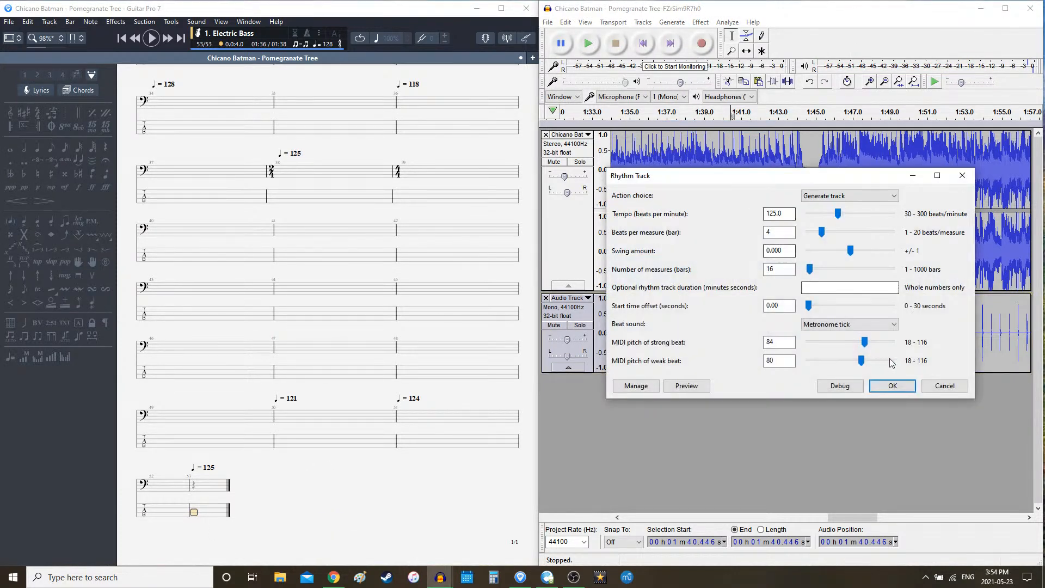
click(892, 385)
- In Guitar Pro, add bars 54 and 55 to the end of the bass track
click(220, 506)
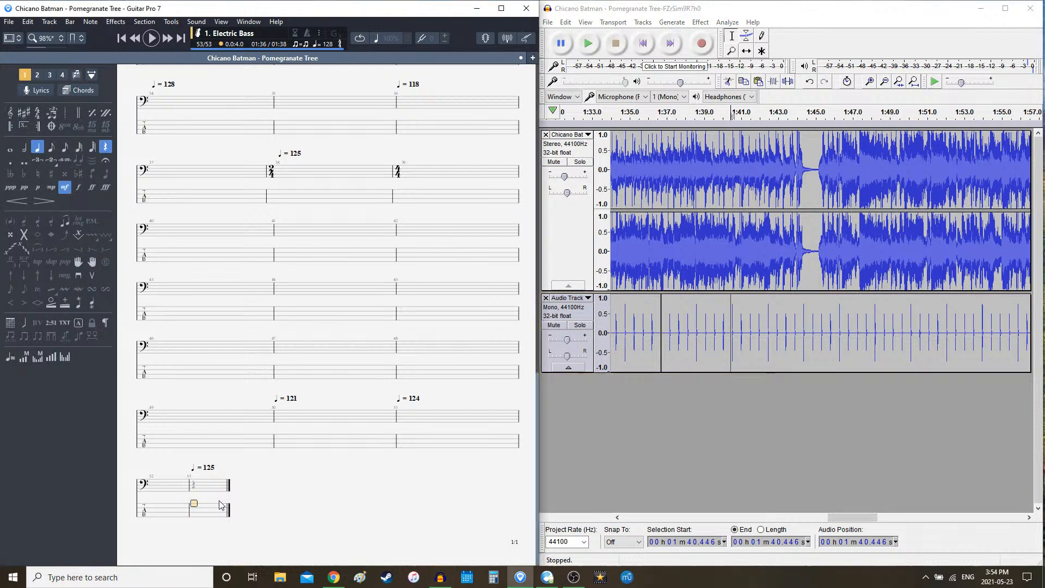
key(Right)
key(Right)
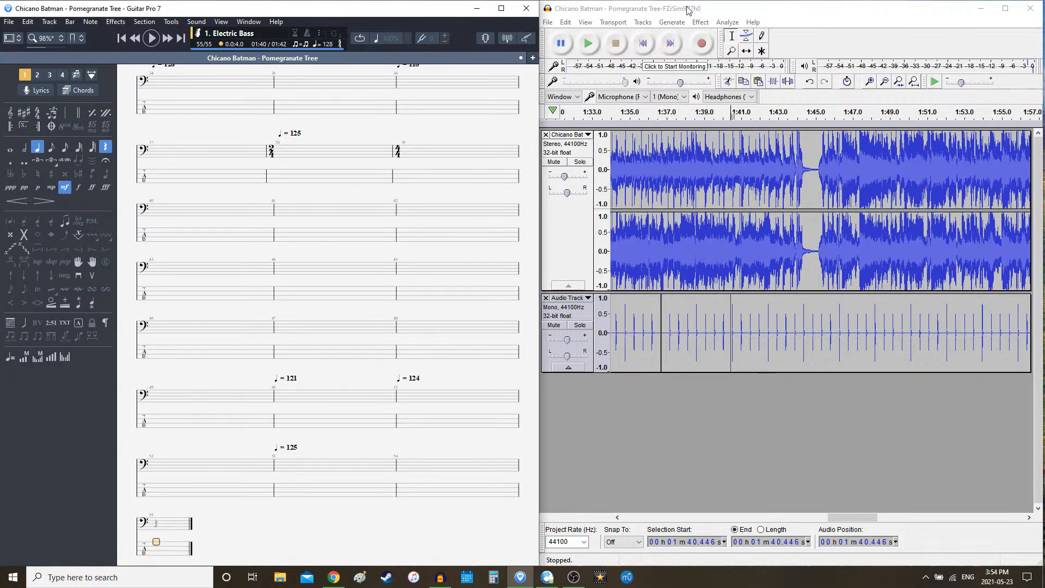
- In Audacity, play the song with the clicks from 1:40.446 to check the beat alignment
click(689, 8)
key(space)
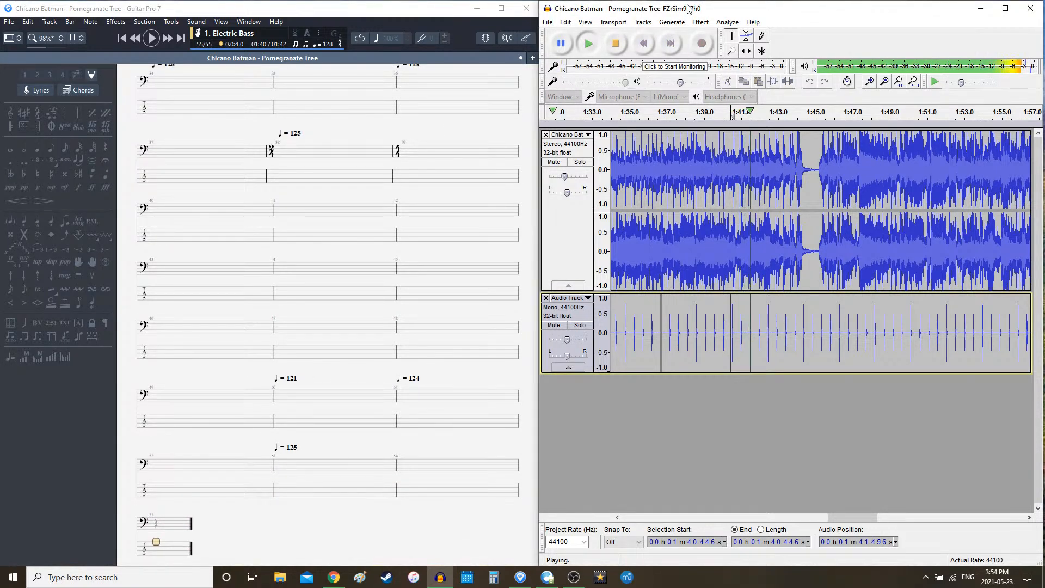
key(space)
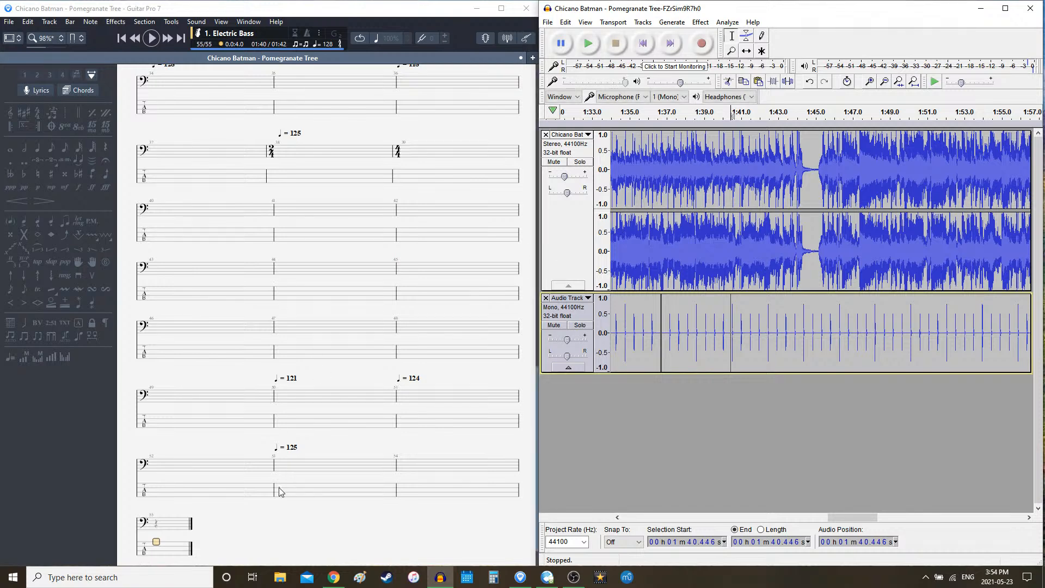
- In Guitar Pro, set bar 55's tempo to 124 bpm
scroll(279, 488, down, 1)
click(171, 500)
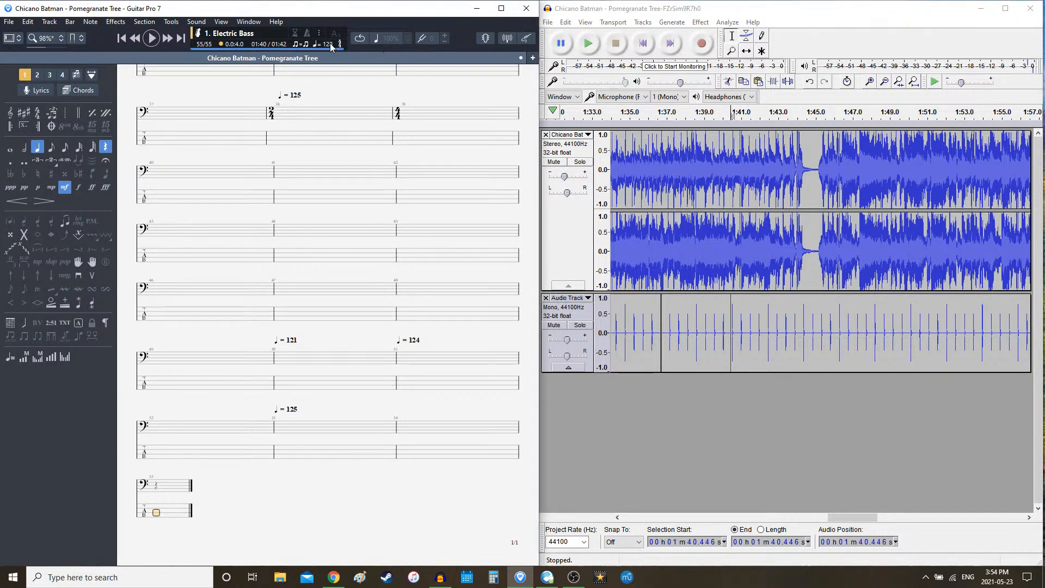
click(328, 44)
key(Return)
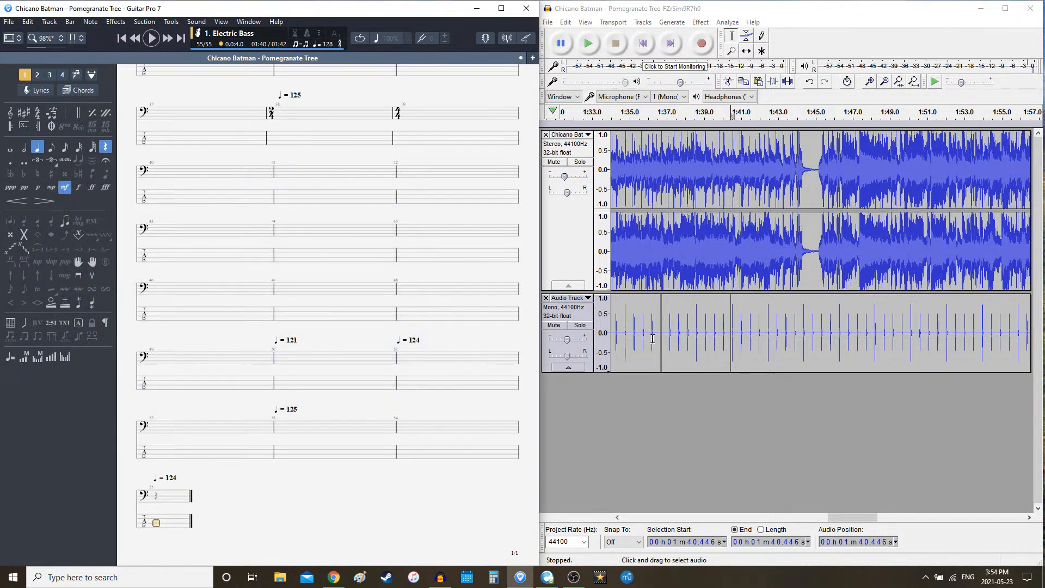
- In Audacity, replace the clicks after 1:36.713 with a 16-bar rhythm track at 124 BPM and play it against the song
click(747, 330)
key(ctrl+z)
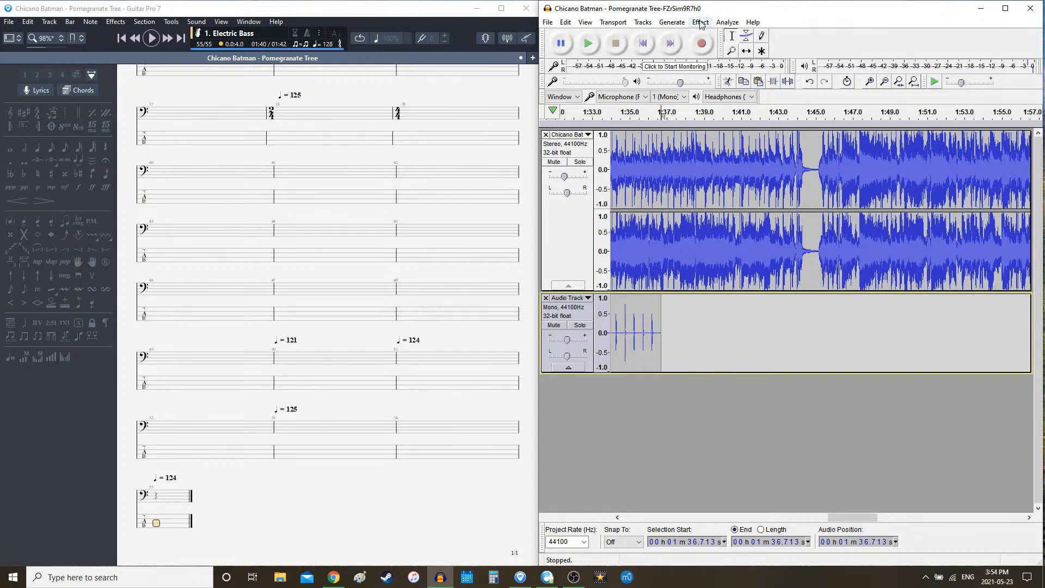
click(671, 22)
click(703, 126)
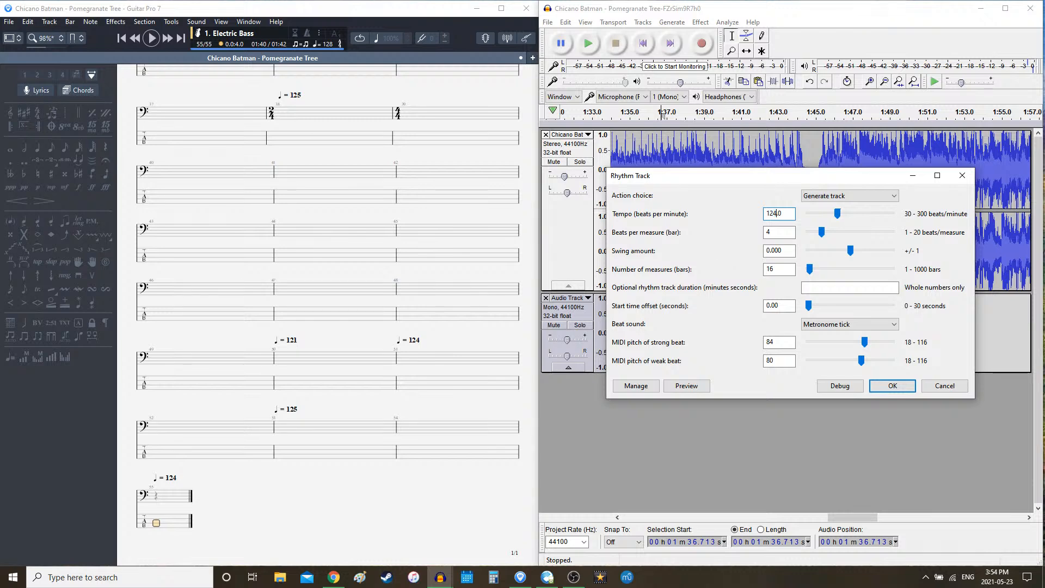
click(892, 386)
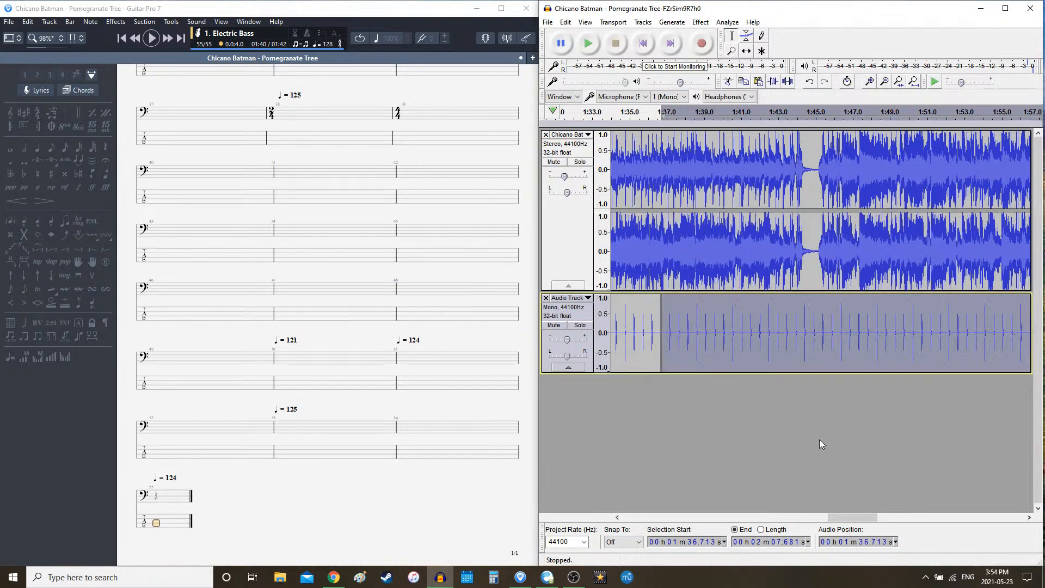
key(space)
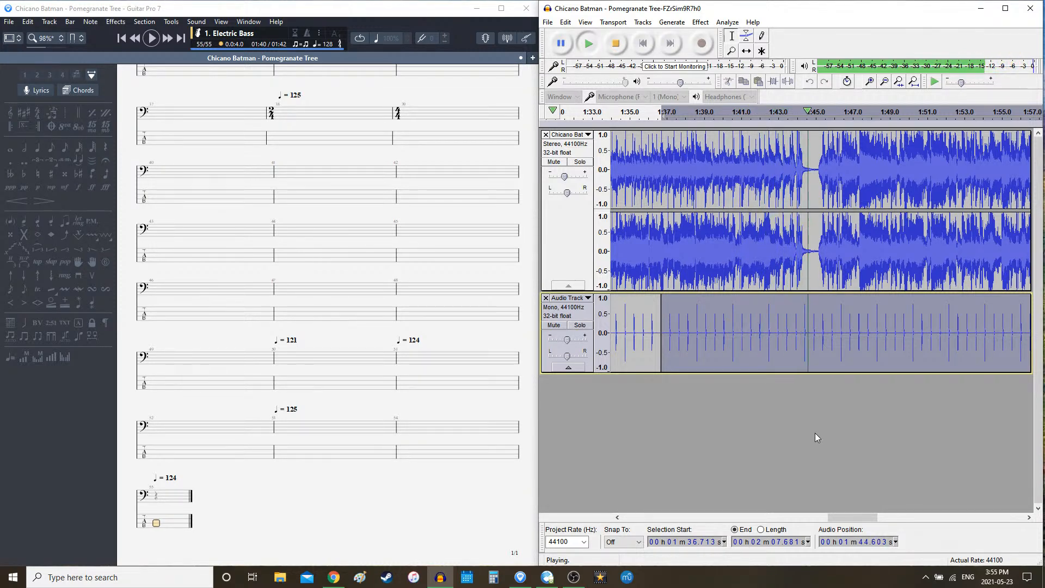
- Locate bar 53 in Guitar Pro and replay the 124 BPM clicks against the song from 1:36.713 in Audacity
key(space)
drag(851, 517, 846, 517)
click(305, 425)
click(437, 429)
key(Left)
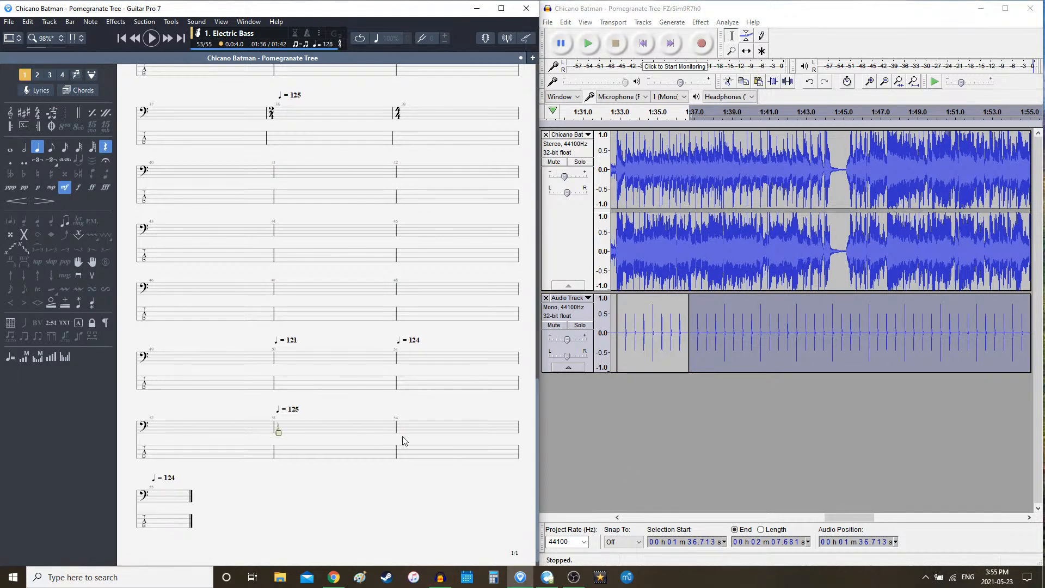
click(852, 8)
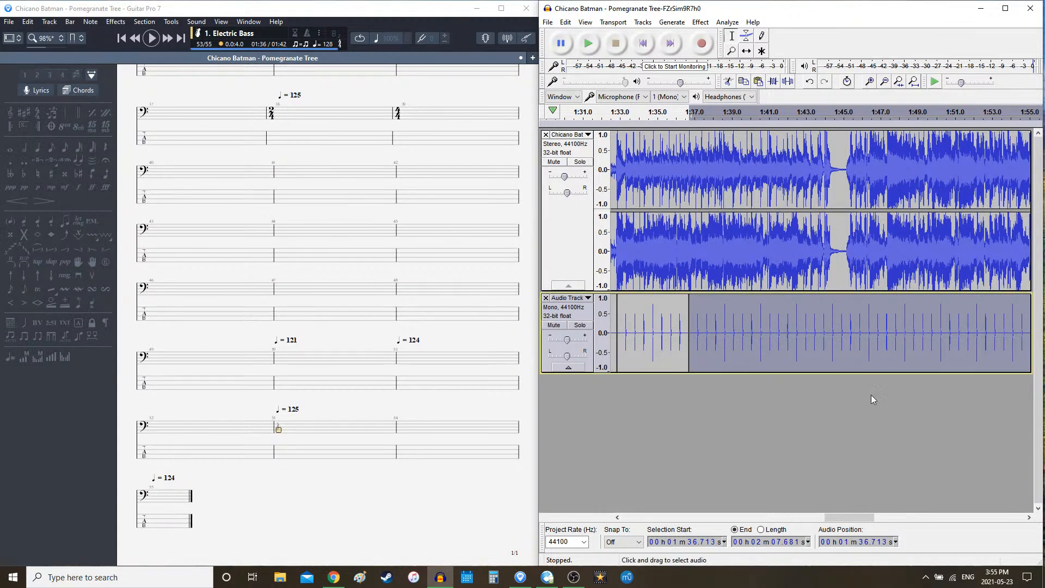
drag(857, 515, 859, 515)
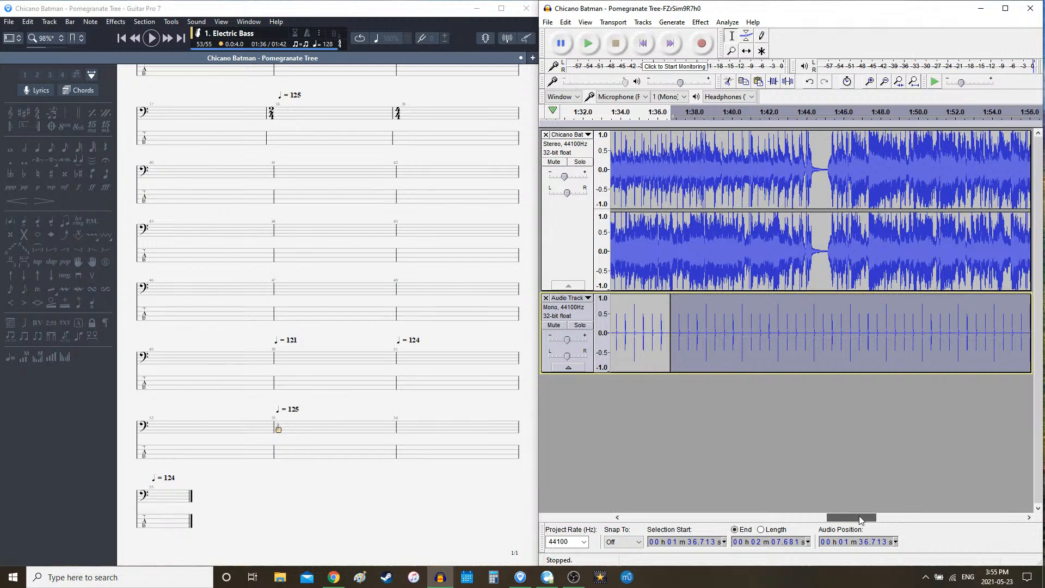
key(space)
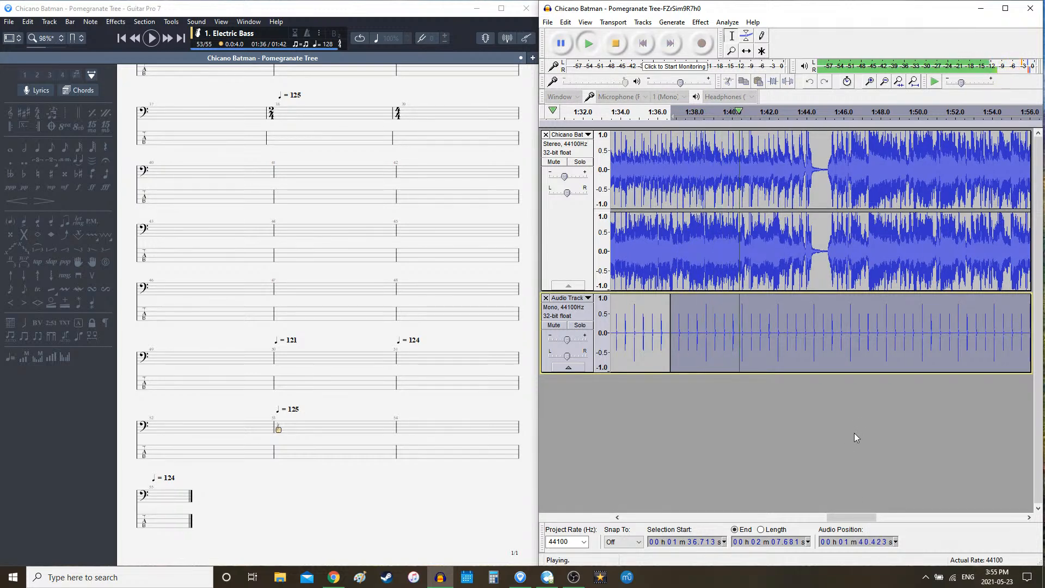
key(space)
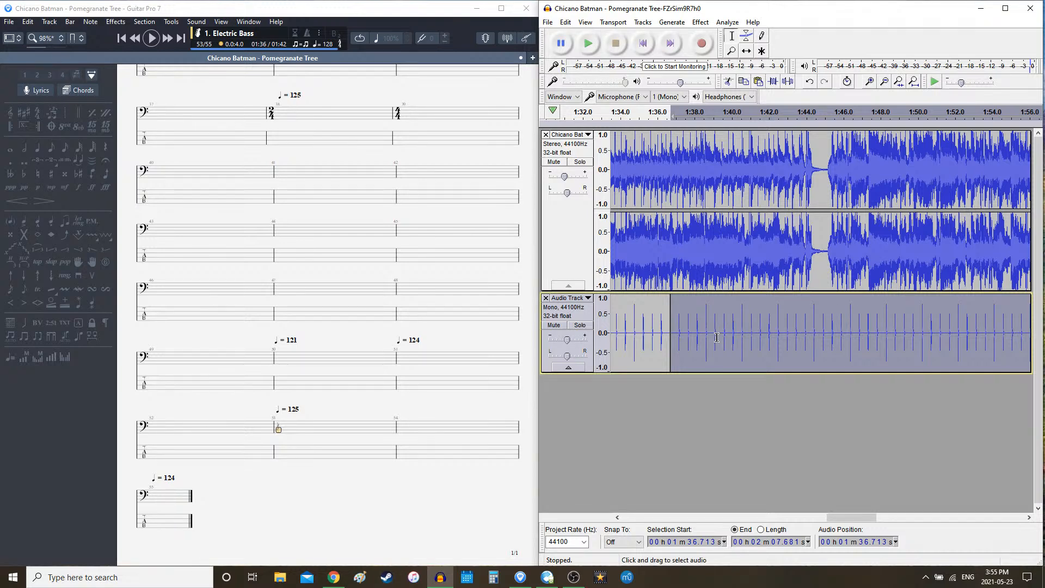
- Select bar 55 in Guitar Pro, then recheck the beat alignment in Audacity by replaying the song with the clicks
click(166, 510)
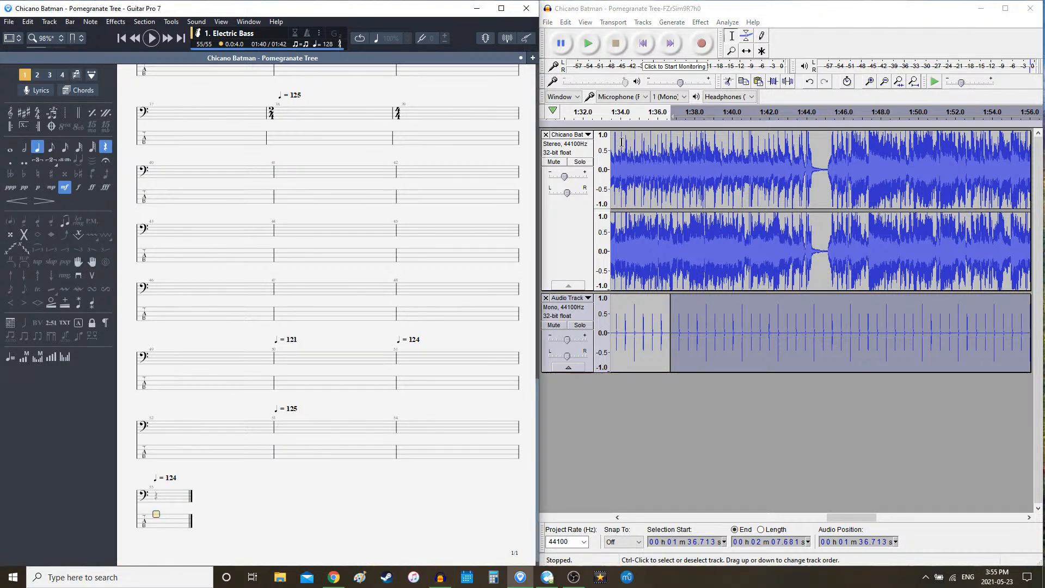
click(757, 11)
key(space)
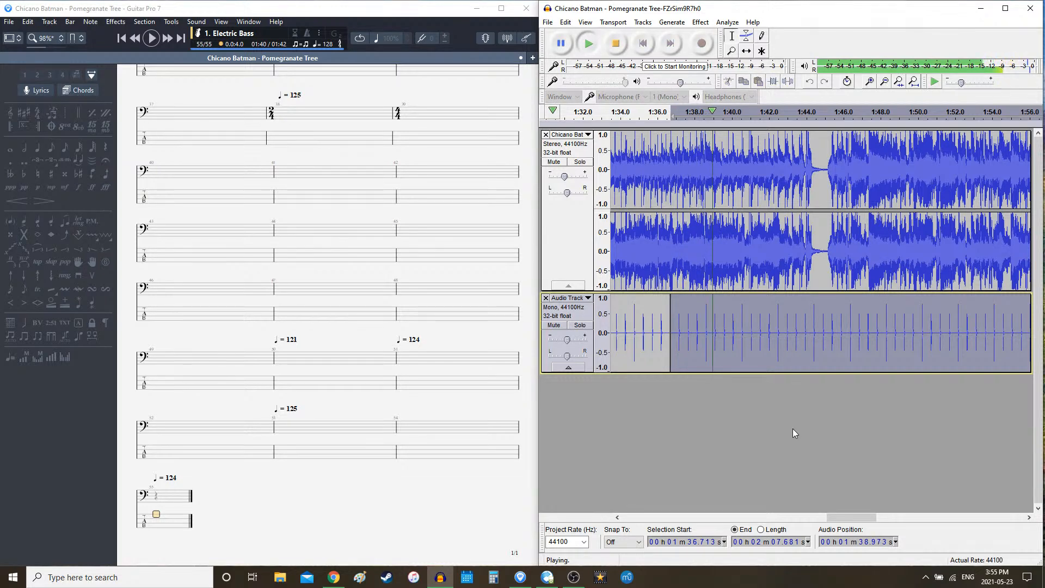
key(space)
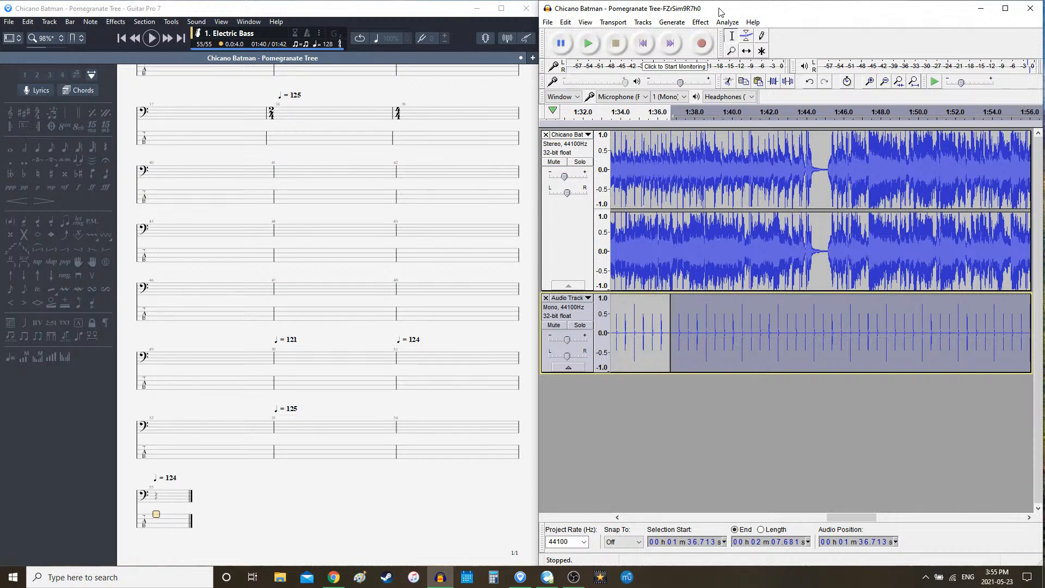
key(space)
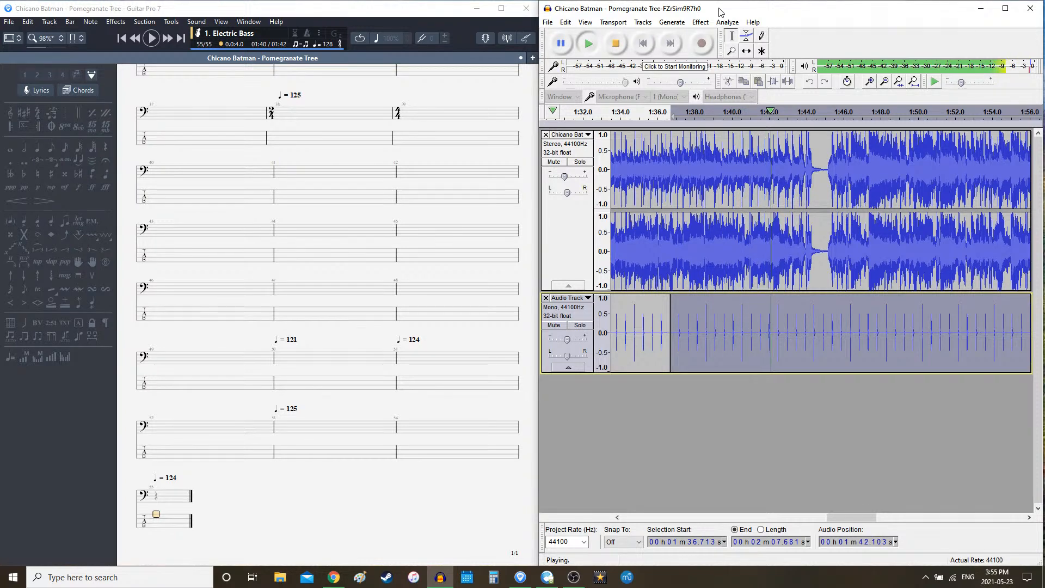
key(space)
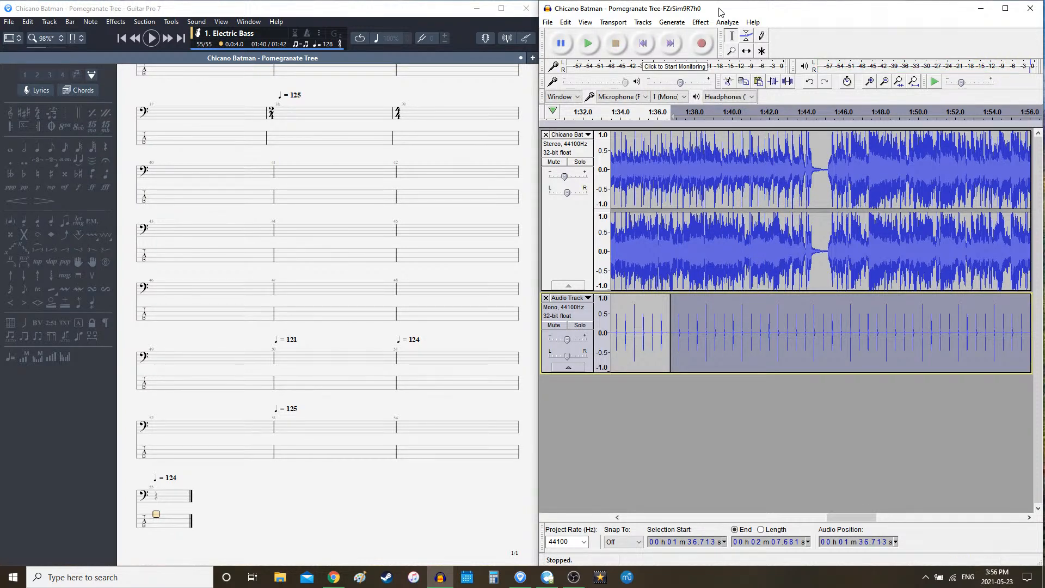
- Try replacing the clicks after 1:36.713 with a 16-bar rhythm track at 125 BPM and play it against the song
key(Delete)
click(672, 21)
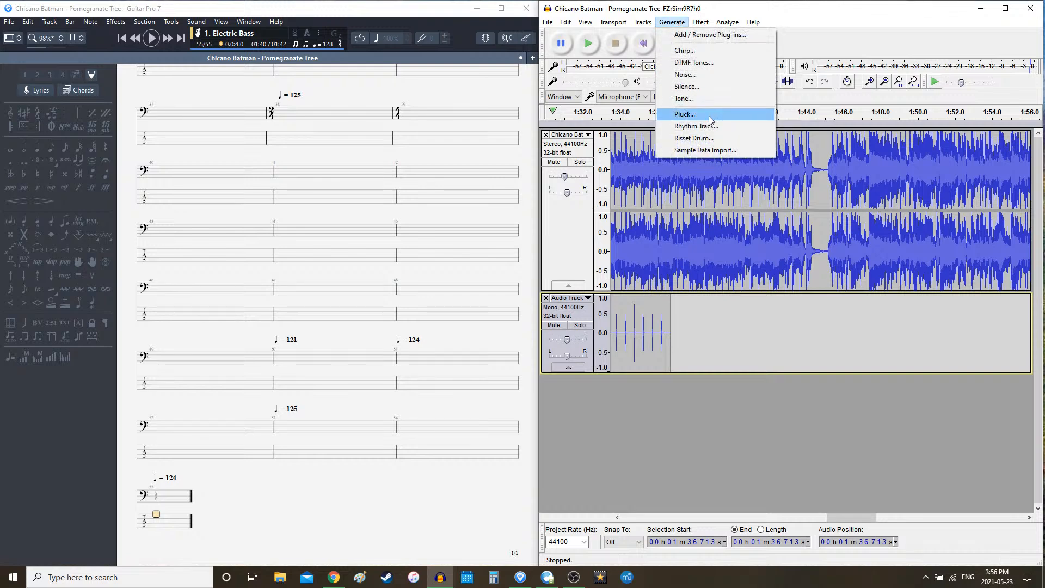
click(702, 126)
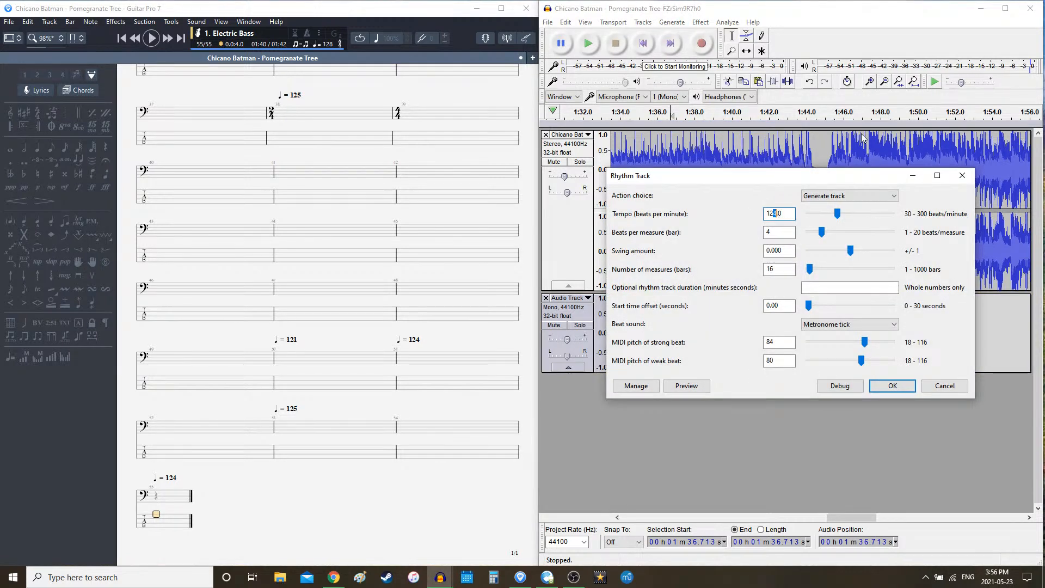
key(Return)
key(space)
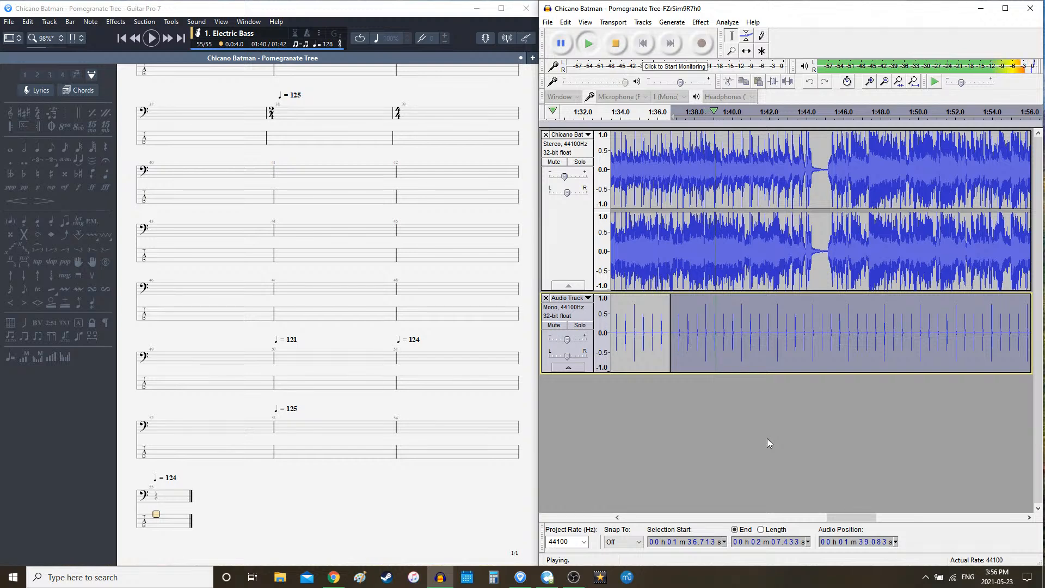
key(space)
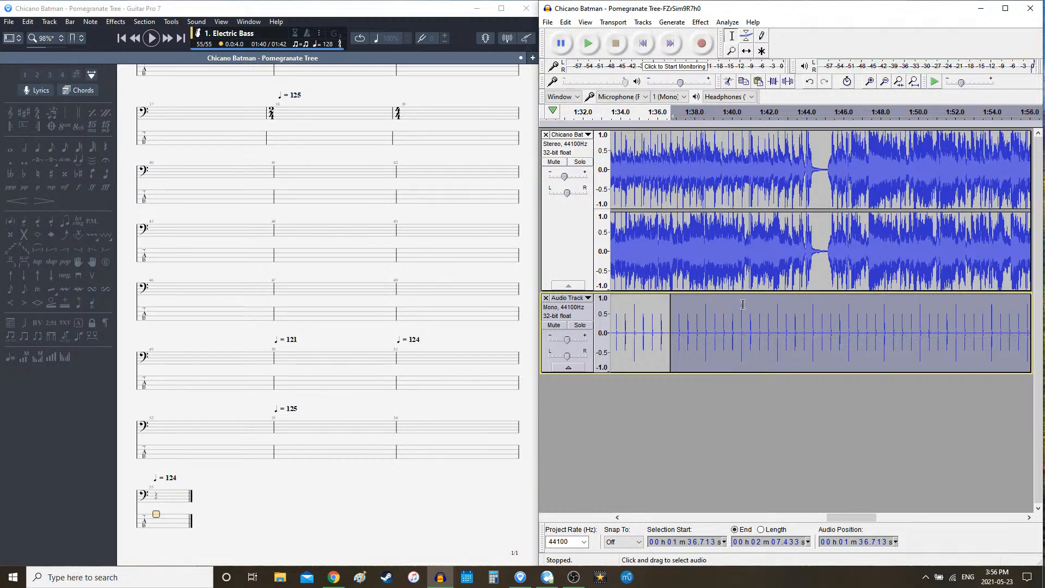
- Try a 16-bar rhythm track at 126 BPM in place of the clicks after 1:36.713 and play it against the song
key(Delete)
click(672, 22)
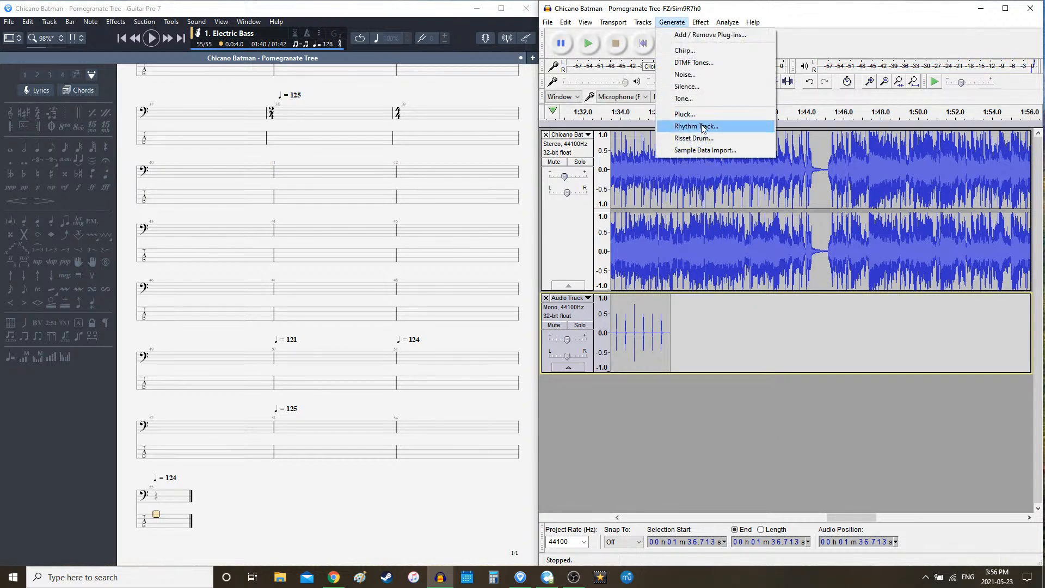
click(702, 123)
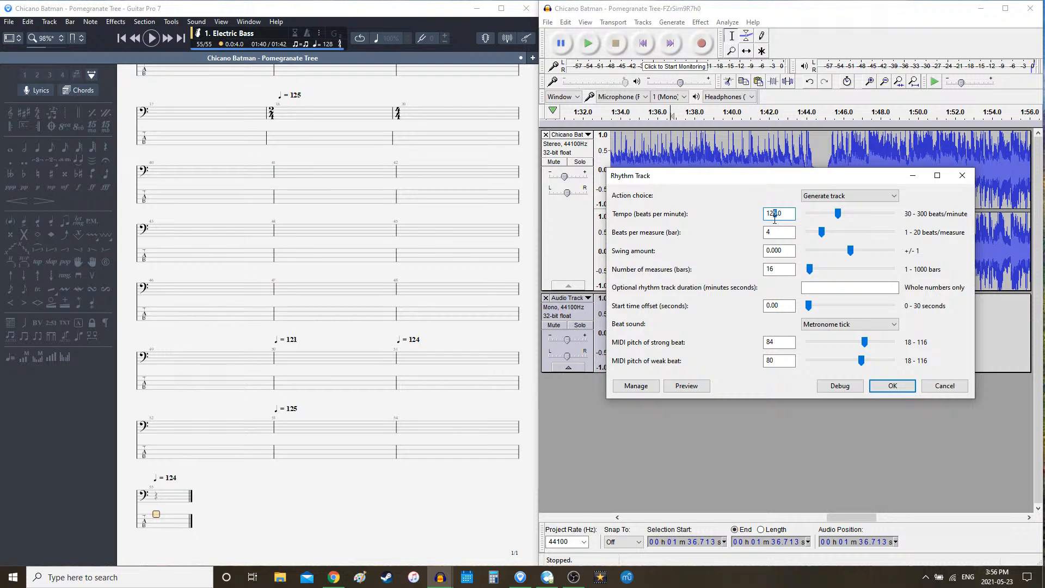
key(Return)
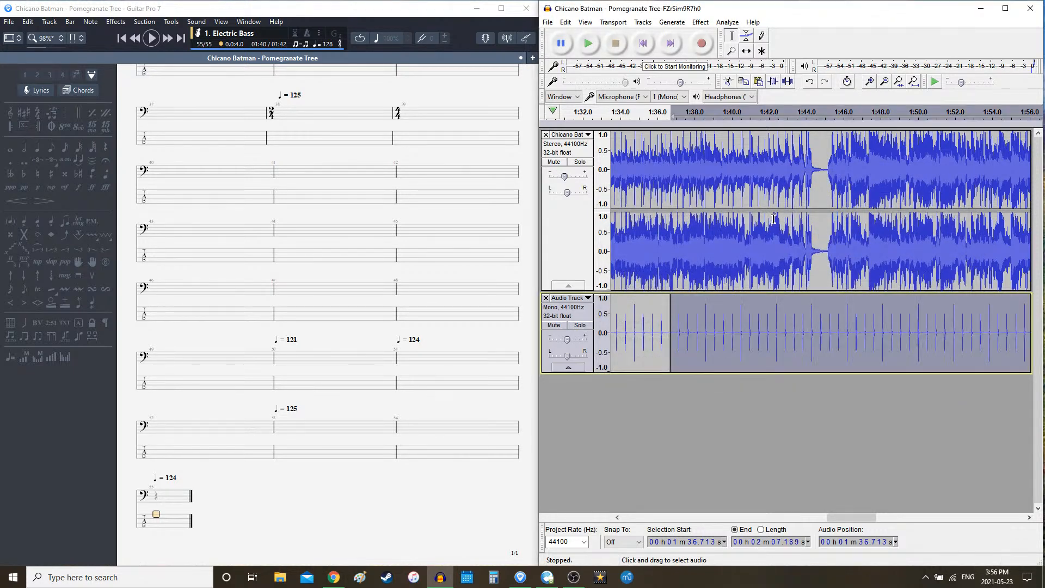
key(space)
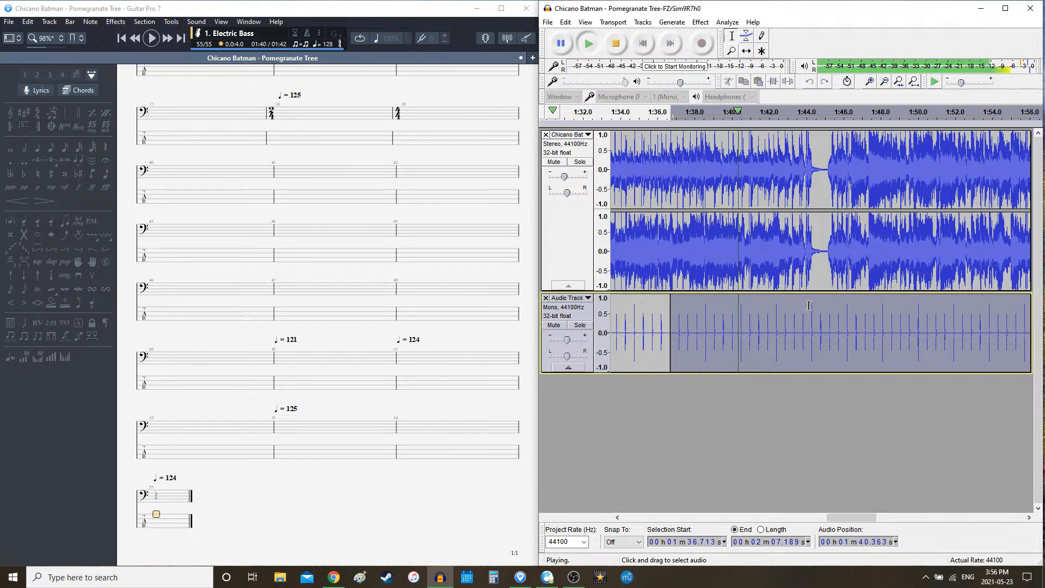
key(space)
key(space)
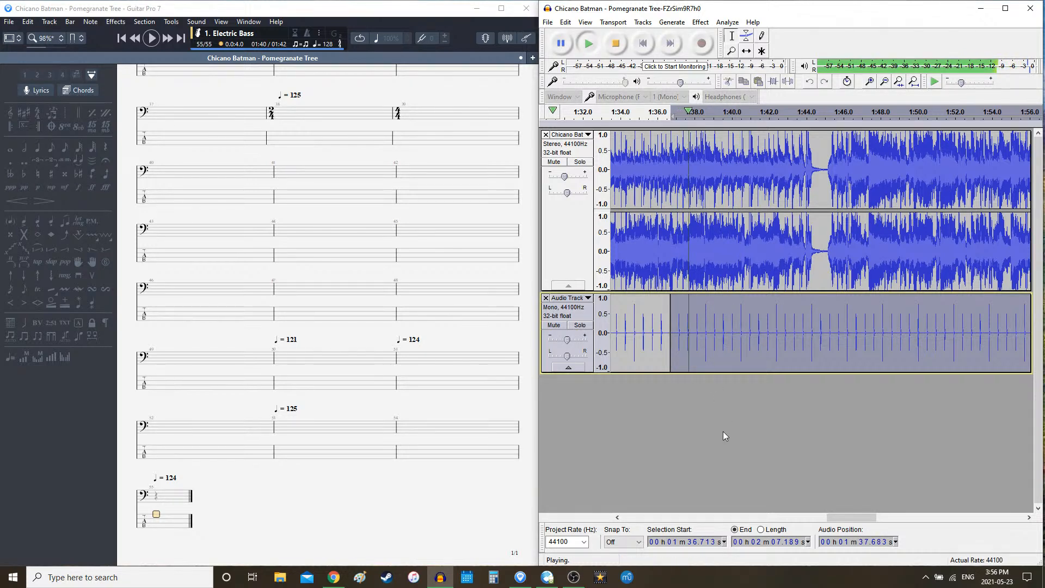
key(space)
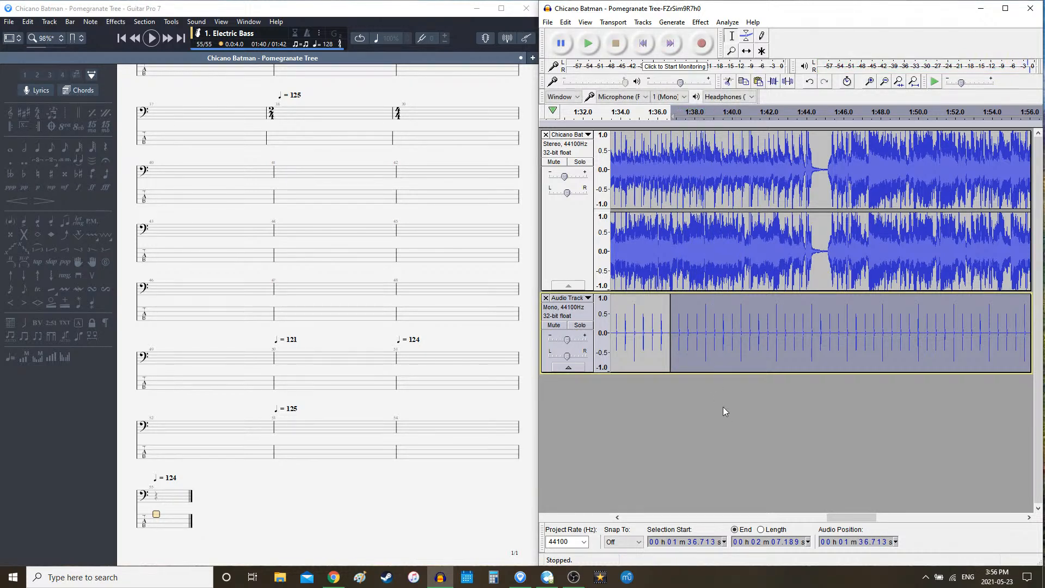
- Try a 16-bar rhythm track at 127 BPM in place of the clicks after 1:36.713 and play it against the song
key(Delete)
click(672, 22)
click(697, 136)
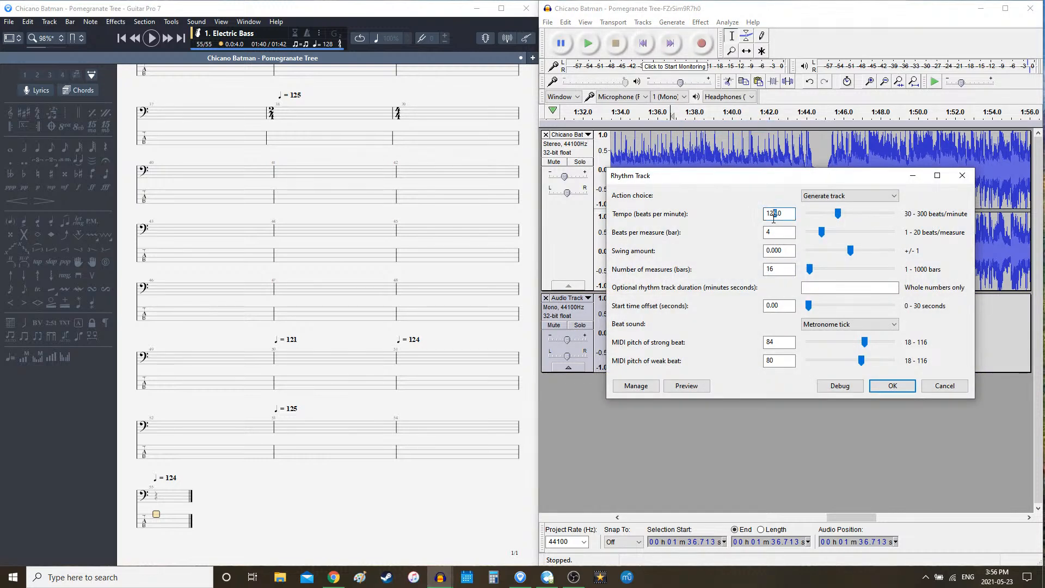
key(Return)
key(space)
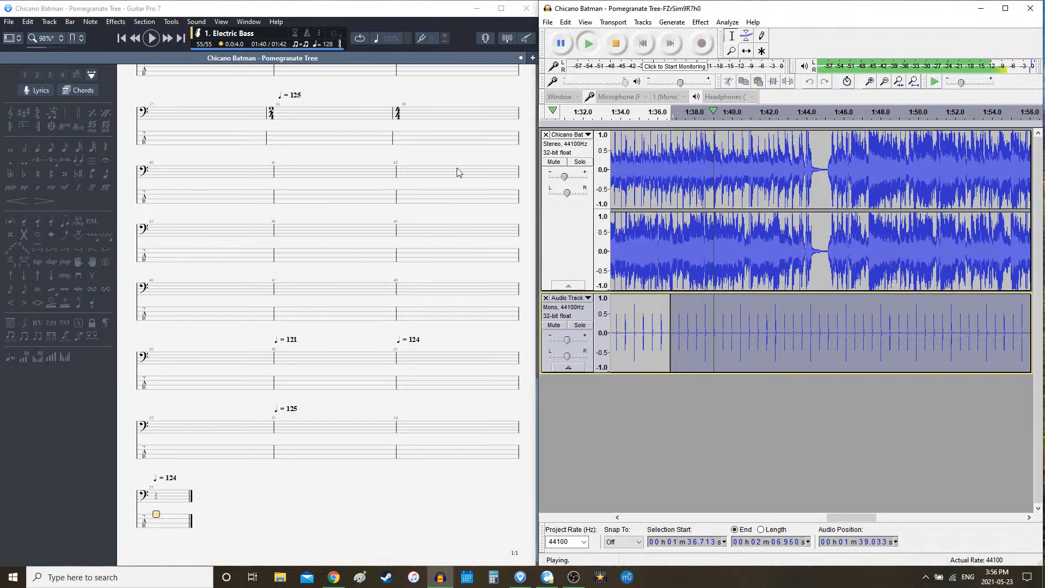
key(space)
- Try a 16-bar rhythm track at 128 BPM in place of the clicks after 1:36.713 and play it against the song
key(Delete)
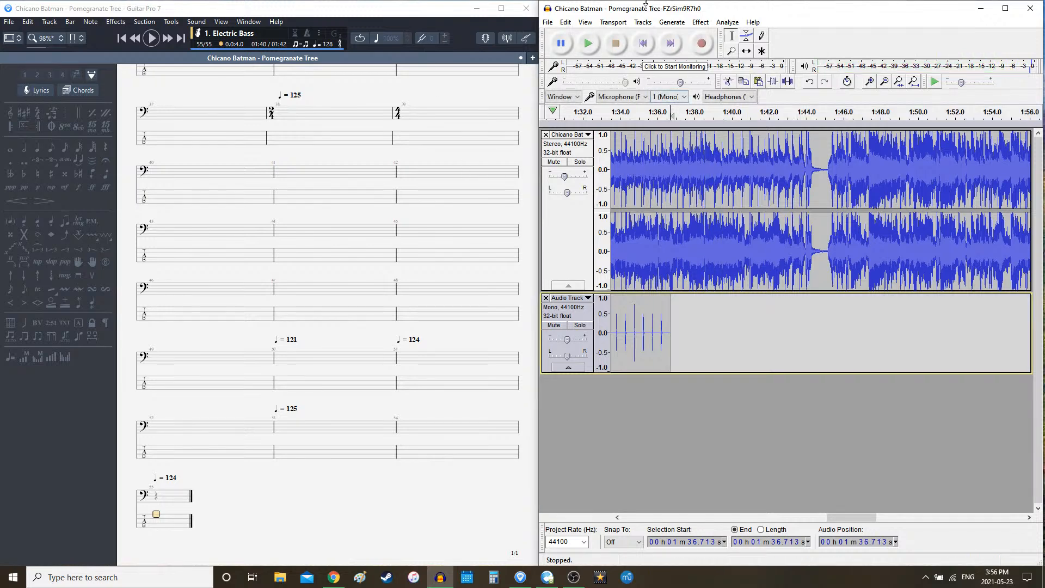
click(672, 22)
click(720, 126)
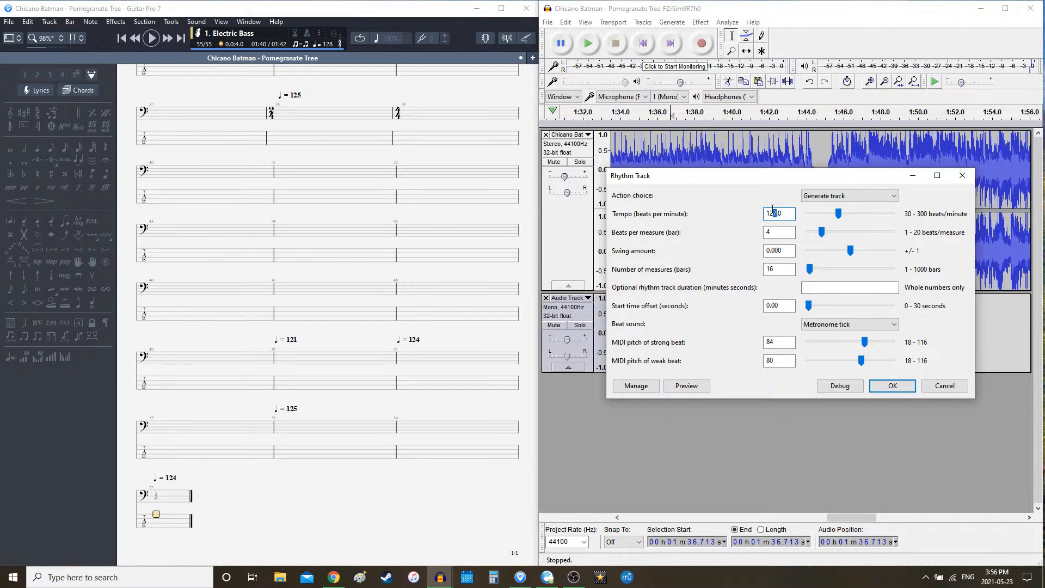
text(8)
key(Return)
key(space)
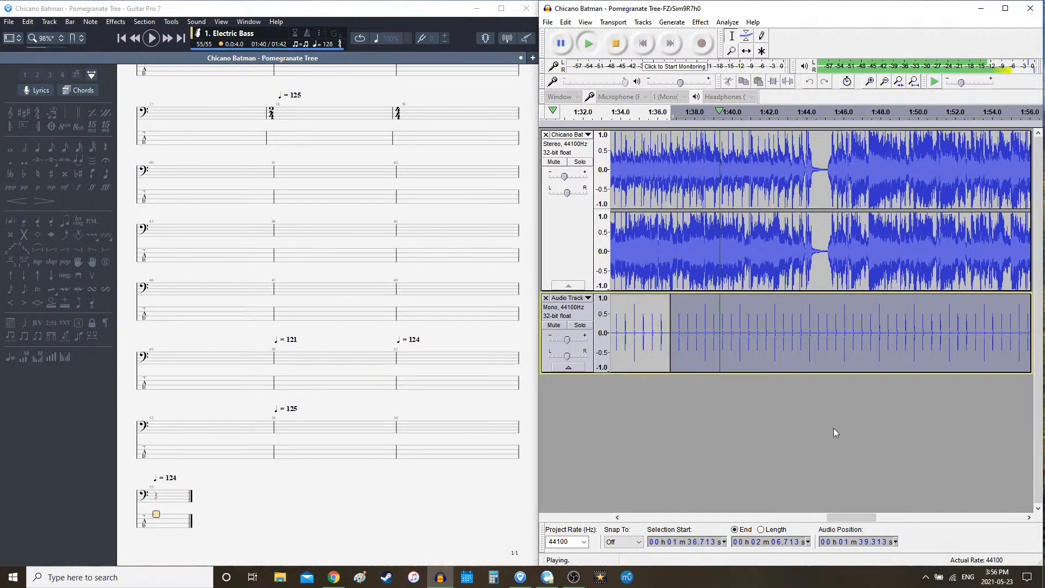
key(space)
key(space)
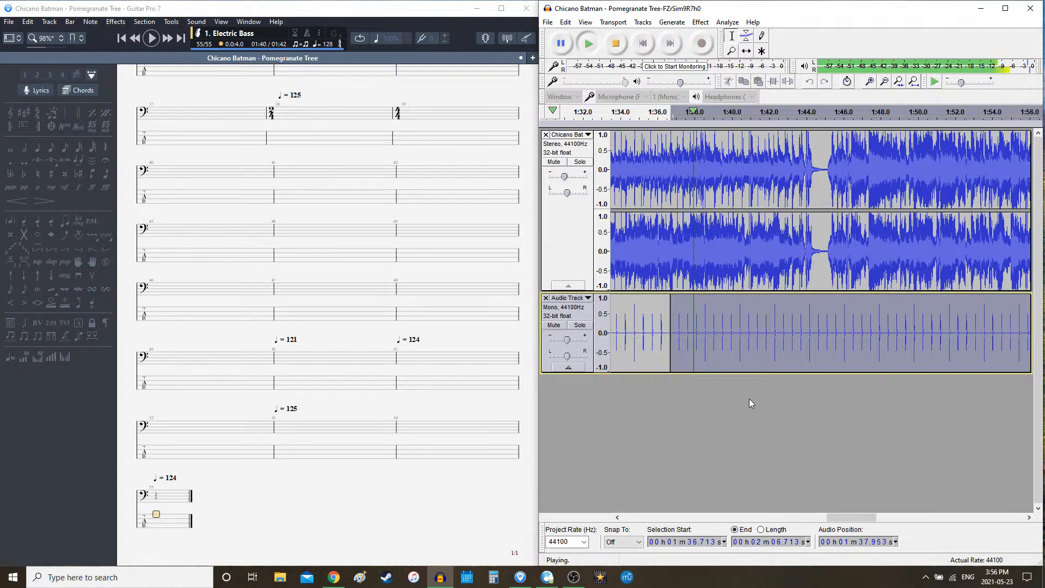
key(space)
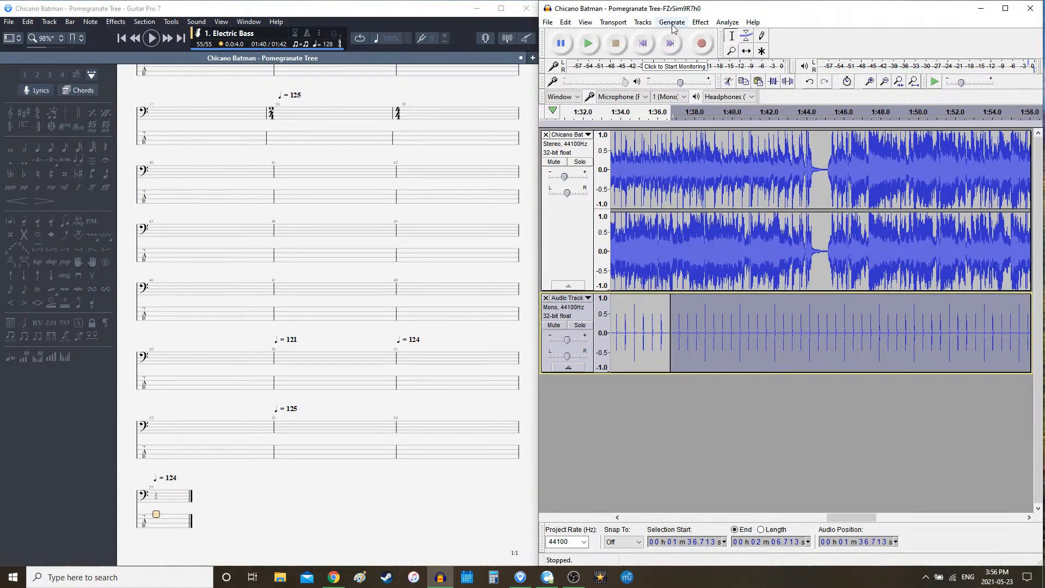
- Undo the 128 BPM clicks, generate a 16-bar rhythm track at 129 BPM from 1:36.713, and play it against the song
click(673, 25)
click(673, 24)
key(ctrl+z)
click(672, 23)
click(708, 127)
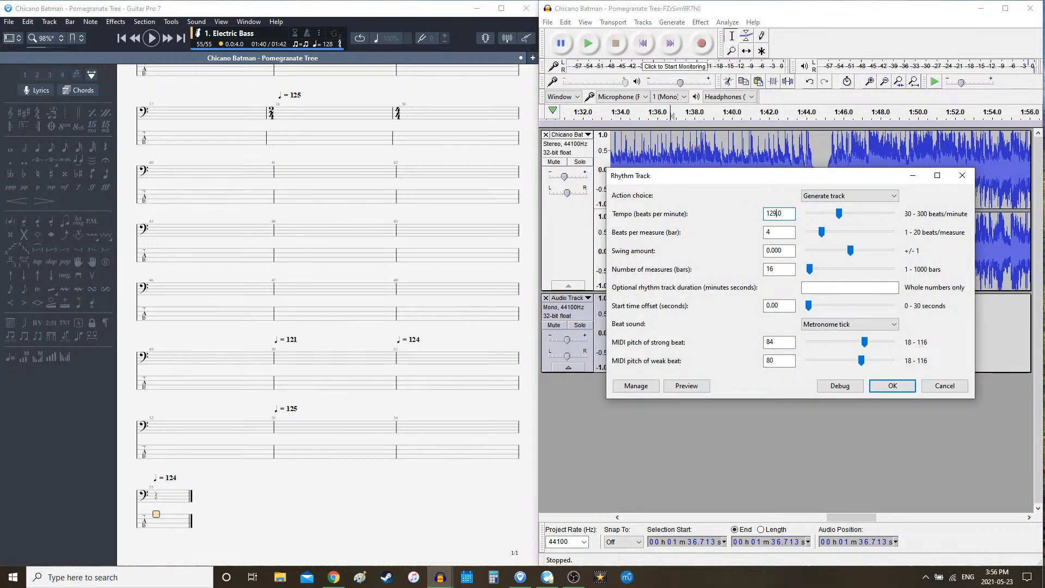
key(Return)
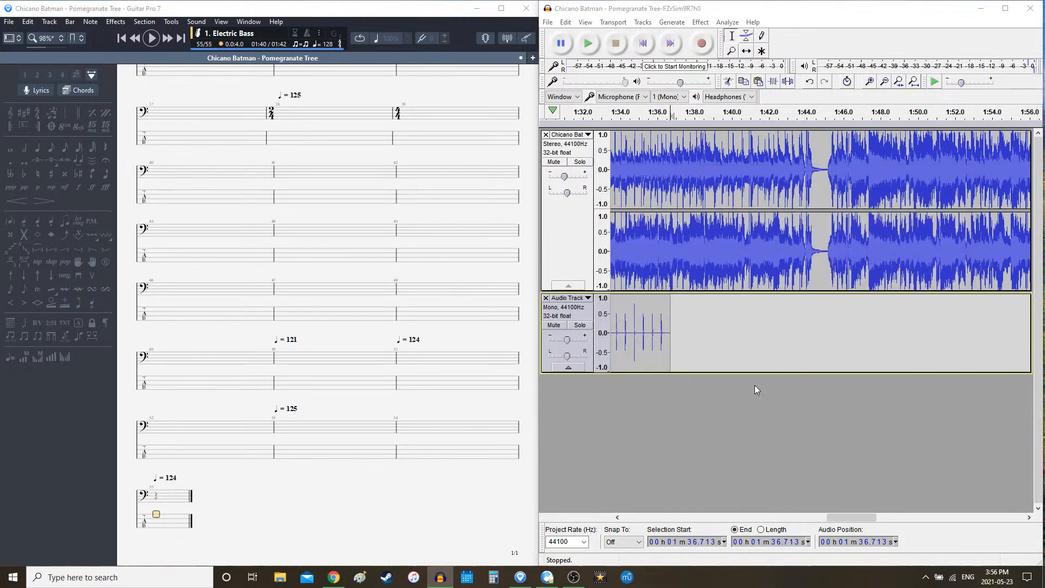
key(space)
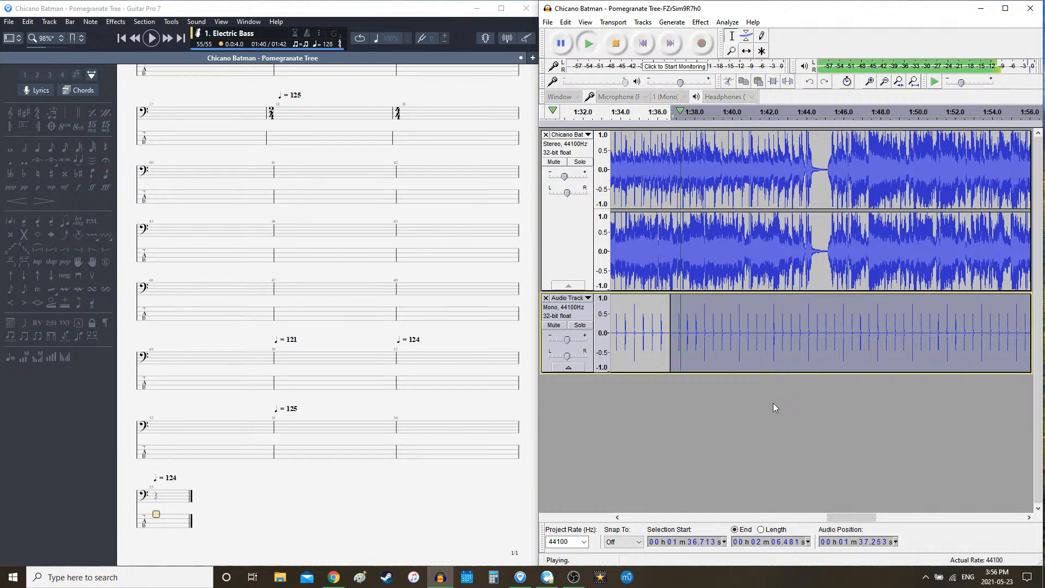
key(space)
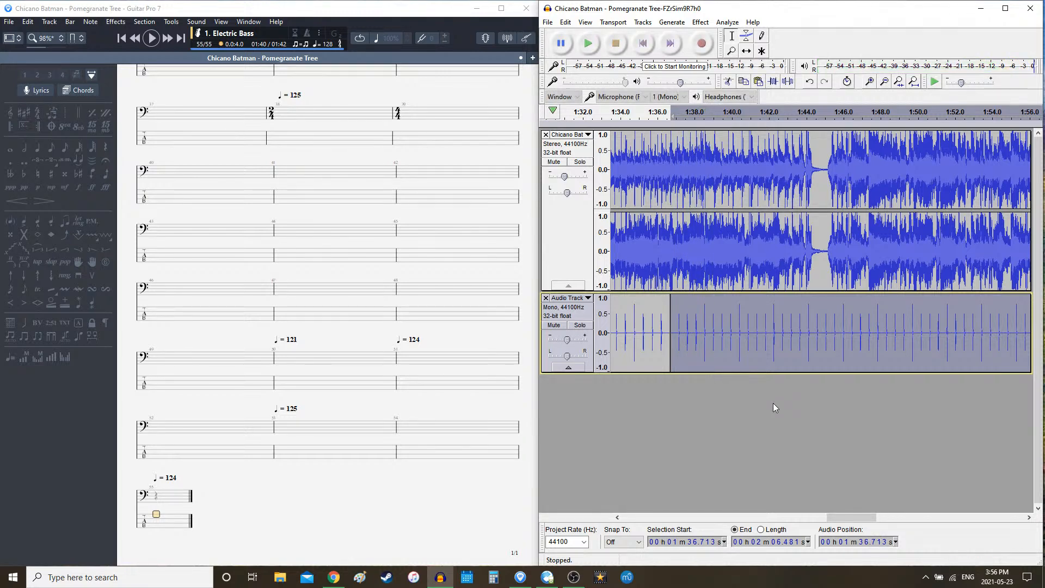
- In Guitar Pro, set bar 55's tempo to 129 bpm
click(328, 43)
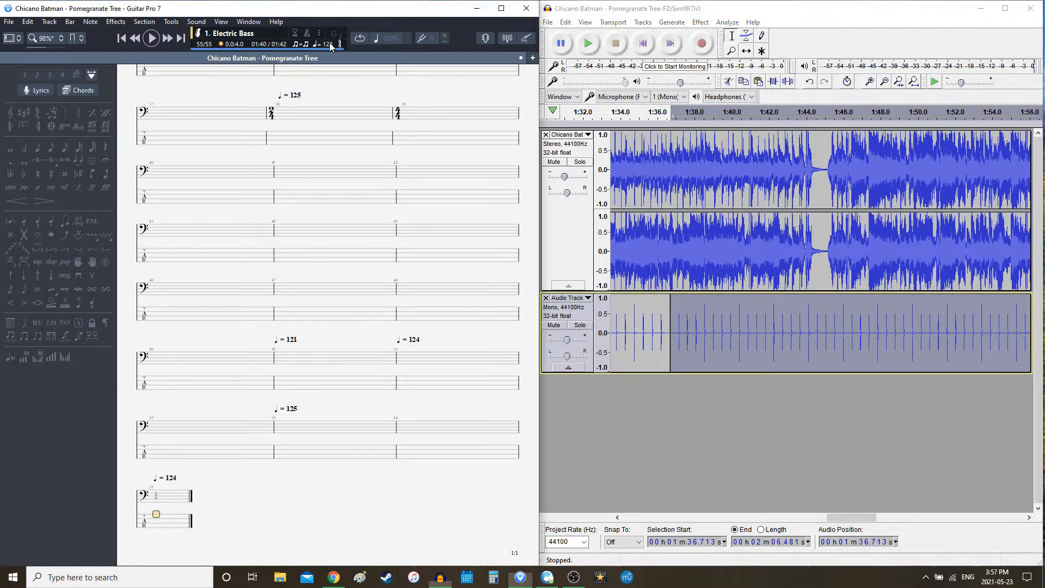
text(129 bpm)
key(Return)
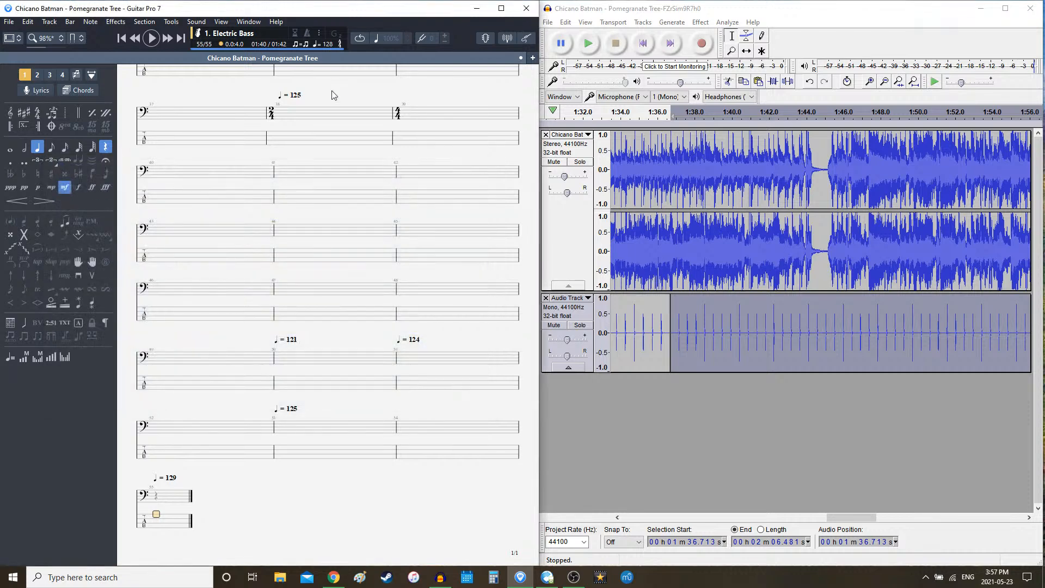
- In Audacity, replace the 16-bar clicks after 1:36.713 with a one-bar rhythm track at 129 BPM
click(687, 373)
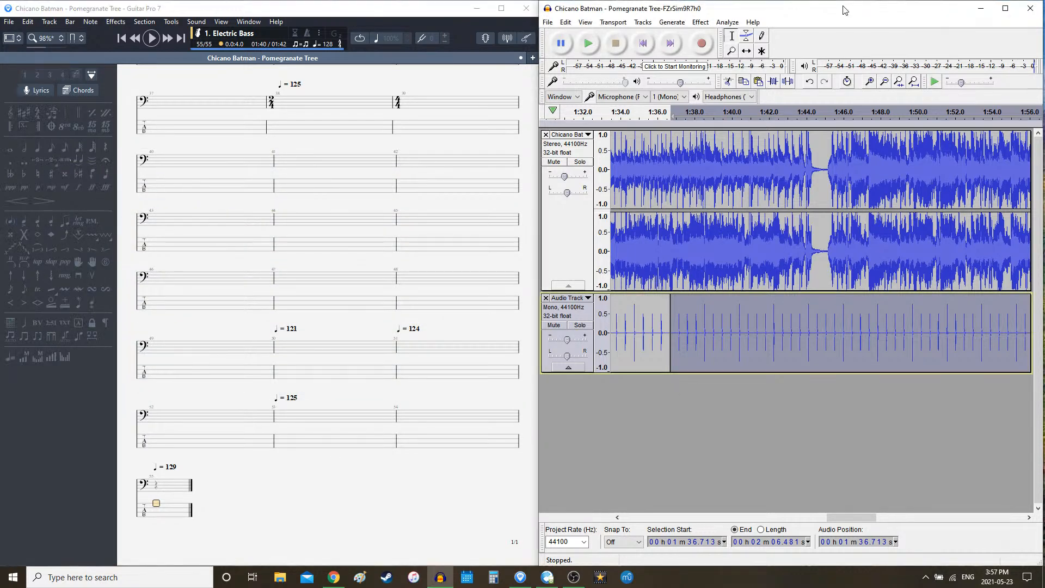
key(Delete)
click(680, 23)
click(696, 126)
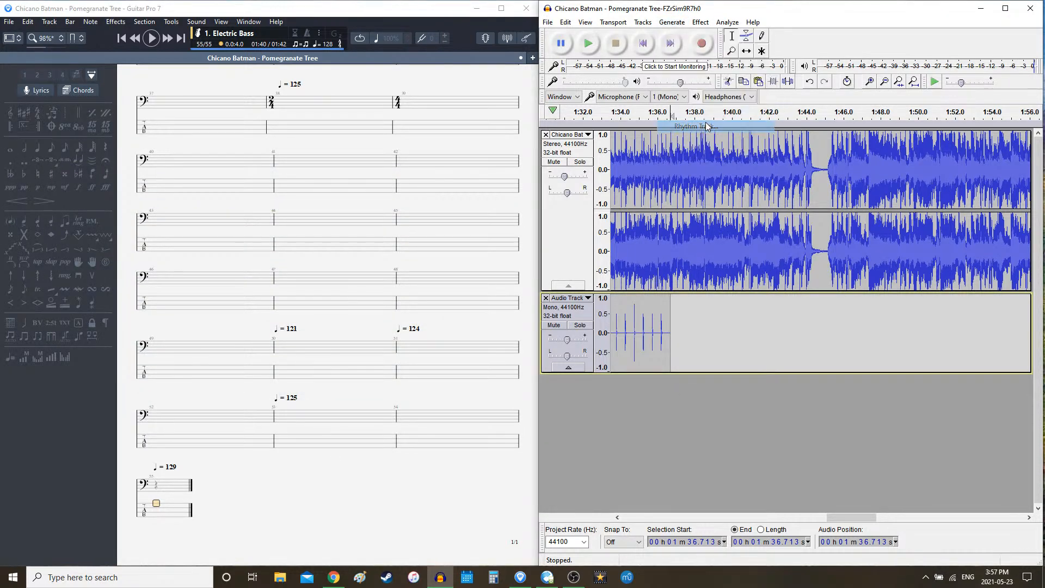
click(779, 270)
key(Return)
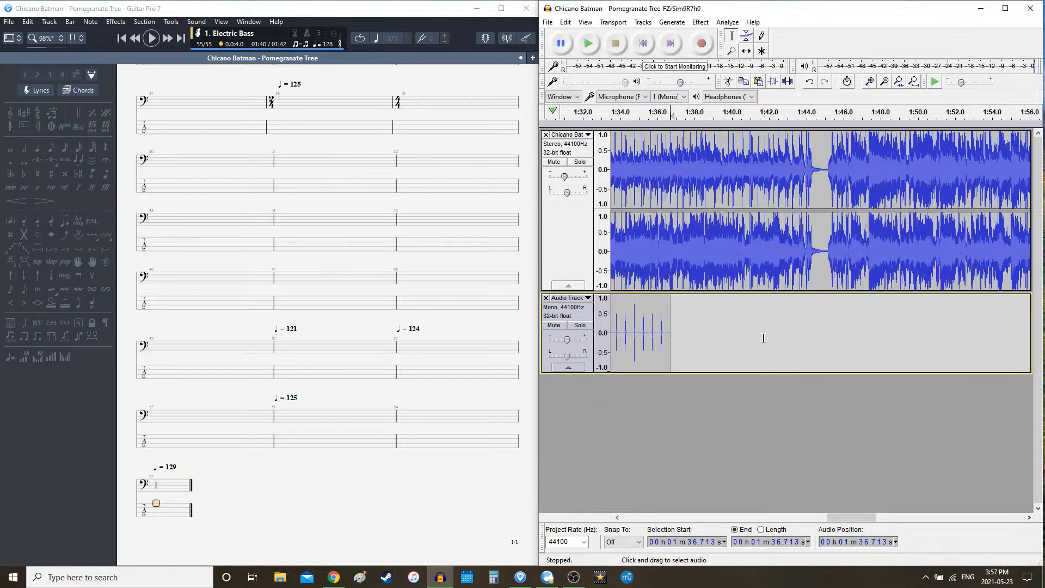
- Generate a 16-bar rhythm track at 121 BPM from 1:38.574 and play it against the song
click(729, 330)
click(706, 326)
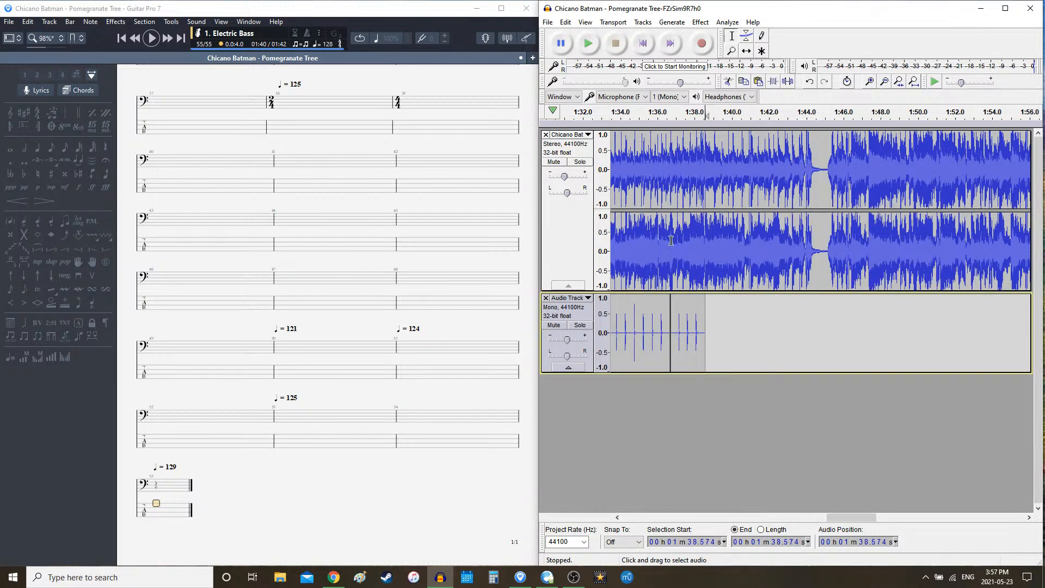
click(672, 22)
click(696, 125)
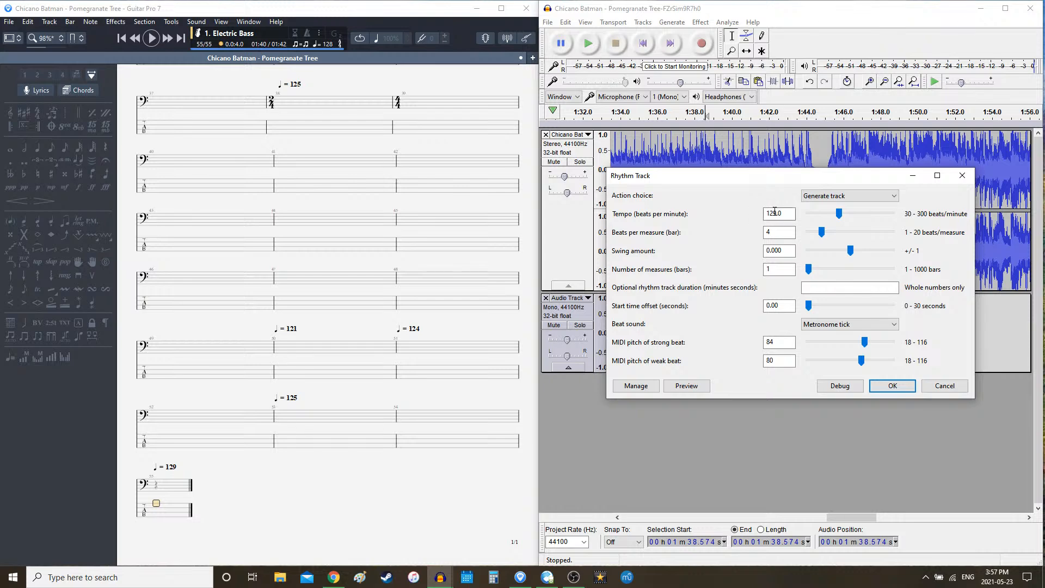
text(1)
key(Return)
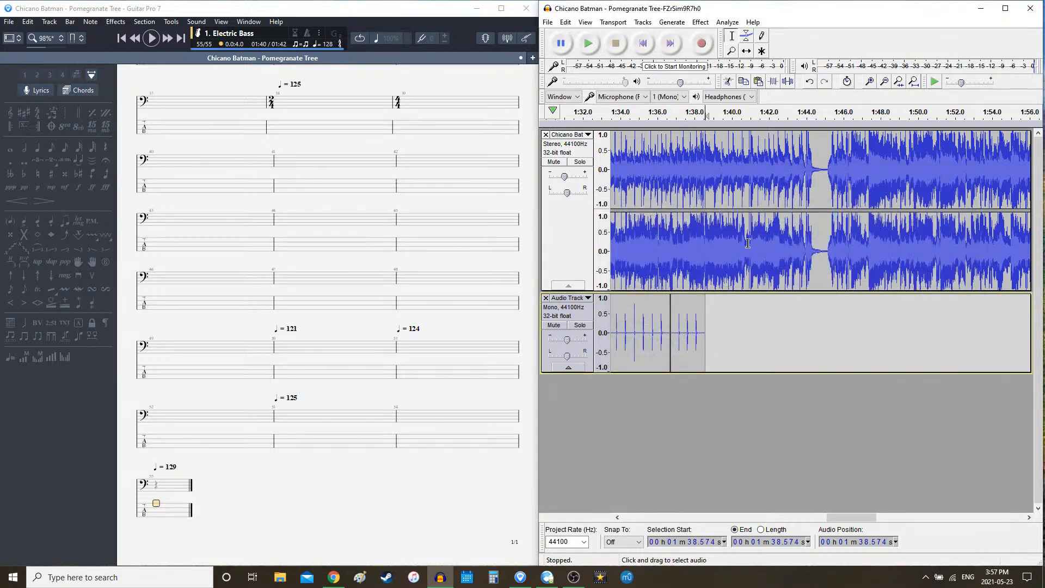
key(space)
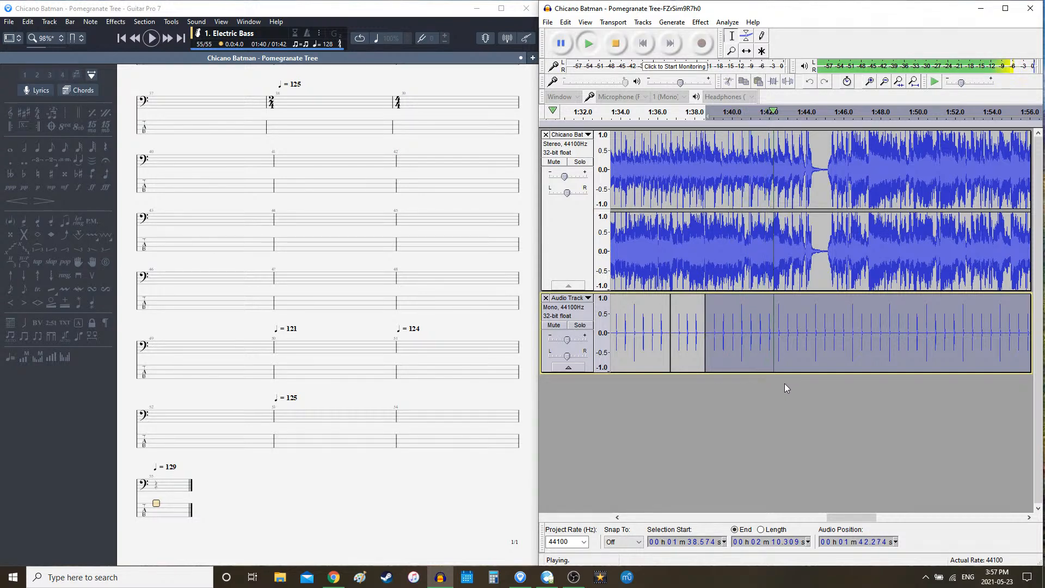
key(space)
- In Guitar Pro, add bar 56 at 121 bpm and bar 57 at 124 bpm
click(178, 522)
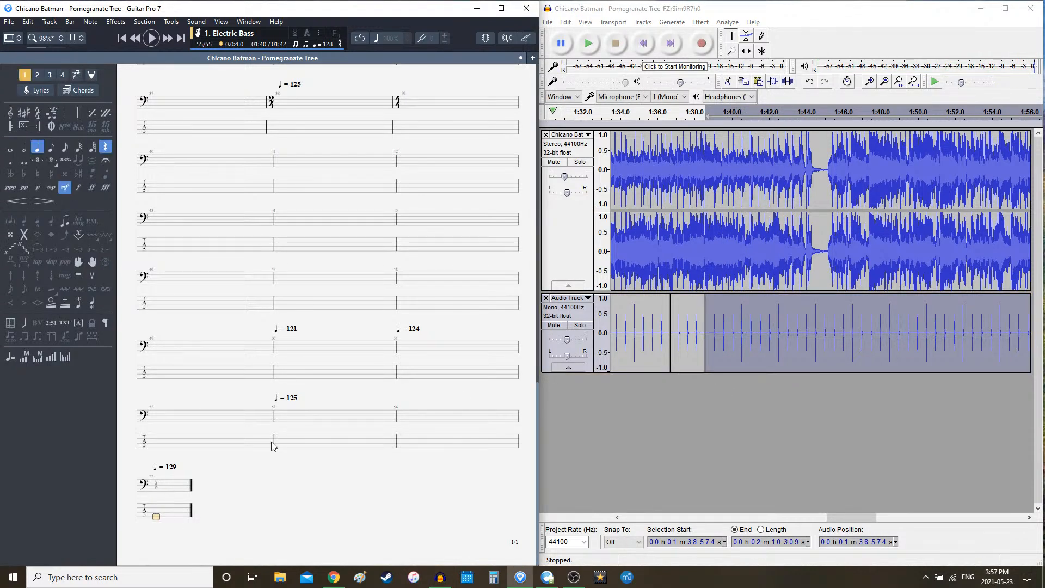
key(Right)
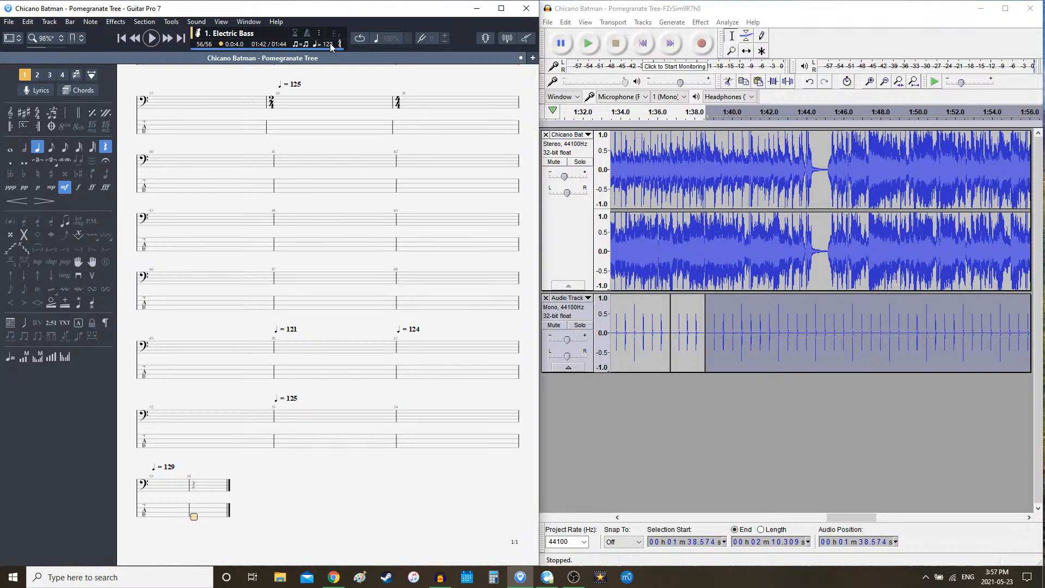
click(329, 44)
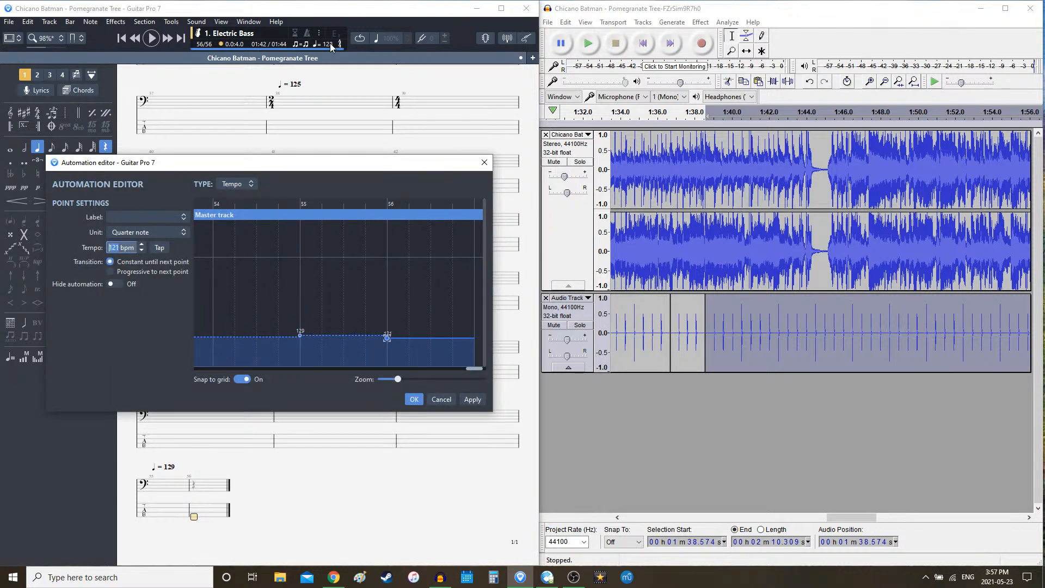
key(Return)
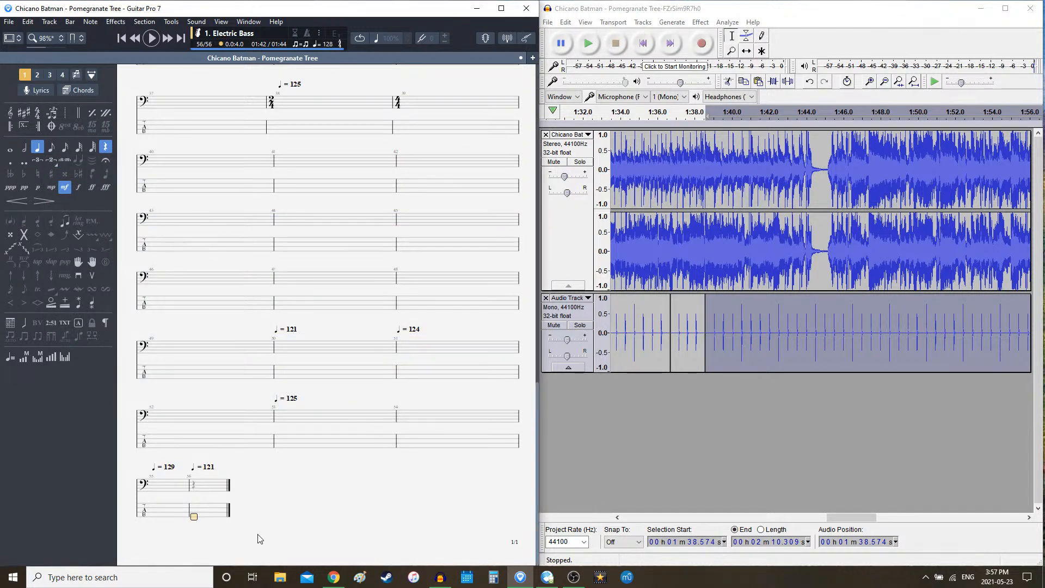
key(Right)
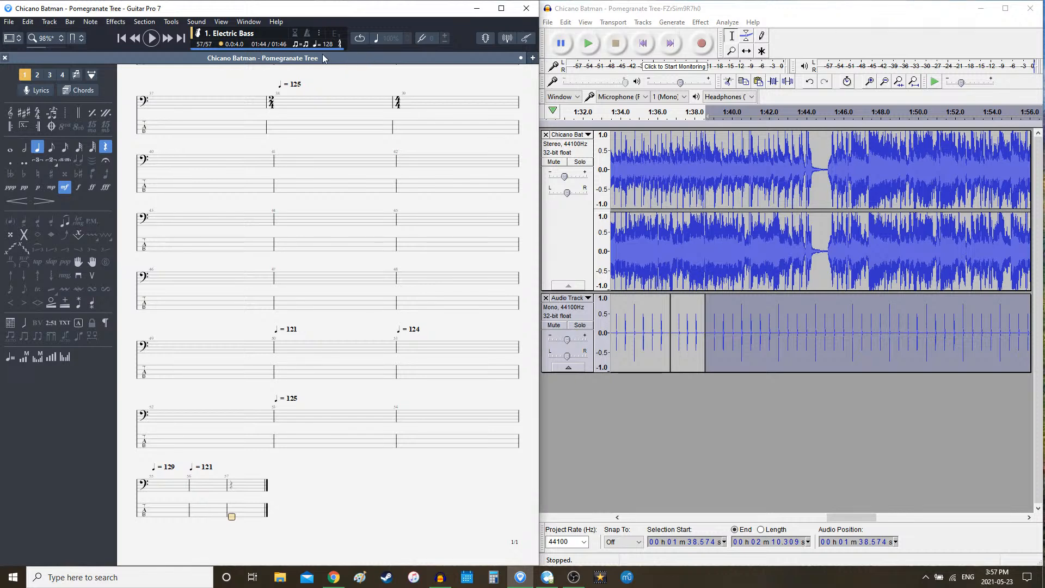
click(328, 45)
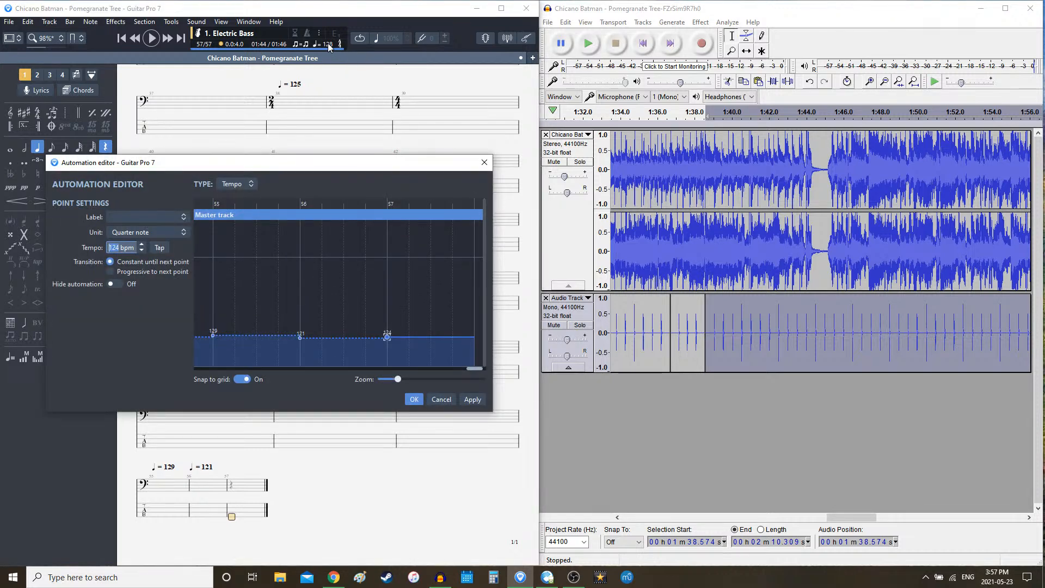
key(Return)
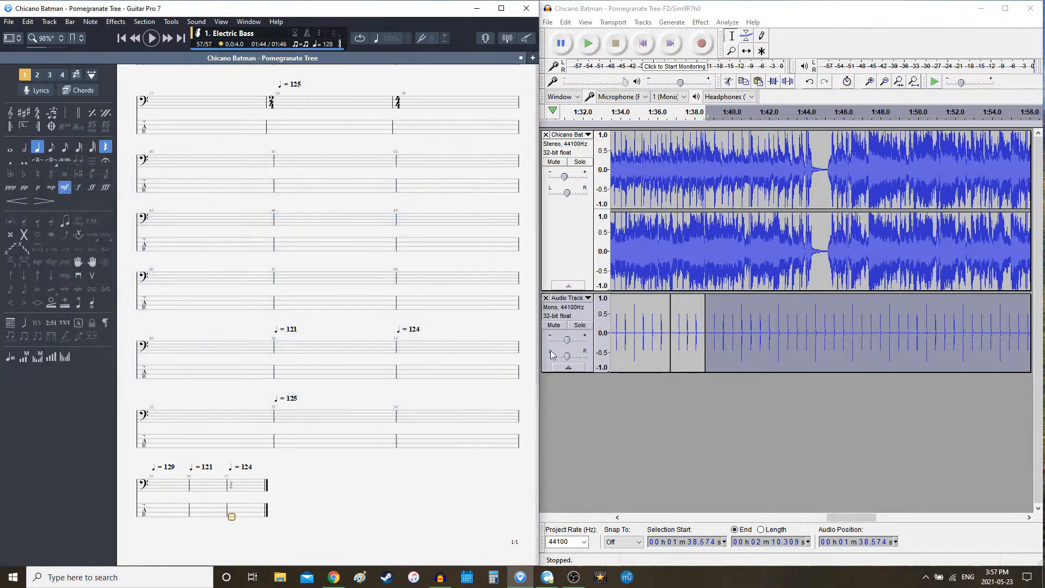
- In Audacity, replace the 16-bar clicks after 1:38.574 with a one-bar rhythm track at 121 BPM
click(721, 13)
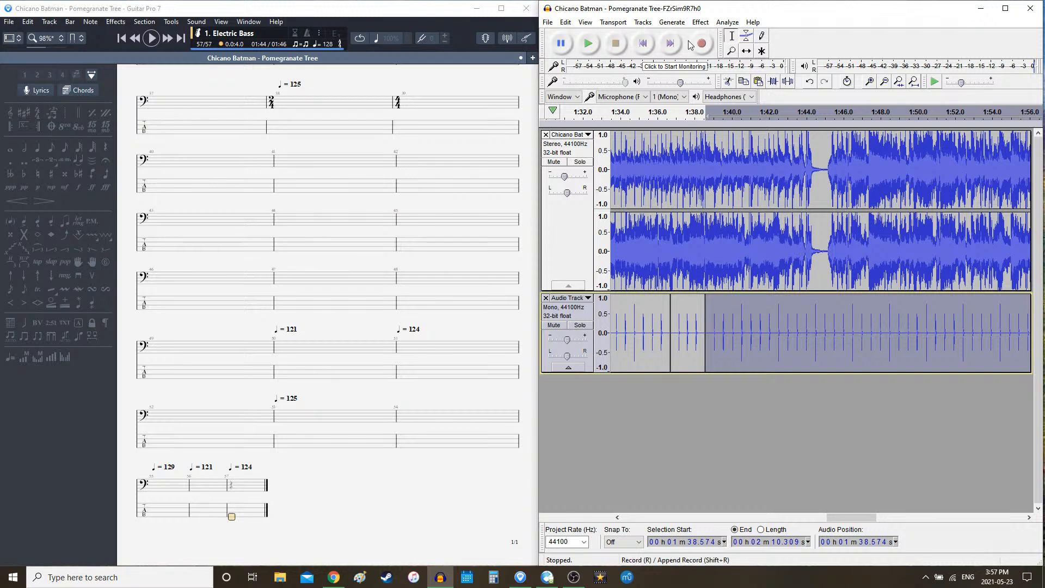
key(Delete)
click(671, 21)
click(692, 126)
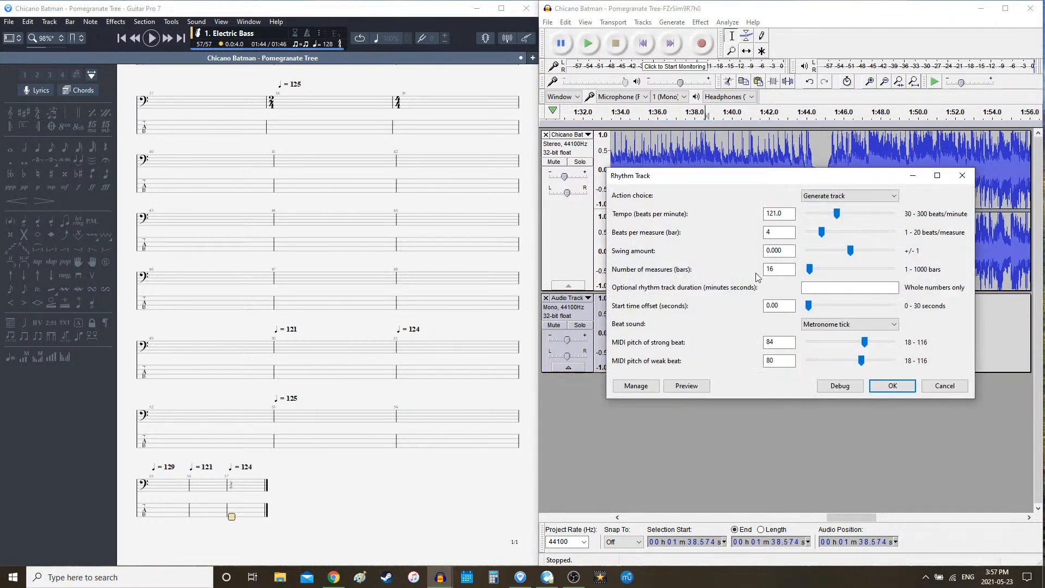
key(Return)
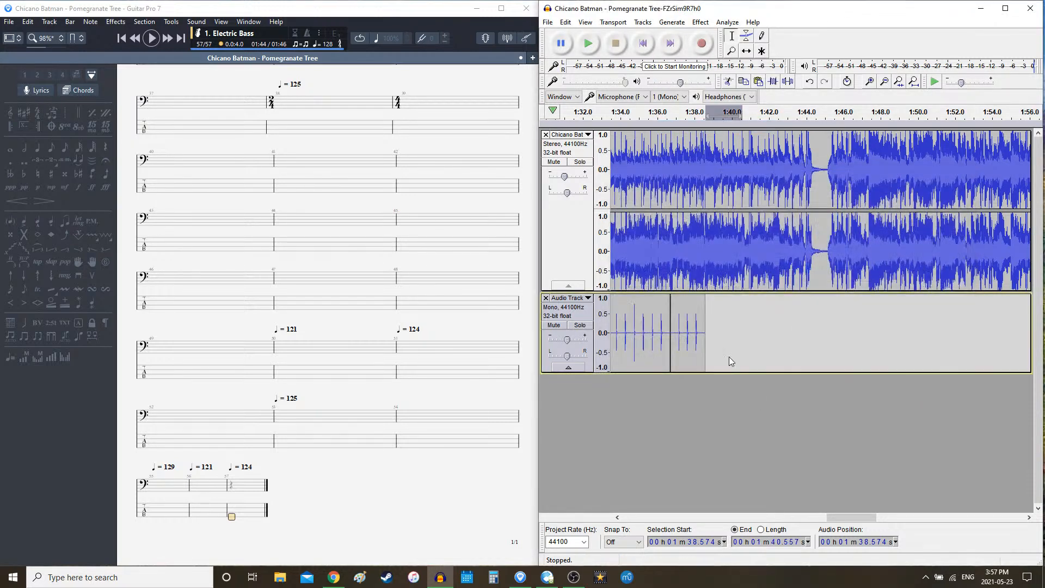
- Generate a 16-bar rhythm track at 124 BPM from 1:40.557 and play it against the song
click(743, 321)
click(743, 321)
click(672, 22)
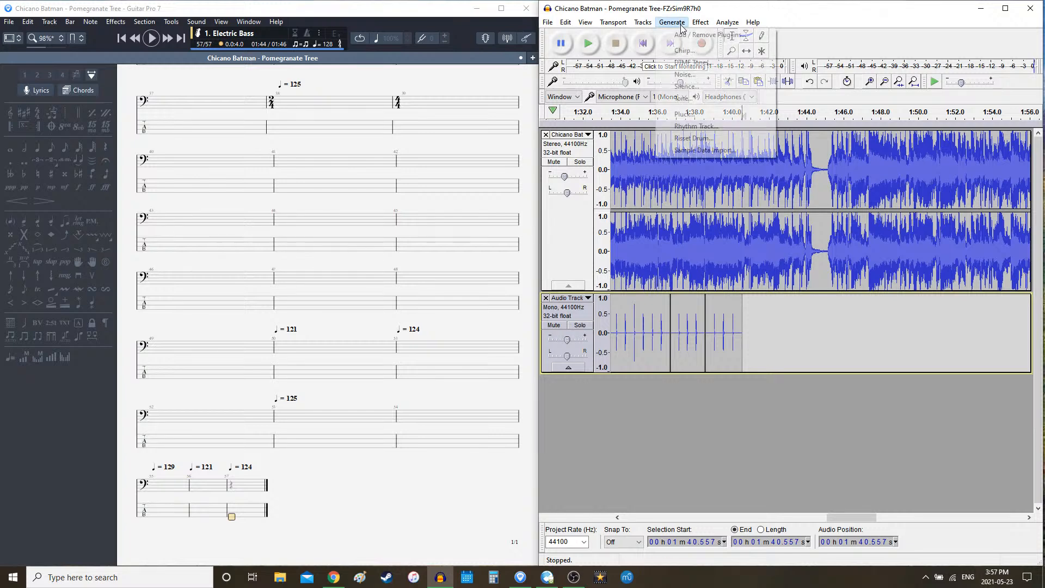
click(692, 125)
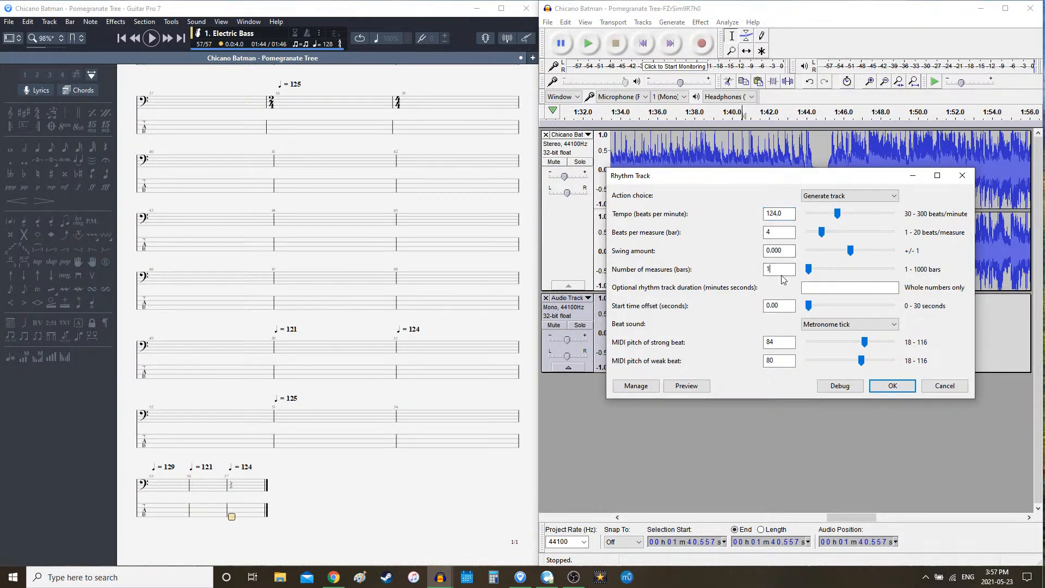
click(891, 385)
click(646, 112)
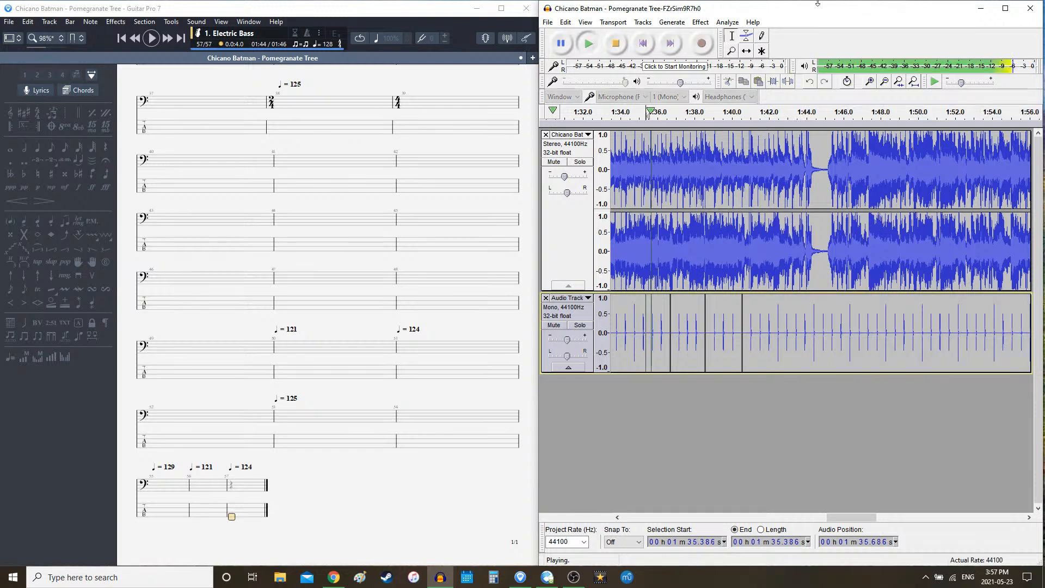
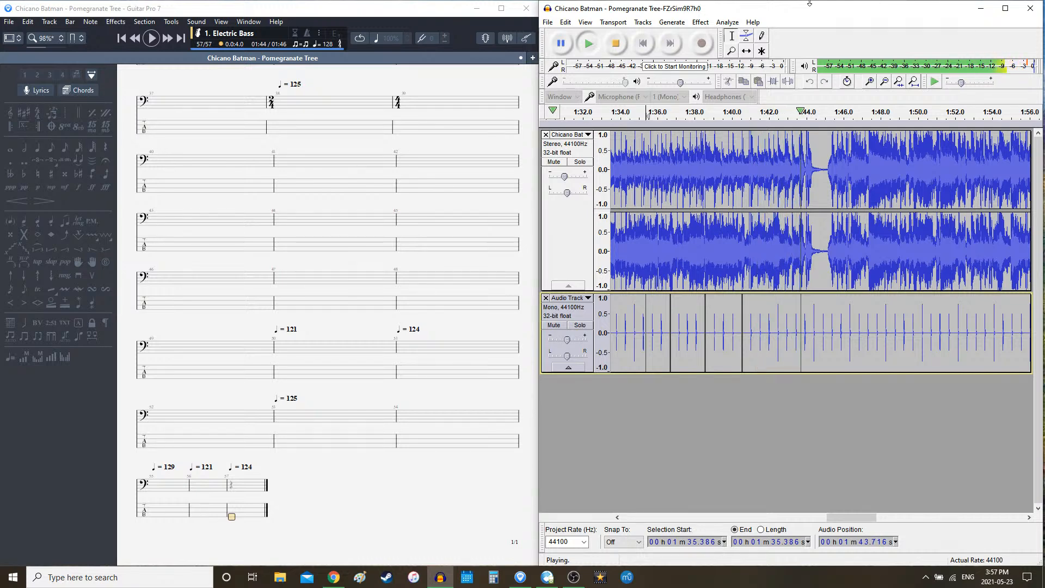
key(space)
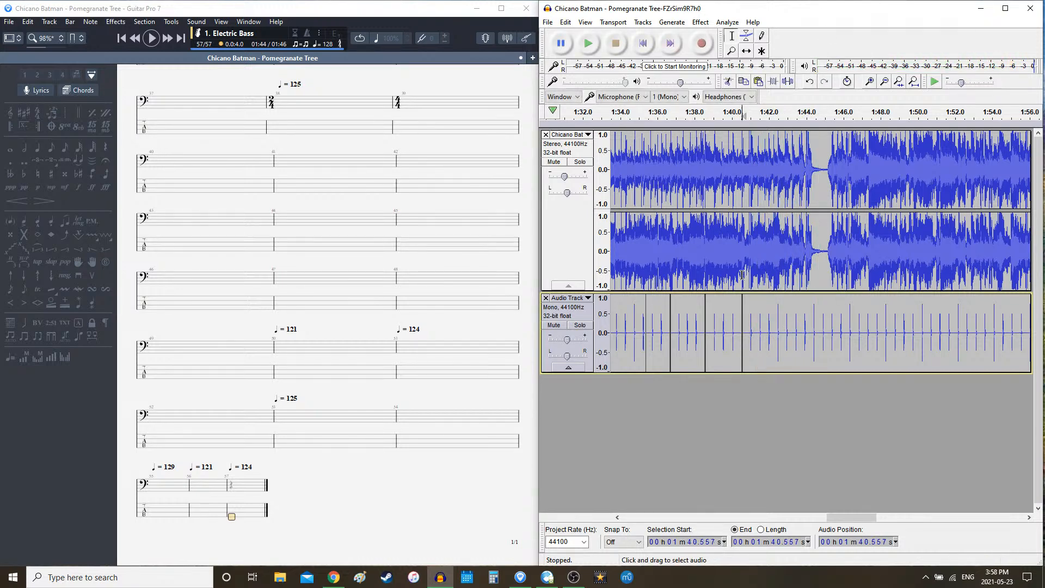
click(741, 275)
key(space)
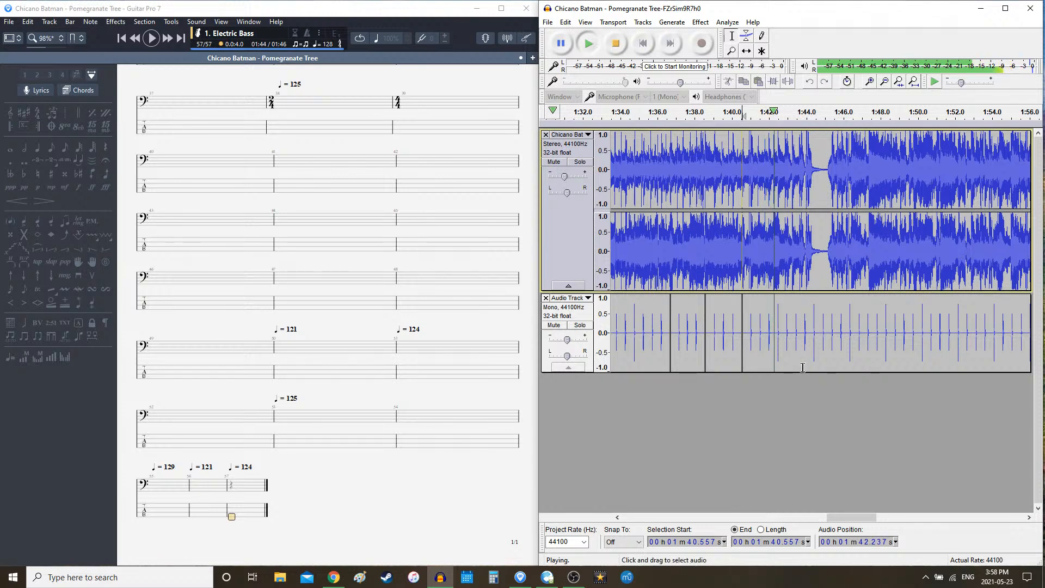
click(777, 313)
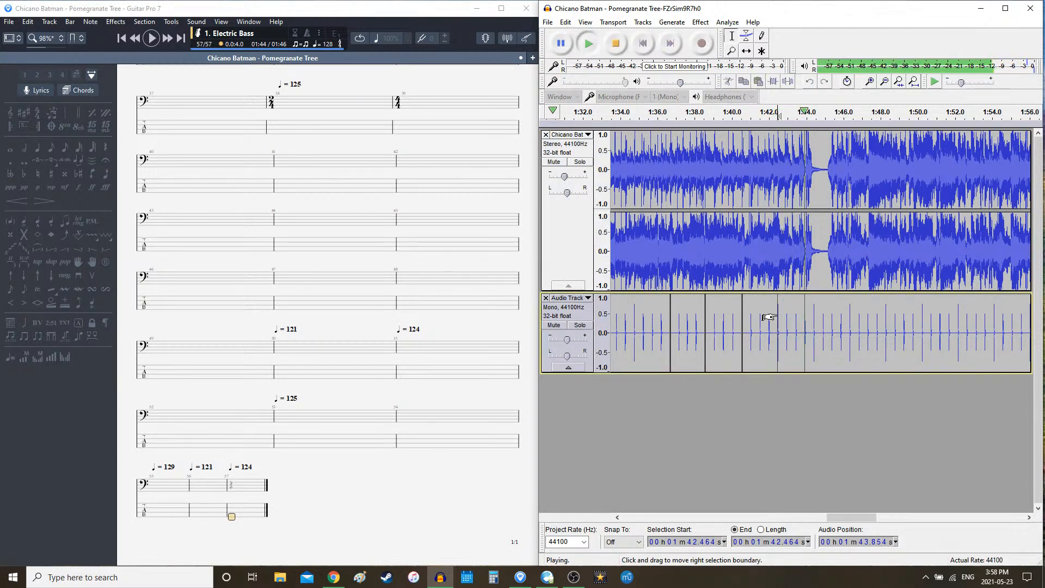
key(space)
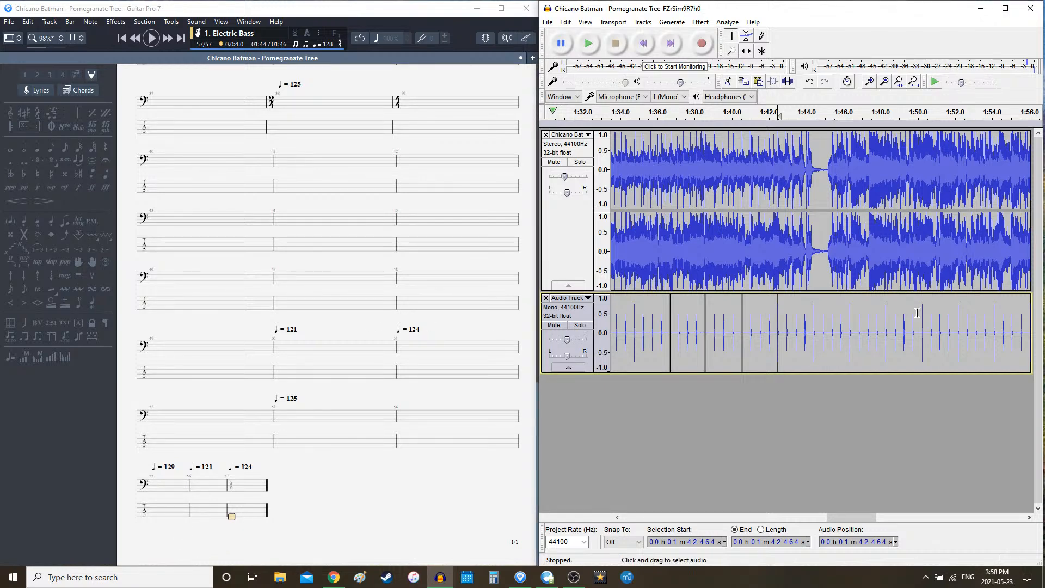
- In Guitar Pro, add bar 58 and set its tempo to 121 bpm
click(241, 526)
key(Right)
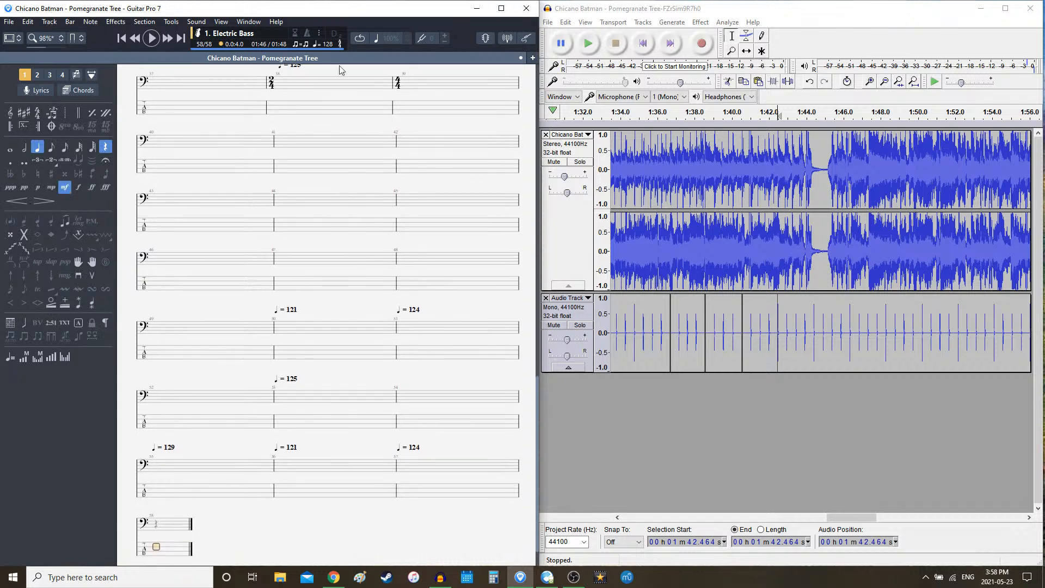
click(329, 44)
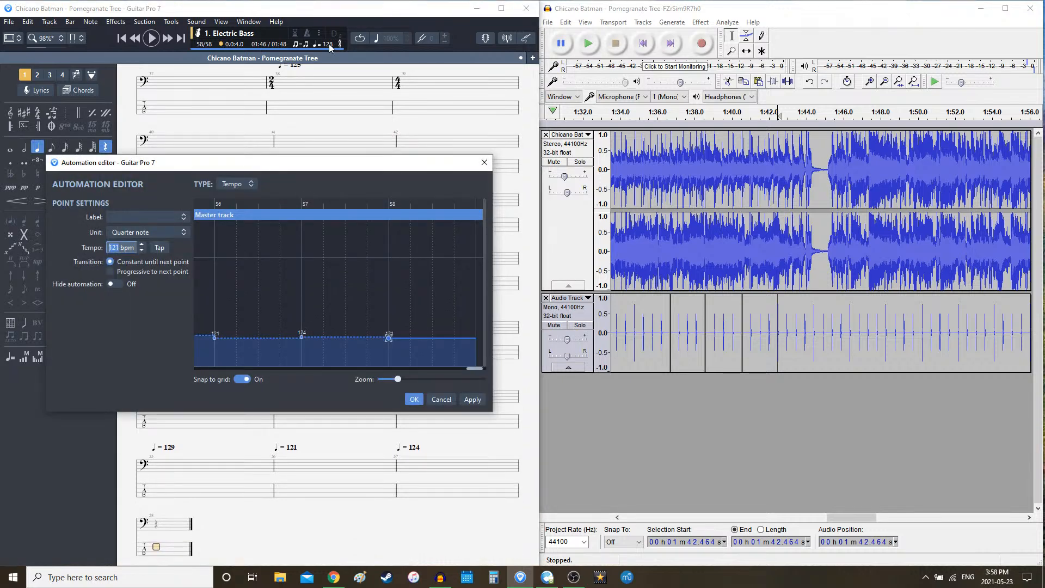
key(Return)
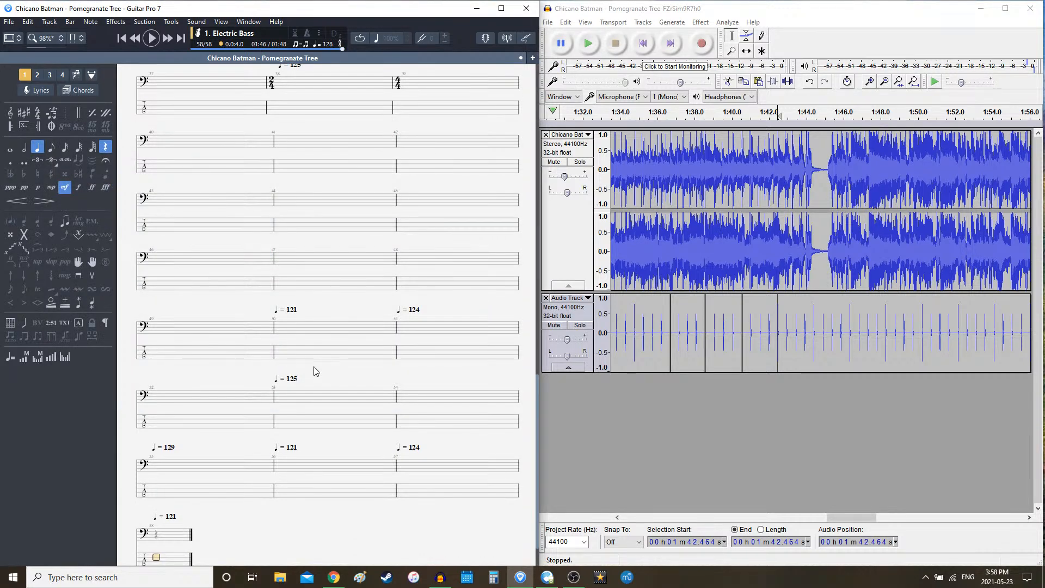
scroll(297, 368, down, 1)
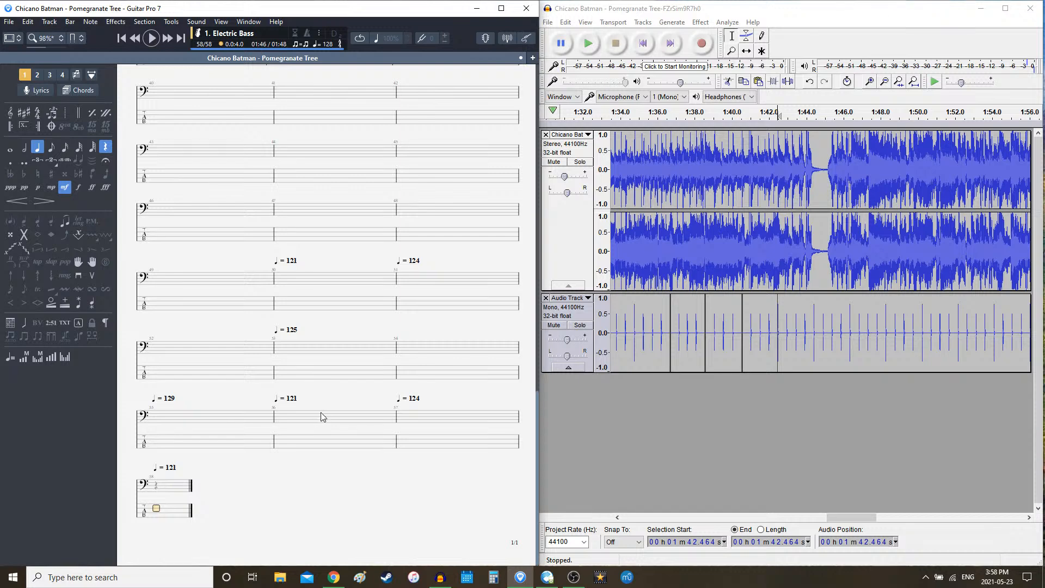
click(329, 46)
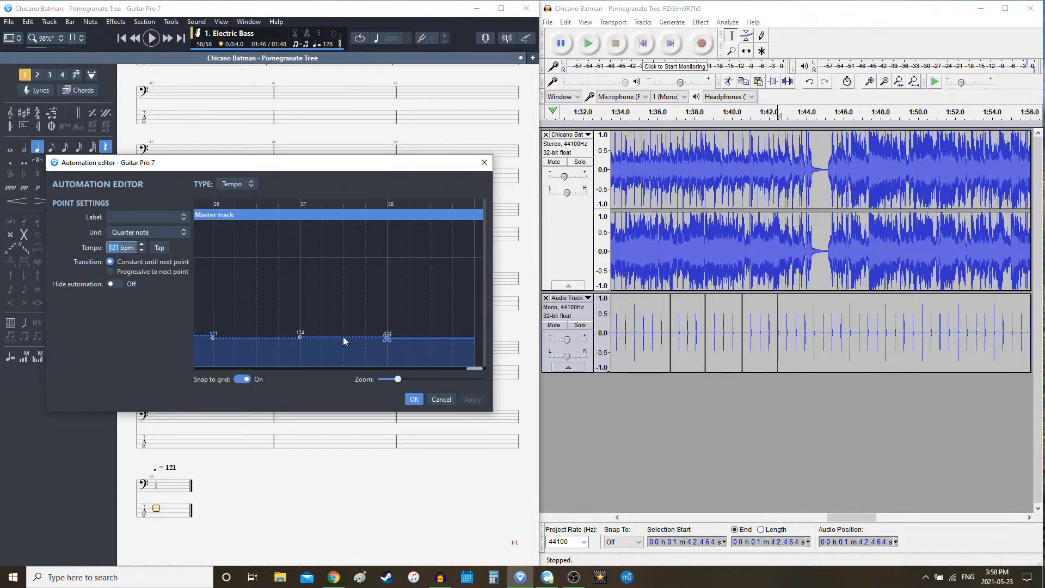
click(441, 399)
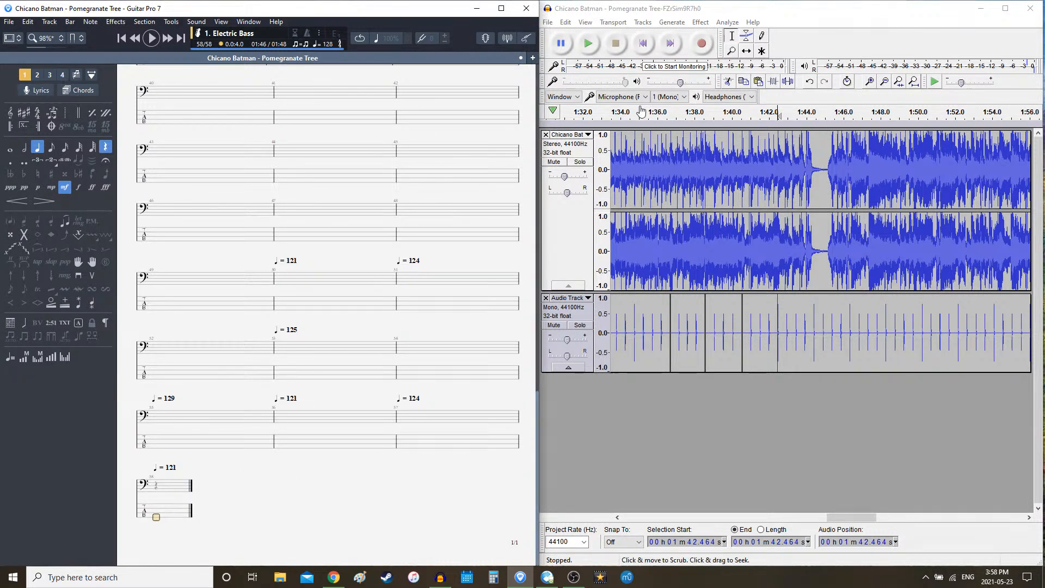
- In Audacity, replace the 16-bar clicks after 1:40.557 with a one-bar rhythm track at 124 BPM
double_click(862, 344)
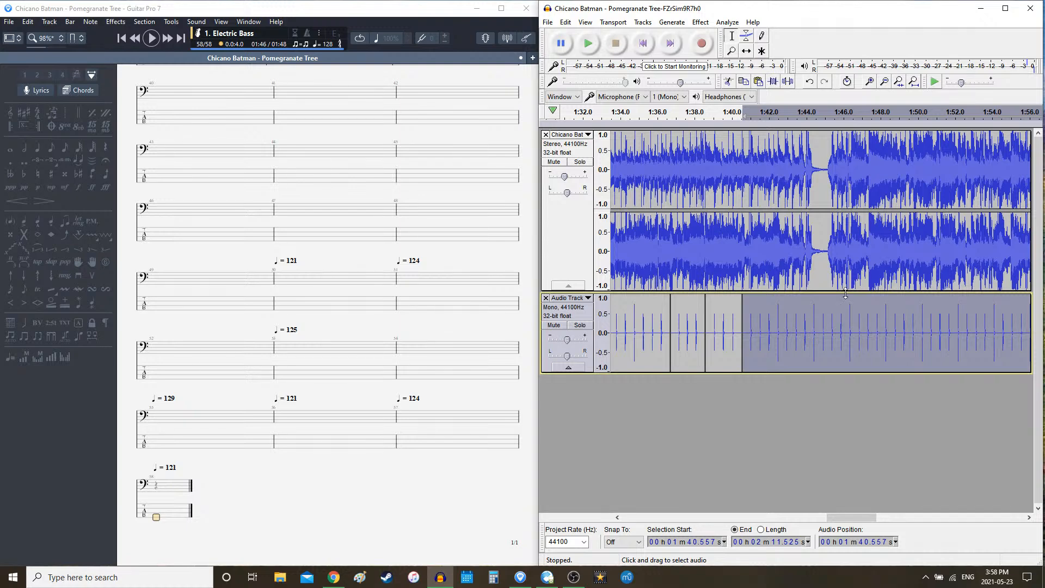
key(Left)
click(672, 21)
click(691, 124)
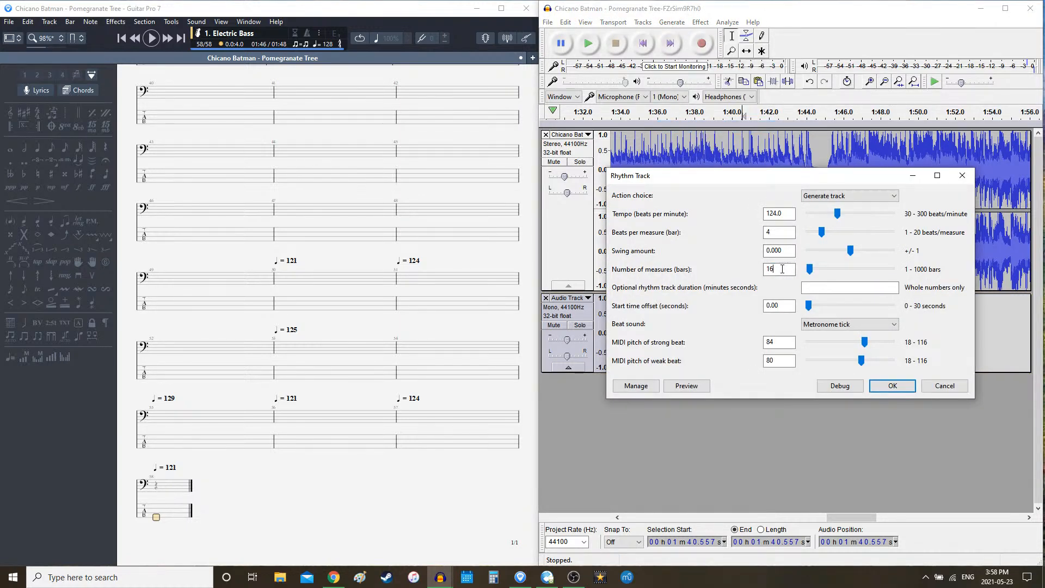
key(Return)
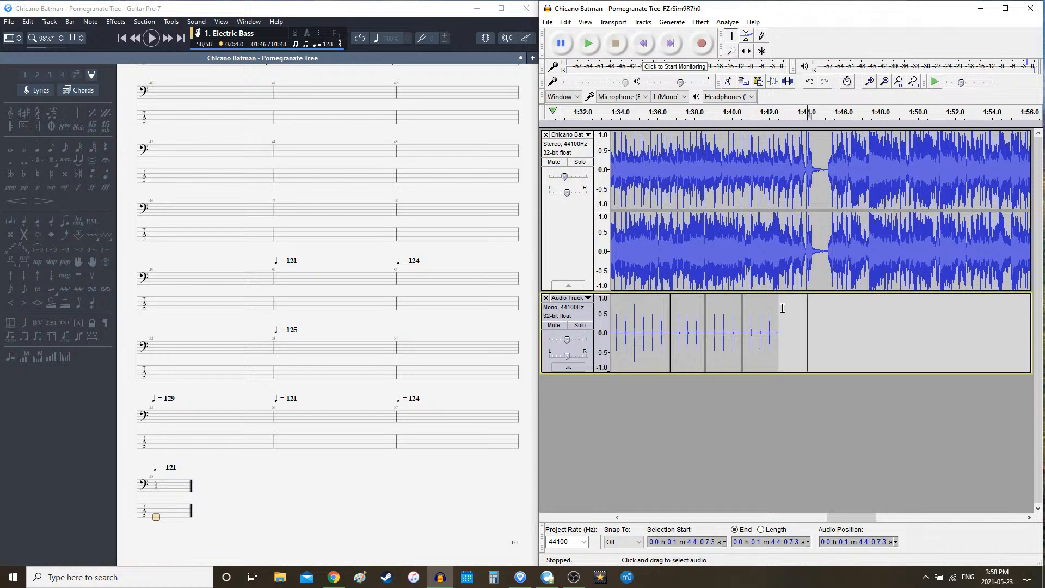
- Generate a 16-bar rhythm track at 121 BPM from 1:42.493 and play it against the song
click(665, 21)
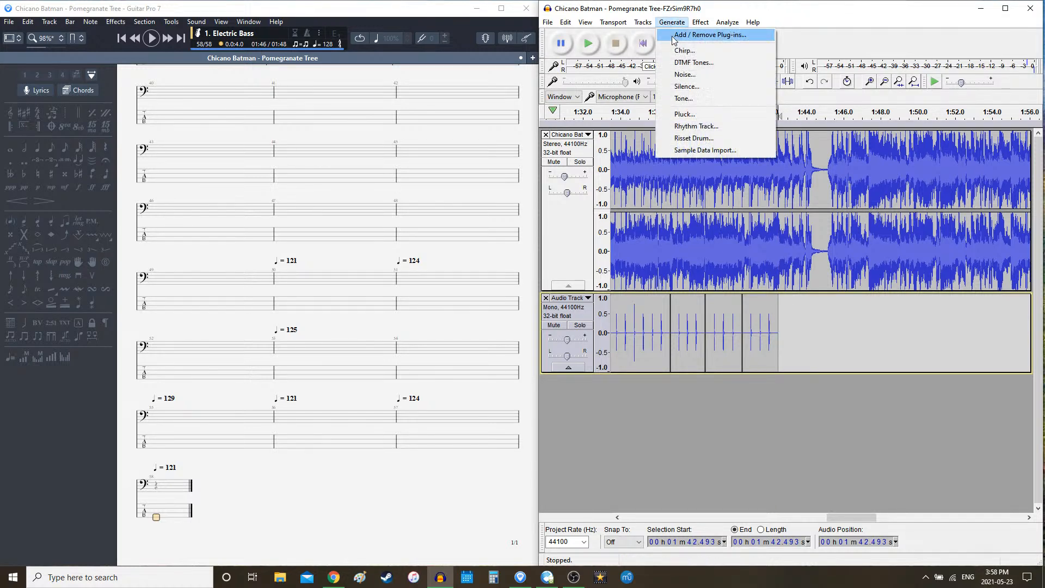
click(694, 124)
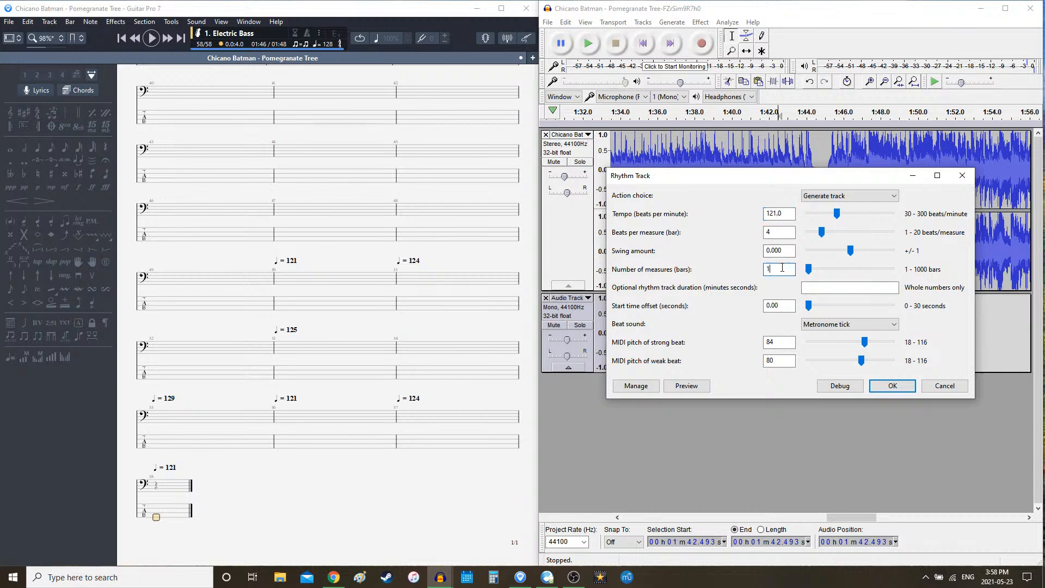
key(Return)
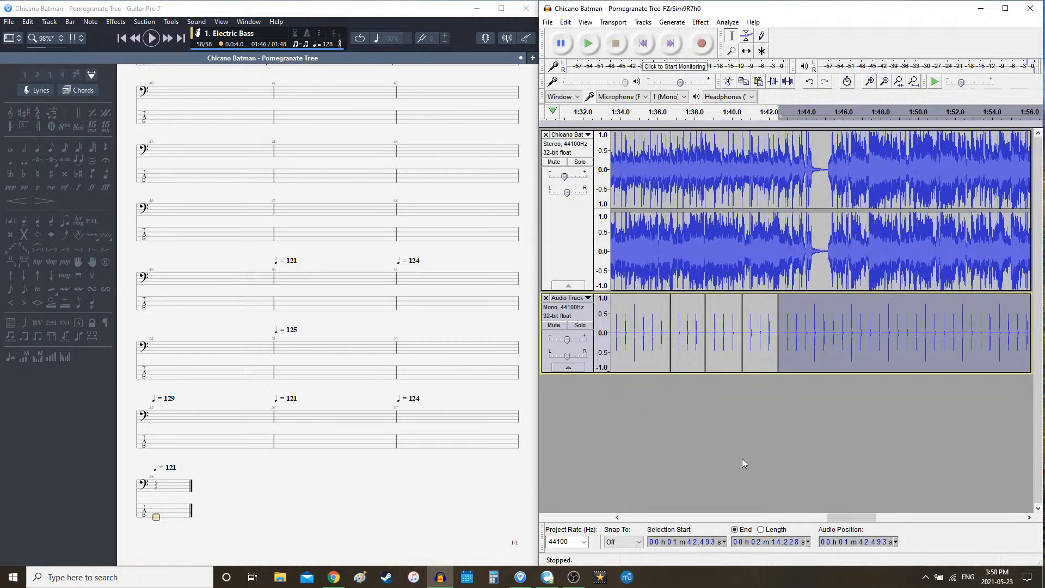
key(space)
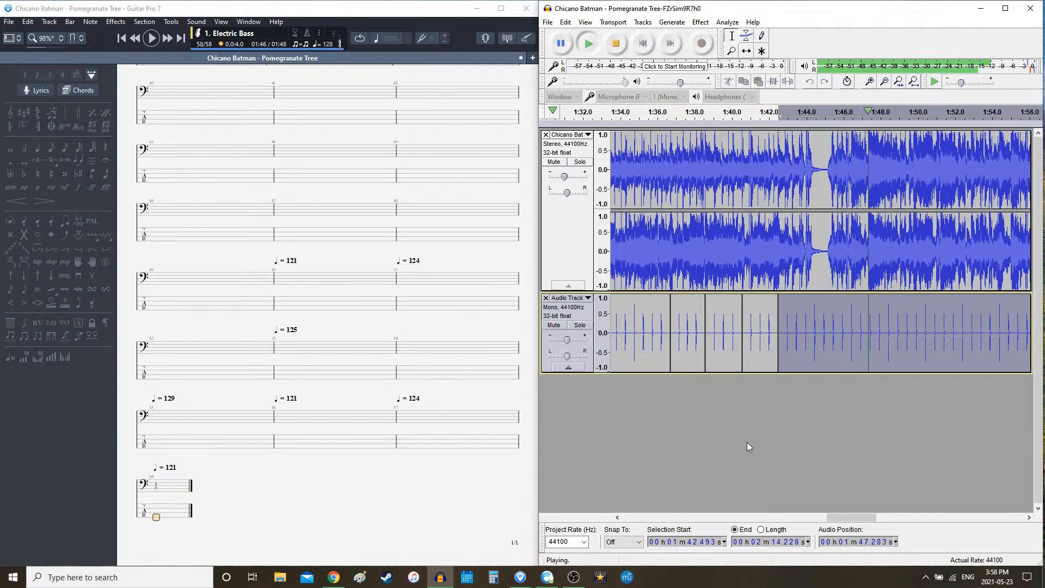
- Replay the clicks against the song around the pause near 1:45 and again from 1:42.493
key(space)
click(832, 316)
key(space)
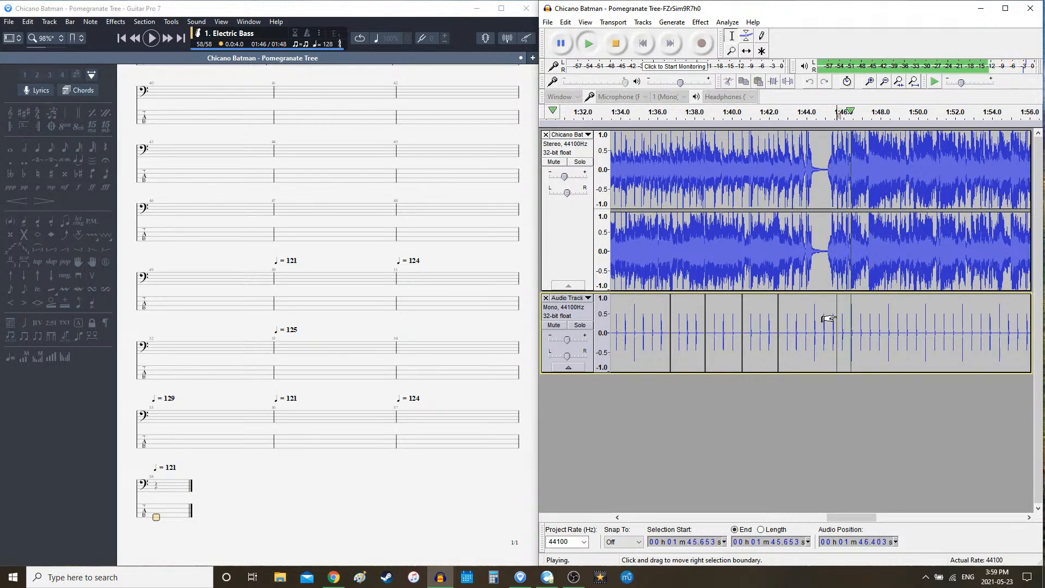
key(space)
key(space)
key(space)
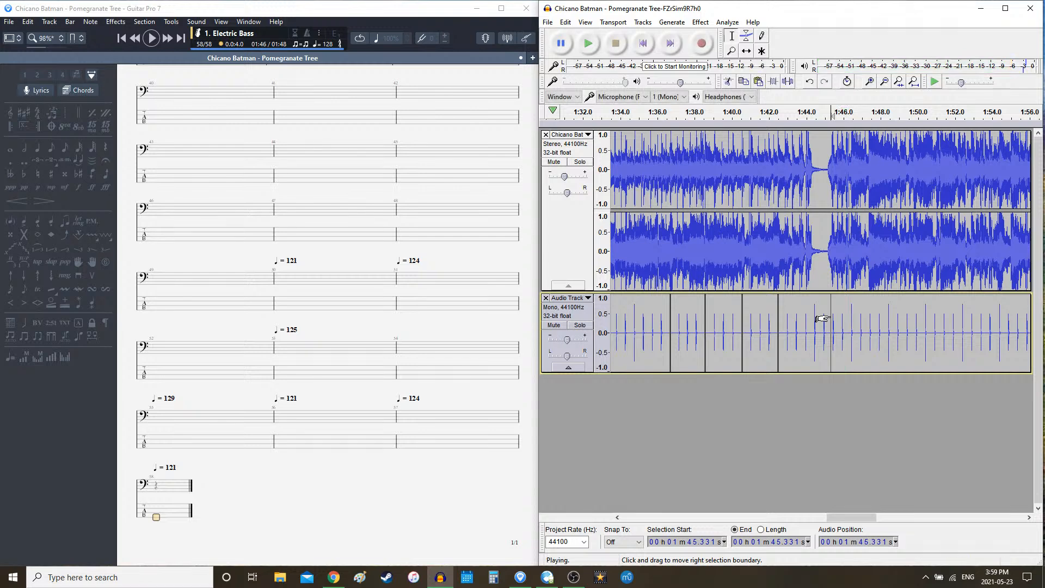
click(777, 262)
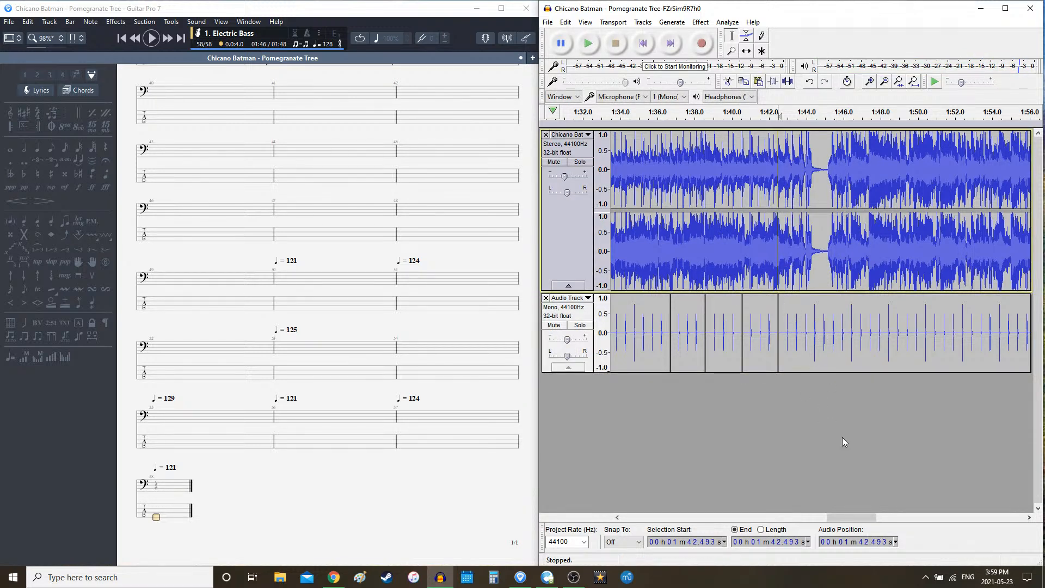
drag(845, 516, 850, 515)
key(space)
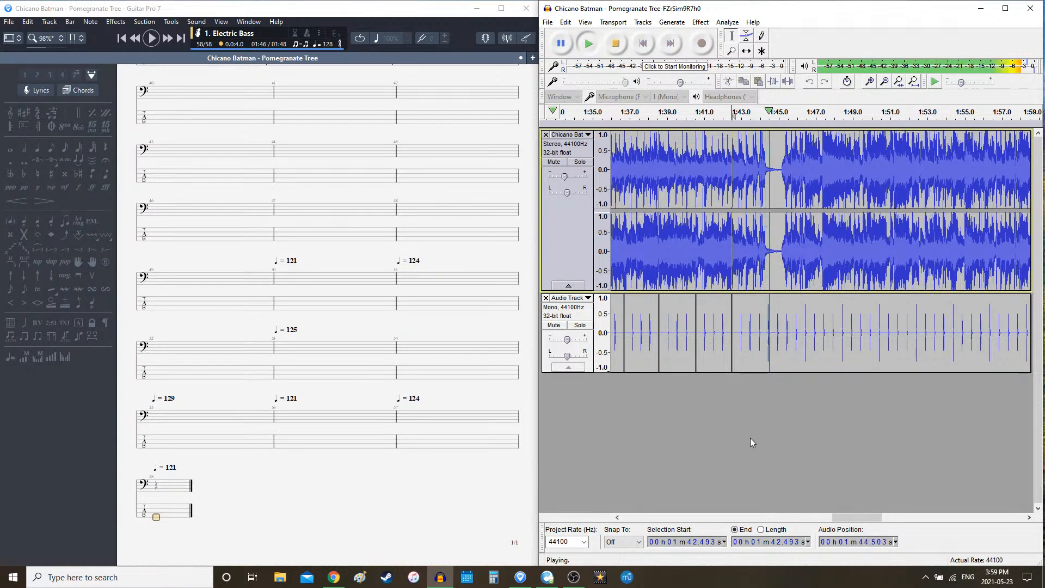
key(space)
key(space)
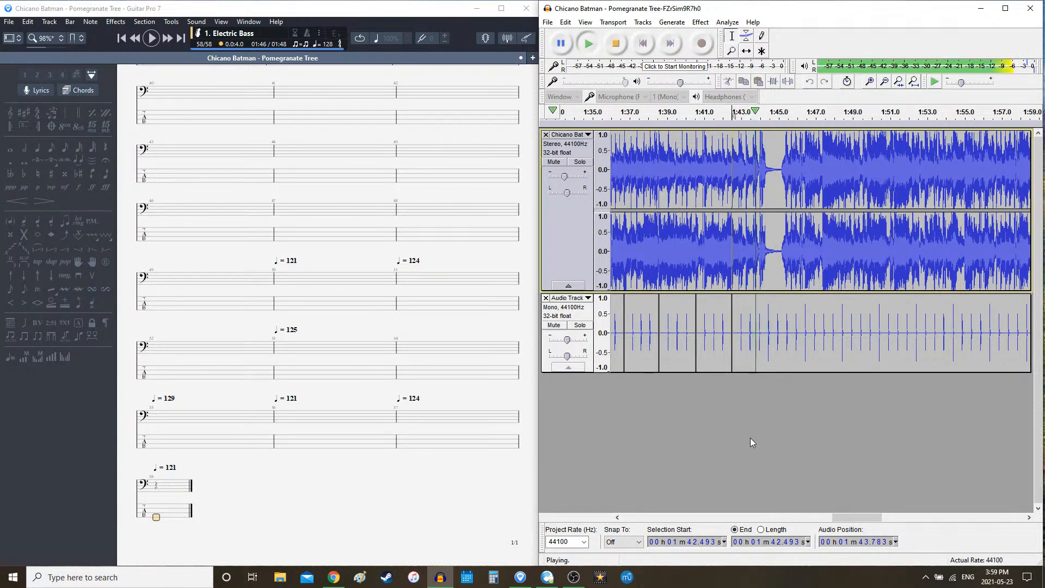
key(space)
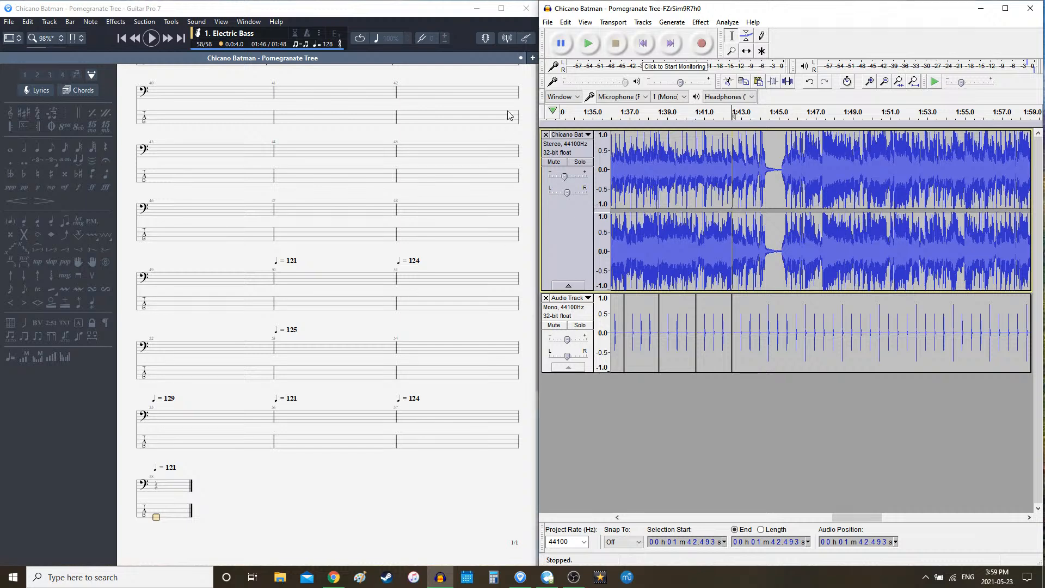
- In Guitar Pro, set the tempo of bar 58 to 123 bpm
click(332, 44)
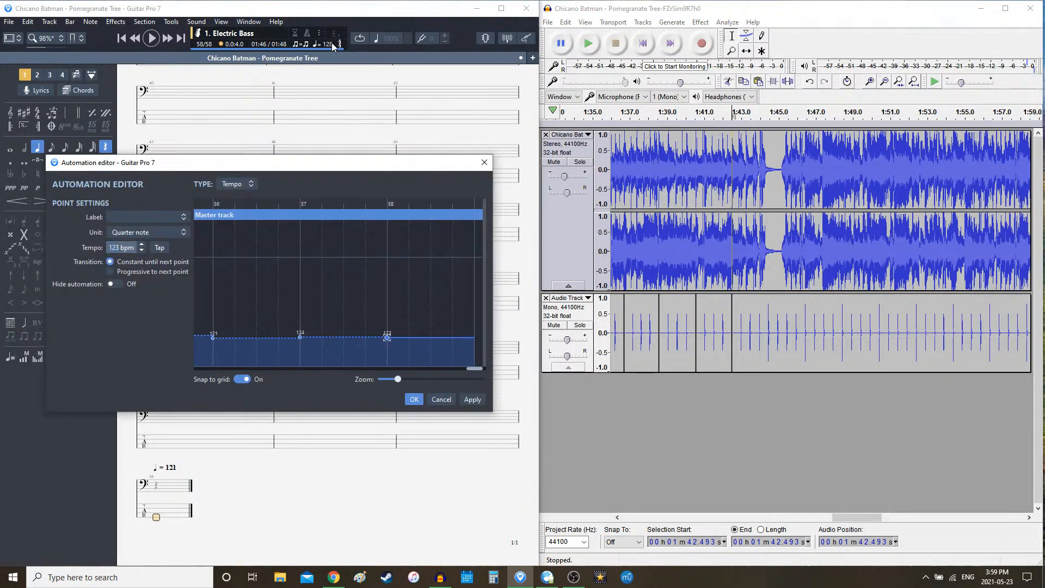
key(Return)
- In Audacity, replace the clicks after 1:42.493 with a 16-bar rhythm track at 123 BPM and play it against the song
double_click(752, 326)
key(Delete)
click(669, 25)
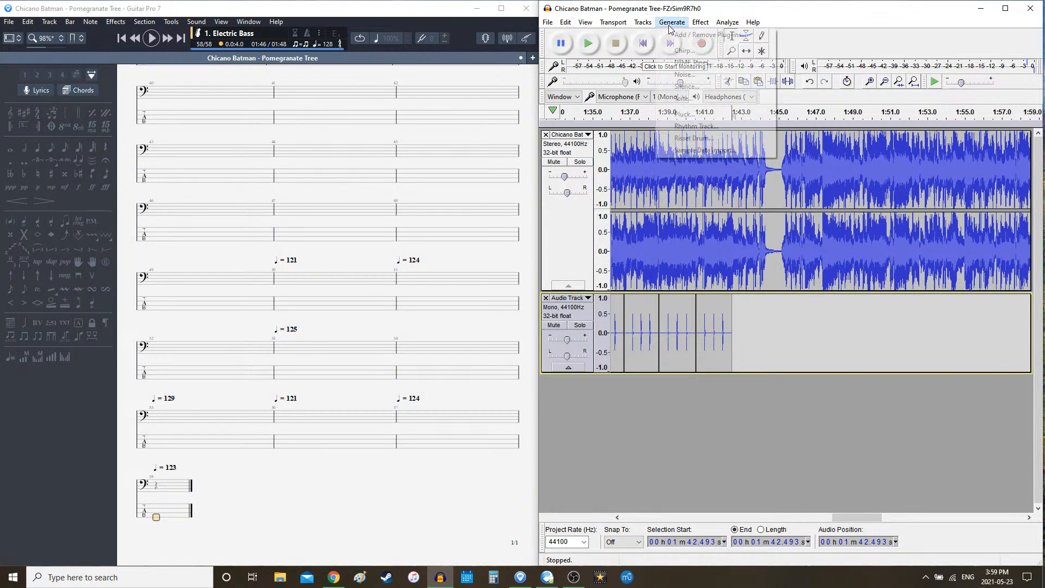
click(722, 126)
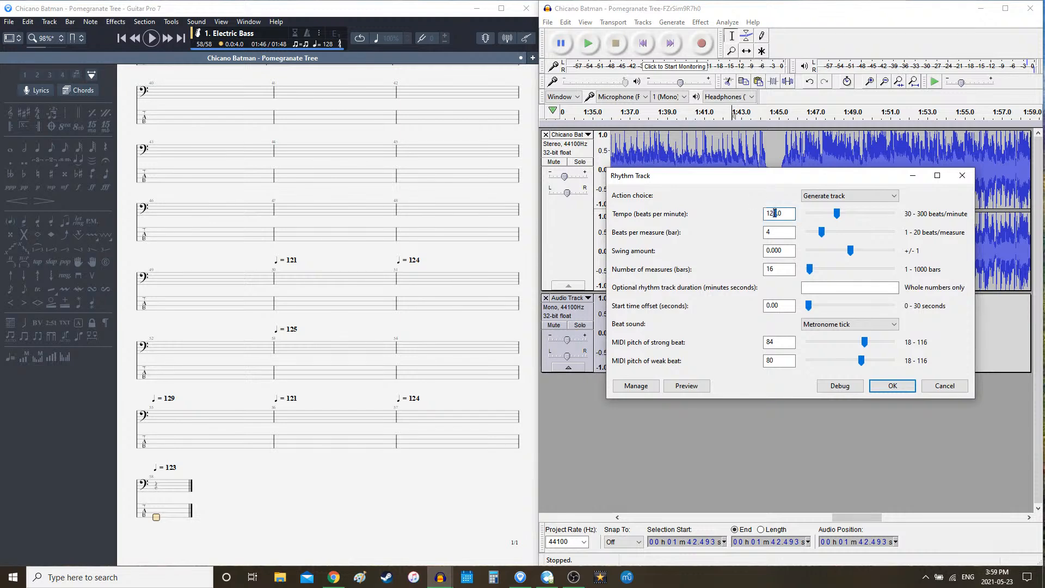
click(879, 388)
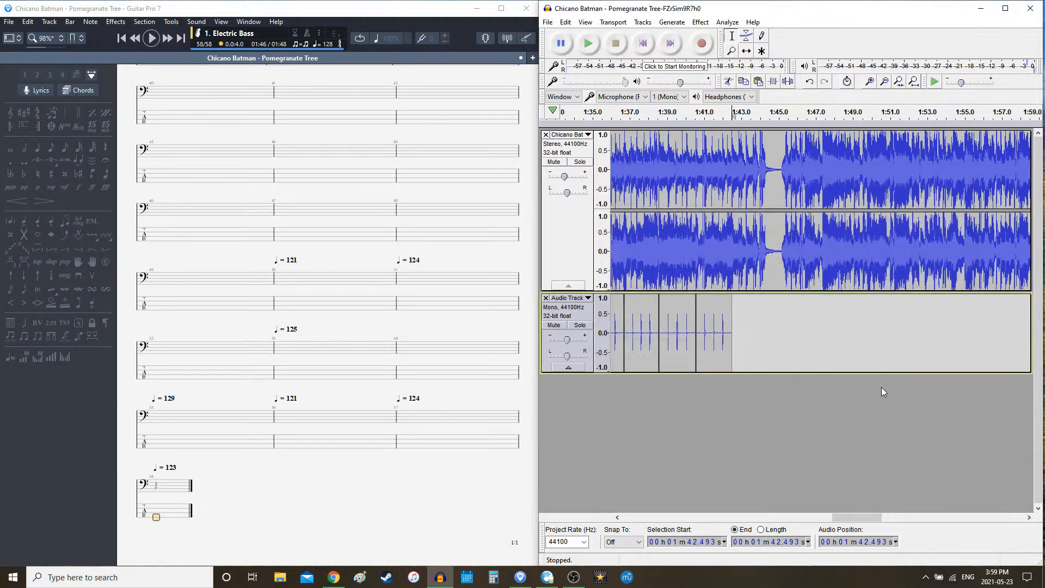
key(space)
drag(854, 515, 861, 515)
key(space)
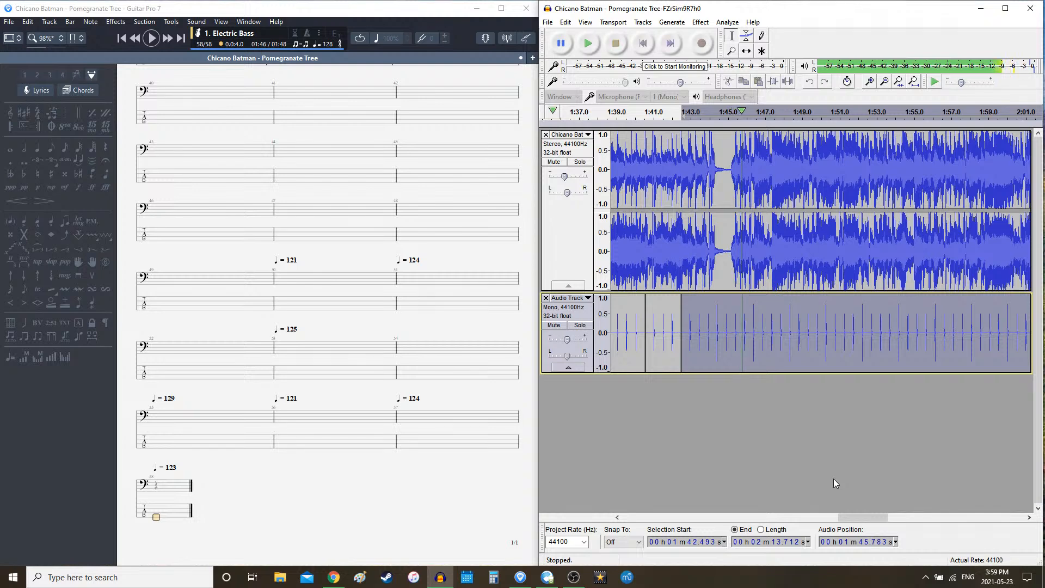
key(space)
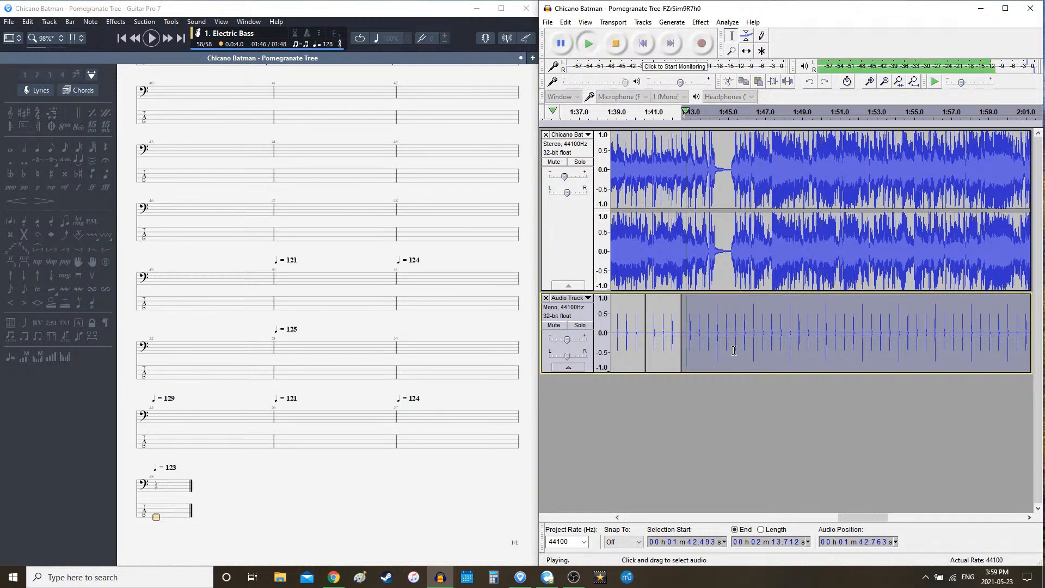
key(space)
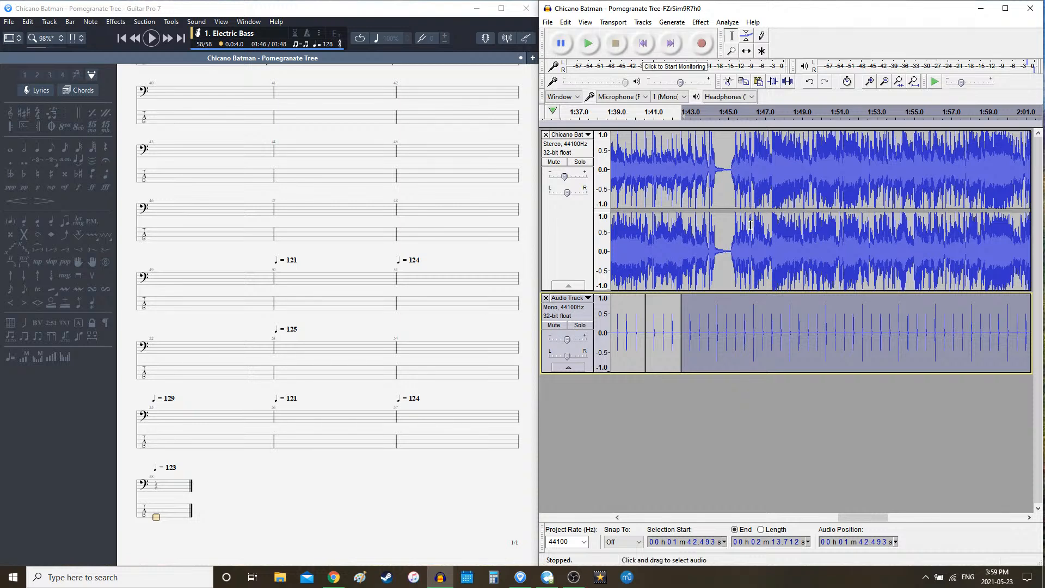
- Replace the clicks after 1:42.493 with a 16-bar rhythm track at 122 BPM and play it against the song
key(Delete)
click(672, 24)
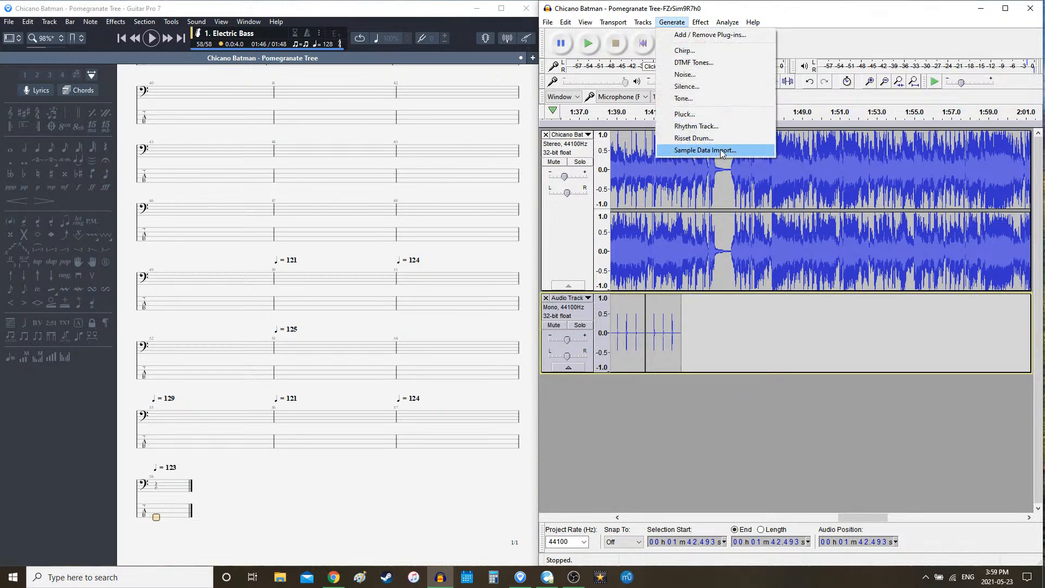
click(718, 126)
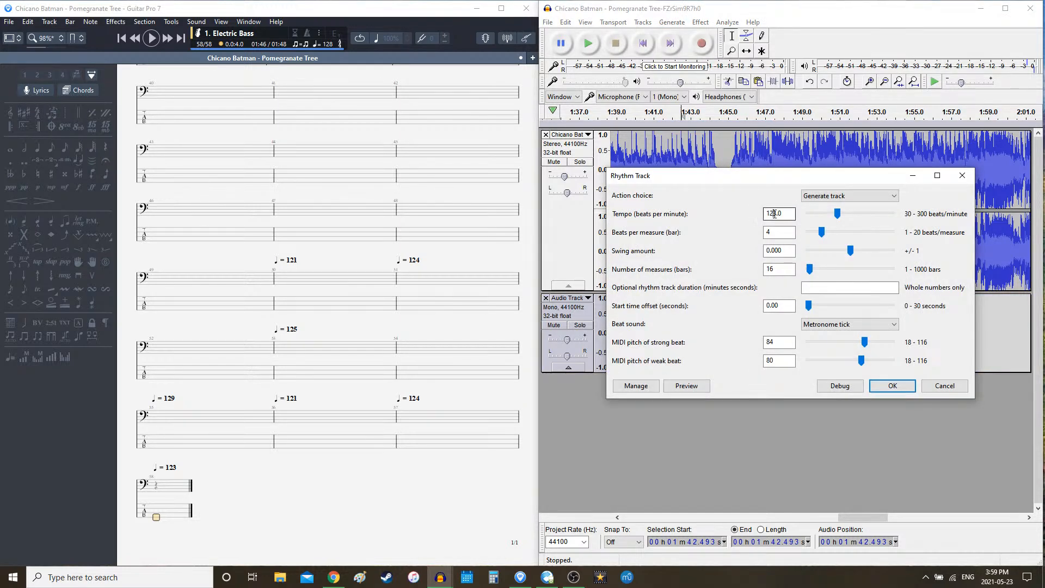
click(891, 385)
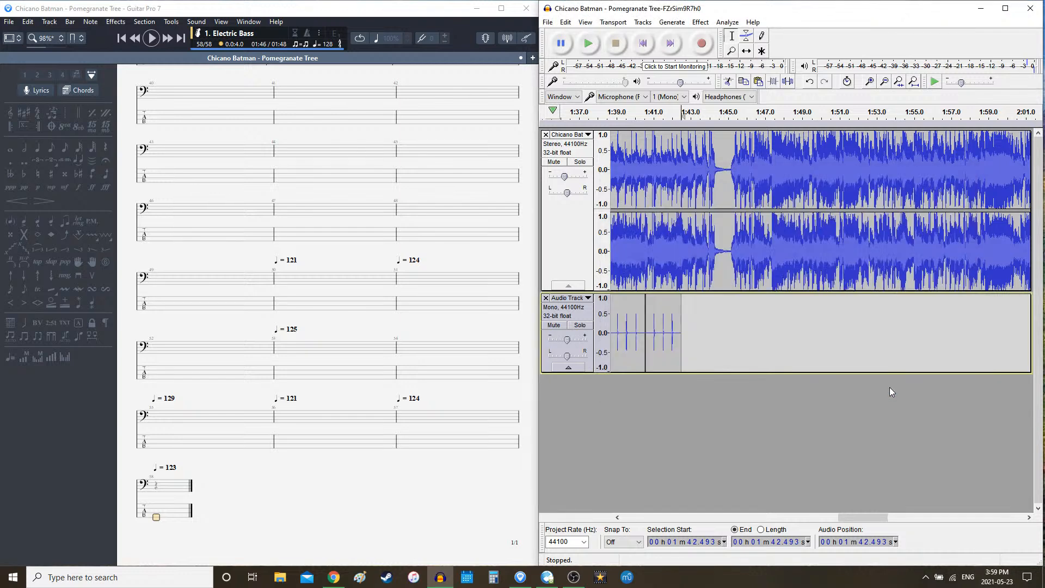
key(space)
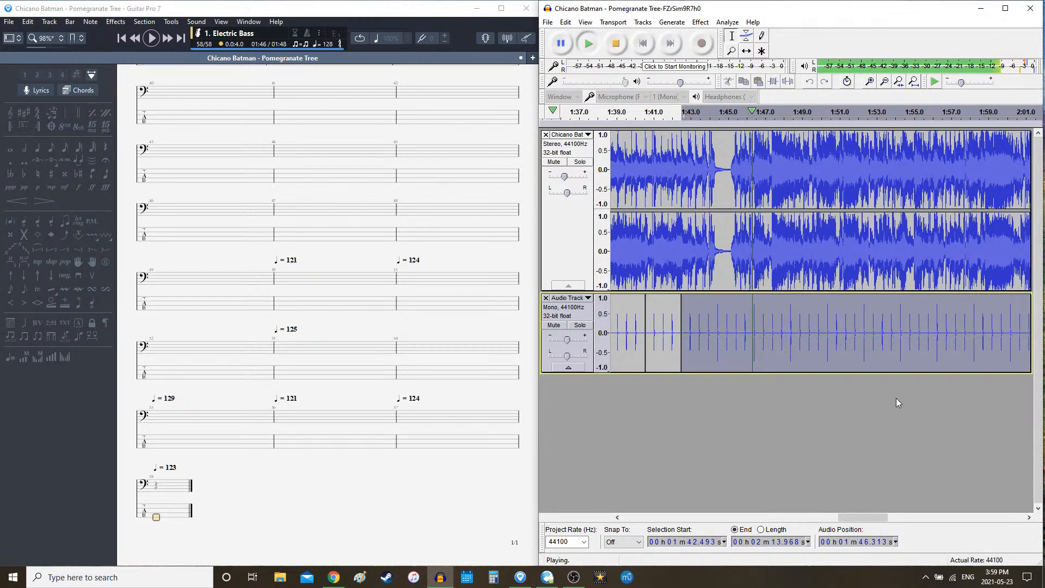
key(space)
key(space)
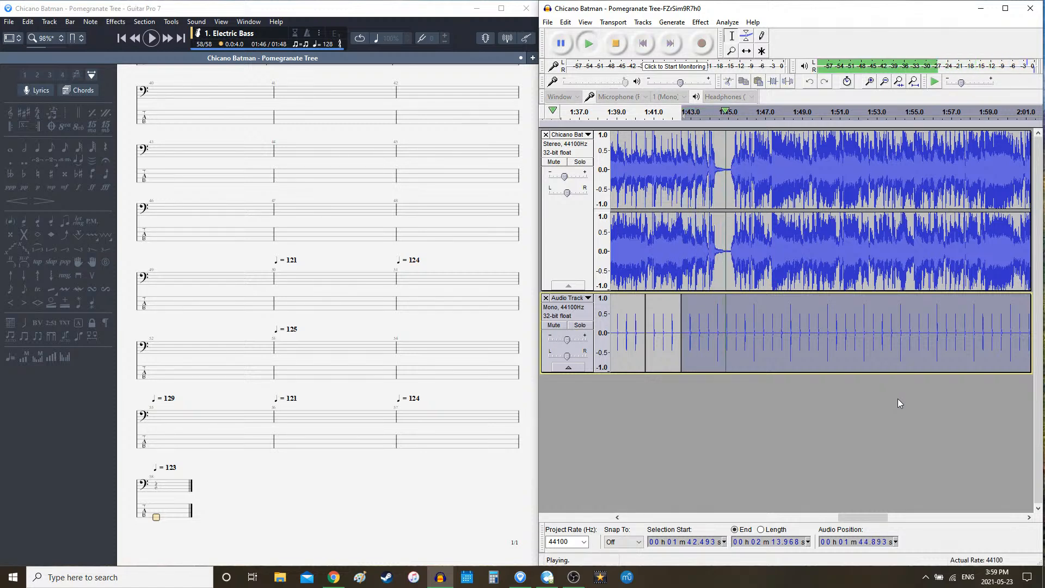
key(space)
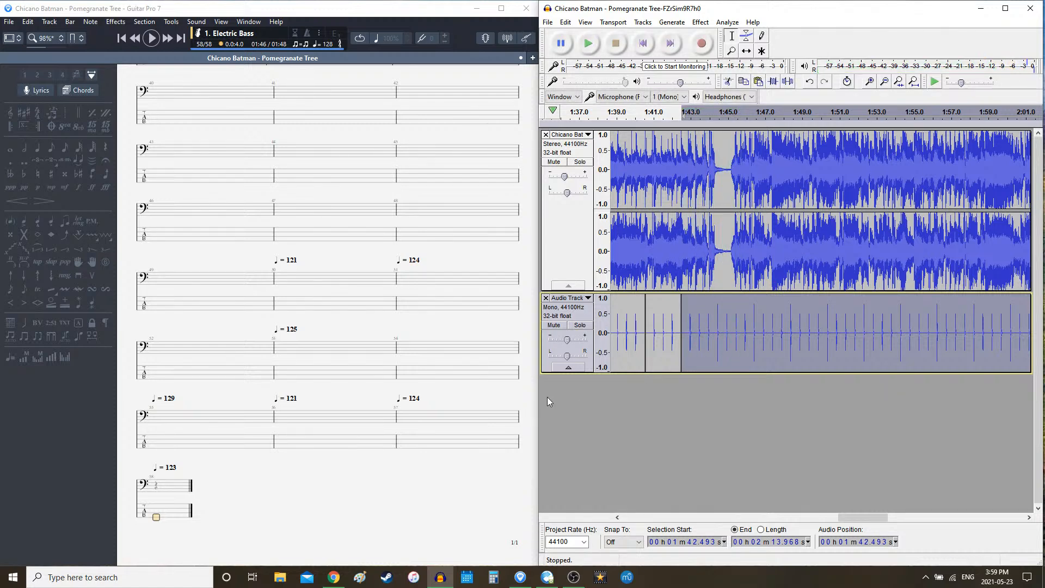
- In Guitar Pro, set the tempo of bar 58 to 122 bpm
click(224, 525)
click(328, 47)
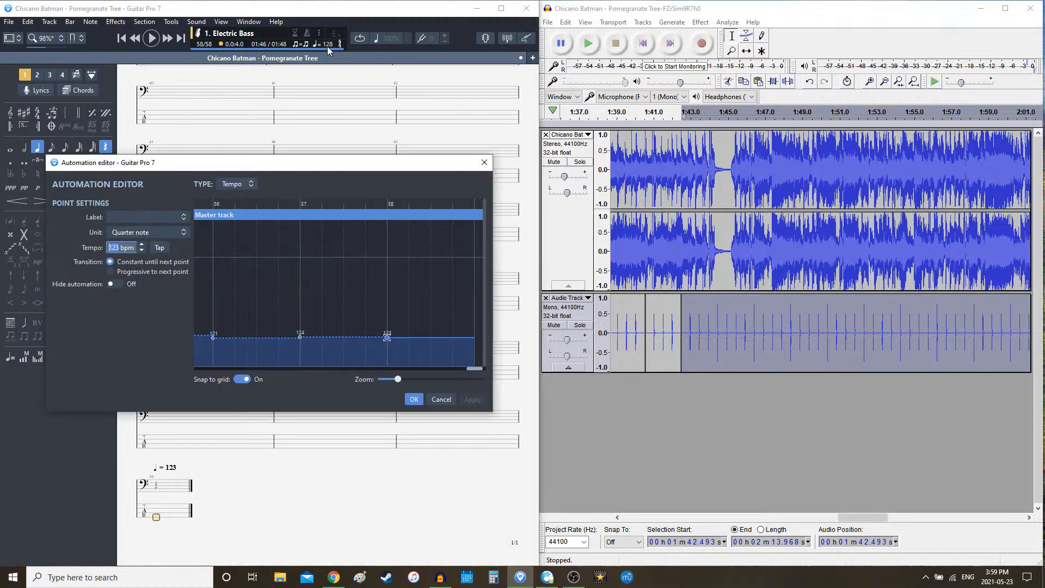
key(Down)
key(Return)
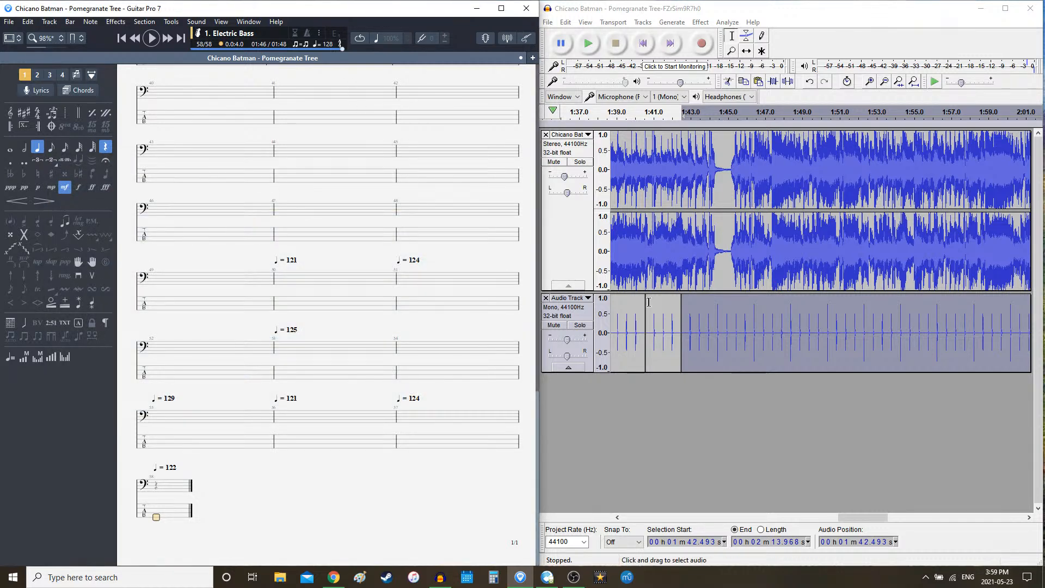
- Add bar 59 with a 2/4 time signature and bar 60 with a 4/4 time signature
key(Right)
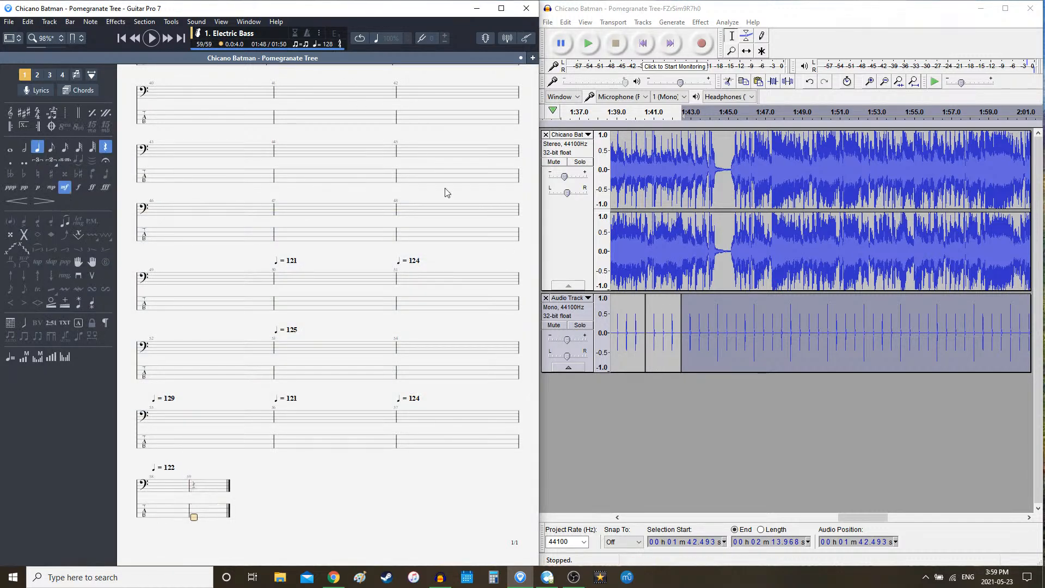
click(37, 114)
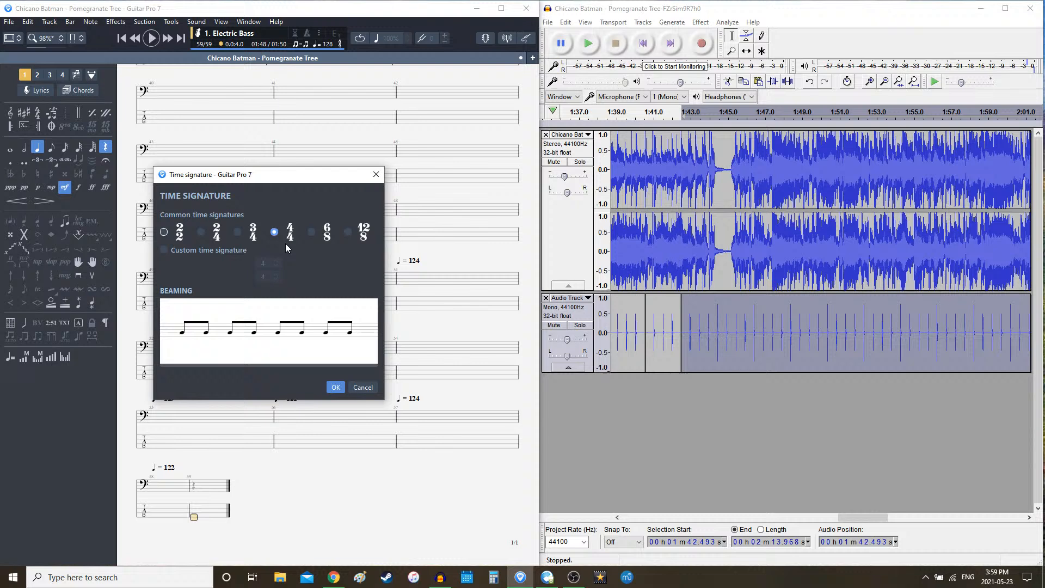
click(223, 237)
click(336, 388)
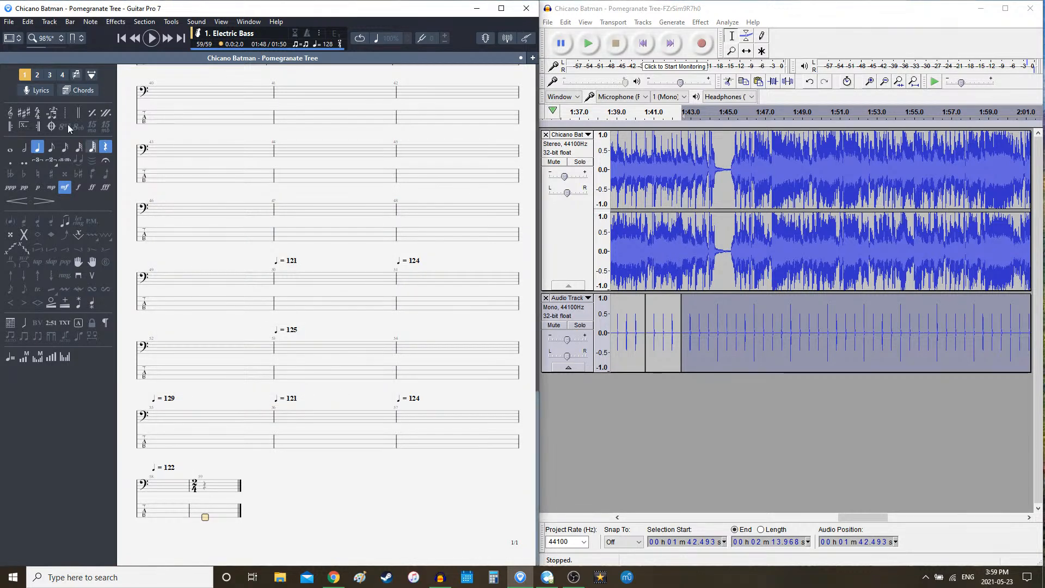
key(Right)
click(37, 113)
click(274, 232)
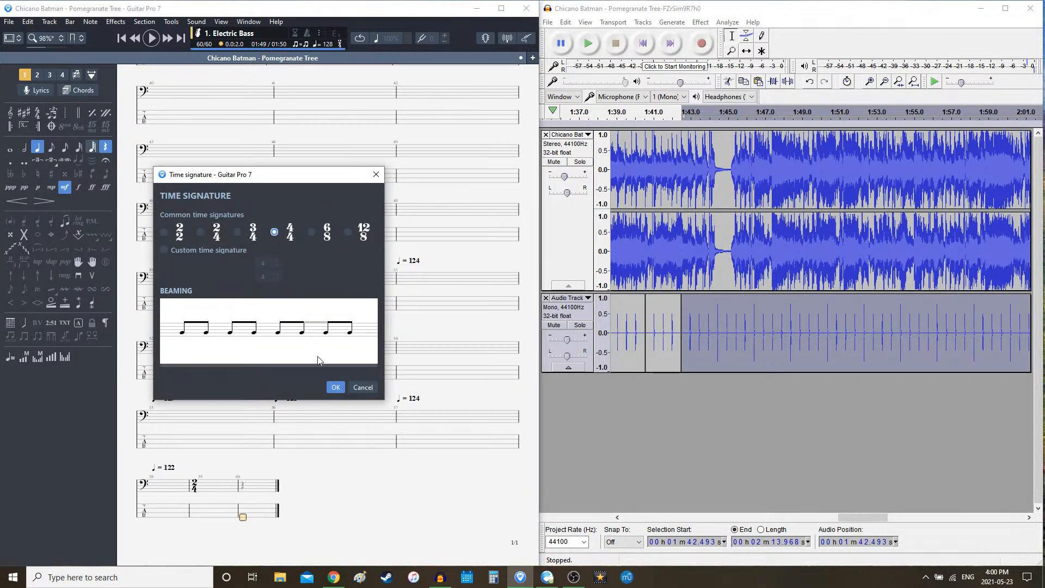
click(334, 388)
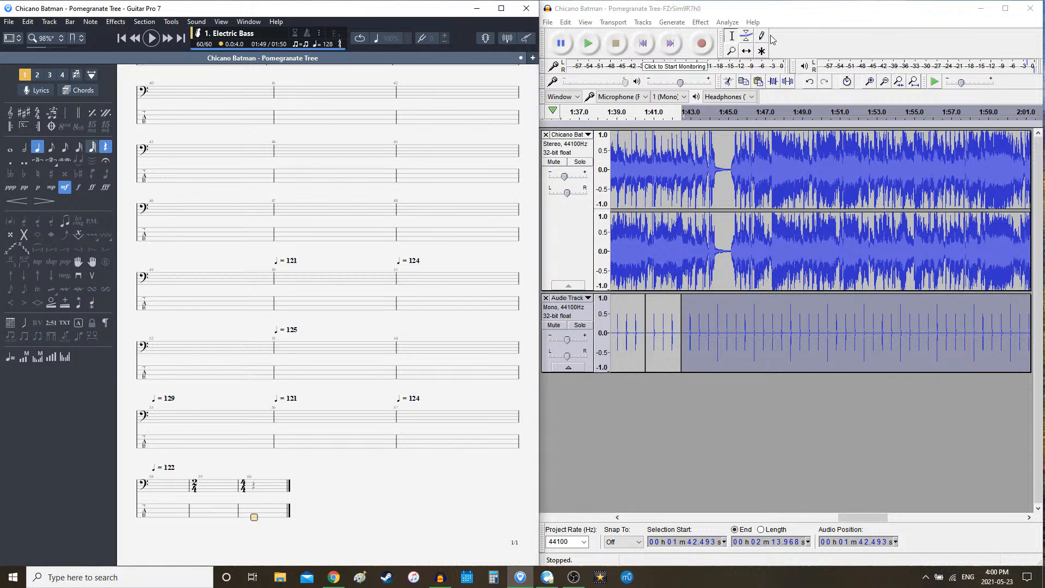
- In Audacity, replace the 16-bar clicks after 1:42.493 with a one-bar rhythm track at 122 BPM
click(755, 9)
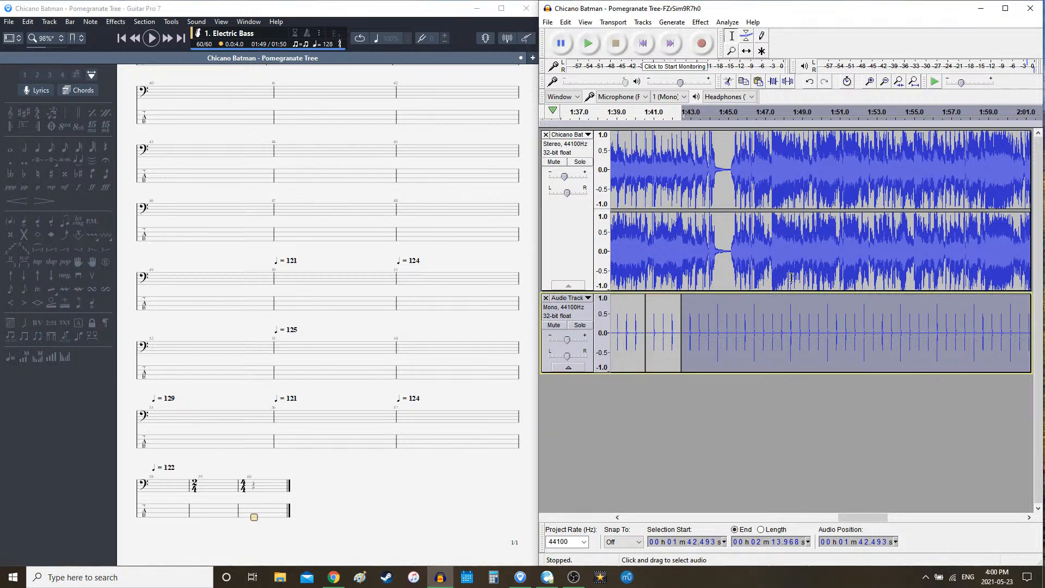
key(Delete)
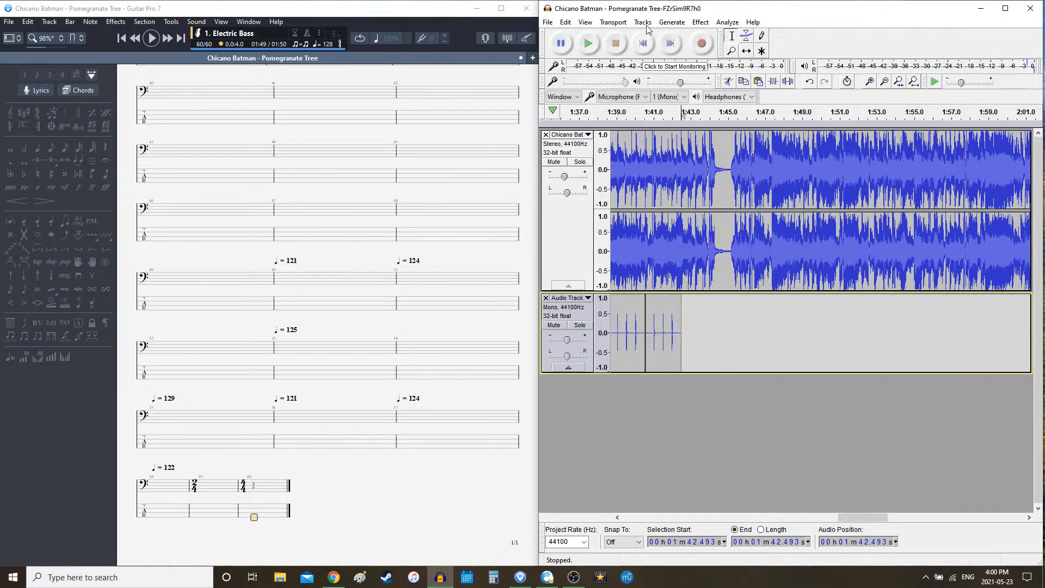
click(672, 22)
click(702, 126)
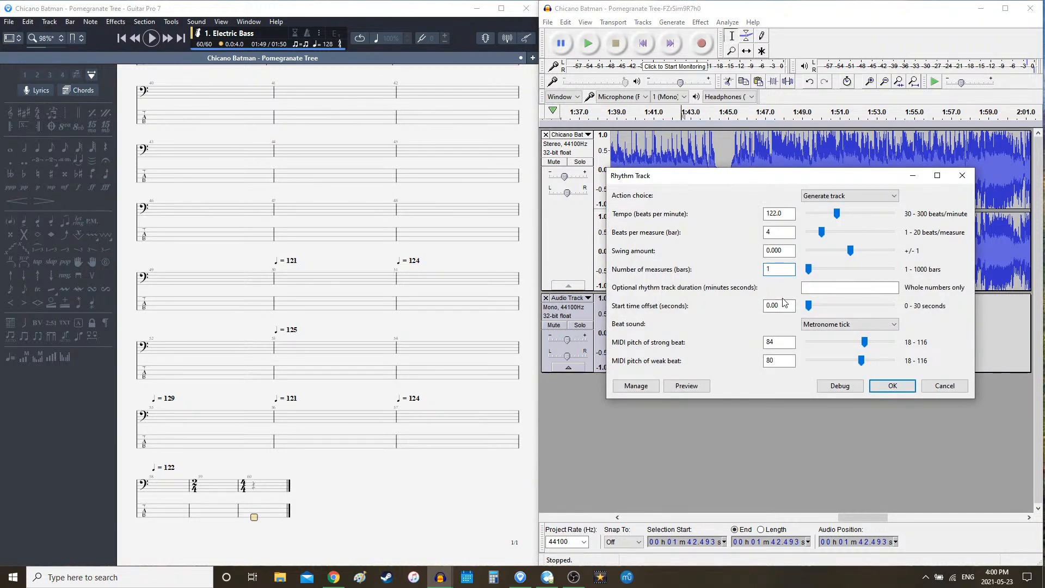
click(893, 385)
- Generate a one-bar rhythm track with two beats per measure at 122 BPM, starting at 1:44.460
click(718, 320)
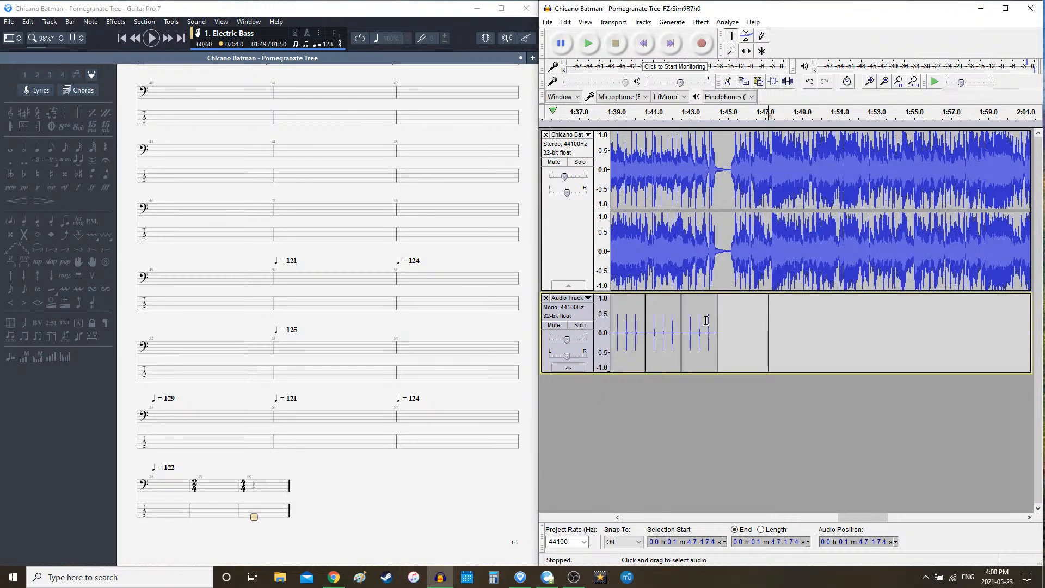
click(671, 22)
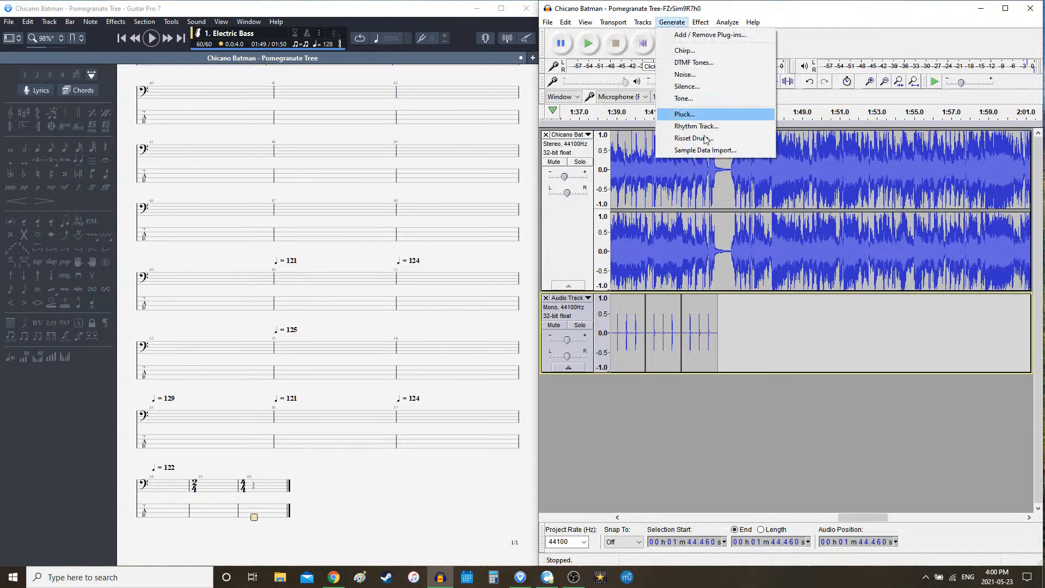
click(707, 128)
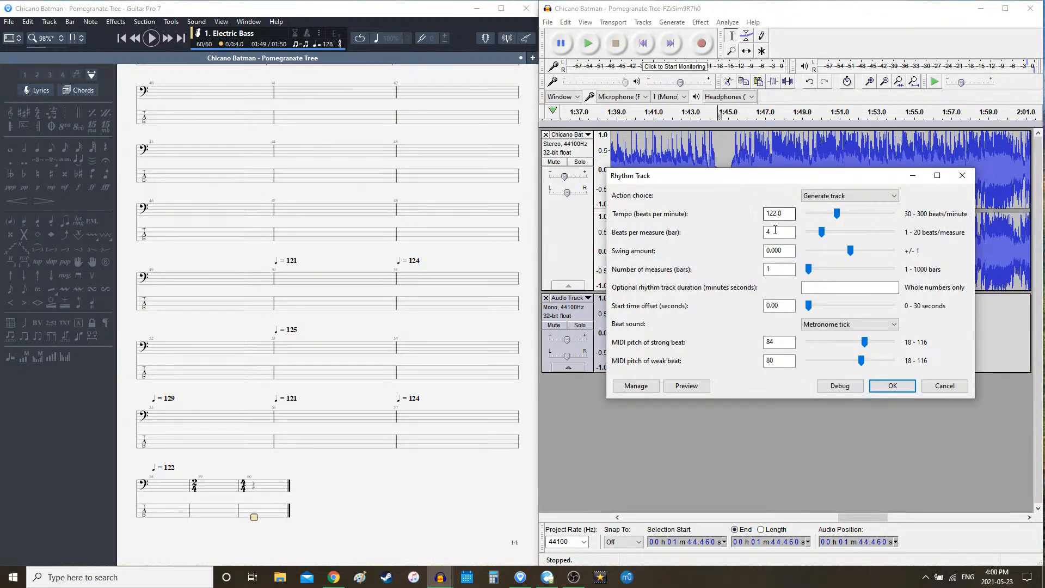
double_click(775, 230)
text(2)
click(879, 385)
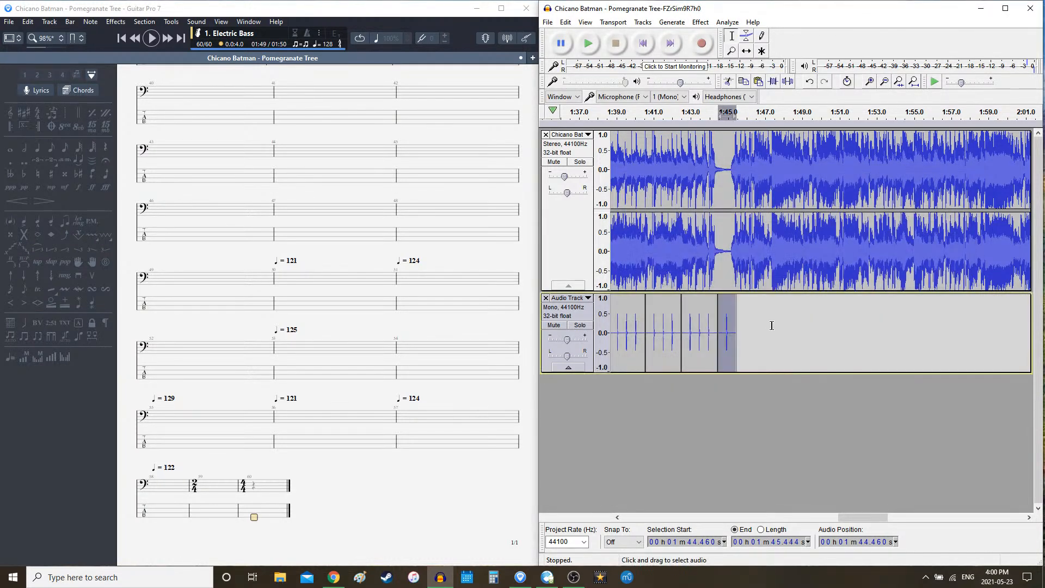
- Generate a 16-bar rhythm track with four beats per measure at 122 BPM from 1:45.444 and play it against the song
click(771, 325)
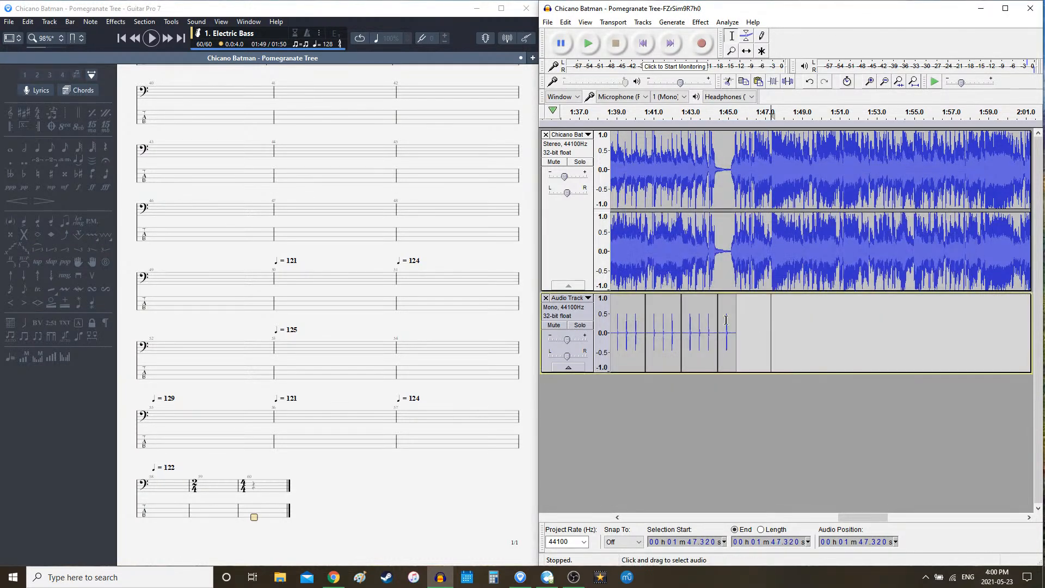
click(672, 22)
click(702, 126)
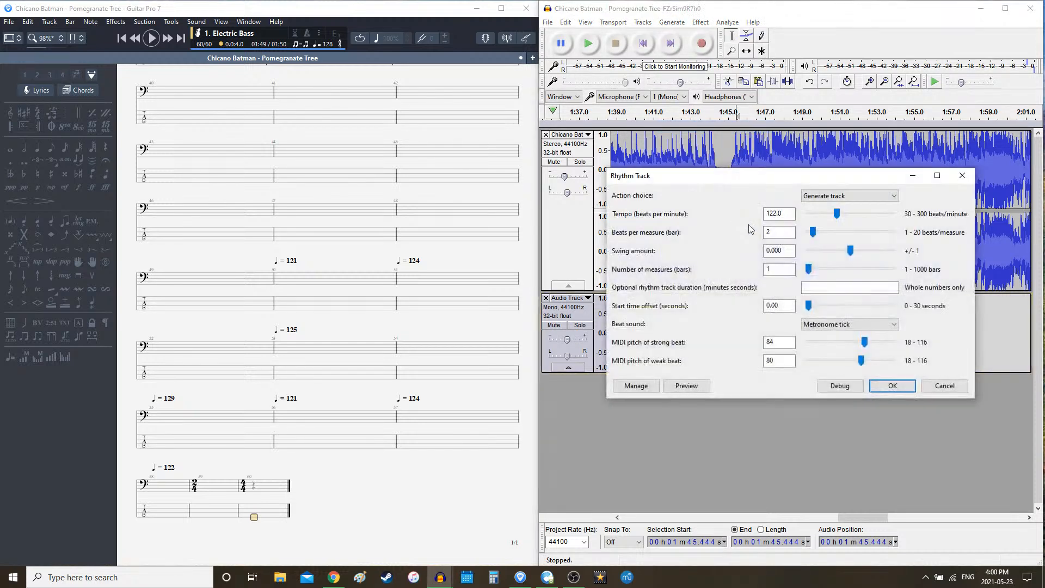
text(4)
key(Return)
key(space)
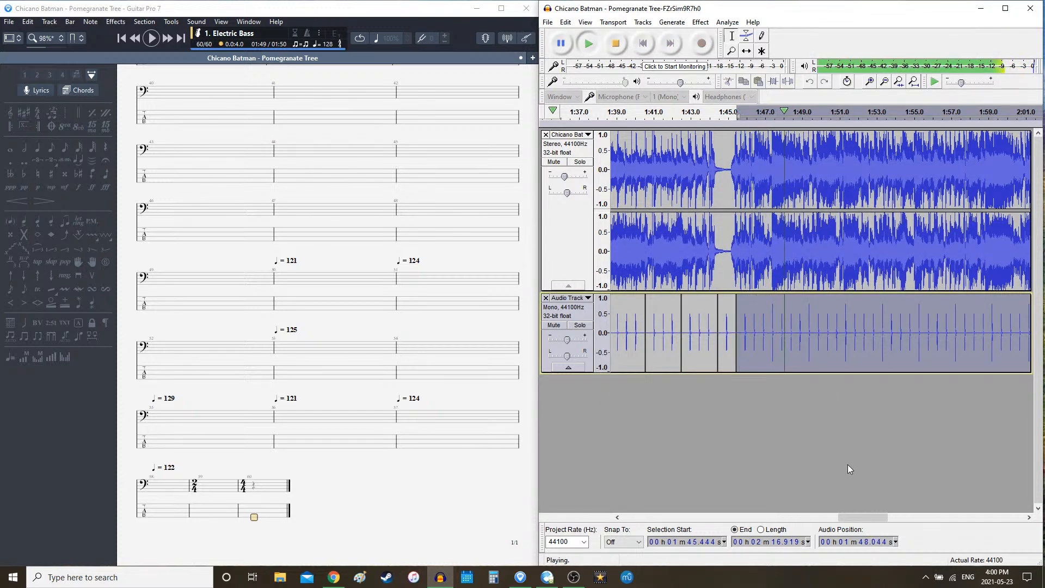
key(space)
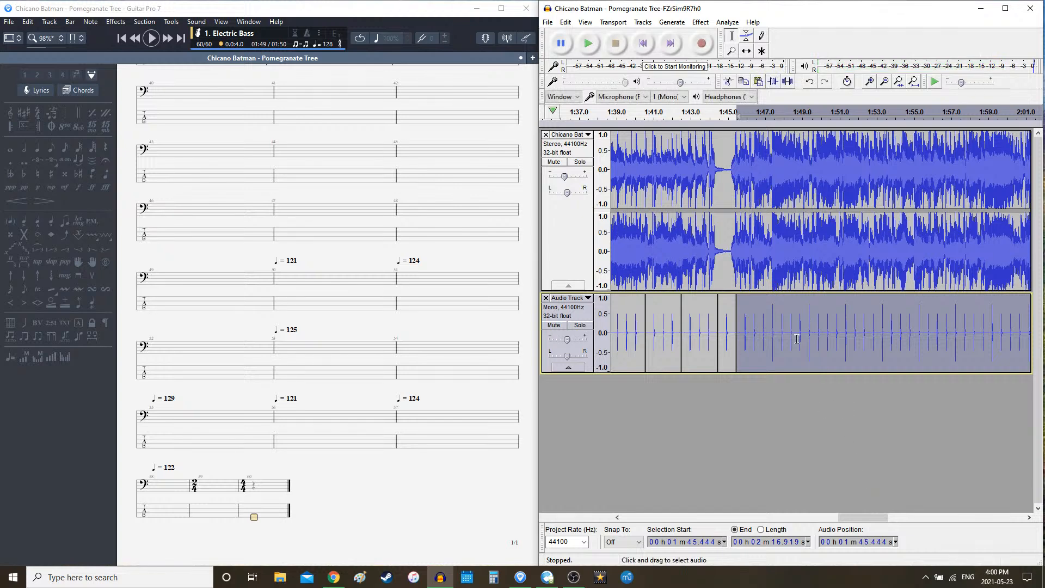
- Replace the clicks after 1:45.444 with a 16-bar rhythm track at 124 BPM
key(Delete)
click(673, 22)
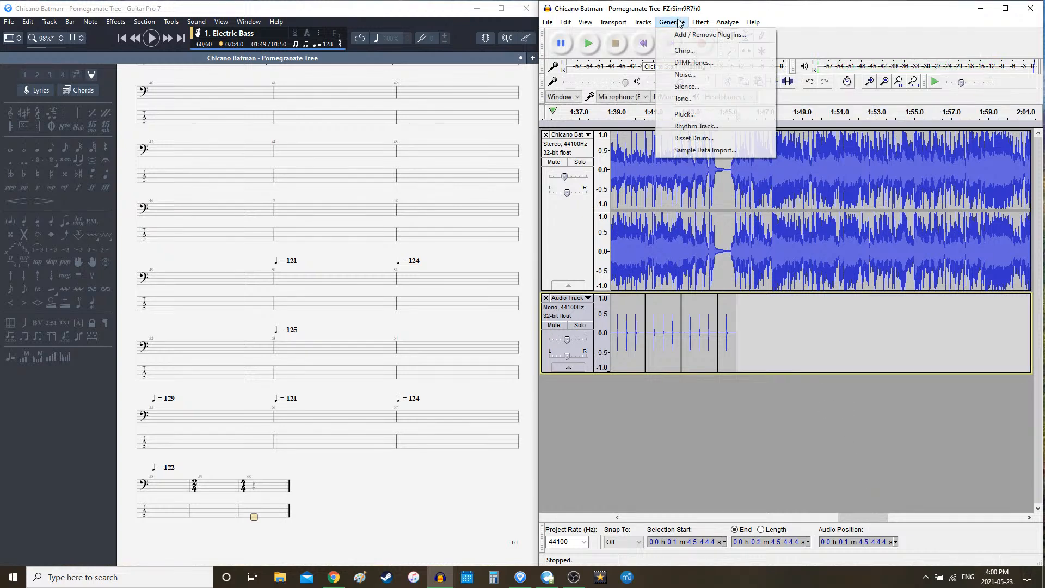
click(714, 124)
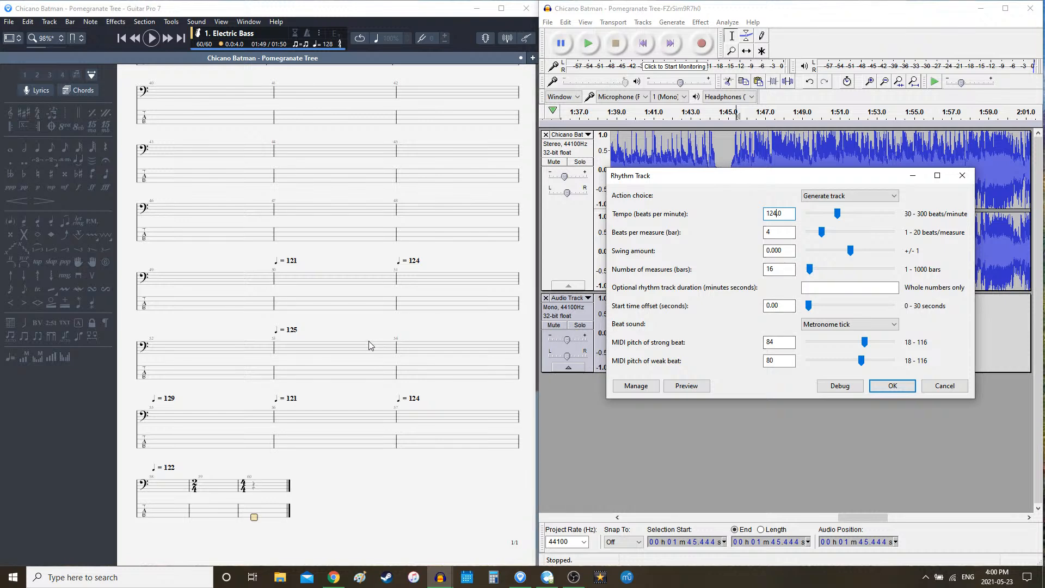
key(Return)
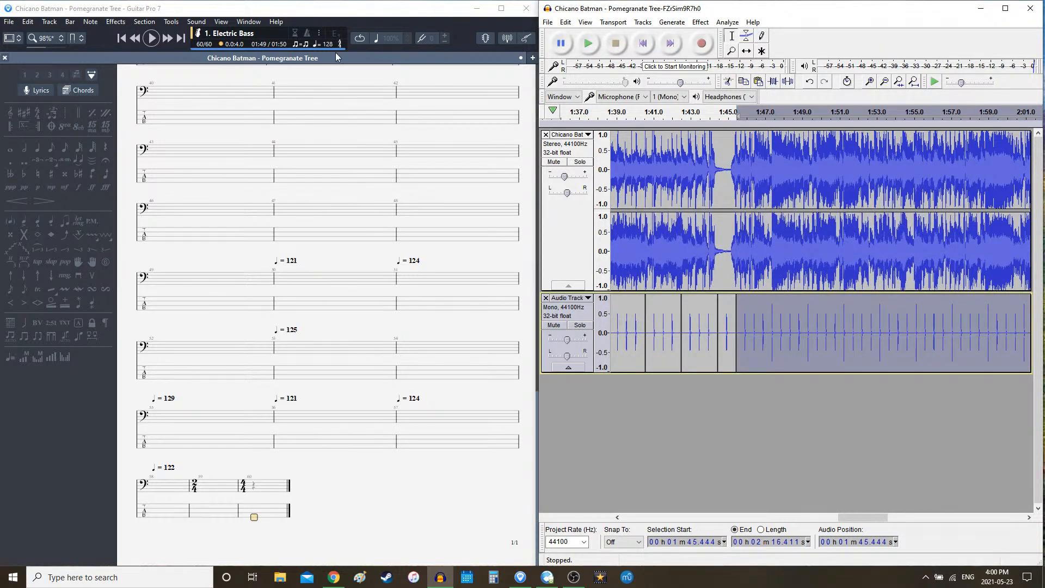
- In Guitar Pro, set the tempo of bar 60 to 124 bpm
click(327, 43)
text(124)
key(Return)
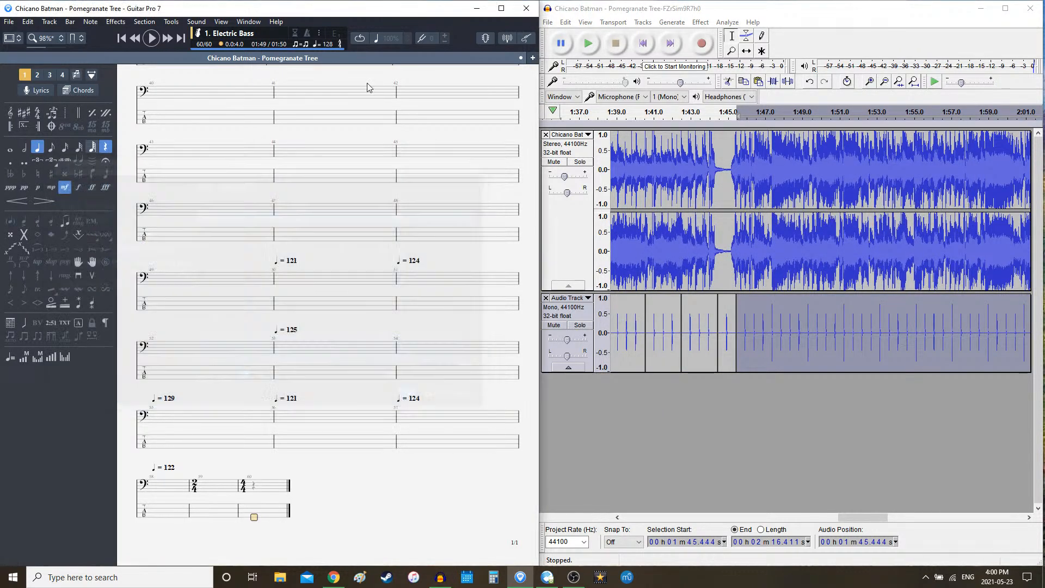
- In Audacity, play the 124 BPM clicks against the song from 1:45.444 and check where they drift
click(783, 4)
key(space)
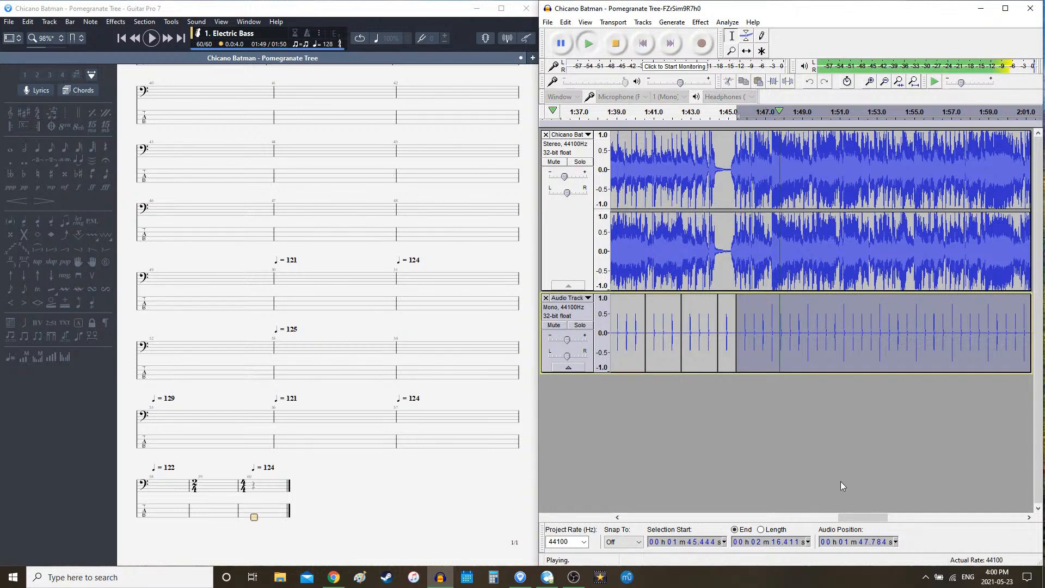
drag(853, 517, 864, 518)
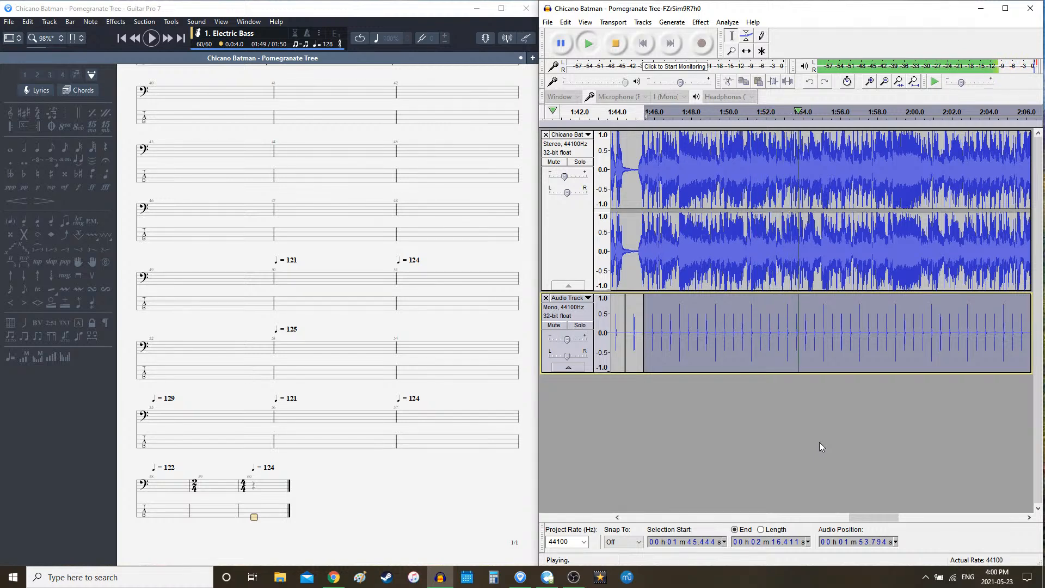
key(space)
key(space)
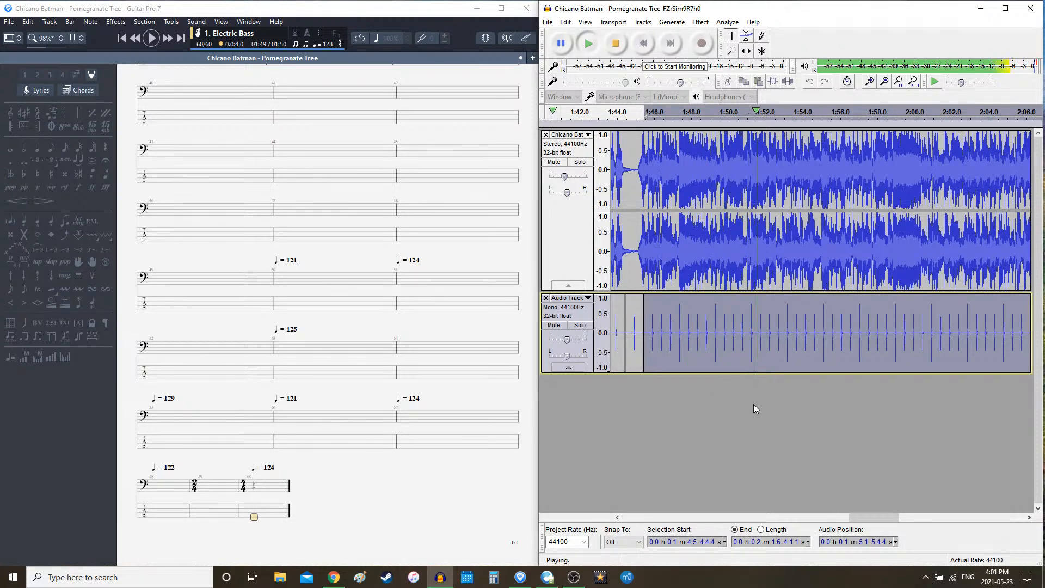
key(space)
click(713, 319)
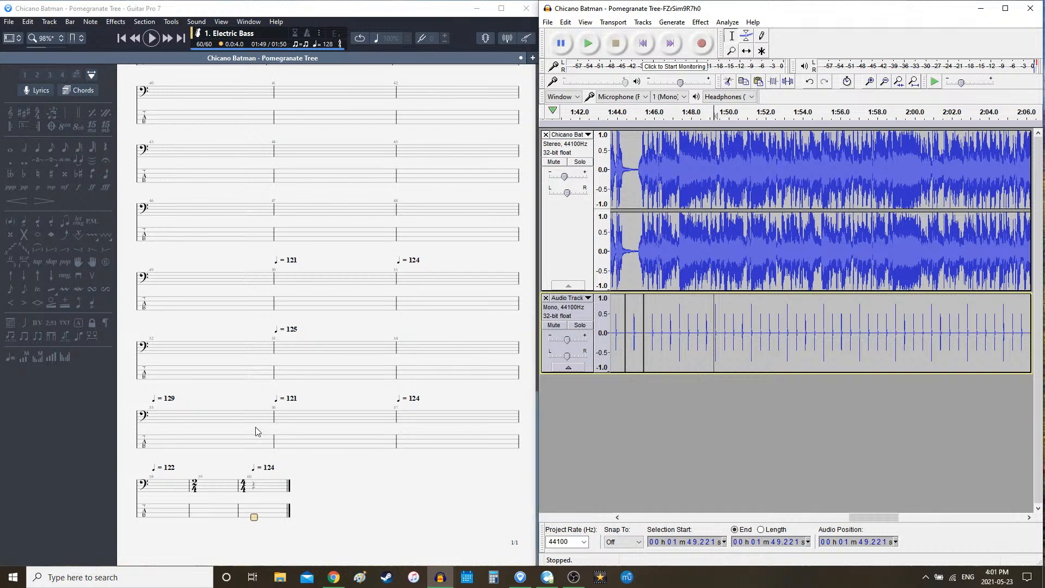
- In Guitar Pro, add bars 61 and 62 and set the tempo of bar 62 to 125 bpm
click(290, 552)
key(Right)
key(Right)
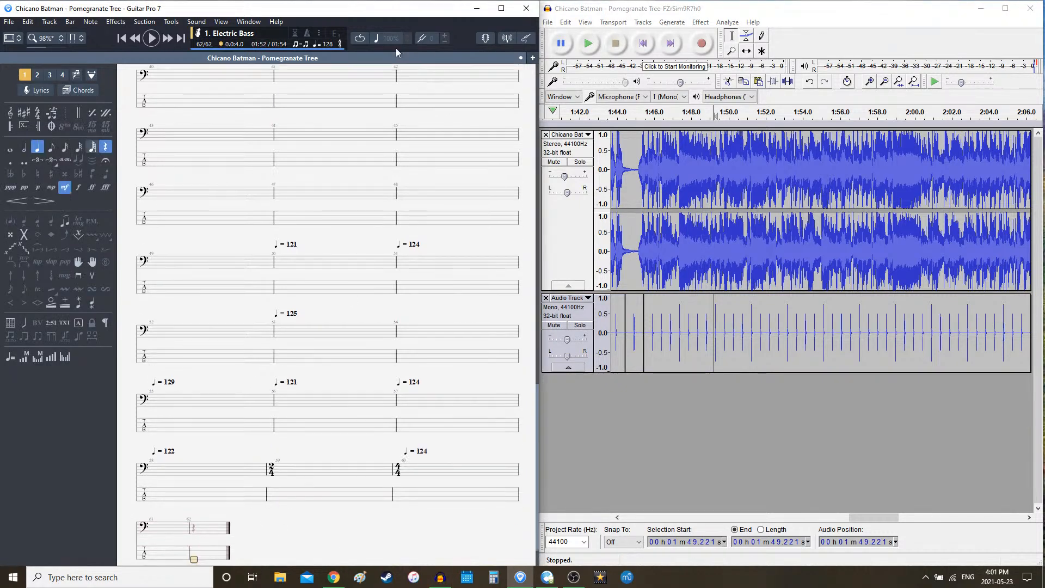
click(331, 46)
text(125)
key(Return)
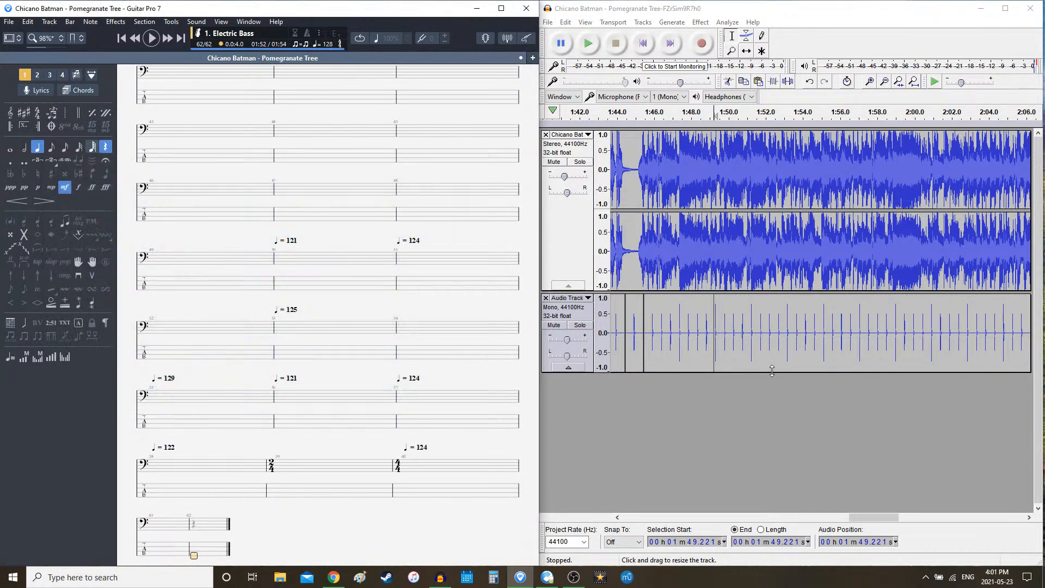
- In Audacity, replace the 16-bar clicks after 1:45.444 with a two-bar rhythm track at 124 BPM
double_click(833, 343)
key(Delete)
click(671, 22)
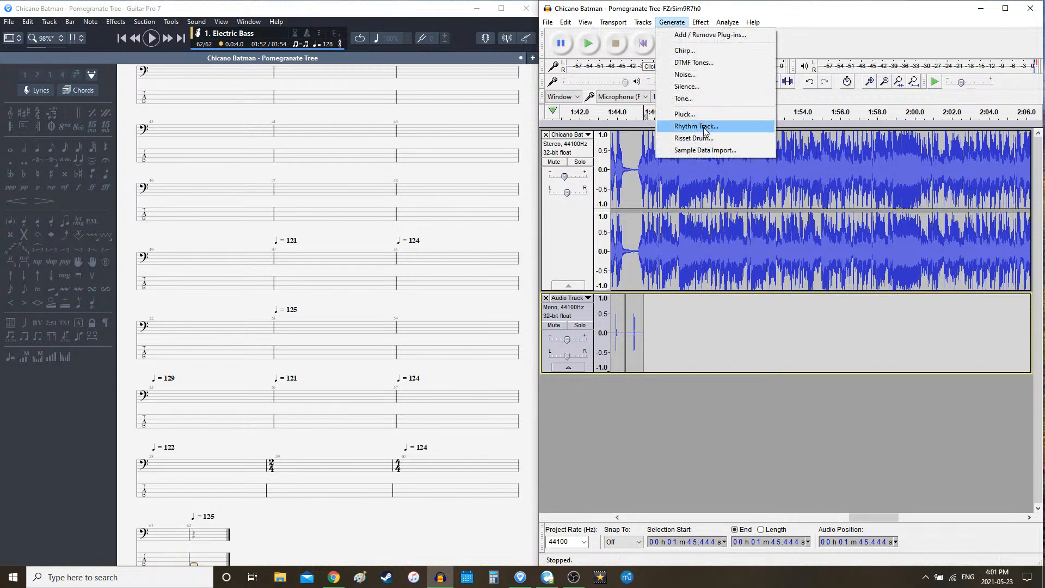
click(689, 119)
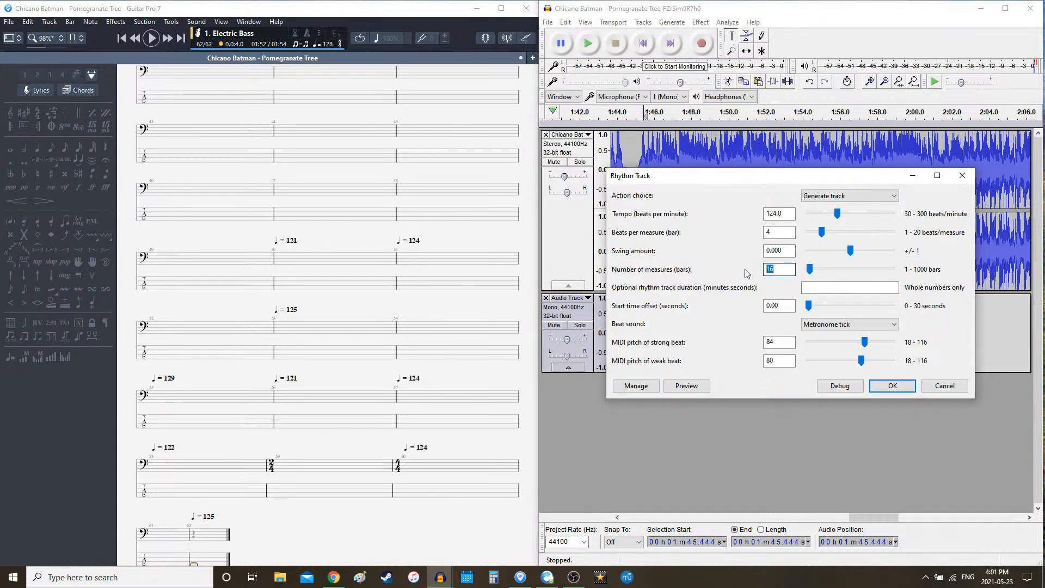
text(2)
click(893, 386)
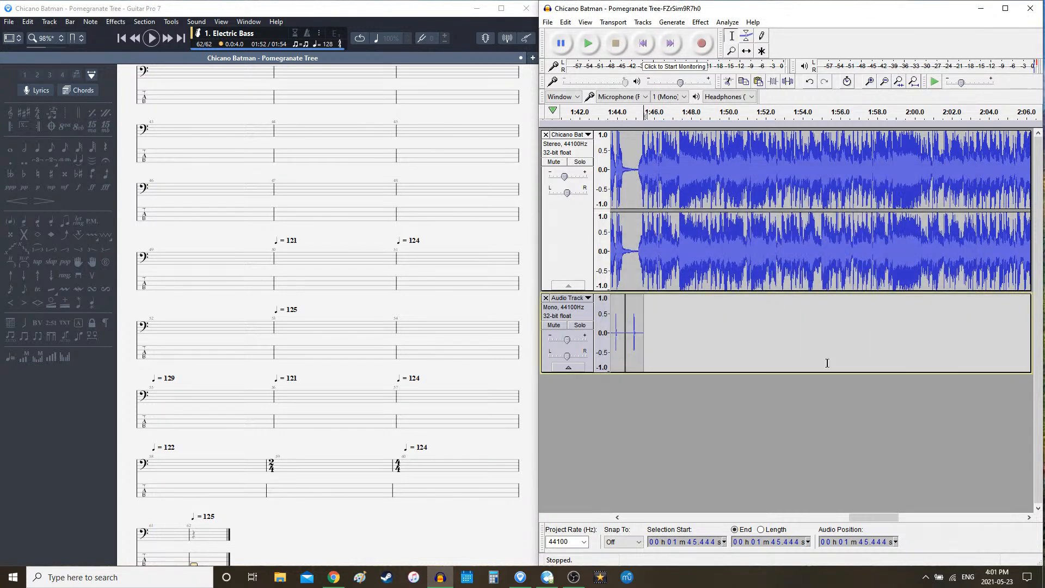
- Generate a 16-bar rhythm track at 125 BPM from 1:49.315 and play it against the song
click(716, 322)
click(671, 21)
click(689, 126)
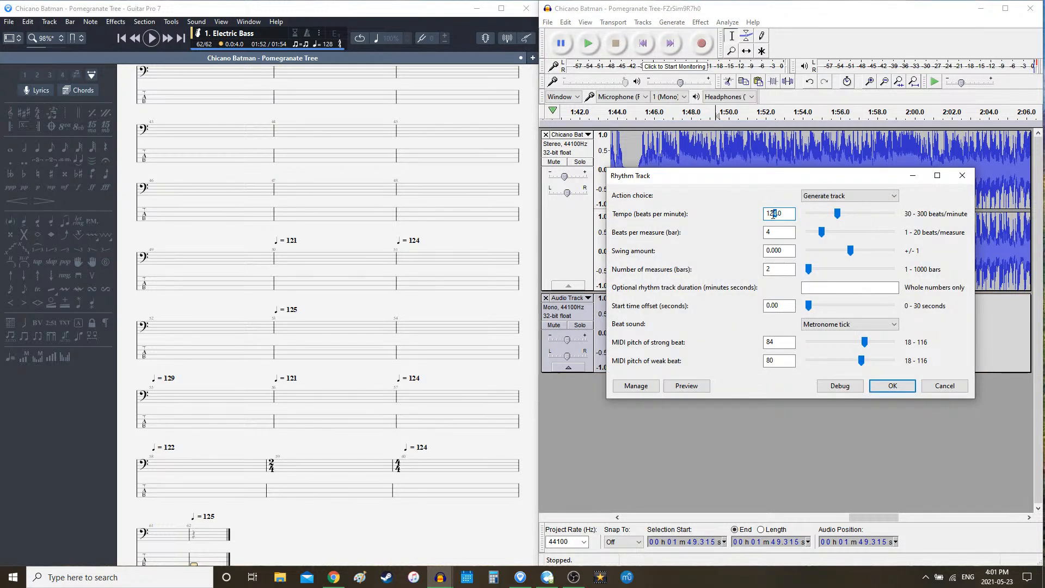
double_click(782, 269)
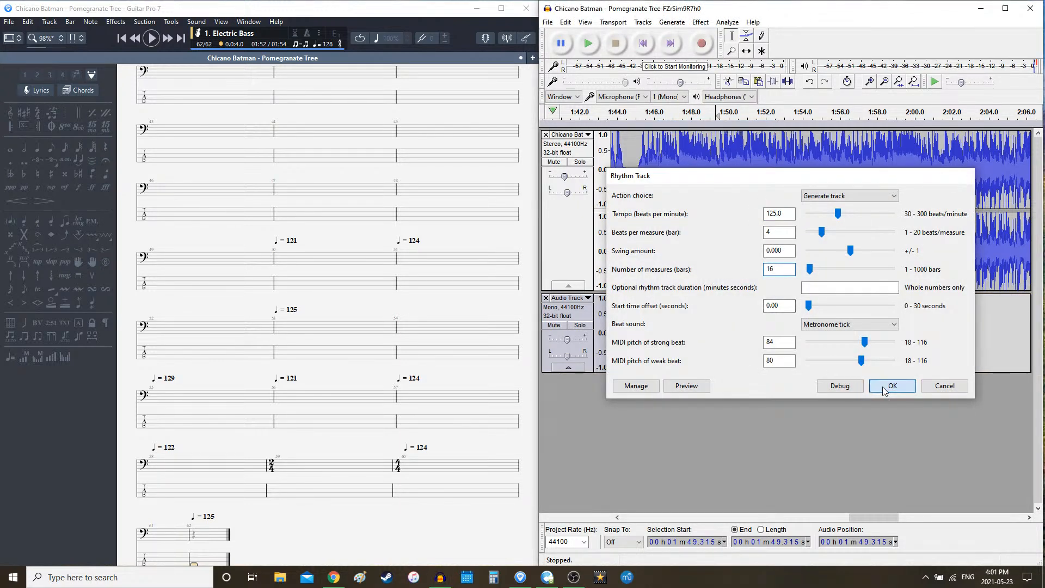
click(892, 385)
key(space)
drag(877, 512, 884, 516)
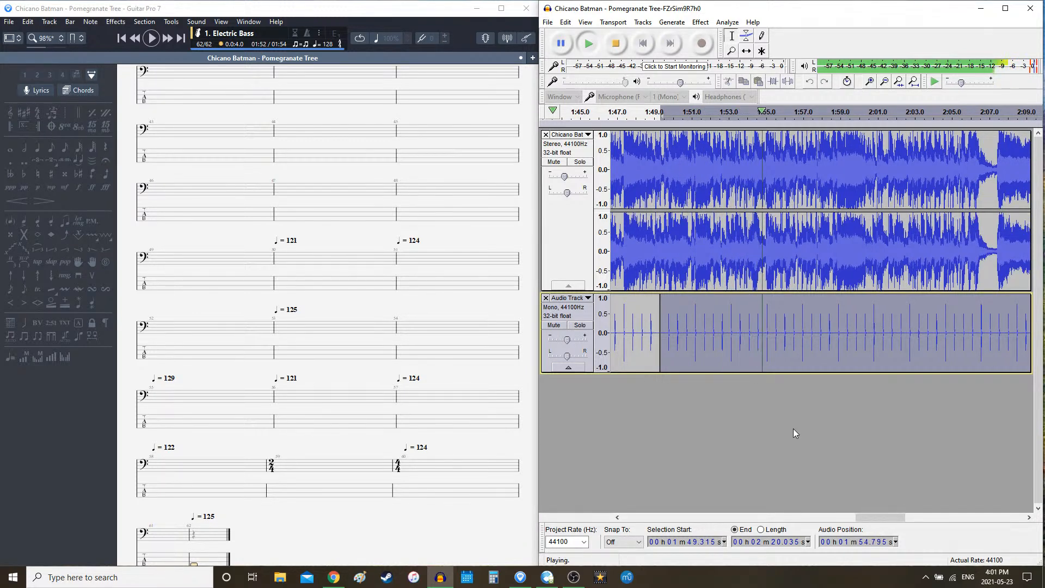
key(space)
key(space)
key(space)
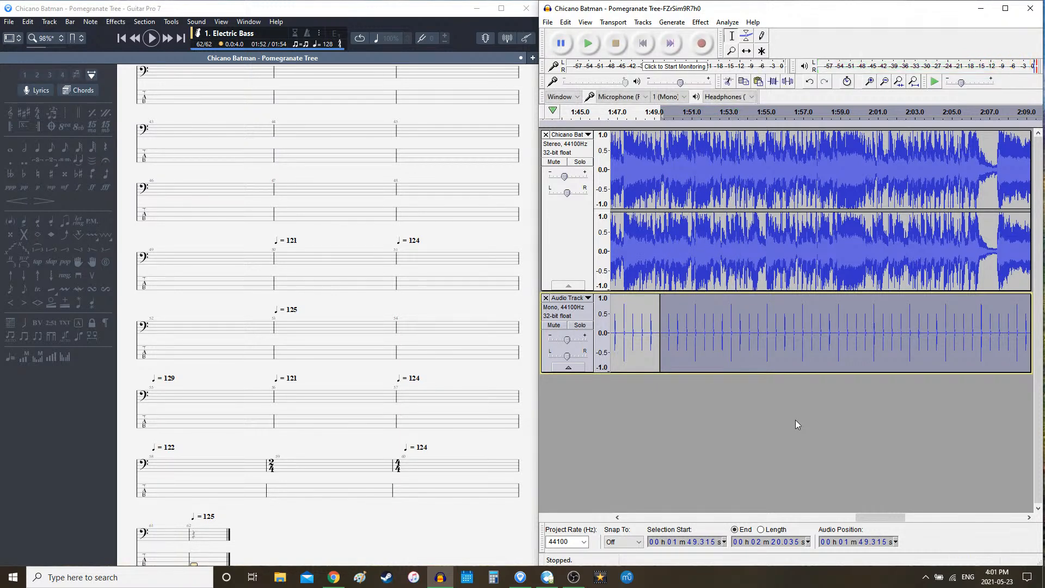
- Replace the clicks after 1:49.315 with a 16-bar rhythm track at 126 BPM and play it against the song
key(Delete)
click(675, 23)
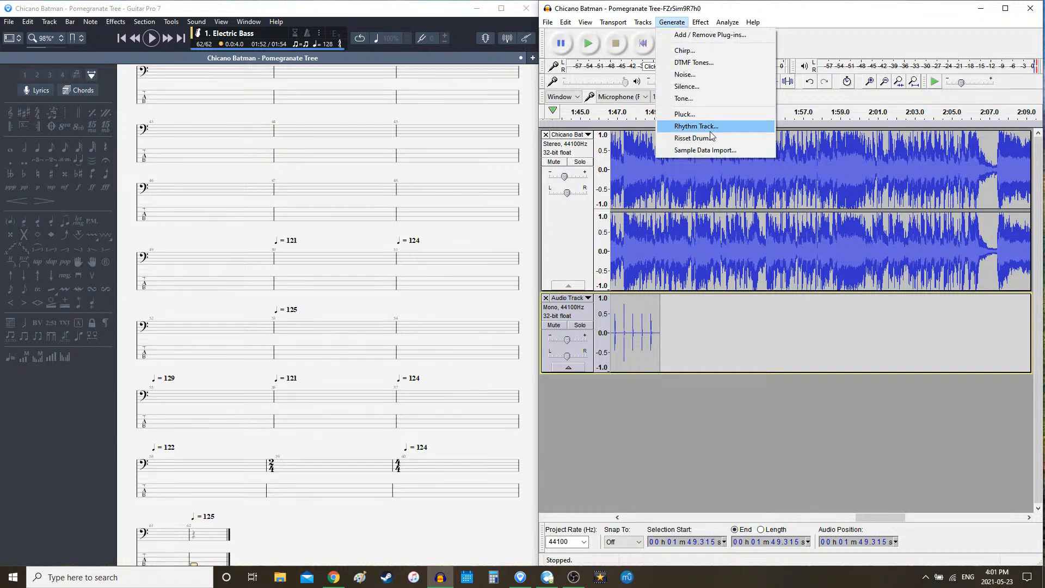
click(696, 125)
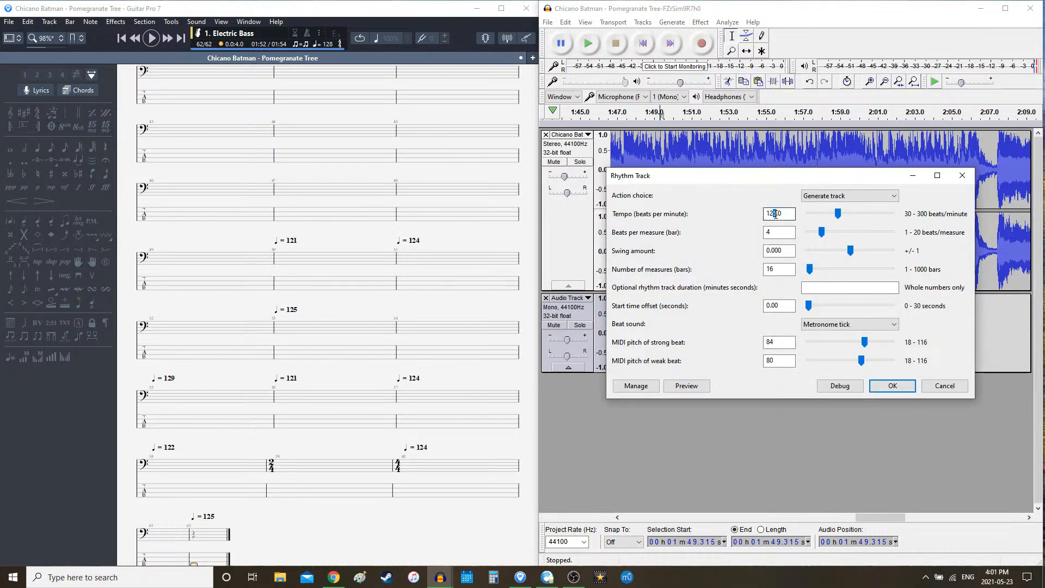
click(893, 385)
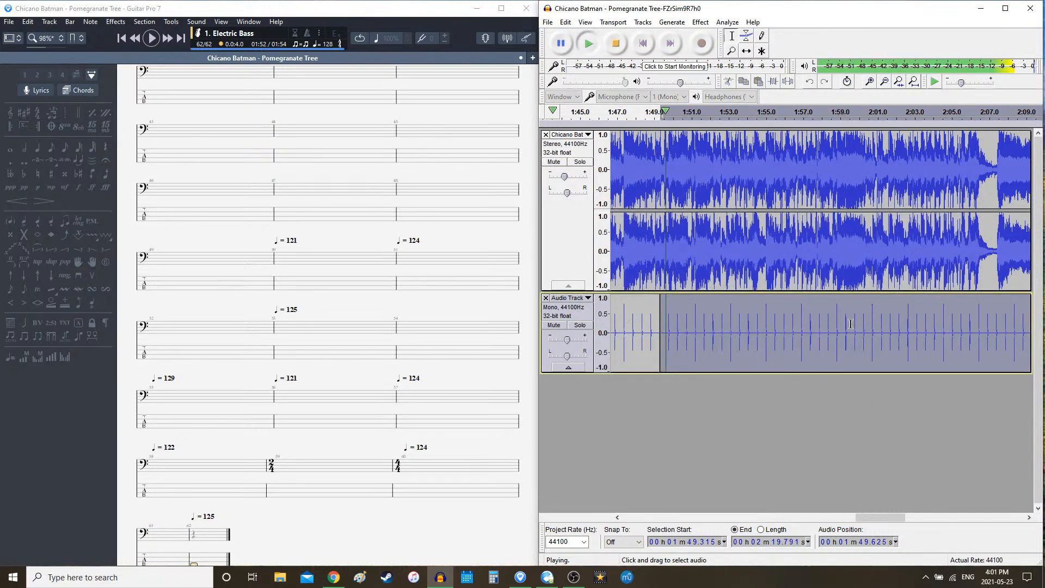
key(space)
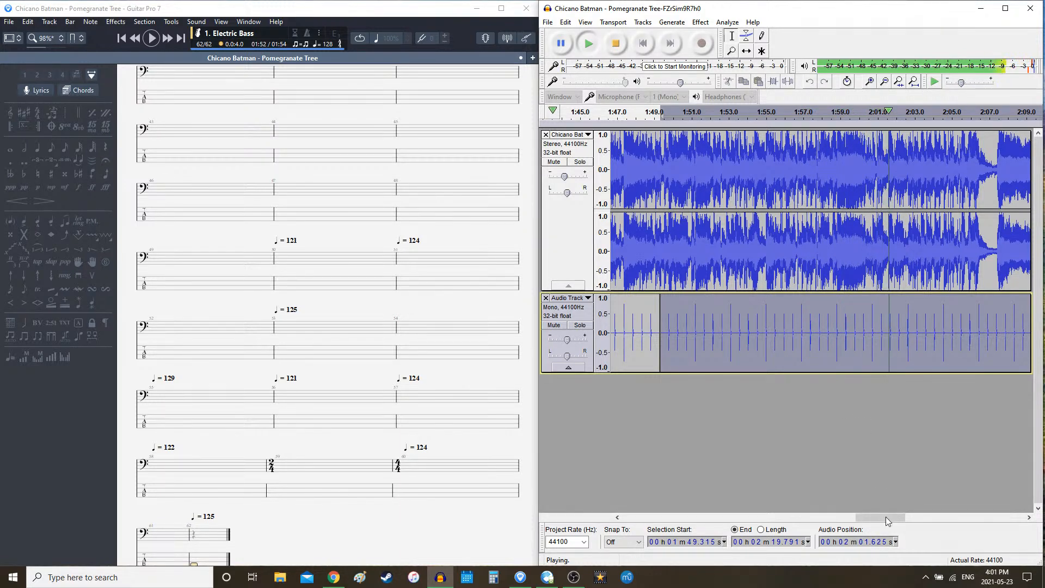
drag(886, 517, 895, 517)
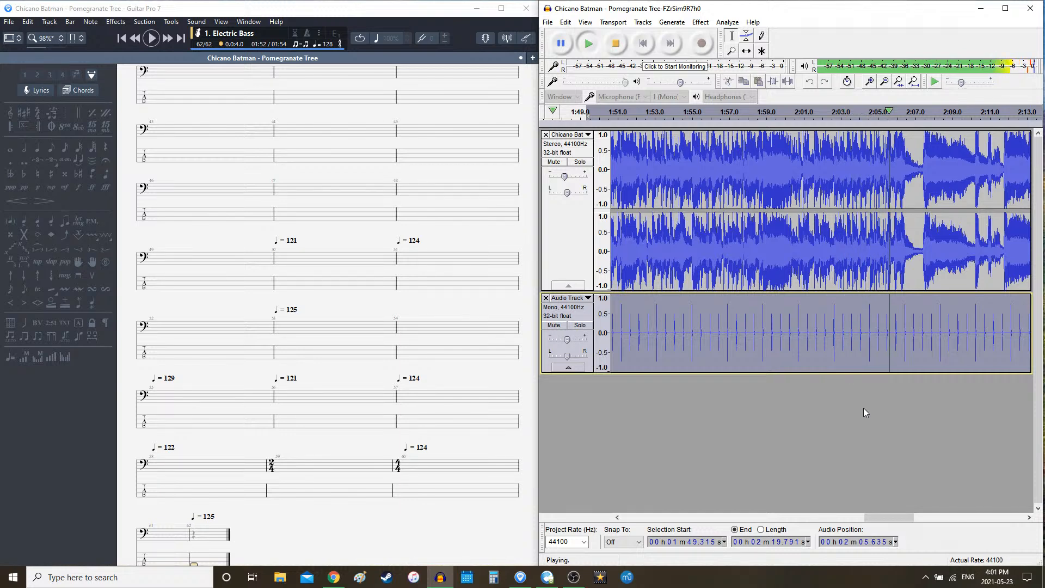
- In Guitar Pro, set the tempo of bar 62 to 126 bpm, then stop the playback in Audacity
click(325, 43)
click(330, 46)
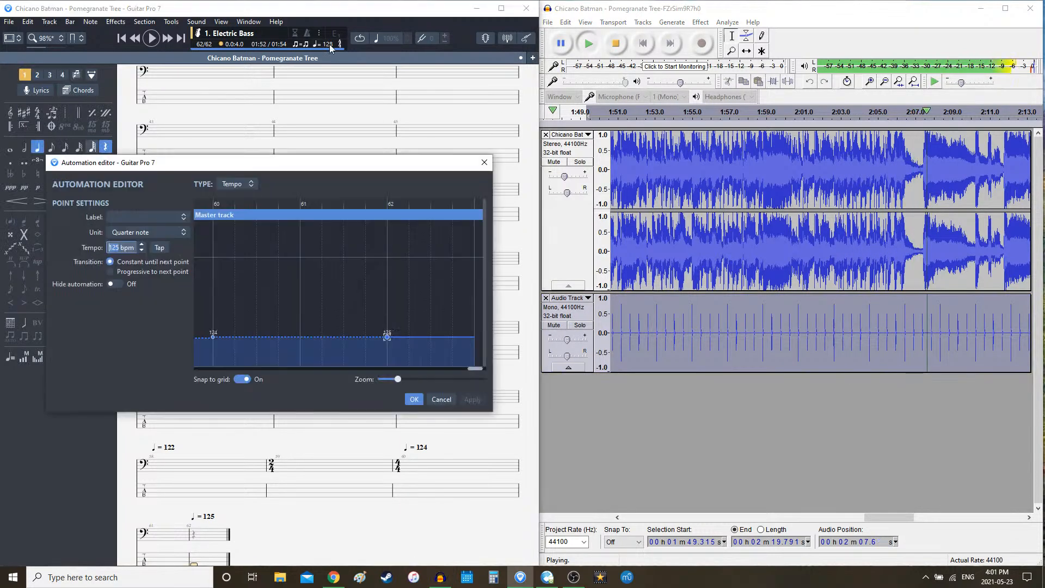
key(Up)
key(Return)
click(772, 13)
key(space)
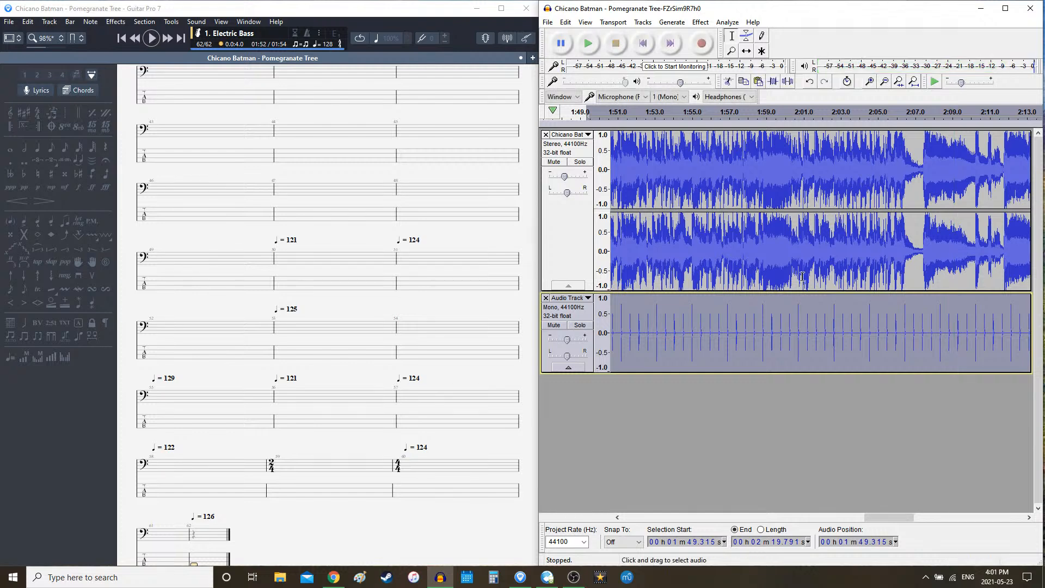
- Play the 126 BPM clicks against the song from 1:58.786 and again from 2:04.461 to check their alignment
click(762, 318)
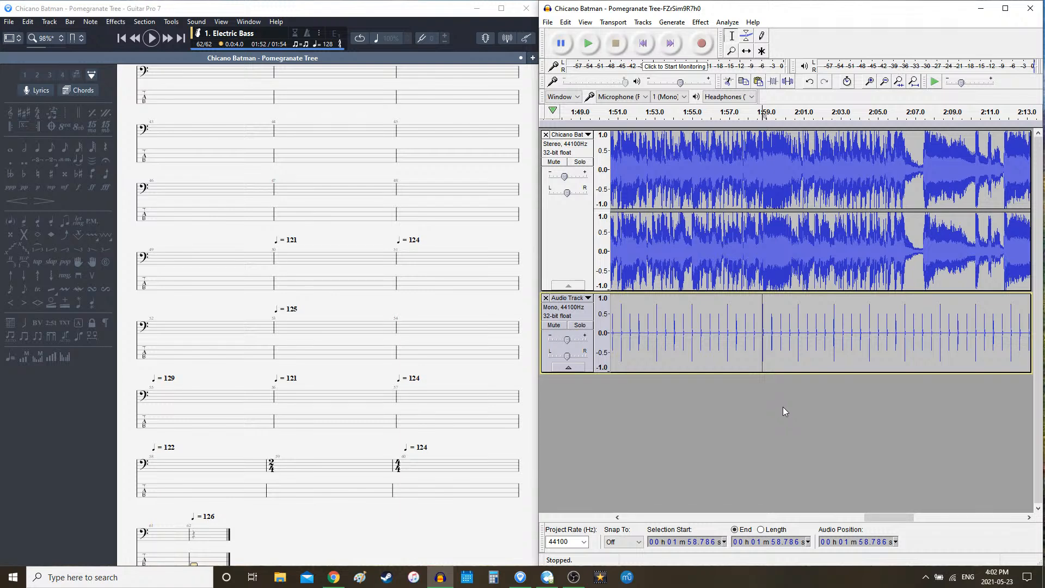
key(space)
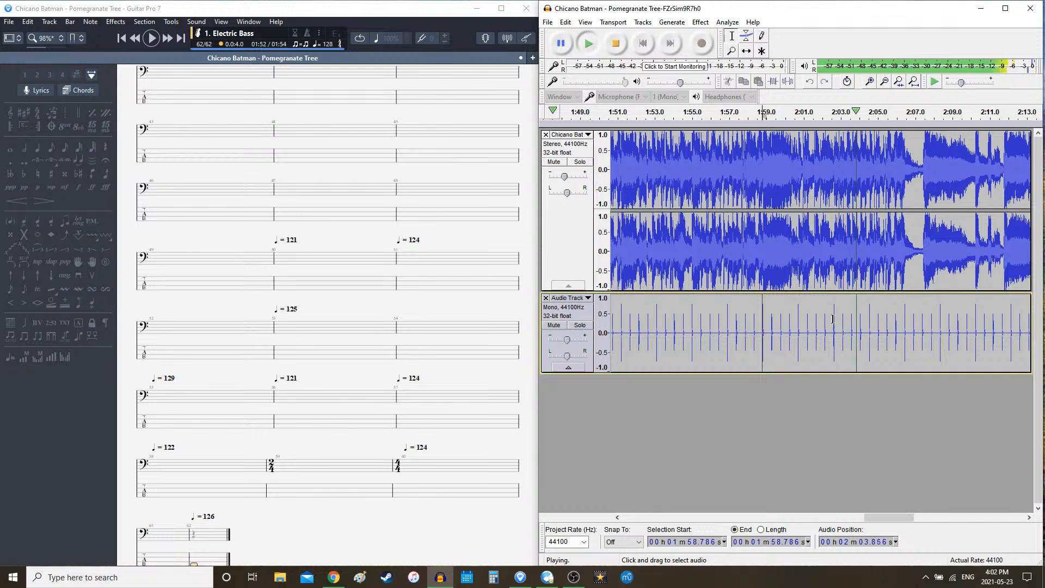
click(866, 323)
key(space)
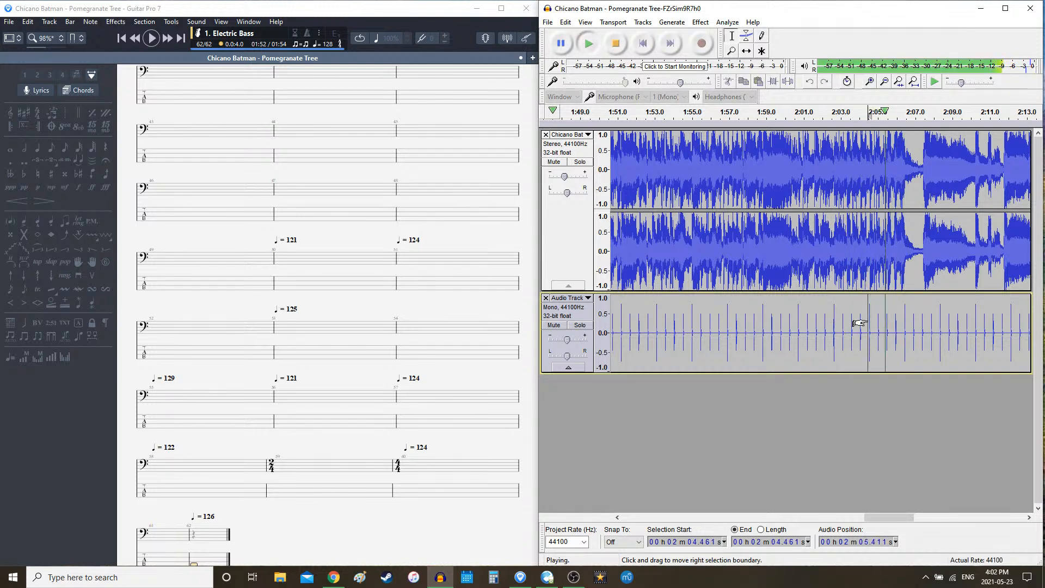
- Replay the 126 BPM clicks against the song from 2:04.461 several times, then stop the playback
key(space)
key(space)
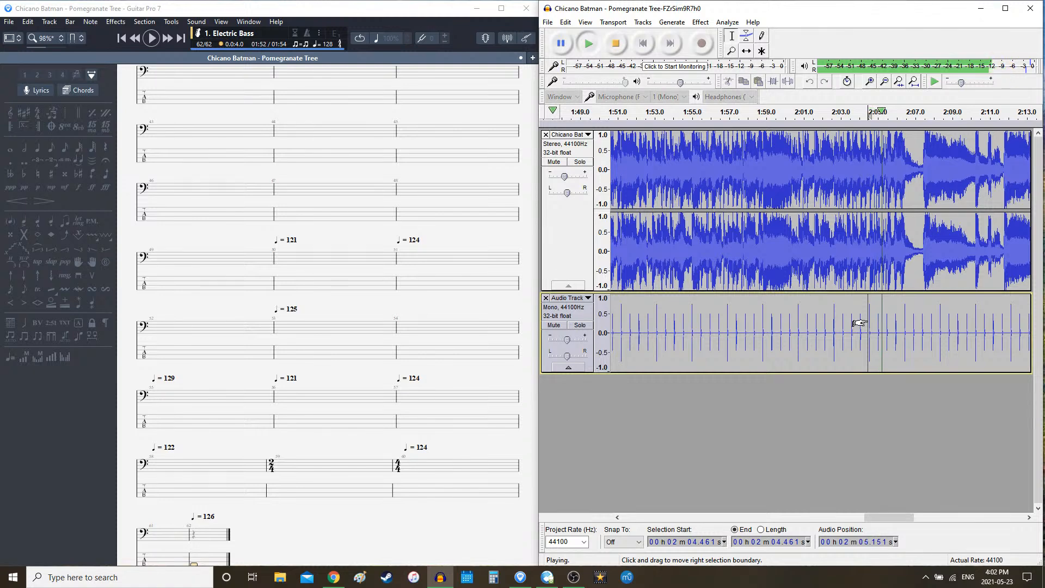
key(space)
key(space)
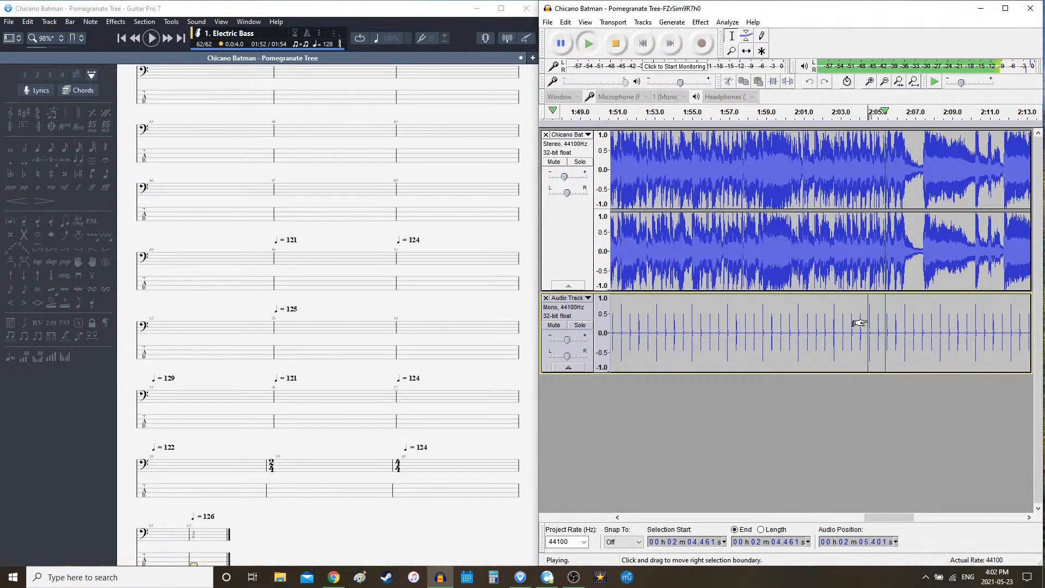
key(space)
key(space)
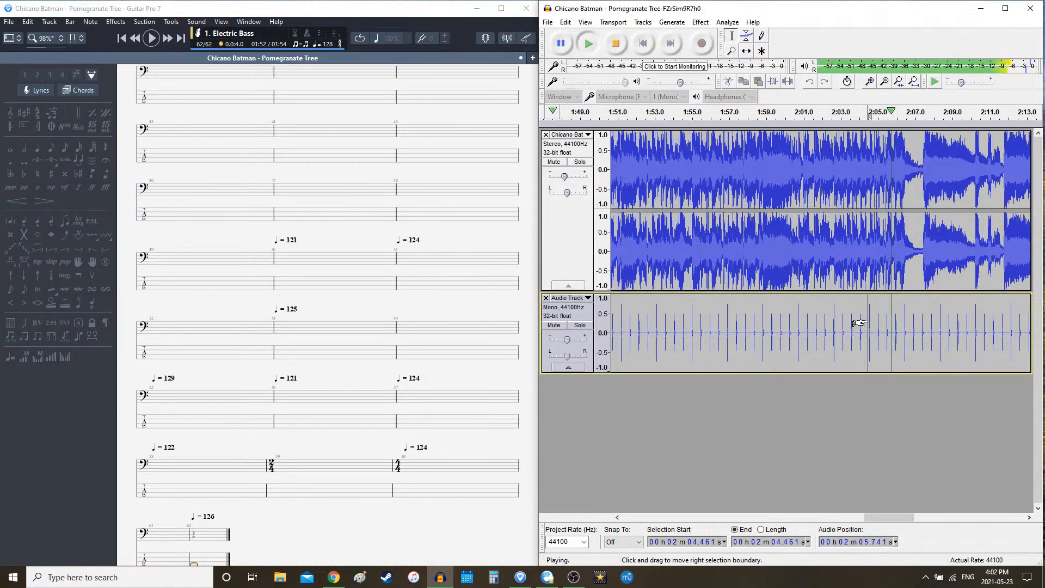
key(space)
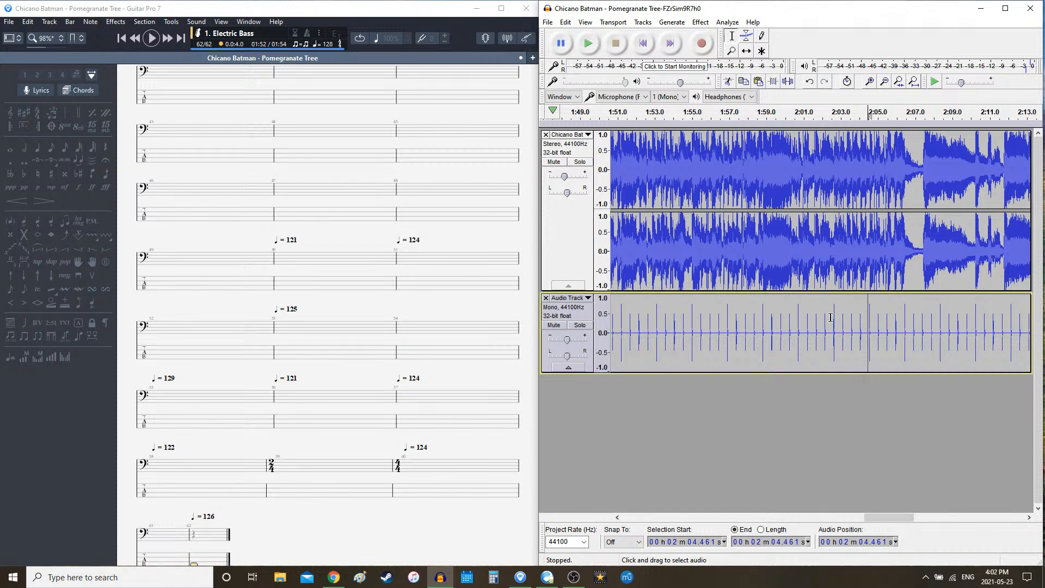
- Play the 126 BPM clicks against the song from 2:02.530 to check the beat before the slowdown
click(832, 317)
key(space)
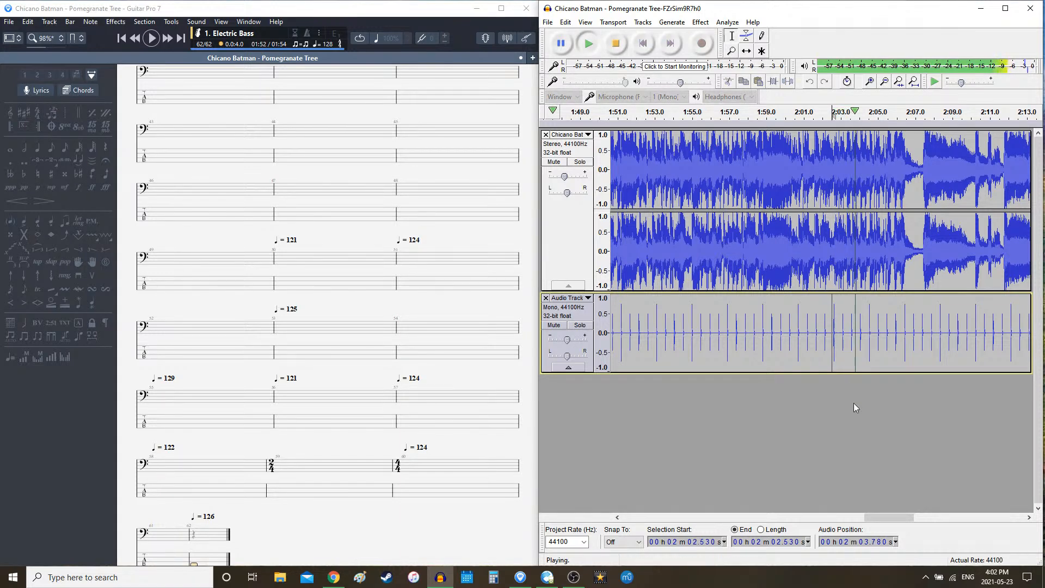
key(space)
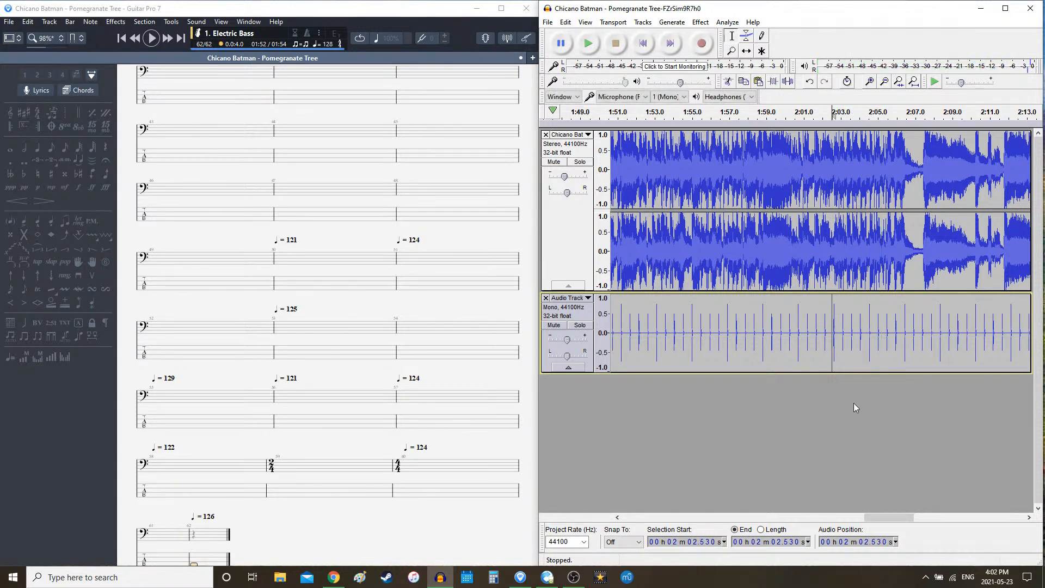
- In Guitar Pro, add empty bars up to bar 69 and set the tempo of bar 69 to 125 bpm
drag(872, 518, 861, 517)
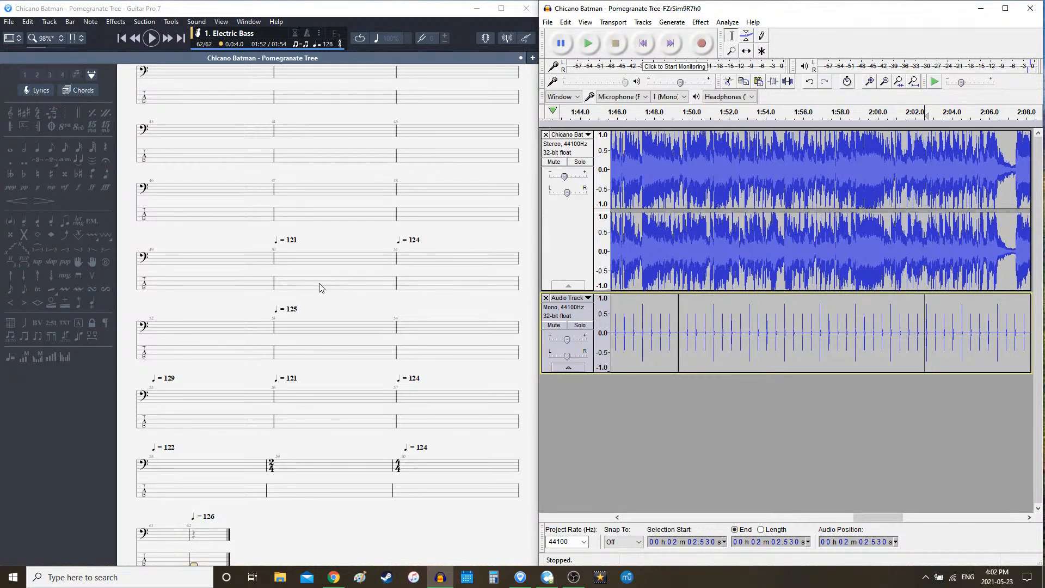
scroll(319, 284, down, 1)
click(220, 521)
key(Right)
key(Right)
key(Right)
key(Right)
key(Right)
key(Right)
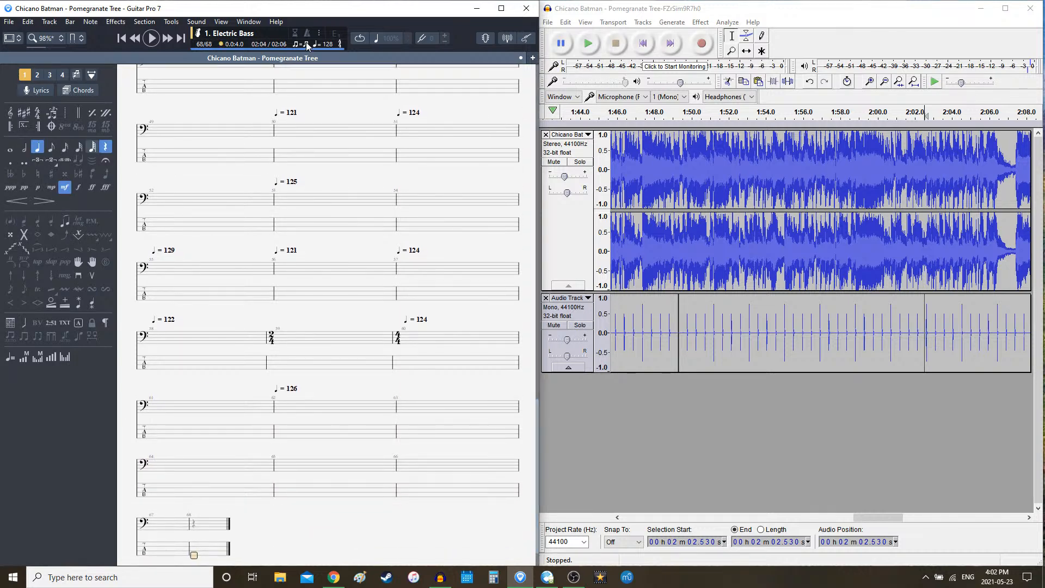
key(Right)
click(329, 45)
key(Return)
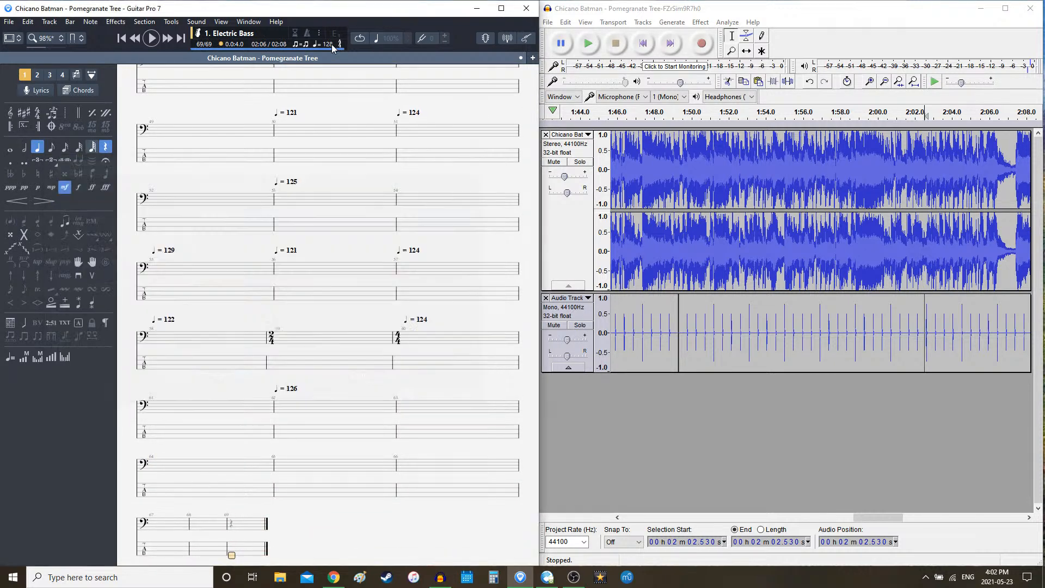
scroll(228, 287, down, 1)
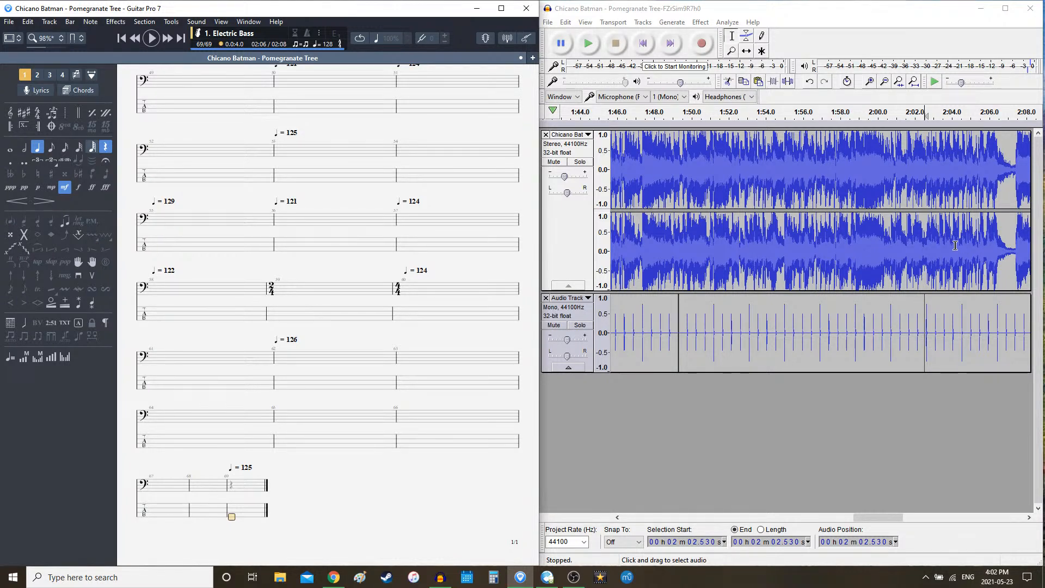
- In Audacity, replace the clicks after 1:49.315 with a 7-bar rhythm track at 126 BPM
mouse_move(880, 516)
mouse_down()
mouse_move(889, 517)
mouse_move(869, 523)
mouse_up()
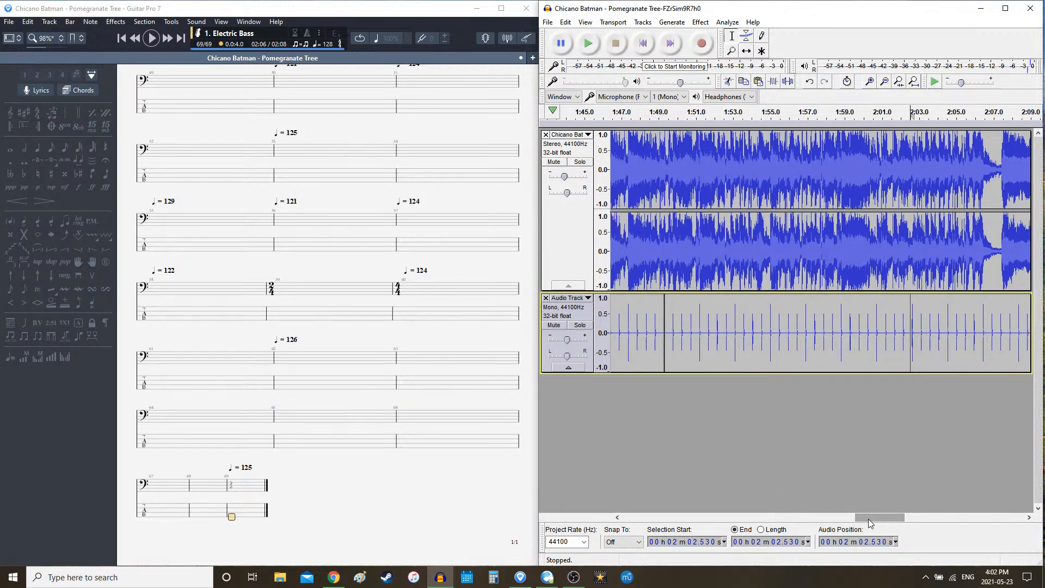
double_click(801, 333)
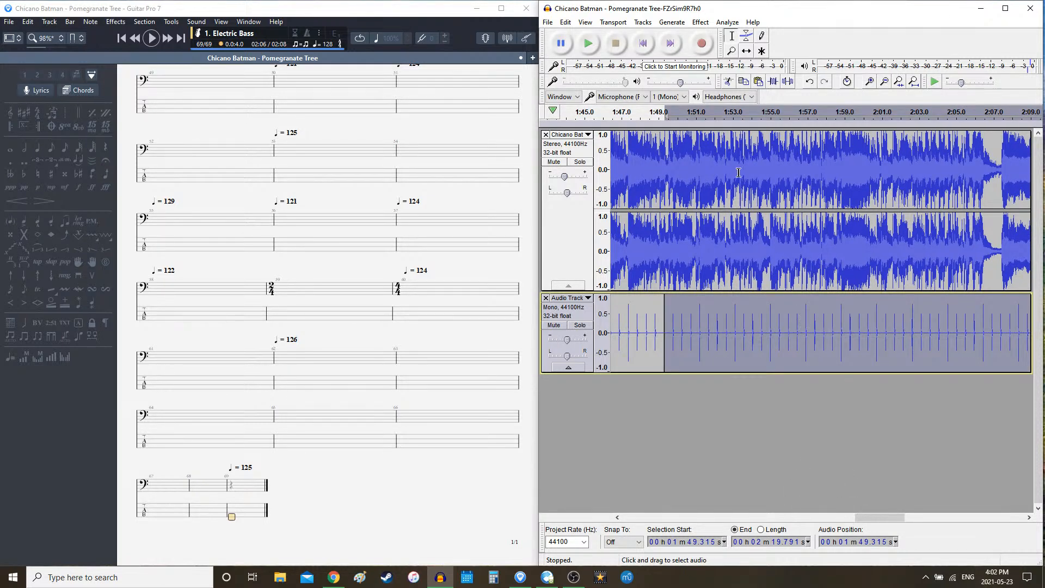
click(671, 22)
click(686, 124)
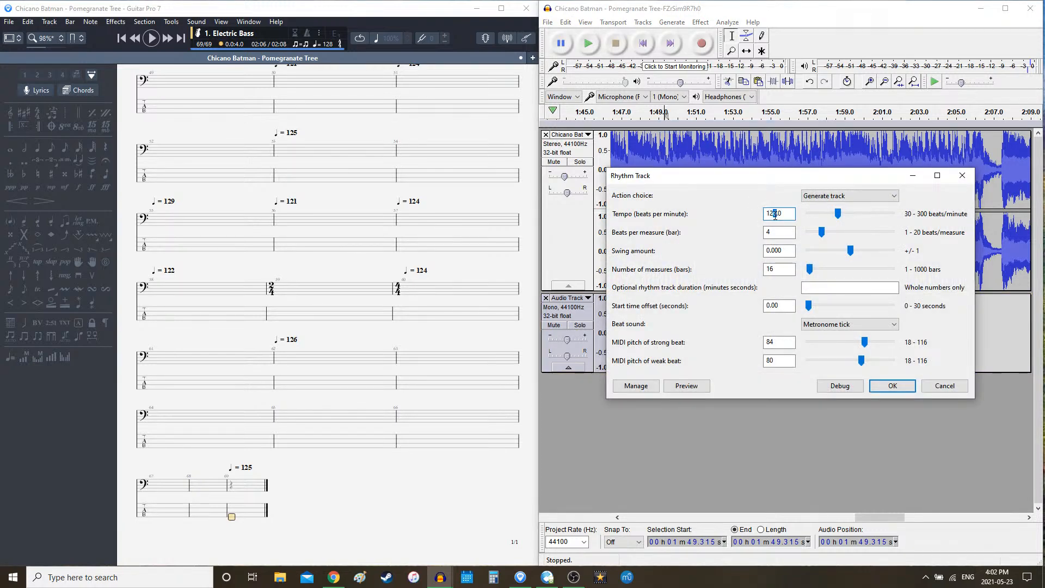
click(769, 271)
key(Return)
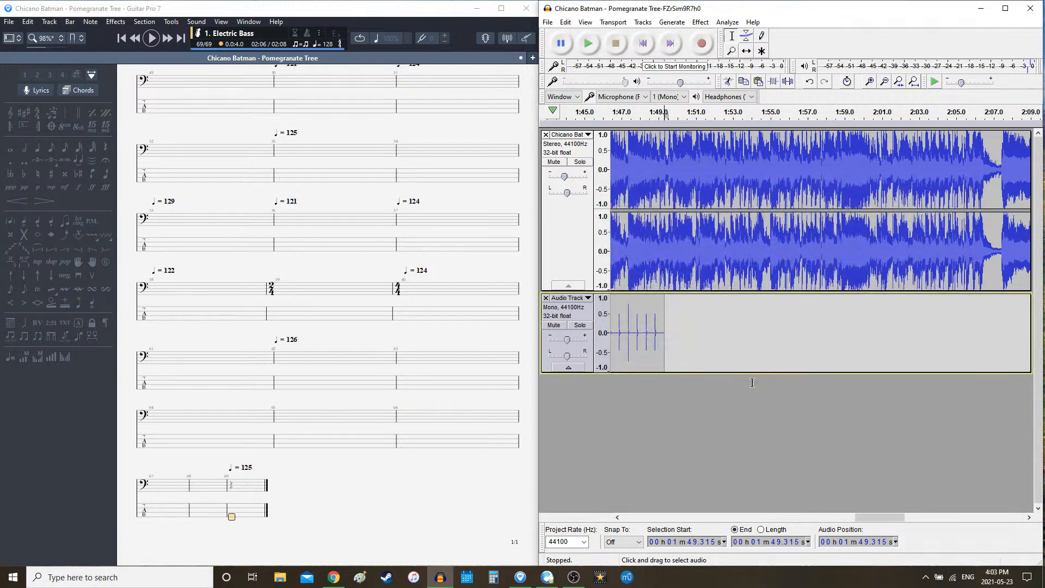
- Append a 16-bar rhythm track at 125 BPM from 2:02.648 and play it against the song
drag(893, 521, 897, 516)
click(885, 324)
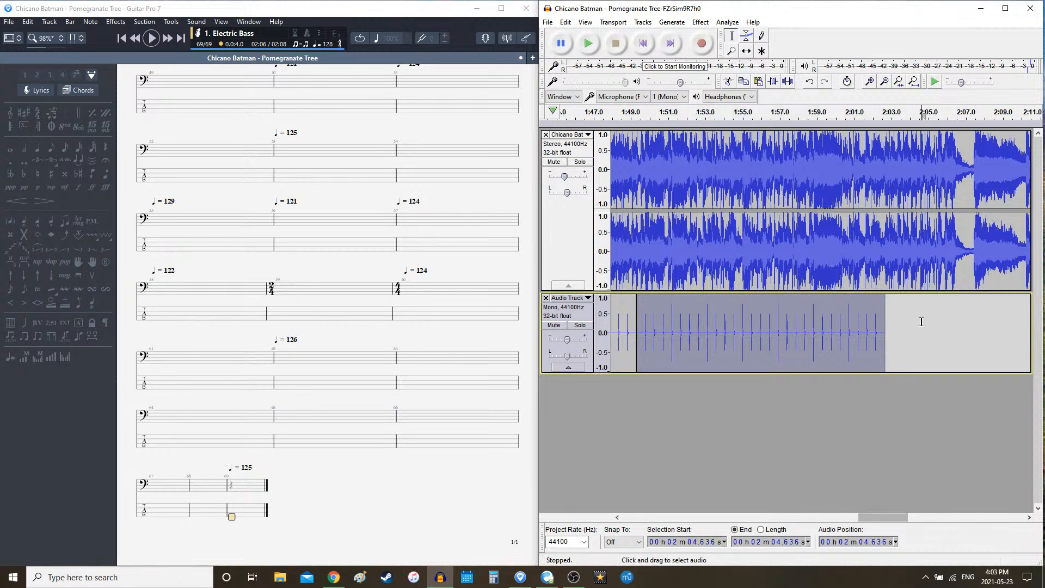
click(671, 22)
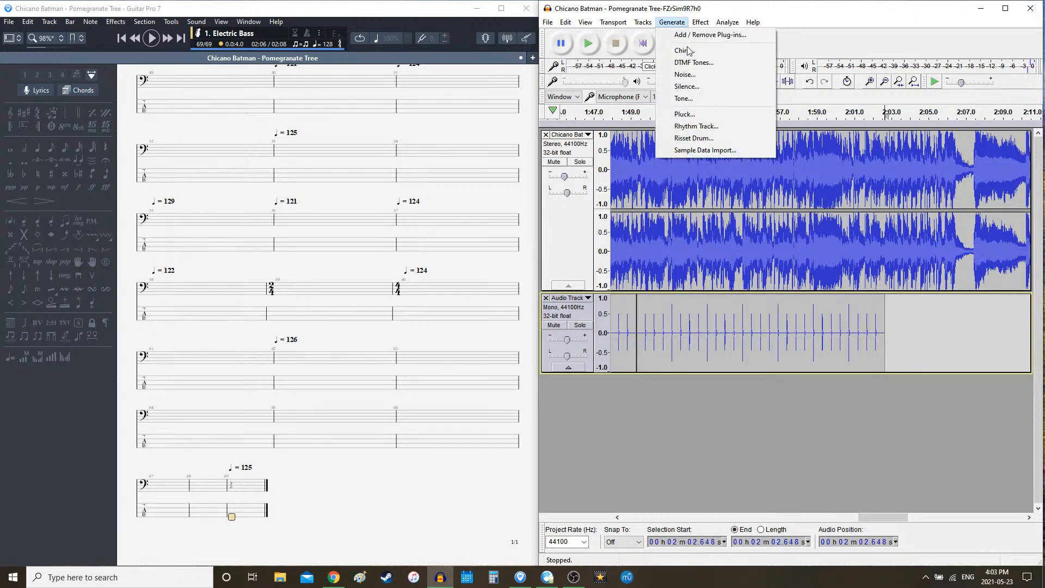
click(699, 126)
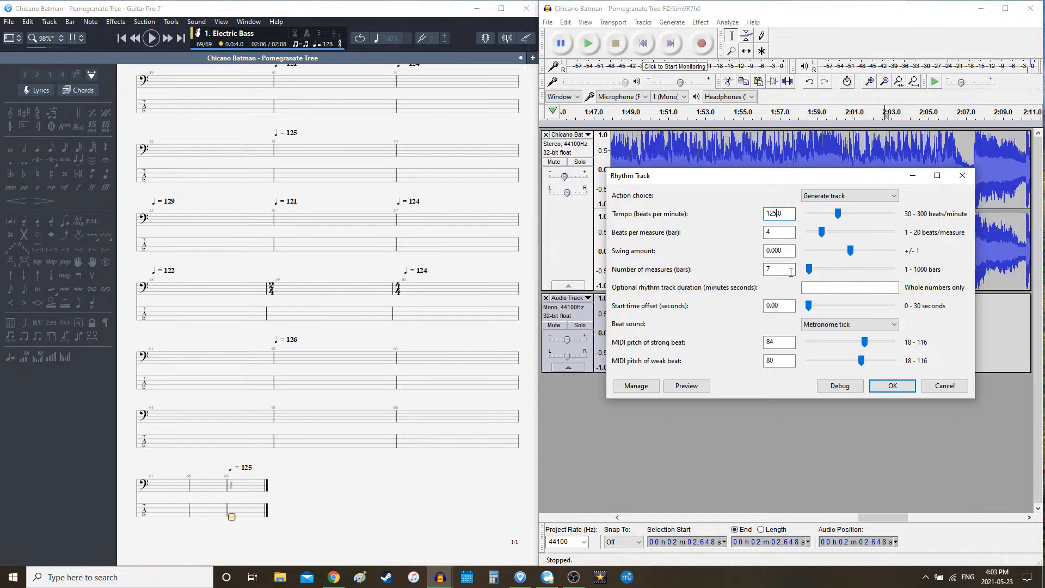
click(882, 386)
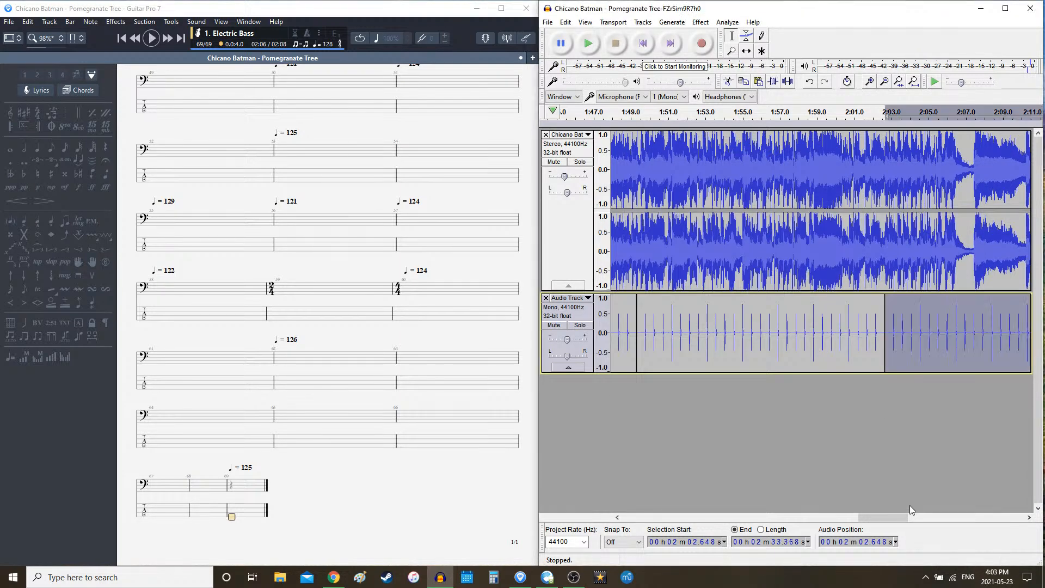
key(space)
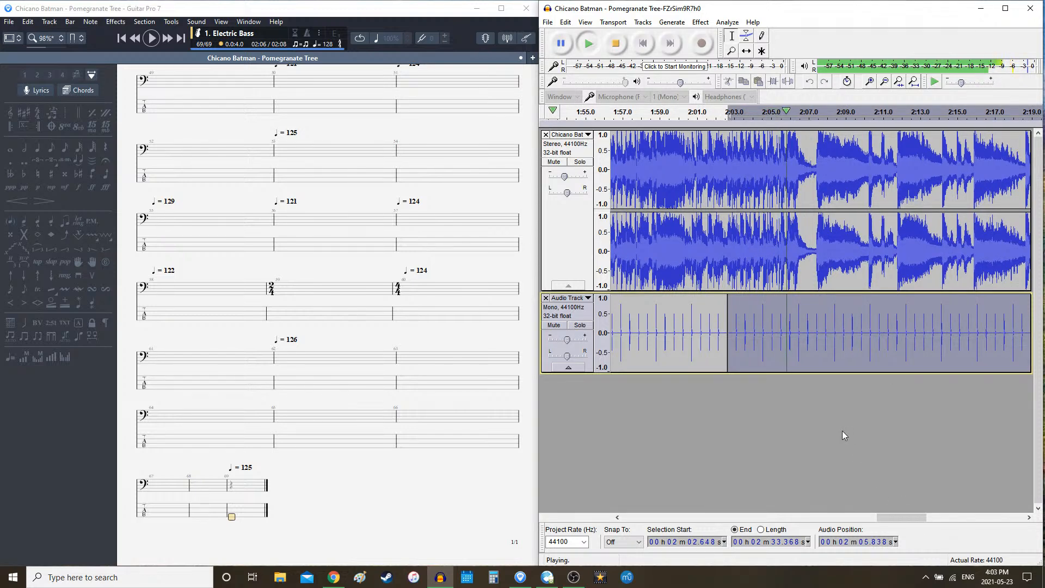
key(space)
- Mute the click track and listen to the song alone from 2:05.484 past 2:21
click(780, 332)
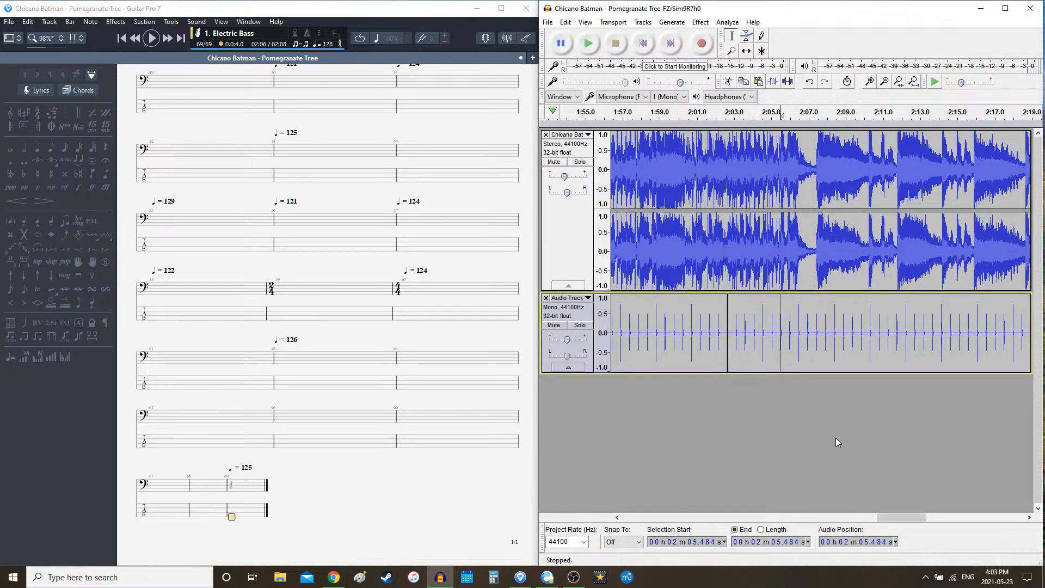
click(562, 325)
key(space)
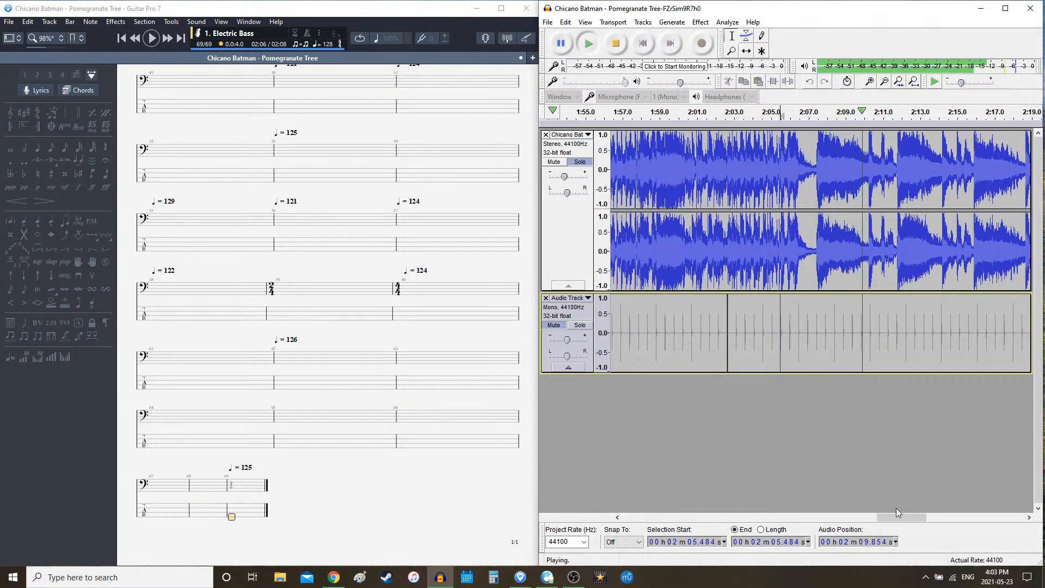
drag(899, 519, 908, 519)
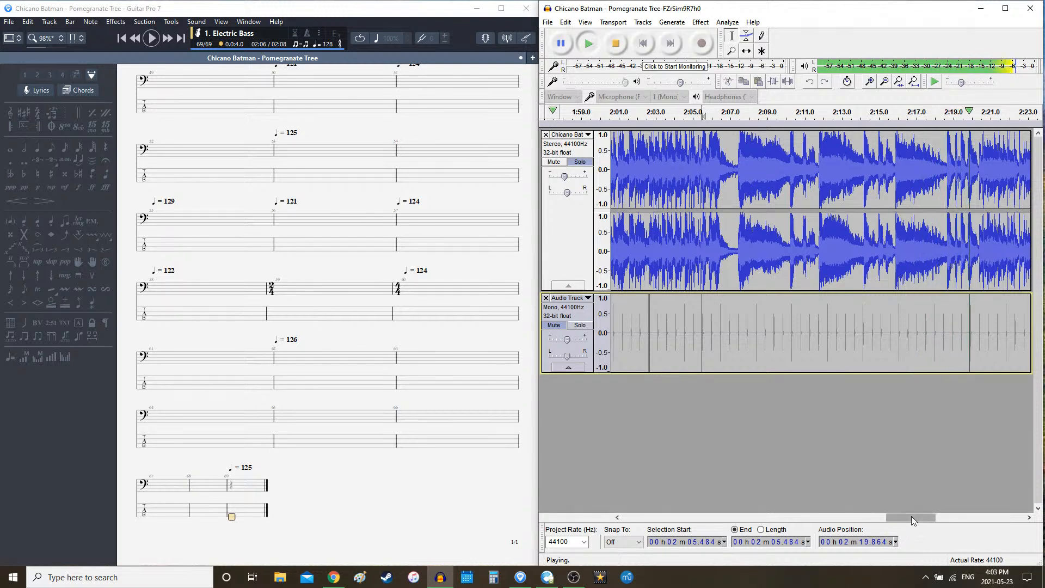
drag(911, 516, 919, 514)
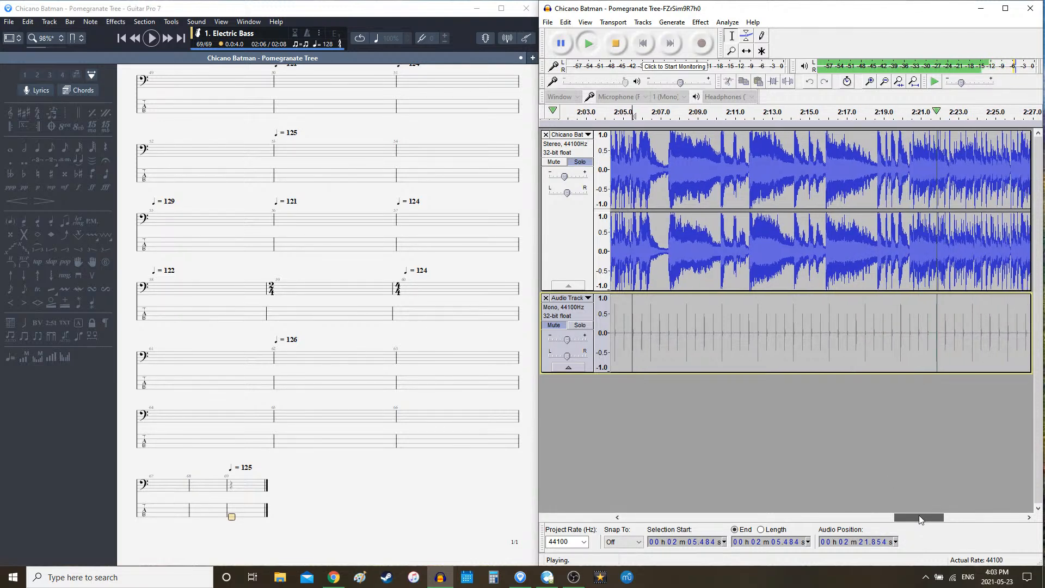
key(space)
drag(918, 515, 910, 515)
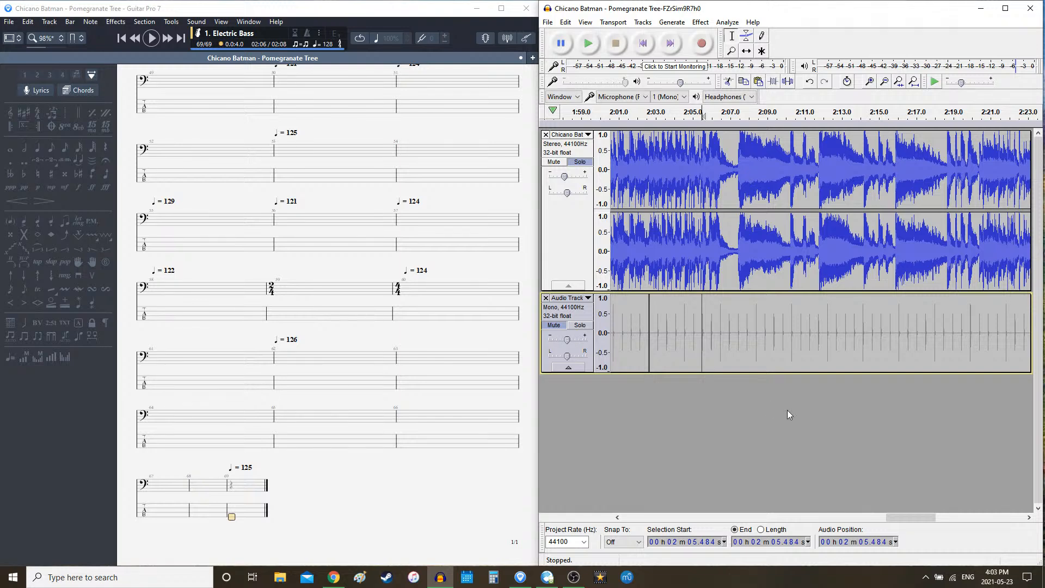
- Unmute the click track and play it against the song from 2:02.648 and again from 2:05.455
key(space)
click(554, 325)
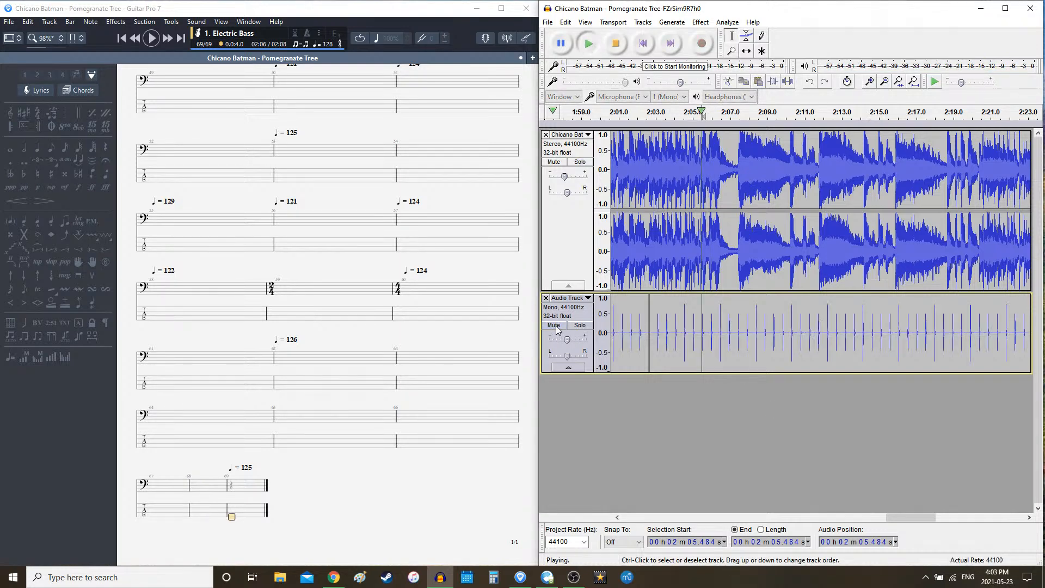
key(space)
click(649, 282)
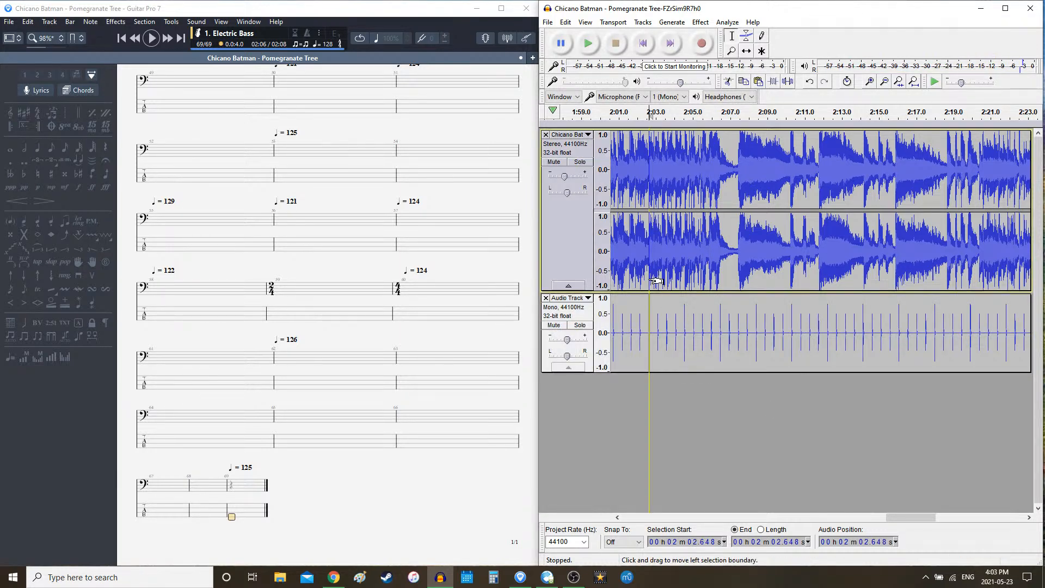
key(space)
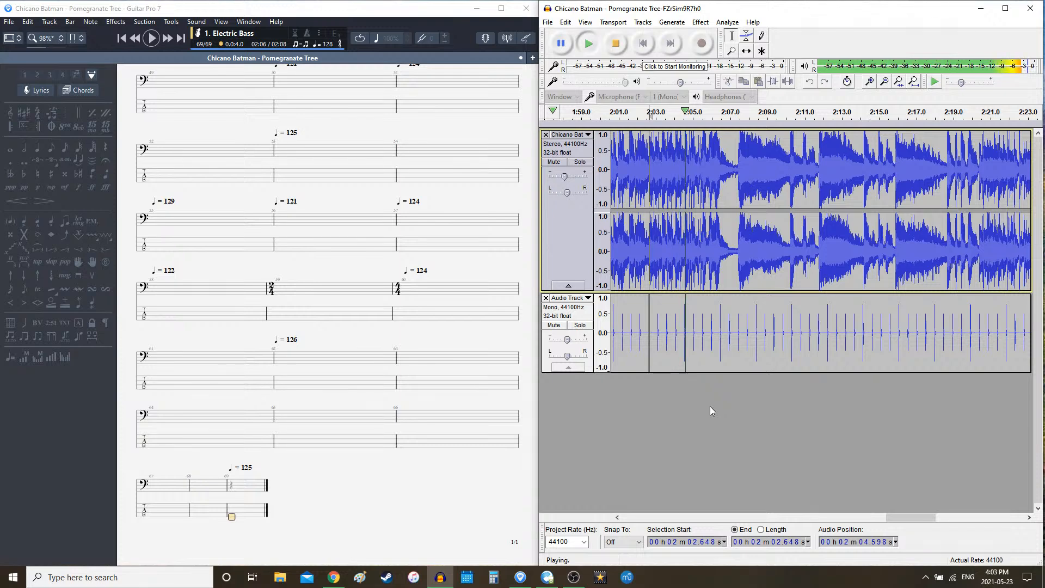
click(701, 333)
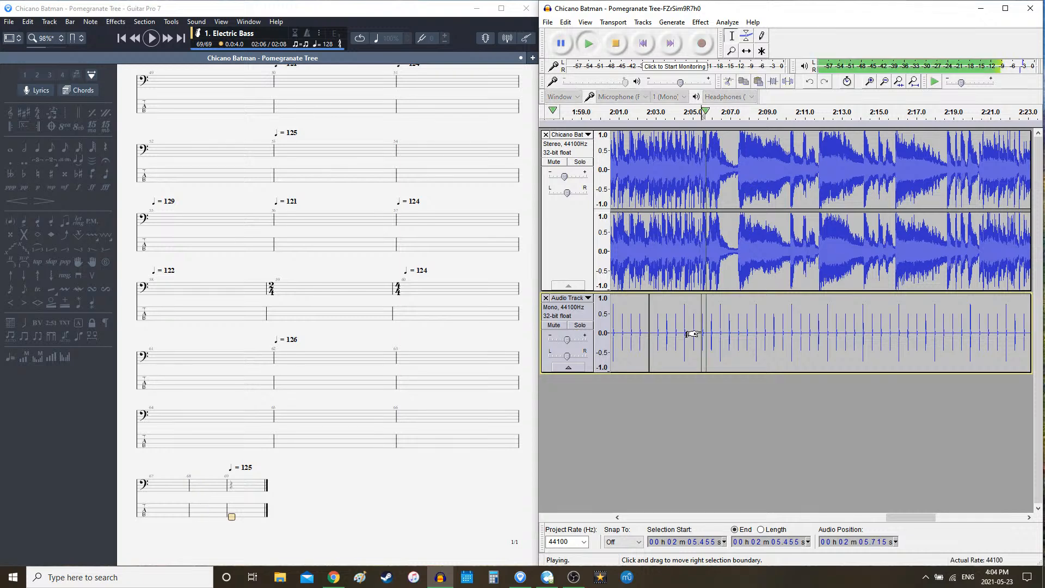
key(space)
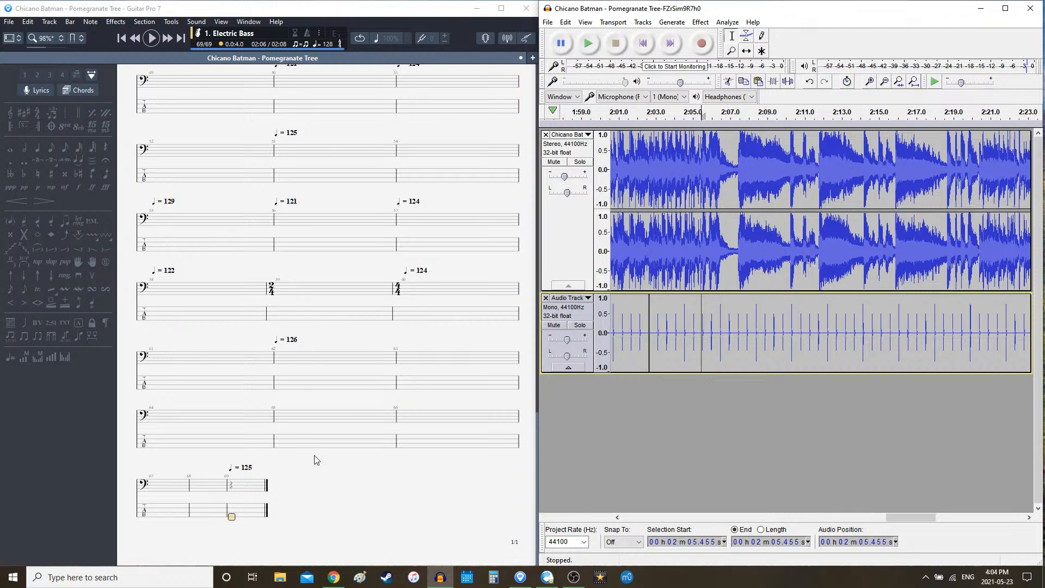
- In Guitar Pro, add bar 70 and place a 102 bpm tempo point halfway through it
click(236, 511)
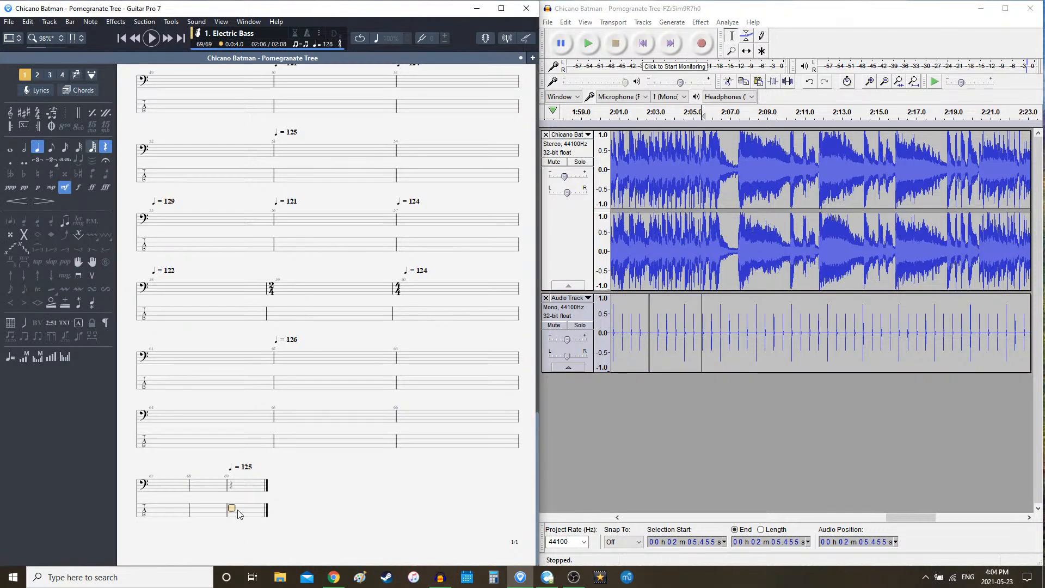
key(Right)
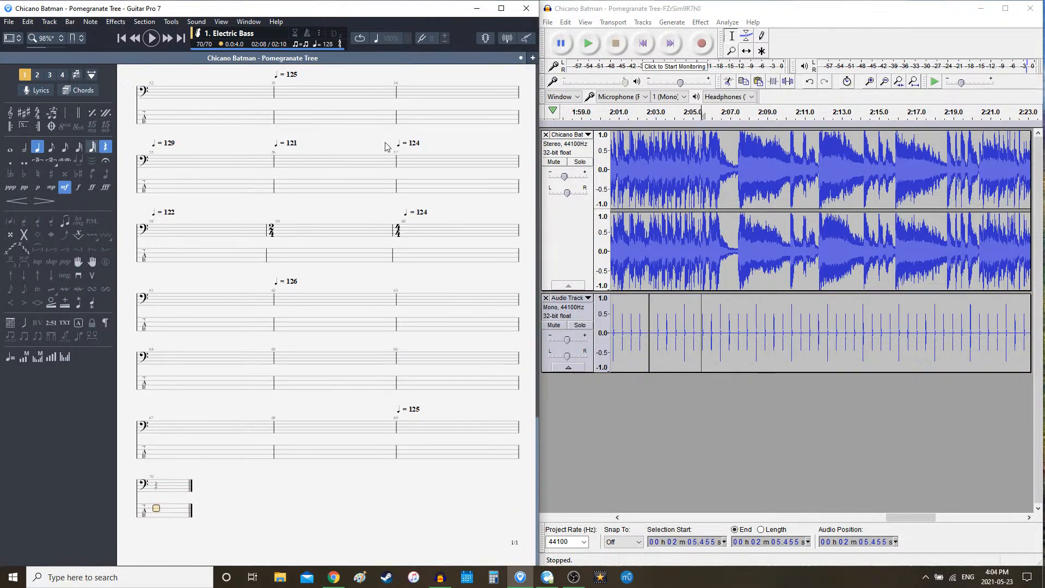
click(330, 44)
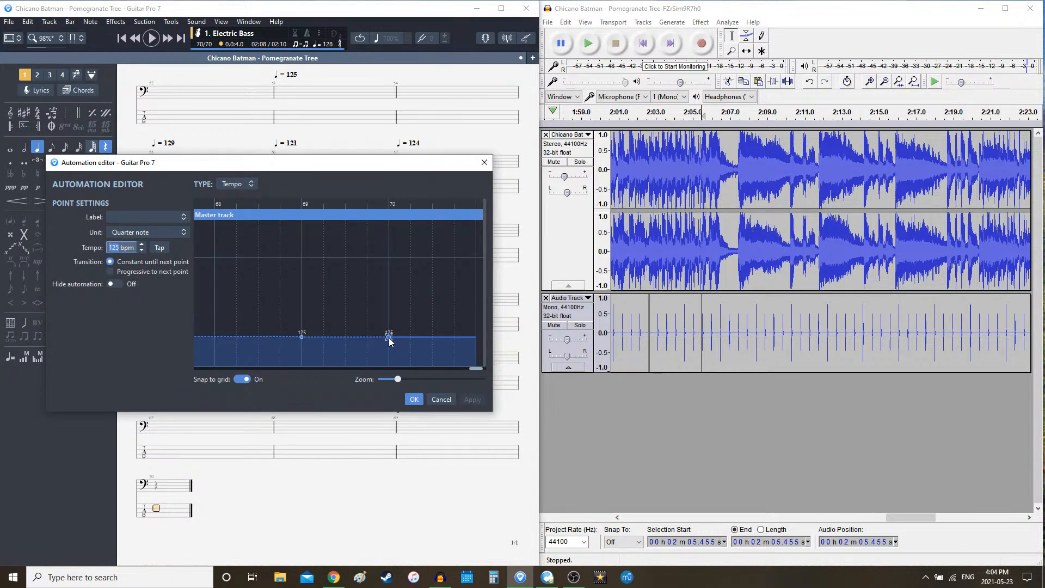
drag(389, 341, 433, 345)
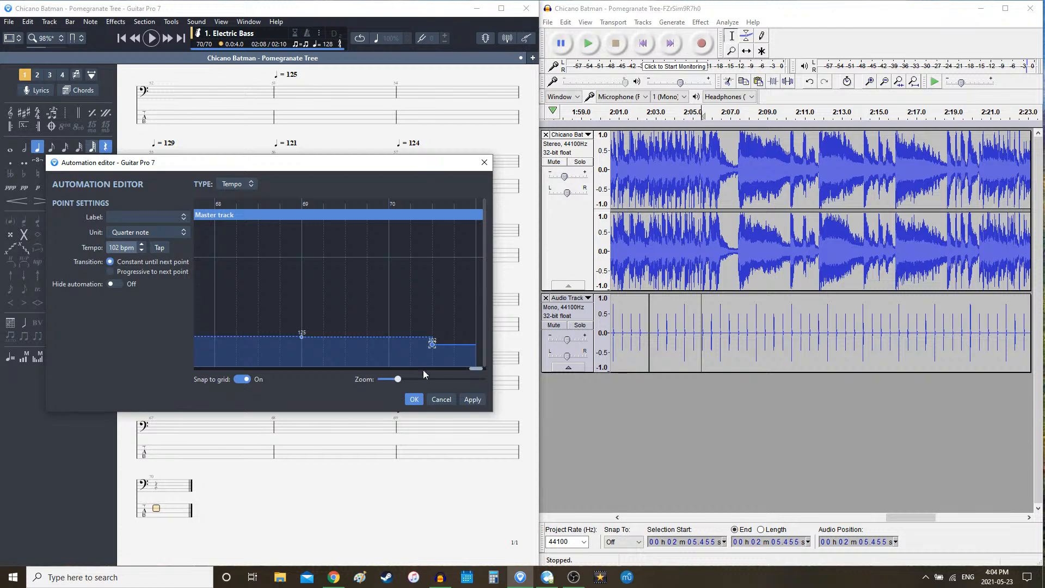
click(413, 399)
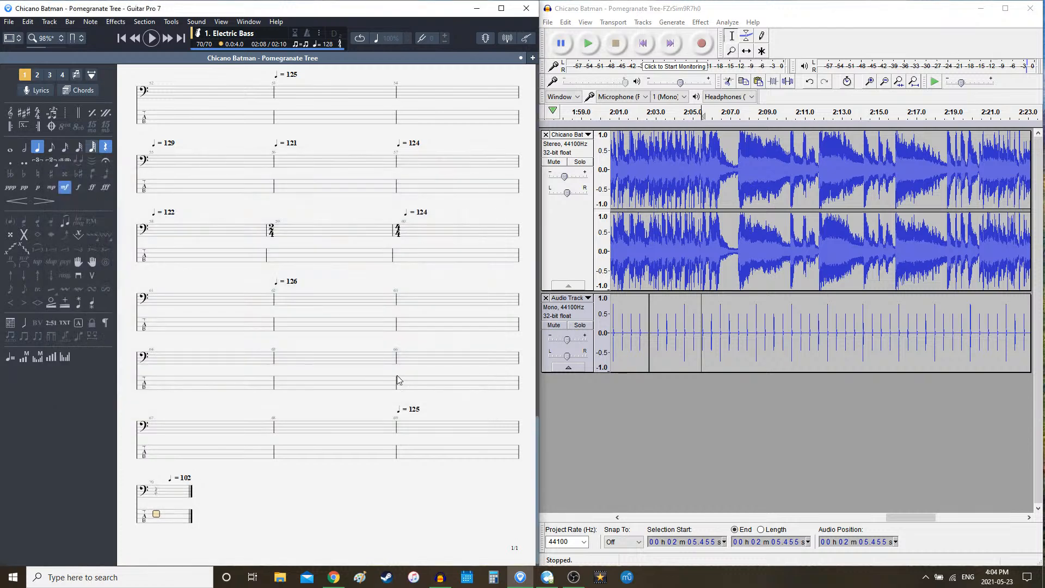
- In Audacity, replace the click clip starting at 2:02.648 with a single 4-beat bar of rhythm track at 125 BPM
double_click(731, 326)
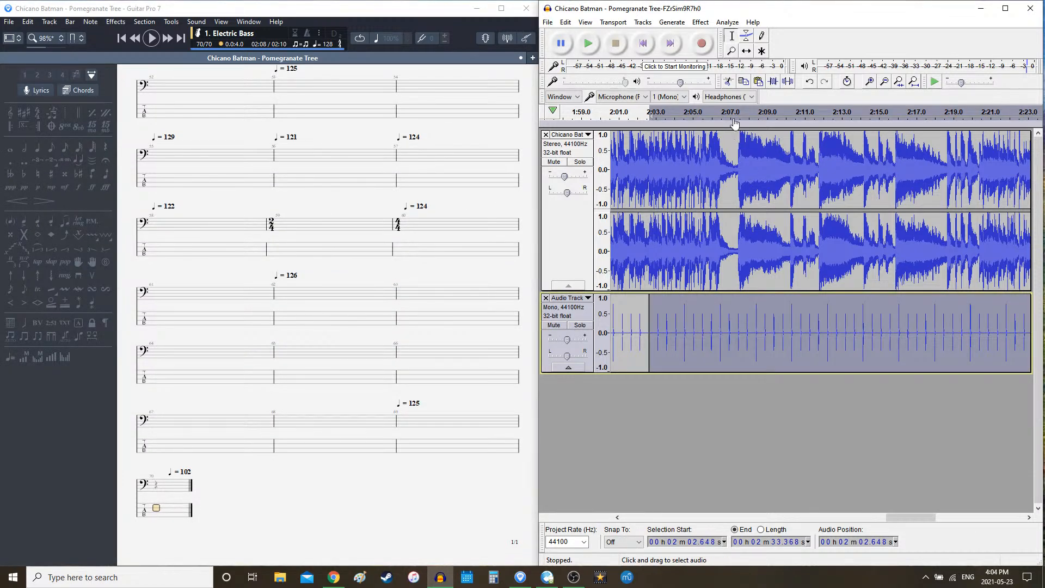
key(Delete)
click(672, 21)
click(680, 121)
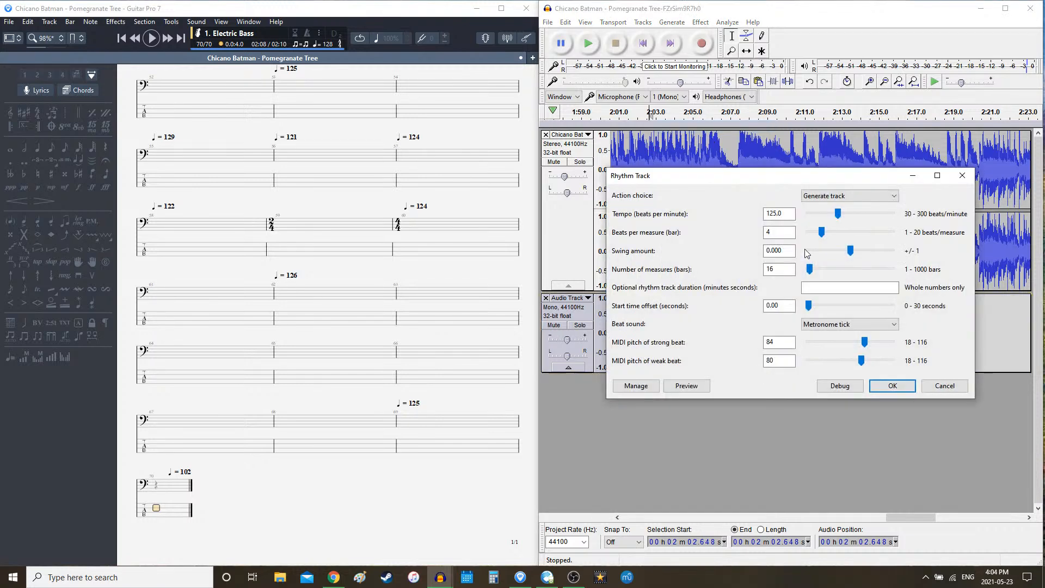
click(787, 268)
key(Return)
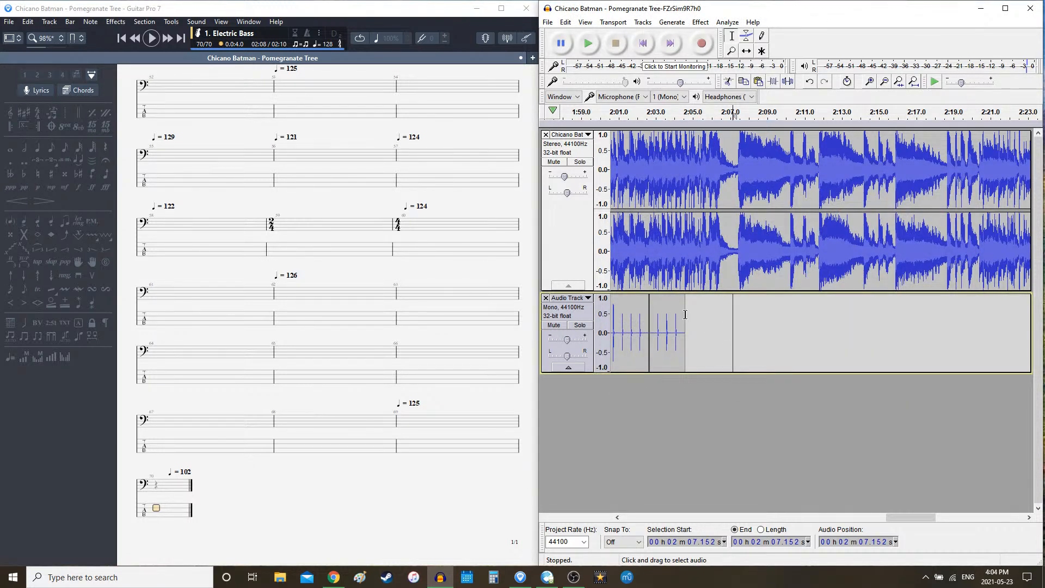
- Append one 2-beat bar of rhythm track at 125 BPM to the click track from 2:04.568
click(685, 315)
click(665, 26)
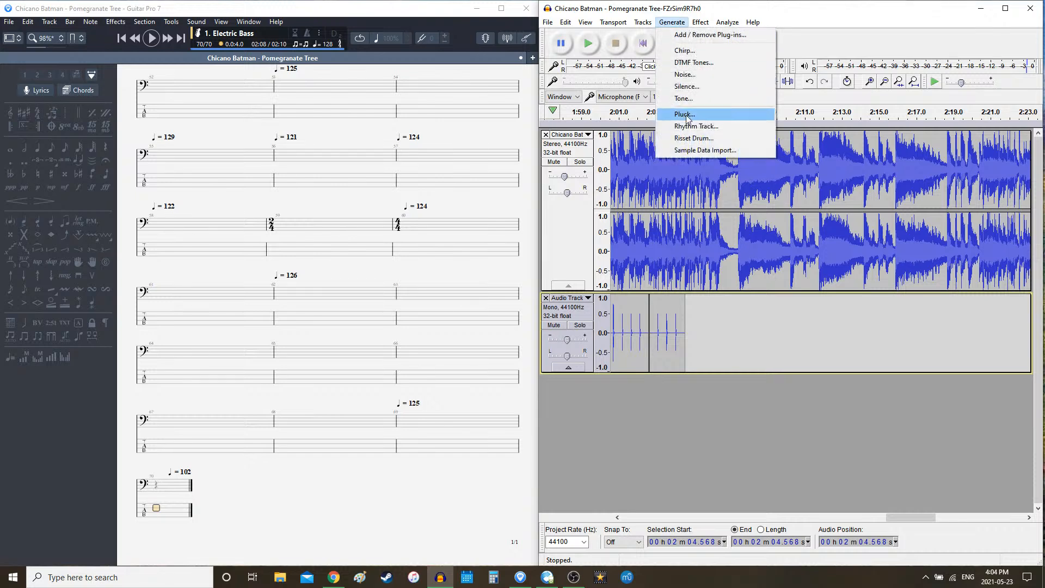
click(702, 111)
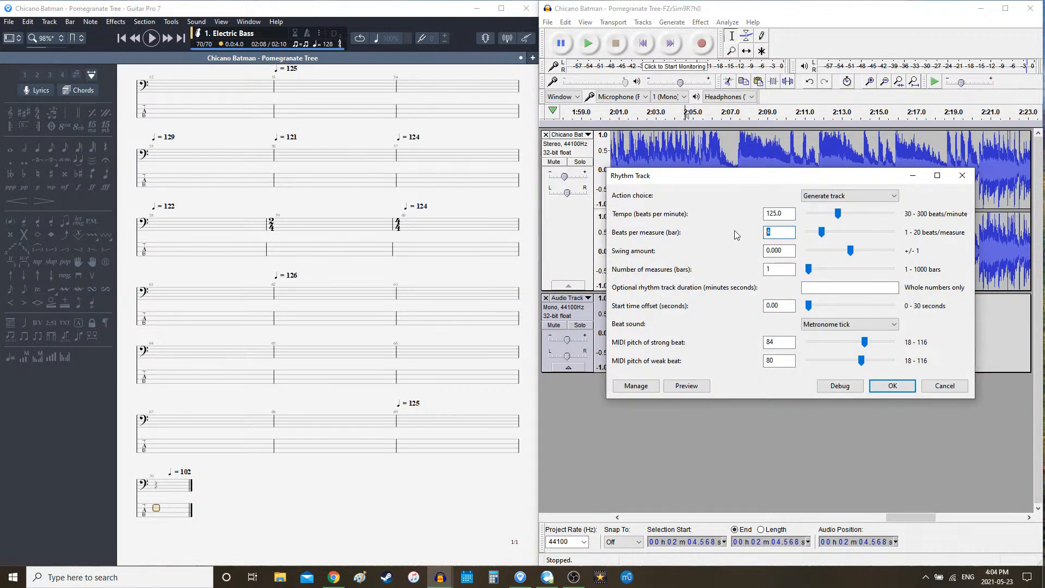
text(2)
click(893, 385)
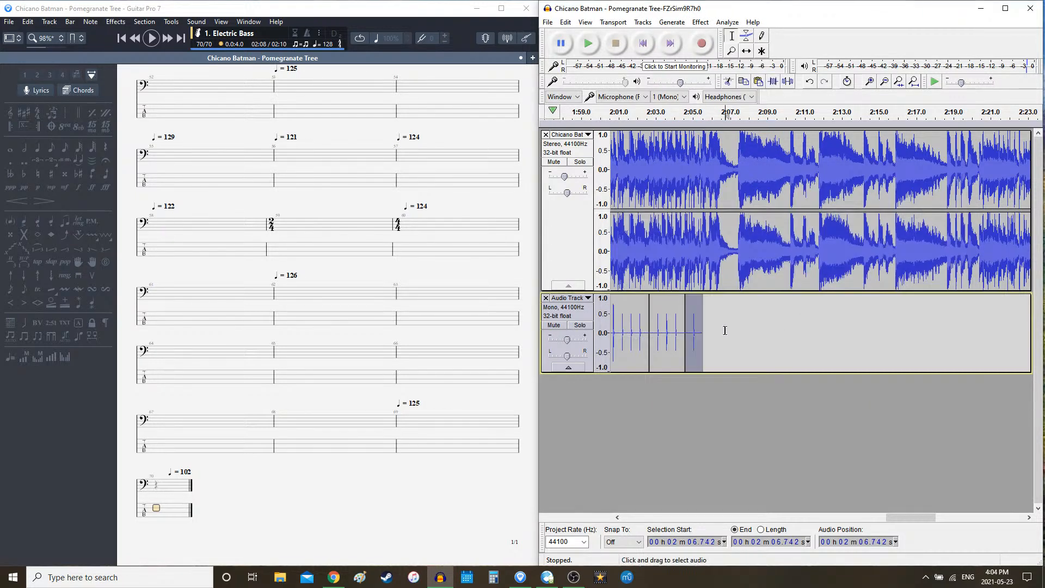
- Append one 2-beat bar of rhythm track at 102 BPM to the click track from 2:05.528
click(672, 22)
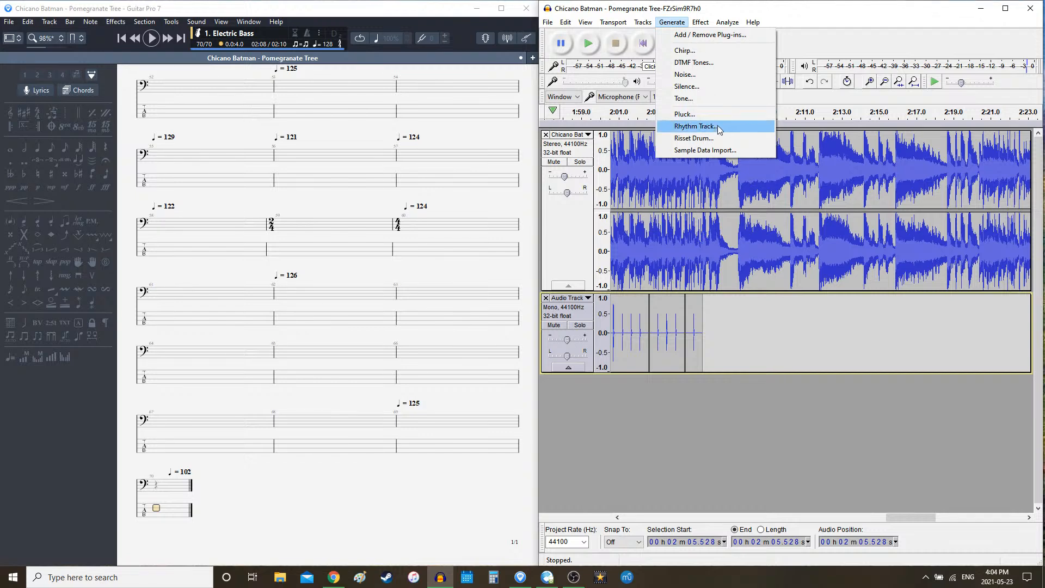
click(696, 125)
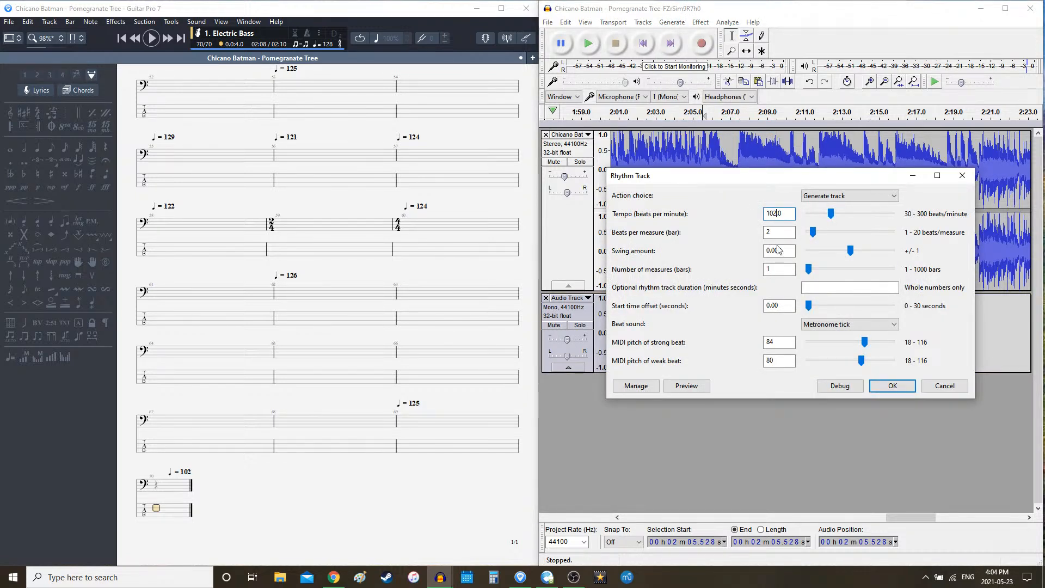
click(781, 267)
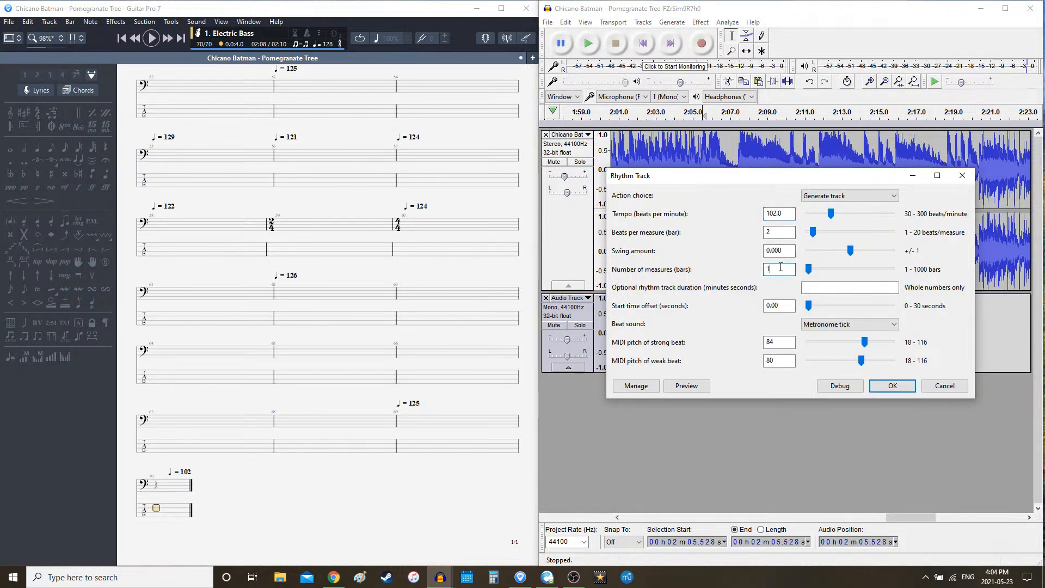
click(897, 385)
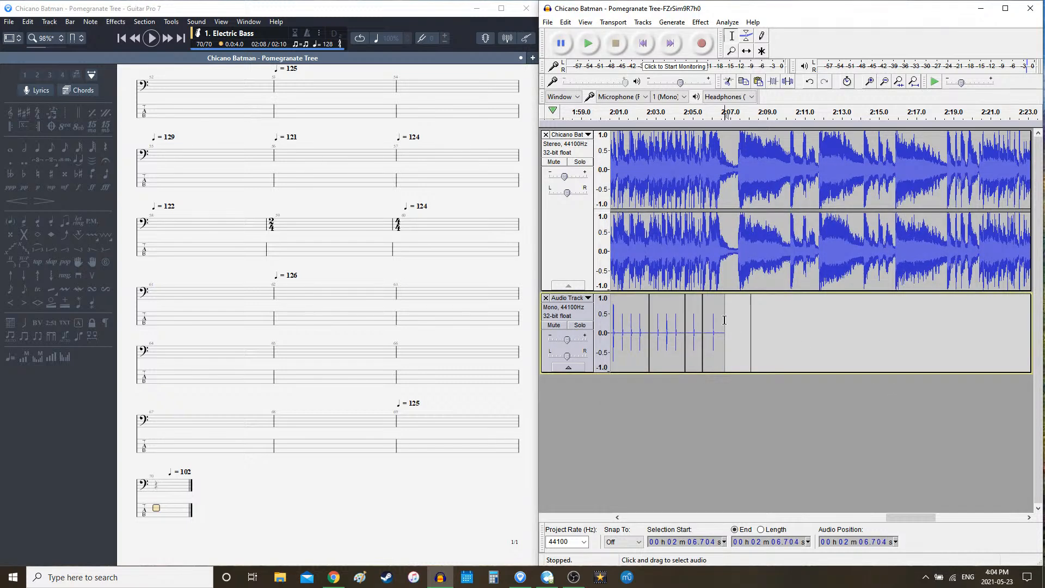
- Append a 16-bar rhythm track with 4 beats per bar at 102 BPM from 2:06.704
click(671, 22)
click(690, 124)
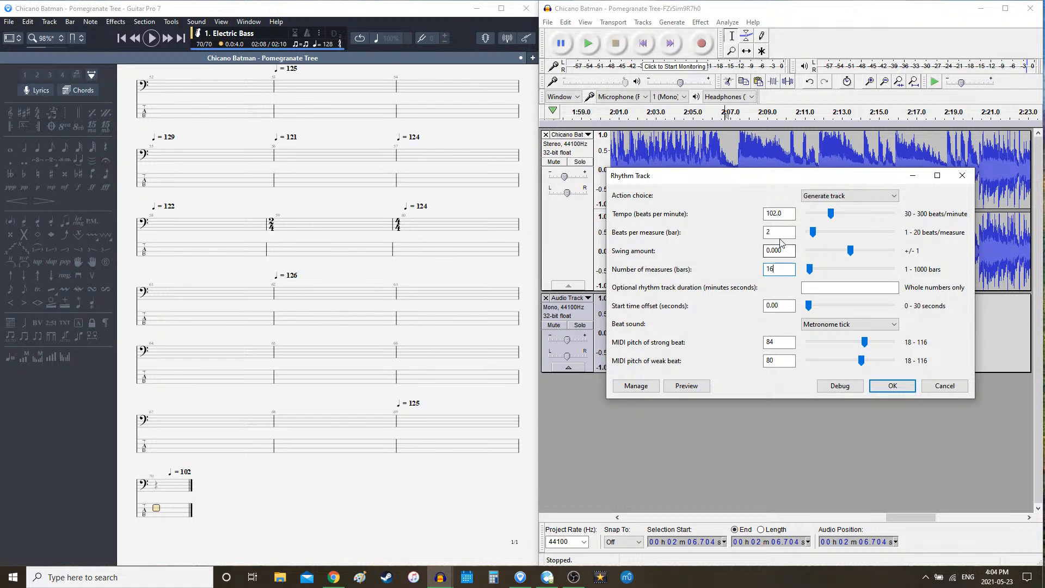
text(4)
click(893, 385)
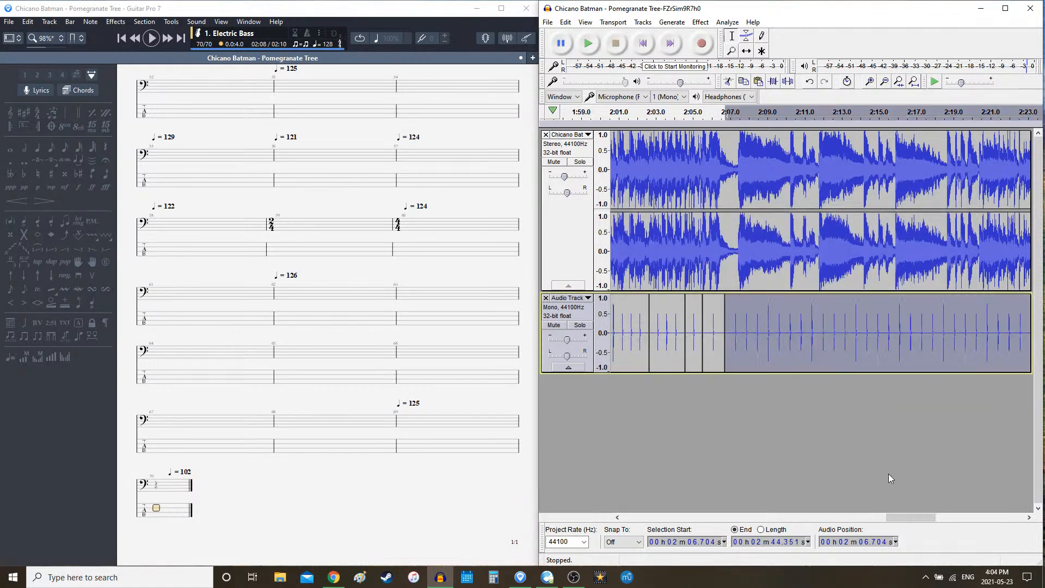
- Play the new clicks against the song from 2:06.704 and again from 2:04.227
key(space)
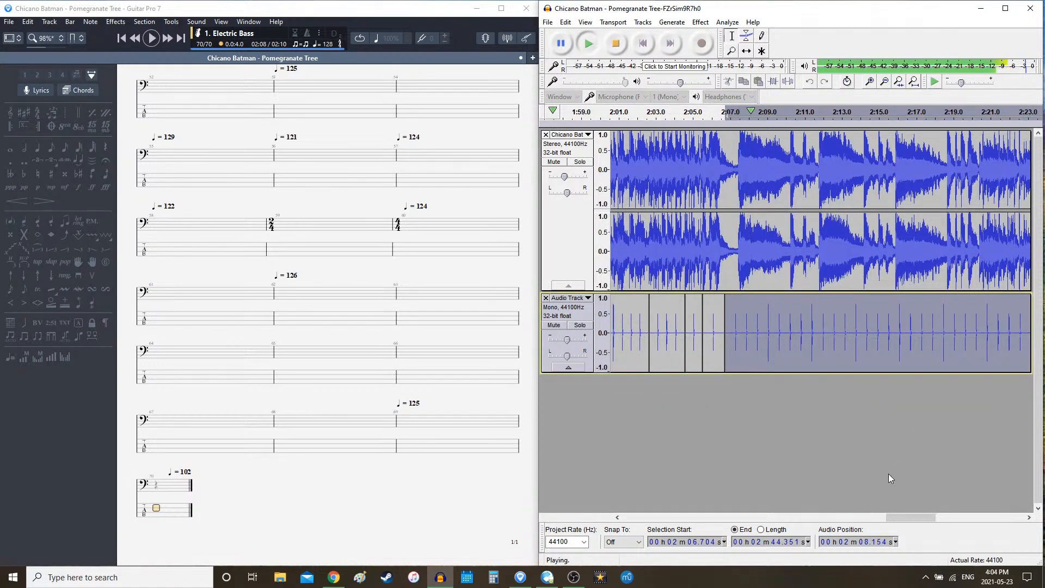
key(space)
click(679, 260)
key(space)
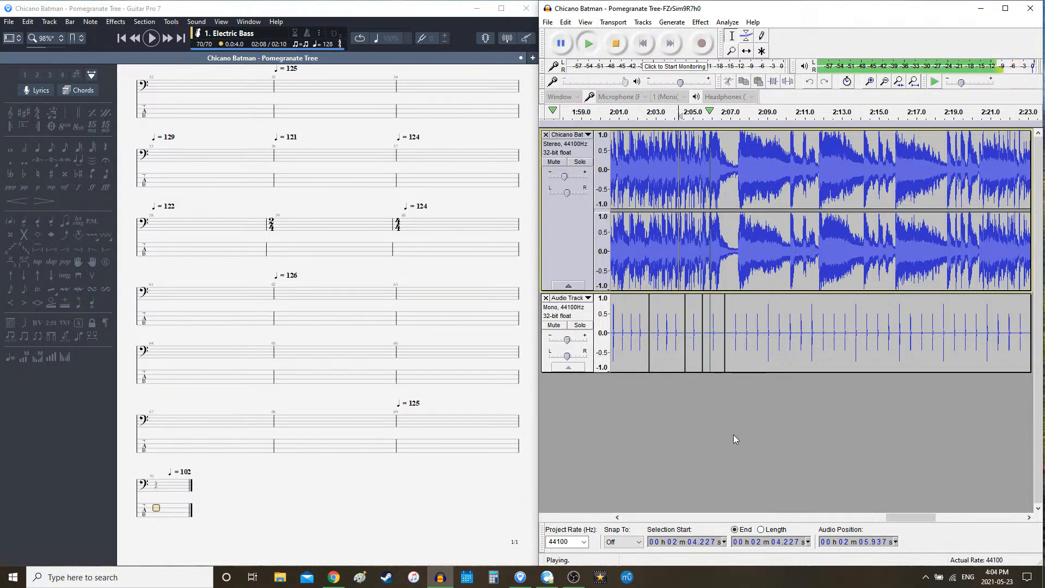
- Play the tempo change against the song repeatedly from the clip boundary at 2:05.528
click(704, 266)
key(space)
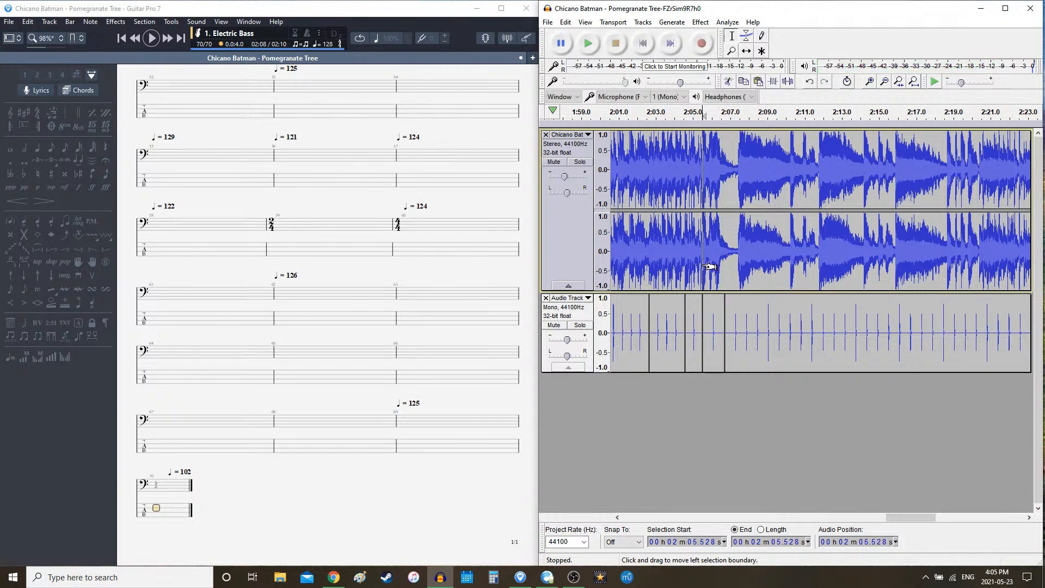
key(space)
key(space)
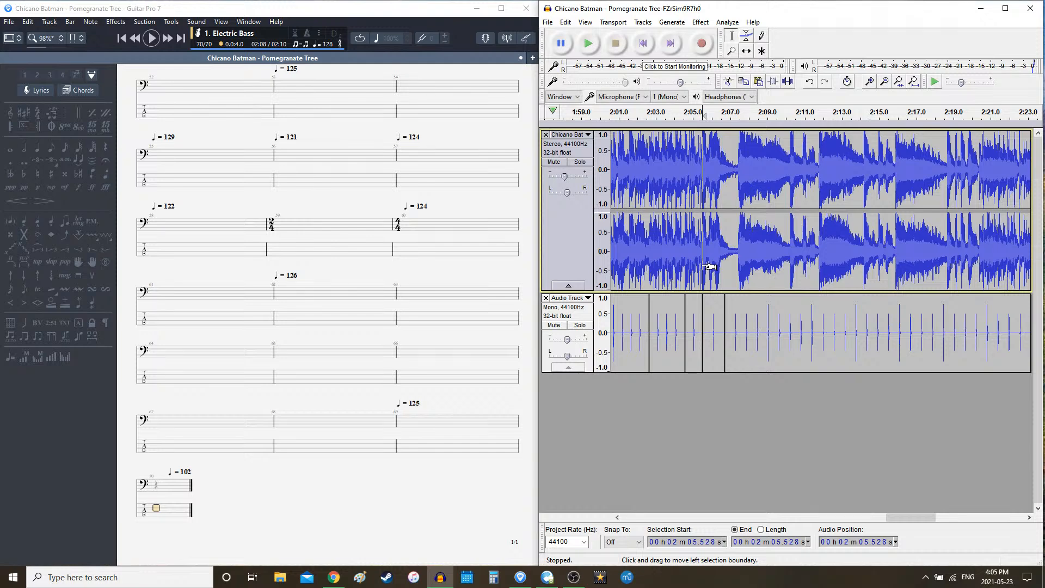
key(space)
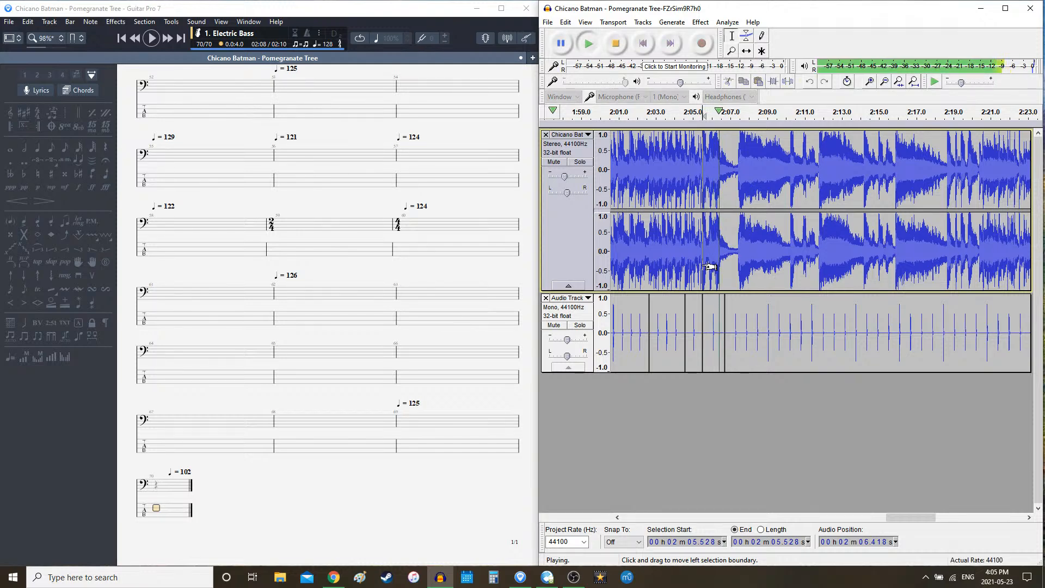
key(space)
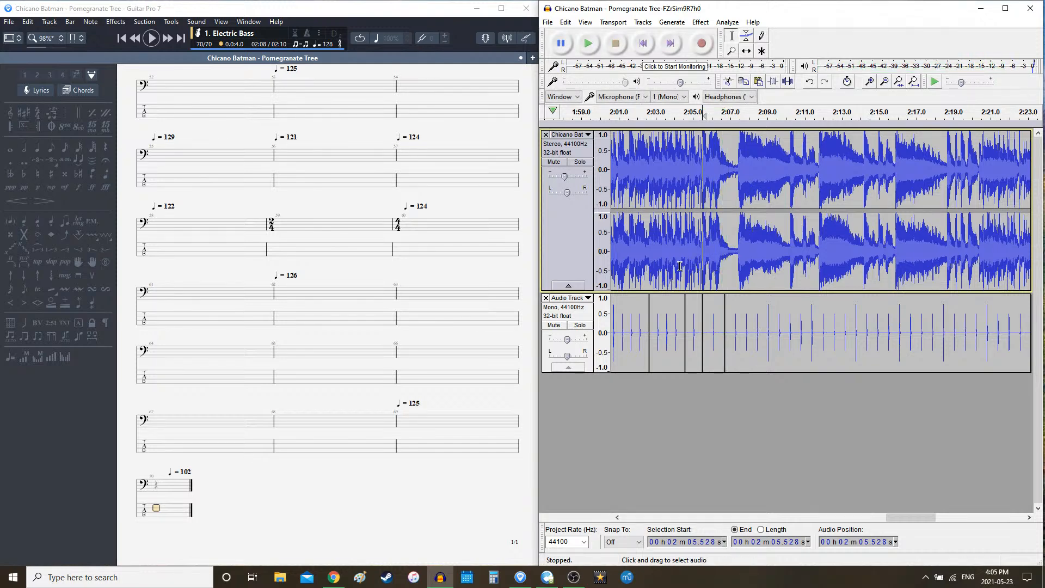
- Play the song with the clicks from 2:02.881, and set the playback start at the clip boundary at 2:04.568
click(653, 268)
key(space)
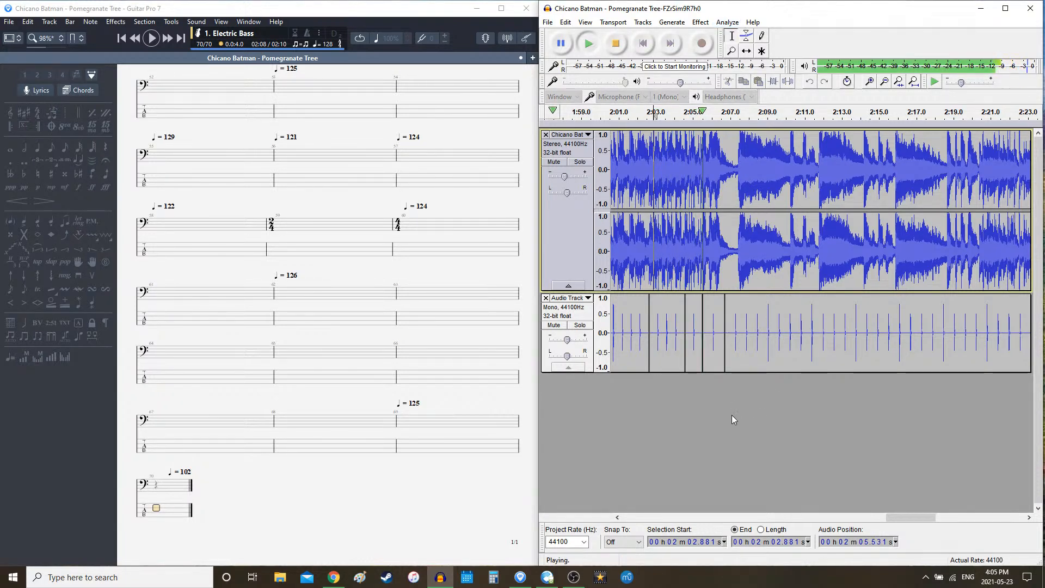
key(space)
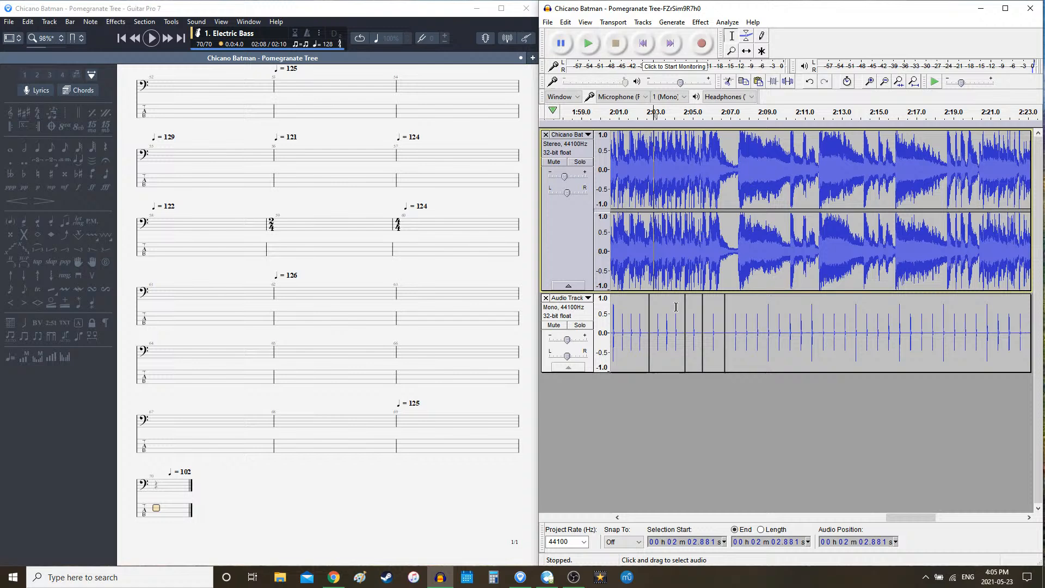
click(685, 276)
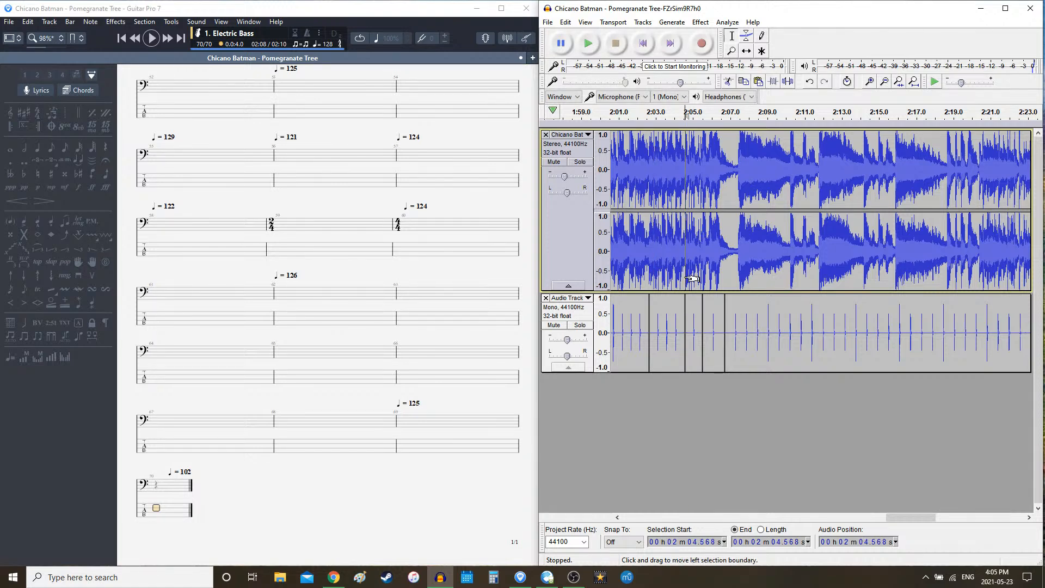
- After auditioning the current clicks, switch to Guitar Pro, remove the tempo point starting bar 70 and set its mid-bar point to 114 bpm
key(space)
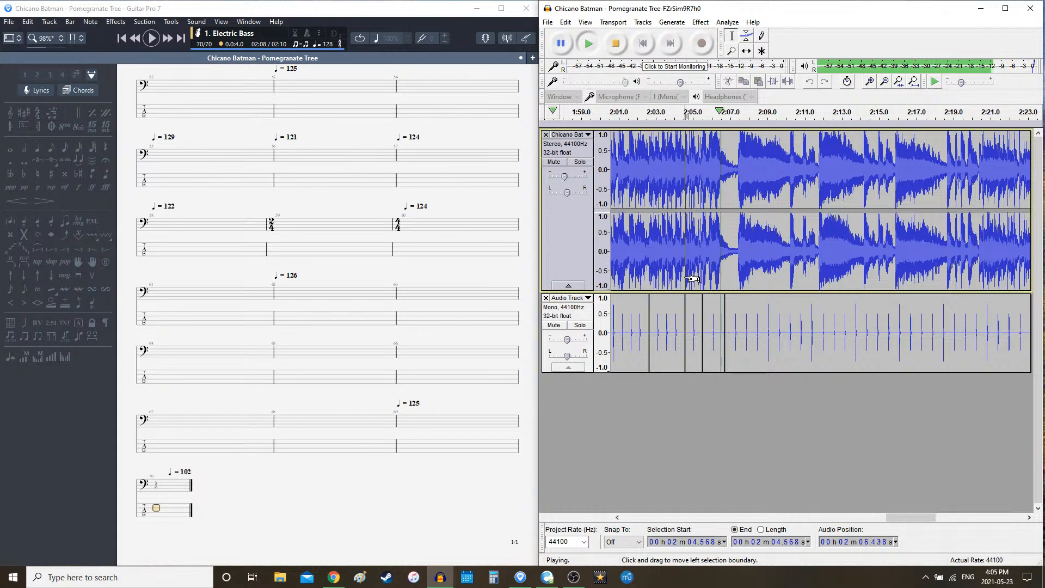
key(space)
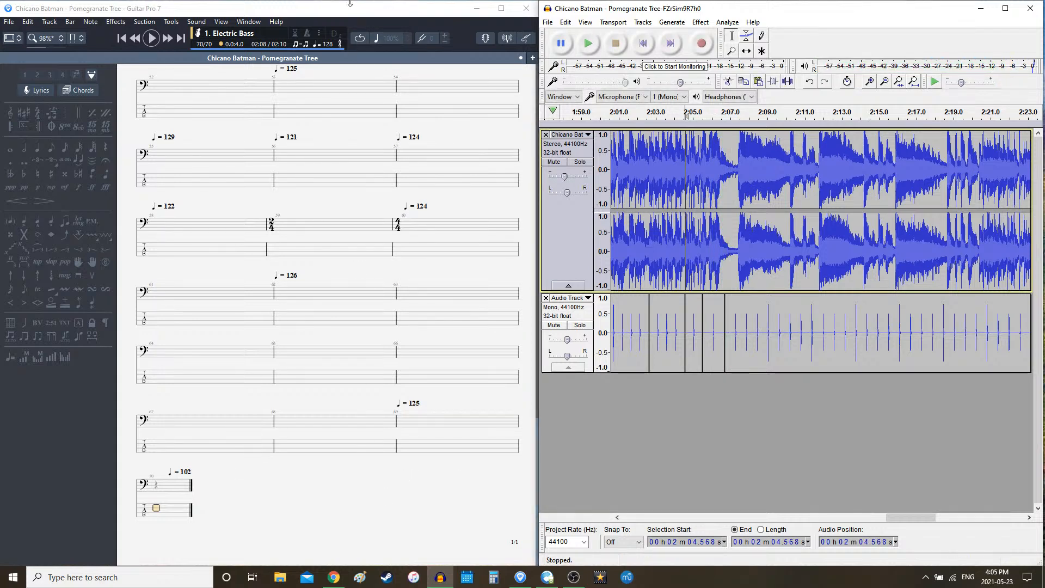
click(340, 45)
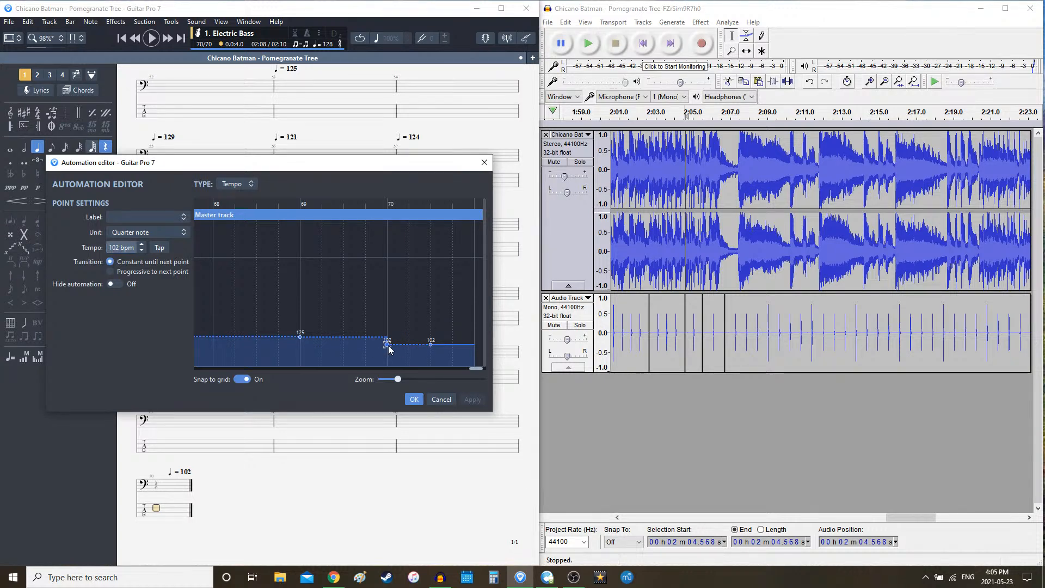
double_click(387, 345)
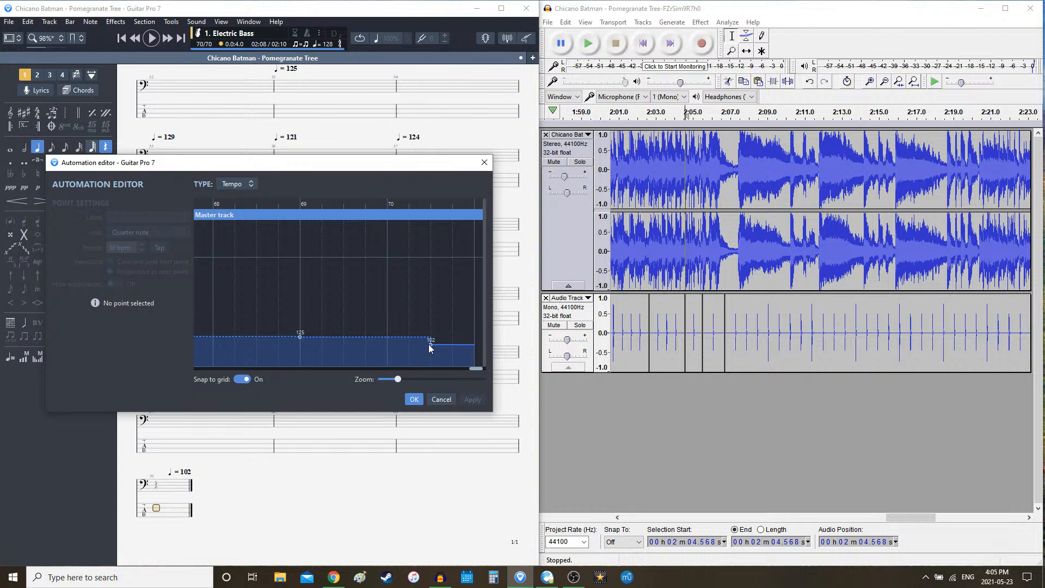
drag(429, 344, 430, 341)
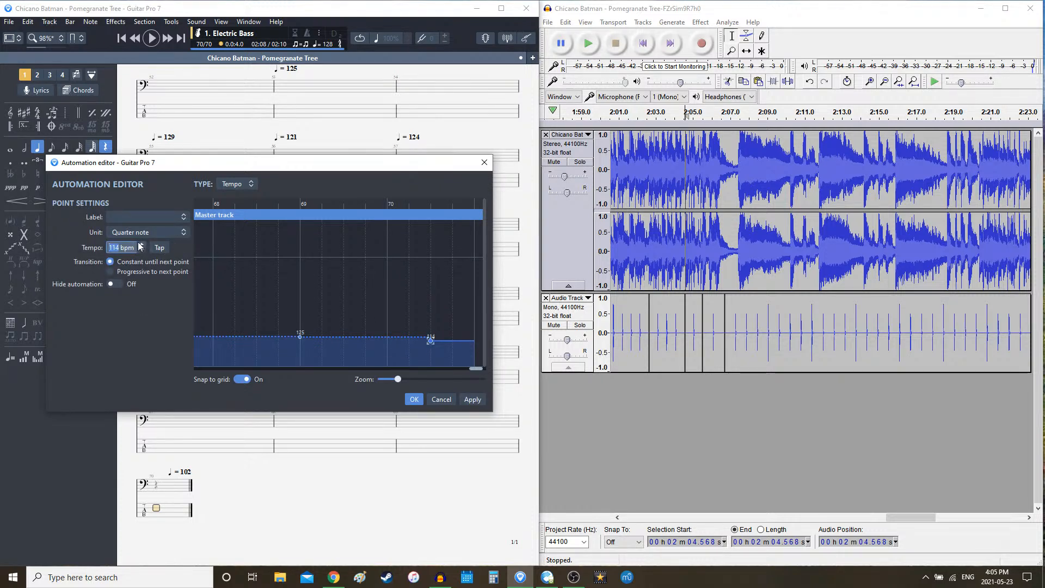
click(413, 398)
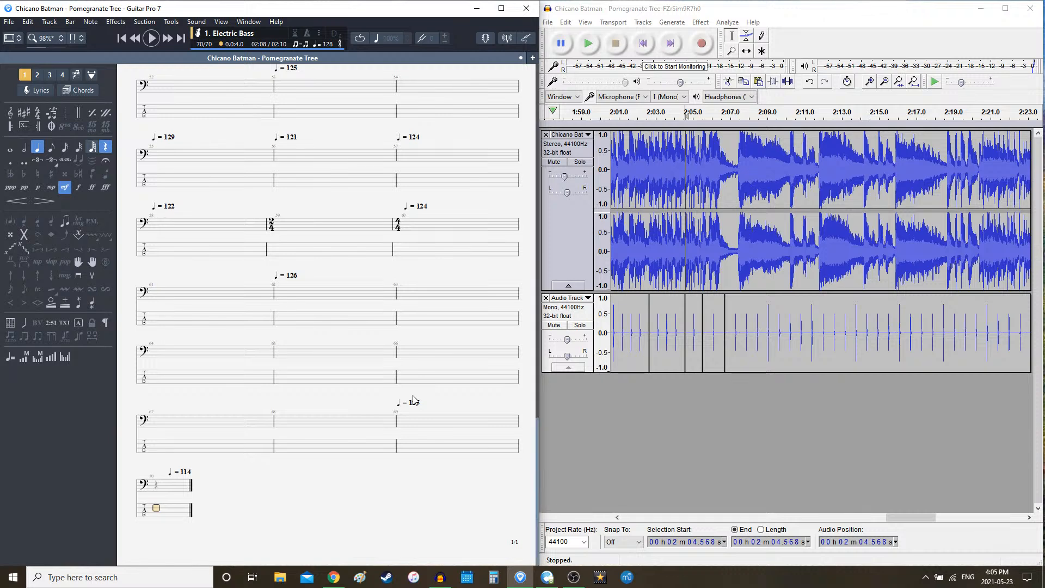
- Switch to Audacity and delete the click track's clips after 2:05.528, undoing the accidental removal of all audio
double_click(804, 332)
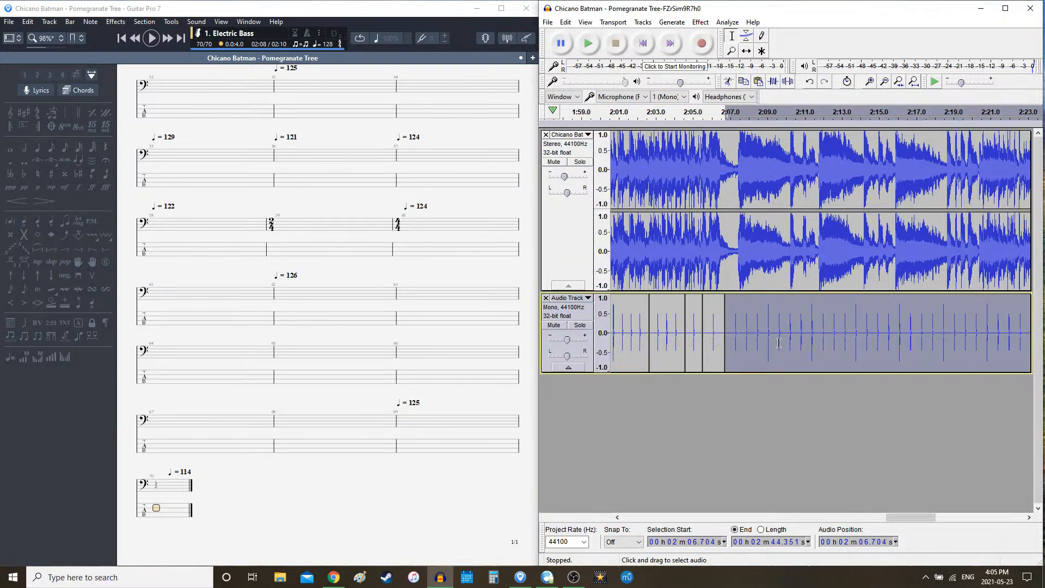
key(Delete)
key(Delete)
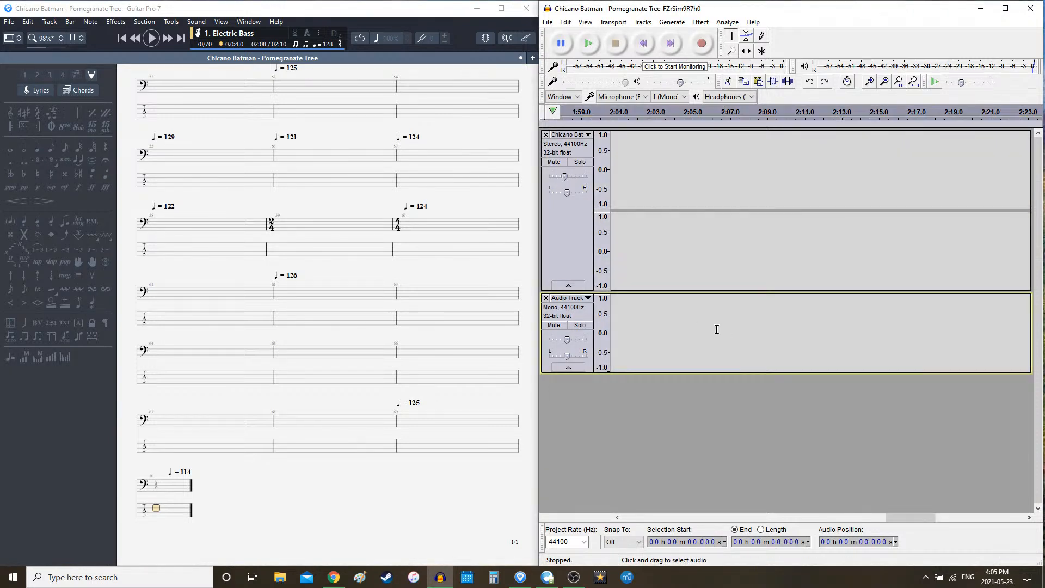
key(ctrl+z)
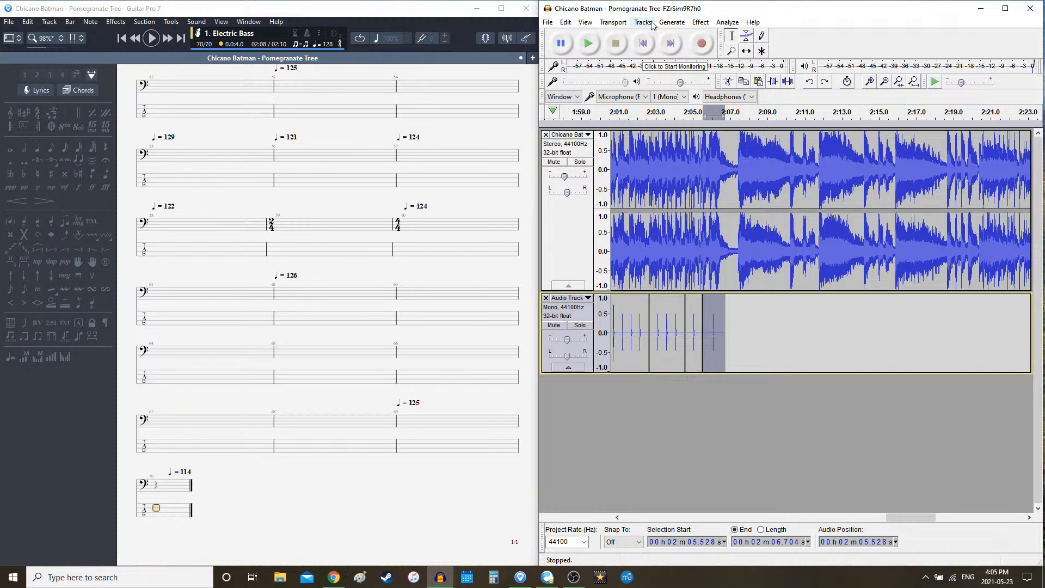
key(Delete)
- Generate a rhythm track at the end of the clicks with 114 bpm, 2 beats per measure and 1 measure
click(672, 22)
click(709, 125)
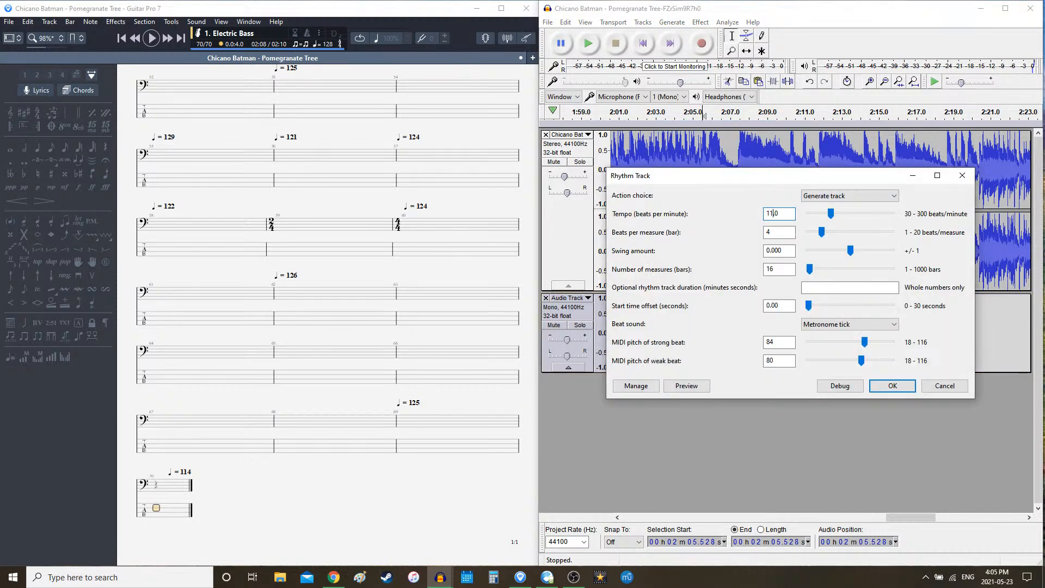
text(4)
drag(781, 268, 743, 272)
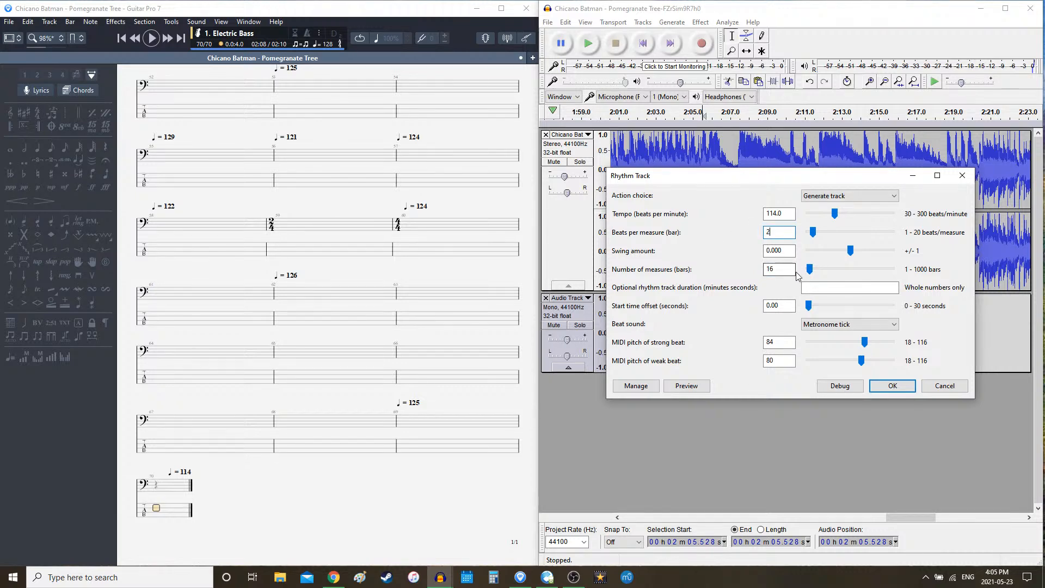
drag(796, 274, 742, 274)
click(892, 386)
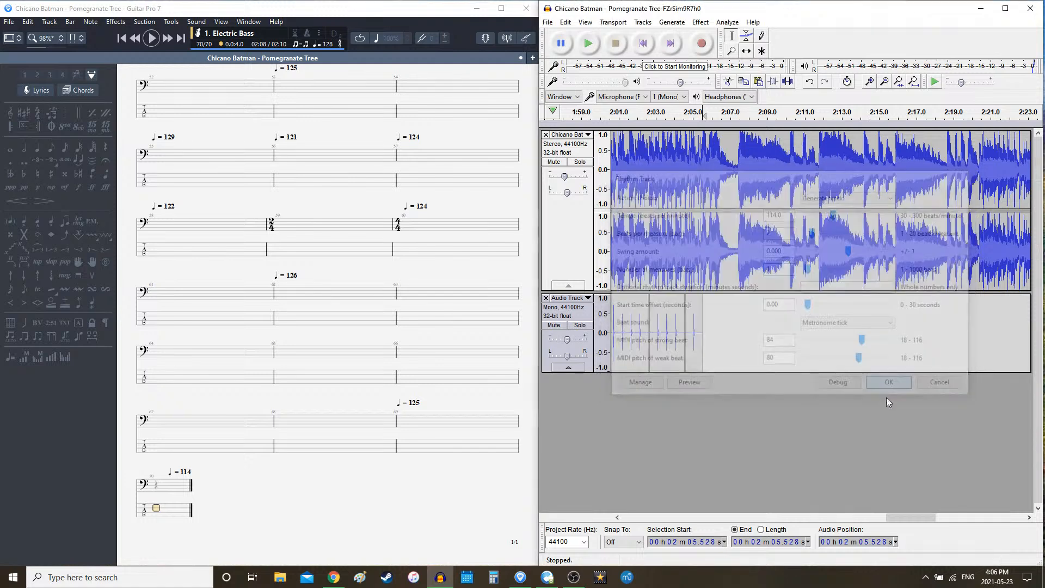
- Generate another rhythm track from the end of the new clip with 114 bpm, 4 beats per measure and 16 measures
click(722, 319)
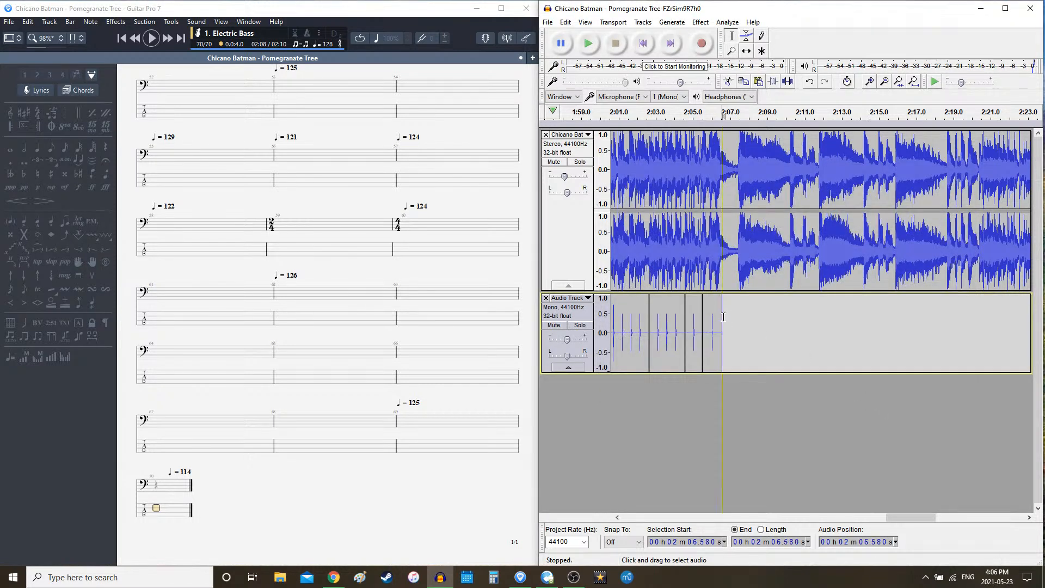
click(672, 22)
click(702, 131)
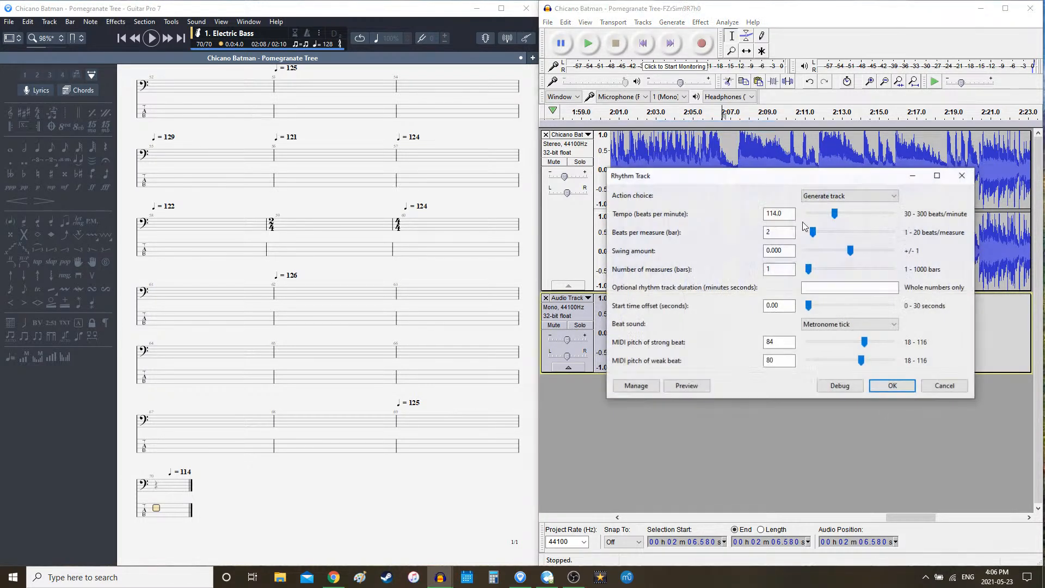
key(Tab)
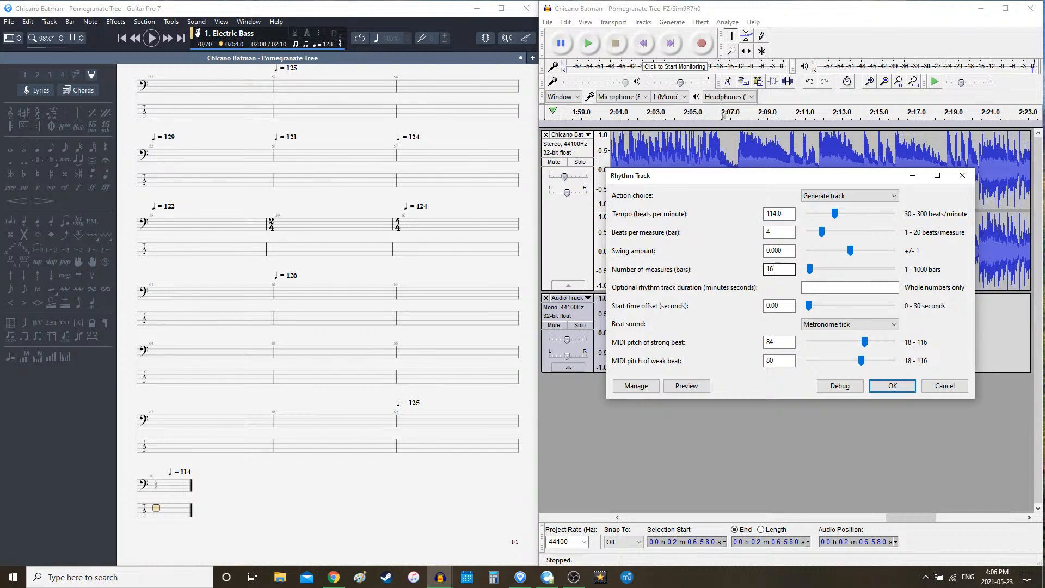
key(Return)
- Play the song against the clicks from about 2:04.6 and again from about 2:07.2 to check their alignment
click(684, 253)
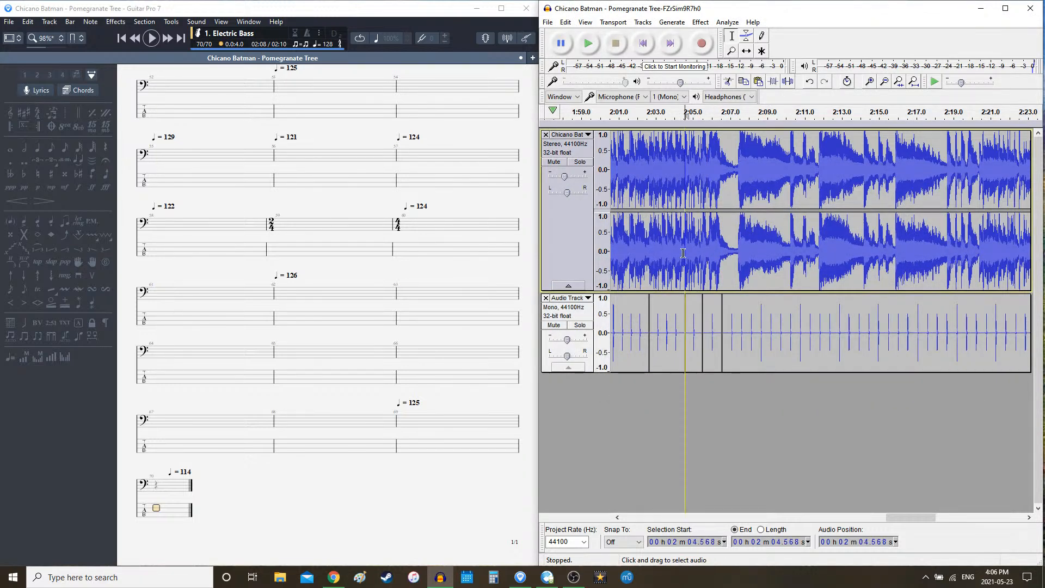
key(space)
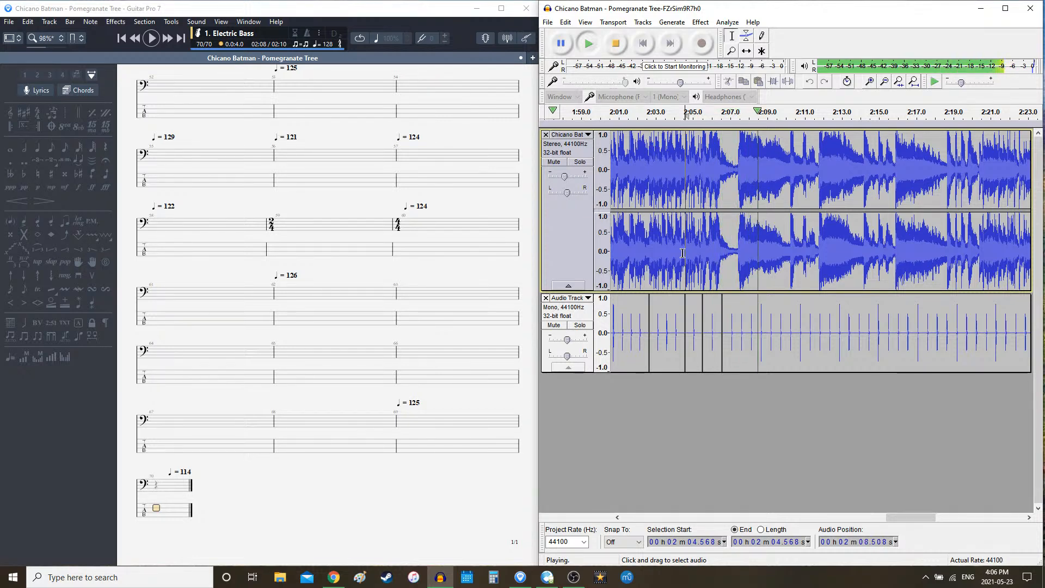
key(space)
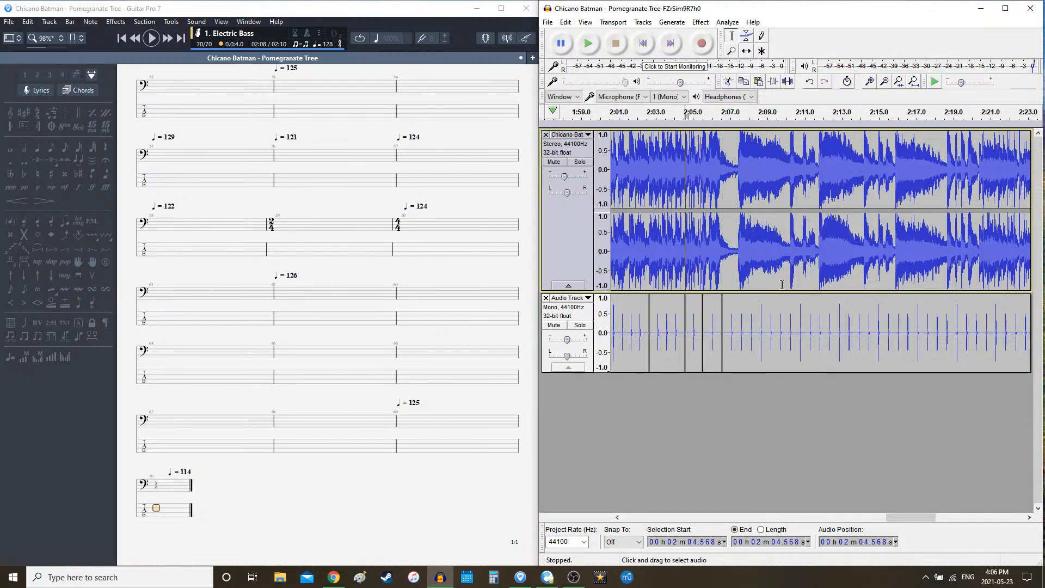
click(741, 319)
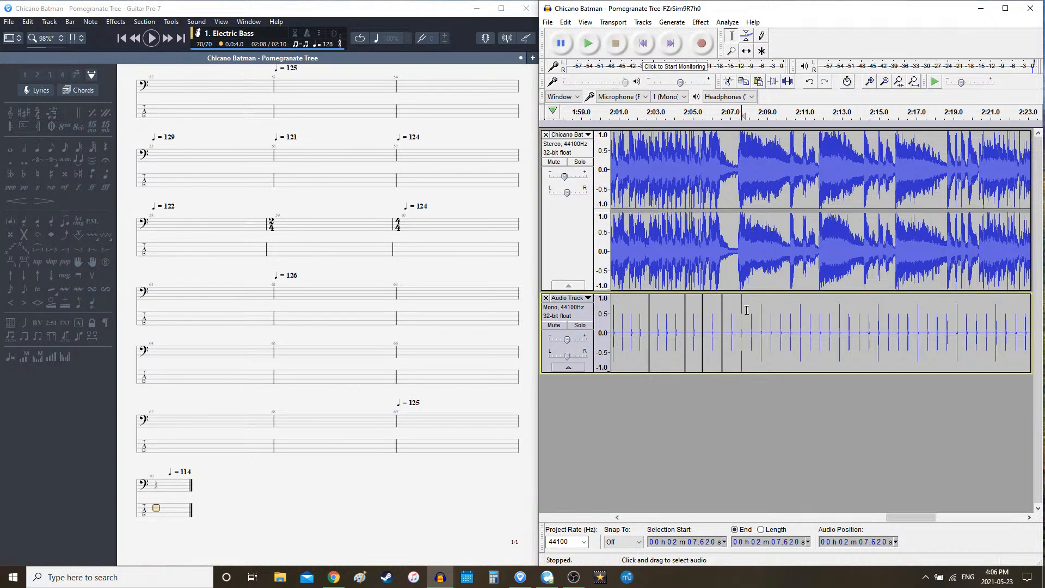
click(734, 269)
key(space)
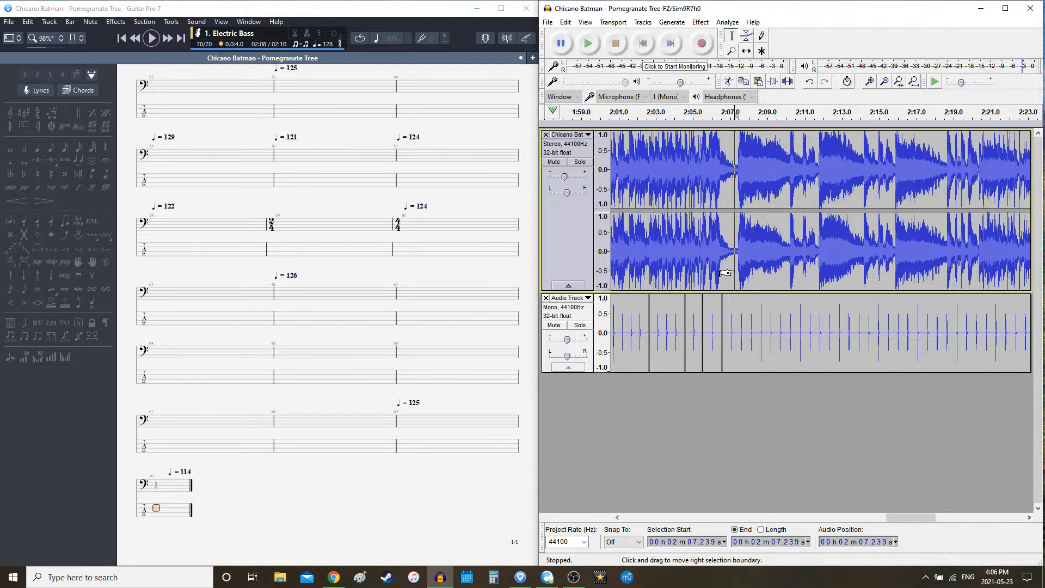
key(space)
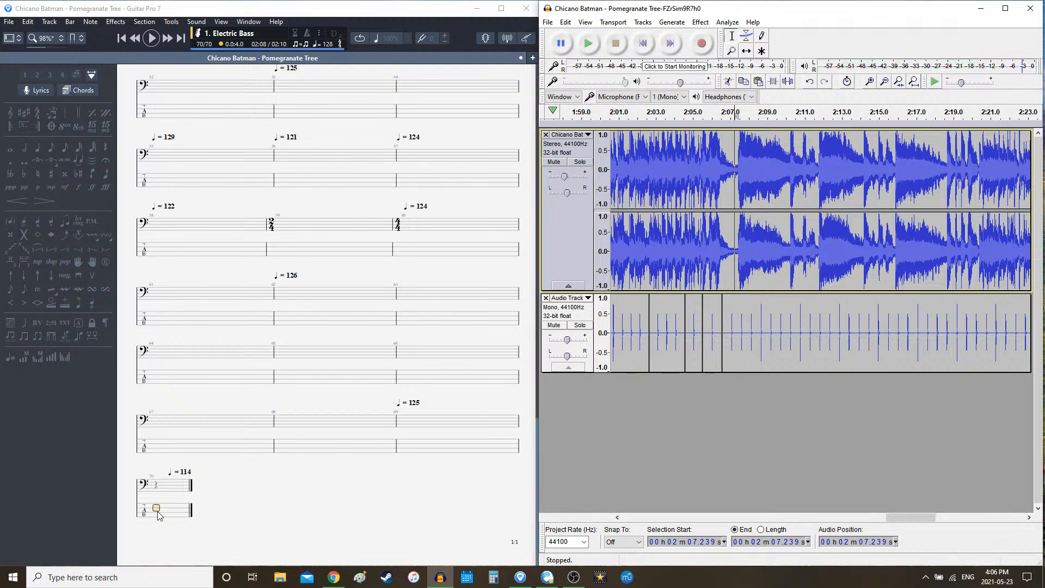
- Switch to Guitar Pro, delete the tempo point at the start of bar 70 and set the mid-bar point to 119 bpm
click(326, 44)
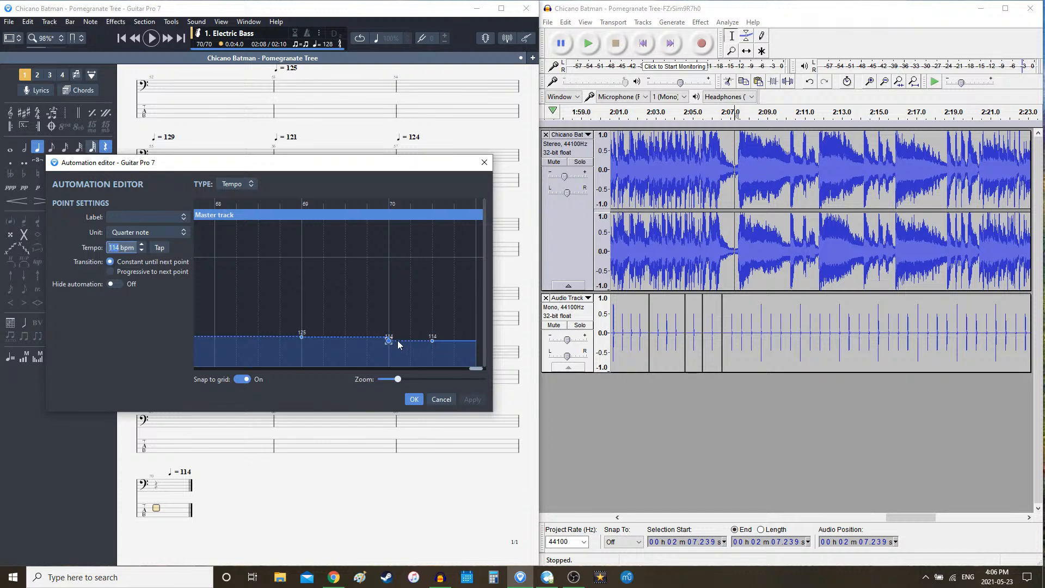
key(Delete)
click(431, 340)
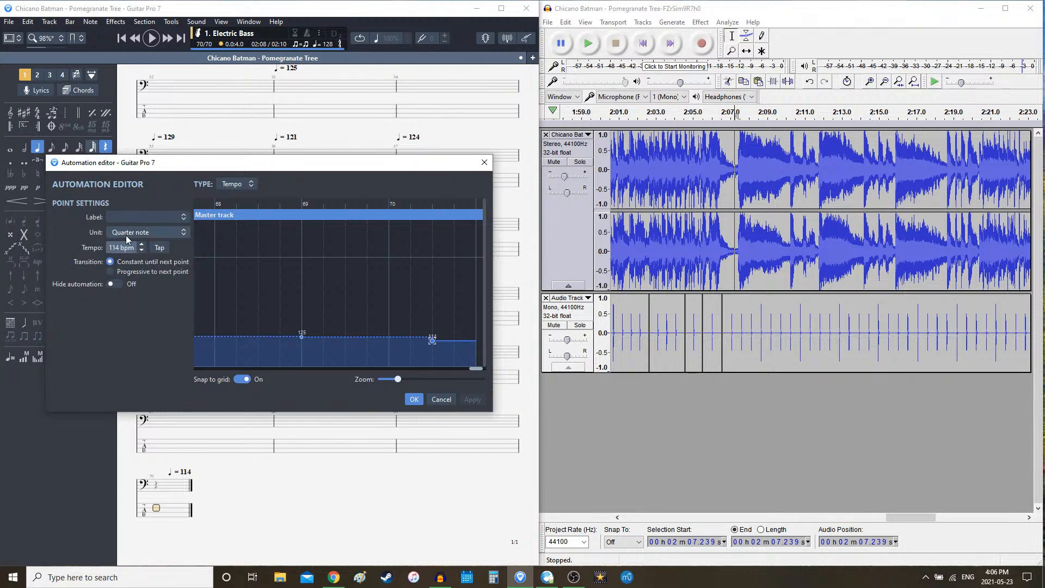
scroll(140, 249, up, 2)
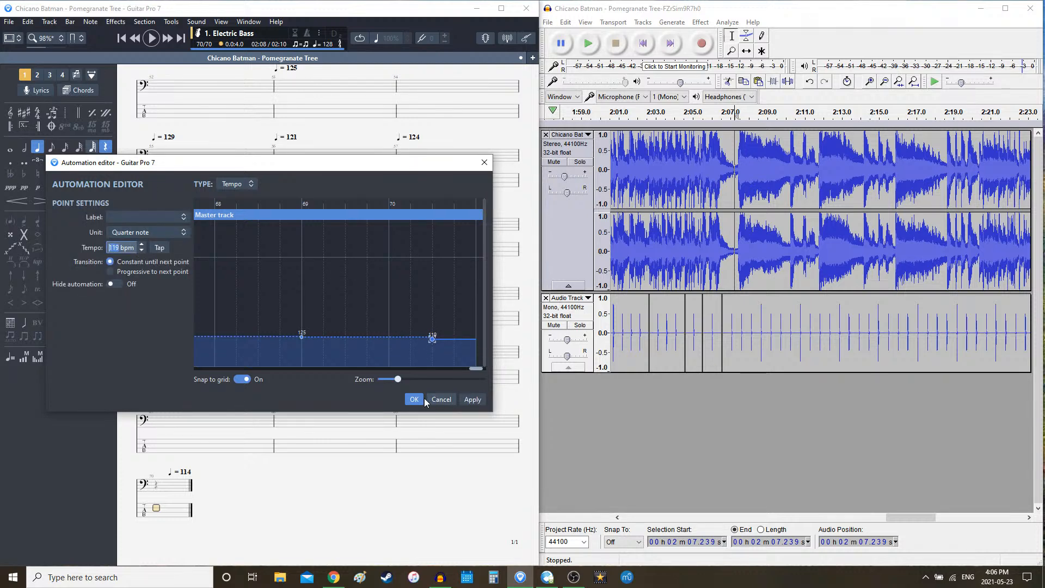
click(423, 400)
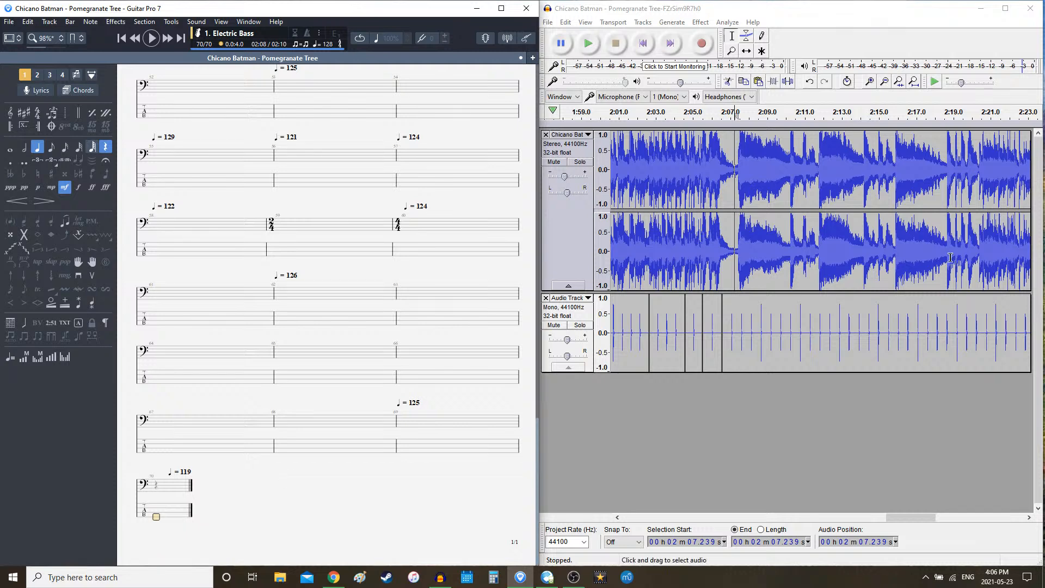
- Switch to Audacity and delete the last two click clips, everything on the click track after 2:05.528
double_click(854, 334)
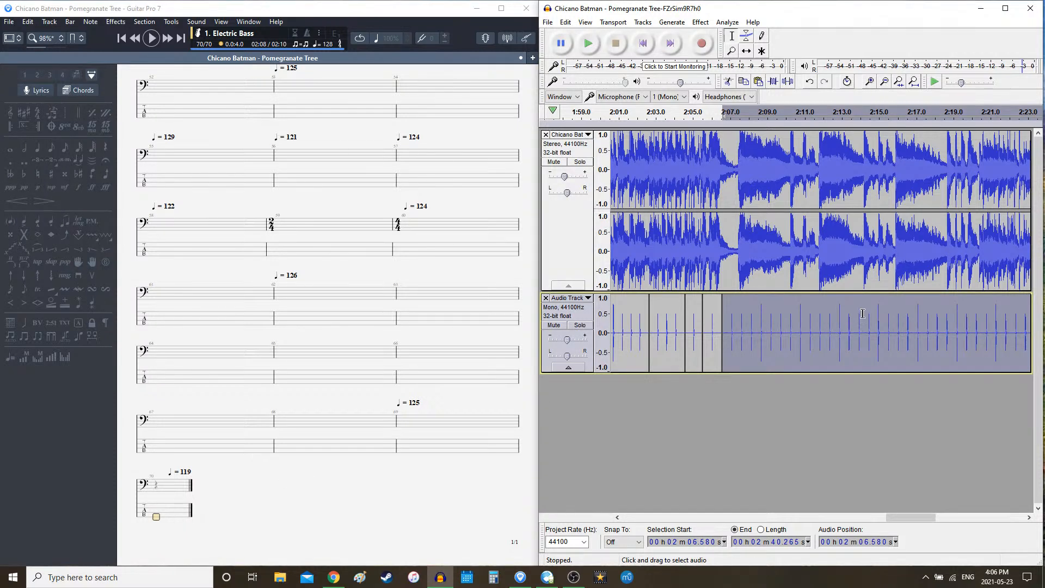
key(Delete)
double_click(712, 325)
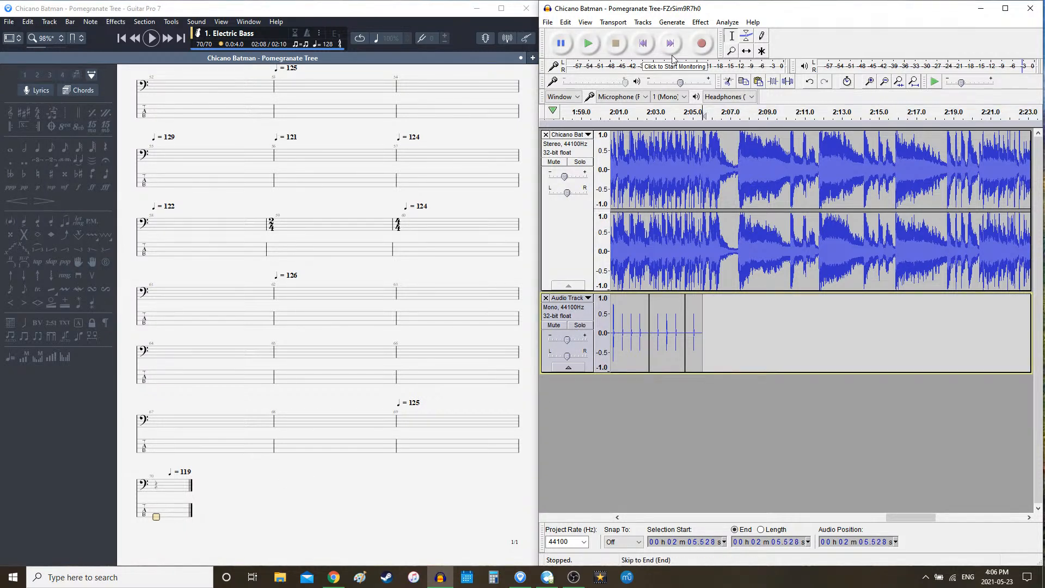
key(Delete)
- Generate a rhythm track at 2:05.528 with 119 bpm, 2 beats per measure and 1 measure
click(672, 22)
click(696, 126)
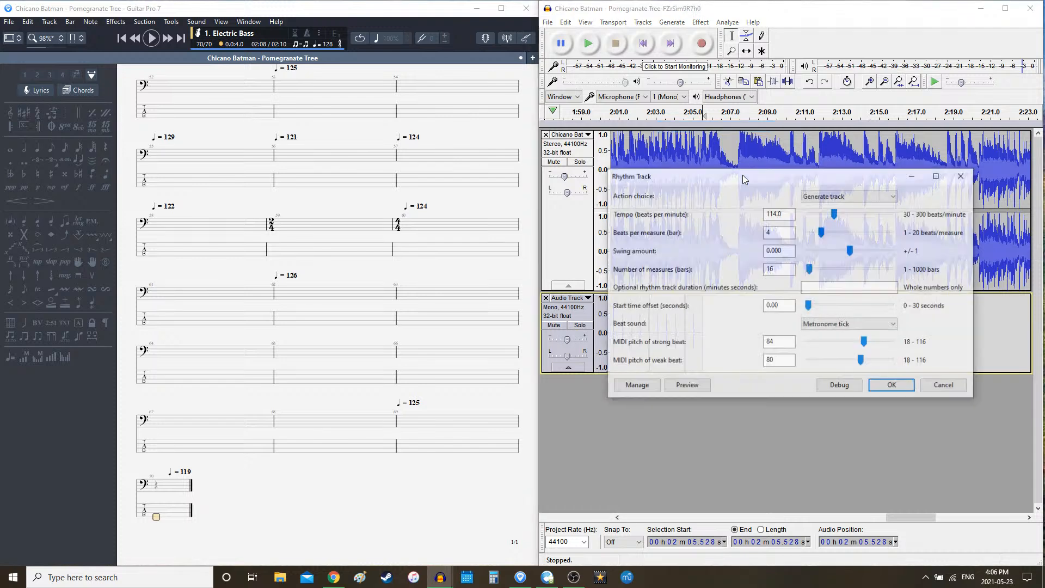
text(9)
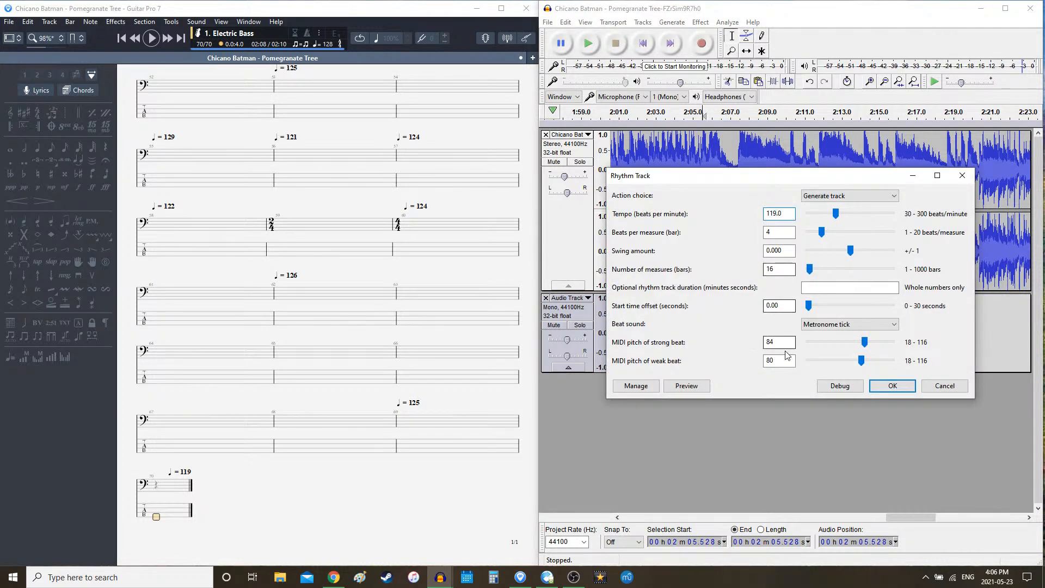
key(Tab)
text(2)
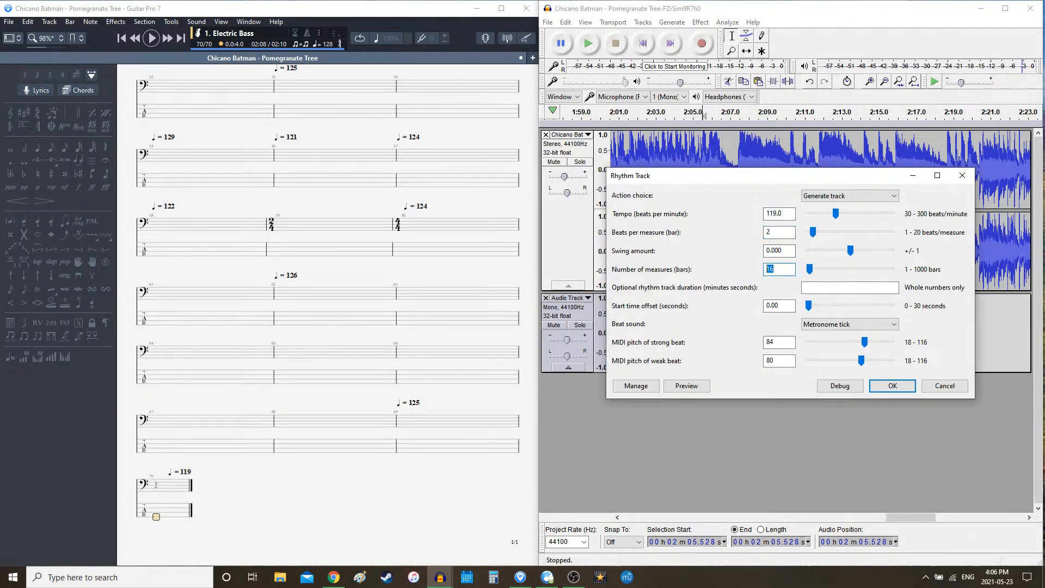
click(888, 385)
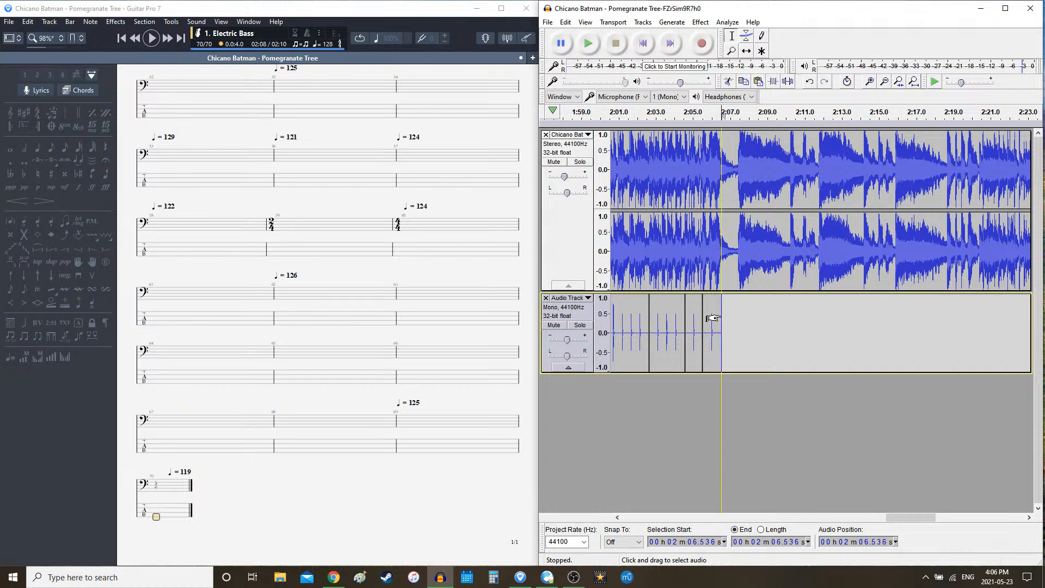
- Generate a rhythm track from the end of the two-beat clip with 119 bpm, 4 beats per measure and 16 measures
click(672, 24)
click(709, 127)
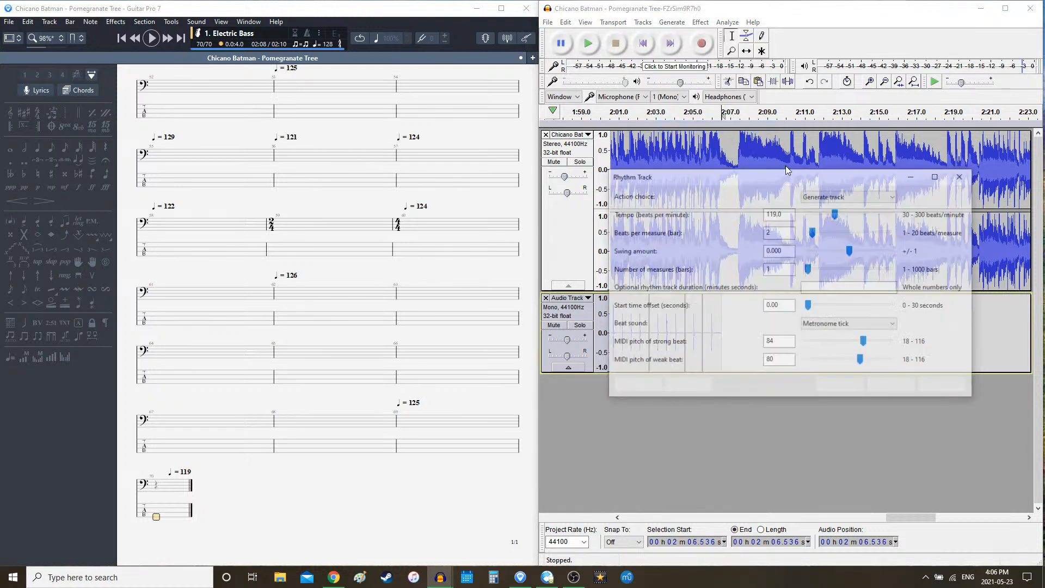
double_click(768, 232)
text(4)
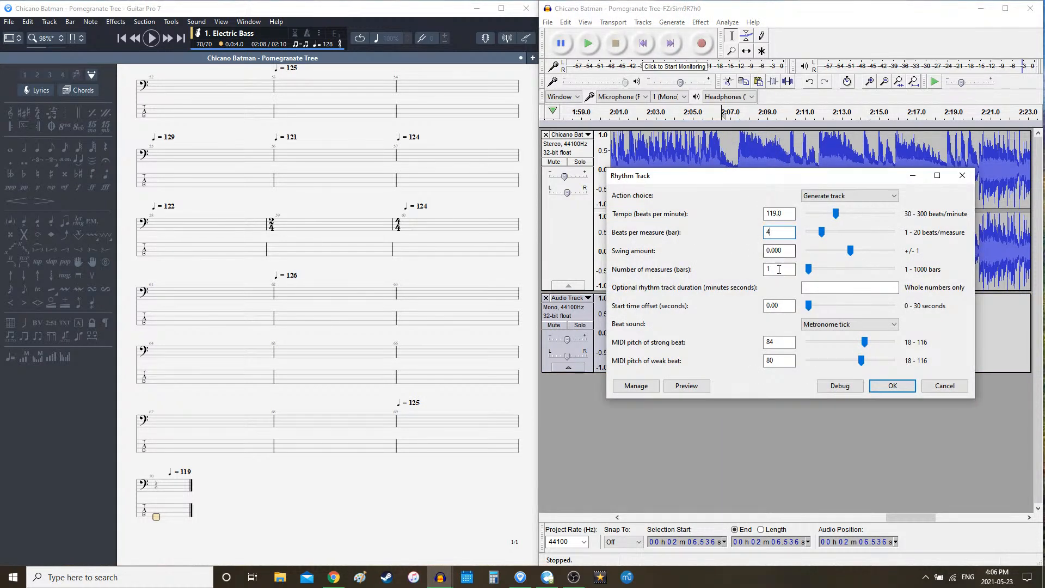
key(Return)
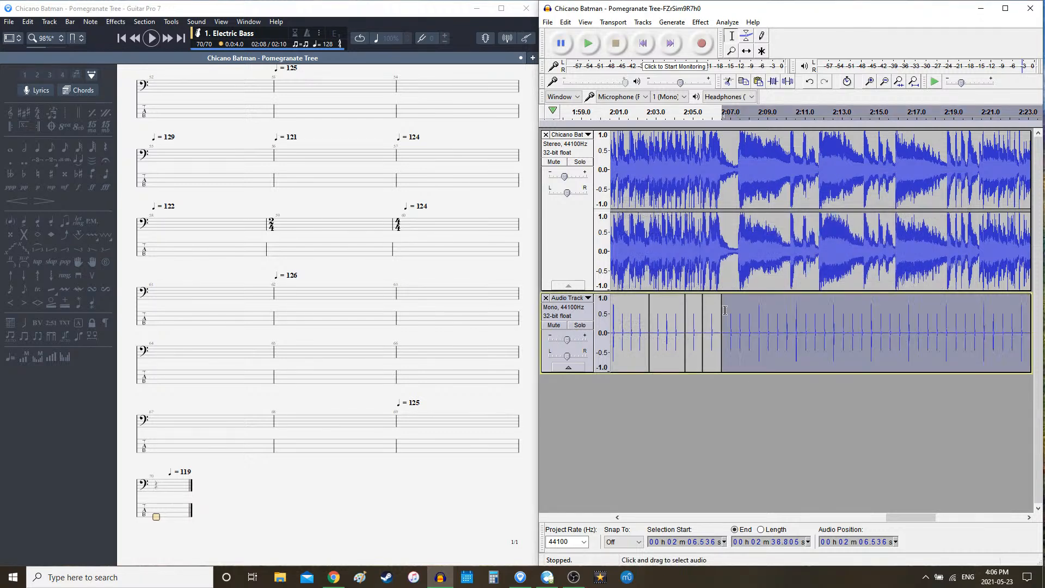
- Play the recording against the new click clips from 2:04.568 and again from 2:05.835 to check the beat alignment
click(686, 235)
key(space)
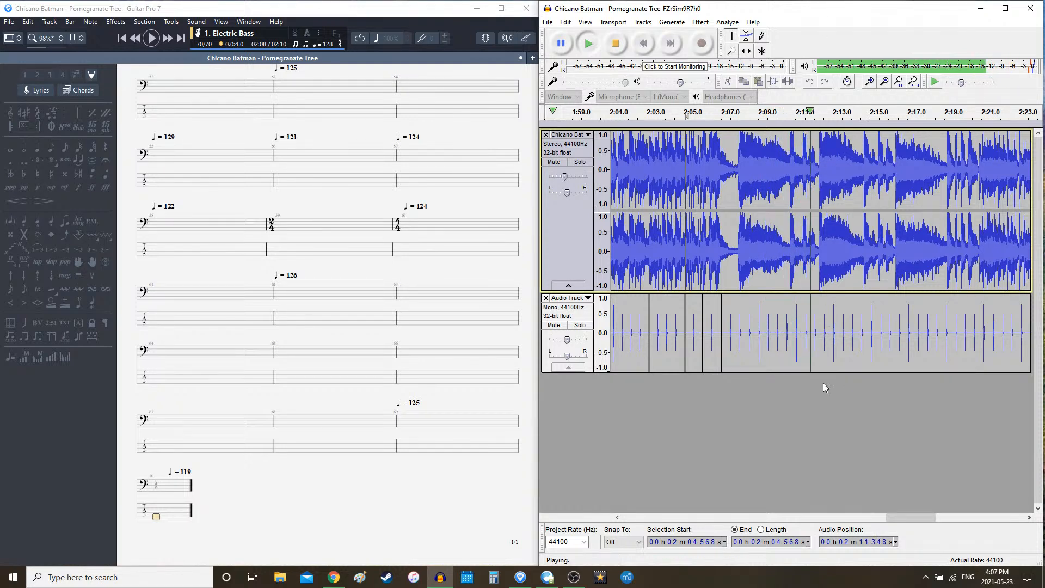
key(space)
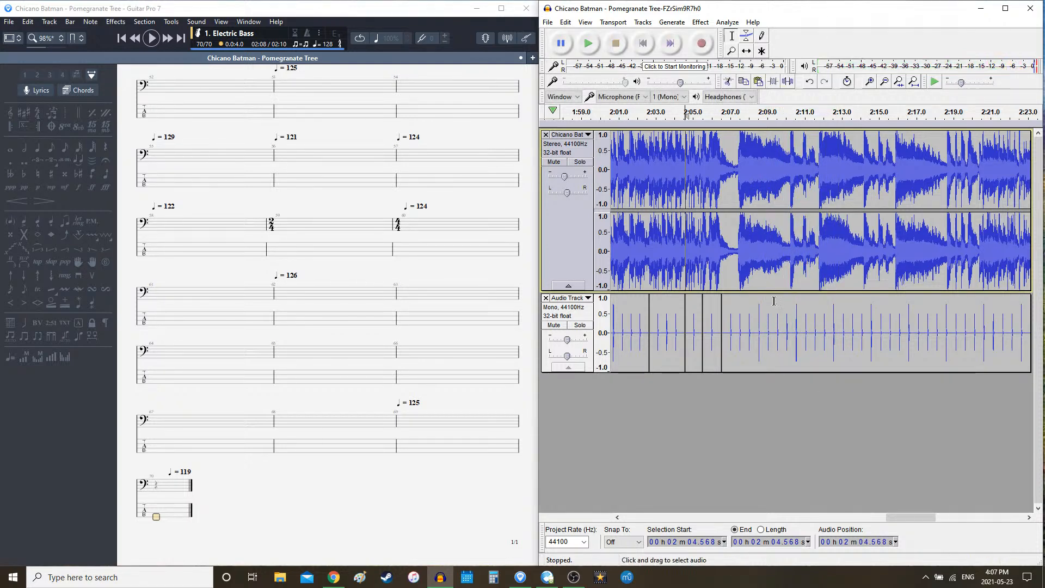
click(743, 278)
key(space)
key(space)
click(709, 271)
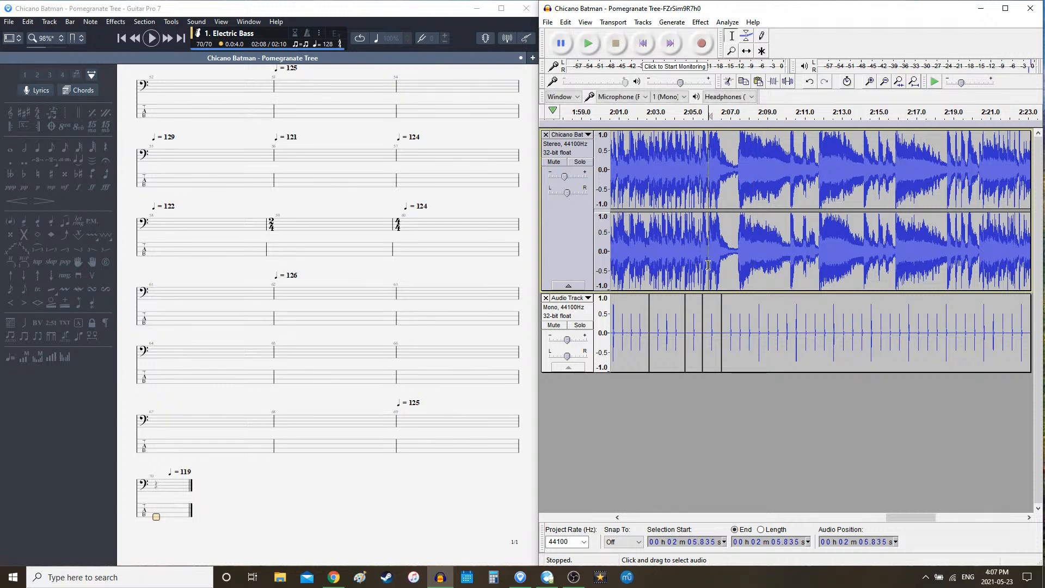
key(space)
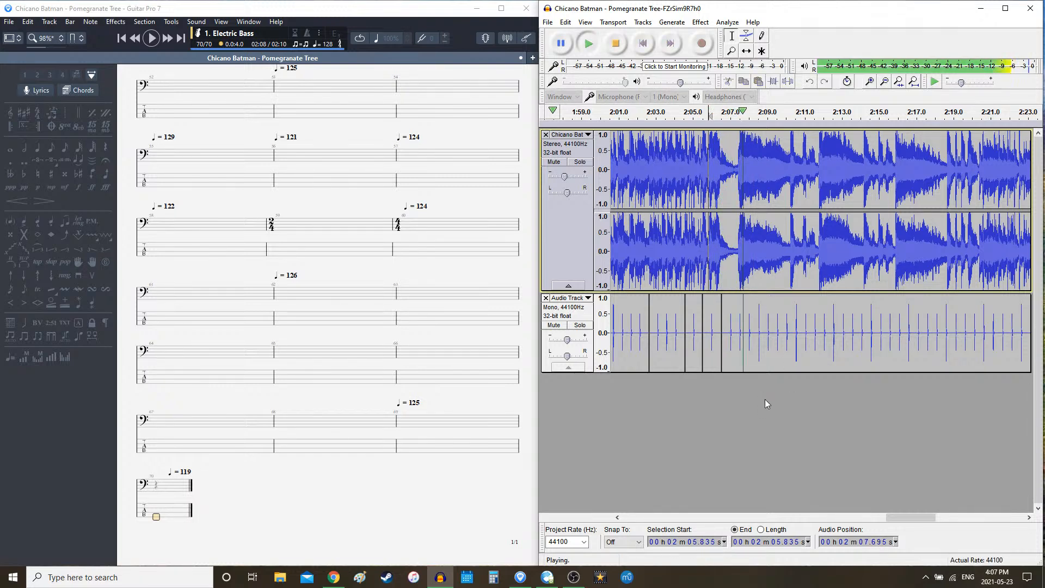
key(space)
- Place the cursor at the loud attack at 2:07.415 and listen to how the following bar begins
click(738, 269)
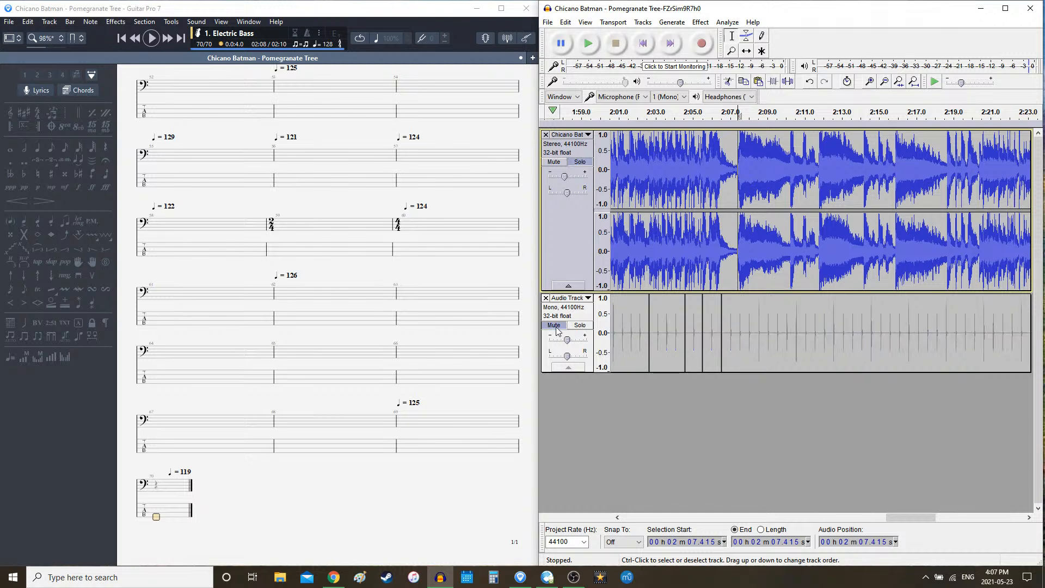
key(space)
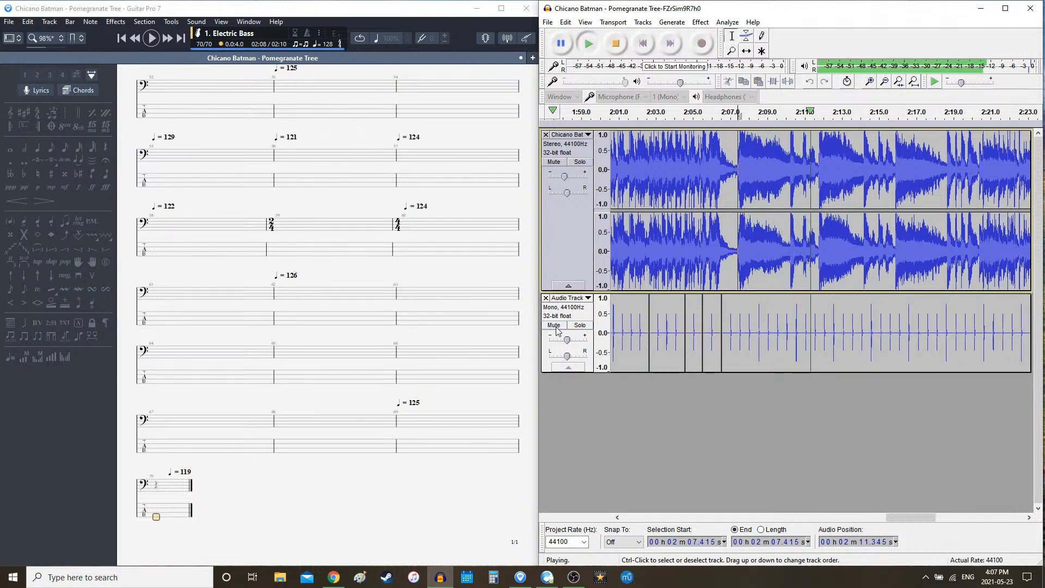
key(space)
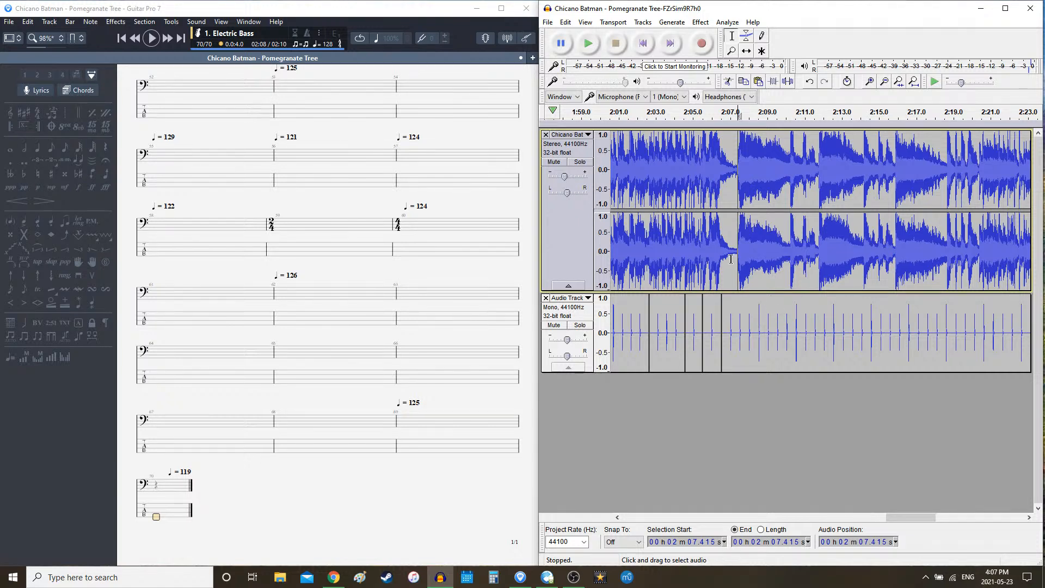
key(space)
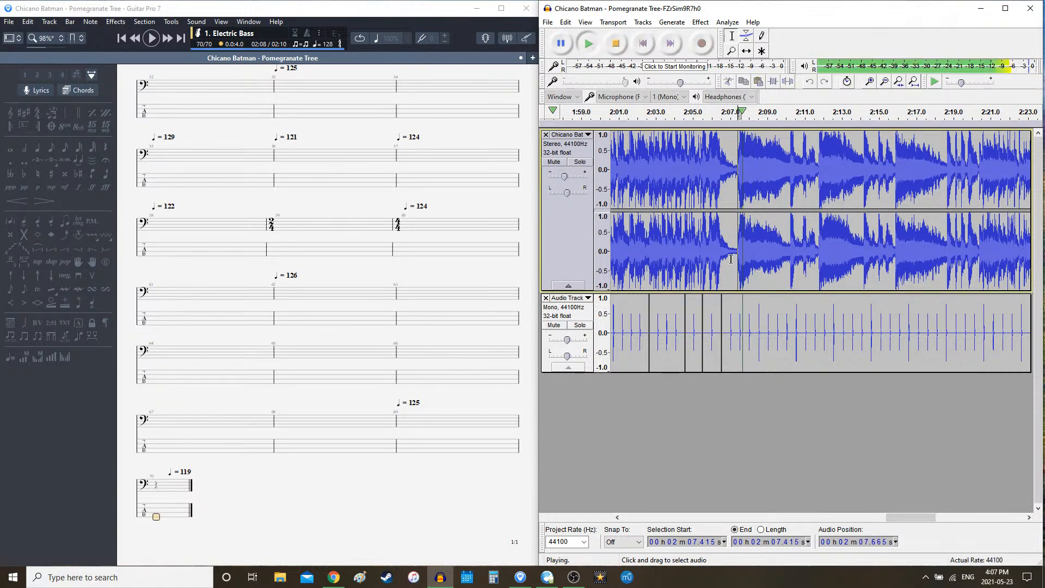
key(space)
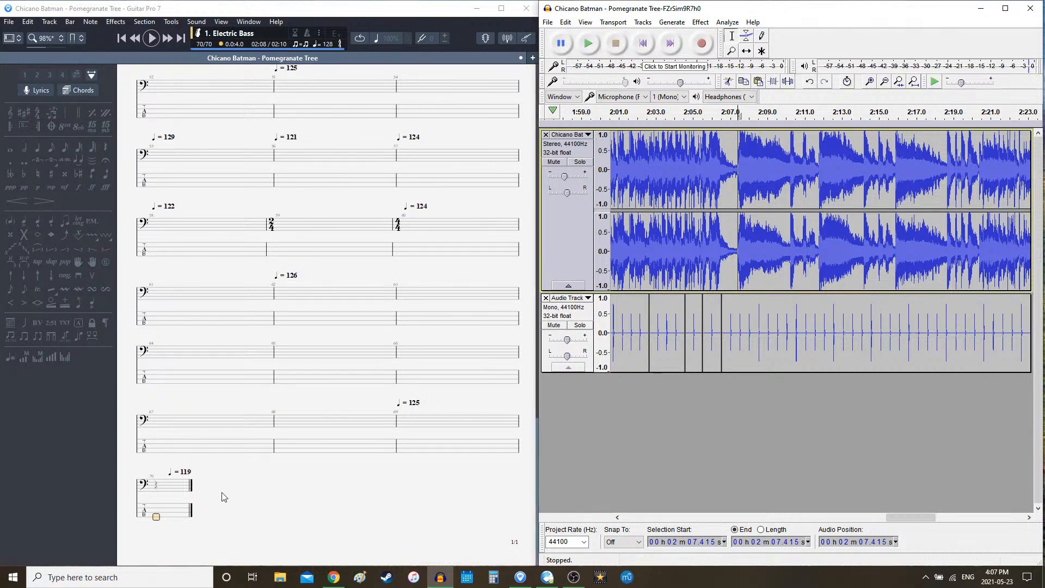
- Switch to Guitar Pro, append bar 71 with a 2/4 time signature and add bar 72 after it
click(155, 514)
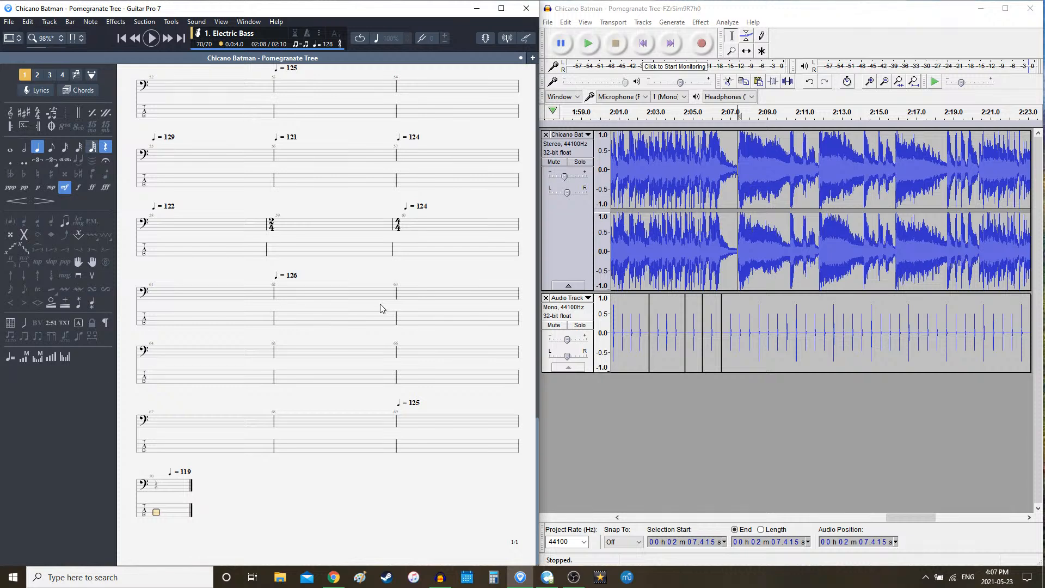
key(Right)
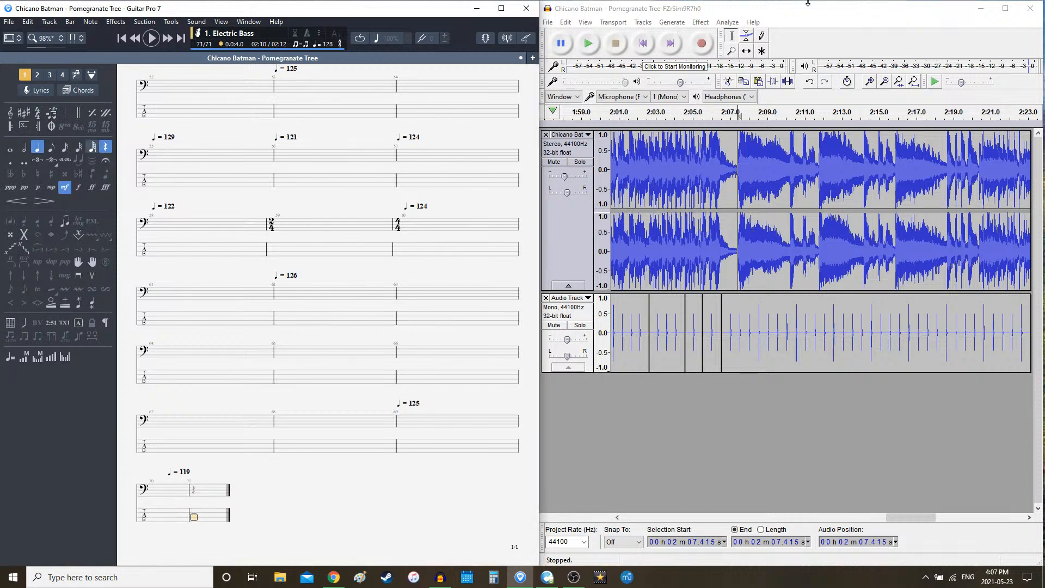
key(ctrl+t)
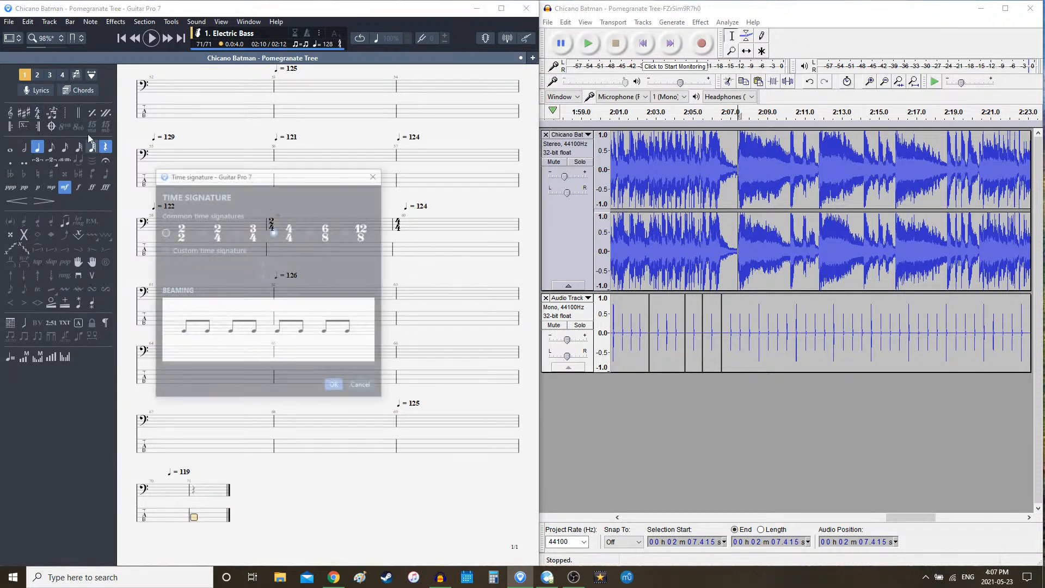
click(200, 232)
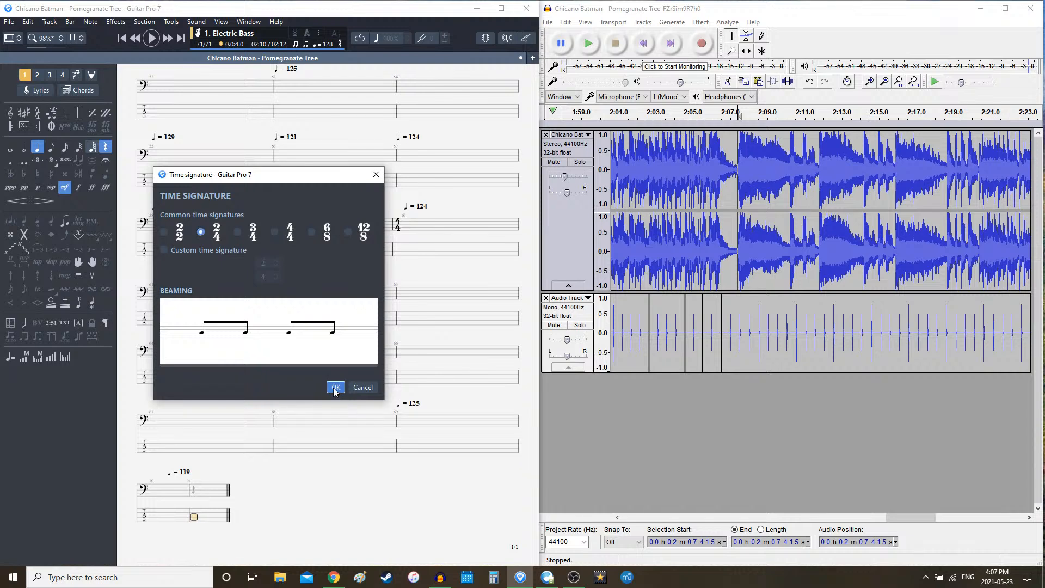
click(335, 387)
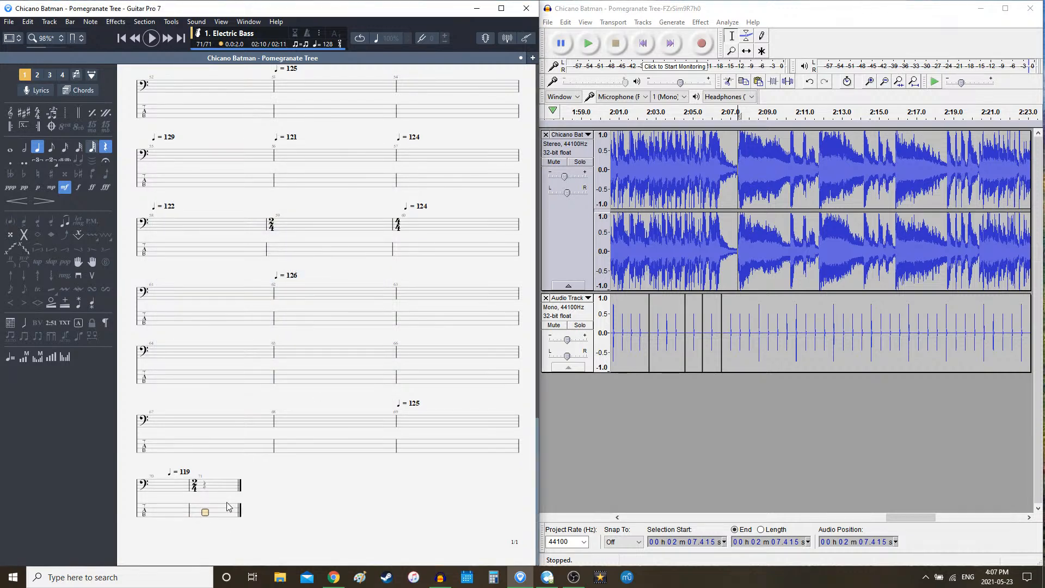
key(Right)
click(36, 113)
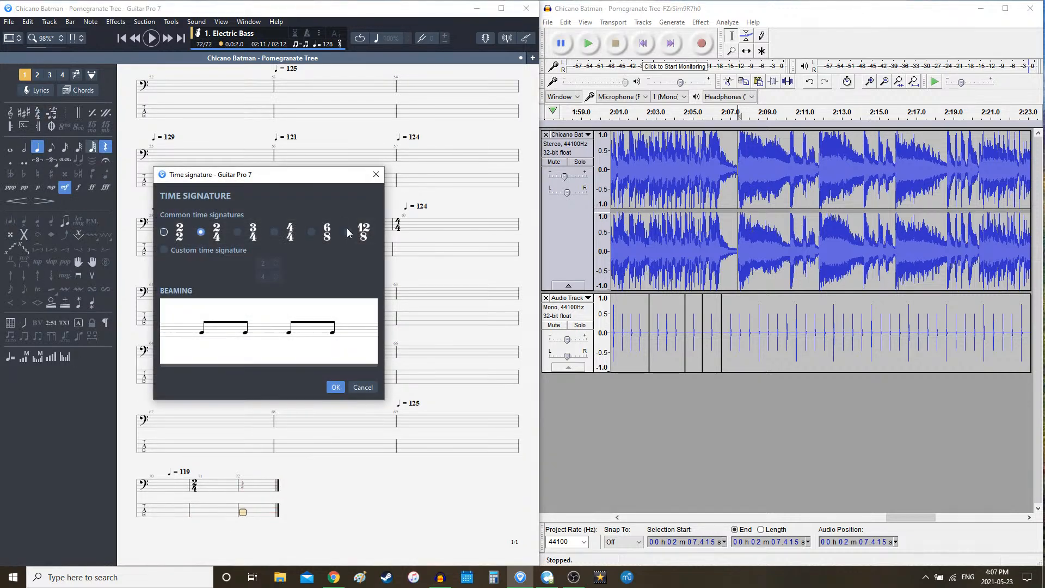
click(331, 389)
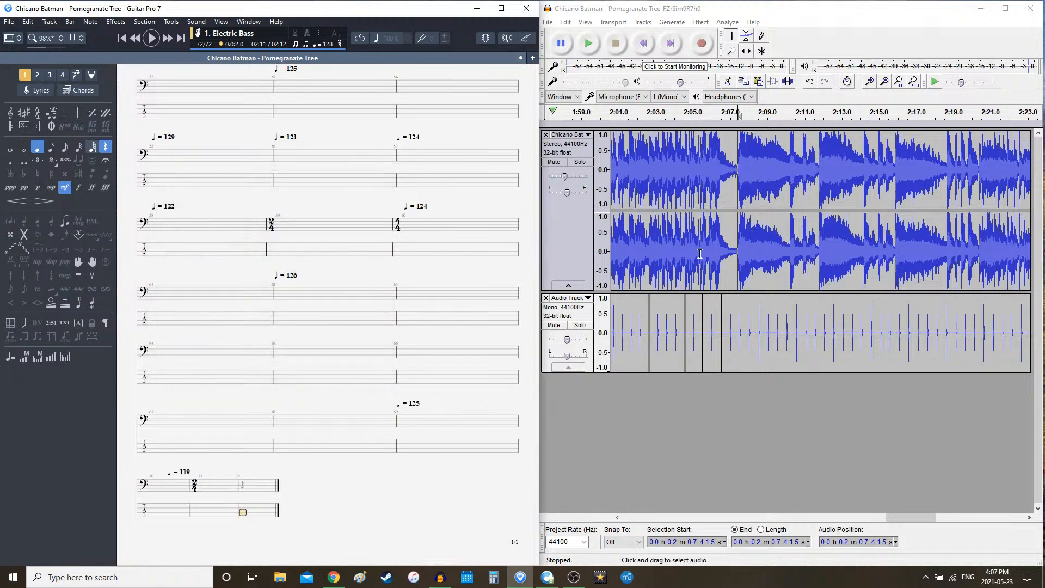
- Switch to Audacity and replay the passage from 2:07.415 to compare the beats with the click track
click(782, 11)
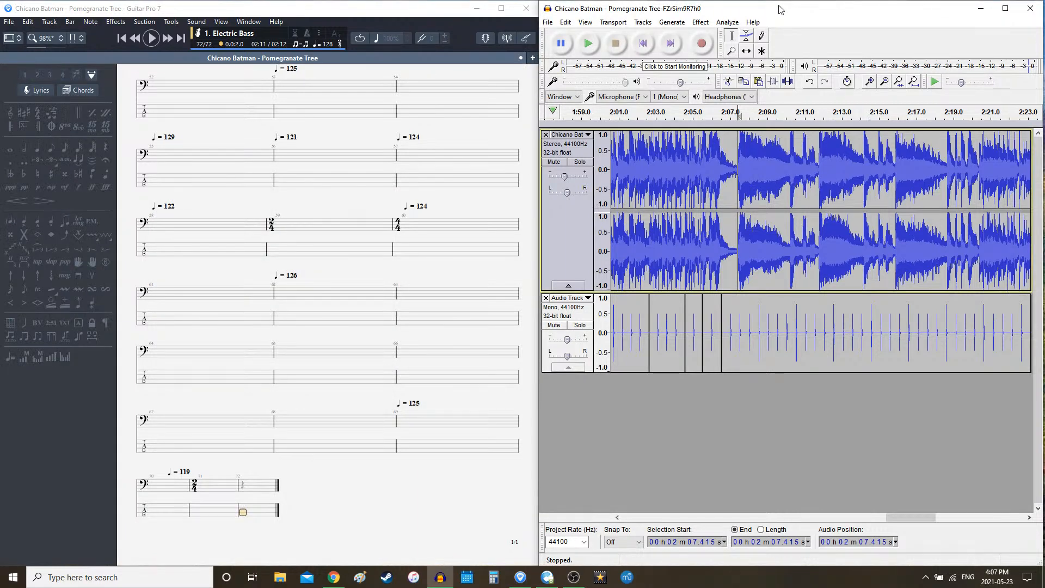
key(space)
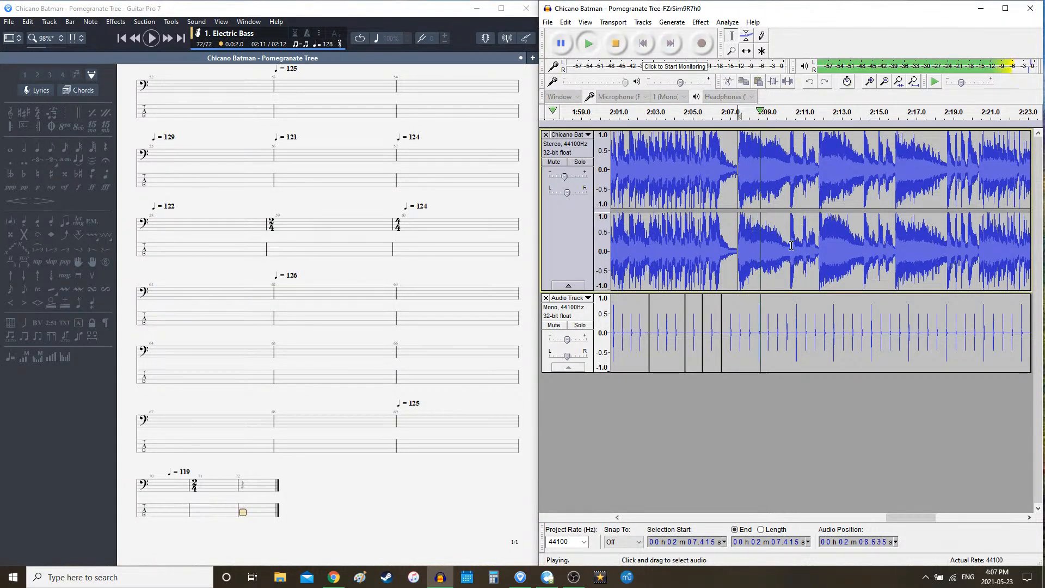
key(space)
key(space)
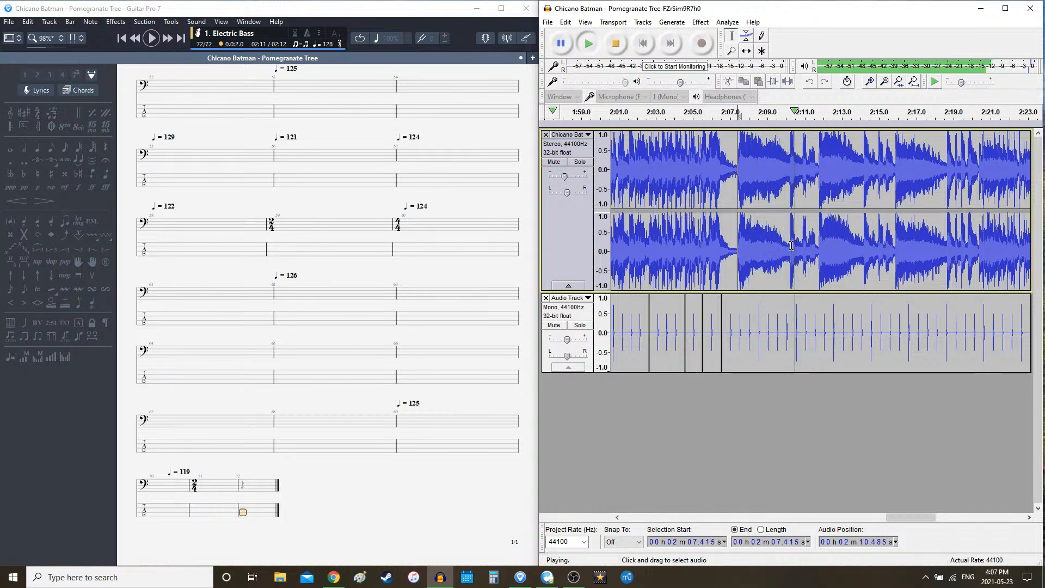
key(space)
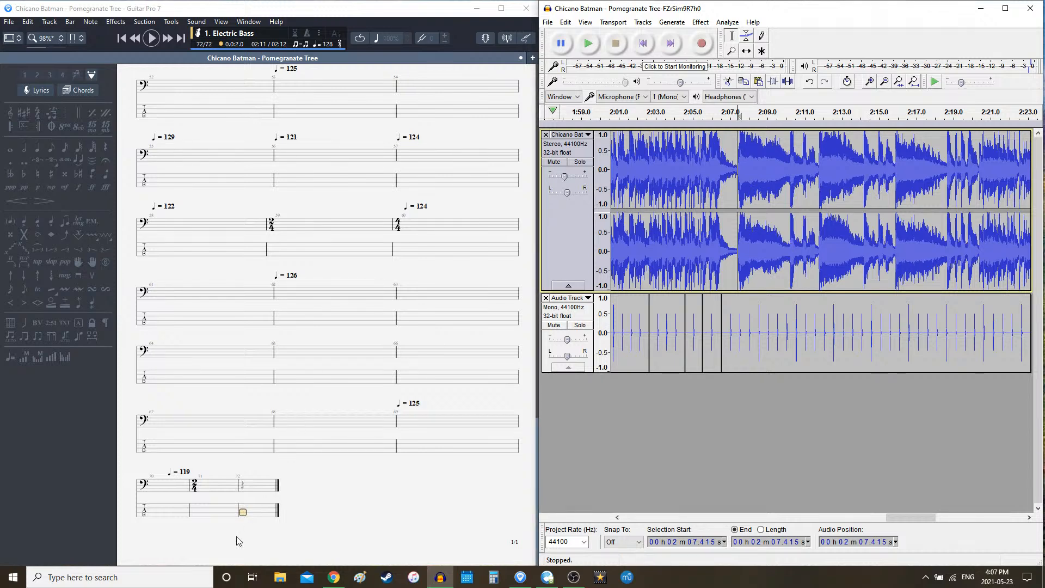
- In Audacity, replace the last click clip at 2:06.536 with a rhythm track of 119 bpm, 2 beats per measure and 1 measure
click(259, 518)
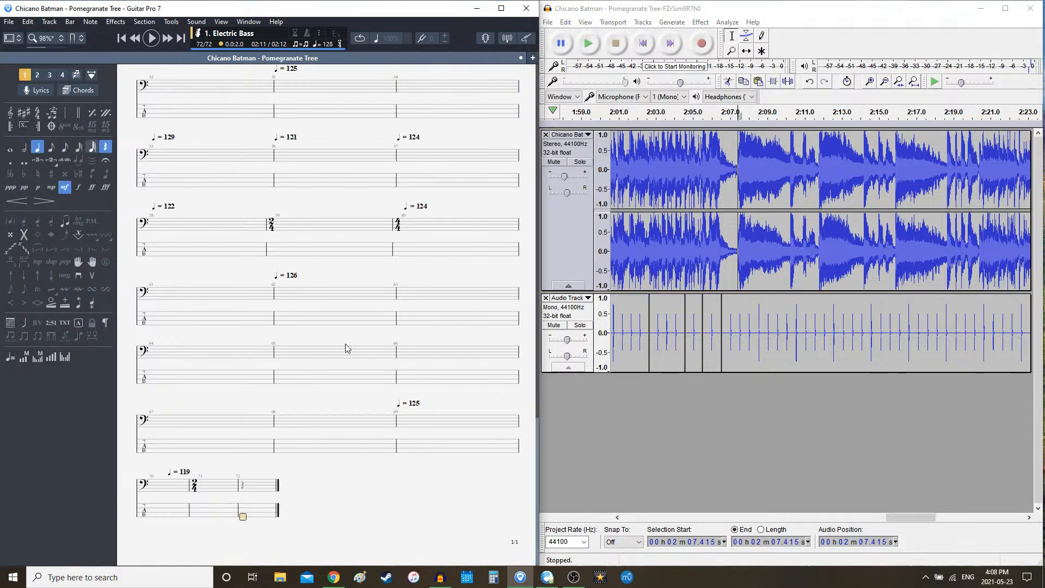
double_click(818, 333)
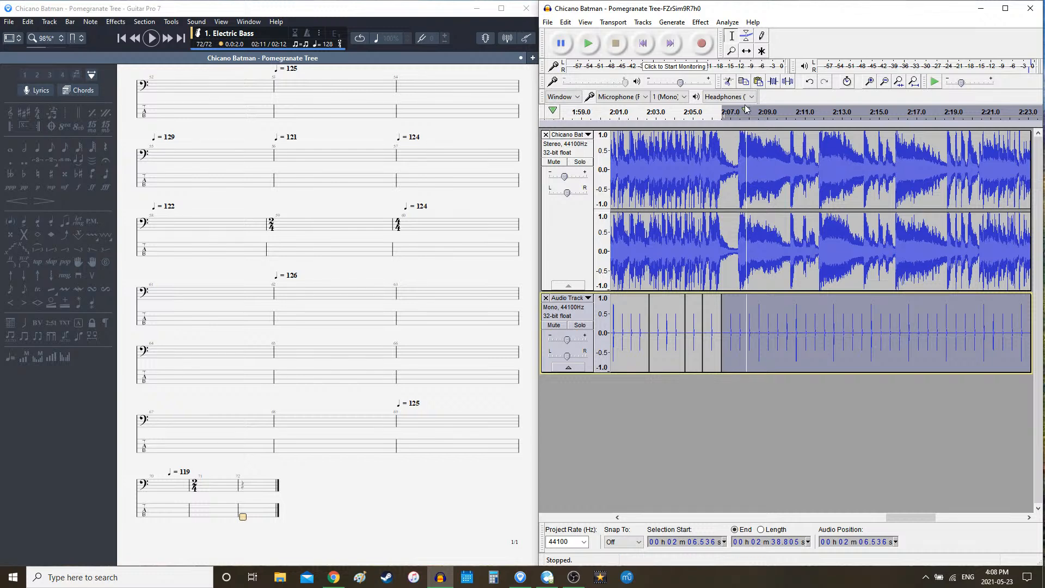
key(Delete)
click(672, 21)
click(697, 125)
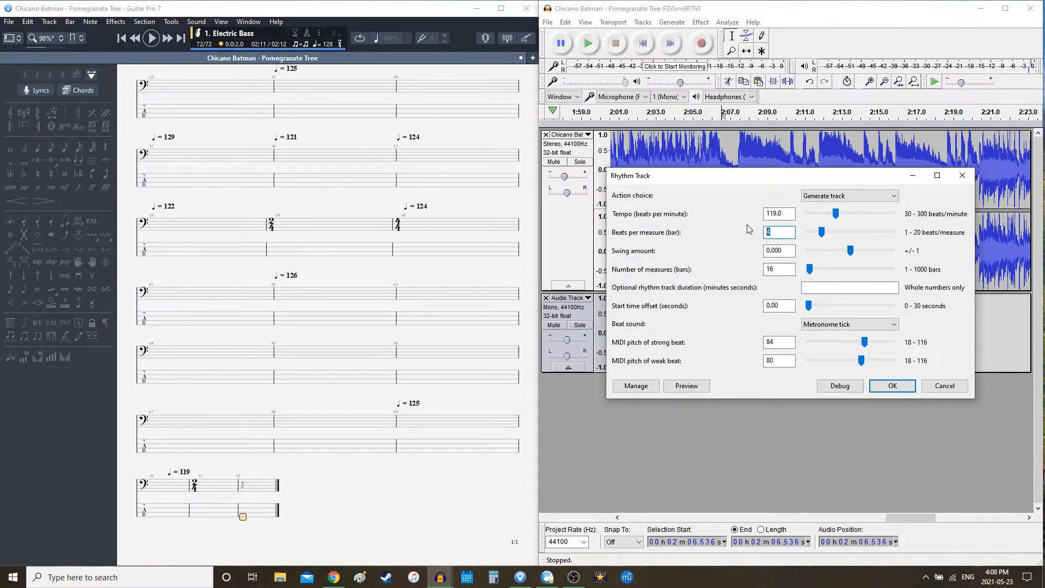
key(Return)
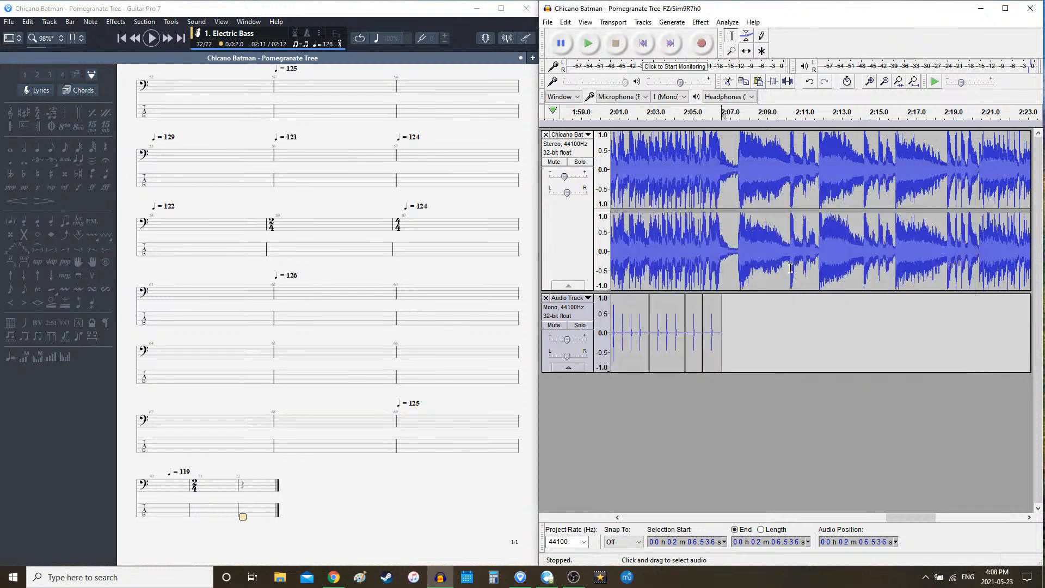
- Generate a rhythm track from the click track's end at 2:07.545 with 104 bpm, 4 beats per measure and 16 measures
click(744, 316)
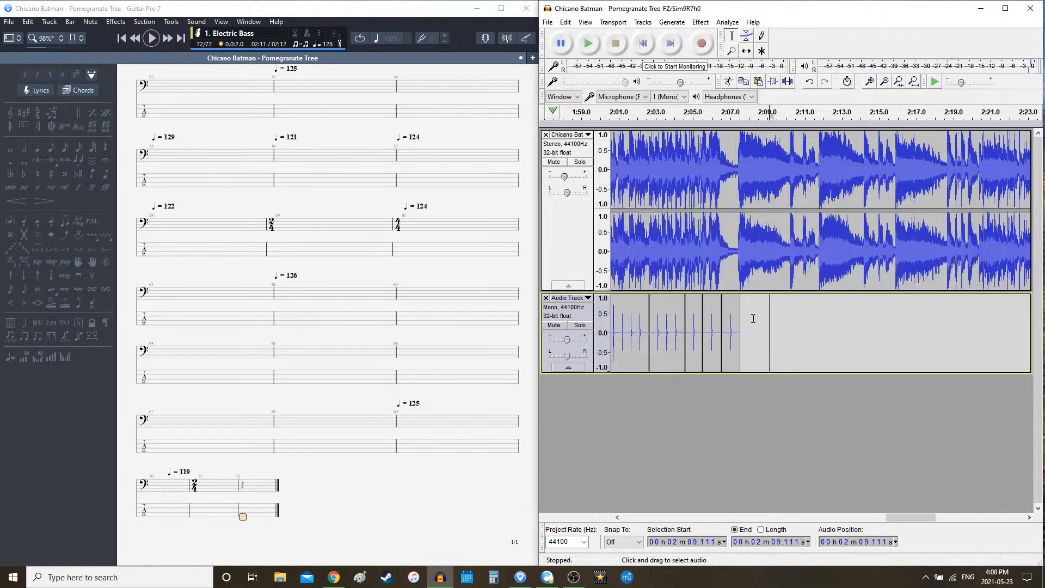
click(664, 24)
click(697, 126)
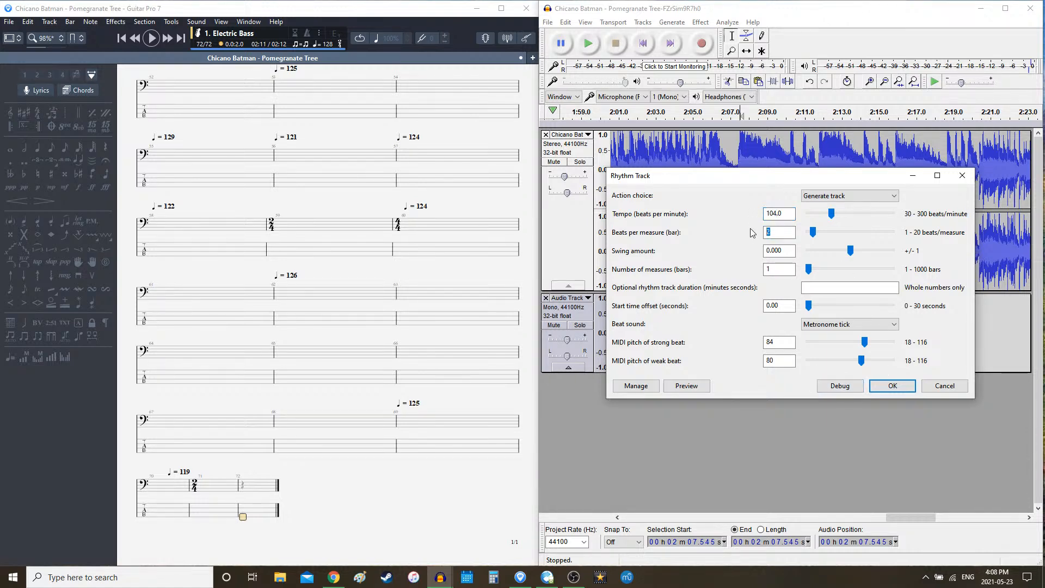
click(891, 385)
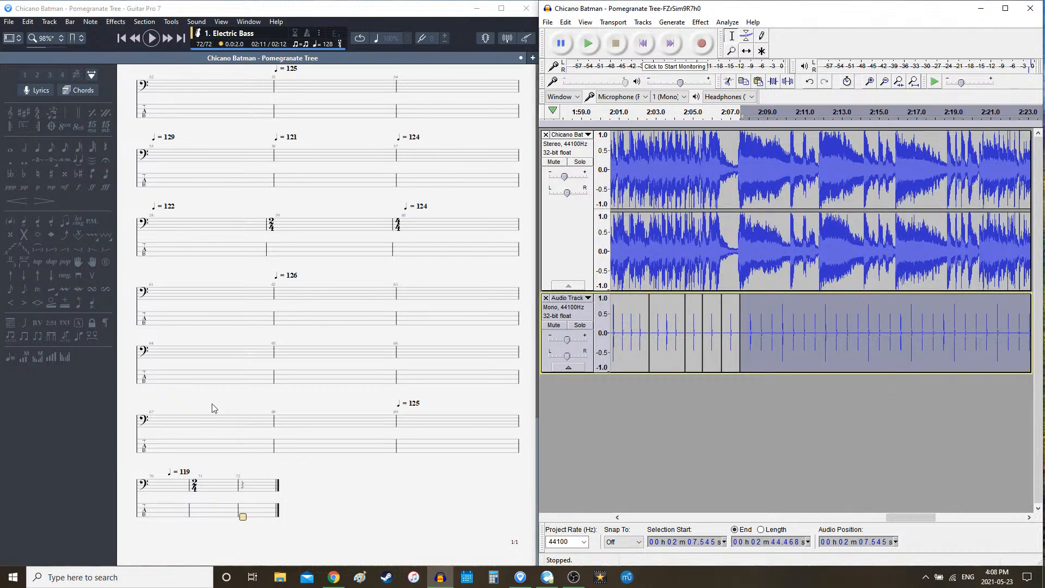
- Switch to Guitar Pro and add a constant tempo point of 104 bpm at the start of bar 72
click(326, 44)
click(326, 44)
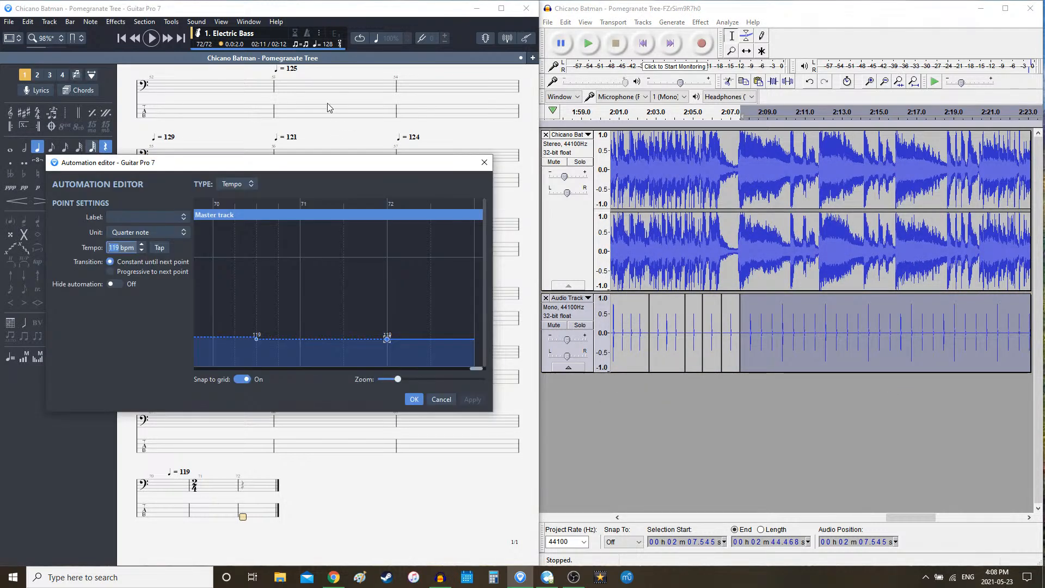
text(104)
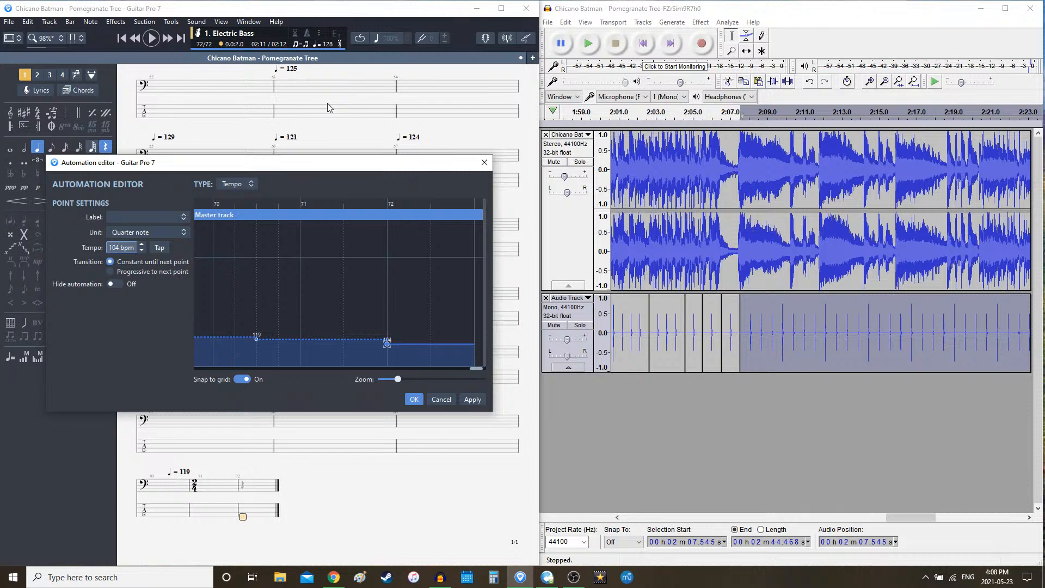
key(Return)
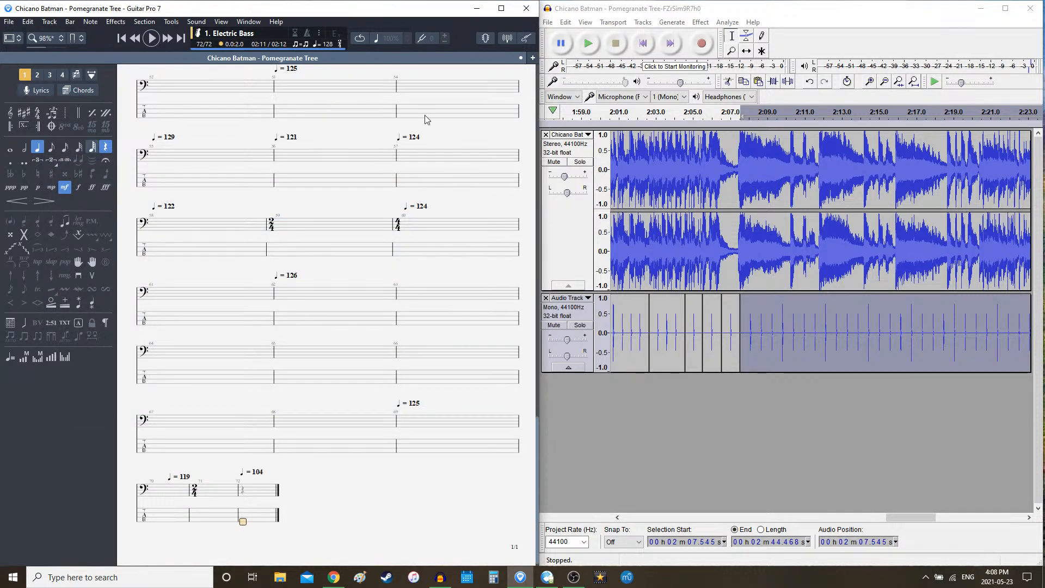
- Switch to Audacity and play the 104 bpm clicks with the recording from 2:07.545 to check their alignment
click(649, 4)
key(space)
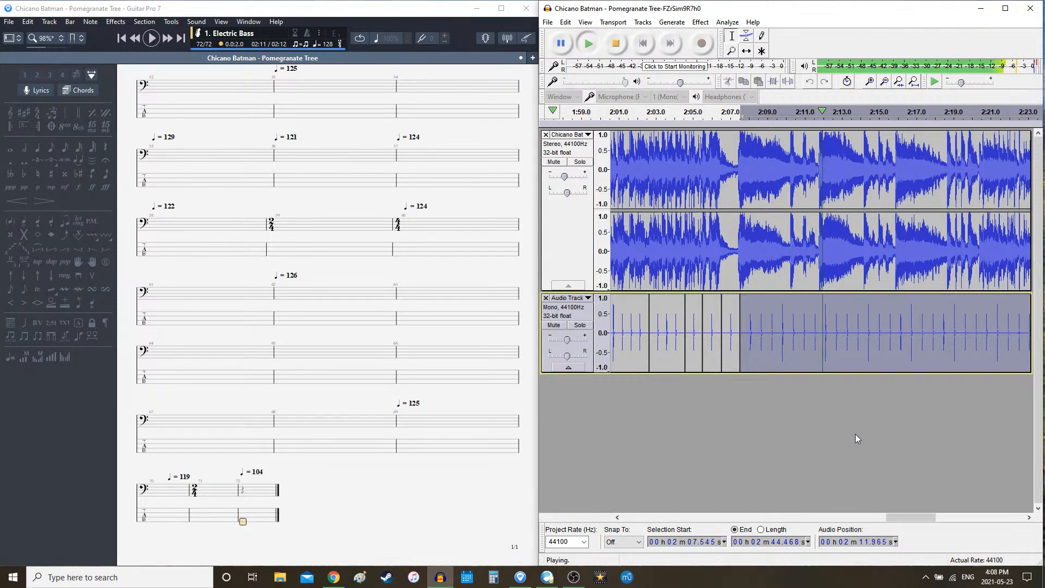
key(space)
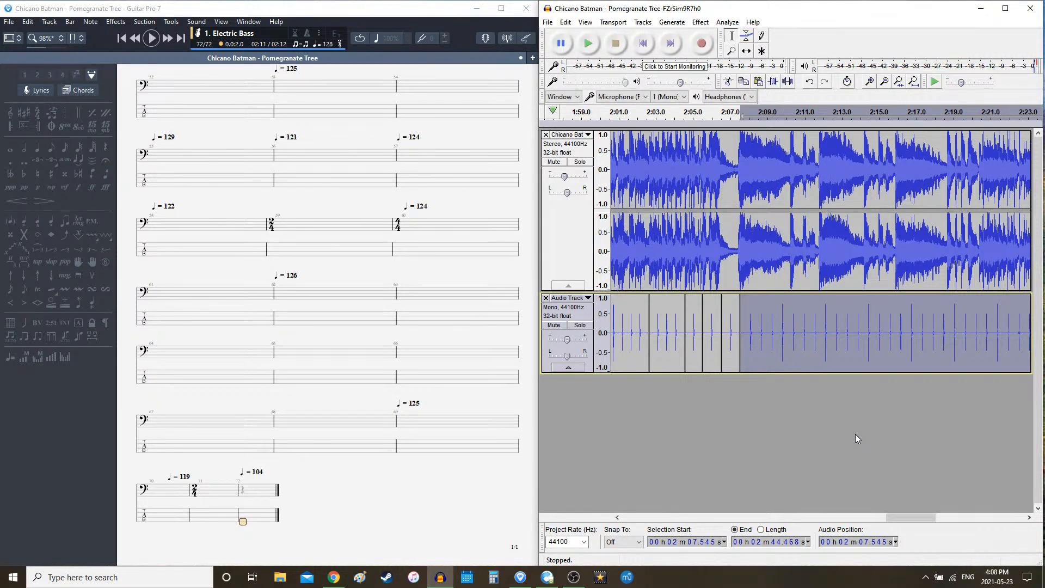
- Switch to Guitar Pro and set the tempo point at the start of bar 72 to 108 bpm
scroll(355, 361, down, 1)
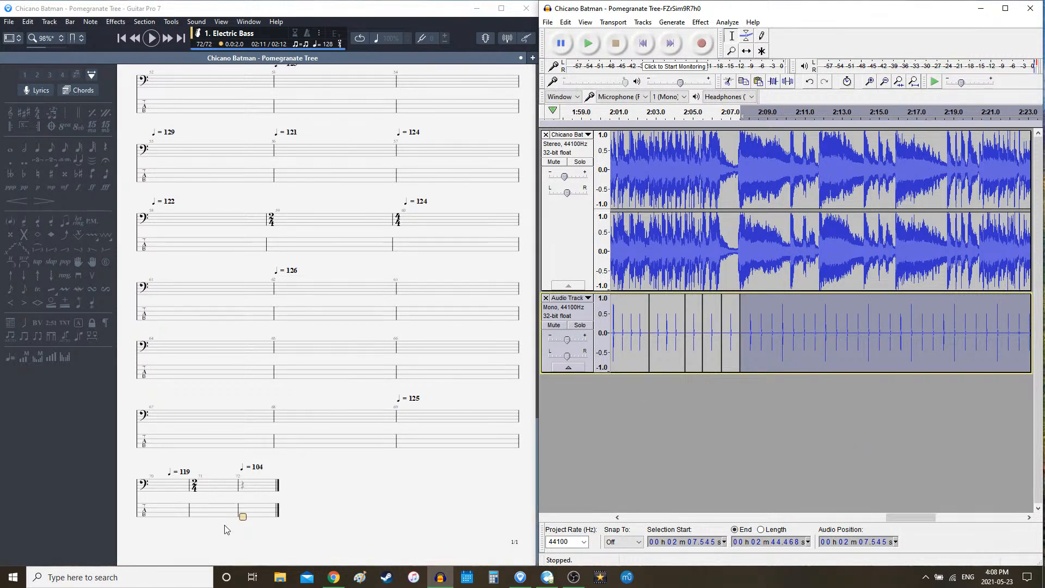
click(338, 44)
text(108 bpm)
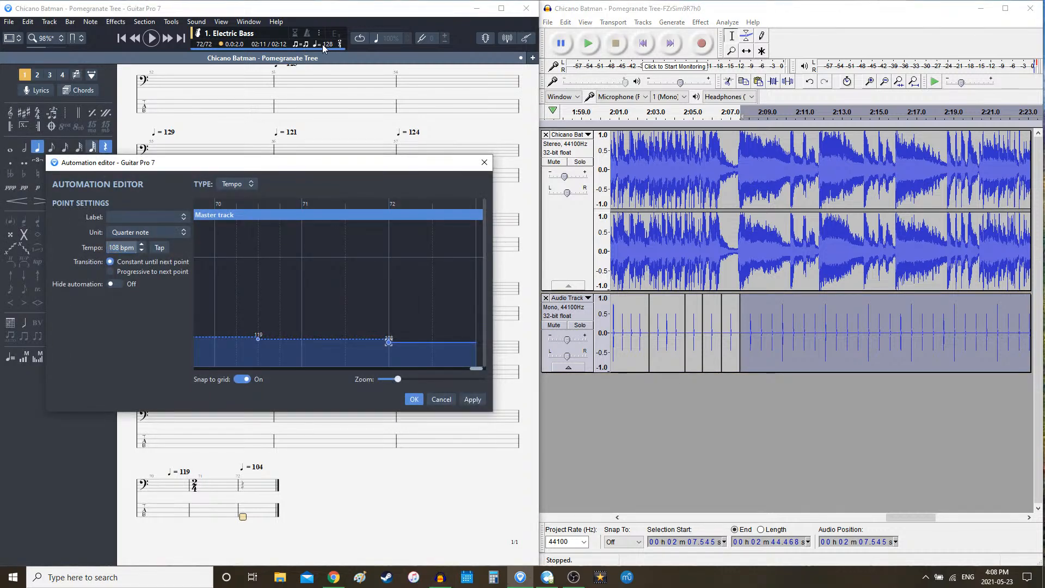
key(Return)
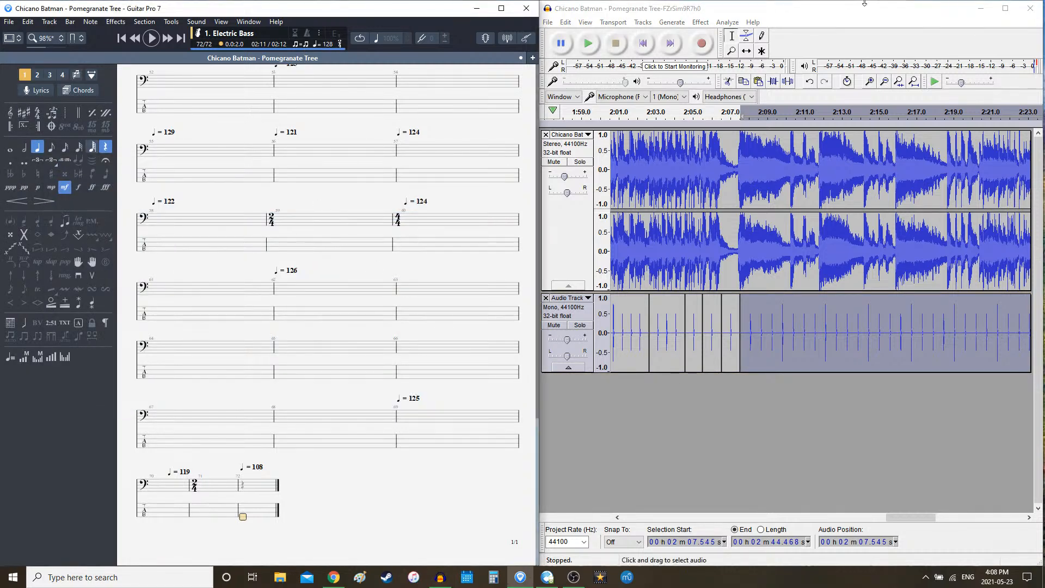
- Switch to Audacity, replace the clicks after 2:07.545 with a 108 bpm rhythm track of 16 four-beat measures, and audition it with the recording
click(836, 11)
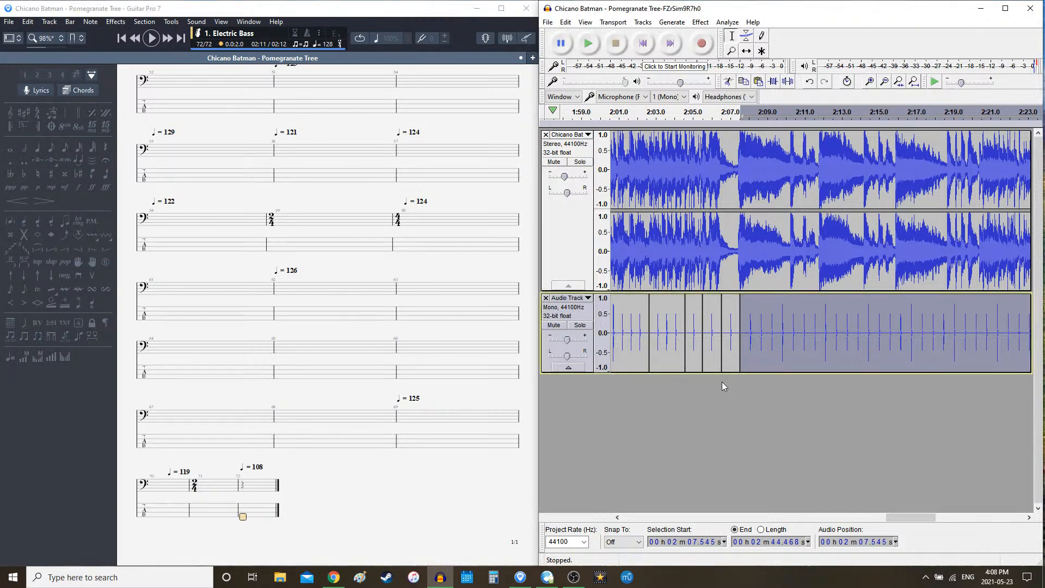
click(672, 22)
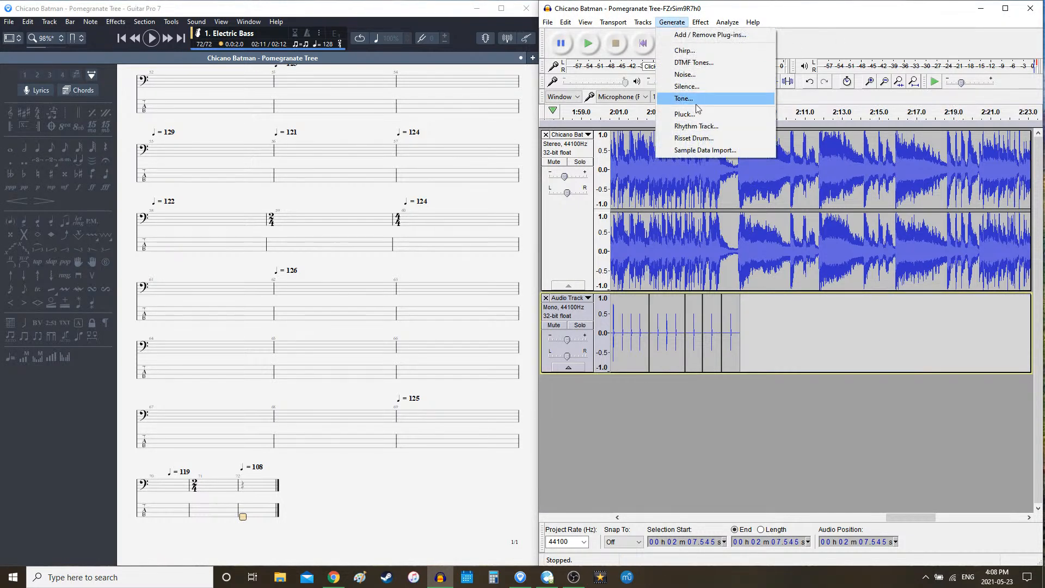
click(692, 128)
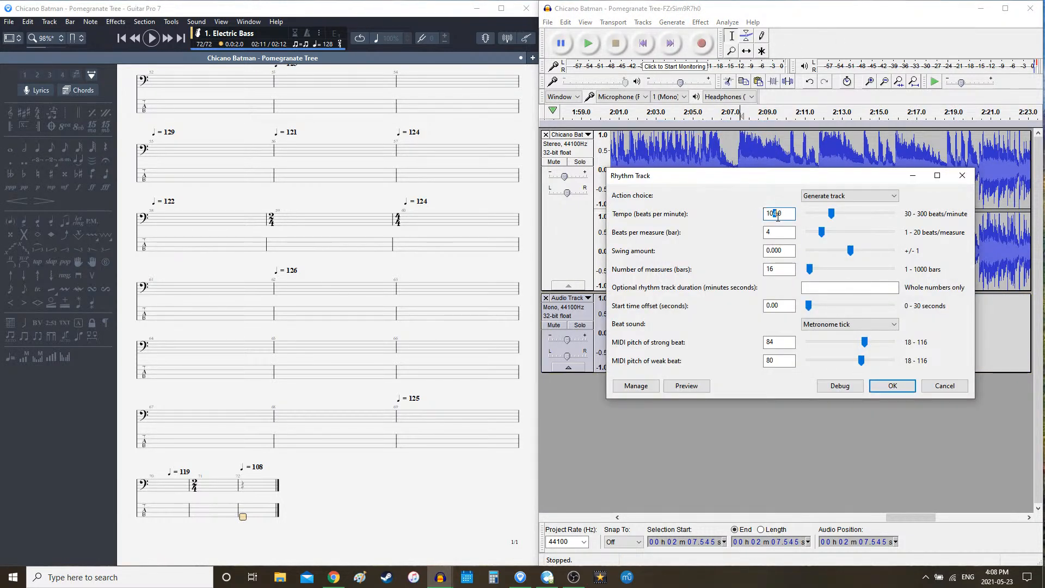
key(Return)
key(space)
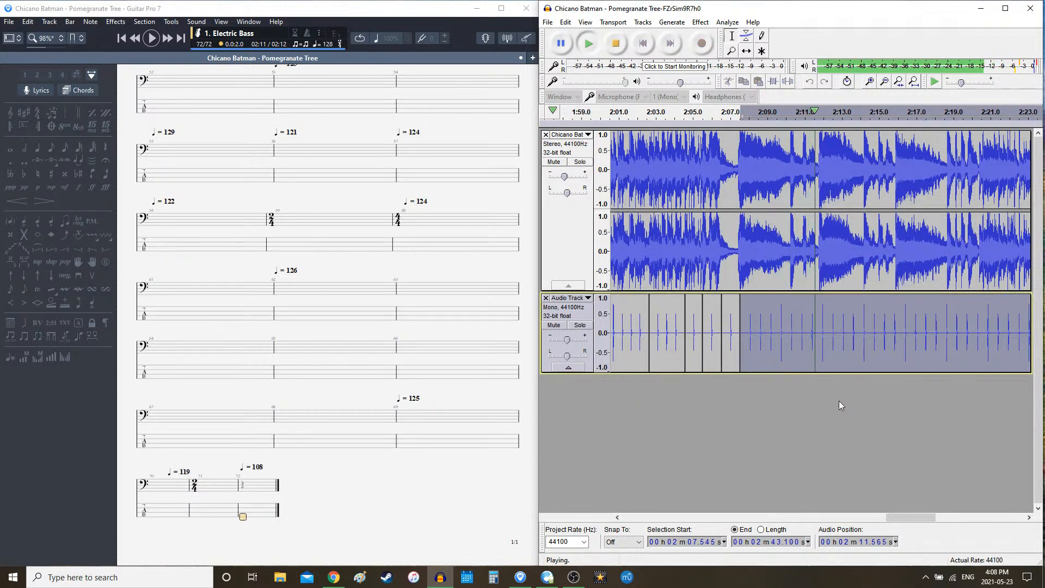
key(space)
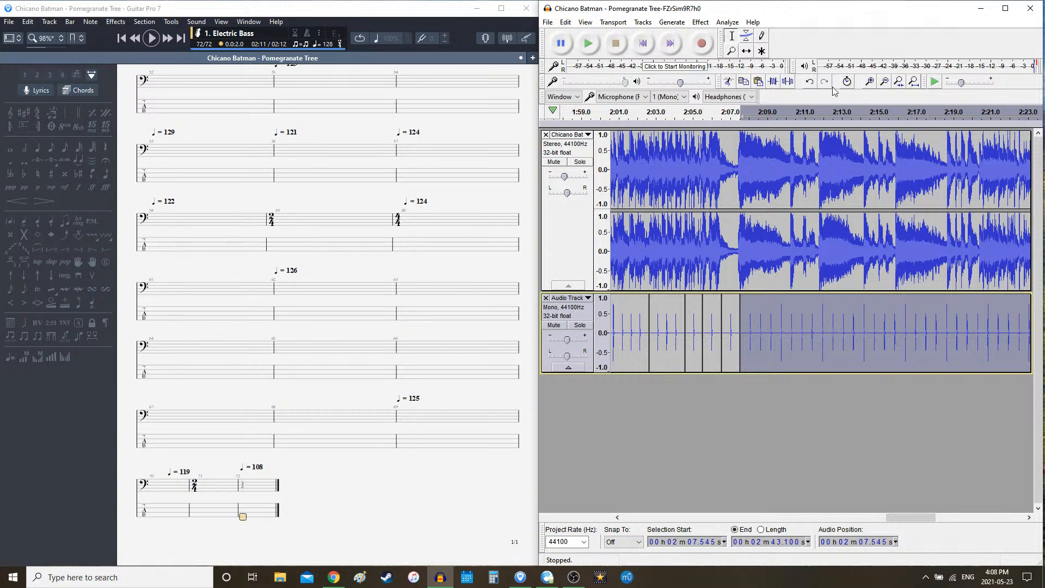
- Replace the clicks after 2:07.545 with a 113 bpm rhythm track of 16 four-beat measures and play it with the recording
key(Delete)
click(673, 26)
click(697, 128)
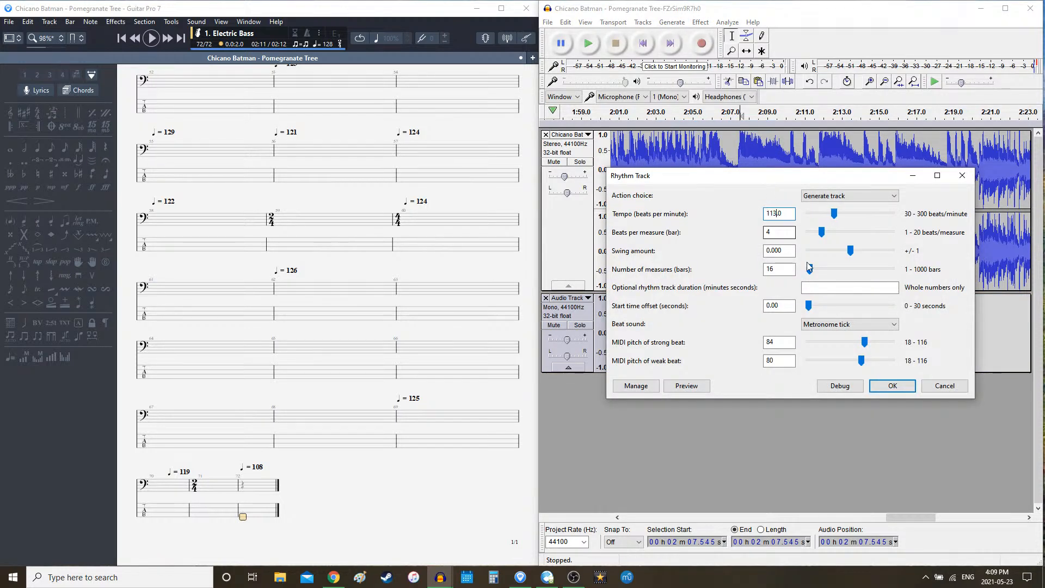
click(893, 386)
key(space)
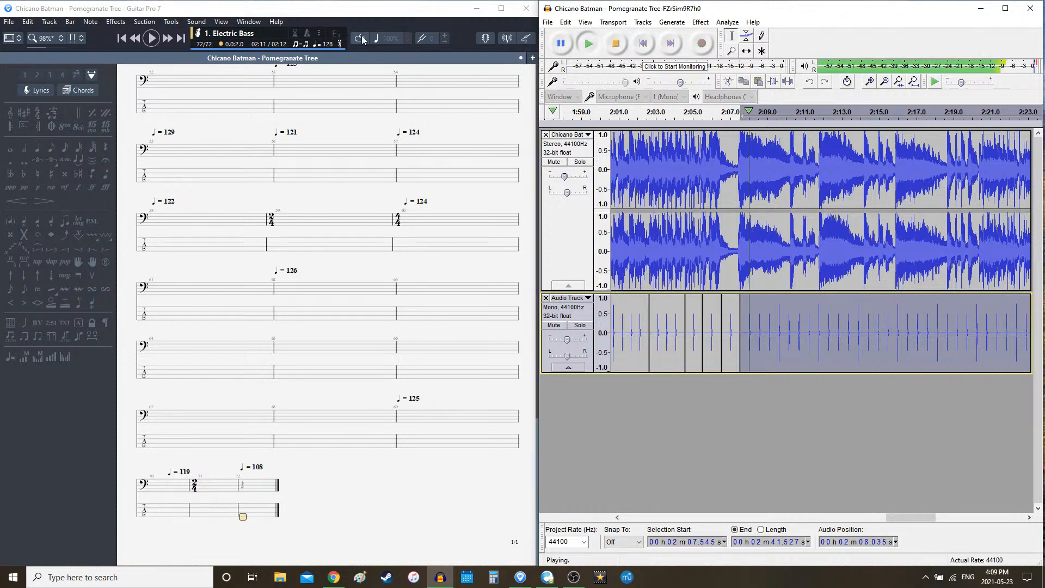
- Switch to Guitar Pro and set the tempo point at the start of bar 72 to 113 bpm
click(327, 45)
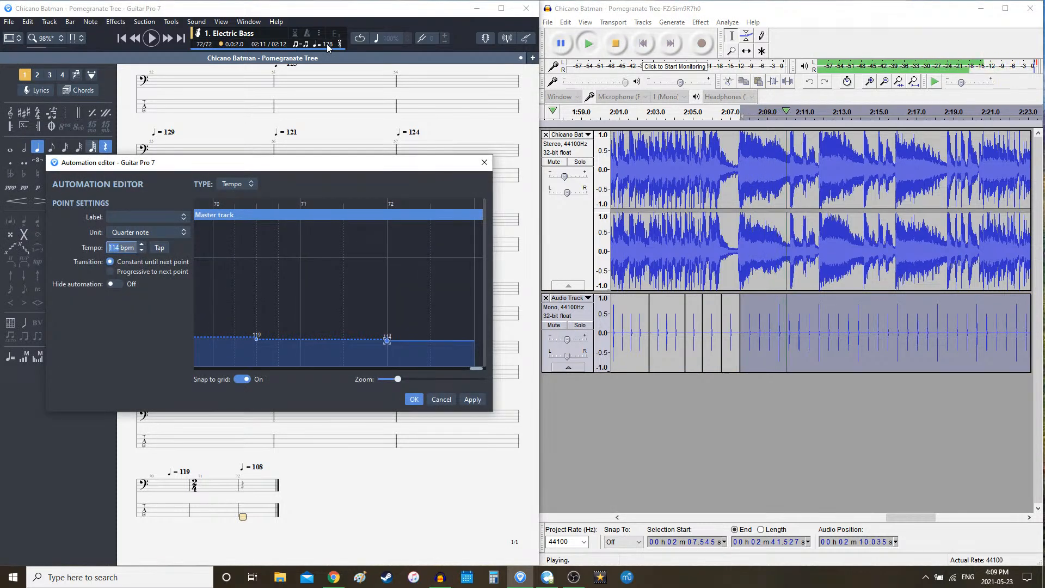
text(113)
key(Return)
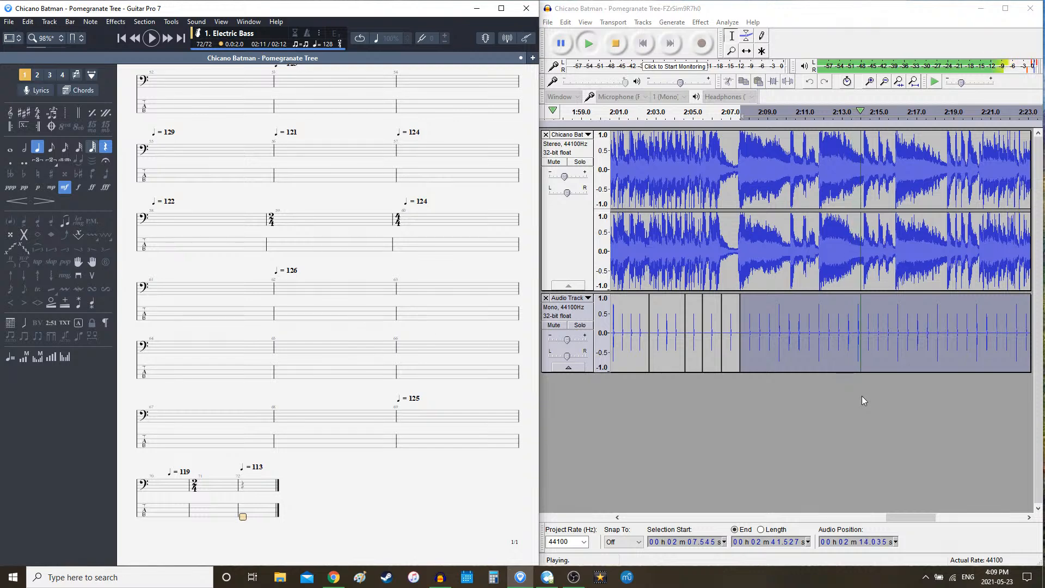
- Switch to Audacity and check the 113 bpm clicks against the recording around 2:11.686, ending with playback stopped
click(909, 517)
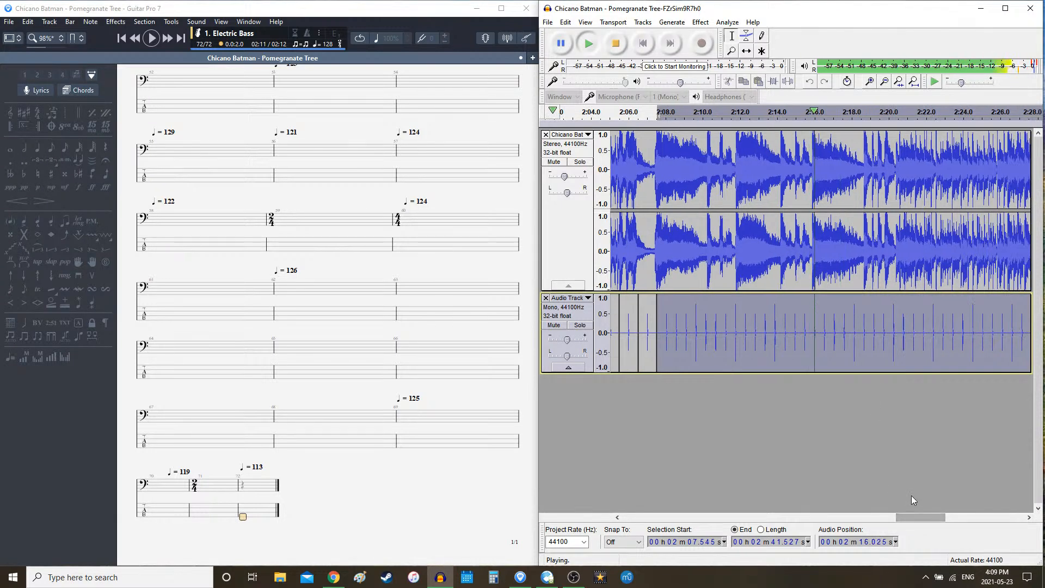
click(734, 315)
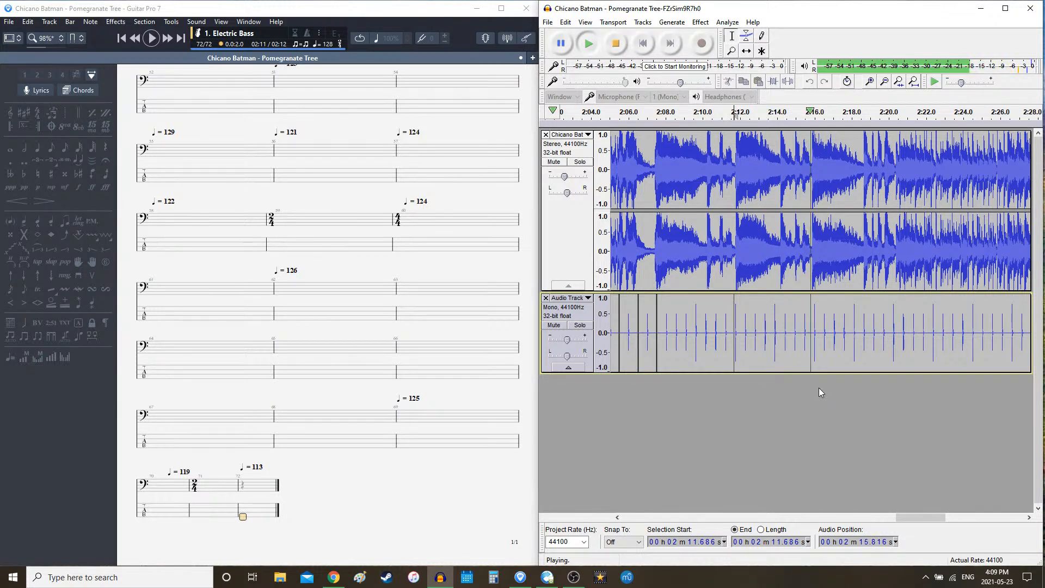
key(space)
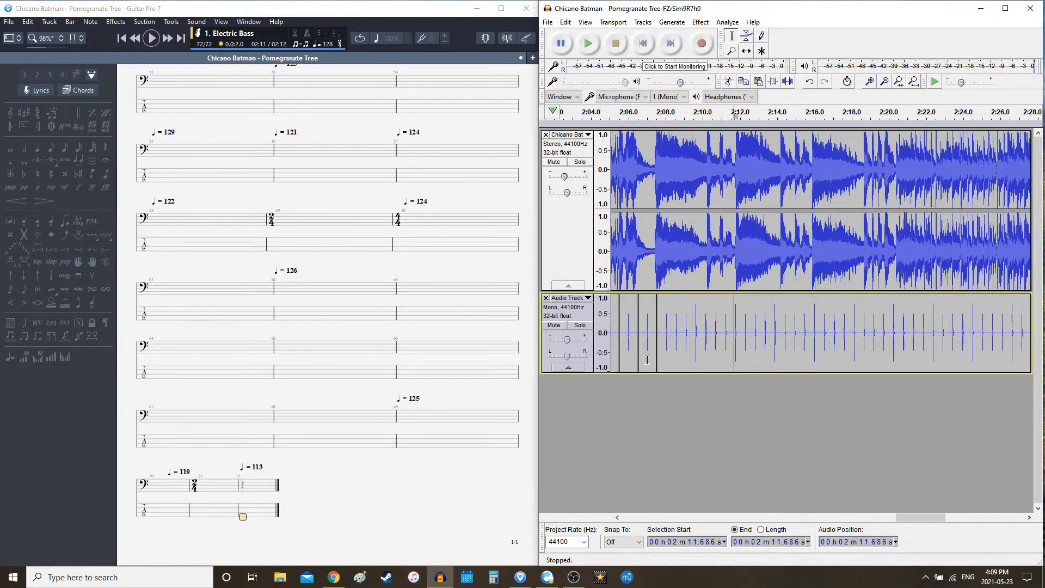
- Switch to Guitar Pro, extend the score to bar 74, and add a constant tempo point of 116 bpm at its start
click(267, 510)
key(Right)
key(Right)
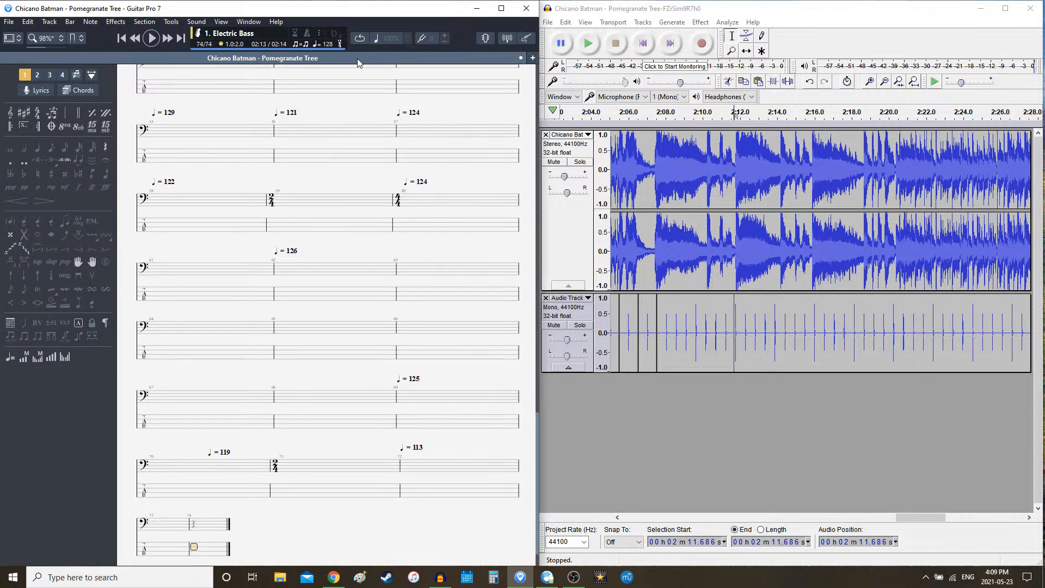
click(332, 44)
text(116 bpm)
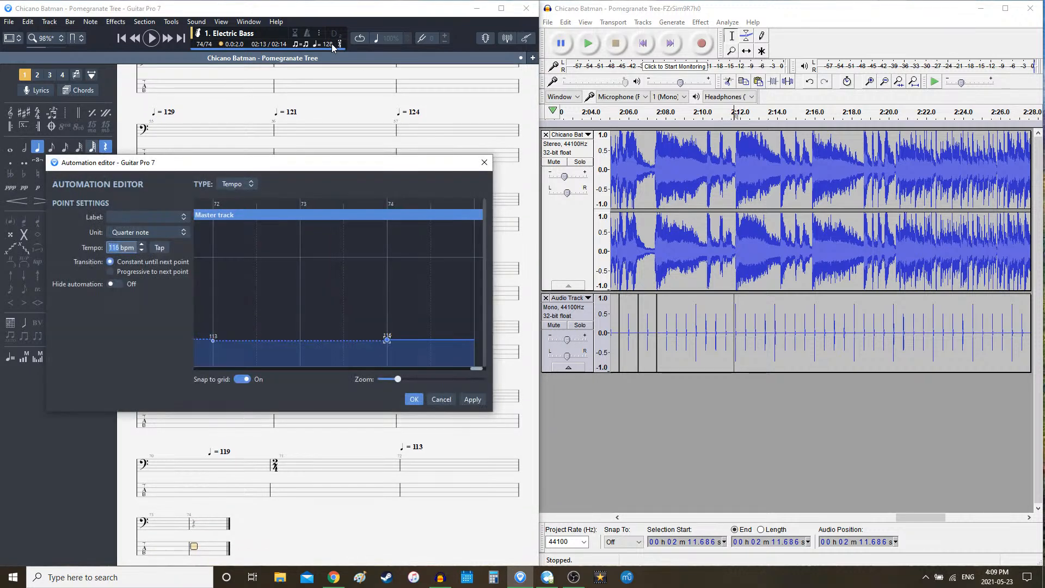
key(Return)
- Switch to Audacity and replace the clicks after 2:07.545 with a 113 bpm rhythm track of 2 four-beat measures
double_click(768, 321)
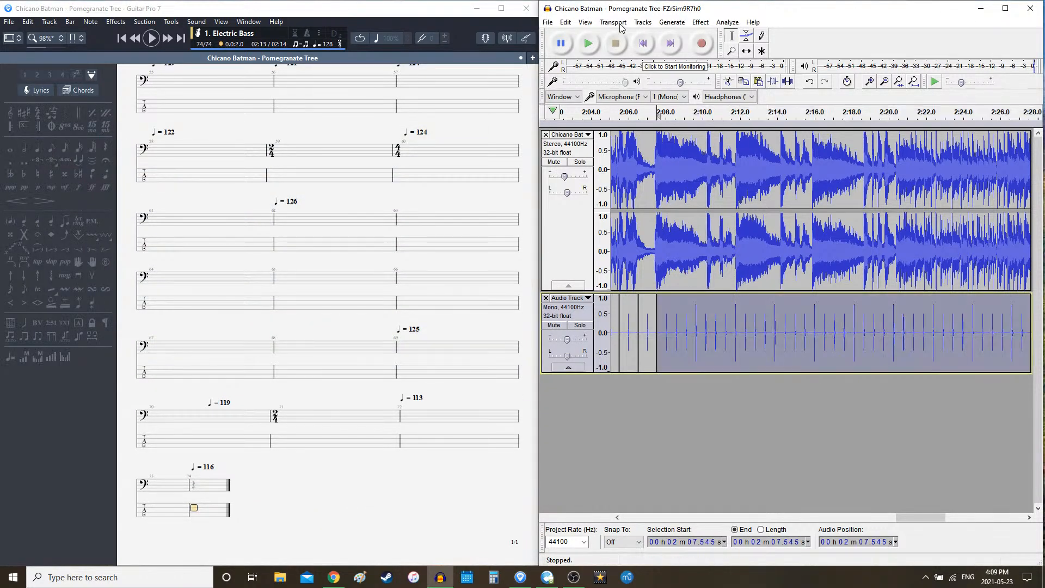
key(Delete)
click(670, 22)
click(723, 130)
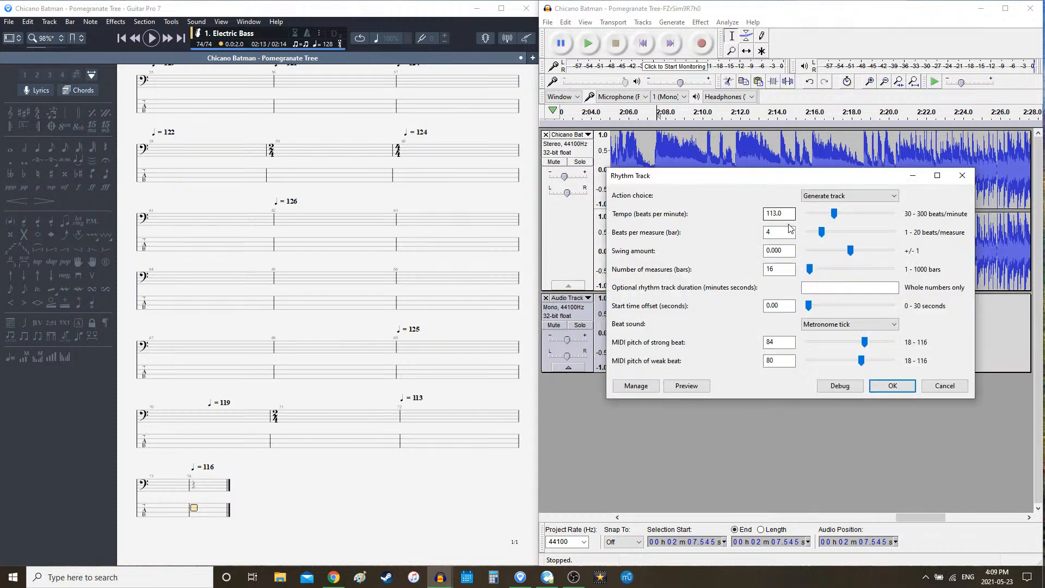
double_click(778, 269)
key(Return)
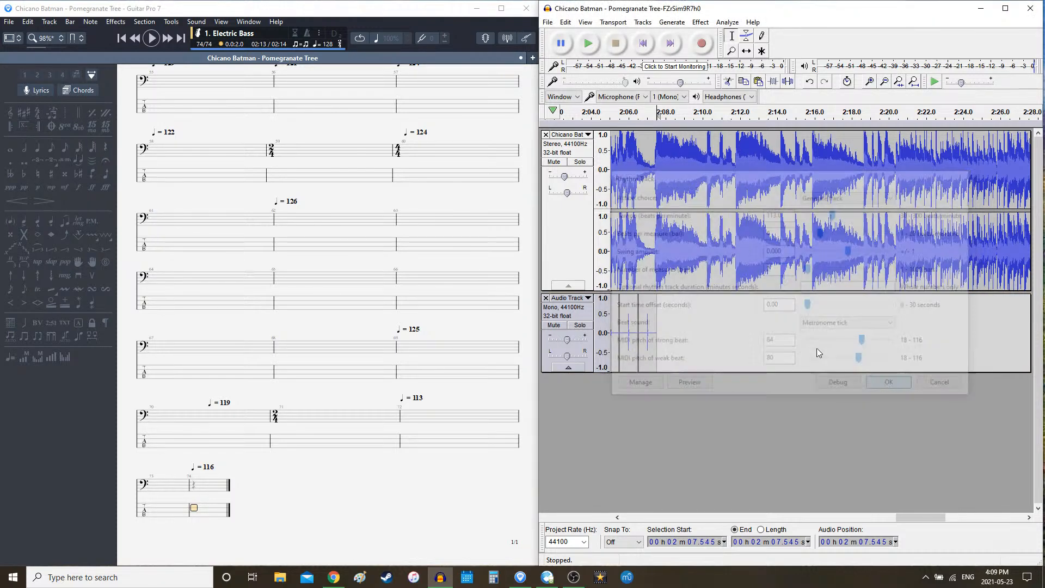
- Generate a rhythm track from the click track's end at 2:11.792 with 116 bpm, 4 beats per measure and 16 measures
click(748, 321)
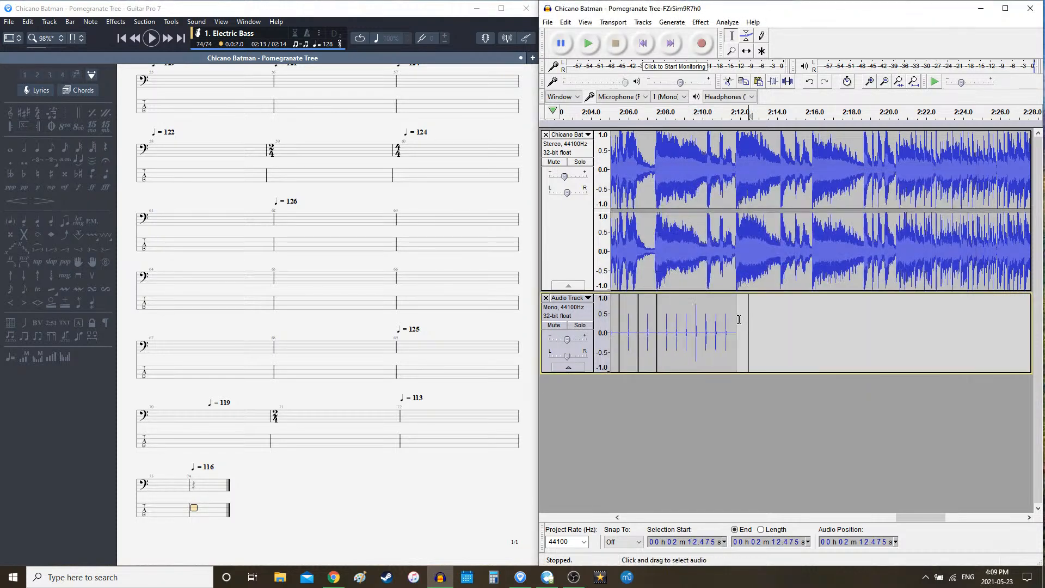
click(671, 23)
click(710, 128)
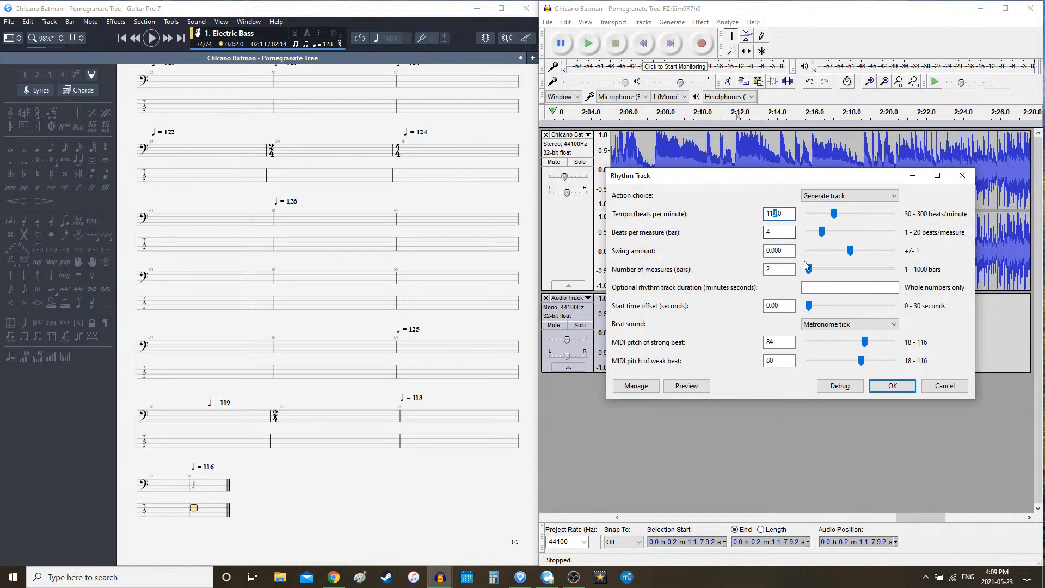
text(6)
click(787, 270)
click(909, 389)
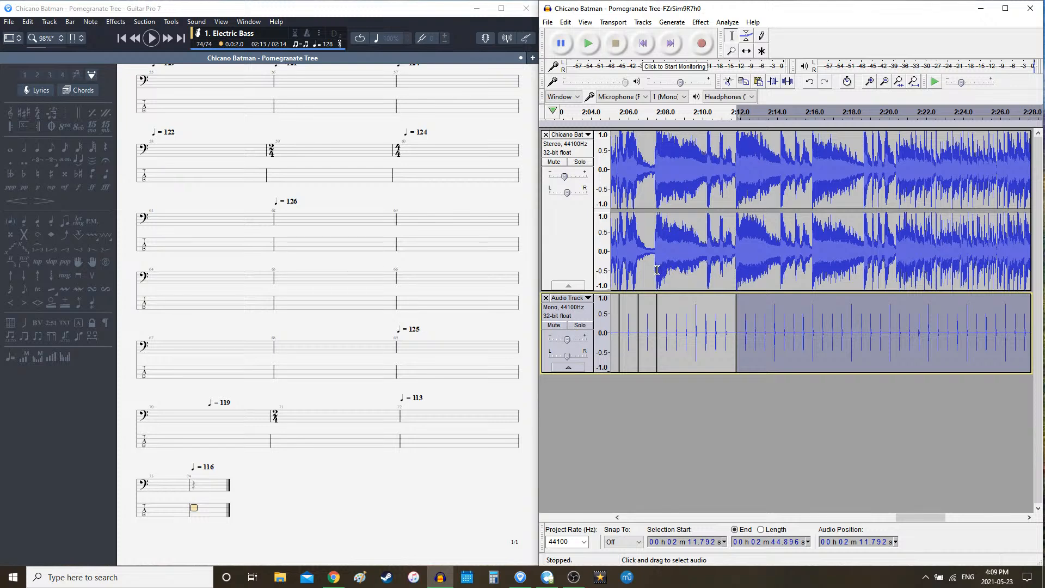
- Play the recording with the 113 and 116 bpm clicks from 2:07.545 to check their alignment
click(657, 270)
key(space)
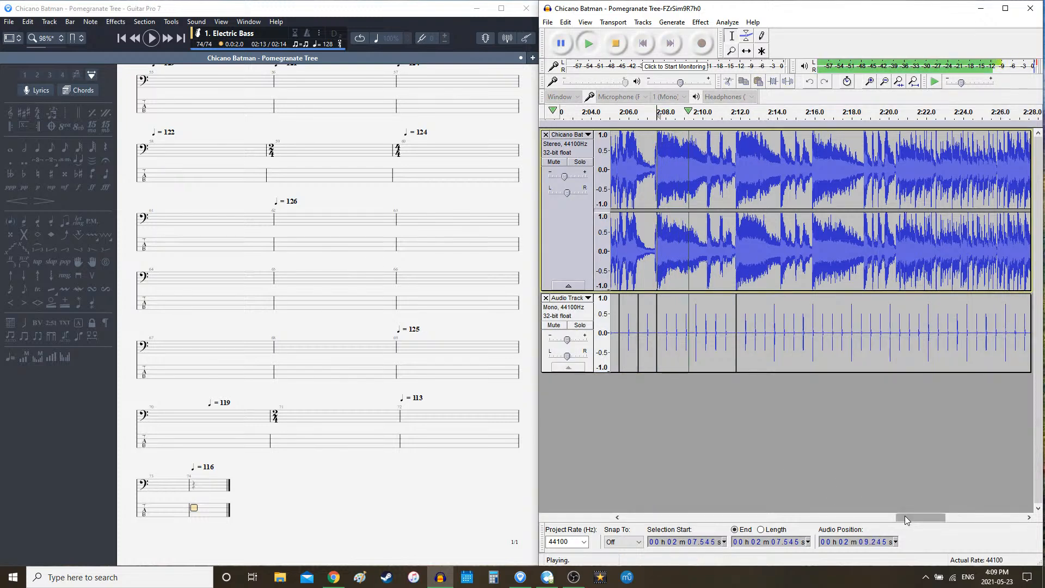
drag(905, 515, 911, 516)
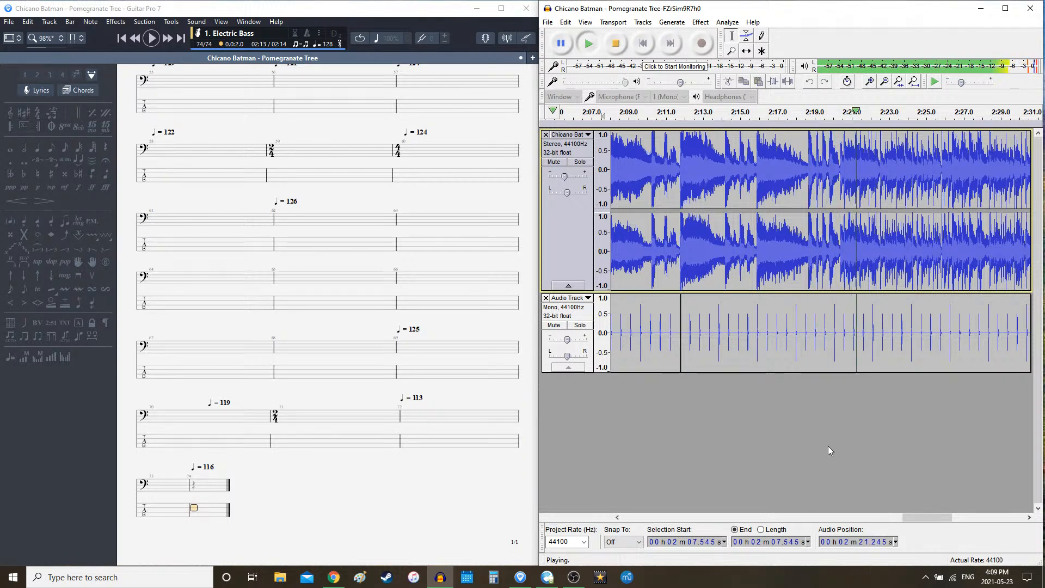
key(space)
- Play the 116 bpm clicks with the recording from 2:15.781 twice to check where they drift
click(754, 312)
key(space)
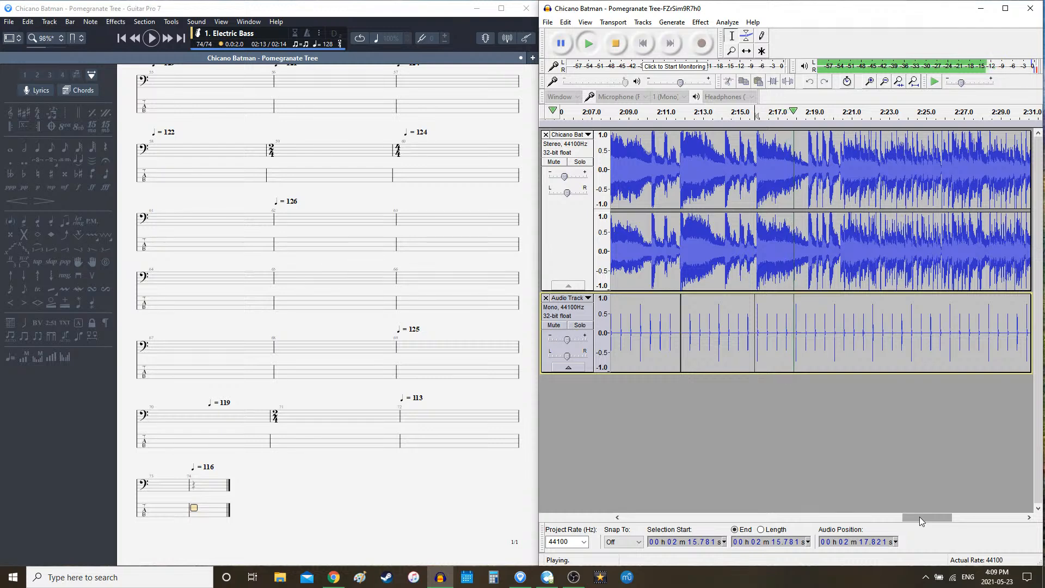
key(space)
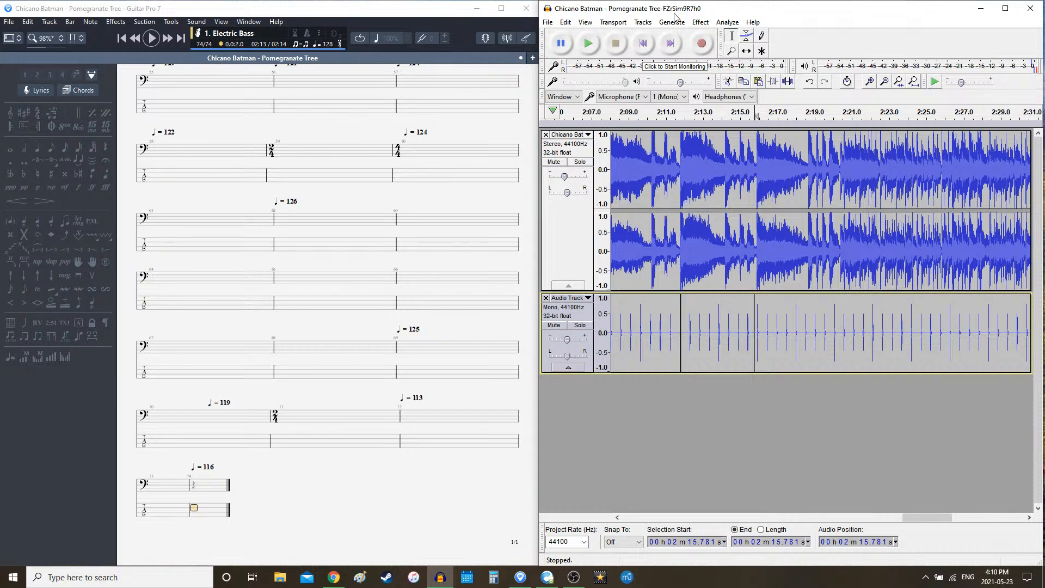
key(space)
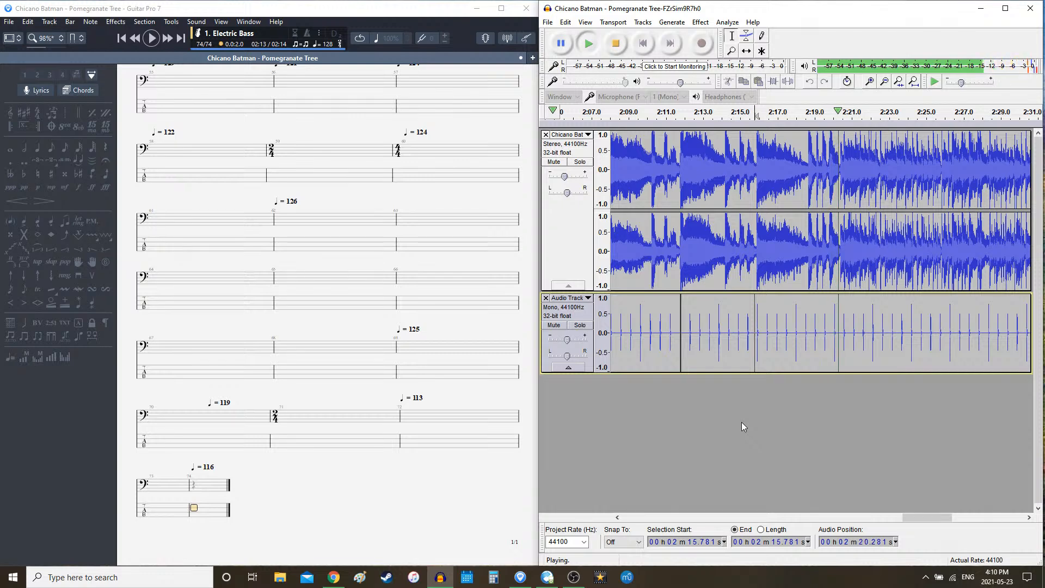
key(space)
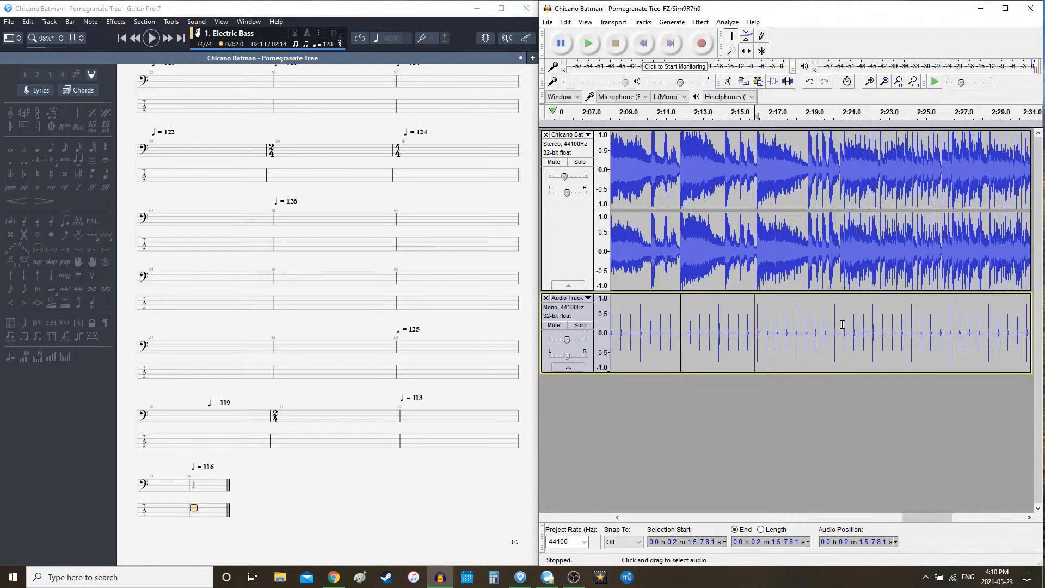
- Examine the clicks between 2:17.887 and 2:20.695 and play them with the recording from 2:17.945
click(841, 329)
key(space)
drag(794, 323, 845, 325)
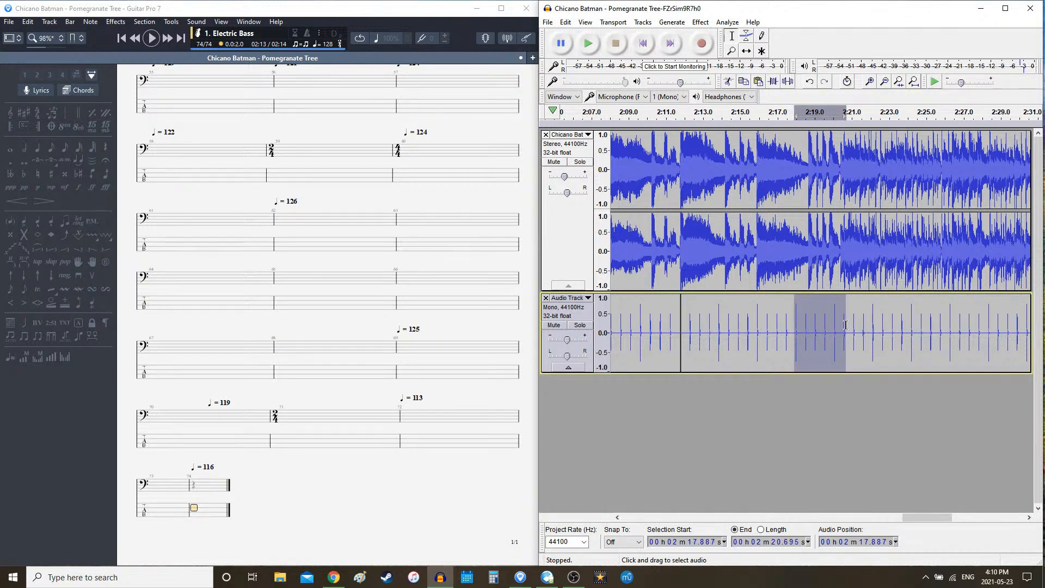
click(795, 321)
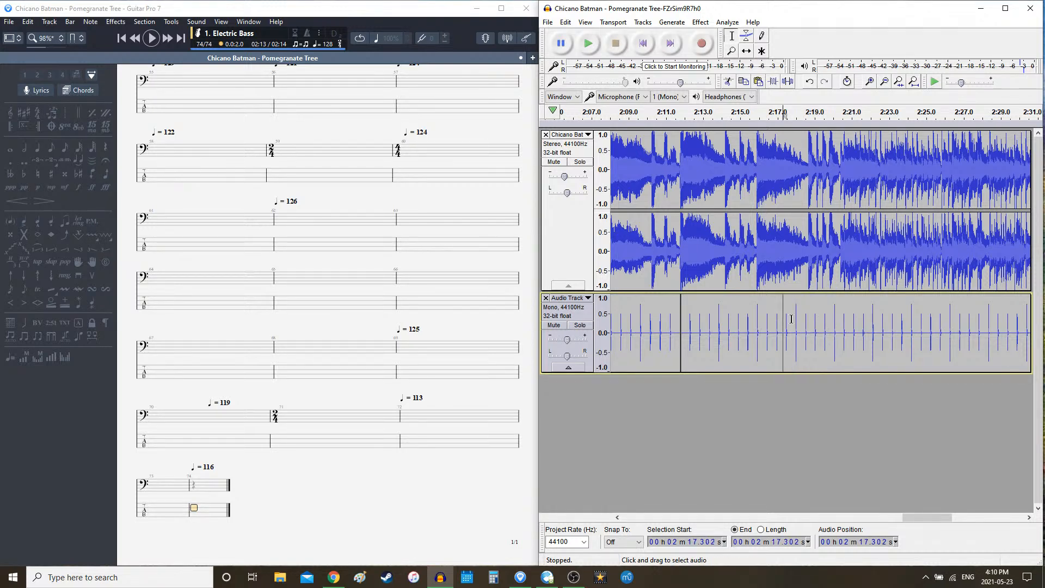
key(space)
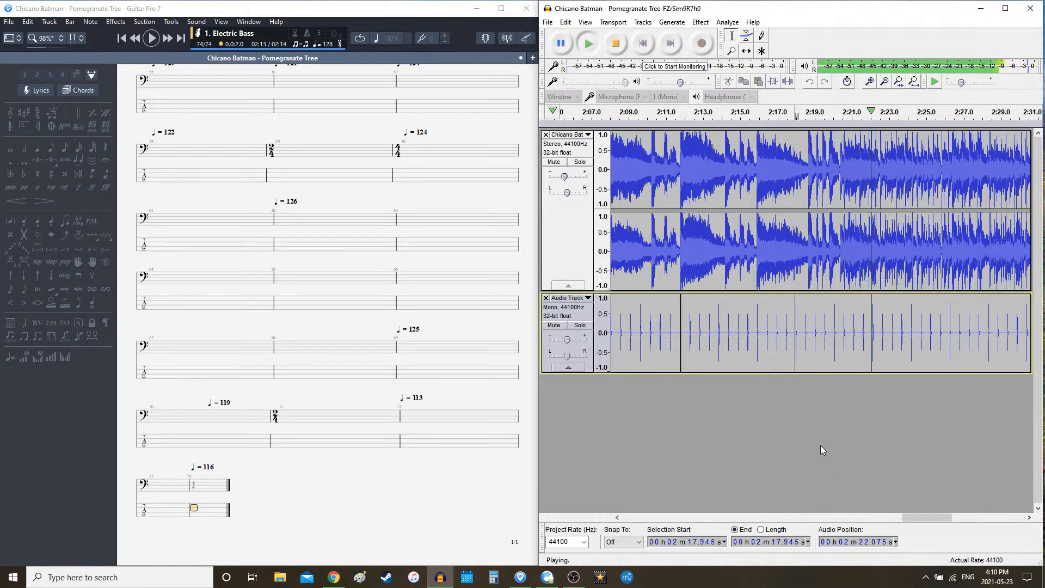
key(space)
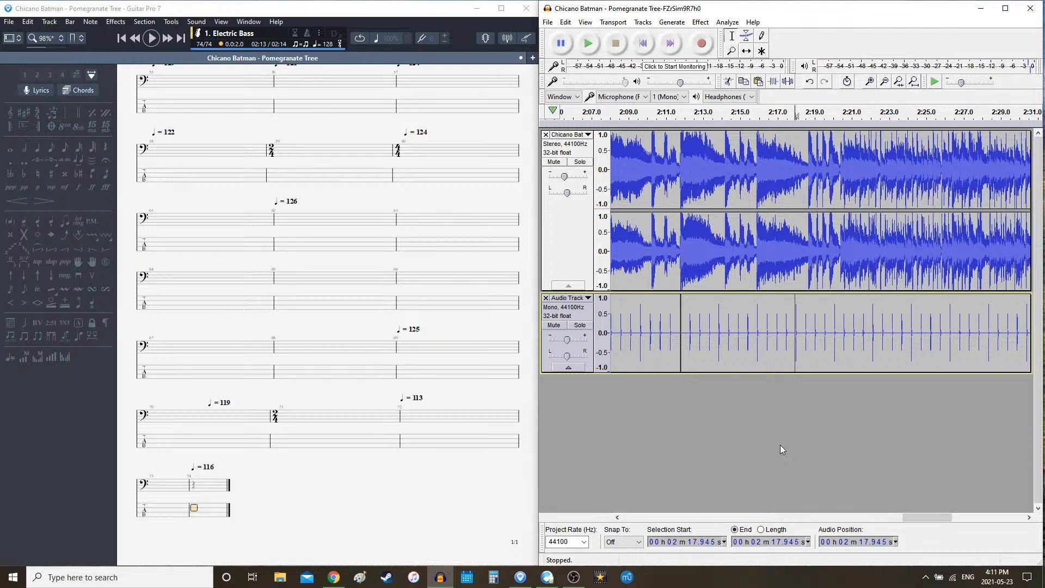
- Play the 116 bpm clicks with the recording from the strong beat at 2:15.898
click(757, 333)
key(space)
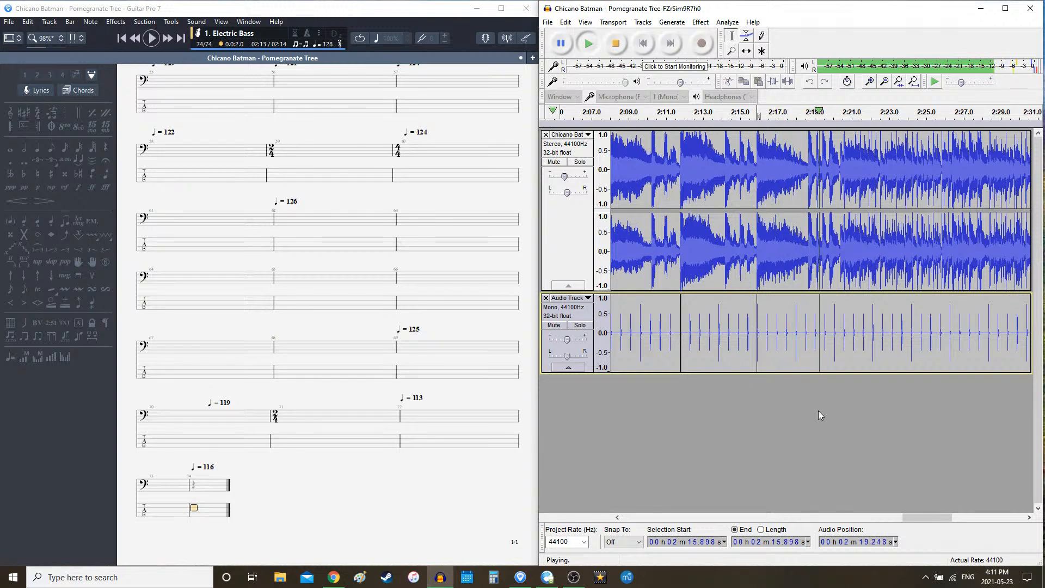
key(space)
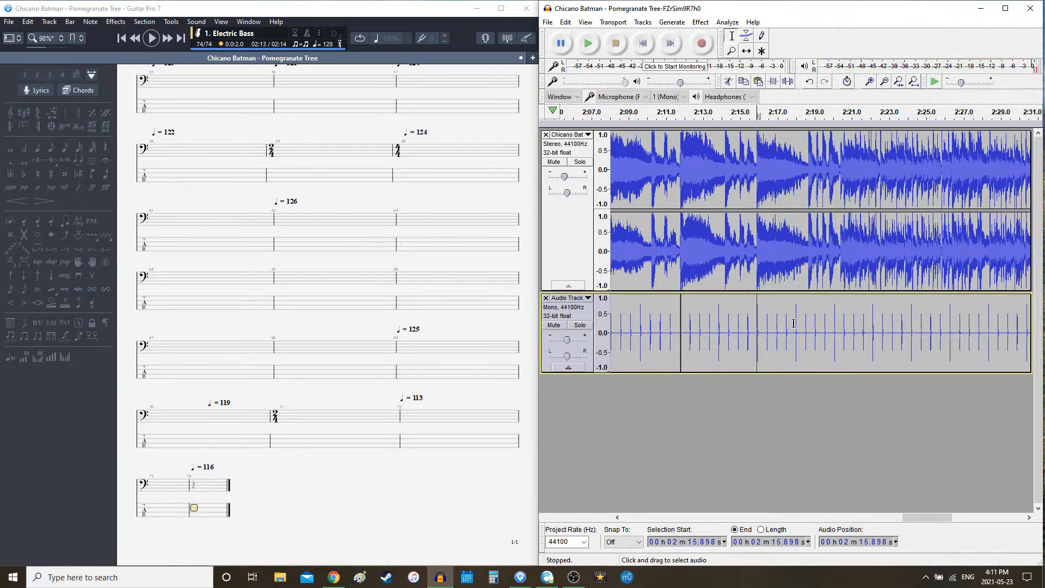
drag(795, 323, 847, 323)
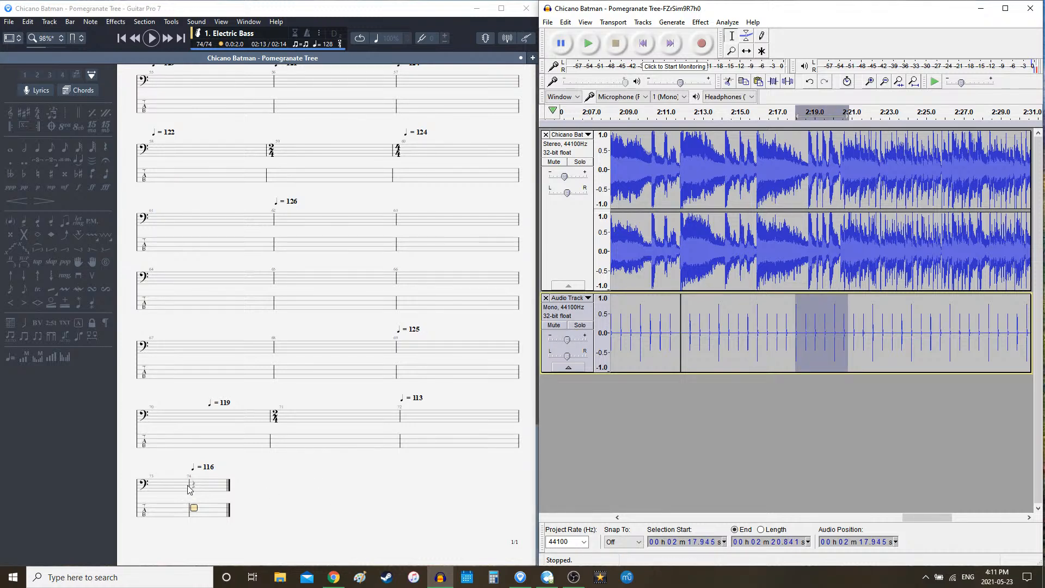
click(214, 517)
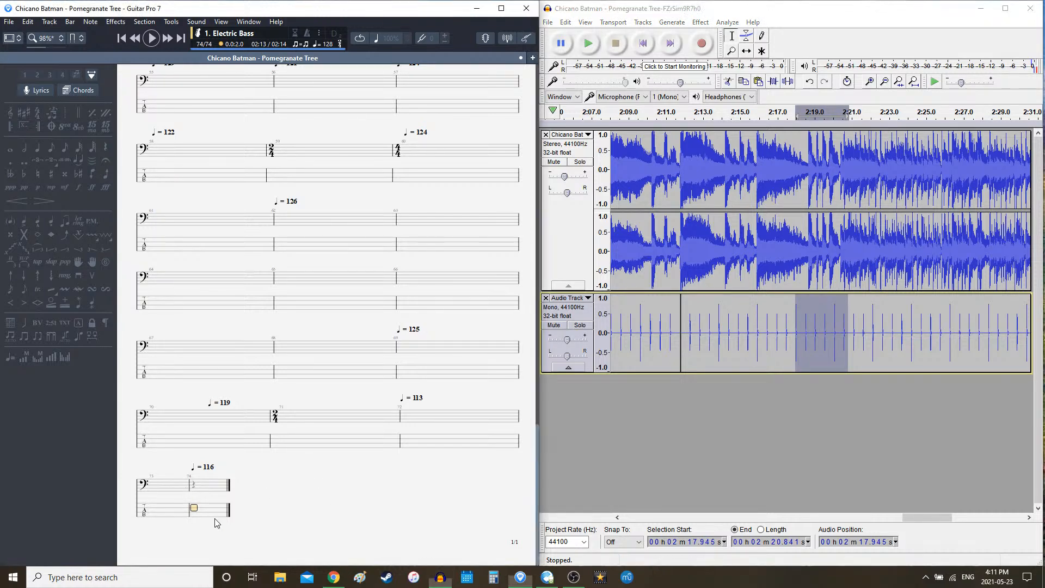
click(676, 23)
click(696, 126)
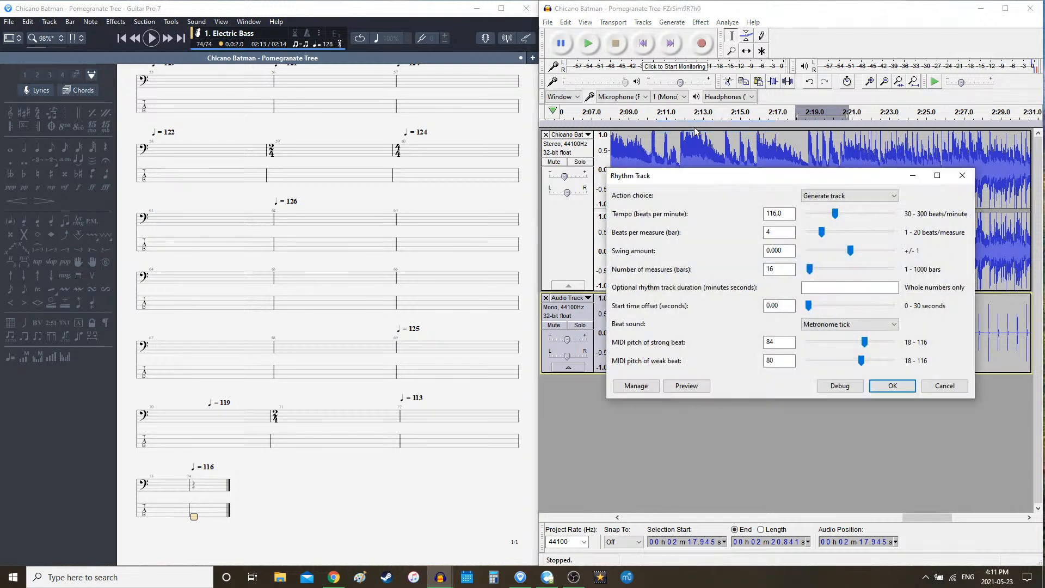
click(944, 385)
- In Guitar Pro, append bars 75 to 77 to the bass score and give bar 77 a custom 5/4 time signature
click(212, 522)
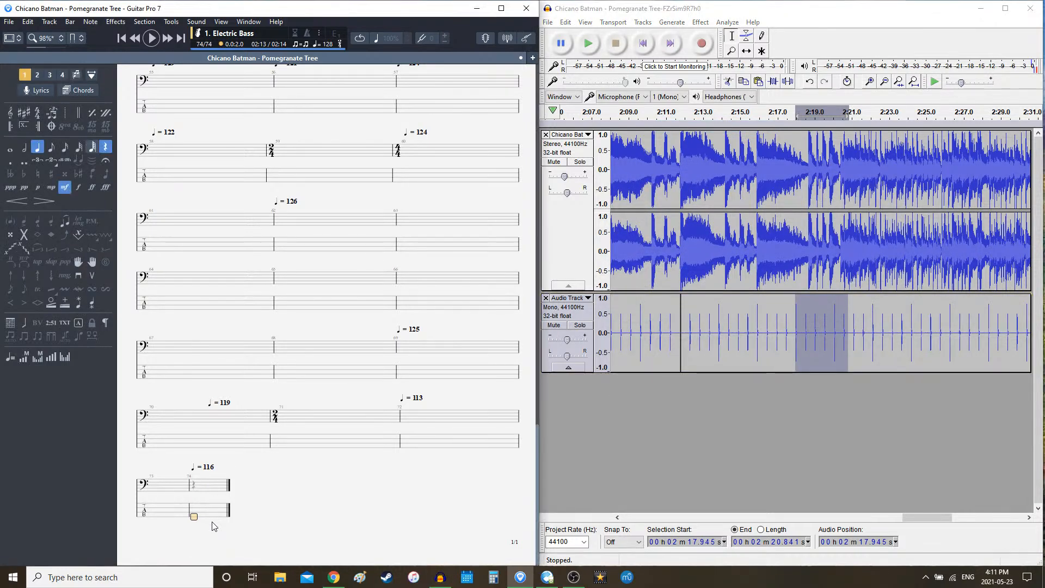
key(Right)
key(Right)
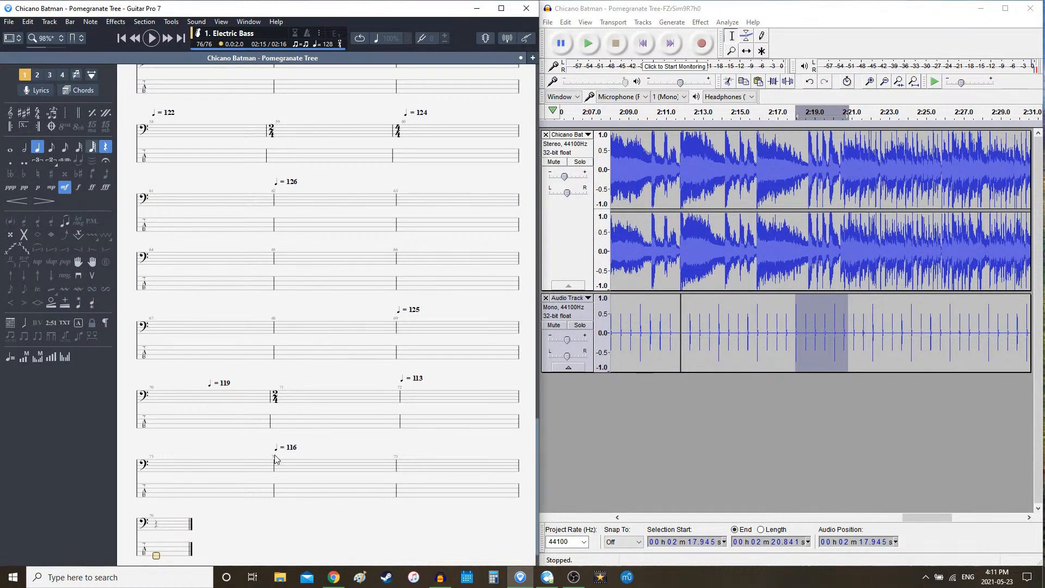
key(Right)
key(ctrl+t)
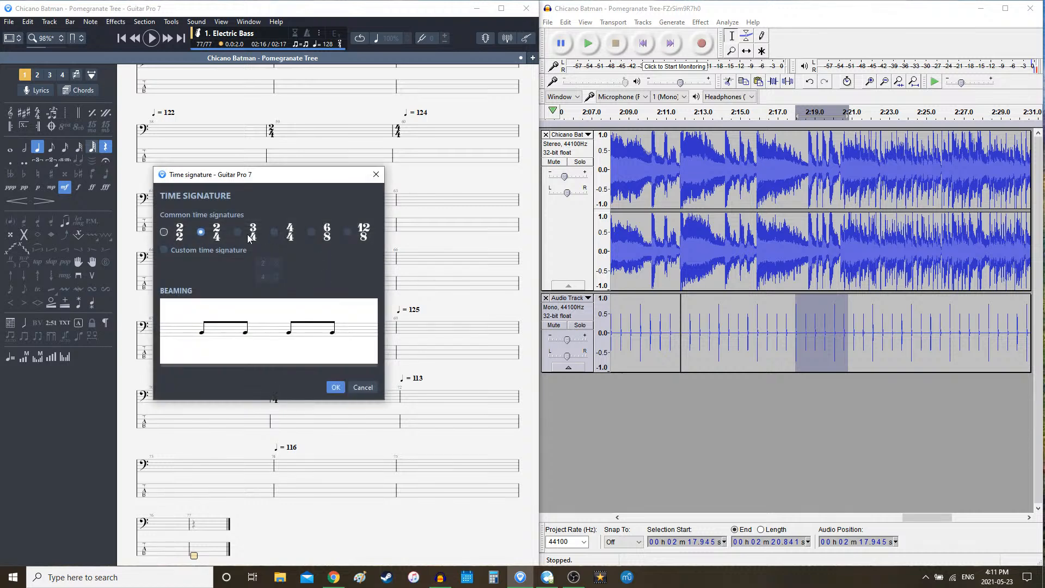
click(263, 264)
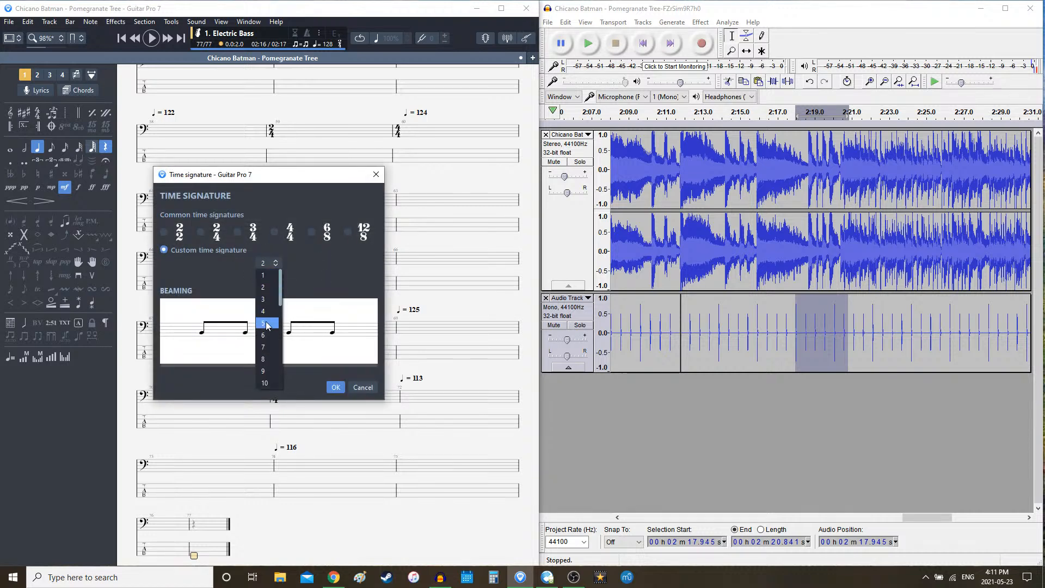
click(267, 321)
click(335, 387)
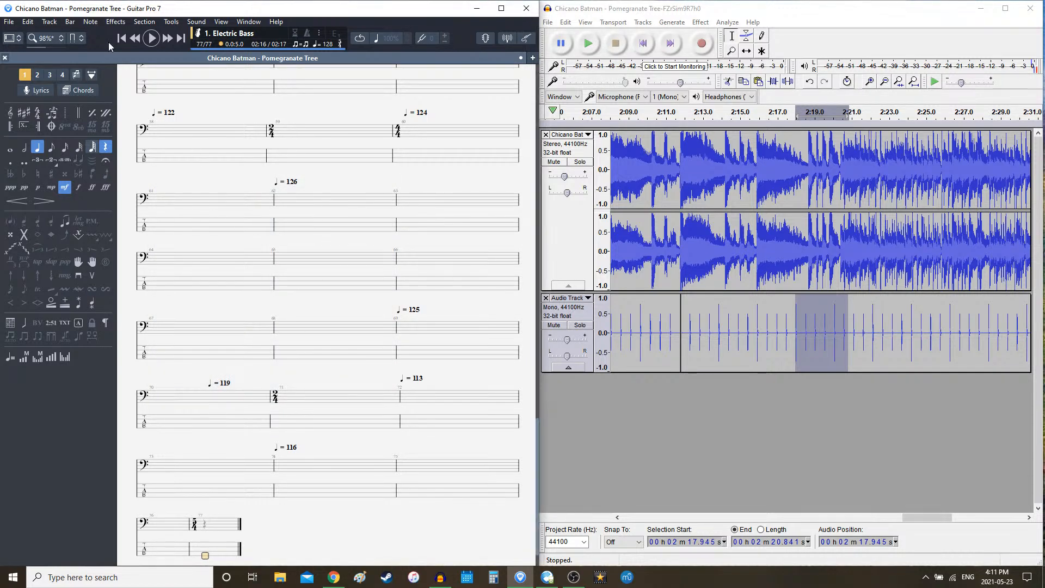
- Hide all panels around the score to give the notation more room
click(12, 37)
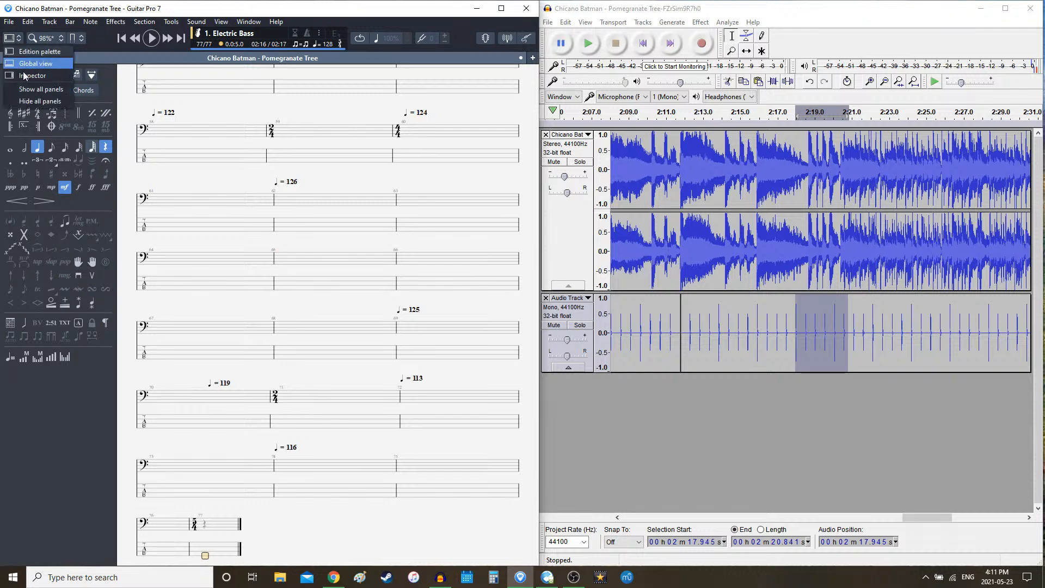
click(41, 101)
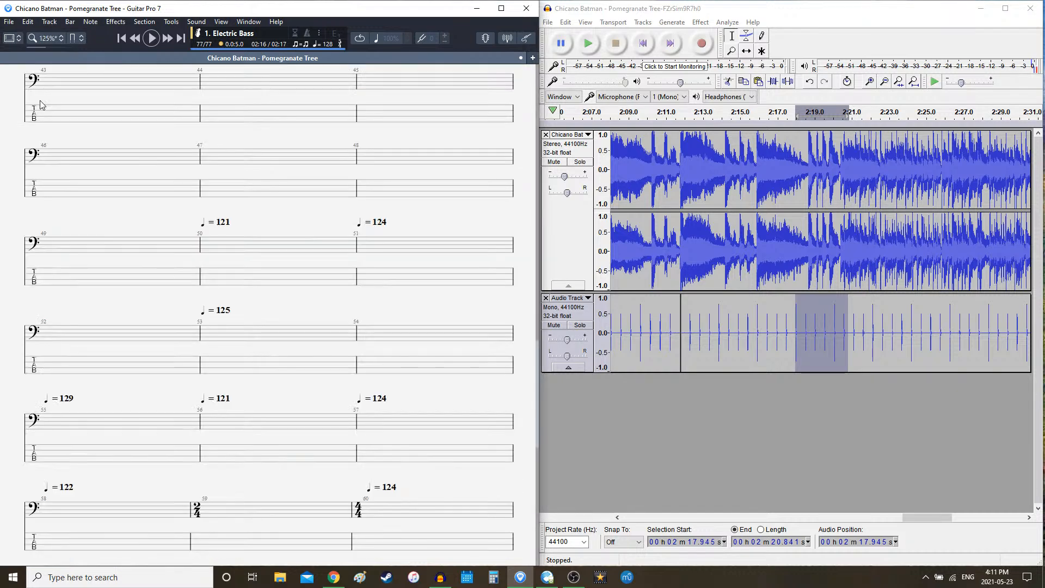
scroll(285, 262, down, 5)
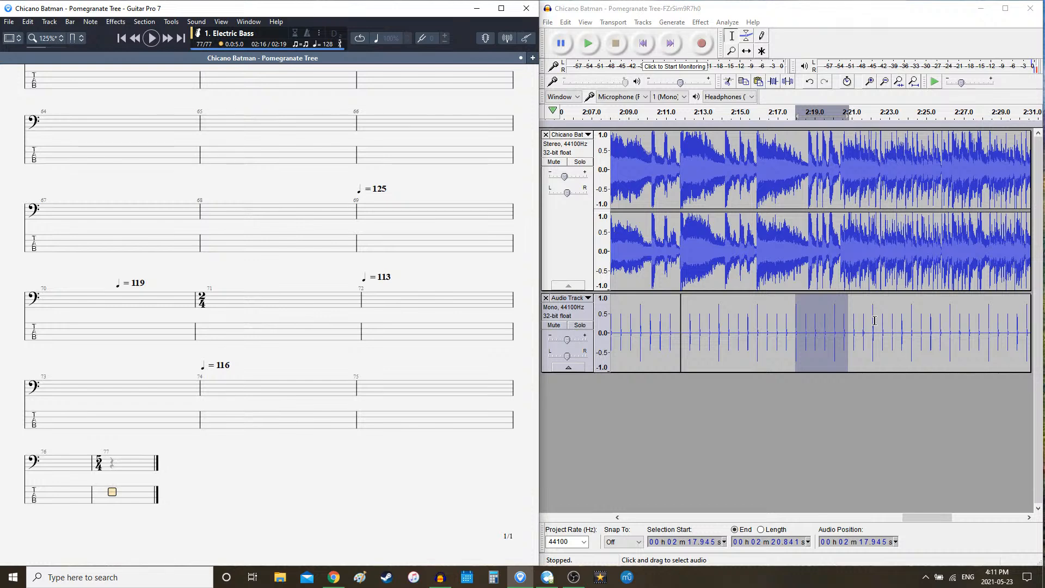
- In Audacity, delete the click clip starting at 2:11.792 and regenerate it as 16 four-beat bars at 116 bpm
double_click(793, 309)
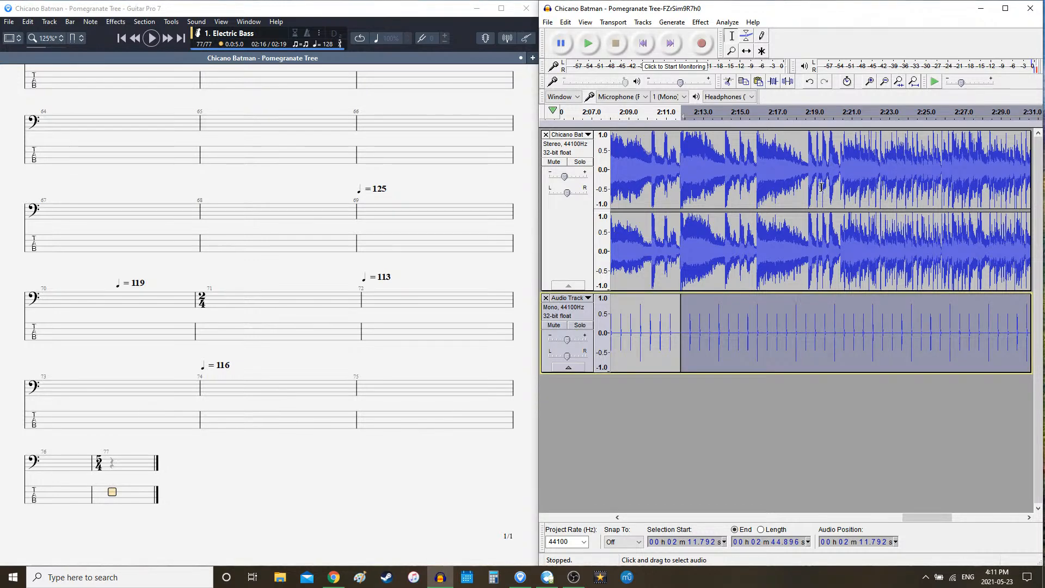
key(Delete)
click(673, 23)
click(709, 127)
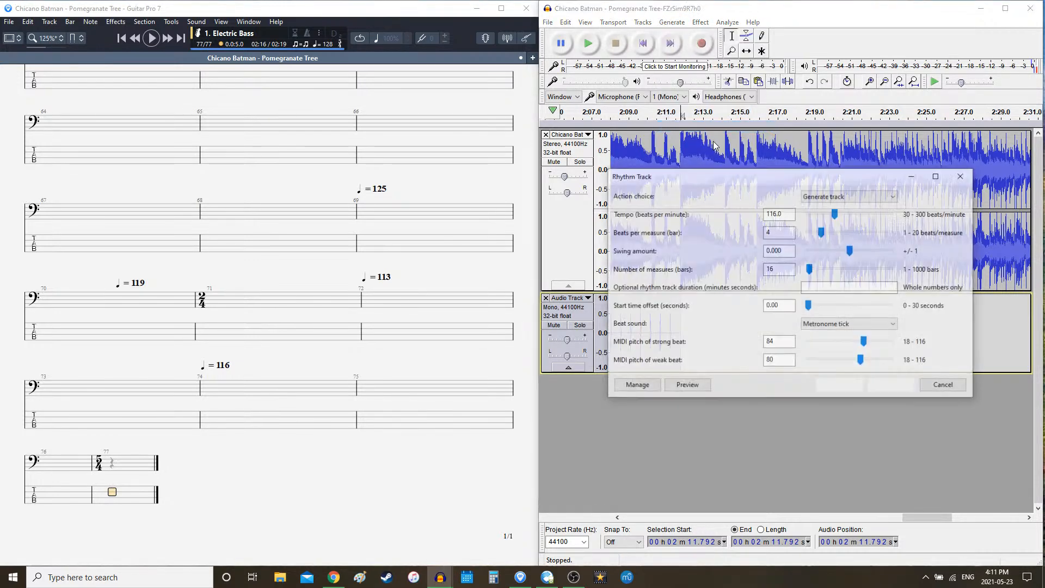
click(891, 384)
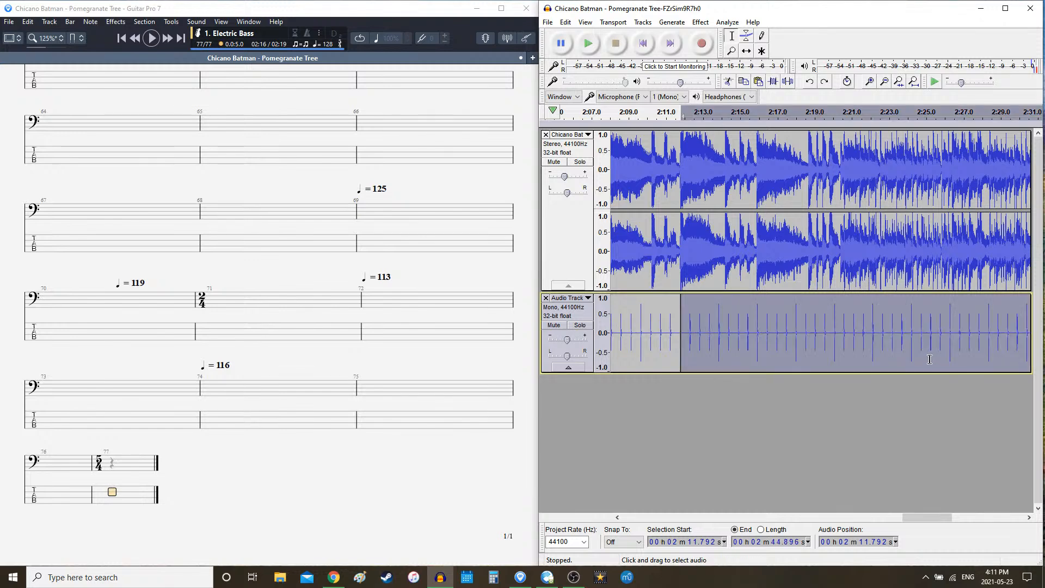
- Play the recording with the 116 bpm clicks from 2:20.402
click(839, 322)
key(space)
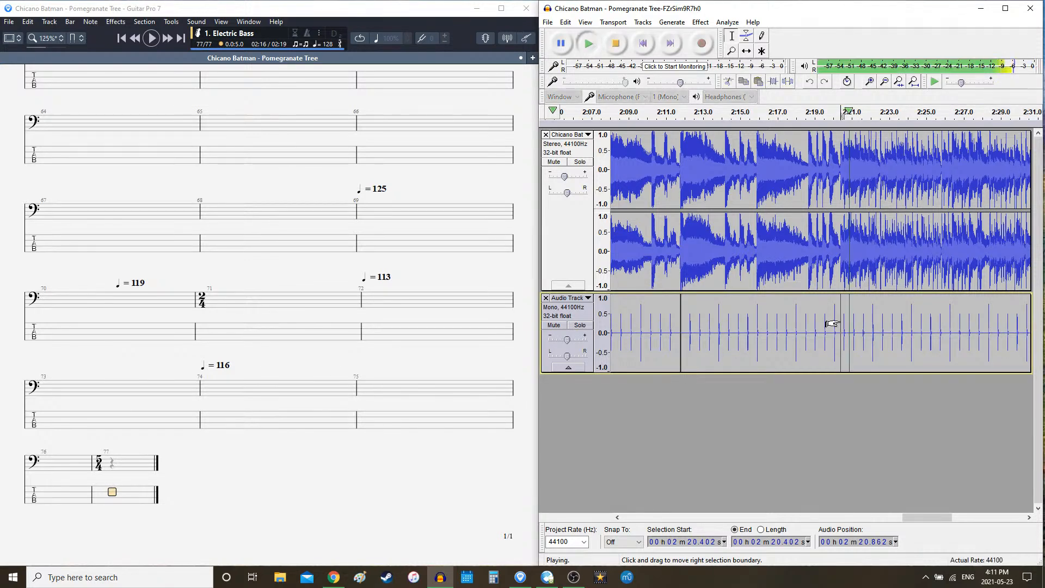
key(space)
- Replace the click clip starting at 2:11.792 with a rhythm track of three four-beat bars at 116 bpm
double_click(834, 320)
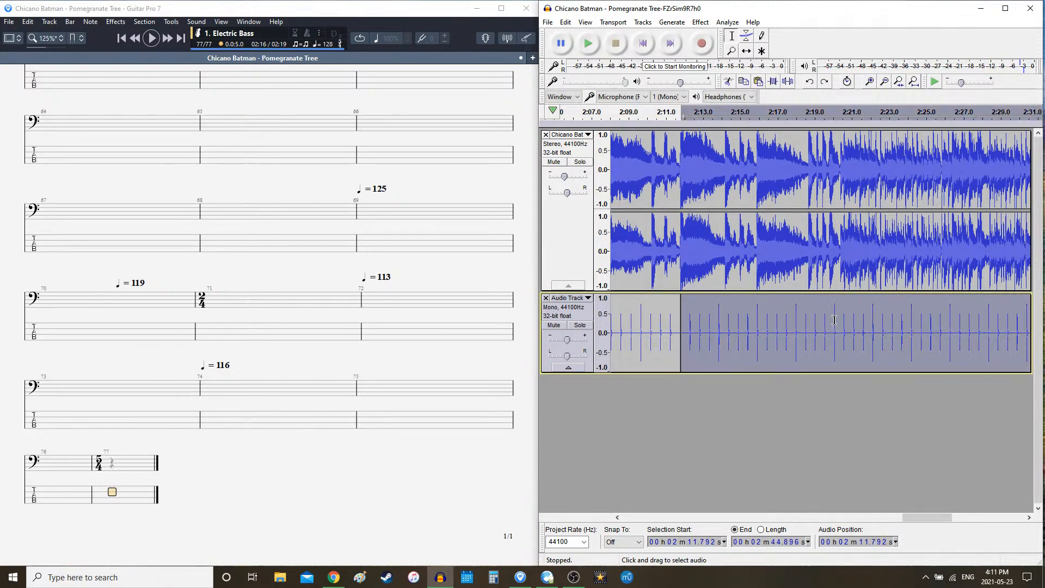
key(Delete)
click(671, 21)
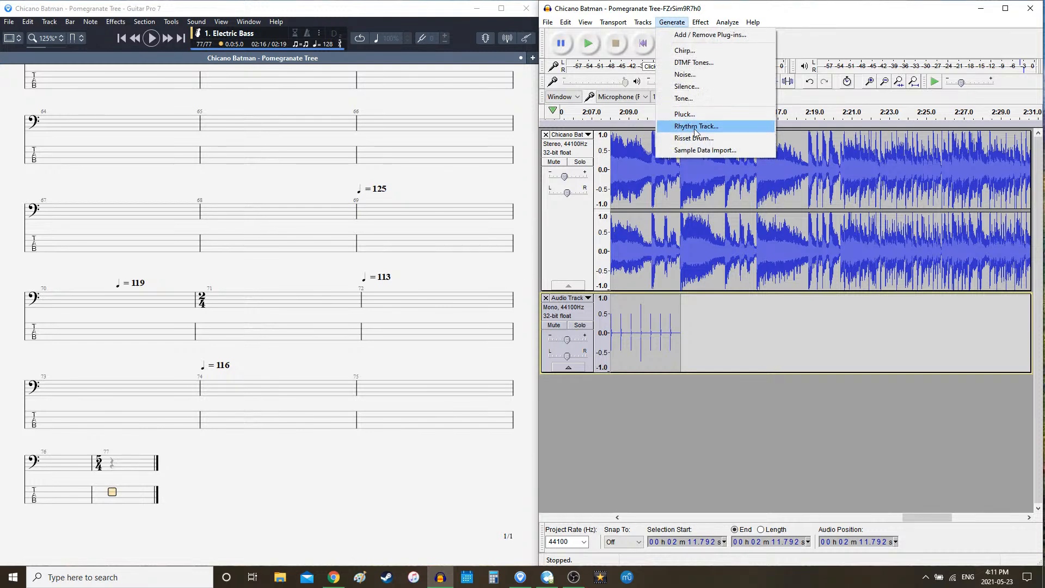
click(702, 128)
drag(778, 269, 738, 271)
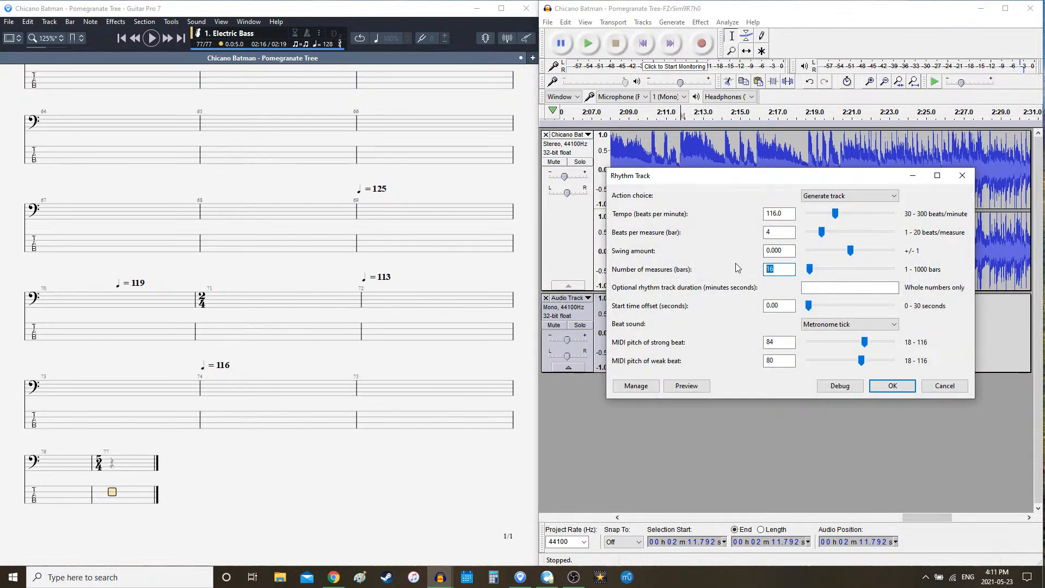
text(3)
click(891, 385)
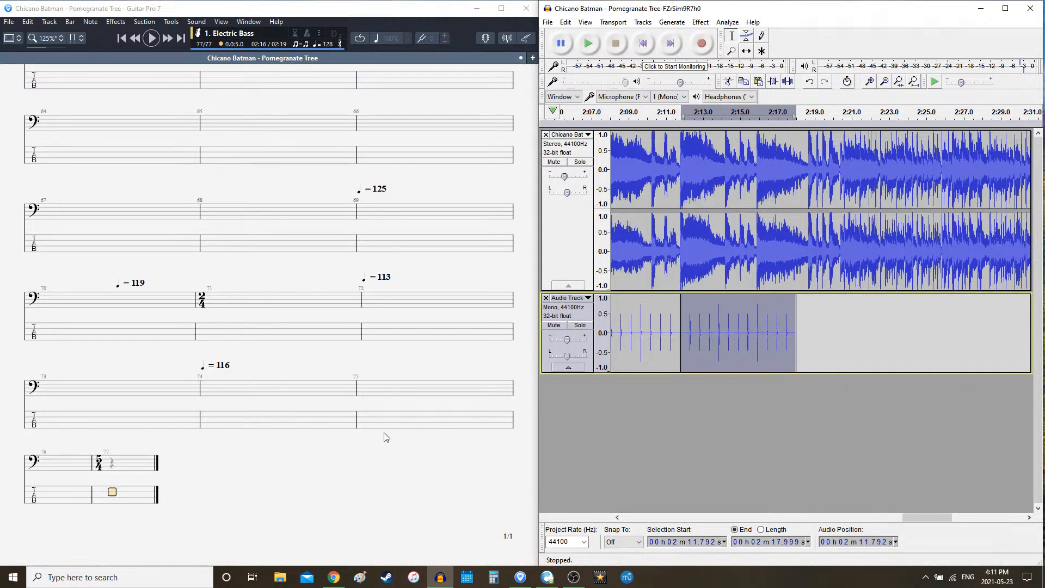
- Generate one five-beat bar of 116 bpm clicks from 2:17.999 and place the cursor at its end, at 2:20.586
click(797, 314)
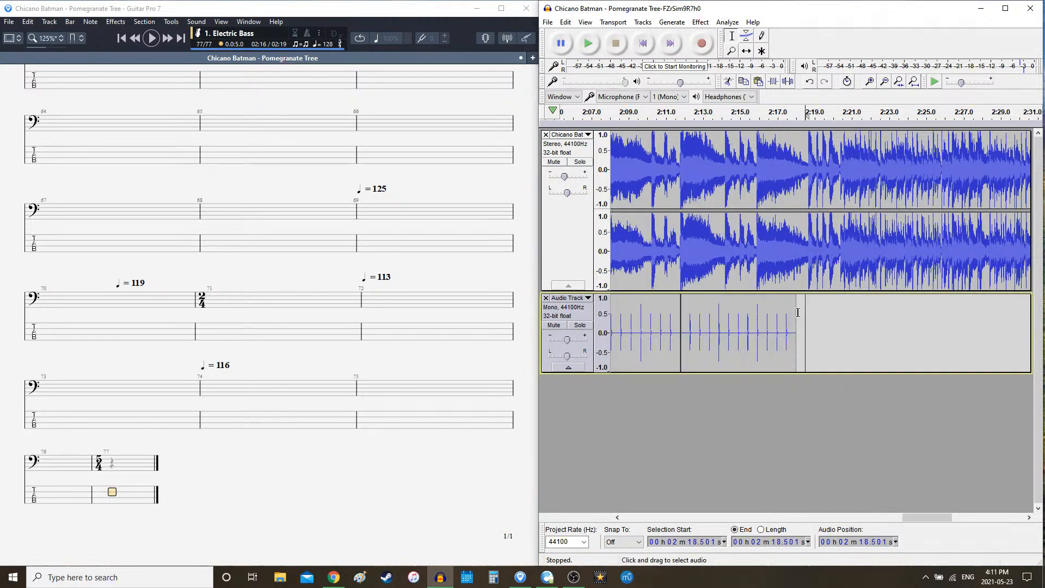
click(671, 21)
click(696, 125)
click(773, 231)
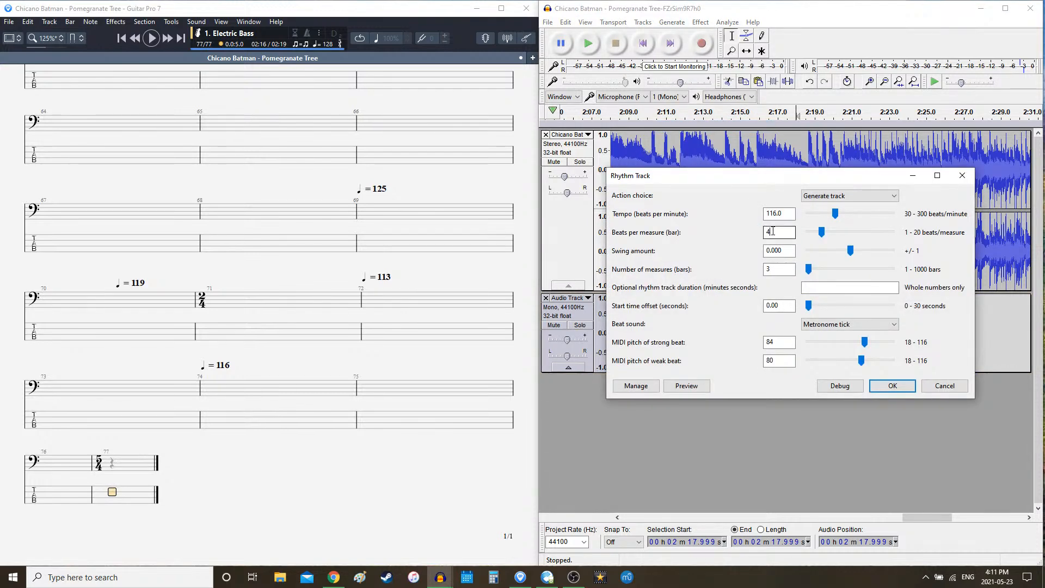
text(5)
double_click(765, 270)
text(1)
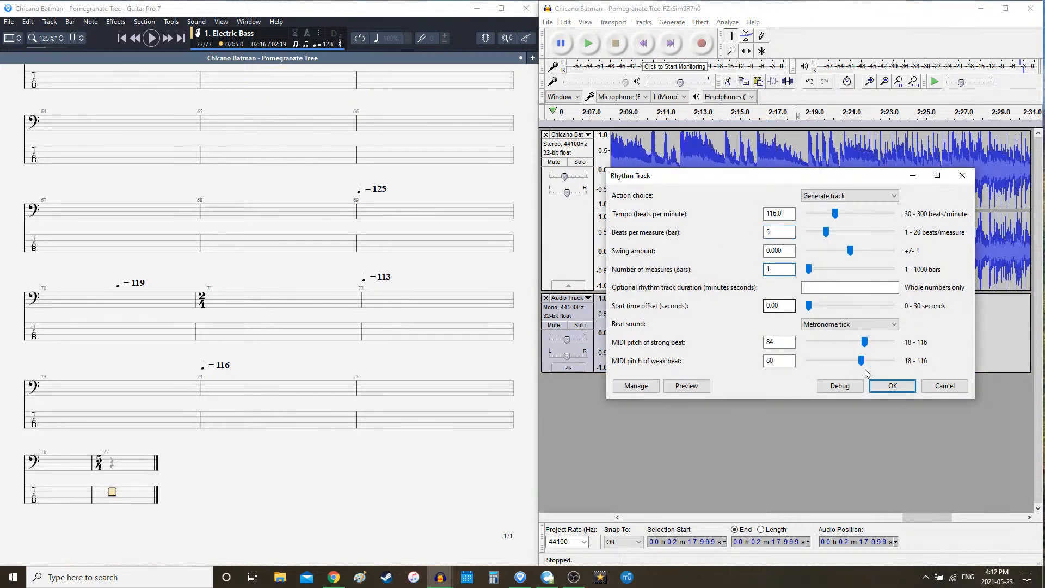
click(895, 383)
drag(945, 518, 960, 519)
click(719, 314)
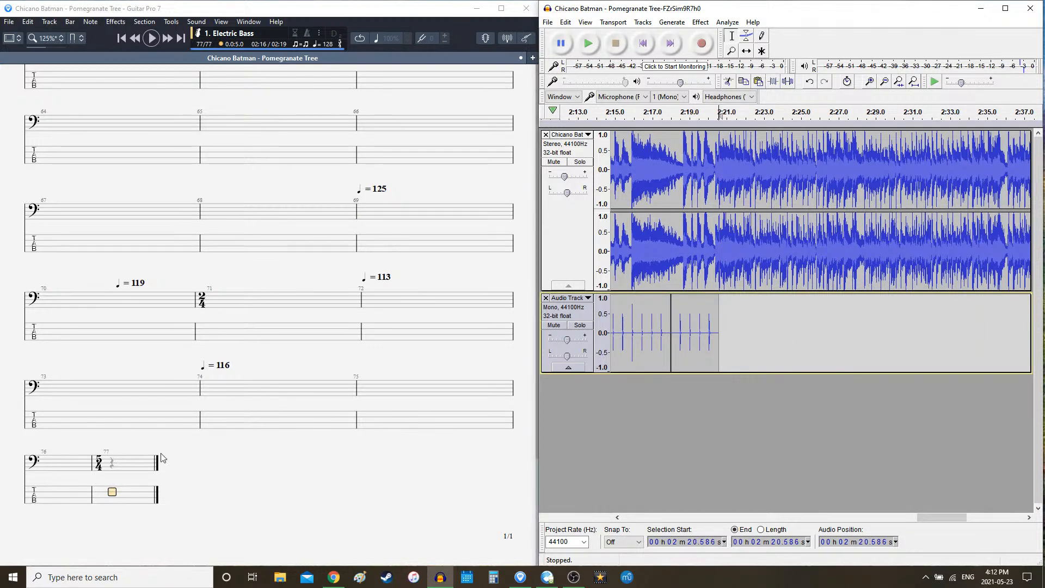
- In Guitar Pro, append bar 78 after the 5/4 bar, show all panels and set the new bar's time signature to 4/4
click(145, 500)
key(Right)
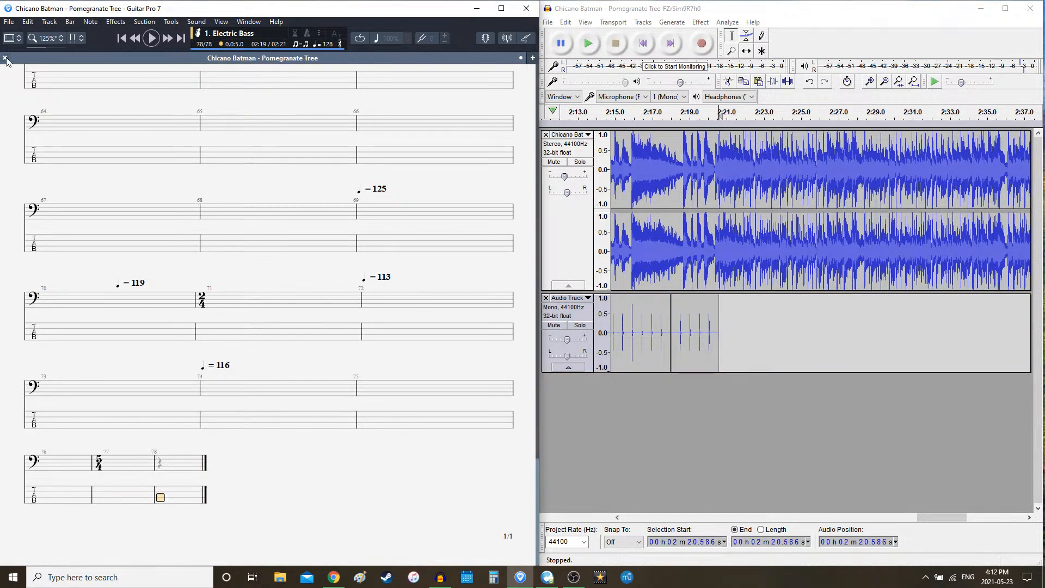
click(14, 36)
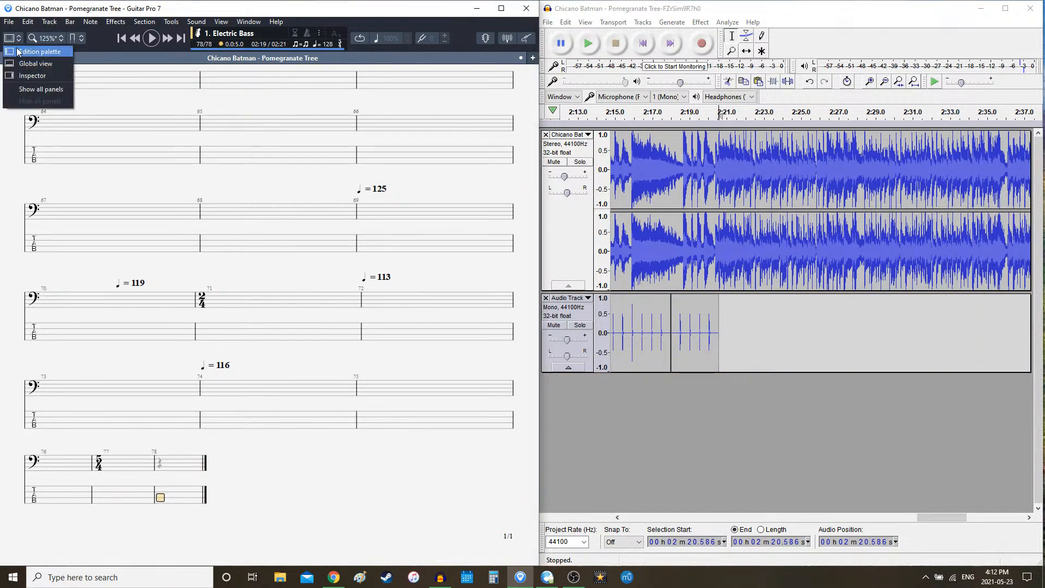
click(41, 87)
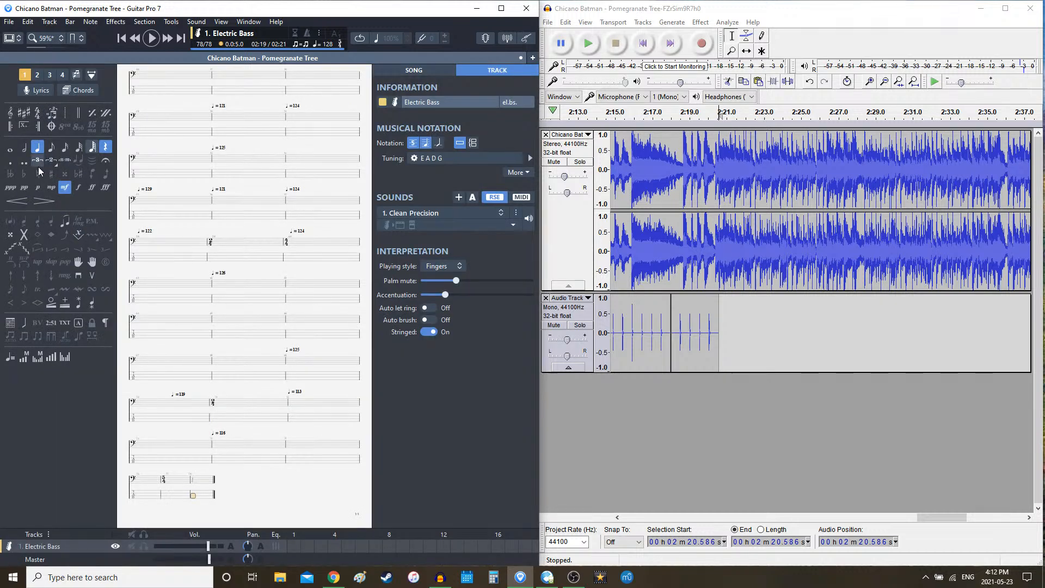
click(37, 114)
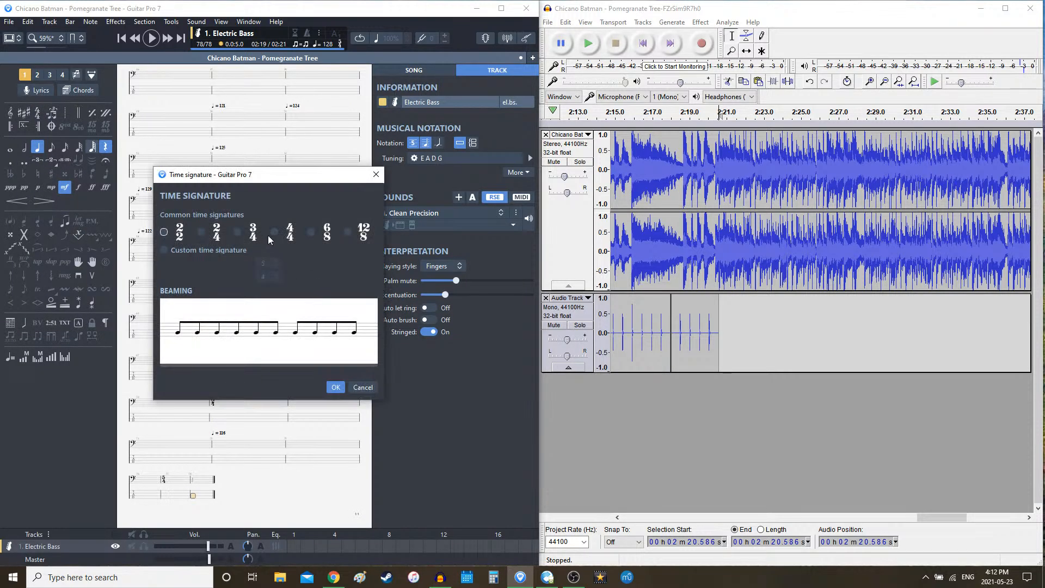
click(335, 387)
- Hide all panels again and bring the last bars of the score back on screen
click(14, 37)
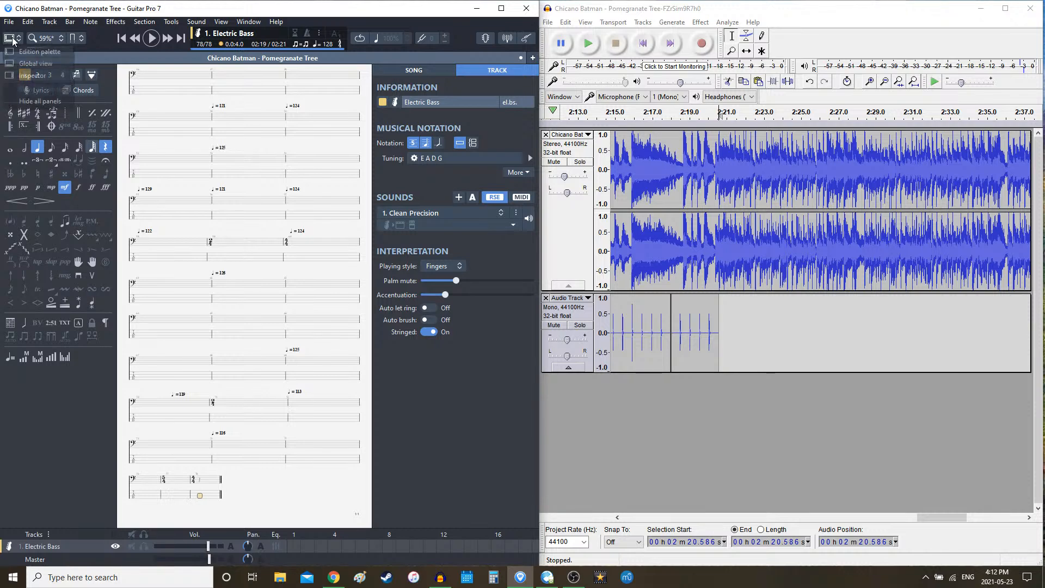
click(32, 102)
scroll(288, 394, down, 10)
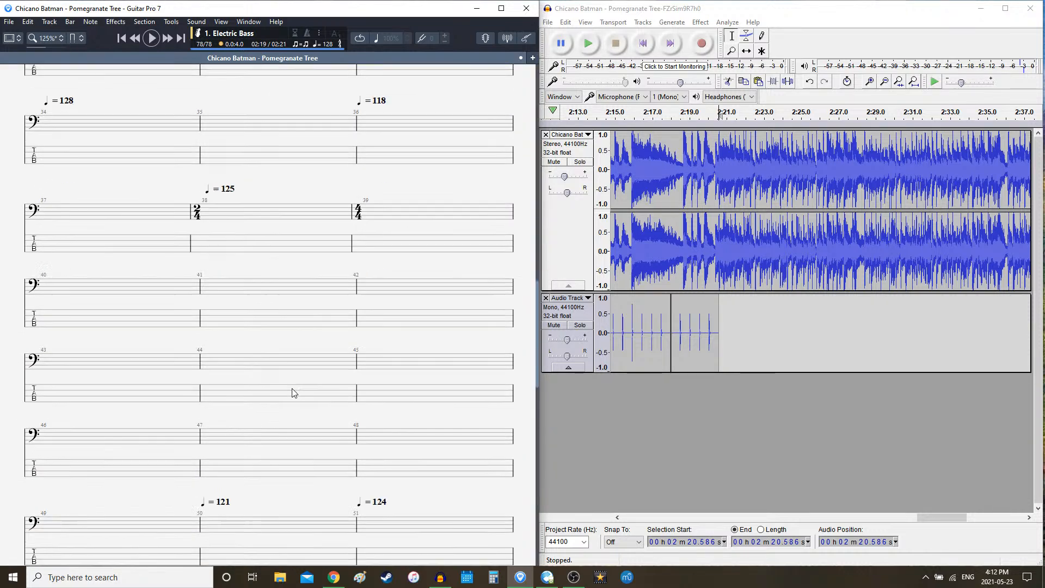
scroll(296, 395, down, 4)
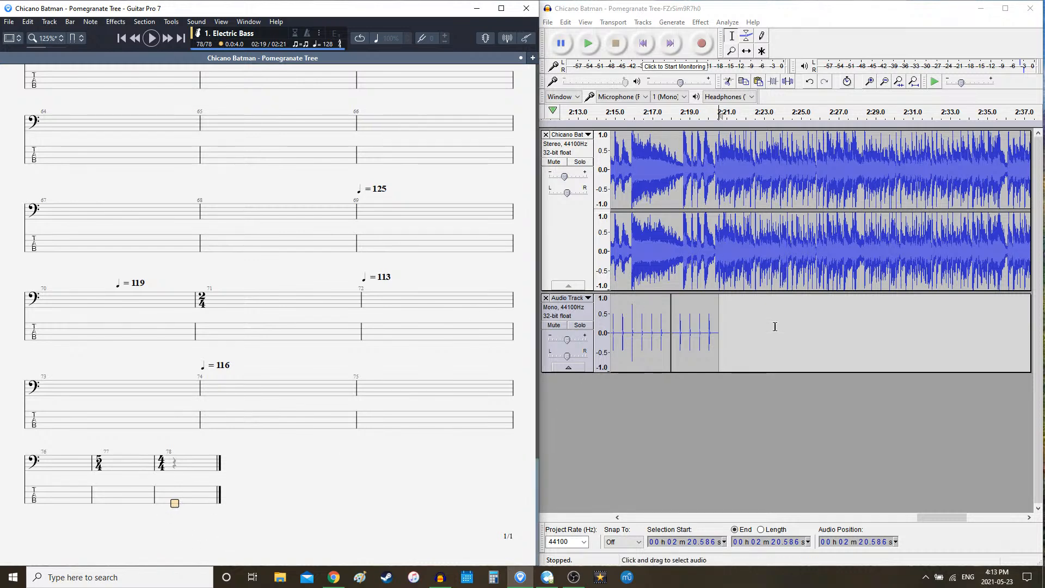
- Add a constant tempo change to 124 bpm at the start of bar 78
click(756, 329)
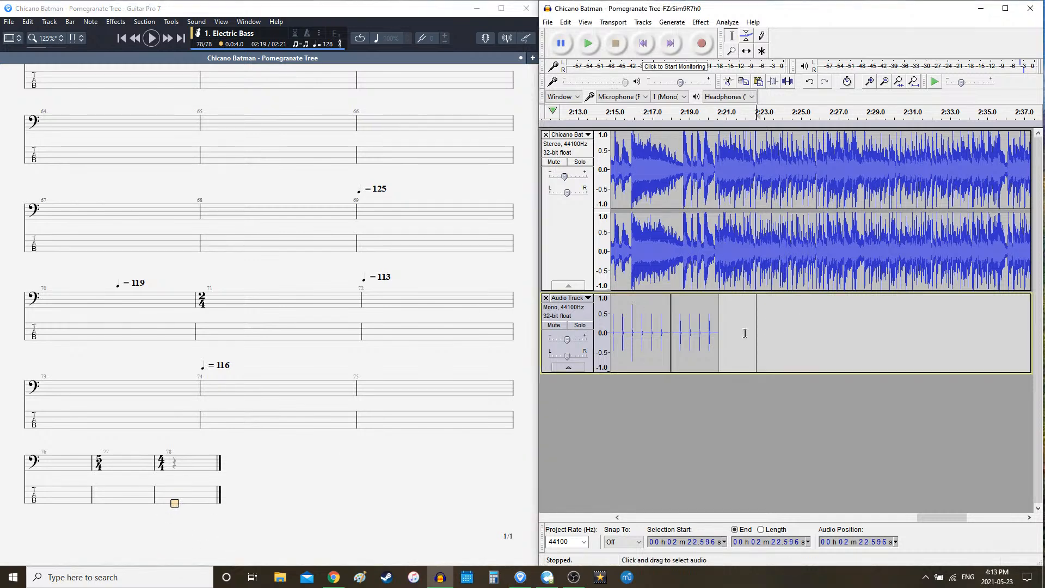
click(327, 43)
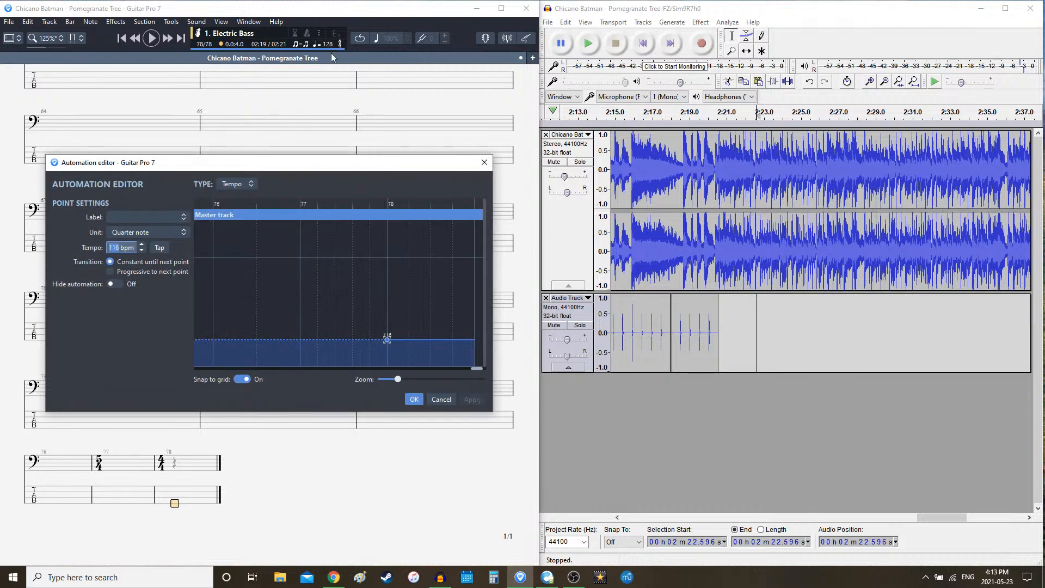
key(Return)
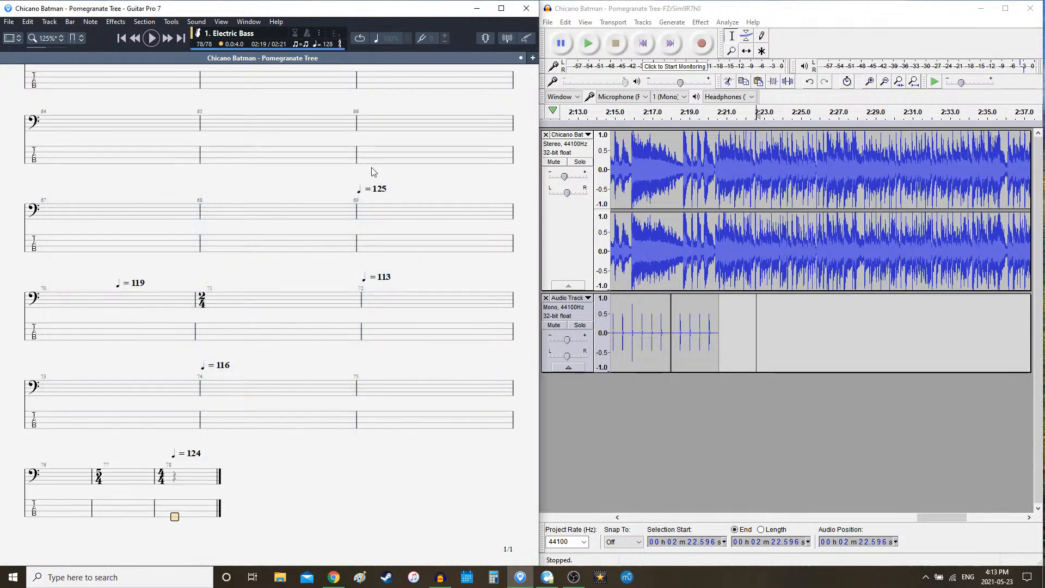
- Try sixteen four-beat bars of 124 bpm clicks from 2:20.586 in Audacity against the recording, and undo them
click(719, 318)
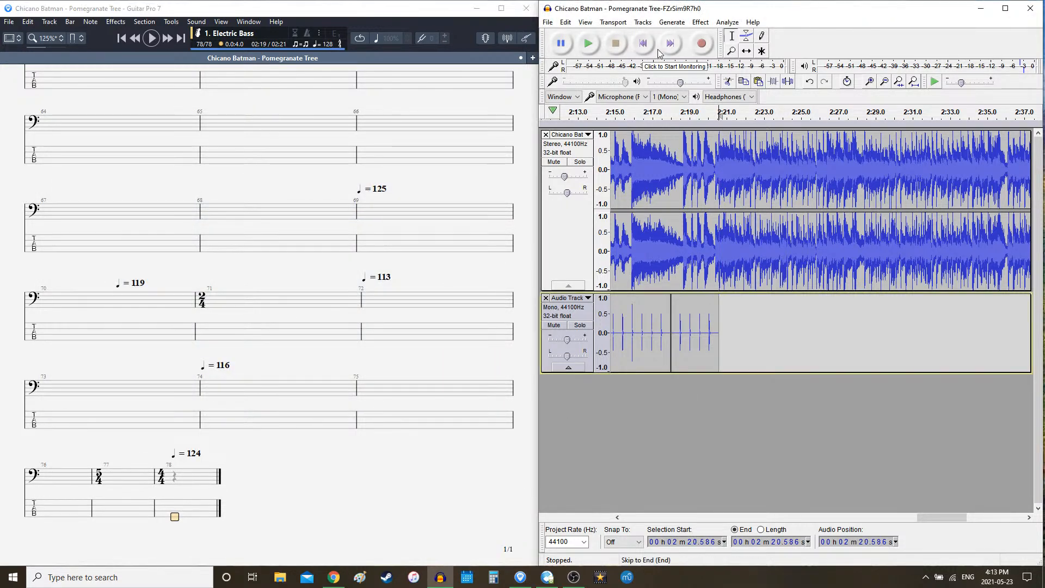
click(671, 22)
click(687, 124)
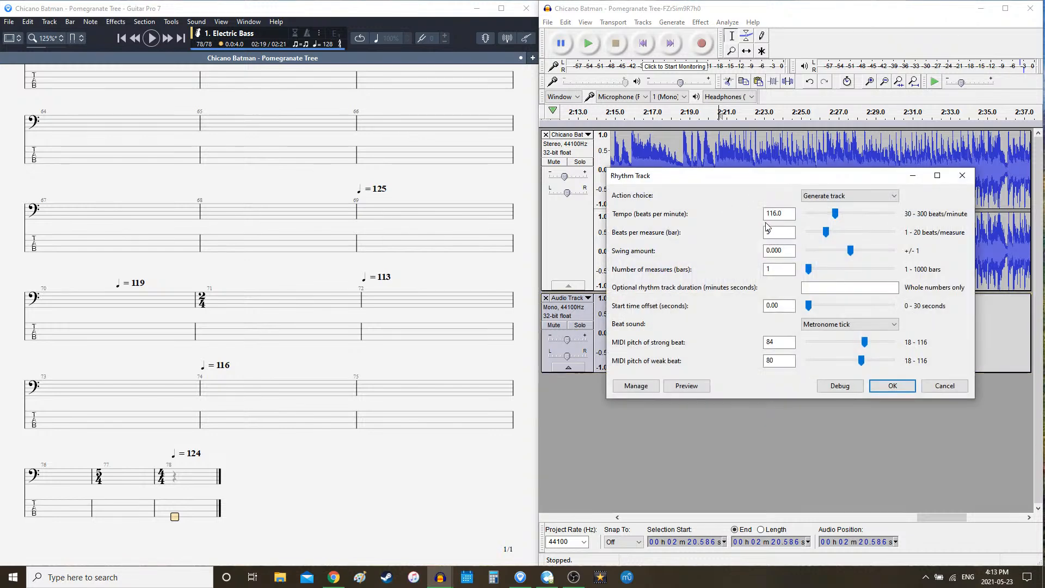
drag(770, 214, 700, 238)
text(24)
click(793, 268)
text(64)
click(893, 386)
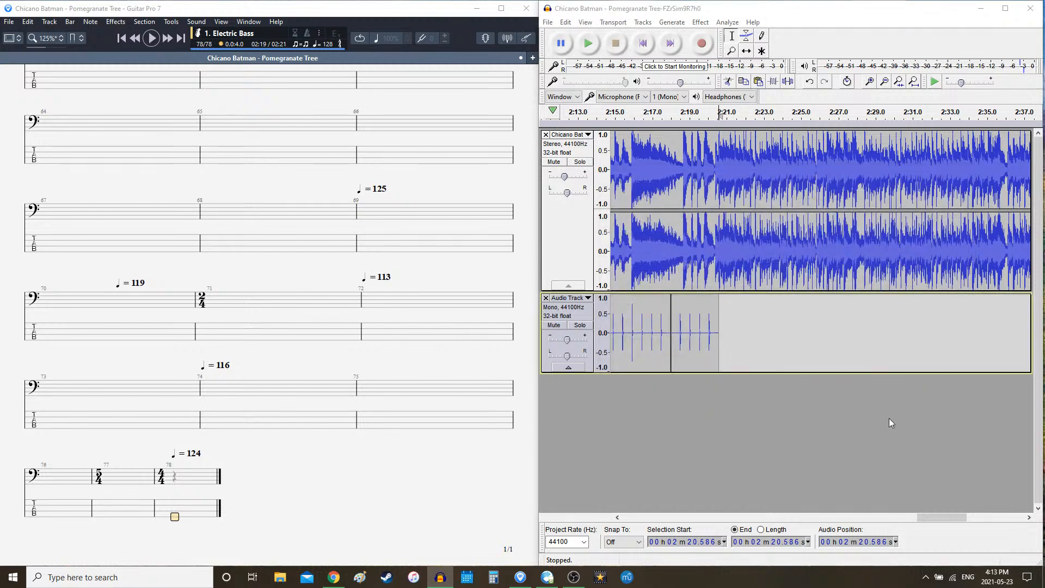
key(space)
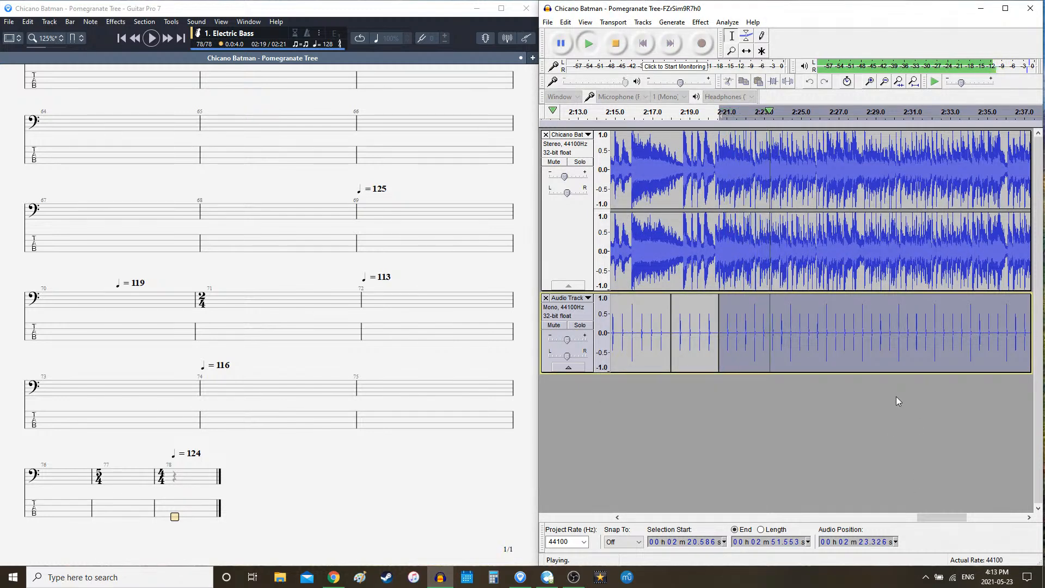
key(space)
key(ctrl+z)
- Generate sixteen four-beat bars of 122 bpm clicks from 2:20.586
click(671, 22)
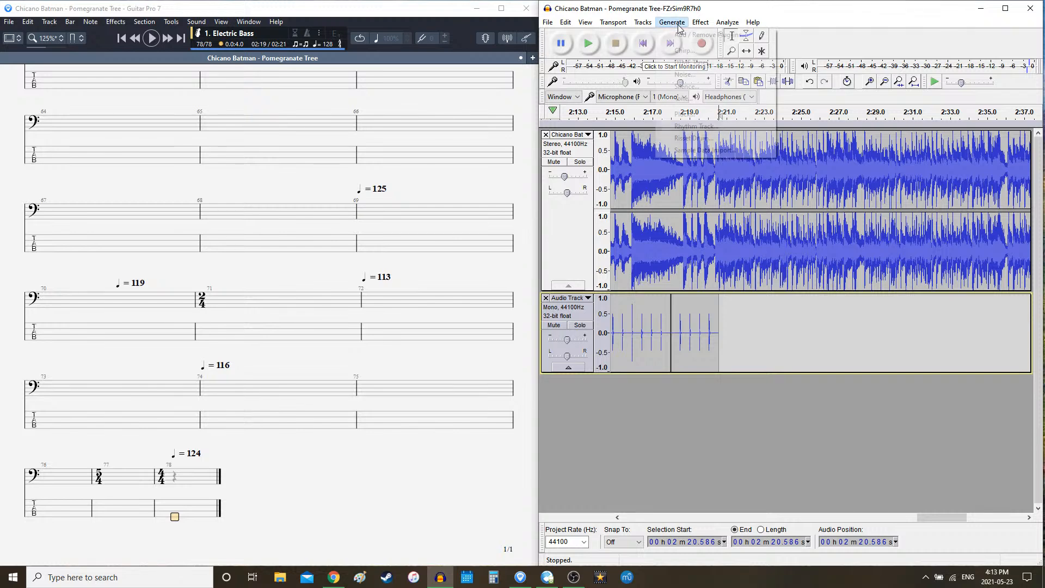
click(709, 128)
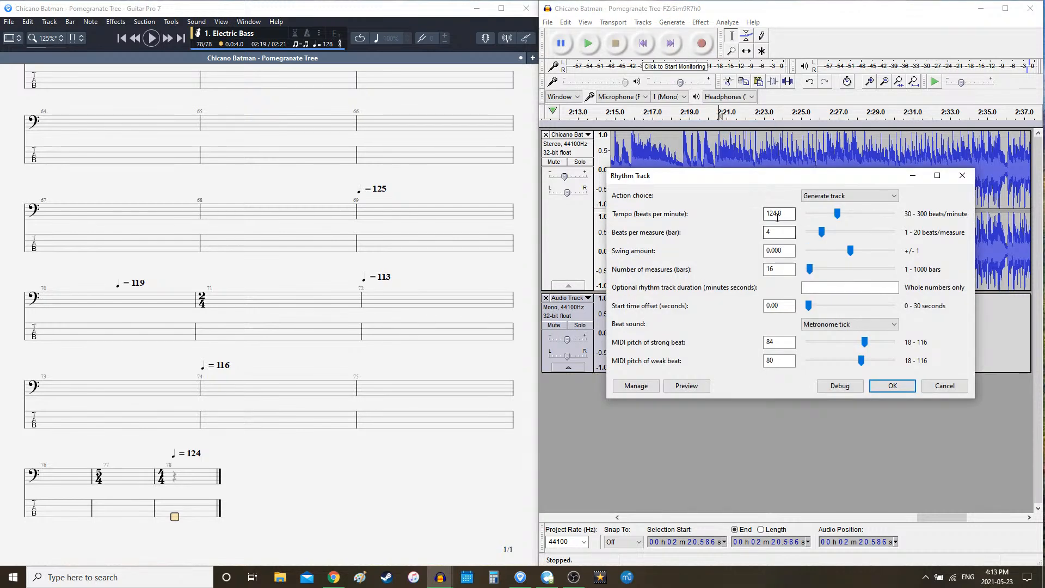
drag(773, 214, 778, 216)
text(2)
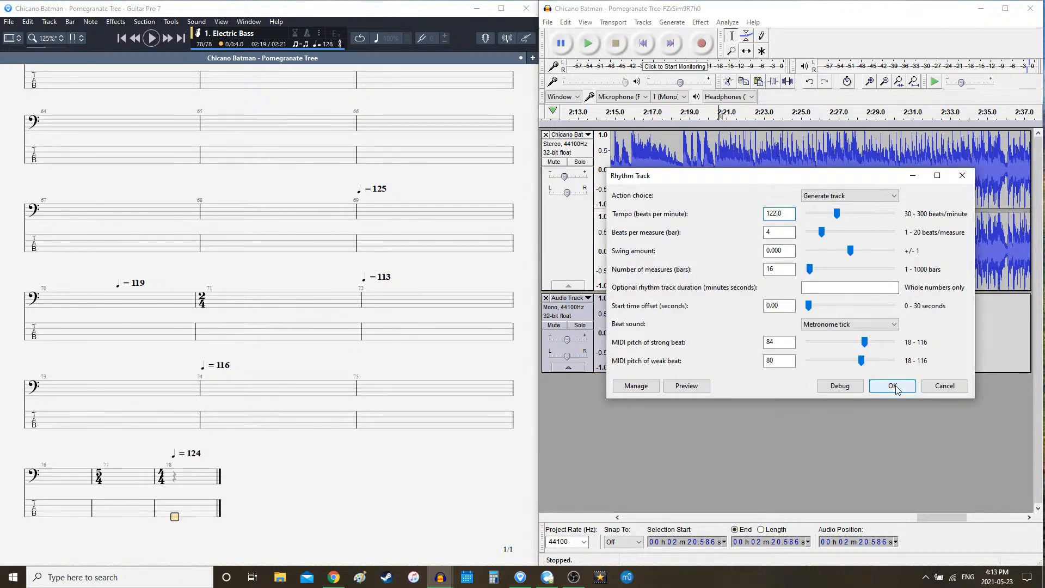
click(893, 386)
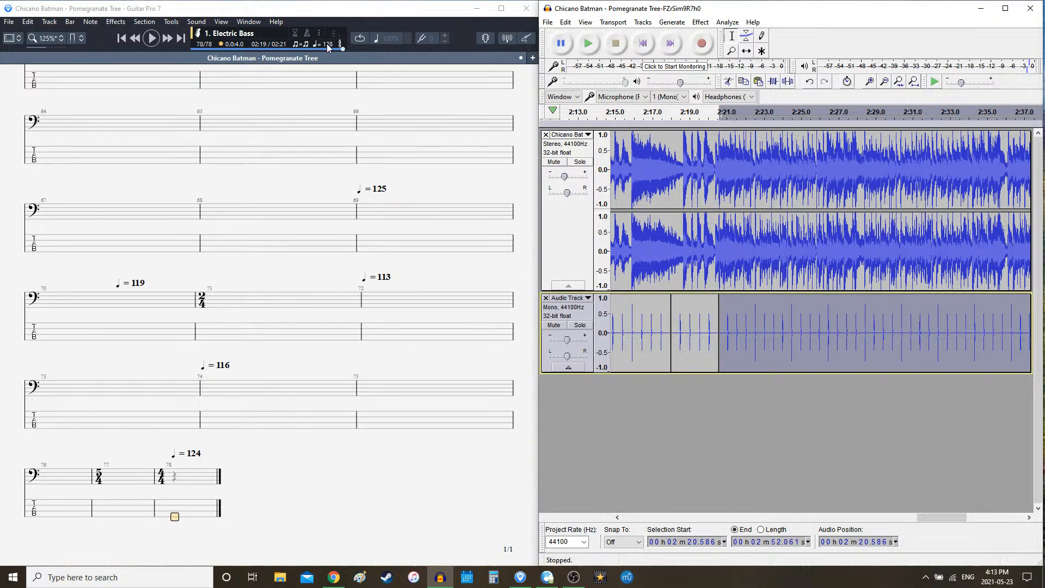
- In Guitar Pro, set the tempo change at the start of bar 78 to 122 bpm
click(329, 46)
text(122 bpm)
key(Return)
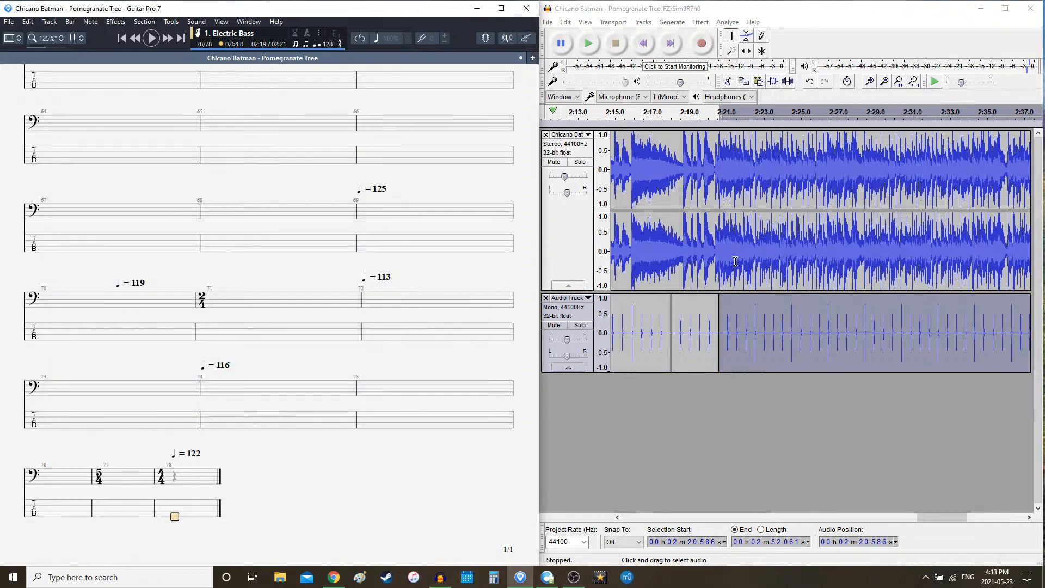
- In Audacity, play the 122 bpm clicks against the recording from 2:20.586 and delete them
click(763, 11)
key(space)
drag(938, 517, 946, 518)
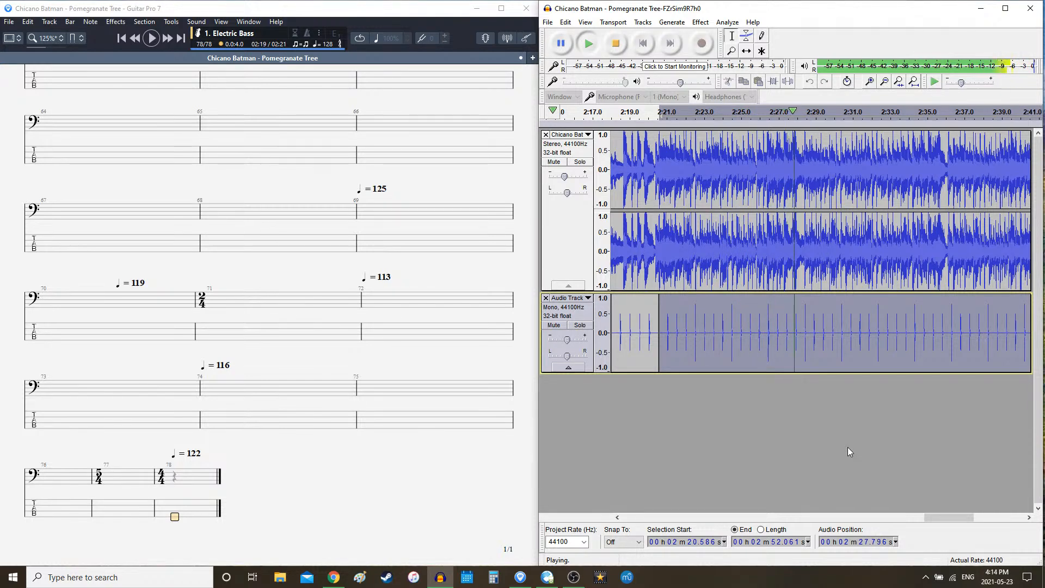
key(space)
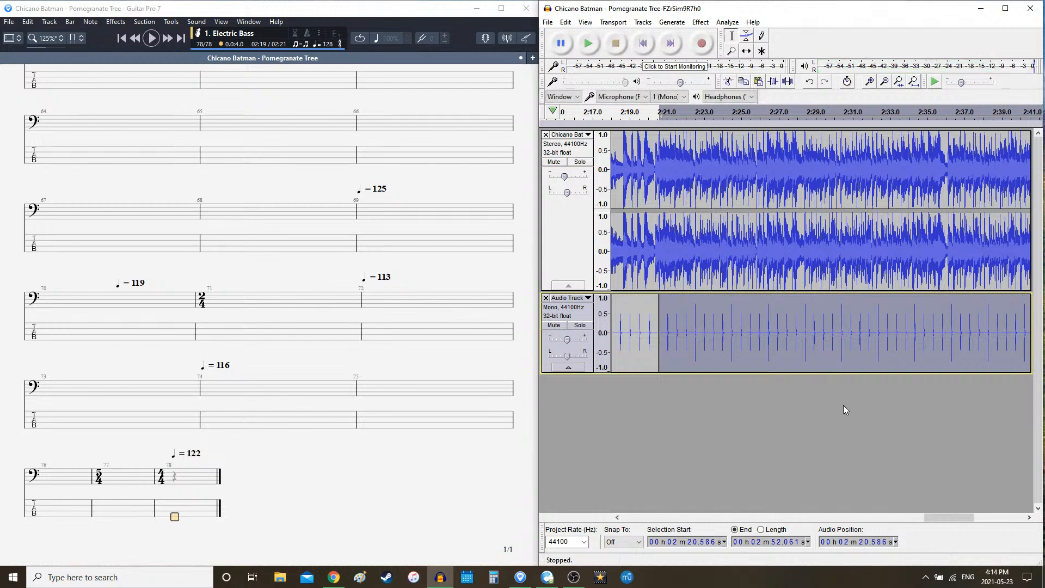
key(Delete)
- Generate sixteen four-beat bars of 123 bpm clicks from 2:20.586 and play them against the recording
click(671, 22)
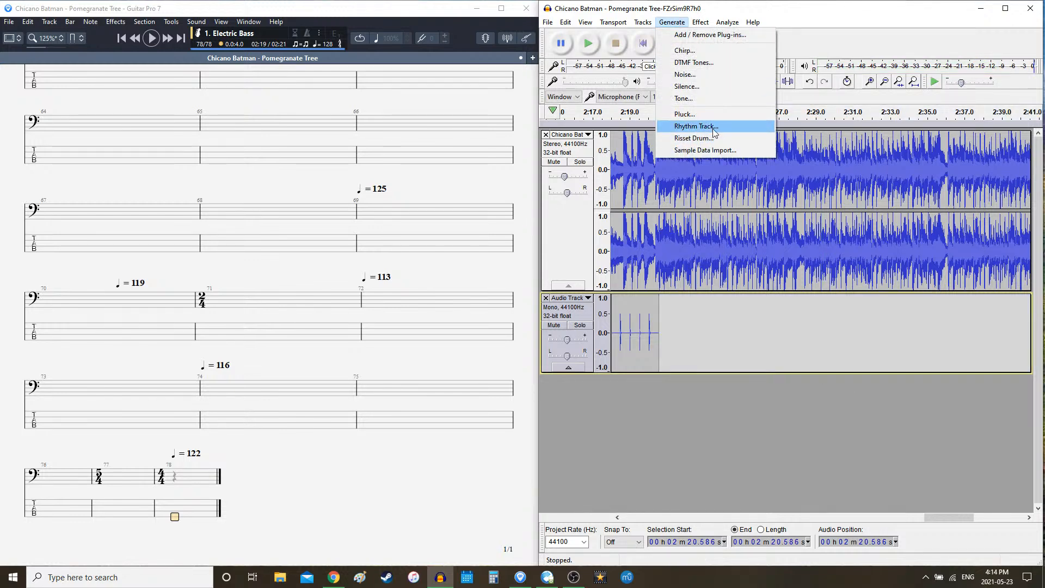
click(743, 126)
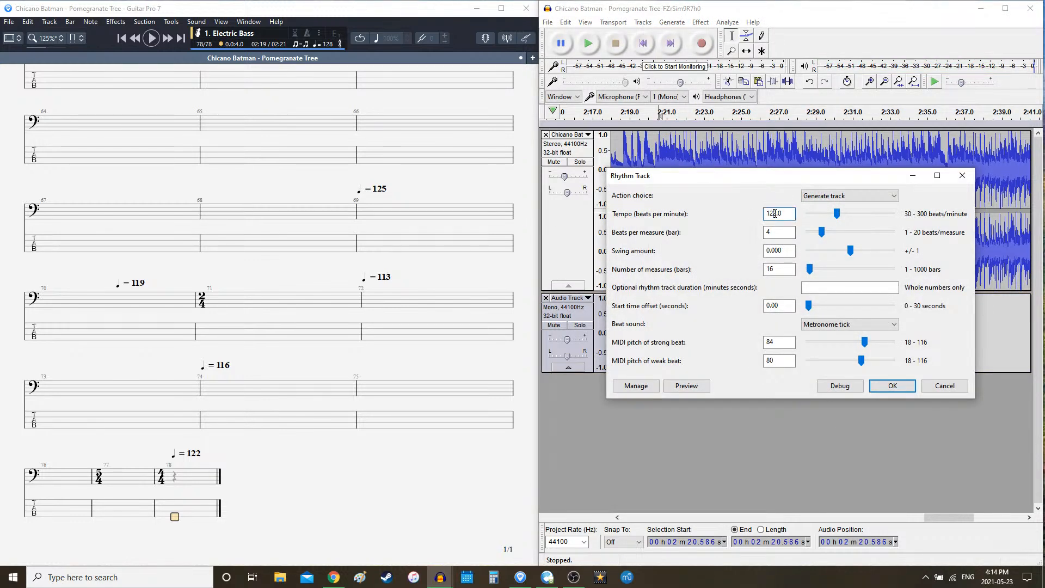
click(892, 385)
key(space)
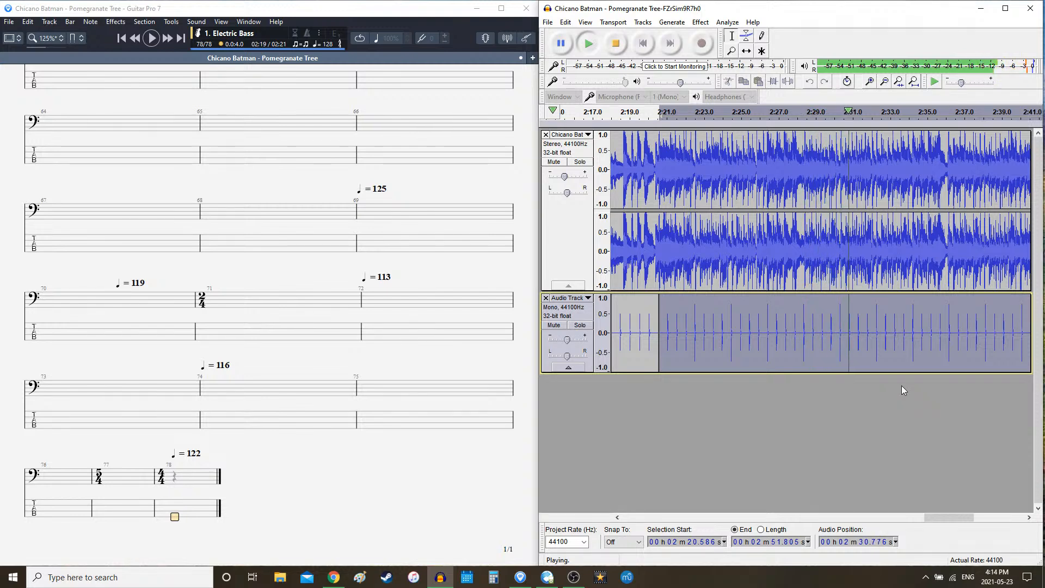
key(space)
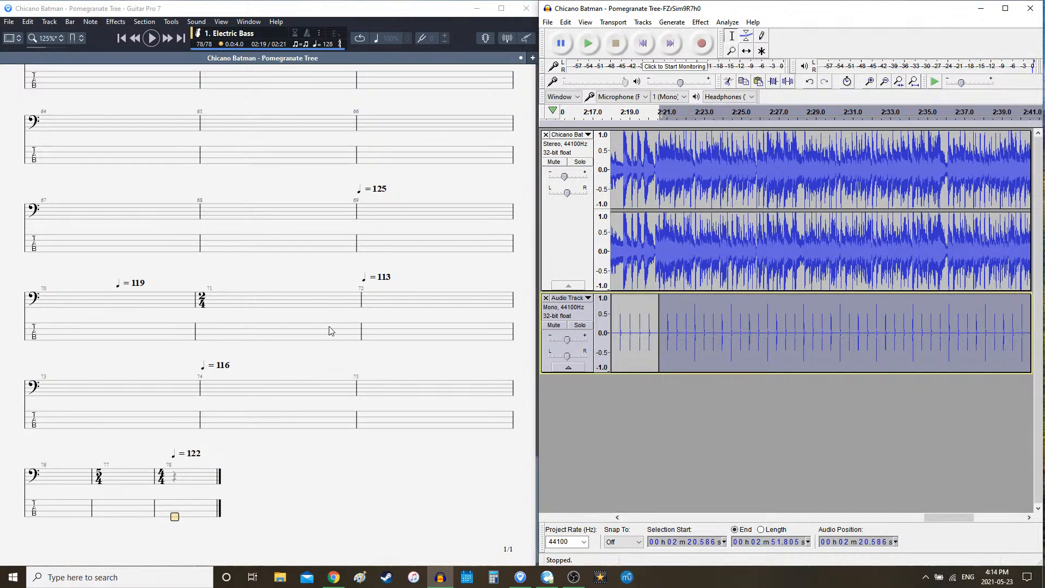
- In Guitar Pro, append bar 79 and add a constant tempo change to 123 bpm at its start
click(213, 523)
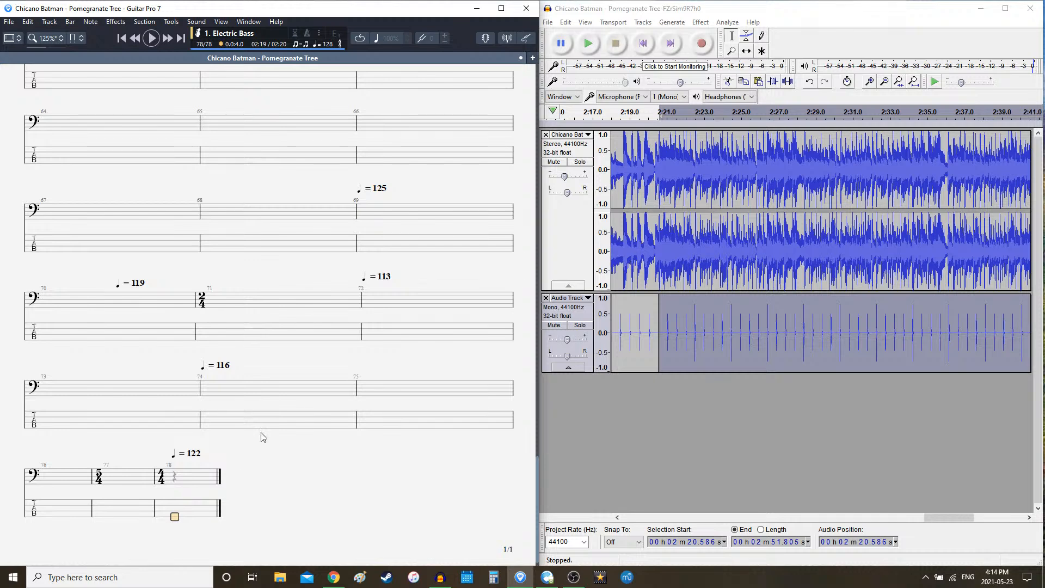
key(Right)
click(334, 45)
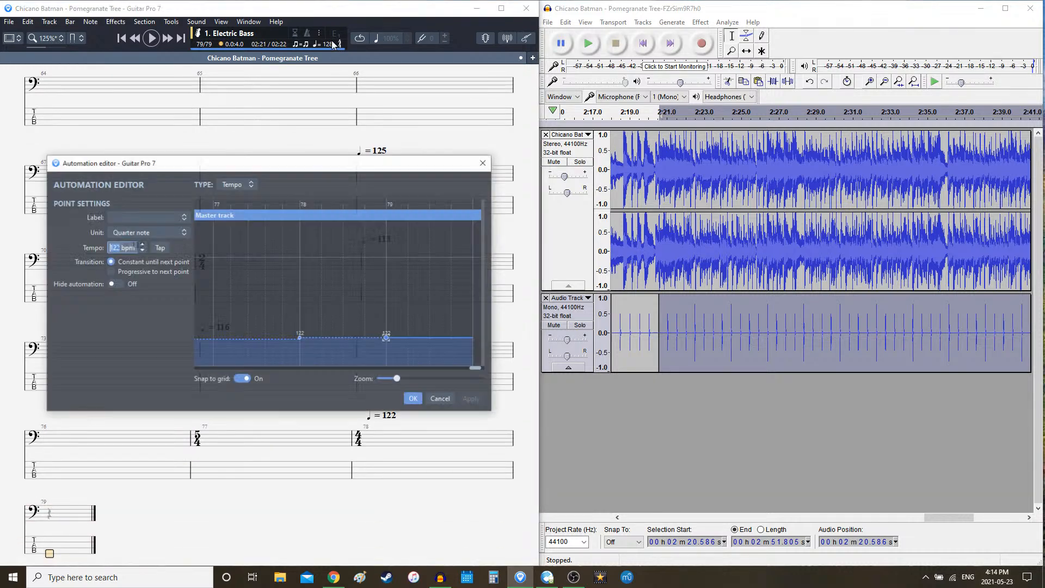
key(Up)
key(Up)
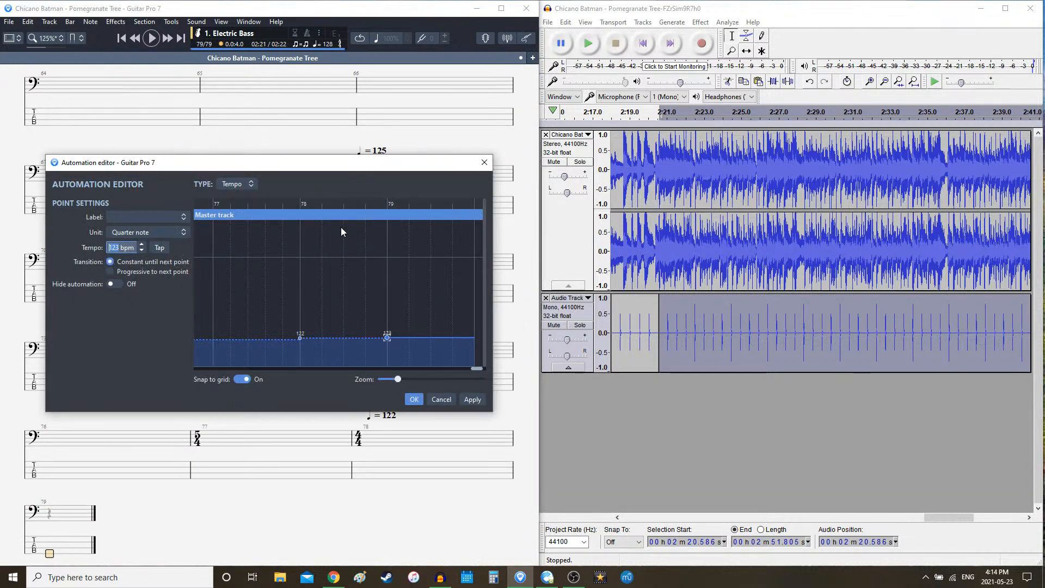
key(Return)
- In Audacity, generate sixteen four-beat bars of 123 bpm clicks from 2:22.553
click(672, 22)
click(700, 140)
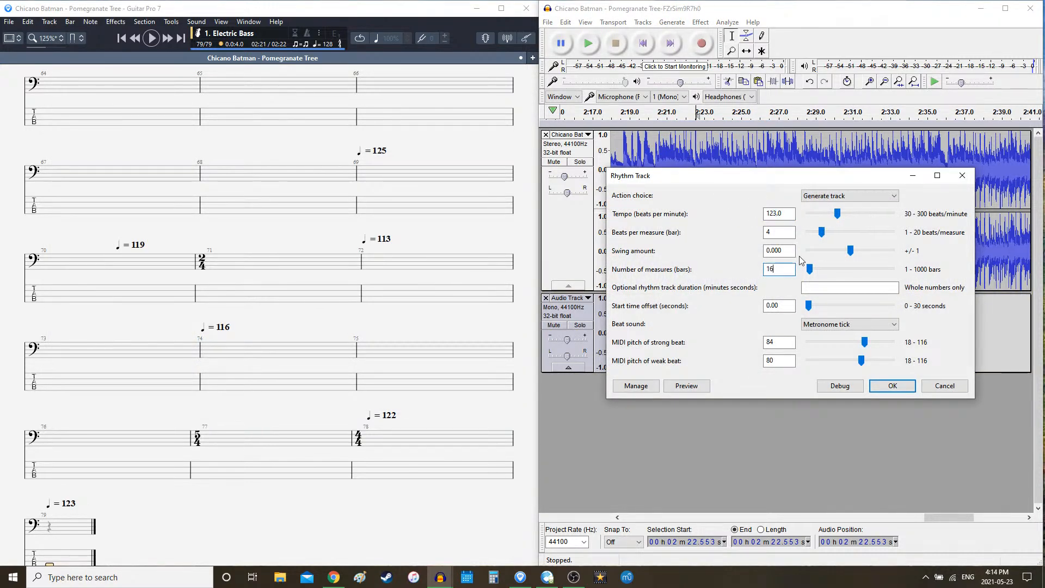
key(Return)
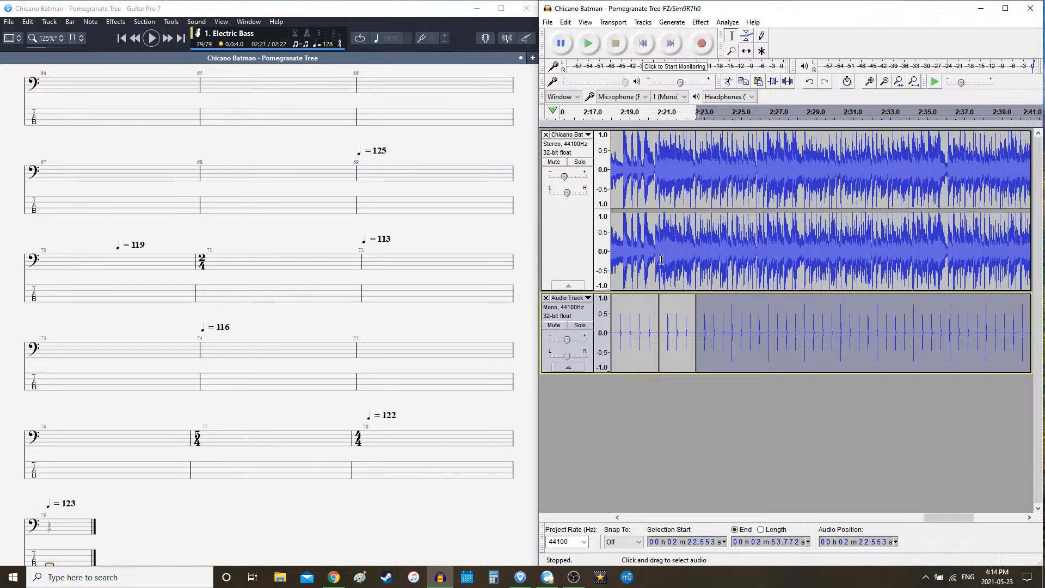
- Play the recording with the click track from 2:19.993 to check how the 123 bpm section aligns
click(662, 259)
click(648, 260)
key(space)
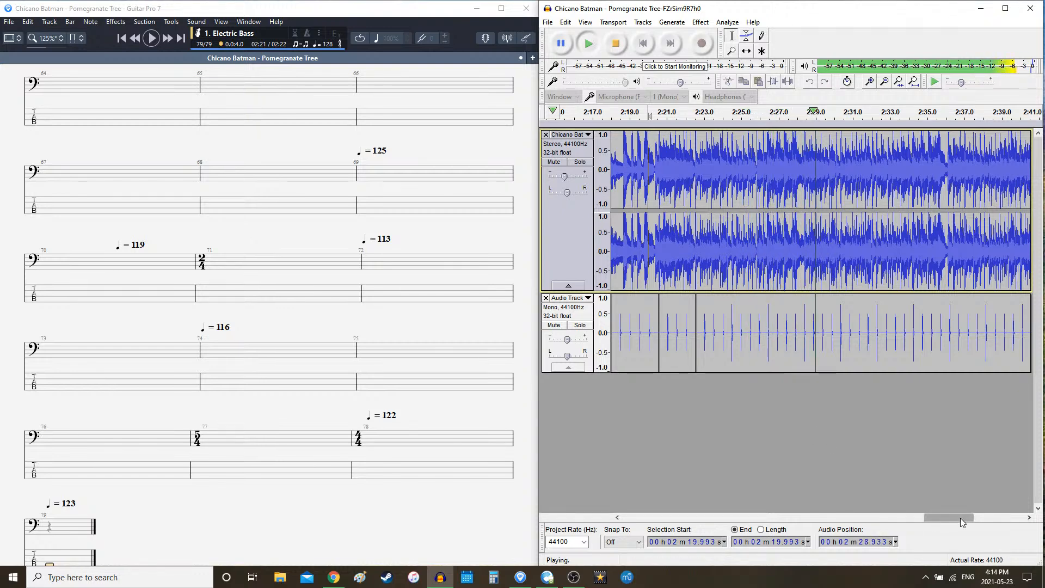
drag(960, 517, 967, 517)
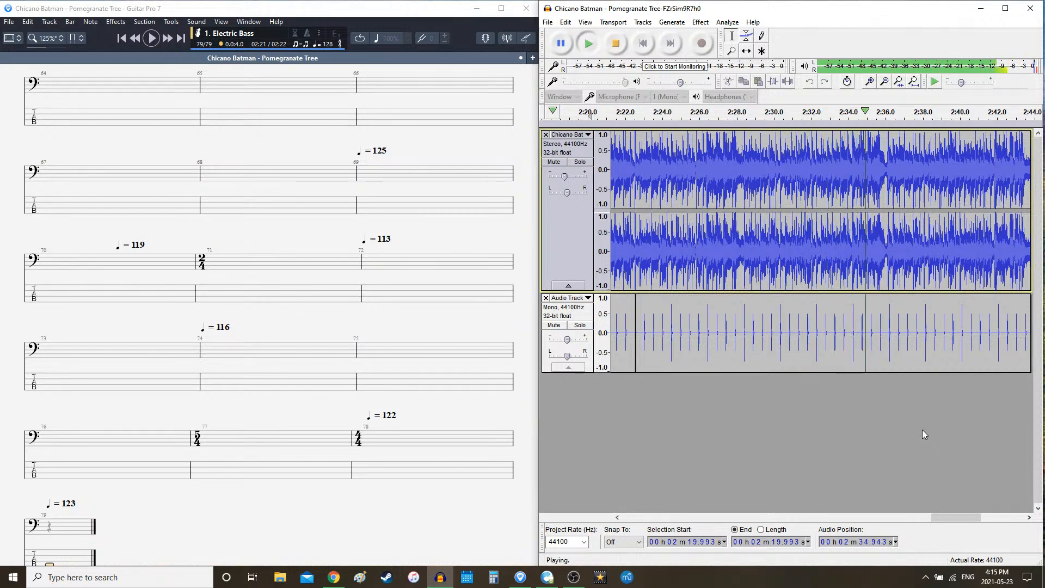
key(space)
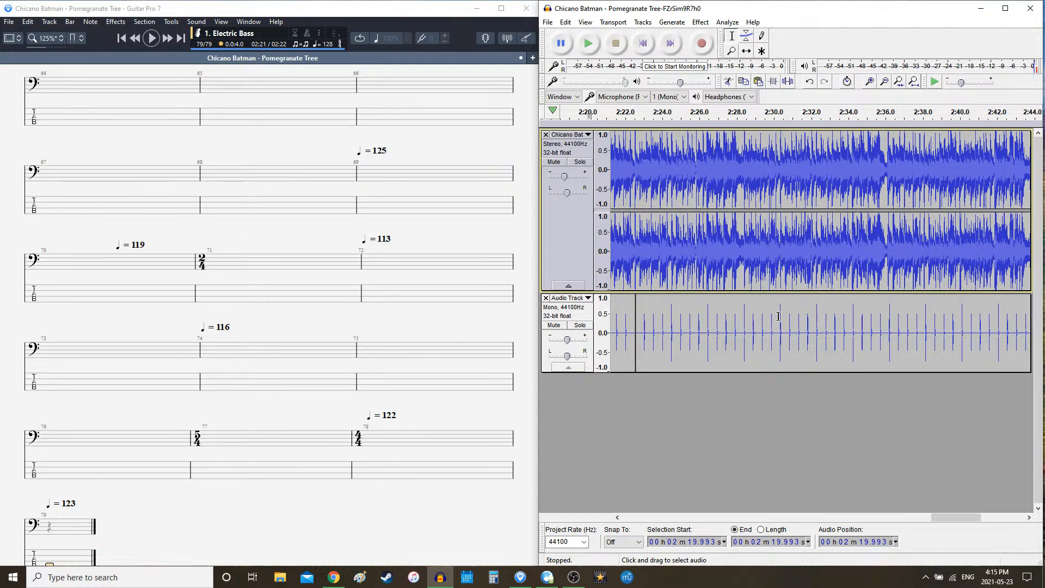
- Replay the recording with the clicks from the bar starts near 2:30.260, 2:28.300 and 2:32.249 to find where the tempo drifts
click(778, 317)
key(space)
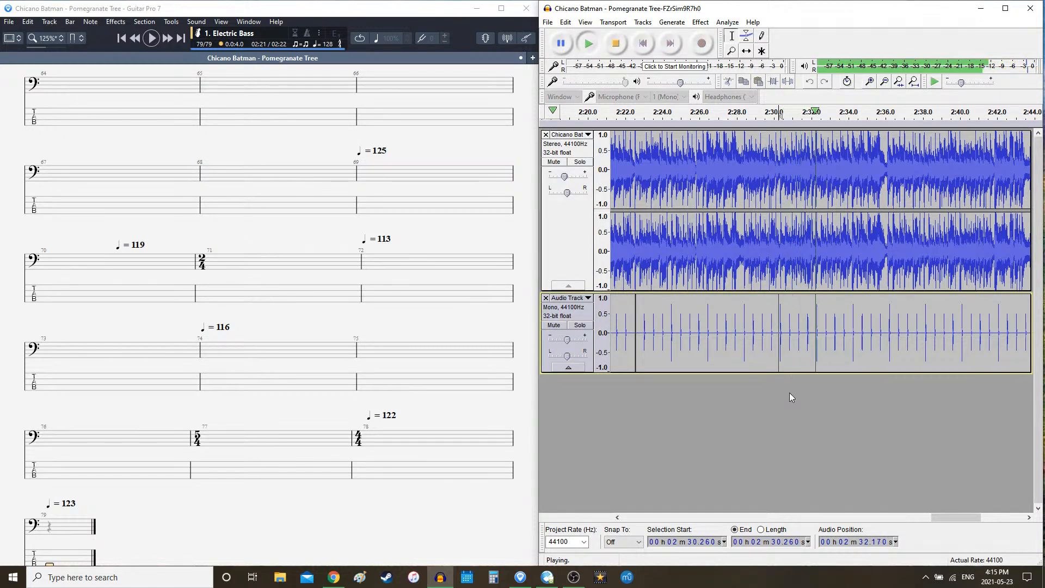
key(space)
click(743, 332)
key(space)
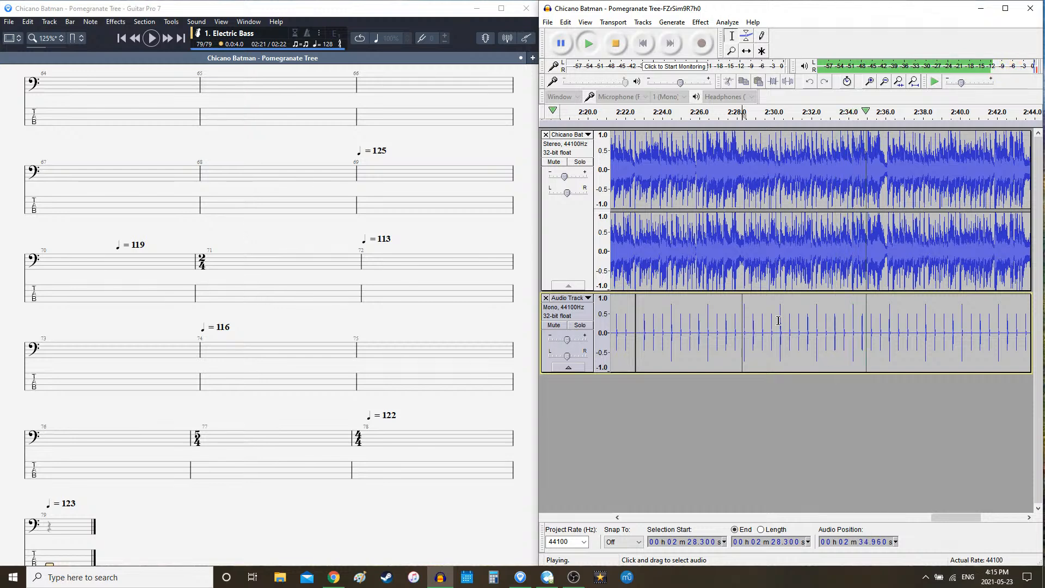
click(816, 319)
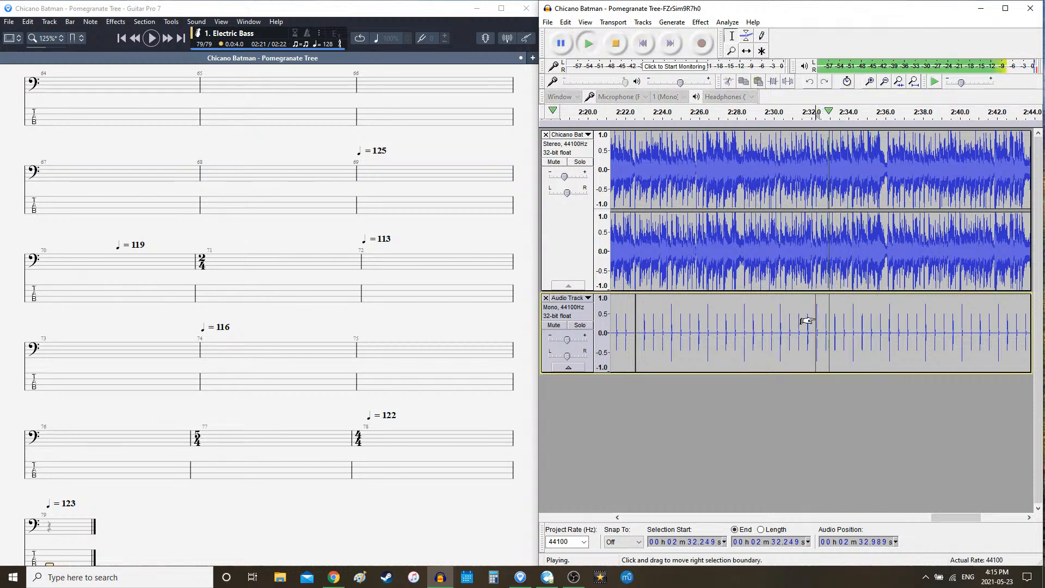
key(space)
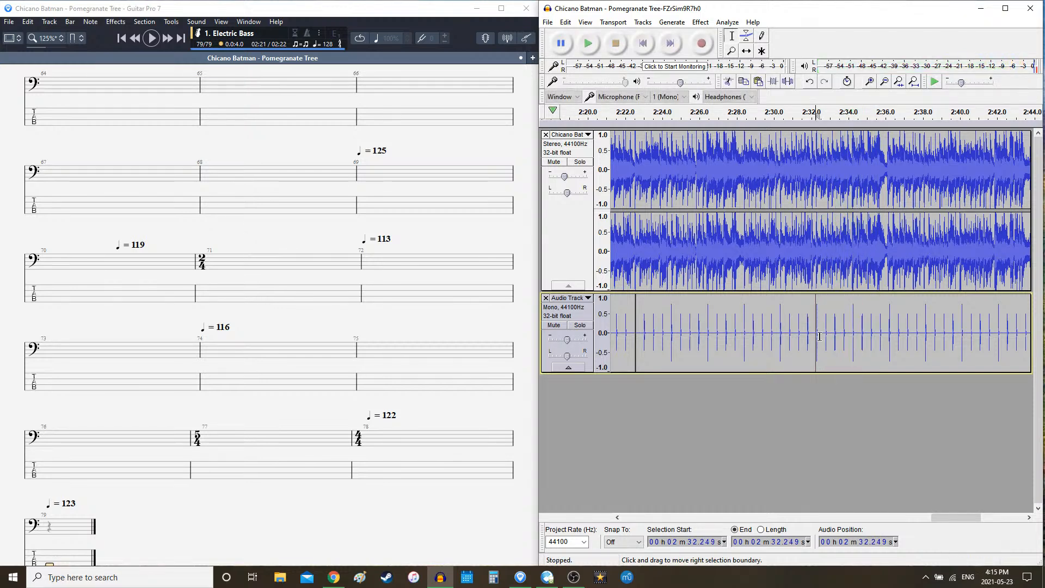
key(space)
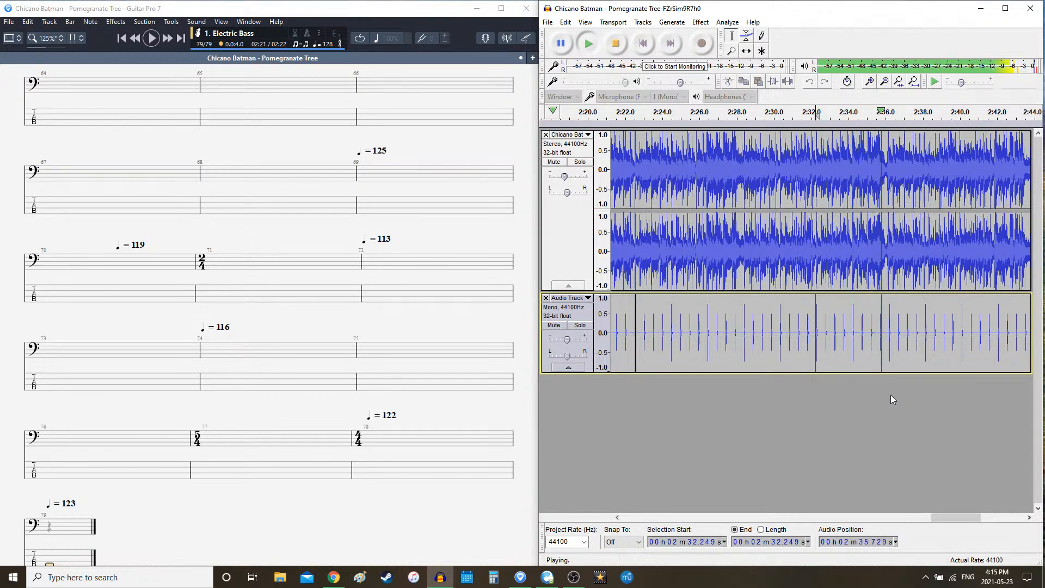
key(space)
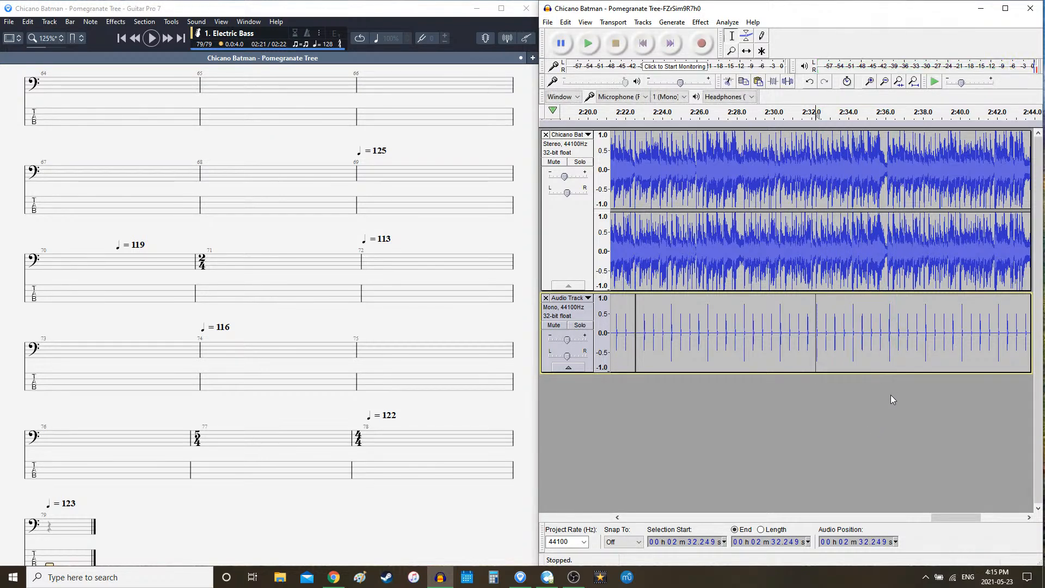
- In Guitar Pro, append bars 80 to 84 and add a tempo change to 125 bpm at the start of bar 84
scroll(276, 292, down, 1)
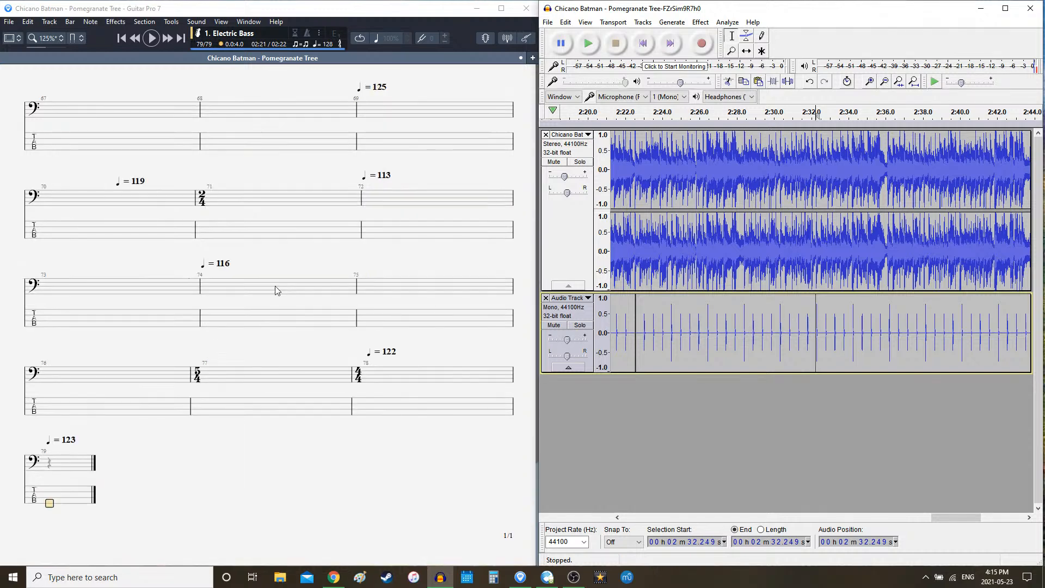
click(77, 506)
key(Right)
key(Right)
key(Right)
key(Right)
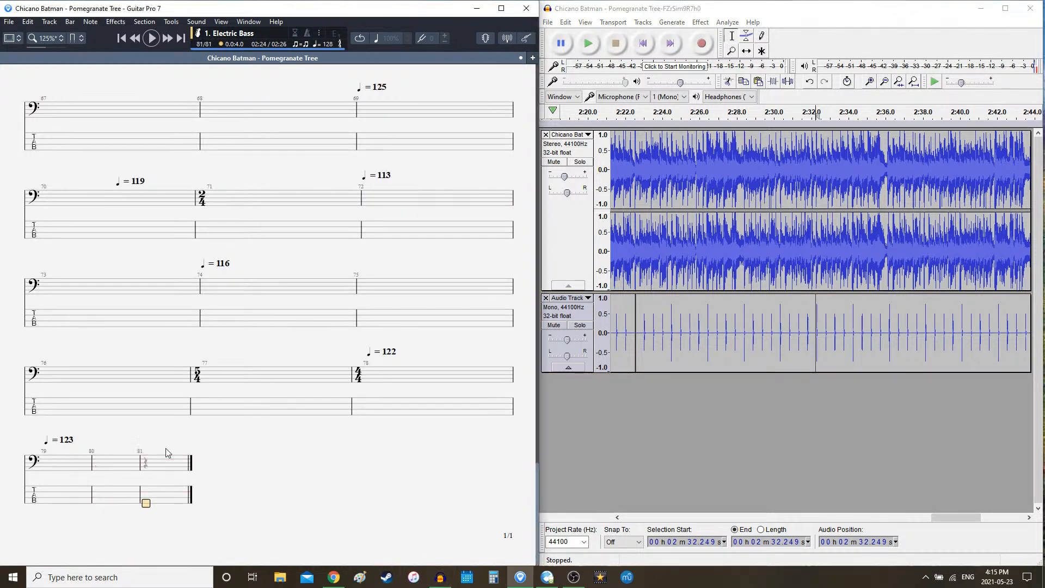
key(Right)
click(329, 45)
text(125)
key(Return)
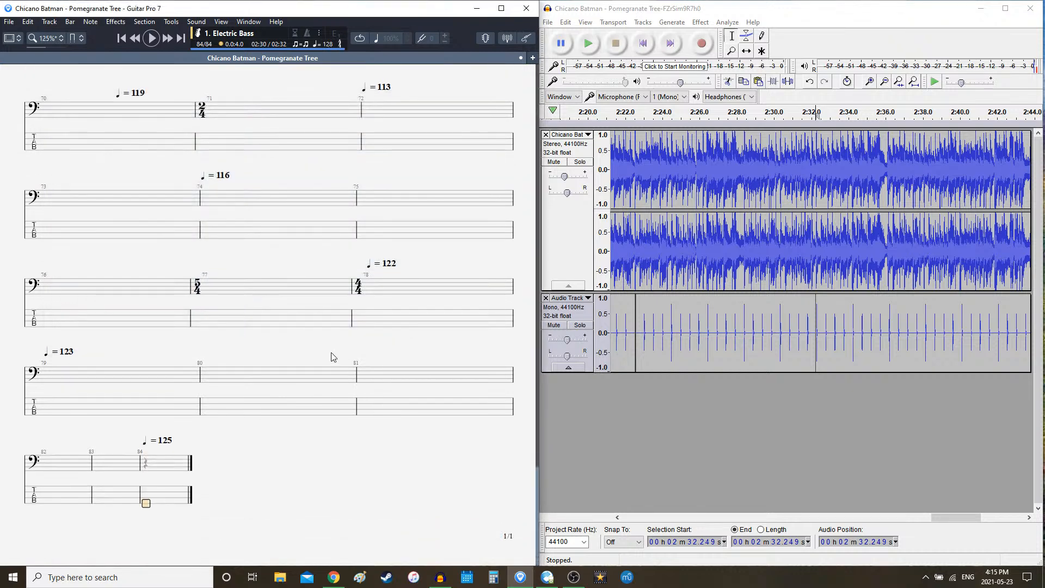
- In Audacity, delete the 123 bpm clicks after 2:22.553 and generate new four-beat bars of 123 bpm clicks from there
double_click(778, 319)
key(Delete)
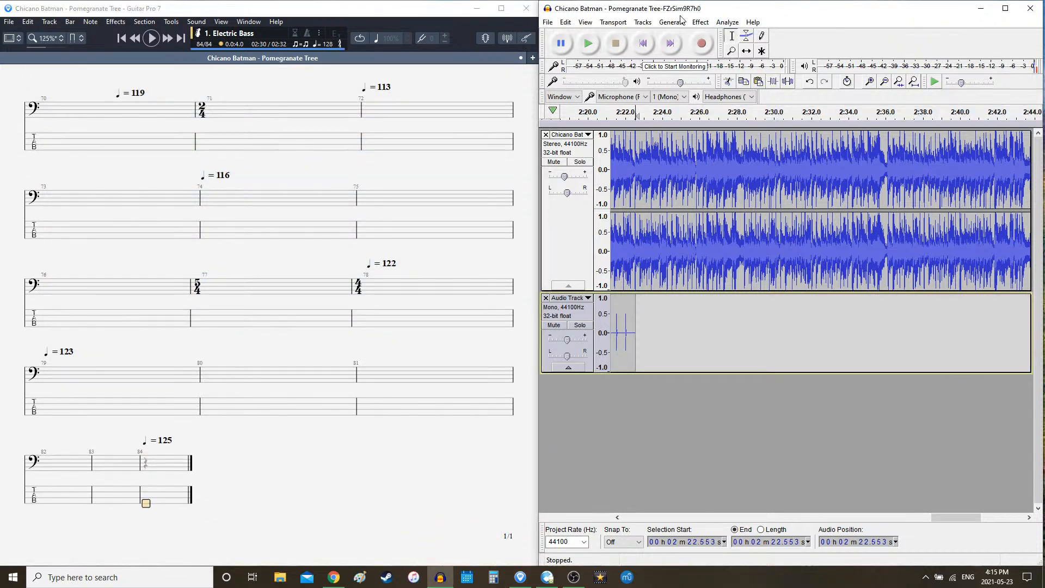
click(671, 22)
click(700, 133)
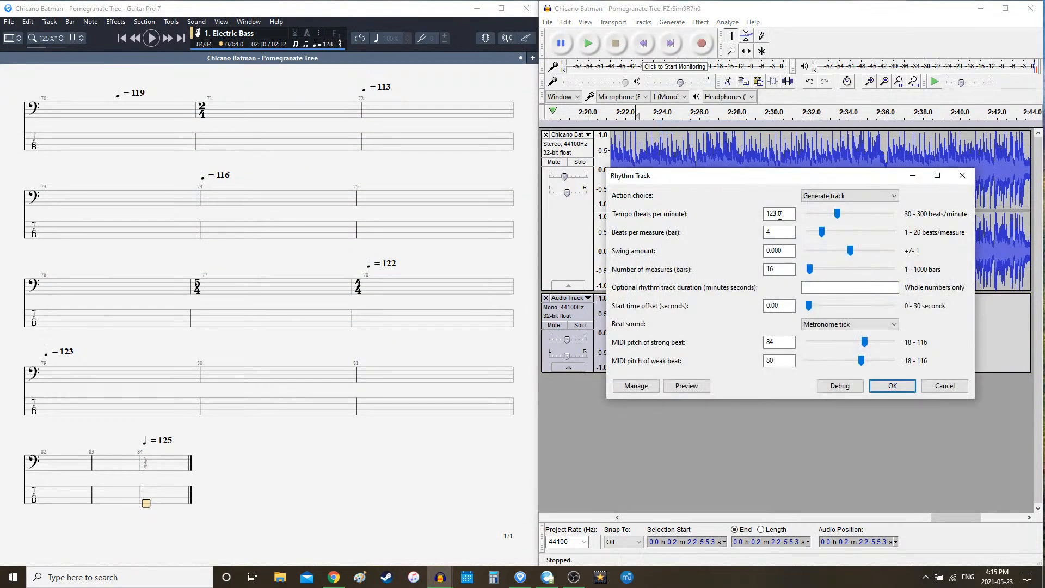
key(Return)
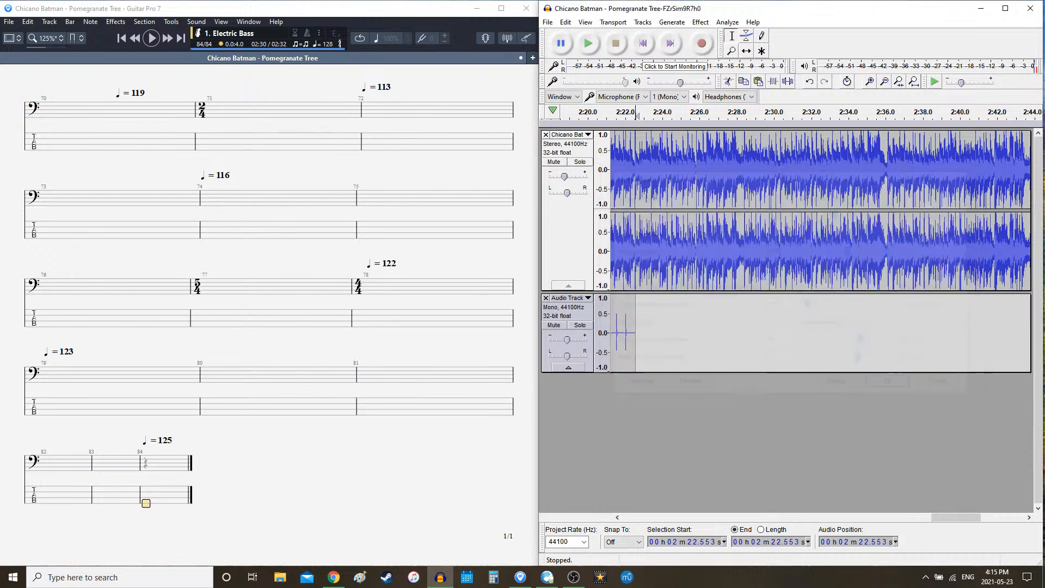
- Generate four-beat bars of 125 bpm clicks from the end of the 123 bpm clicks at 2:32.309
click(841, 313)
click(817, 314)
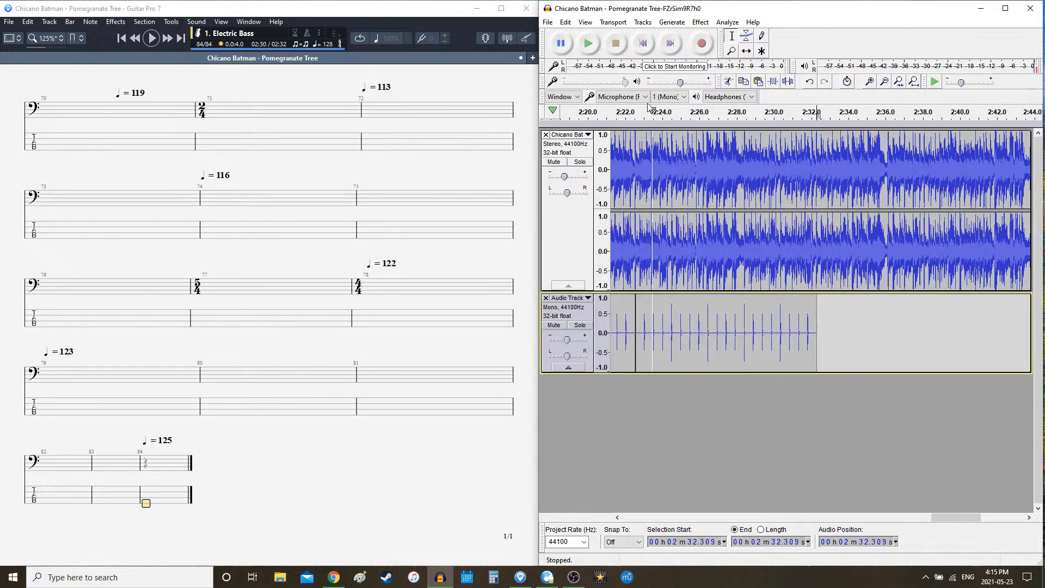
click(671, 22)
click(708, 127)
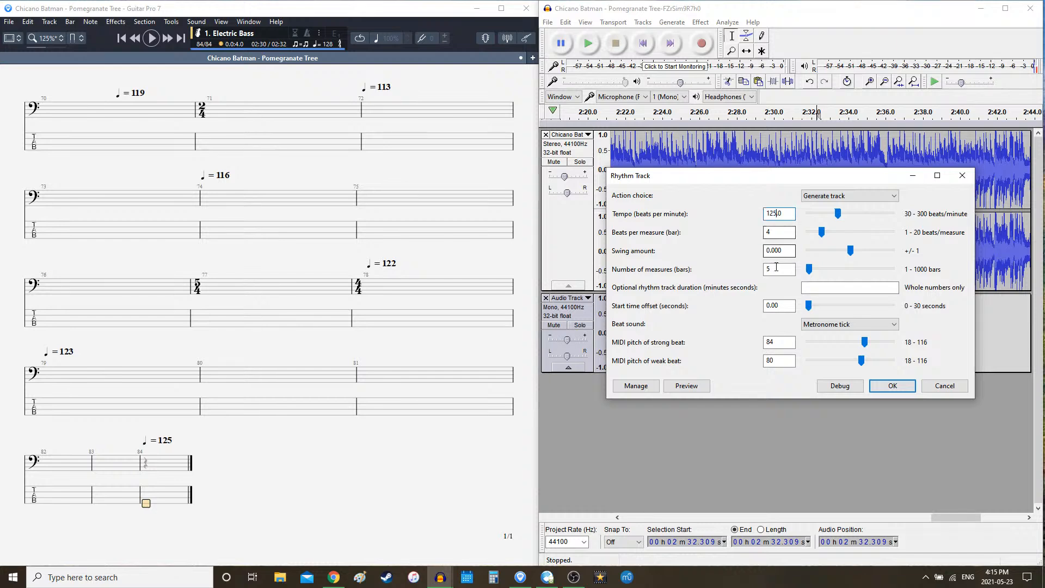
key(Return)
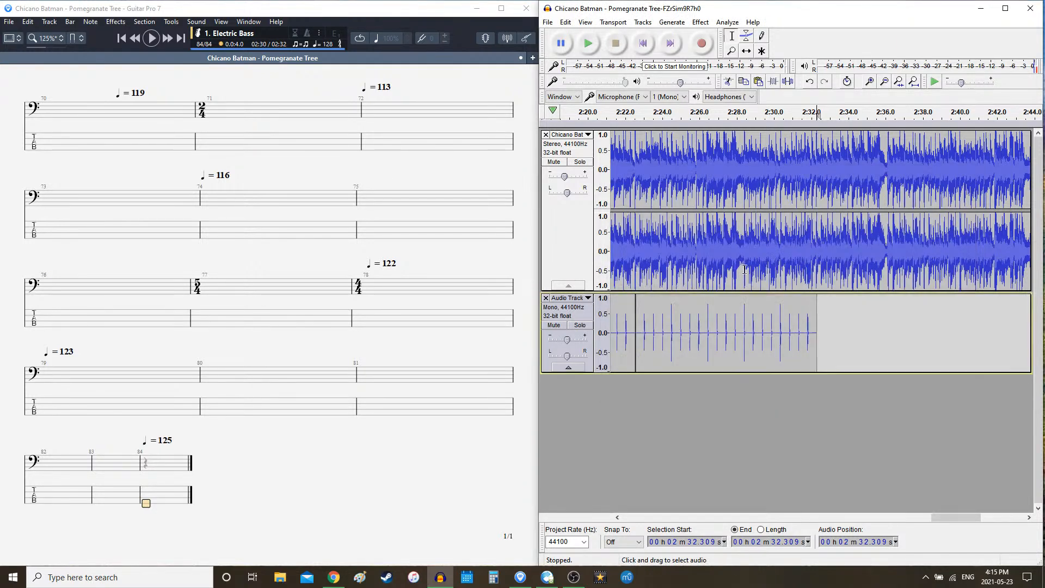
- Play the recording with the clicks from 2:30.289 to near the song's end to check how the 125 bpm section aligns
click(779, 303)
key(space)
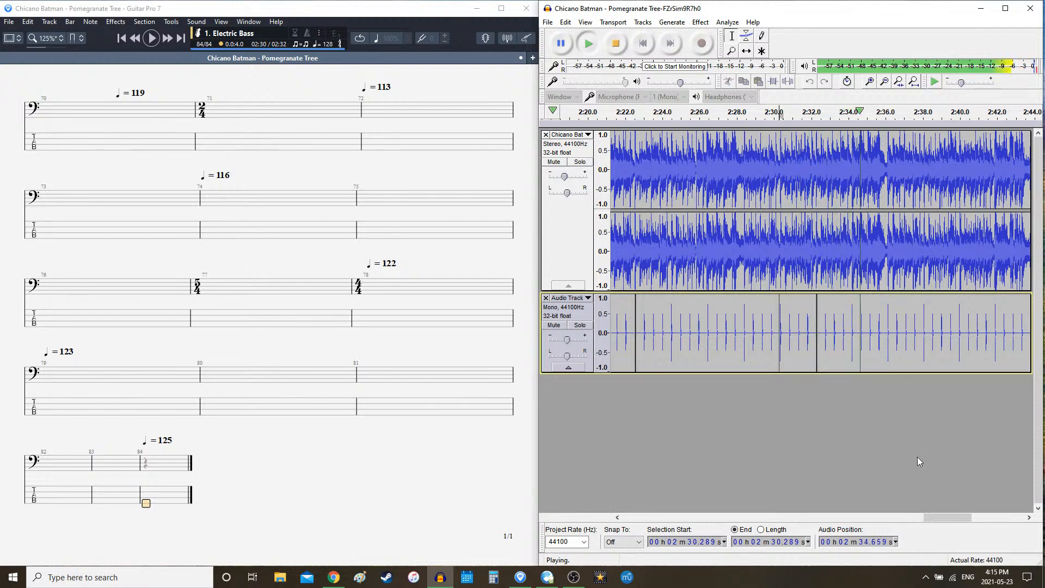
drag(956, 518, 971, 518)
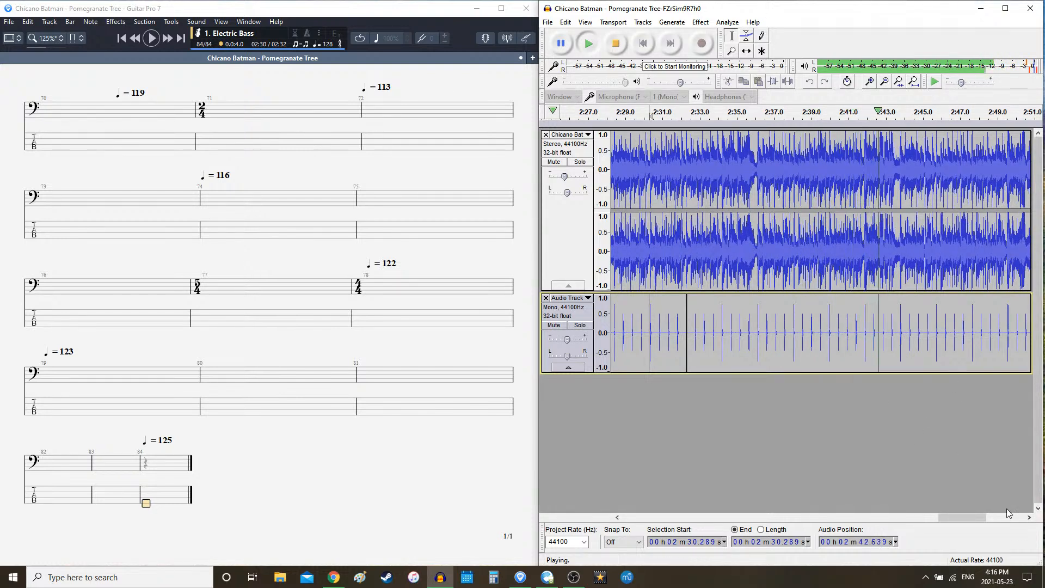
drag(981, 518, 992, 520)
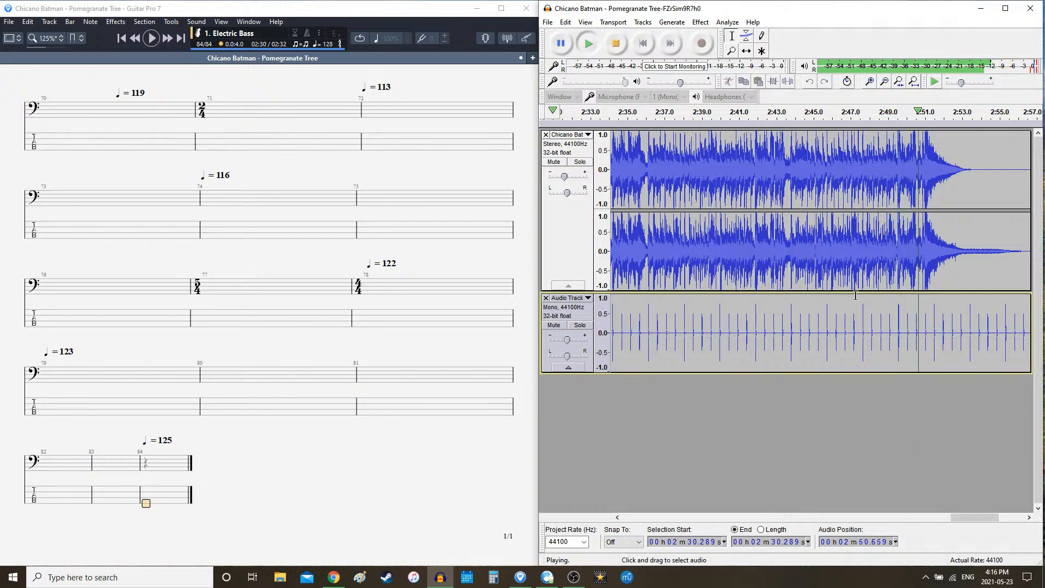
key(space)
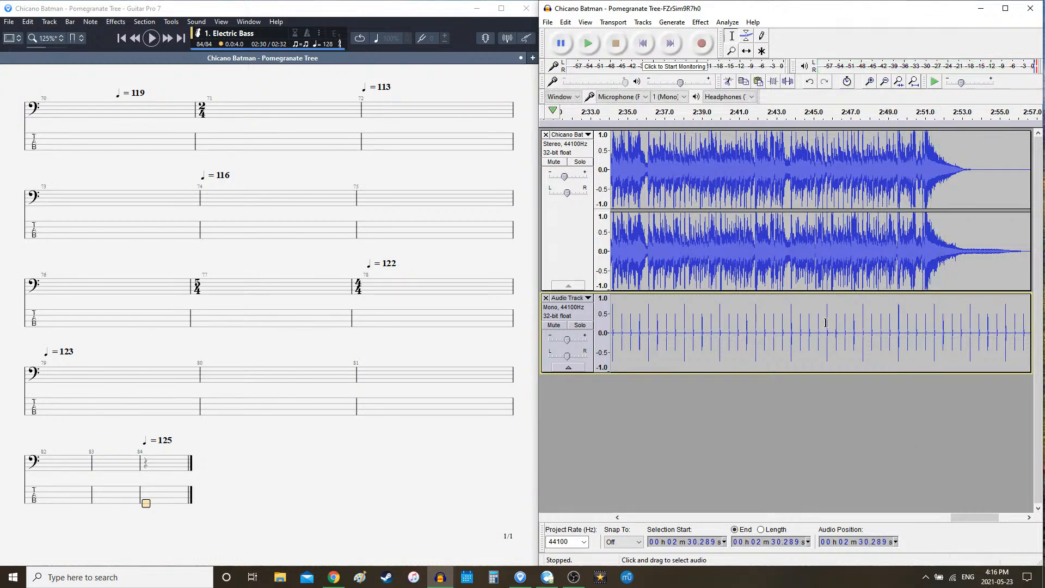
- Replay the recording with the clicks from the bar start near 2:45.675 to check for tempo drift
click(826, 322)
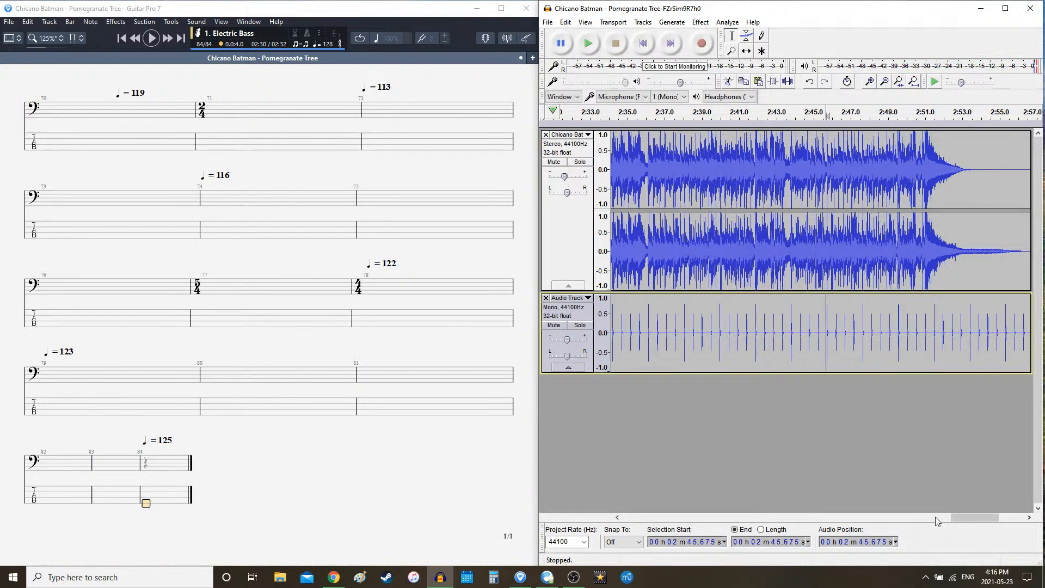
drag(969, 516, 983, 515)
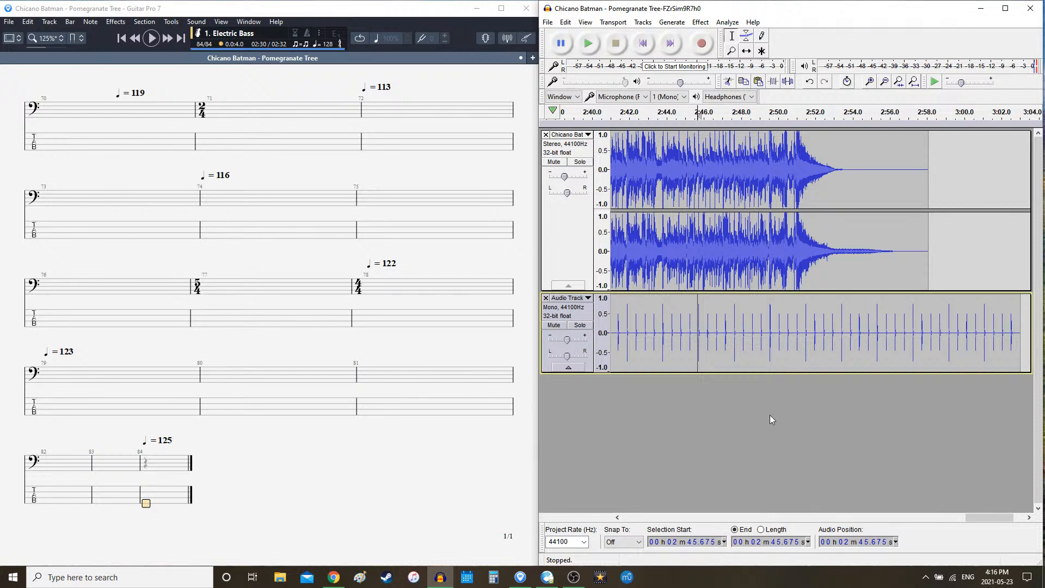
key(space)
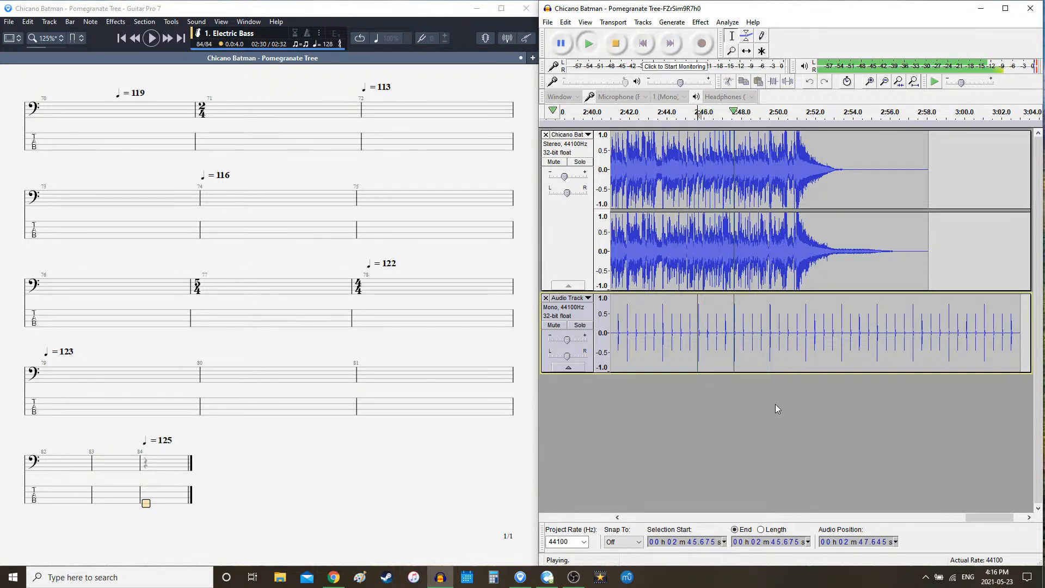
key(space)
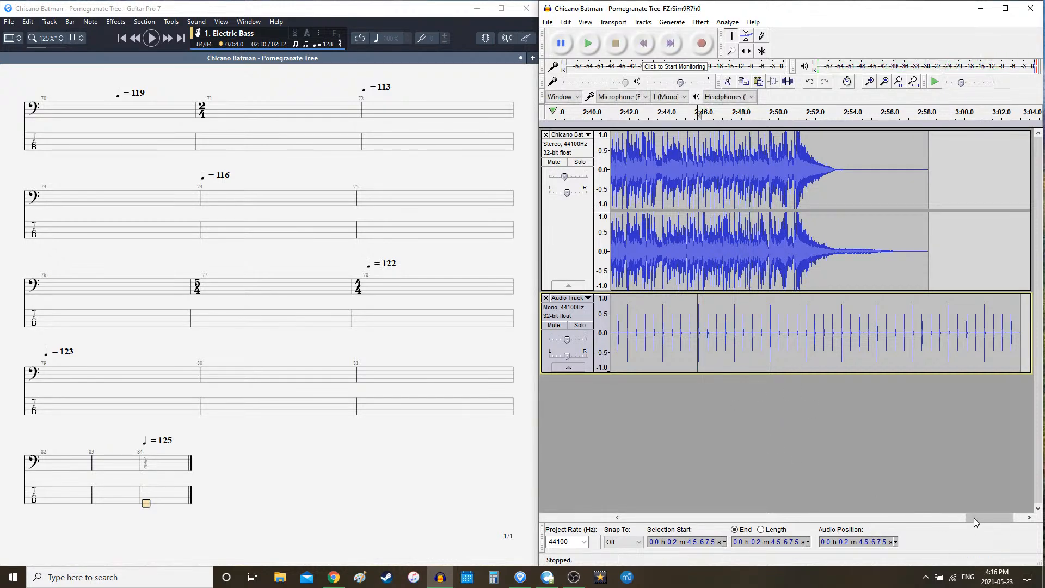
drag(975, 517, 951, 517)
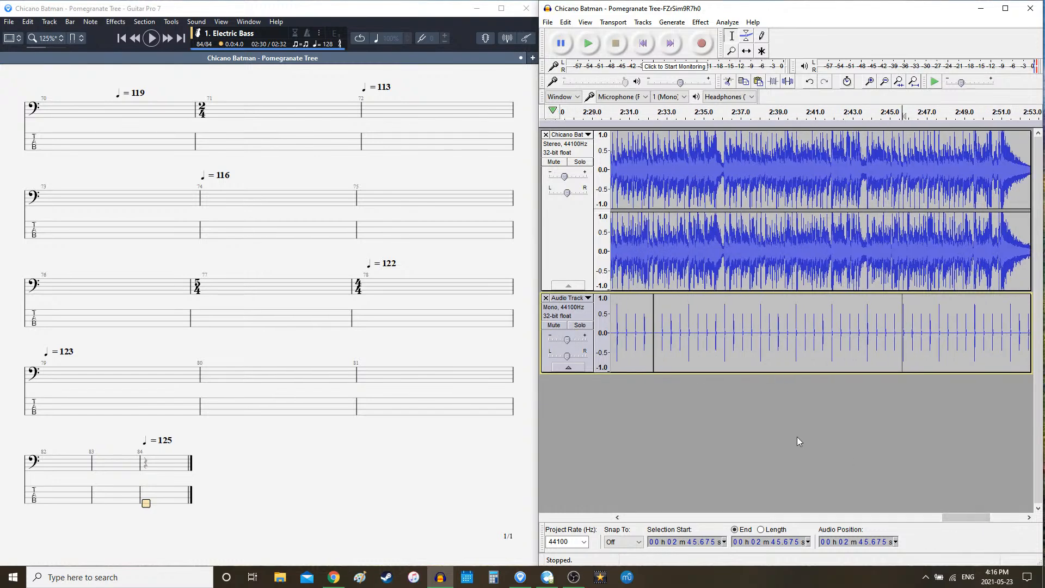
- In Guitar Pro, append bars 85 to 91 and add a tempo change to 126 bpm at the start of bar 91
click(167, 509)
key(Right)
key(Right)
key(Right)
key(Right)
key(Right)
key(Right)
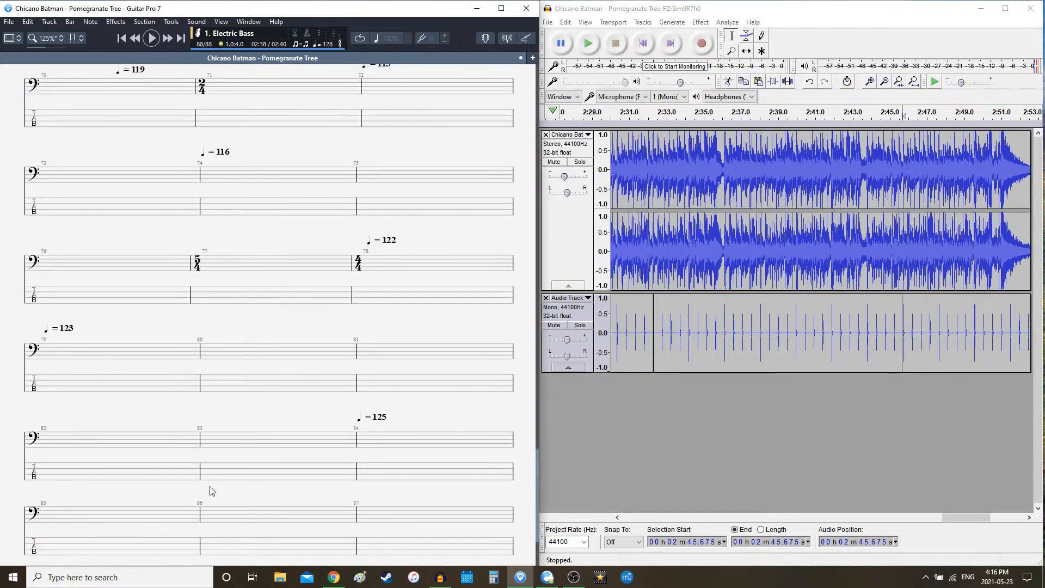
key(Right)
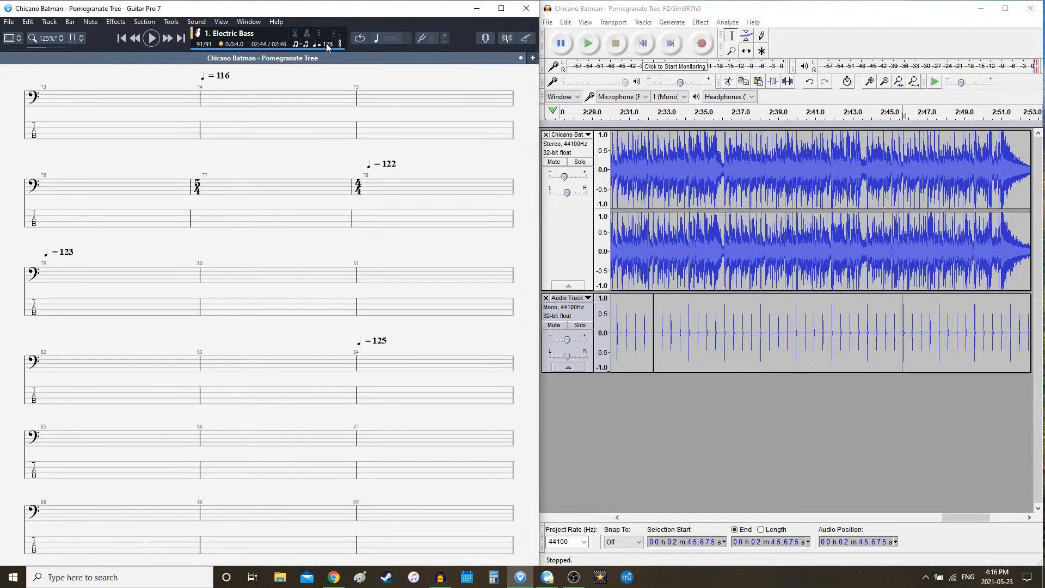
click(329, 46)
key(Return)
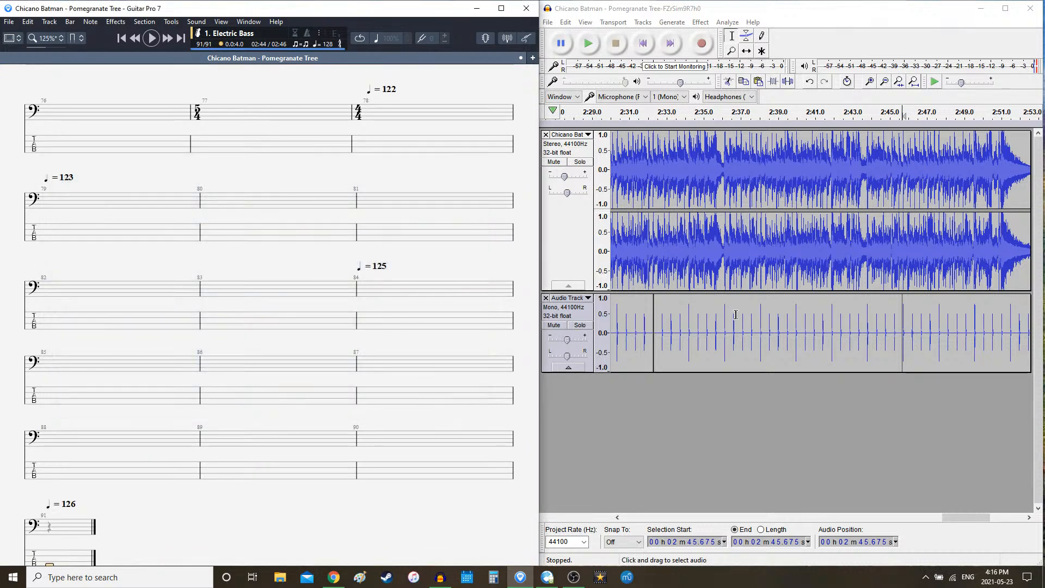
- In Audacity, delete the 125 bpm clicks after 2:32.309 and generate seven four-beat bars of 125 bpm clicks from there
double_click(736, 314)
key(Delete)
click(673, 27)
click(702, 138)
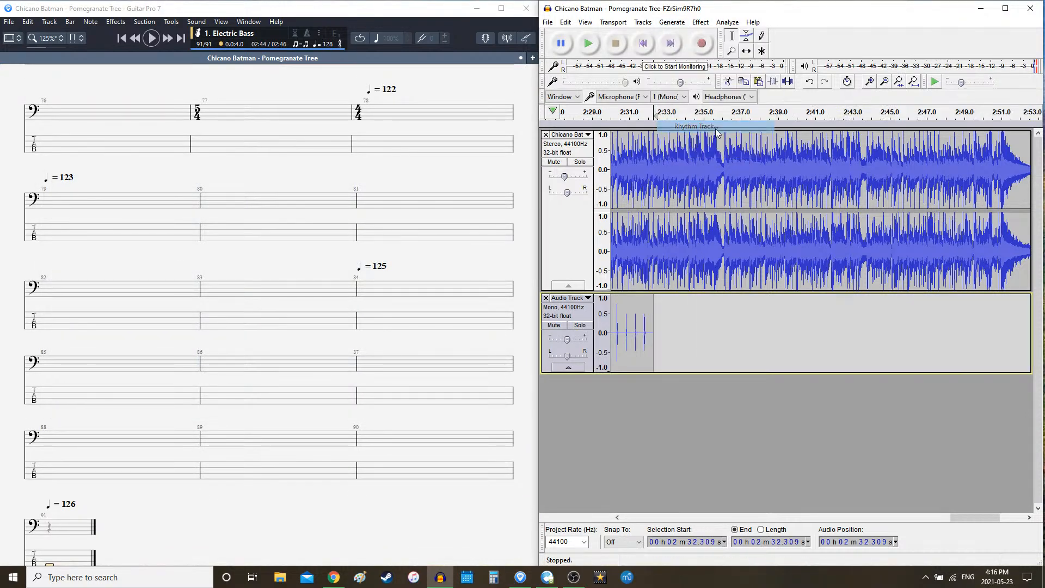
double_click(789, 271)
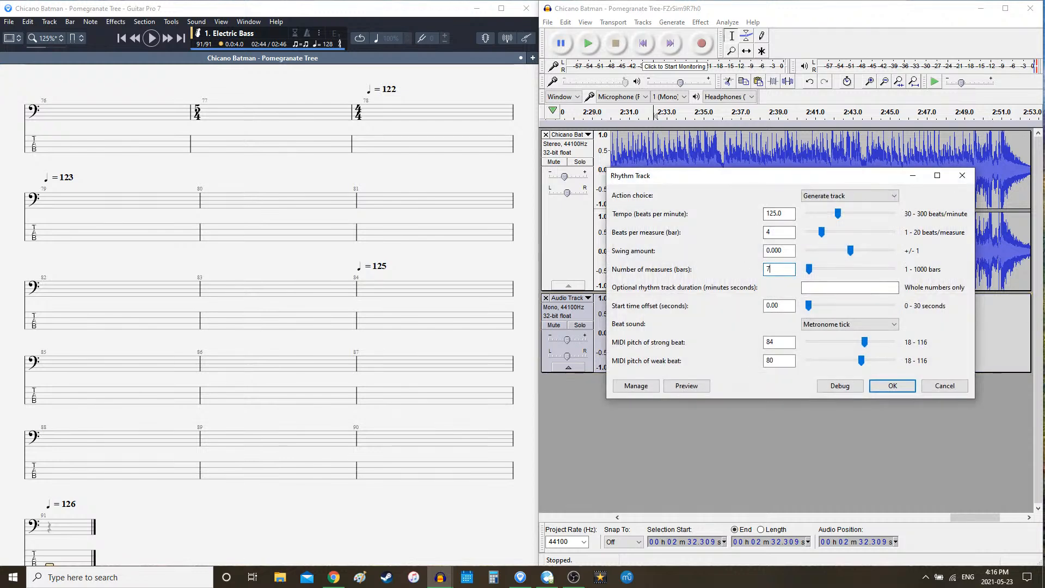
key(Return)
- Generate seven four-beat bars of 126 bpm clicks from the end of the click track at 2:45.749
drag(972, 517, 996, 510)
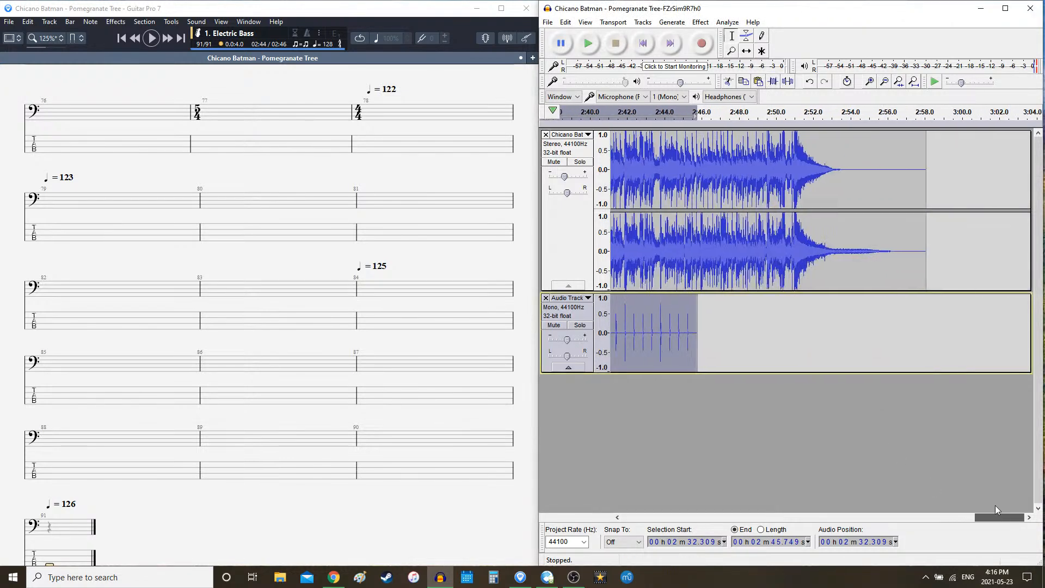
click(697, 332)
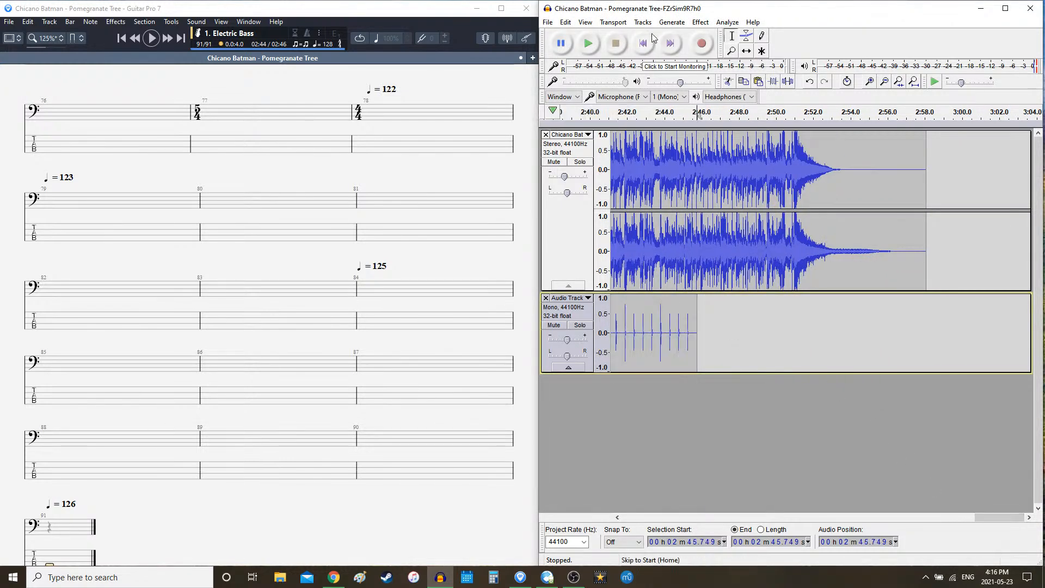
click(672, 22)
click(712, 128)
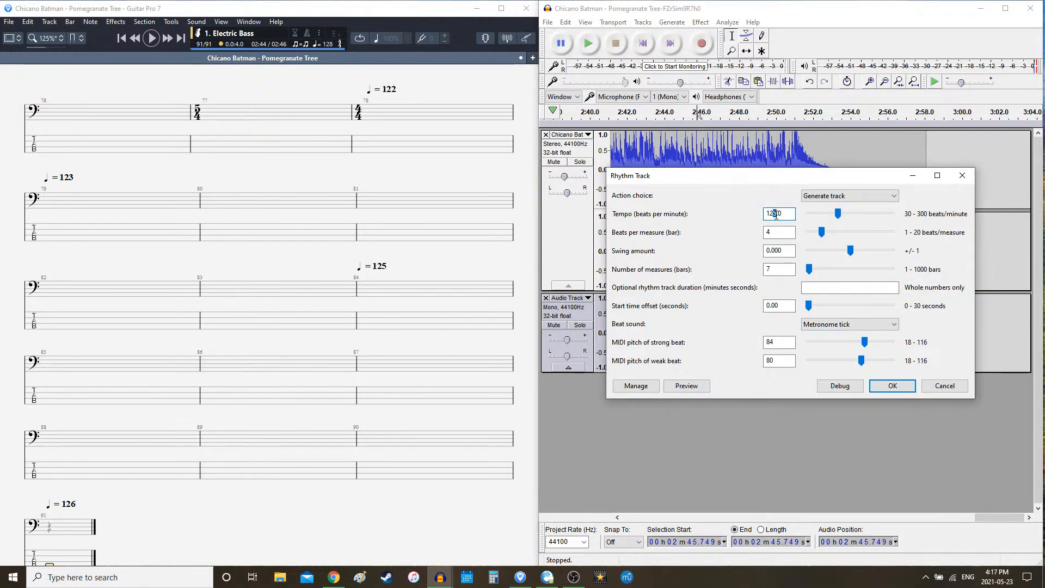
click(893, 385)
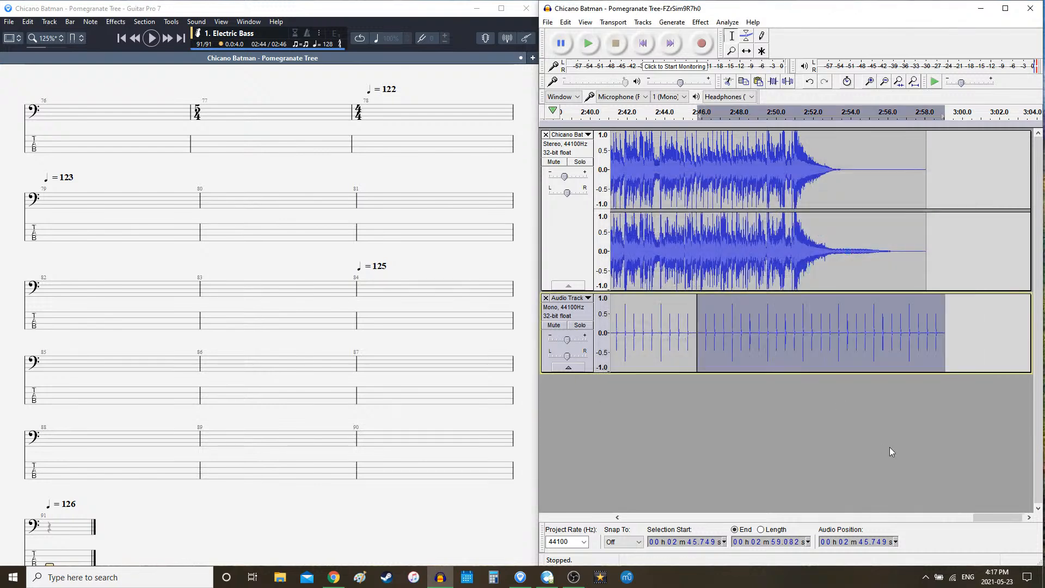
- Play the 126 bpm section from 2:45.749, then replay the ending from 2:51.291 to find how many bars remain
key(space)
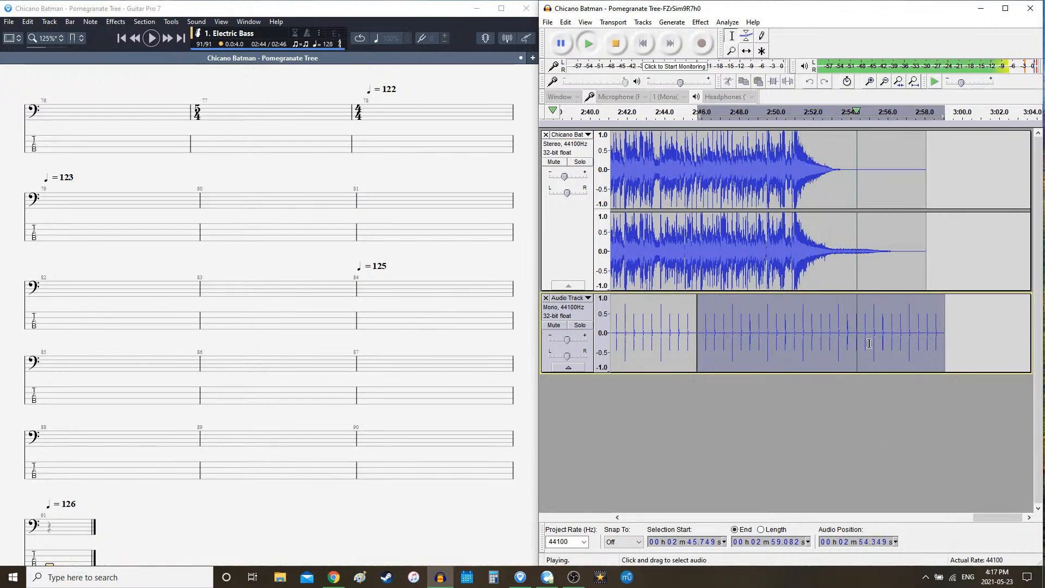
key(space)
click(800, 323)
key(space)
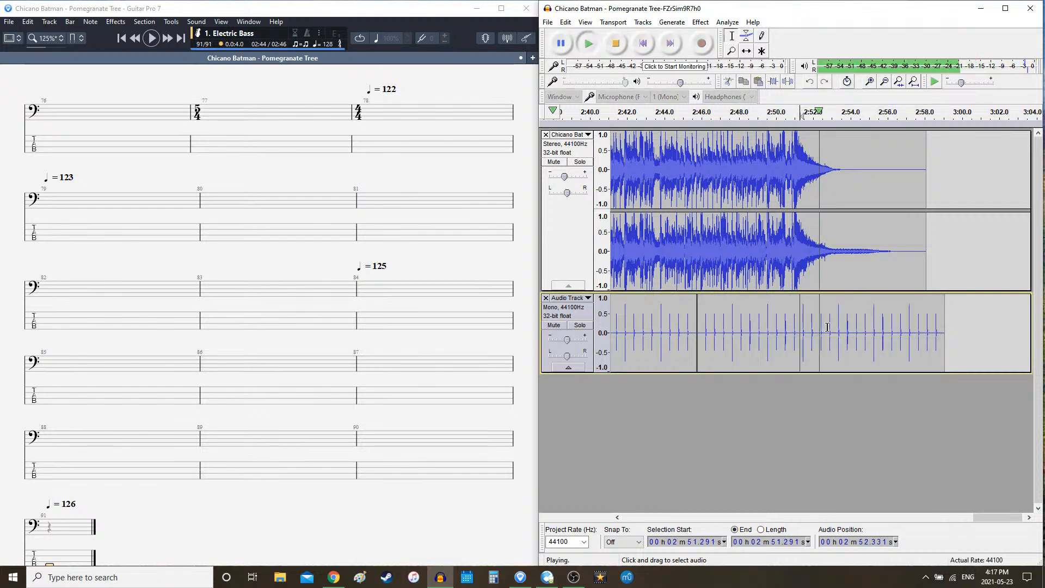
key(x)
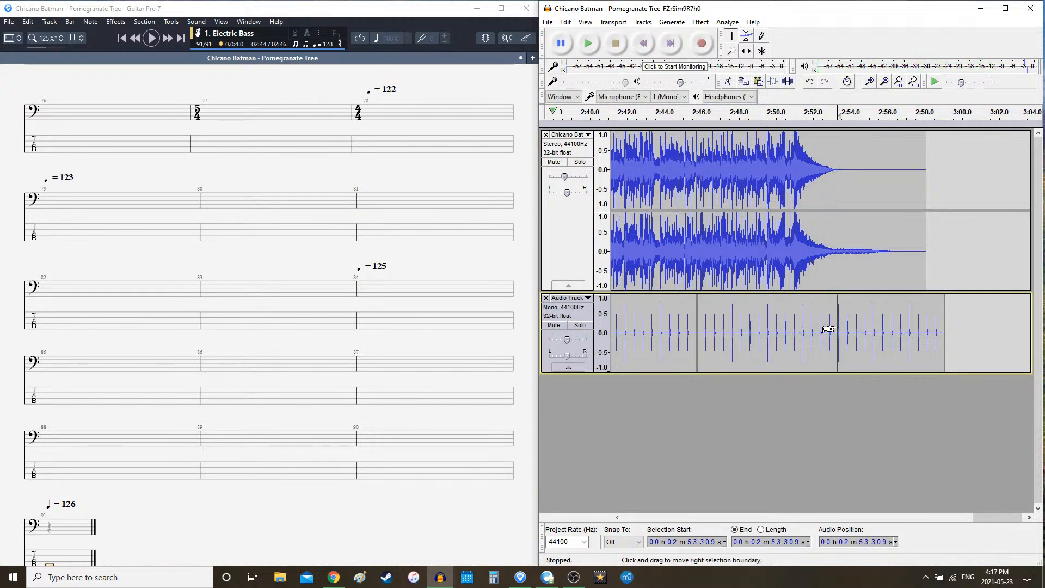
- Delete the 126 bpm clicks after 2:45.749 and generate only four four-beat bars of 126 bpm clicks from there
double_click(798, 328)
key(Delete)
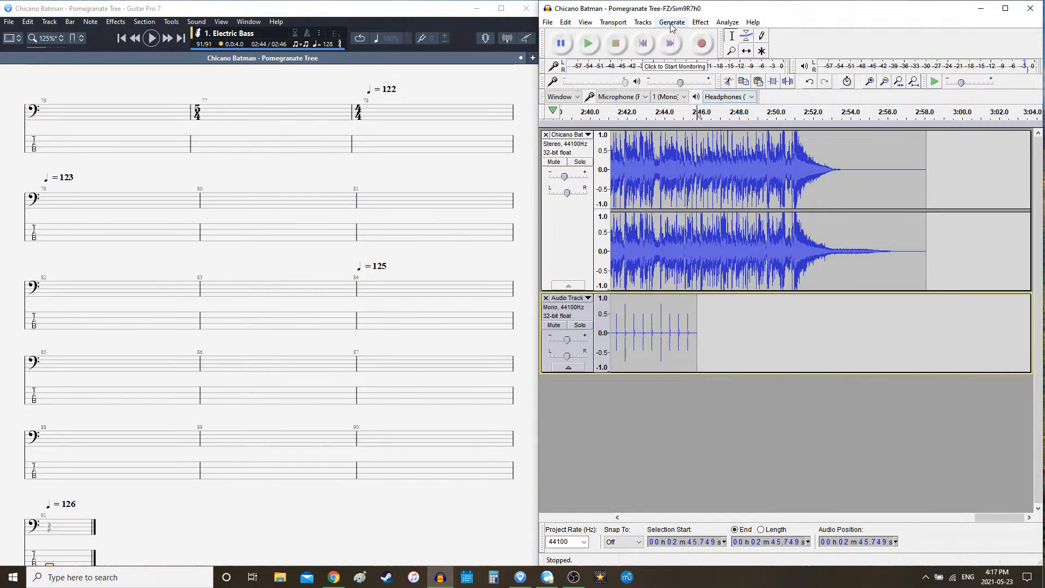
click(672, 22)
click(697, 127)
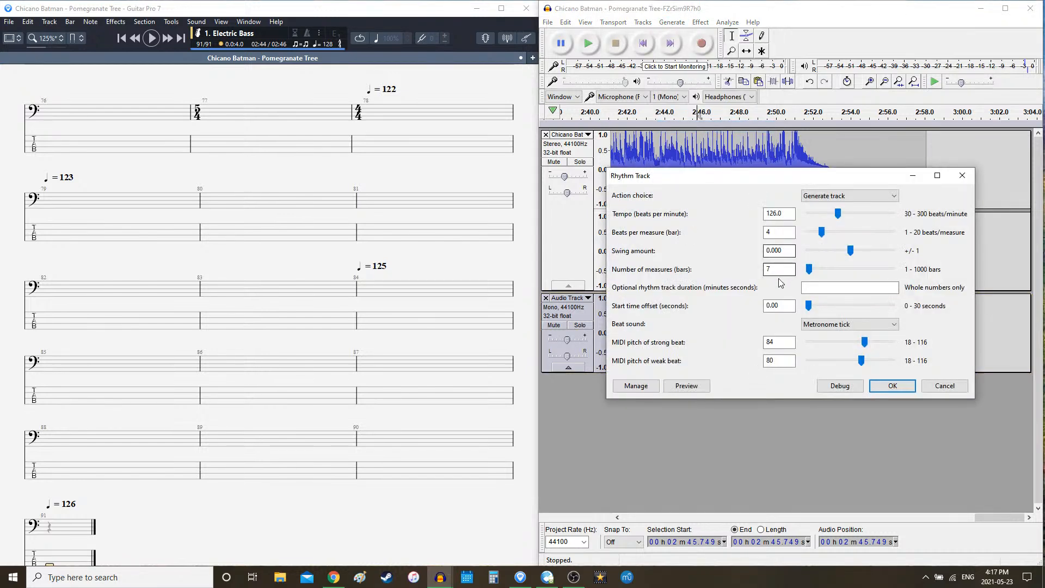
key(Return)
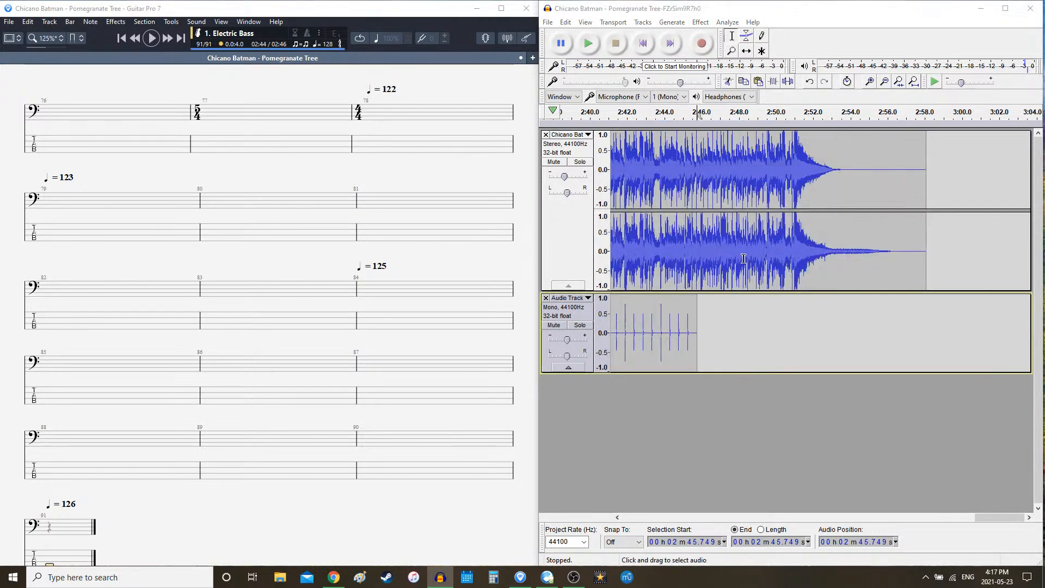
- In Guitar Pro, append bars 92 to 94 after the 126 bpm tempo change
scroll(154, 434, down, 3)
click(53, 511)
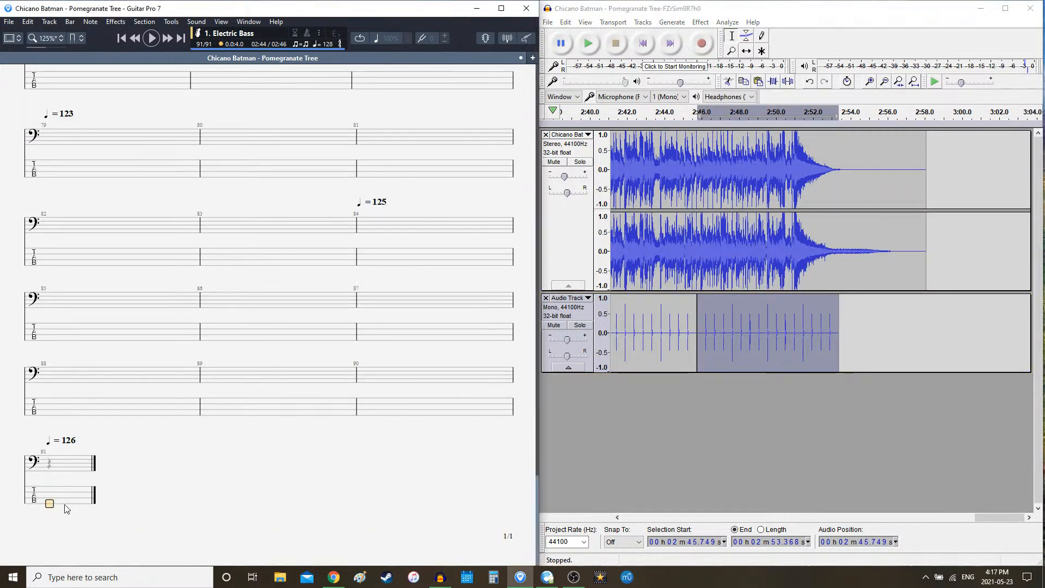
key(Right)
key(Right)
key(Right)
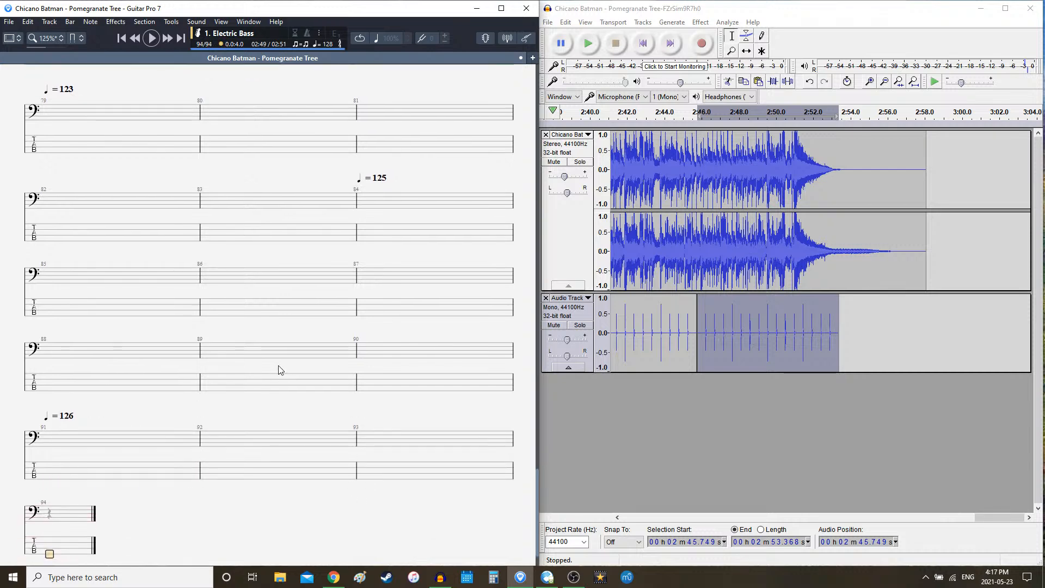
- Return the score and the recording to their starts and turn on Guitar Pro's metronome
scroll(285, 384, up, 20)
scroll(288, 392, up, 10)
key(ctrl+Home)
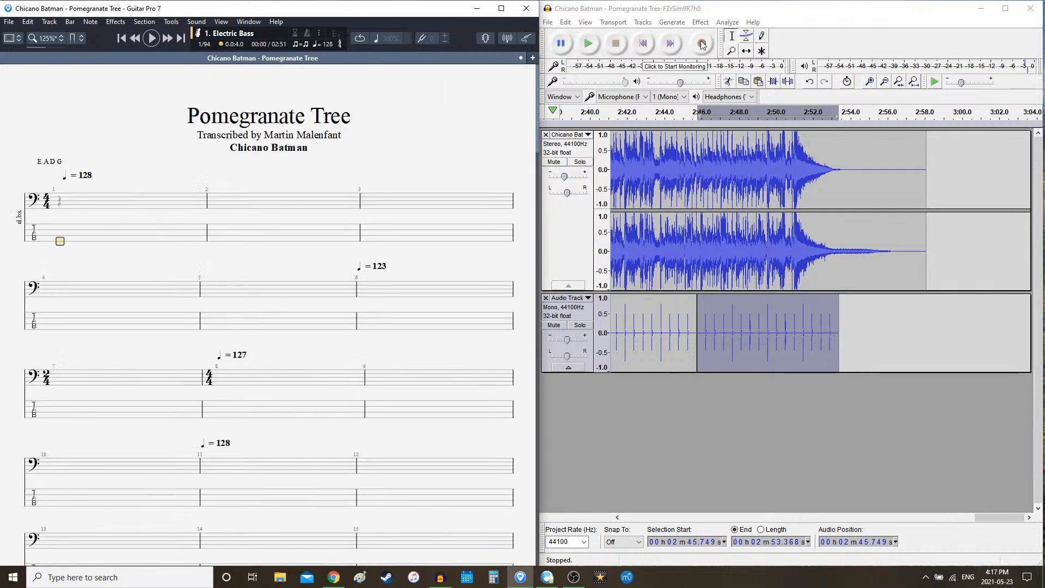
click(642, 43)
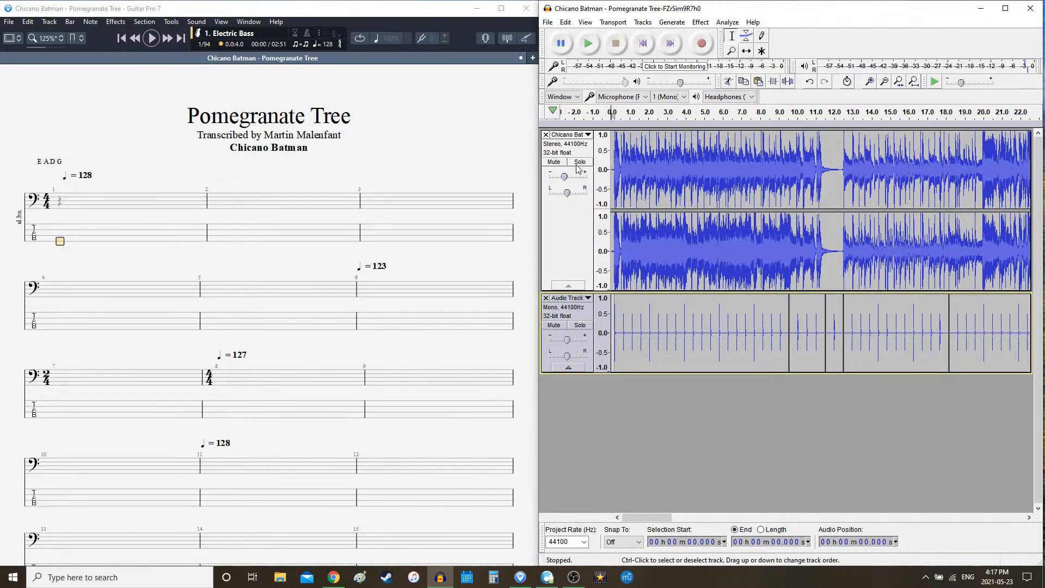
click(307, 33)
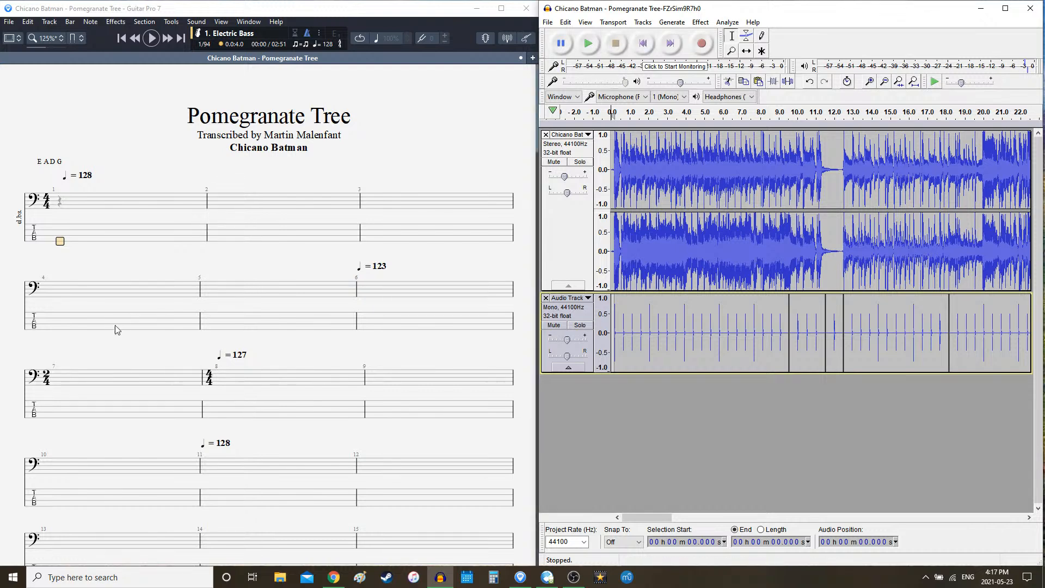
- Try to play the recording and the score together from their starts, then stop both
key(space)
click(90, 247)
key(space)
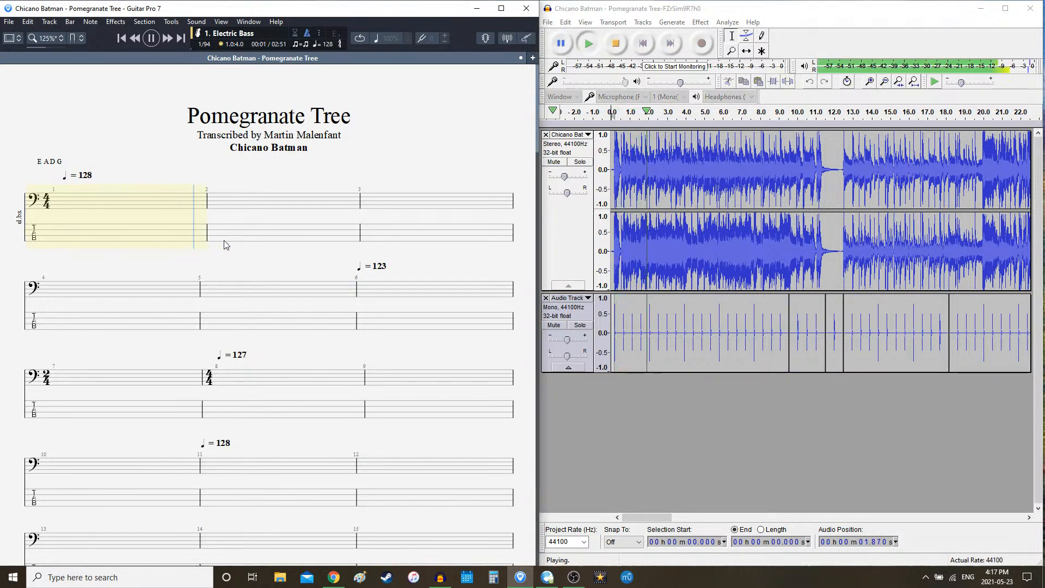
key(space)
click(672, 9)
key(space)
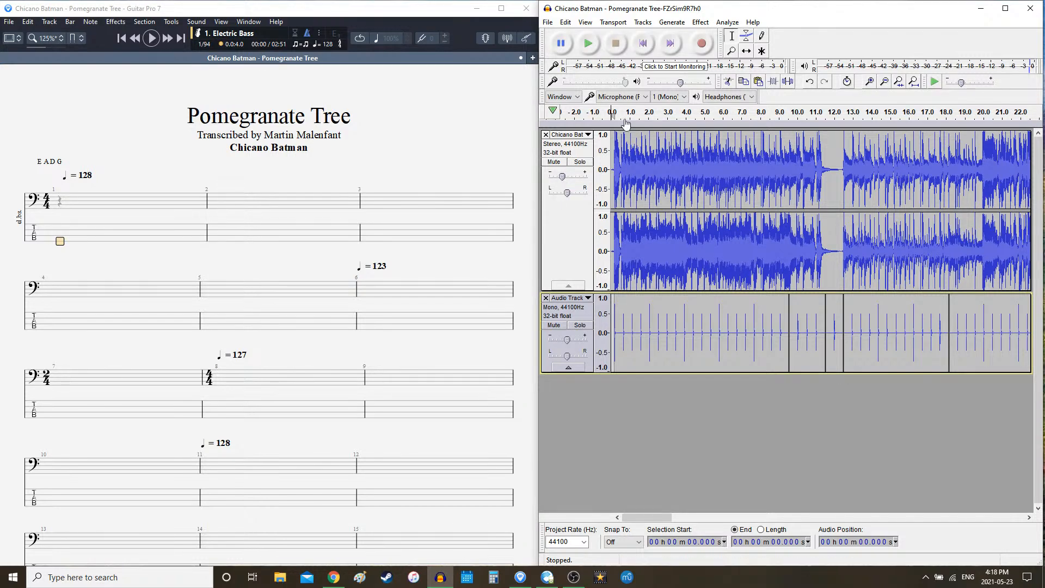
key(space)
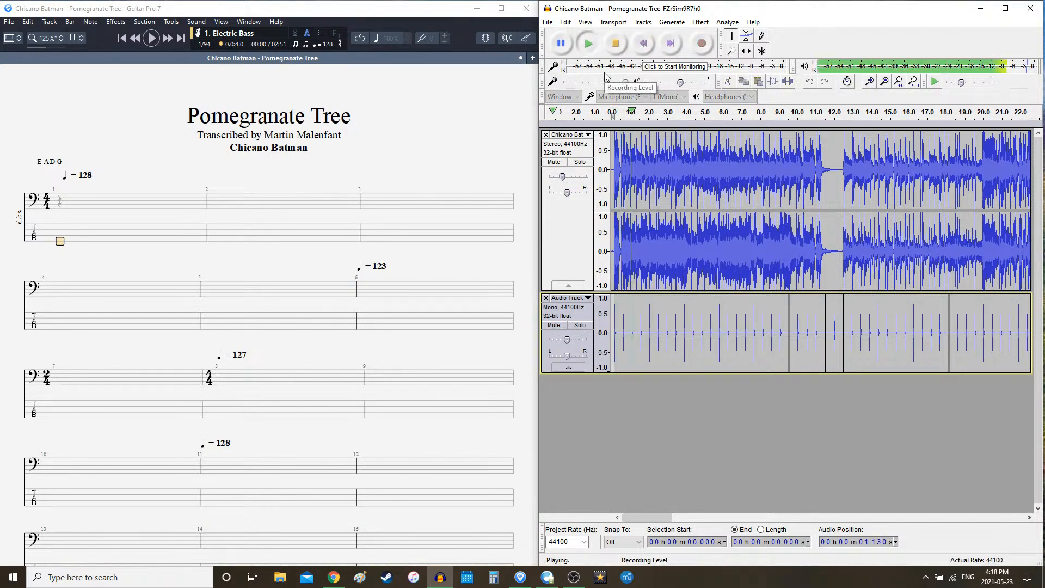
key(space)
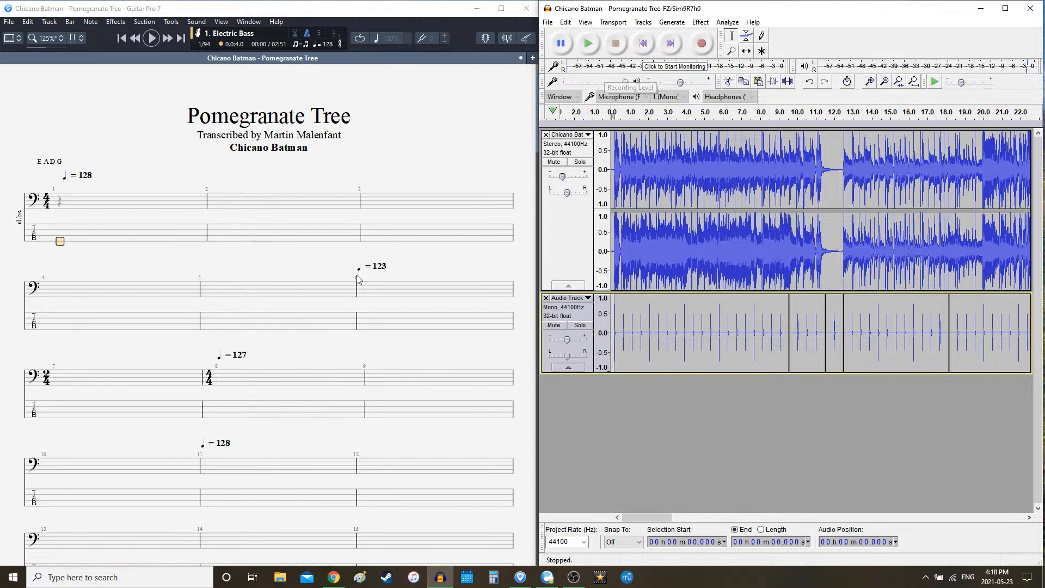
- Play the recording from its start, bring in the score at bar 2, and solo the click track to compare it with the metronome
key(space)
click(222, 243)
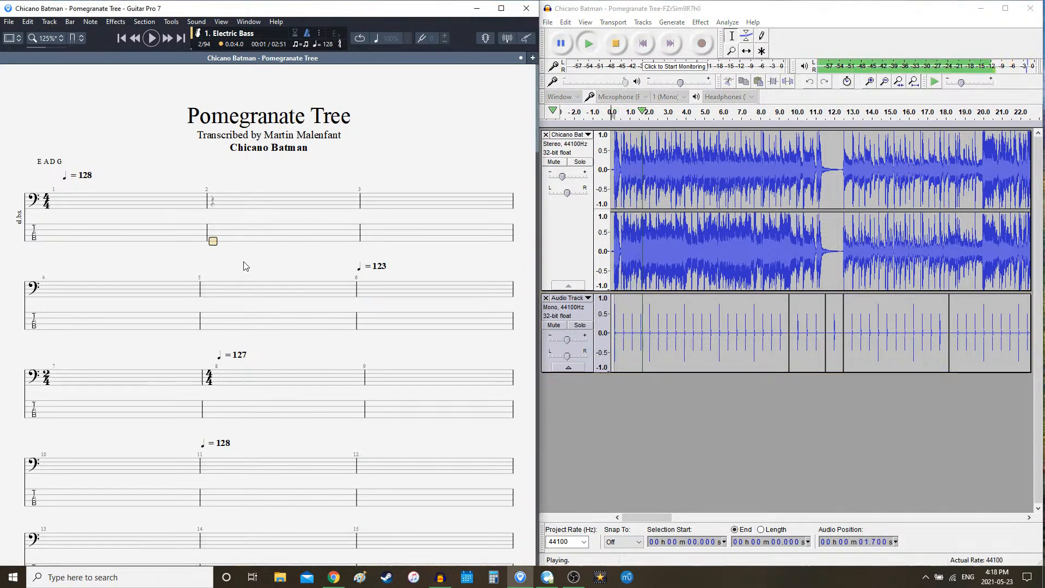
key(space)
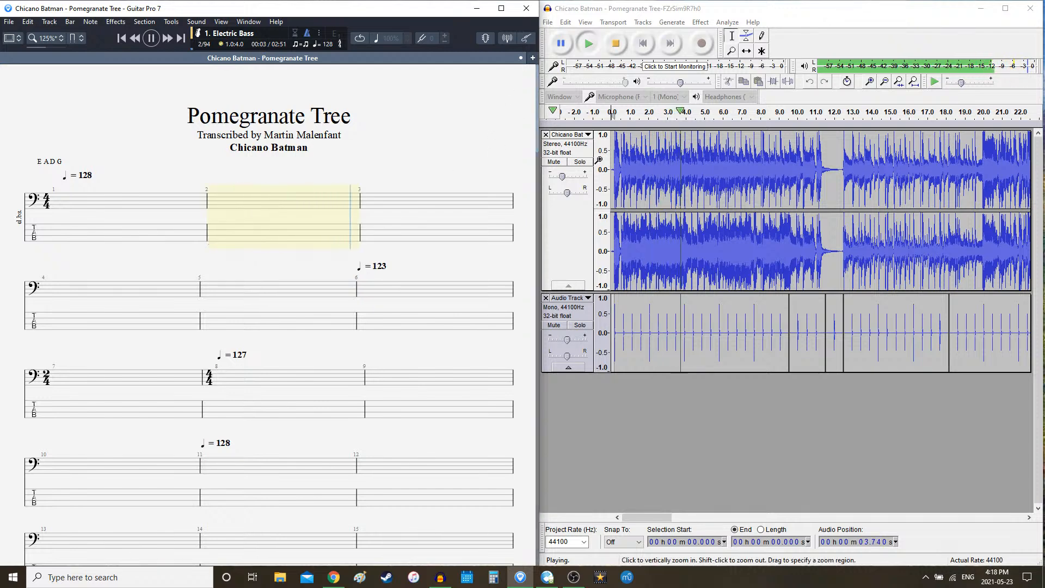
click(579, 326)
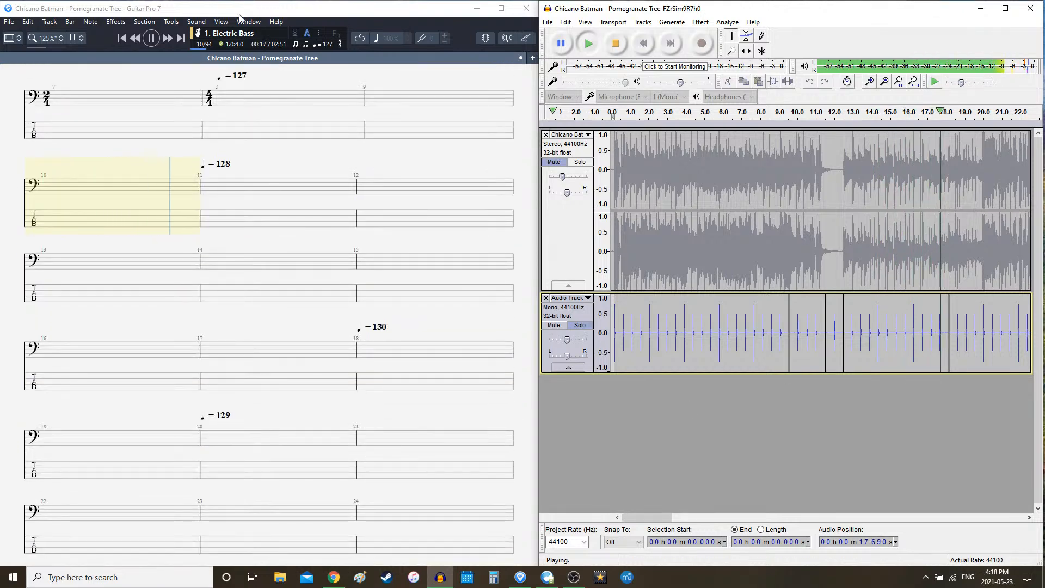
- Stop both playbacks and return the score to bar 1 and the recording to its start
click(151, 38)
click(617, 44)
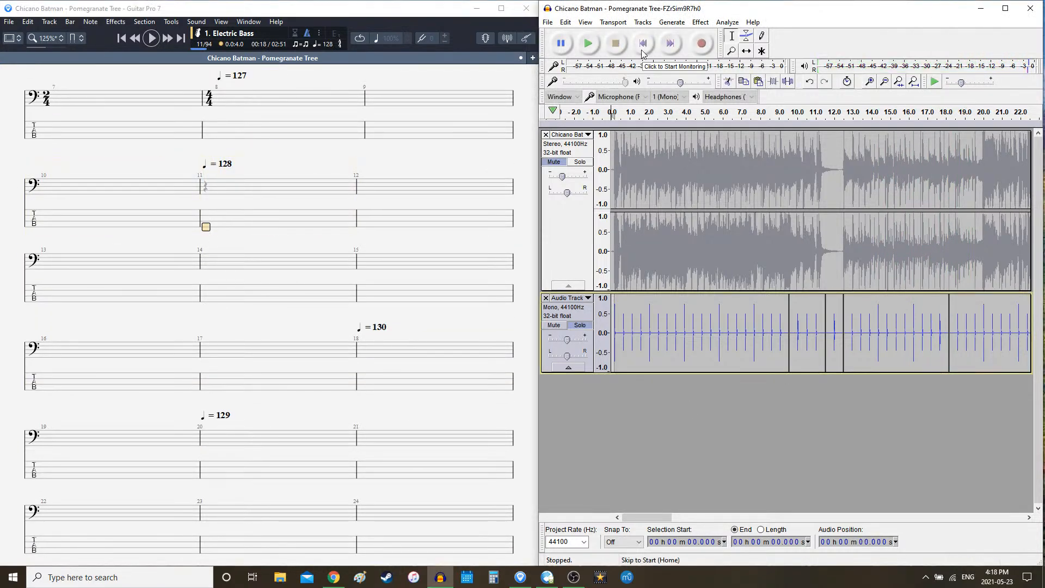
scroll(263, 279, up, 5)
click(76, 243)
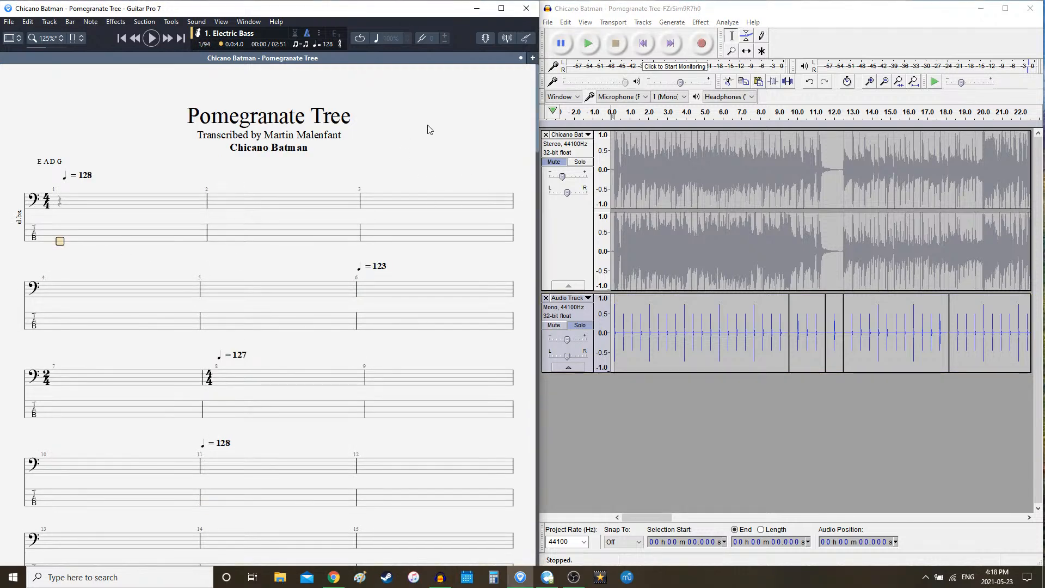
click(641, 46)
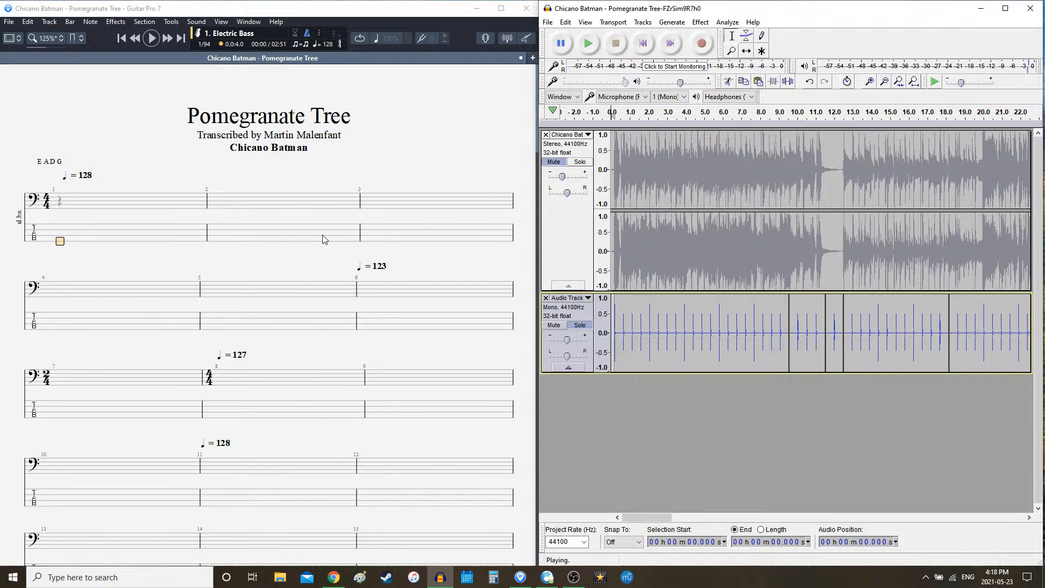
- Try repeatedly to restart the soloed click track and bring in the score from bar 2 on its second-bar click
click(257, 249)
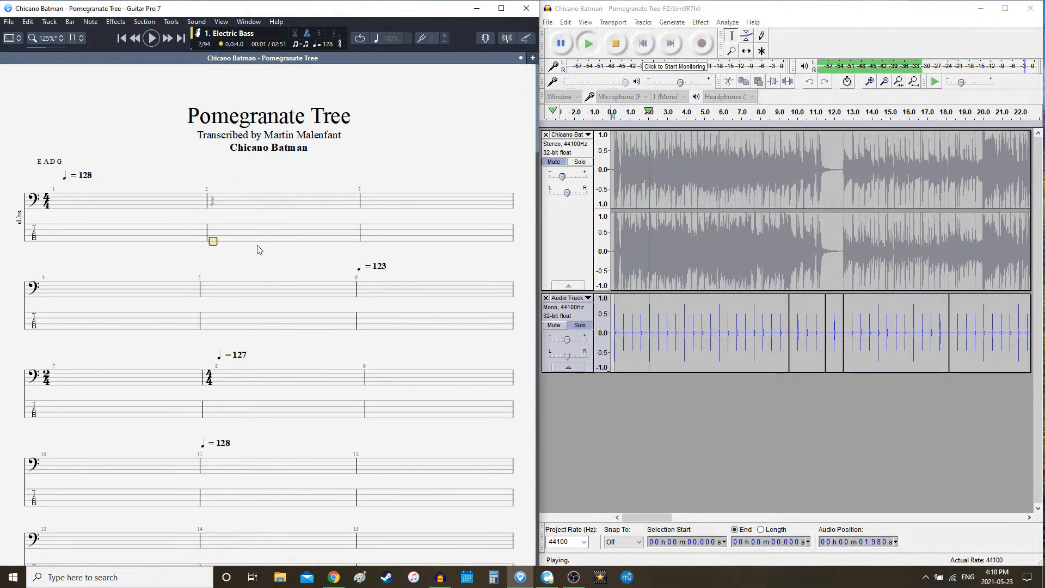
key(space)
key(space)
click(616, 44)
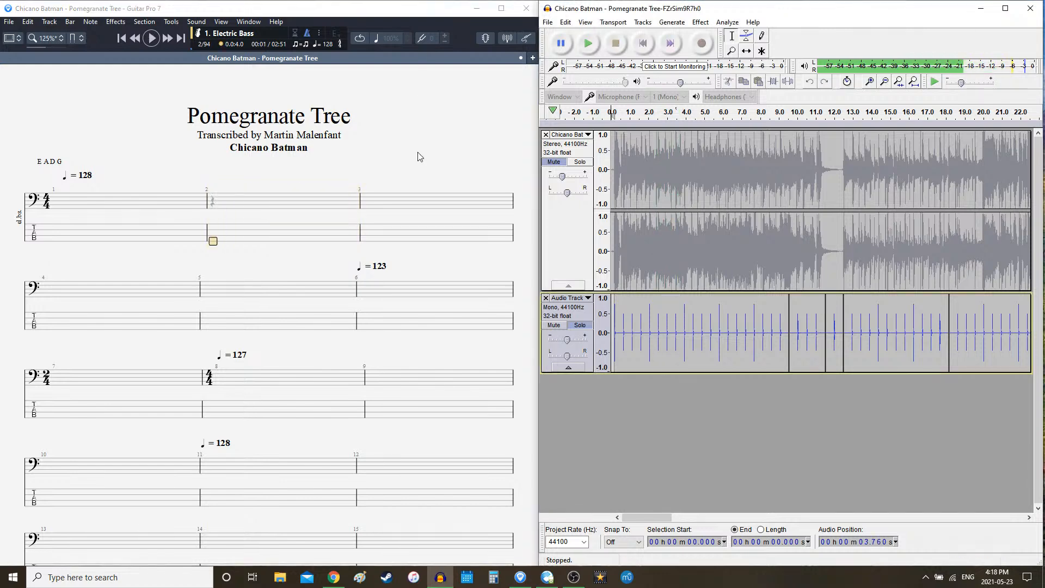
key(space)
click(227, 245)
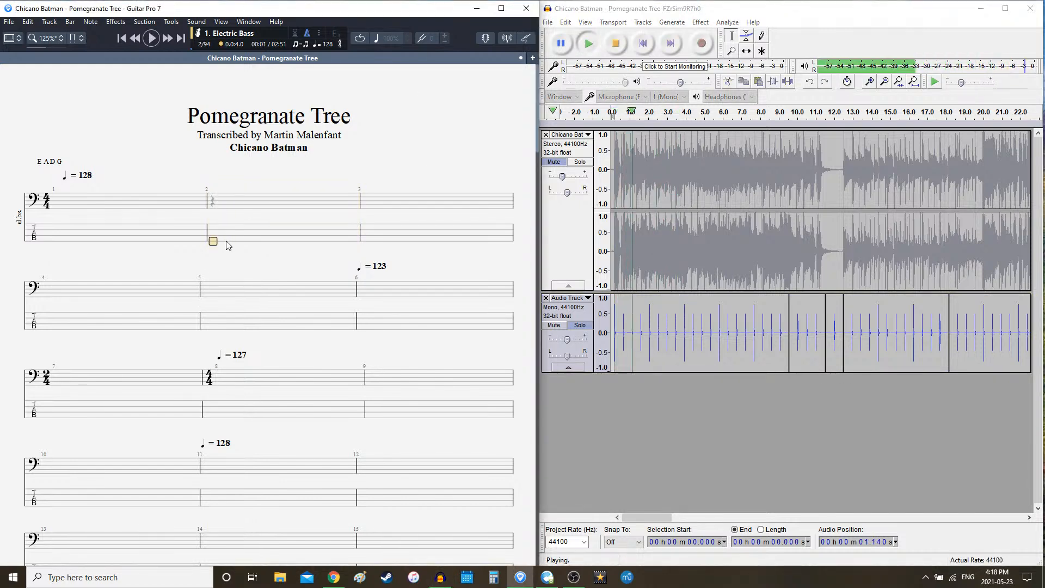
key(space)
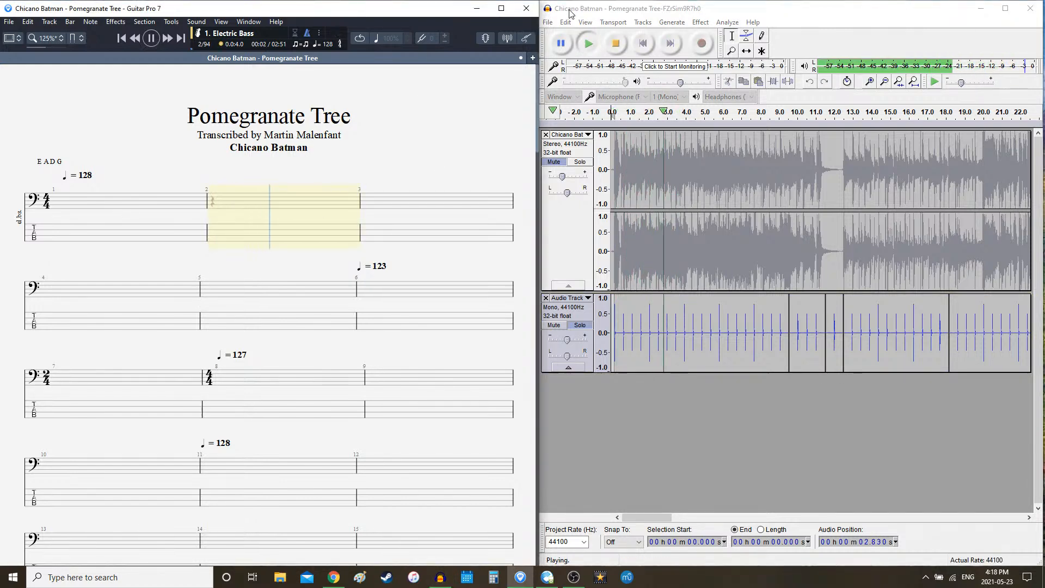
click(571, 13)
key(space)
key(space)
click(233, 246)
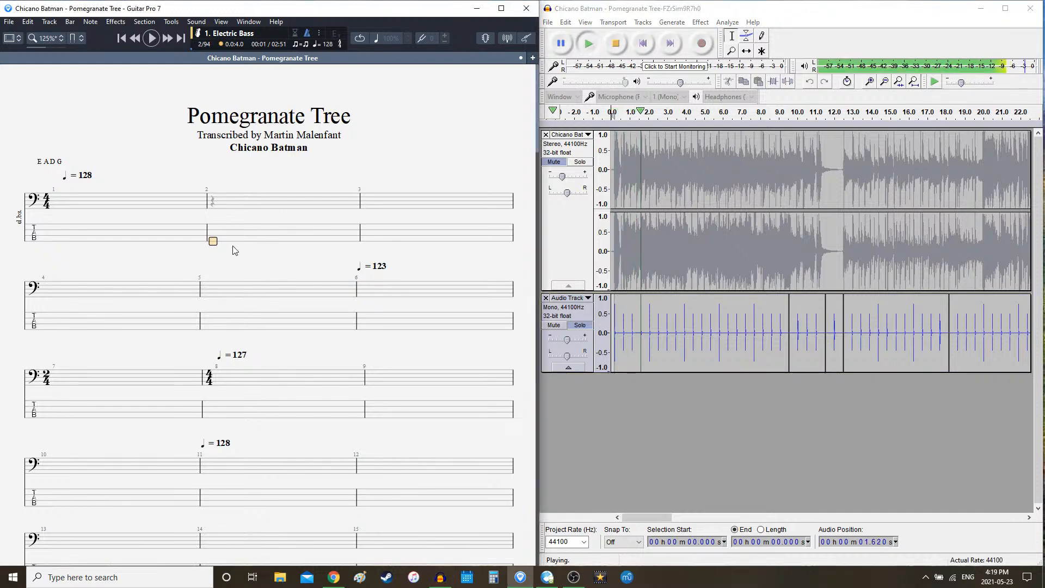
key(space)
key(space)
click(571, 13)
key(space)
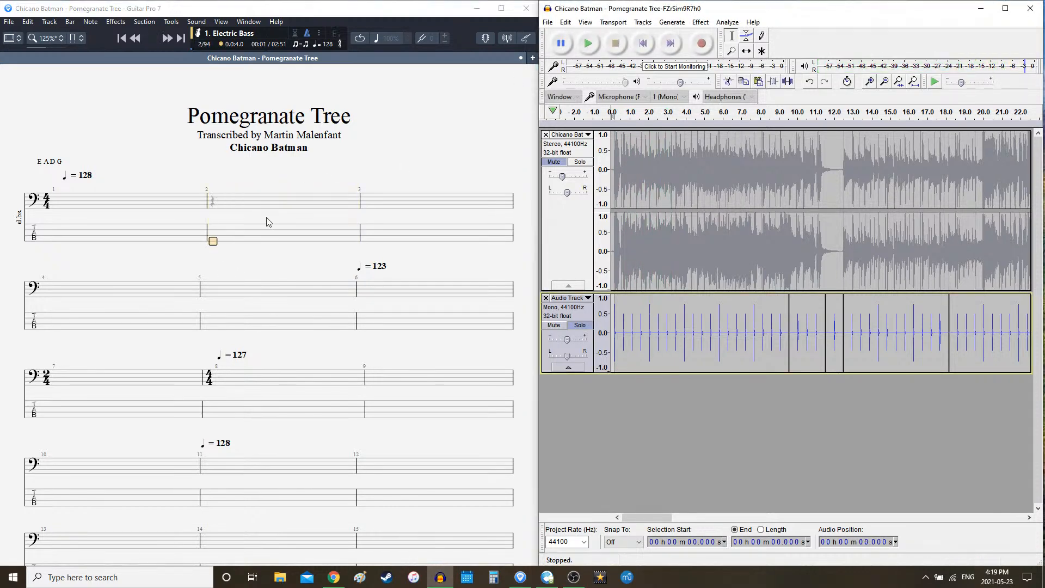
key(space)
click(258, 257)
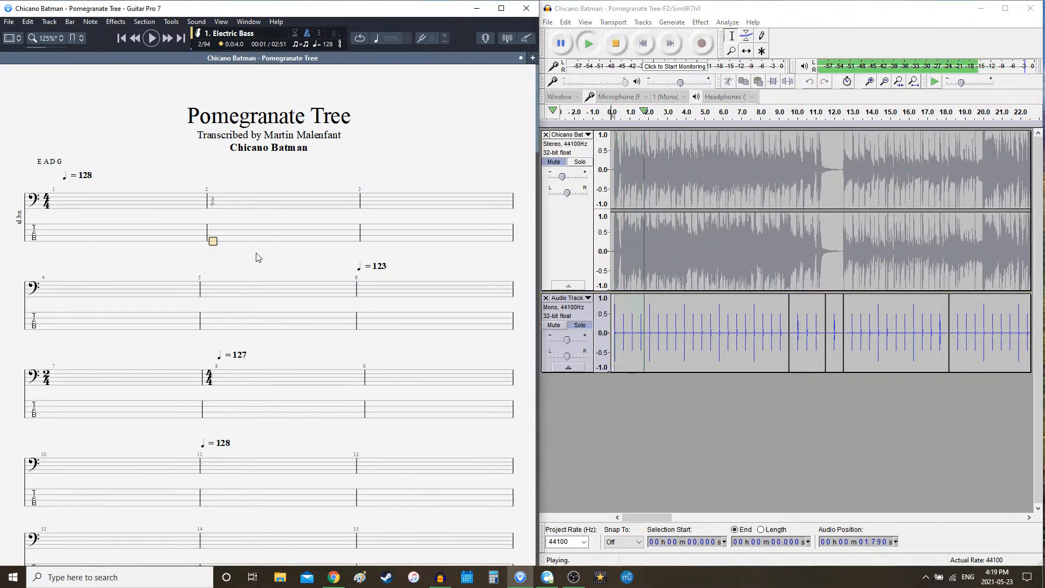
key(space)
key(space)
click(571, 13)
key(space)
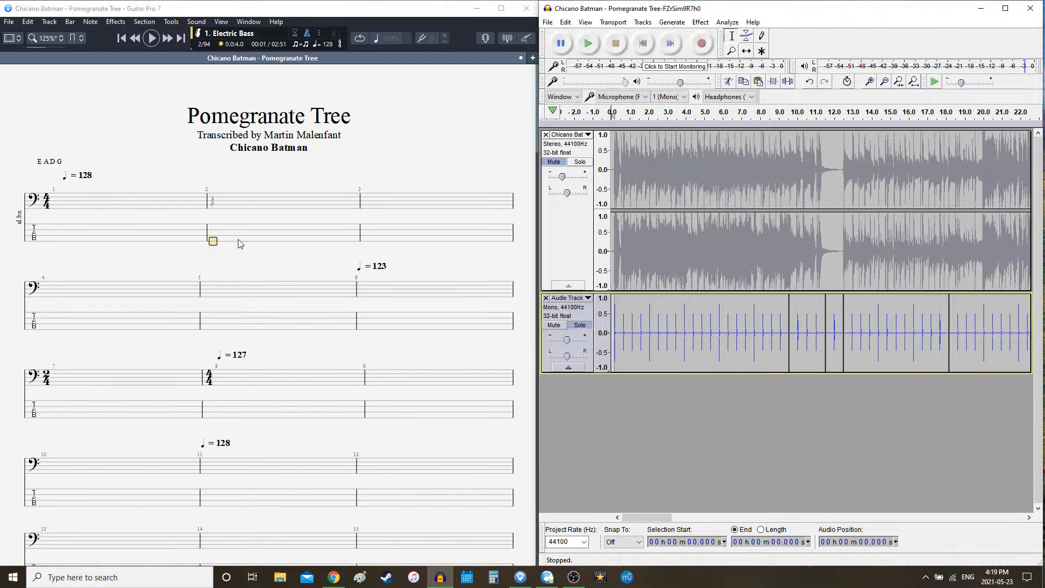
key(space)
click(257, 254)
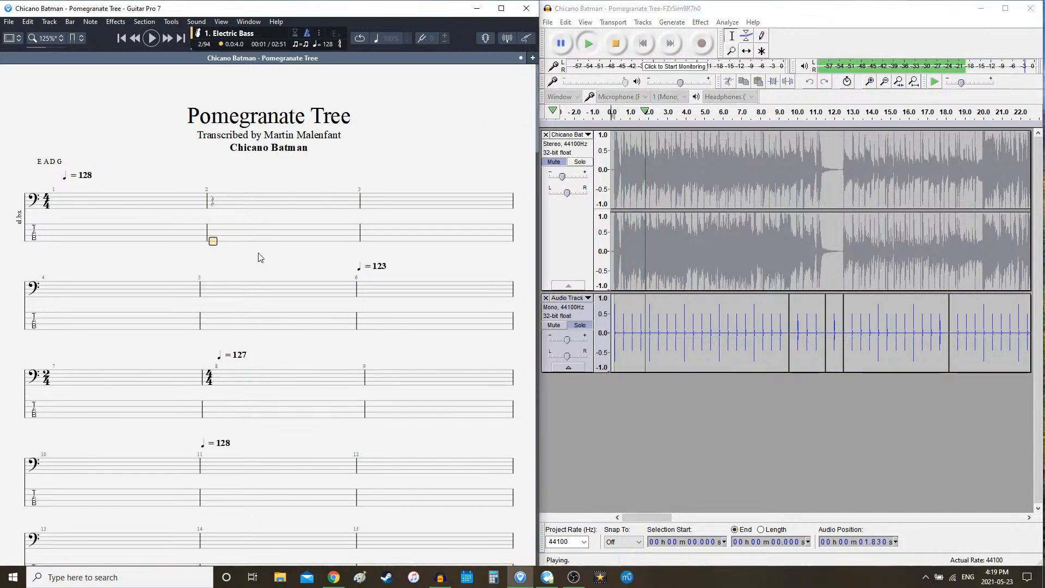
key(space)
key(space)
click(569, 12)
key(space)
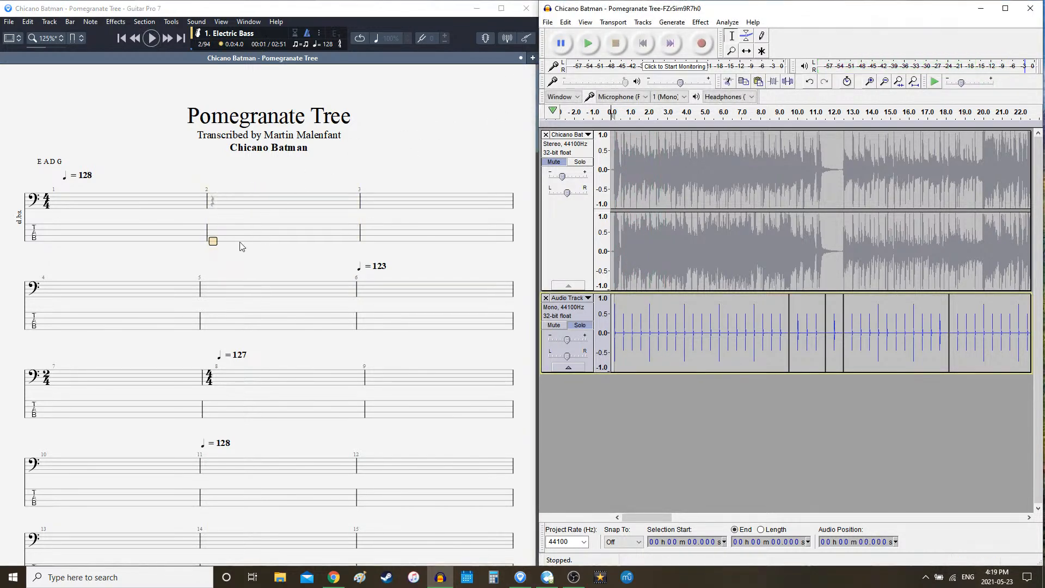
key(space)
click(242, 247)
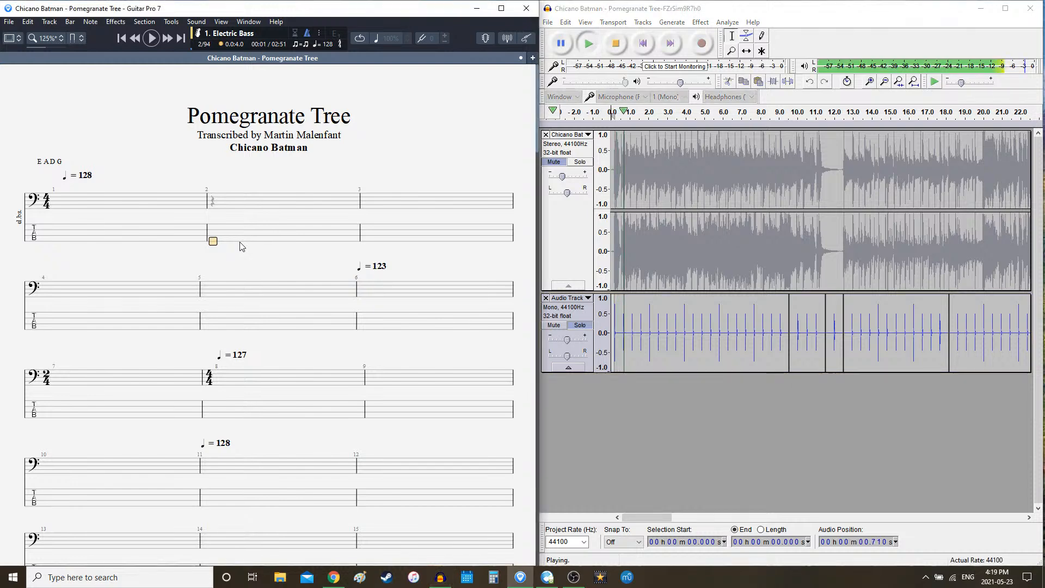
key(space)
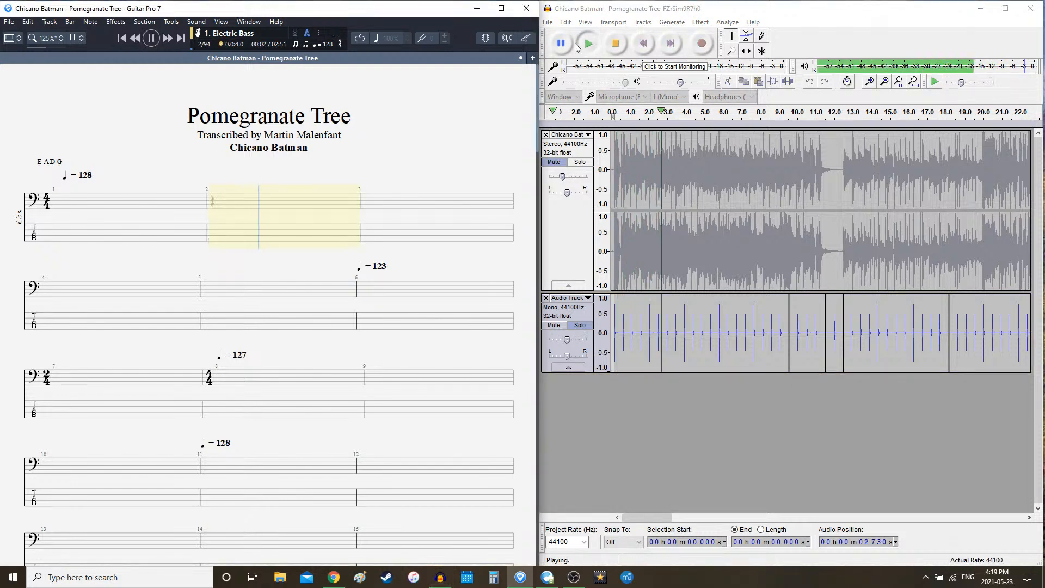
key(space)
click(571, 11)
key(space)
key(space)
click(228, 248)
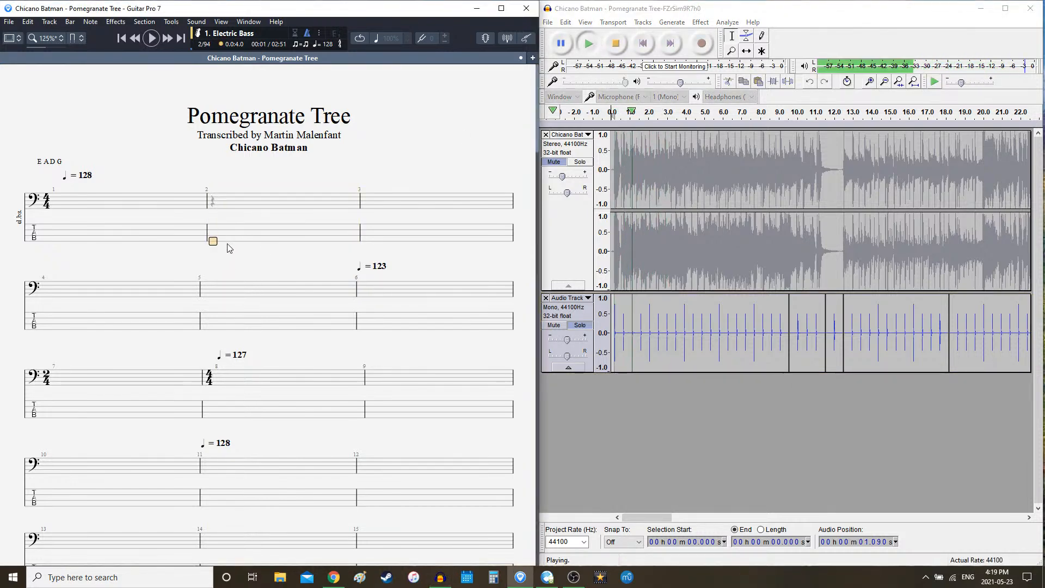
key(space)
key(space)
click(572, 11)
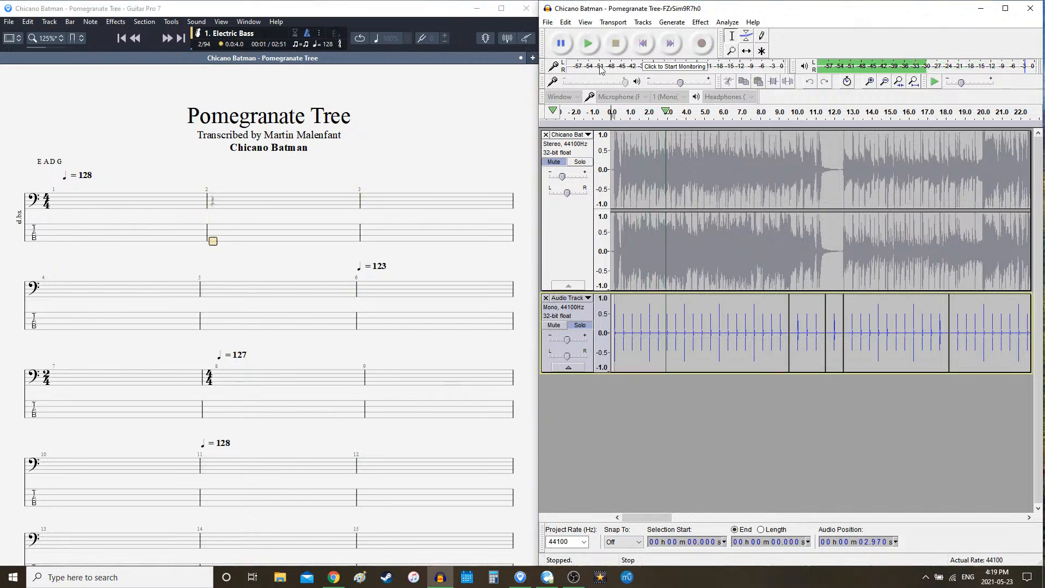
key(space)
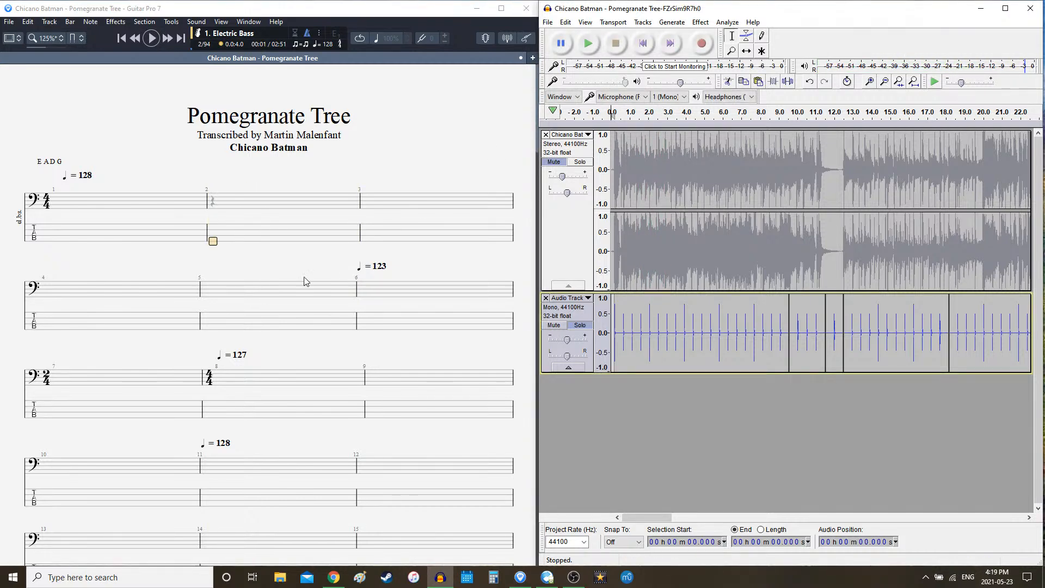
- Restart the click track from zero and start the score at bar 2 in time, switching directly between the two programs
click(263, 247)
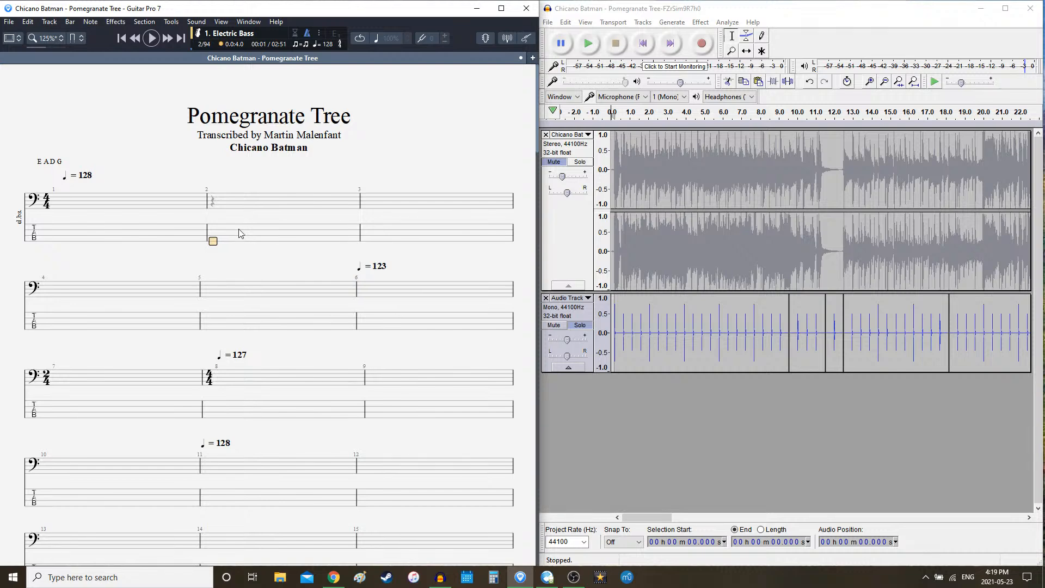
key(alt+Tab)
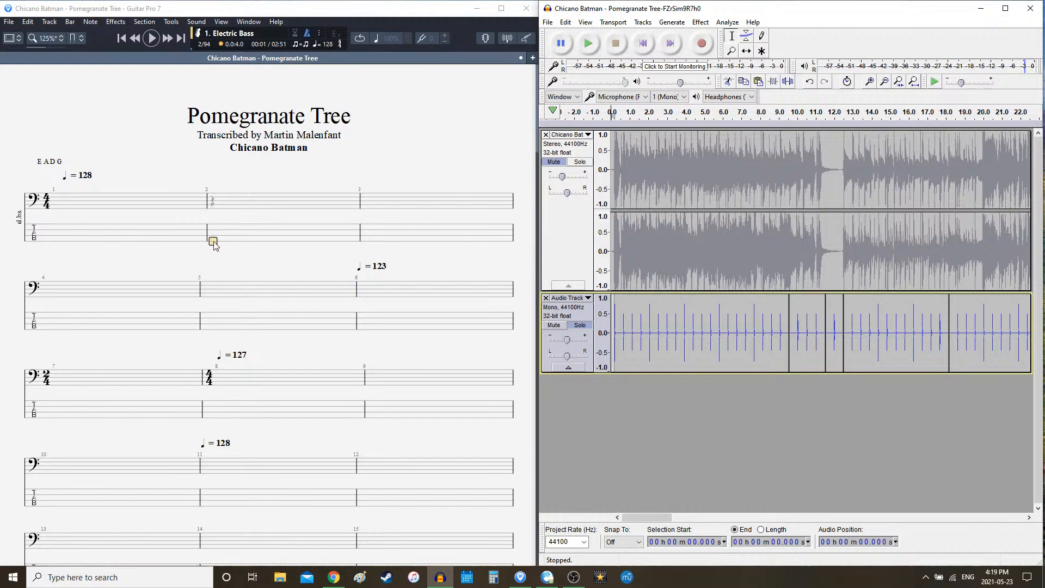
click(214, 245)
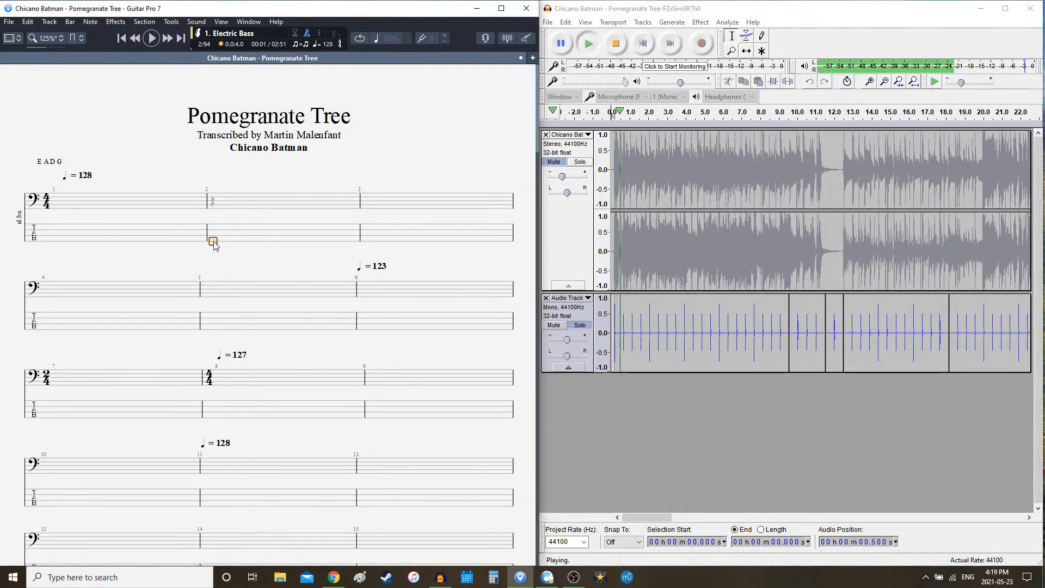
key(space)
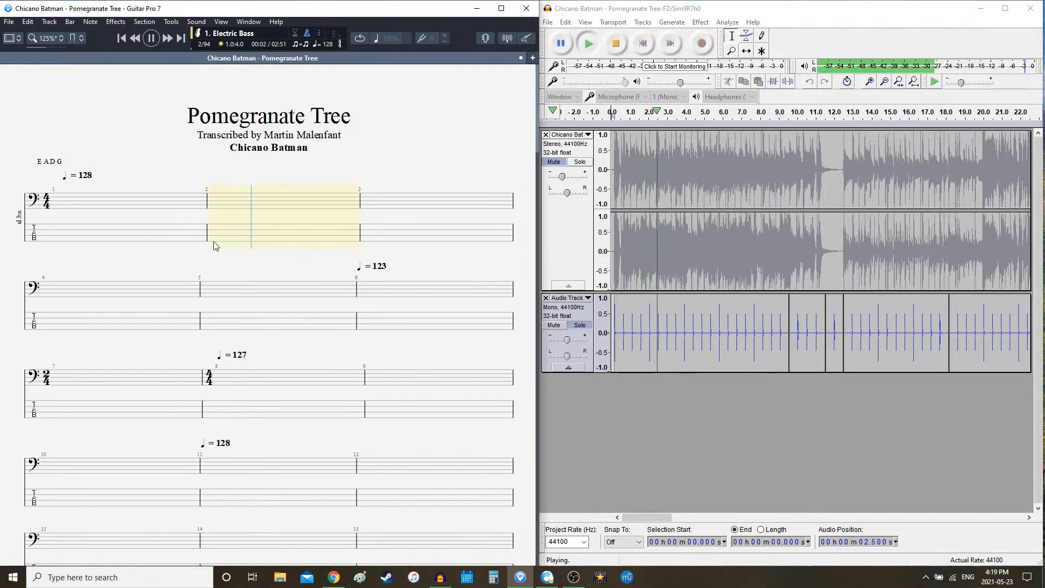
key(space)
key(alt+Tab)
key(space)
key(space)
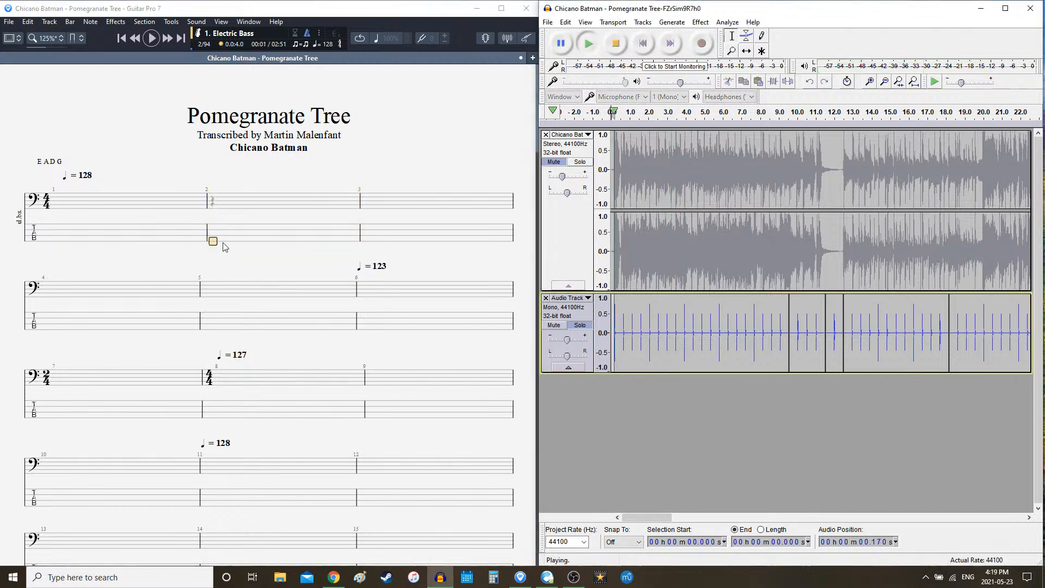
click(214, 238)
key(space)
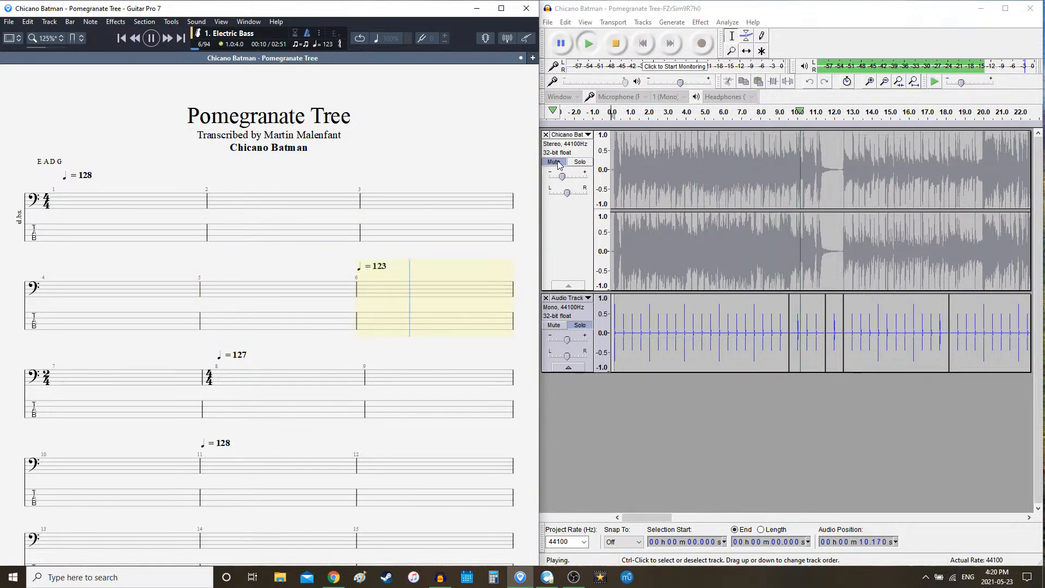
- Unmute the song track, listen to it with the click track and score metronome through bar 54, and stop both playbacks
click(558, 164)
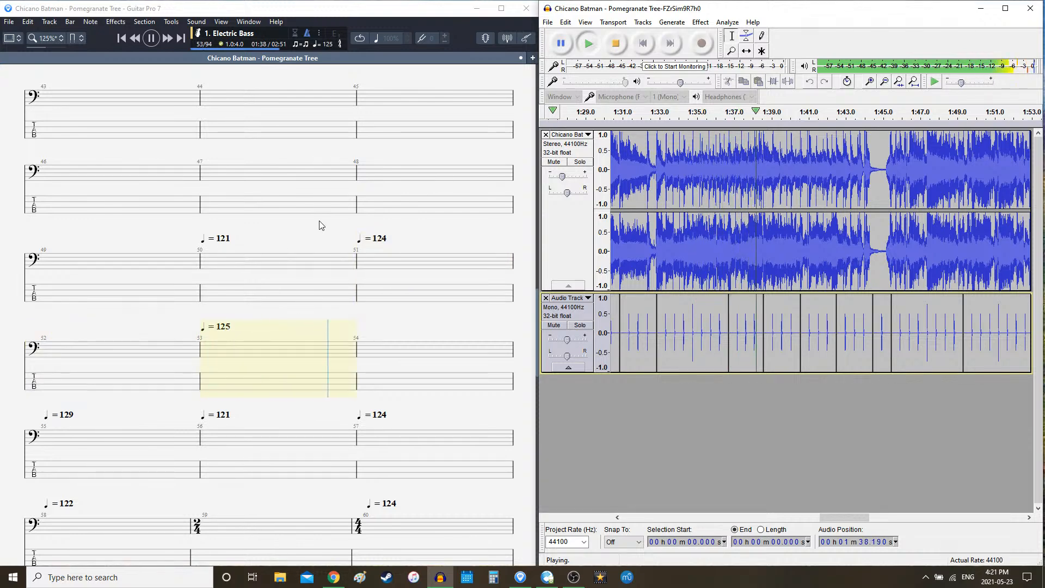
click(615, 44)
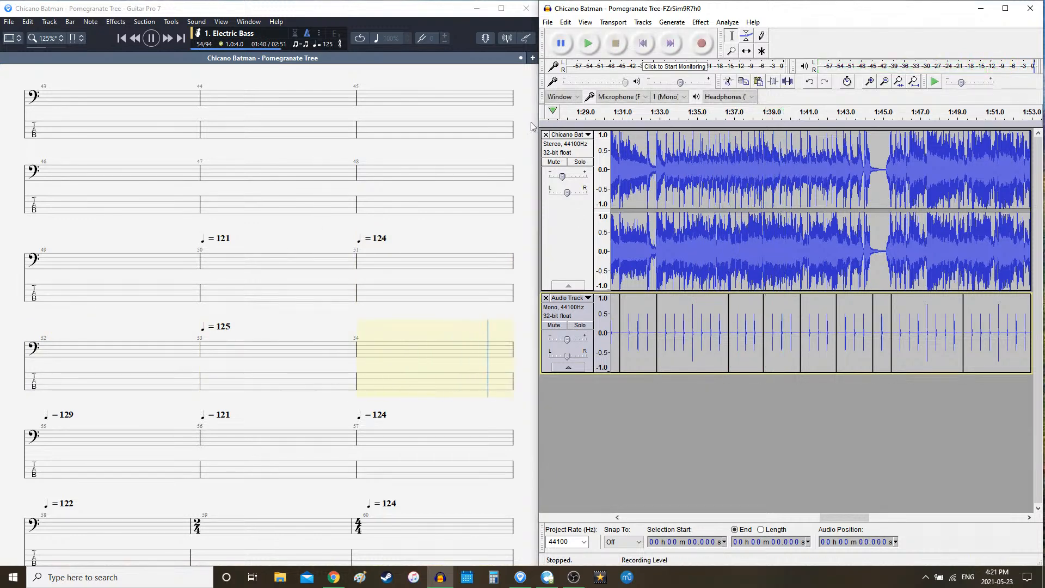
click(150, 362)
key(space)
- Stop the score, place the recording's cursor at the click bar line at 1:30.859, and select bar 50 in the score
scroll(249, 230, up, 5)
click(240, 229)
scroll(240, 229, up, 6)
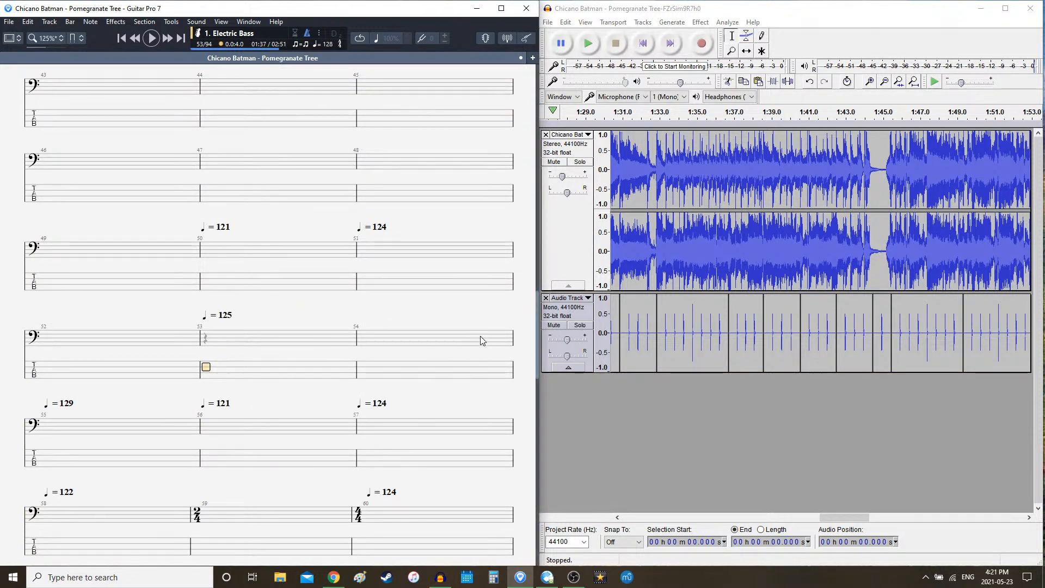
drag(839, 518, 834, 517)
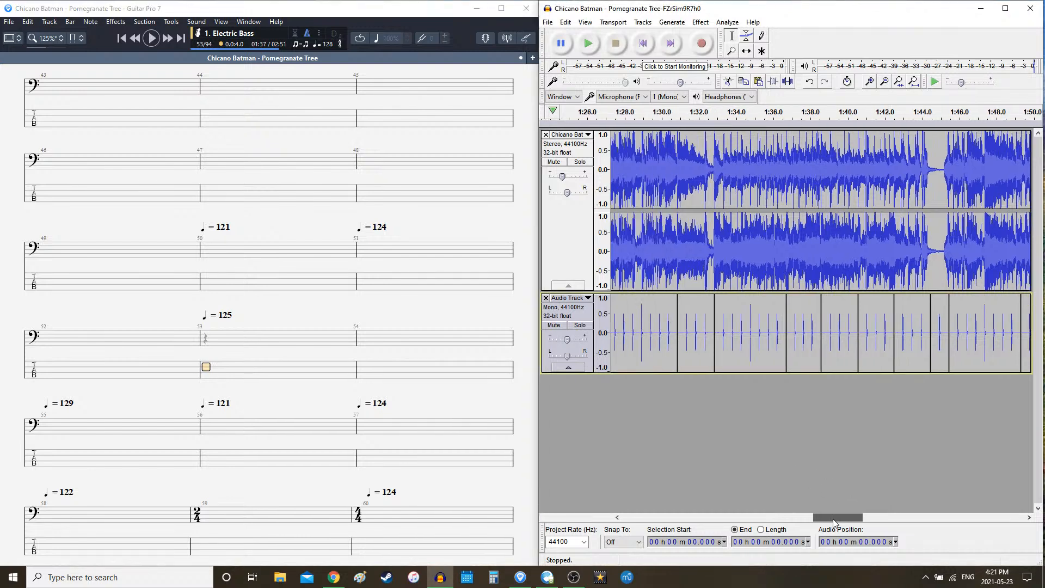
scroll(168, 329, up, 4)
scroll(169, 326, down, 1)
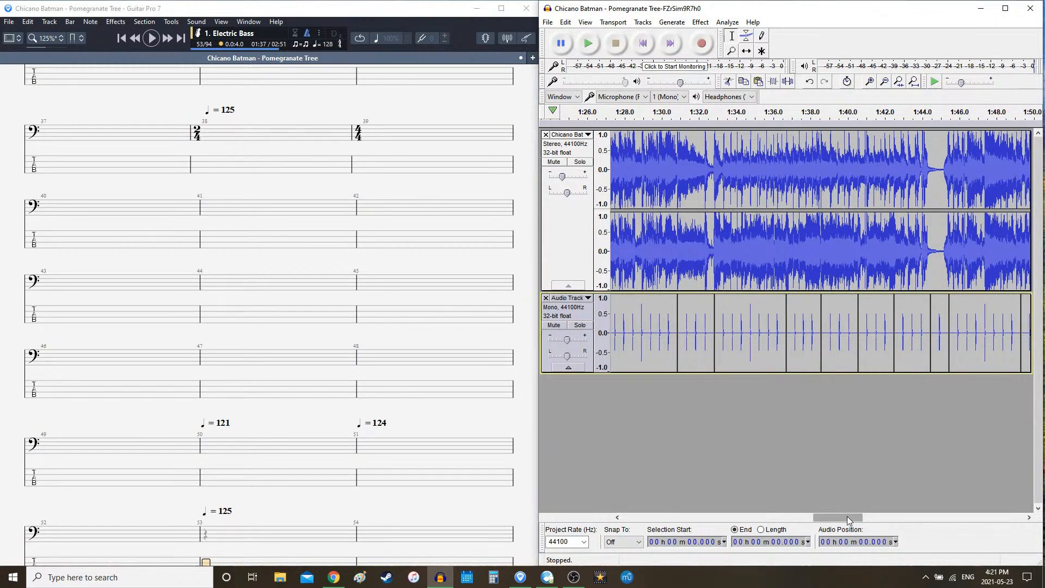
mouse_move(847, 517)
mouse_down()
mouse_move(801, 517)
mouse_move(837, 520)
mouse_up()
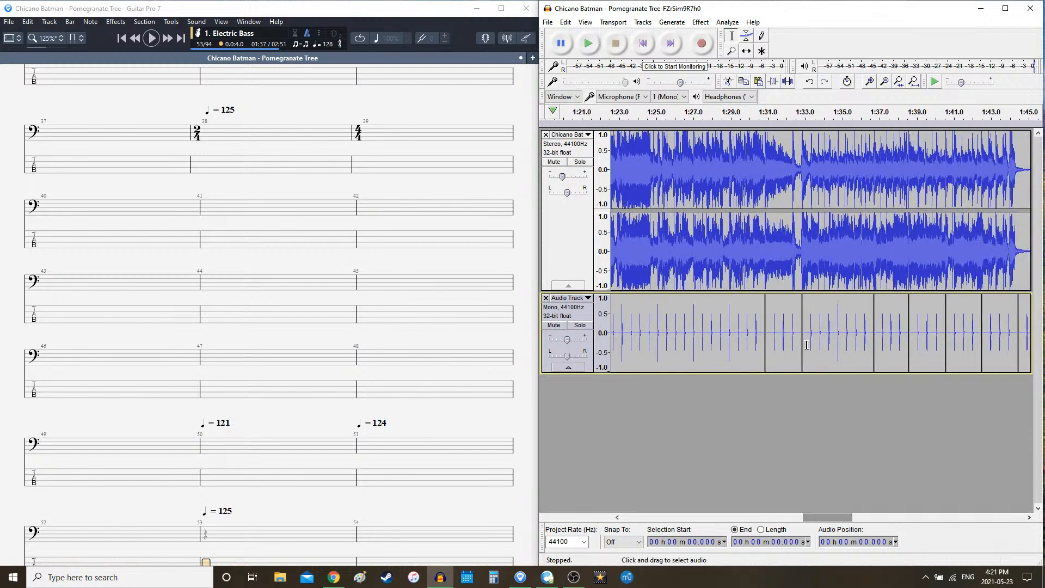
click(765, 272)
scroll(215, 322, down, 2)
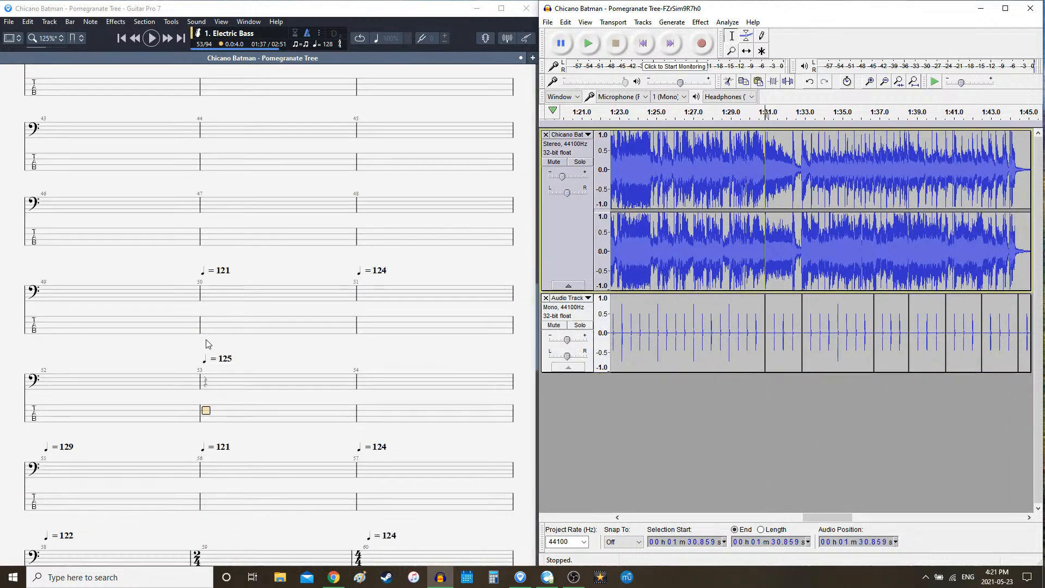
click(220, 321)
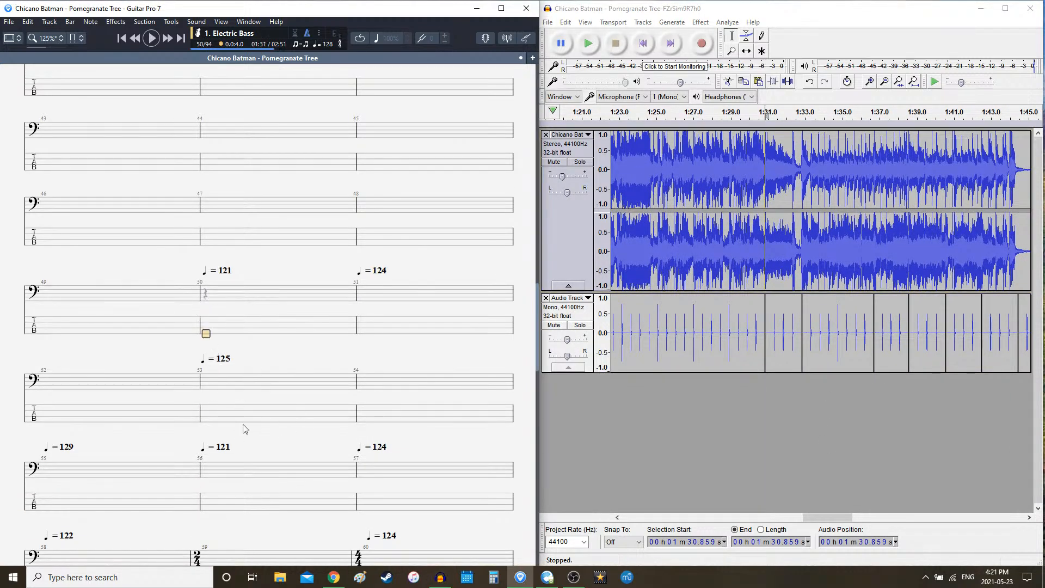
- Try to play the recording from 1:30.859 together with the score from bar 50, and stop both
click(588, 43)
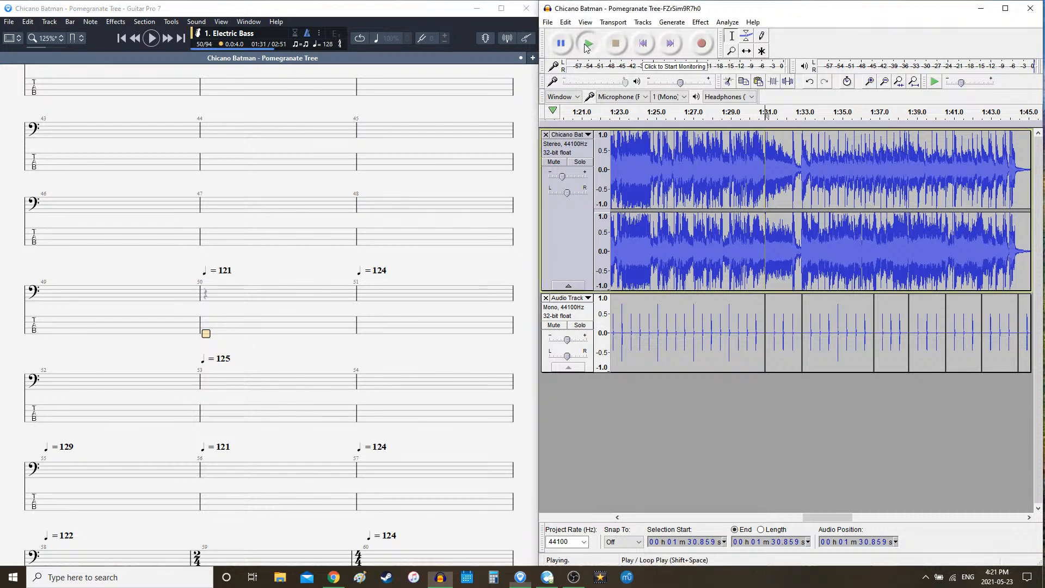
click(376, 342)
key(space)
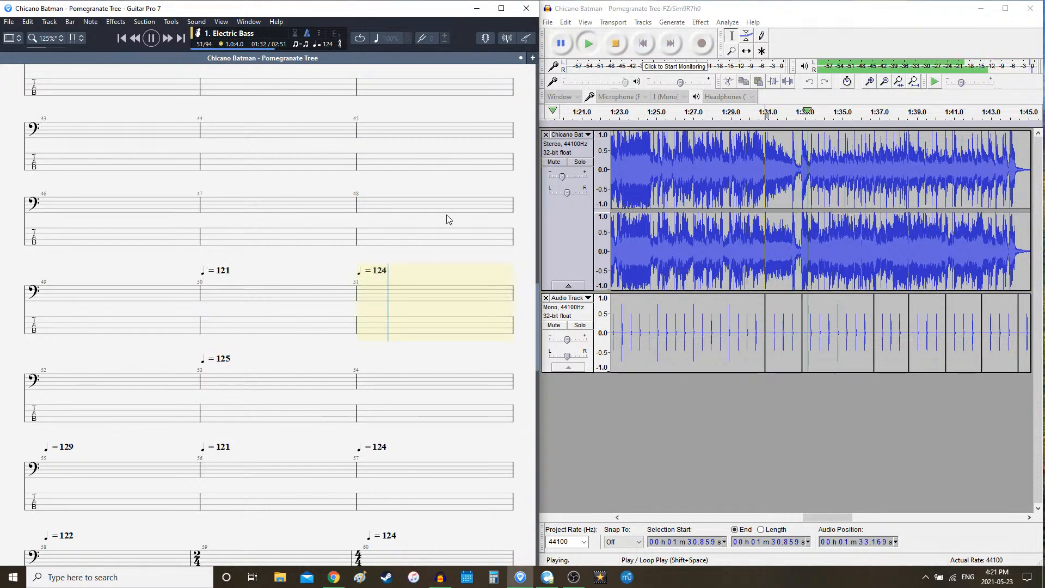
key(space)
click(616, 44)
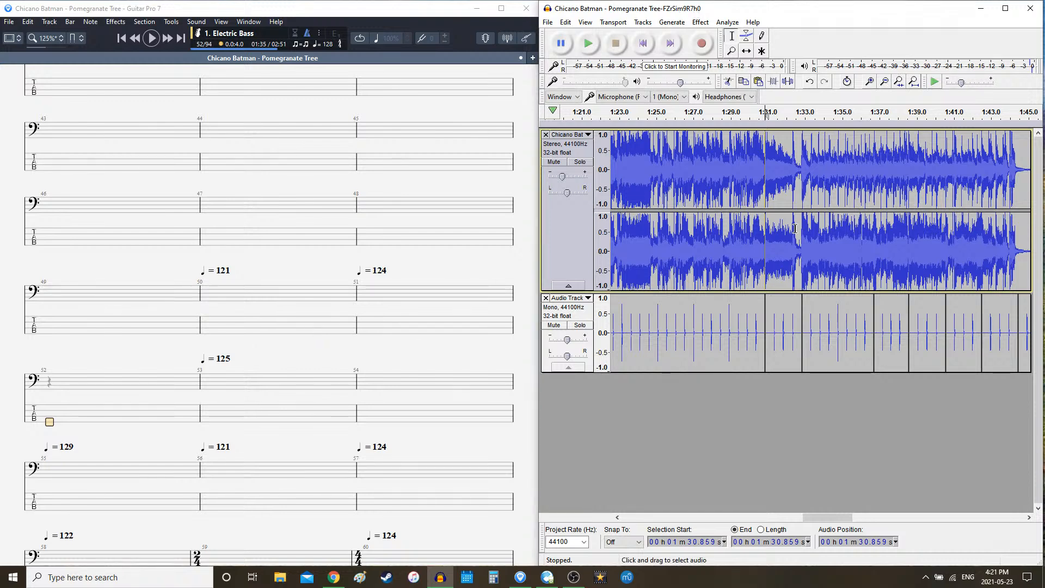
- Restart the recording one bar earlier at about 1:28.8, try to bring in the score at bar 50, and stop playback
key(space)
key(space)
click(727, 112)
click(206, 344)
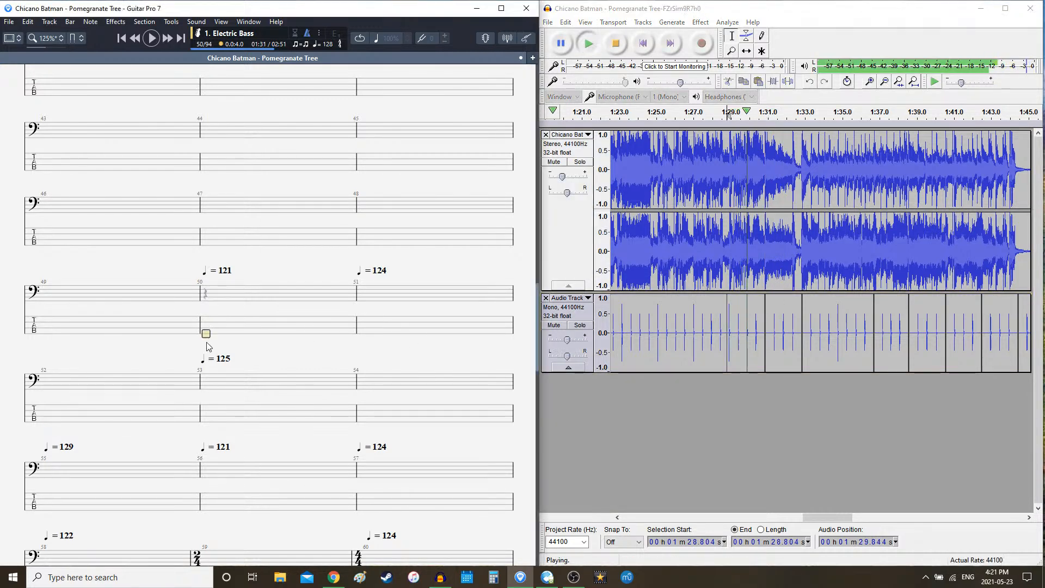
key(space)
key(space)
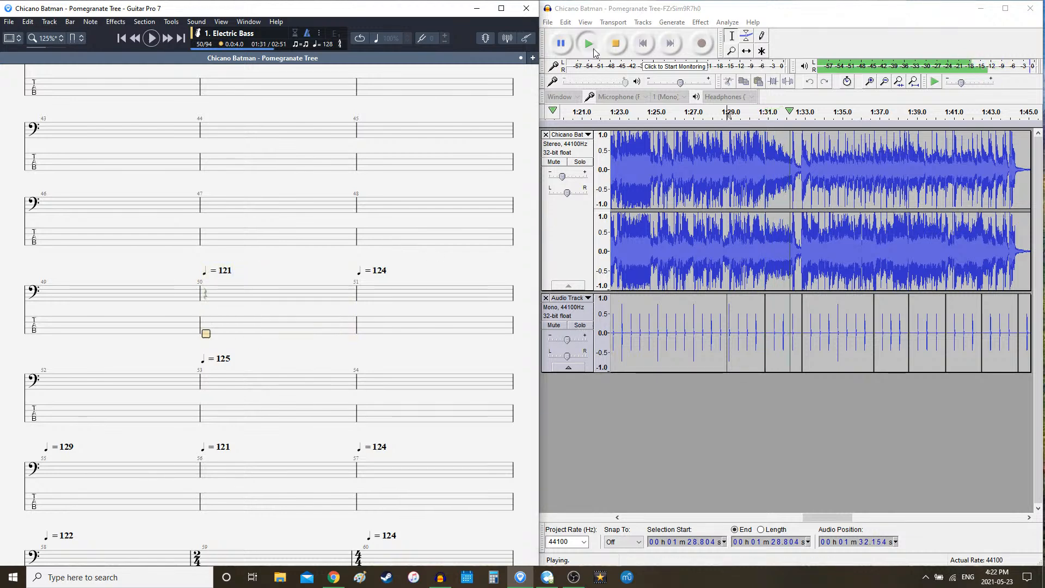
click(615, 44)
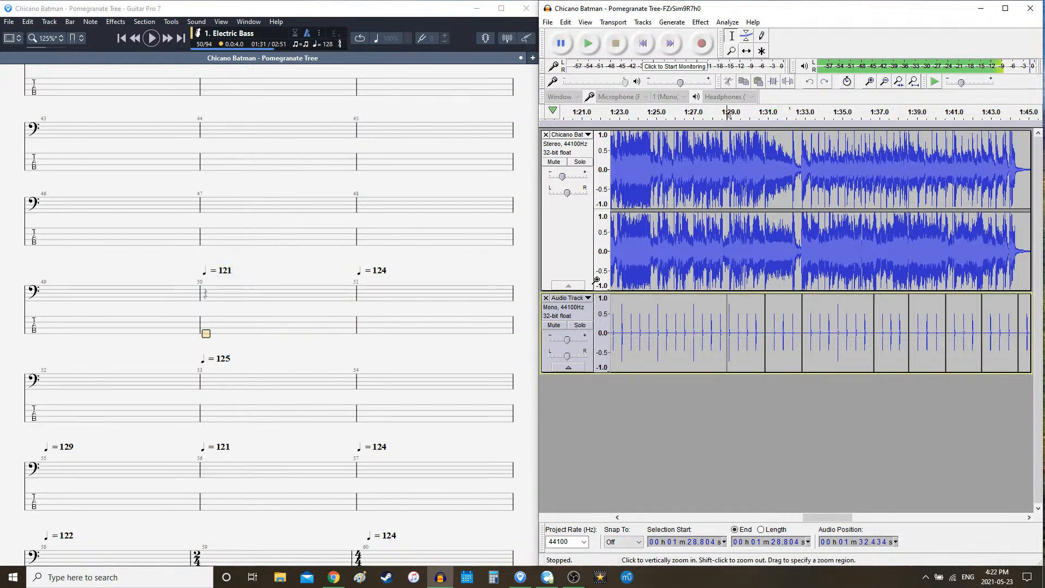
- Mute the song track and solo the click track
click(556, 326)
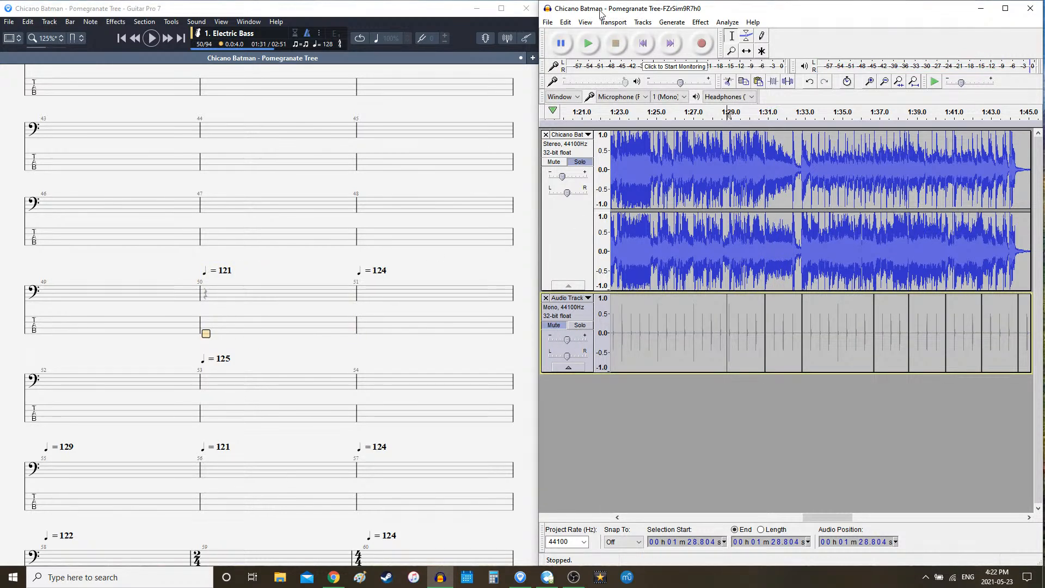
click(562, 163)
click(580, 327)
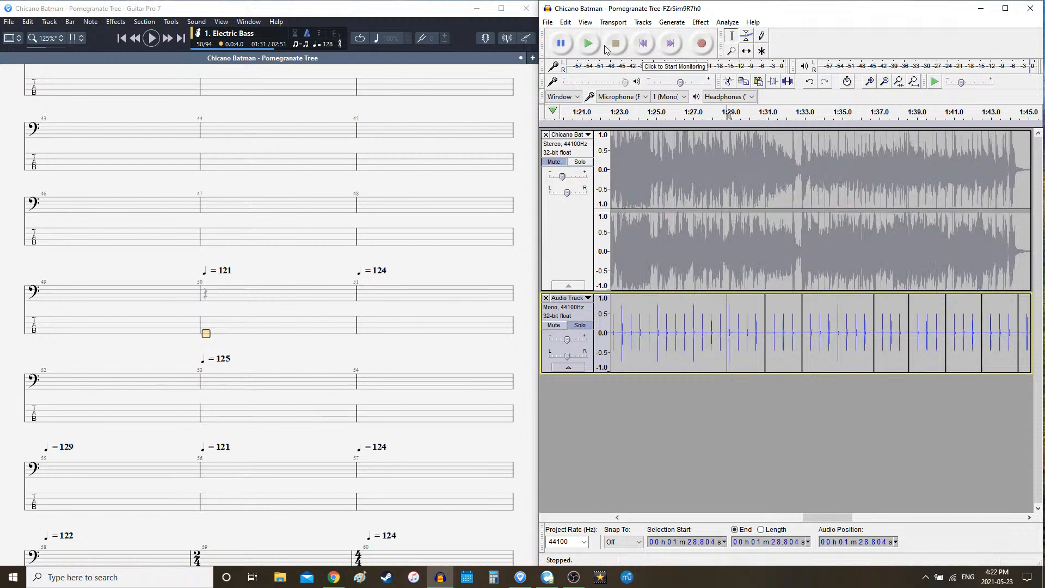
- Play the soloed clicks from 1:28.804, bring in the score at bar 50, listen through bar 53, and stop both
click(595, 46)
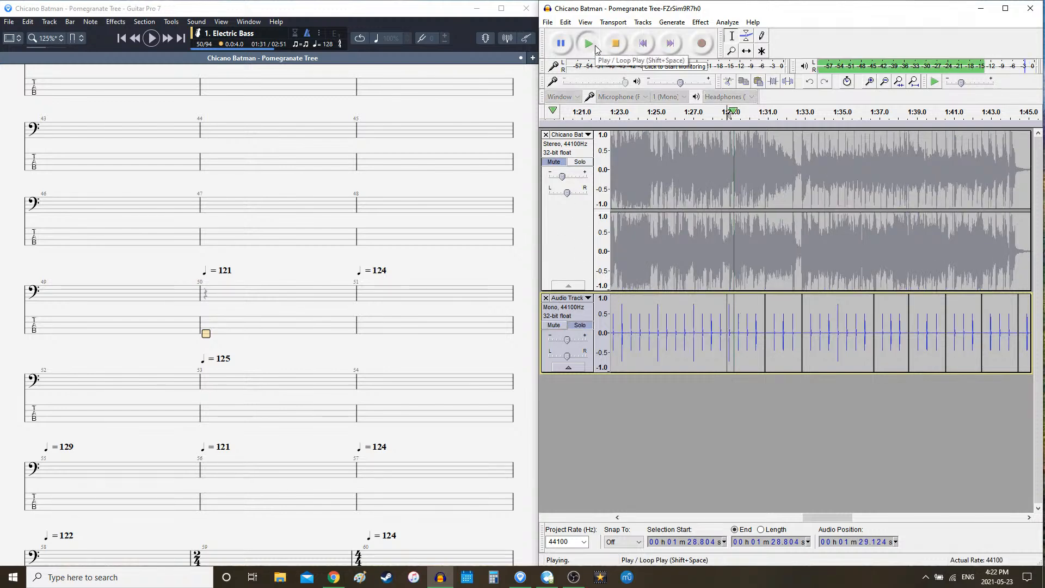
key(space)
key(space)
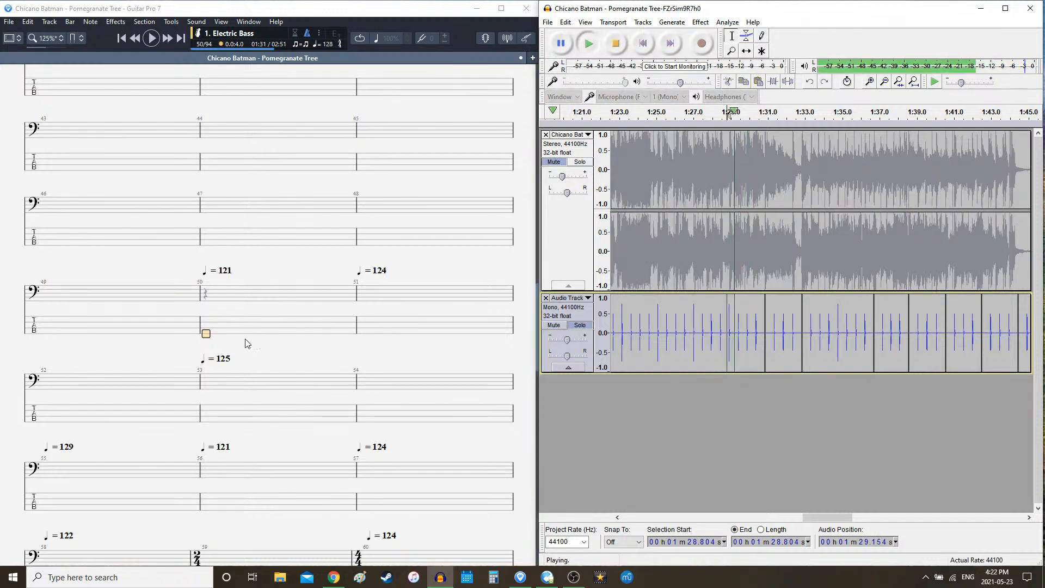
click(242, 341)
key(space)
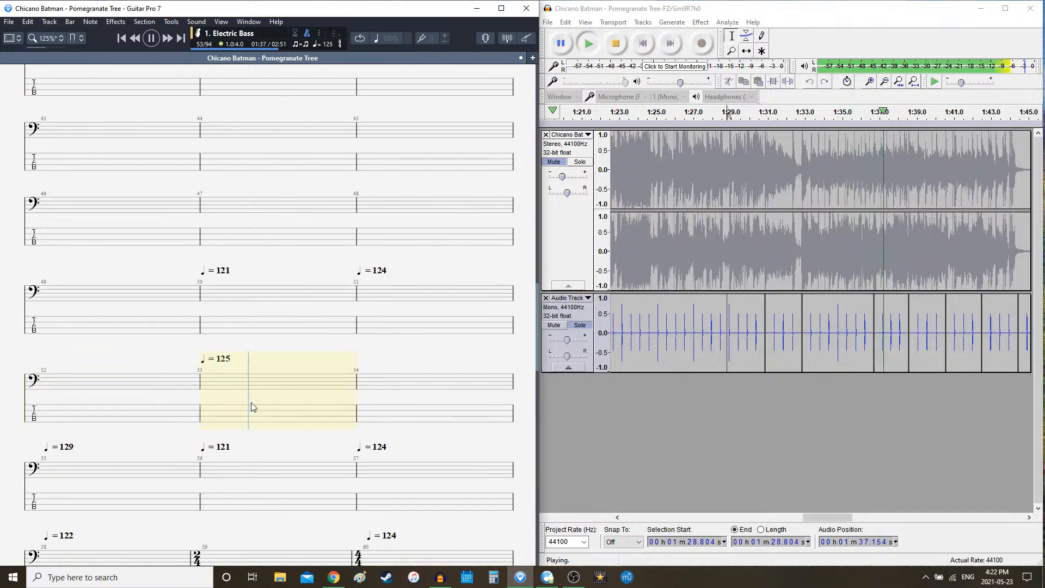
key(space)
click(351, 404)
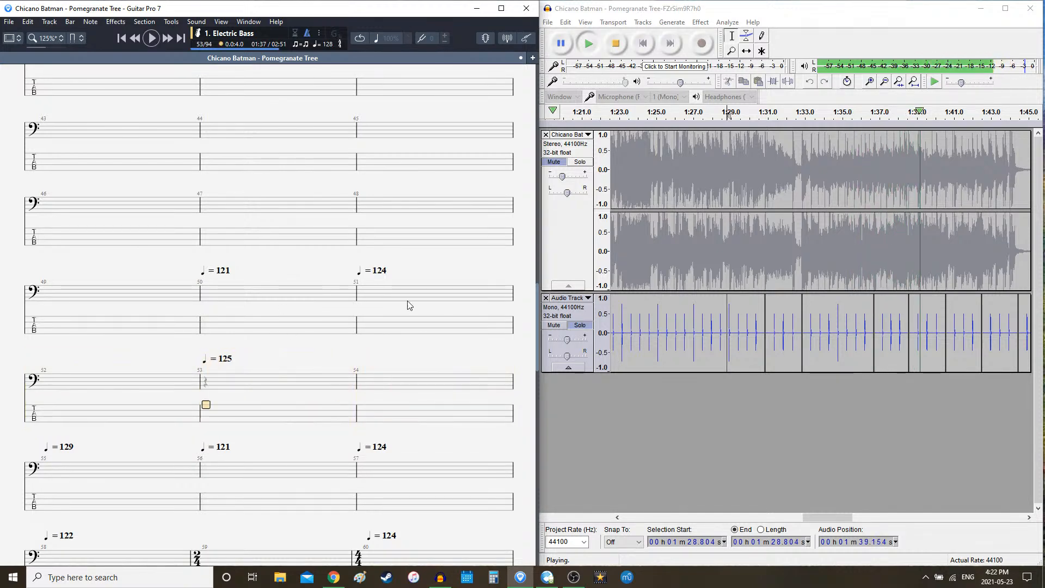
click(616, 43)
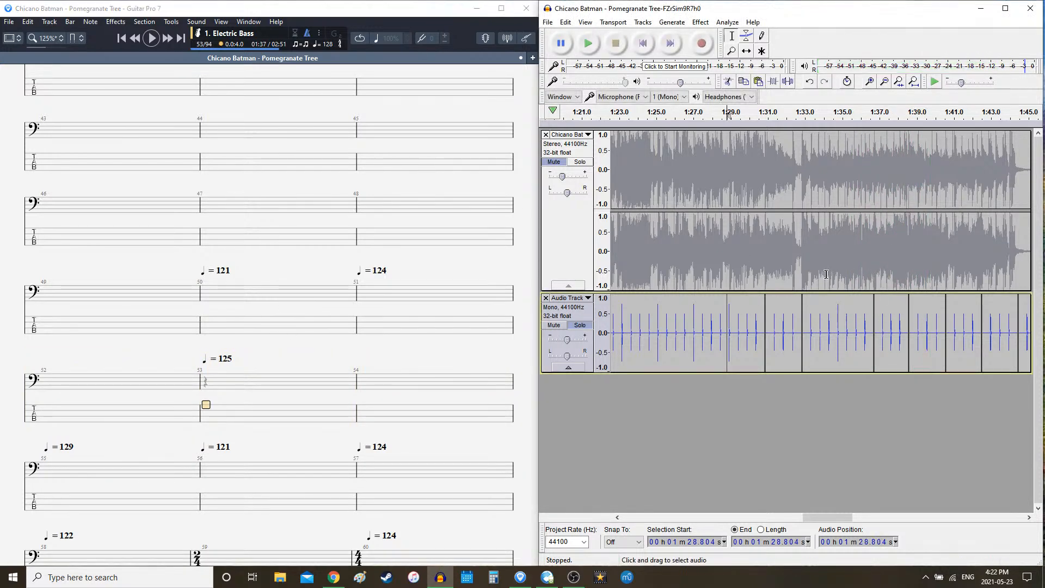
- Audition the clicks from 1:36.713, add a mono track there, and generate one 4-beat bar of rhythm clicks at 126 bpm
click(802, 280)
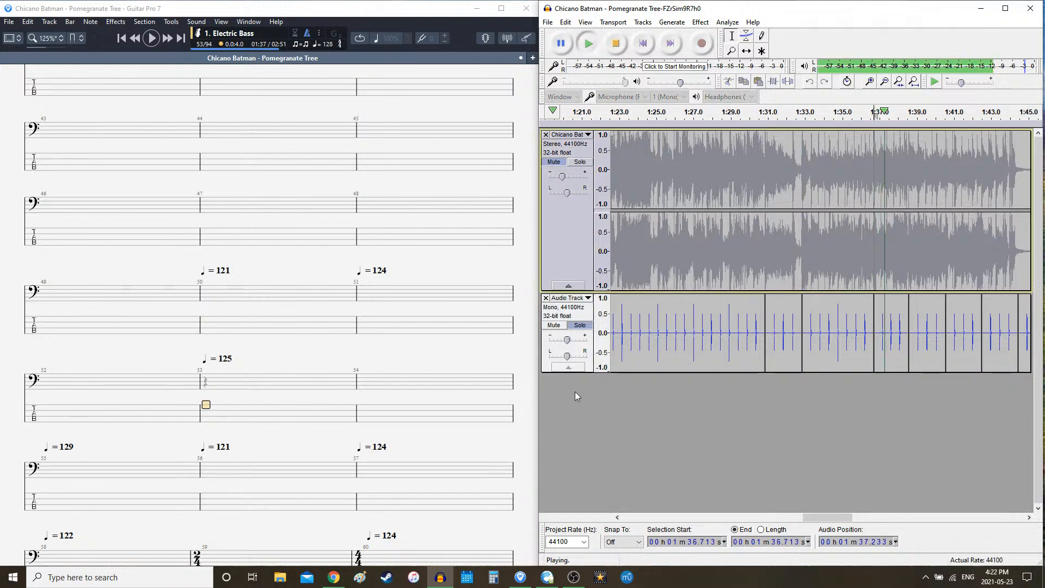
key(space)
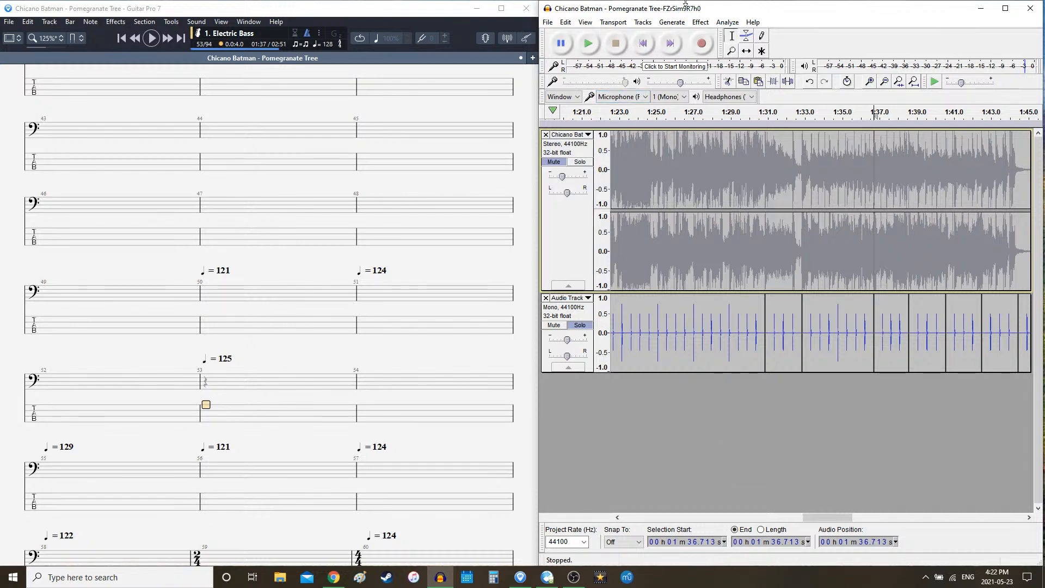
key(ctrl+shift+n)
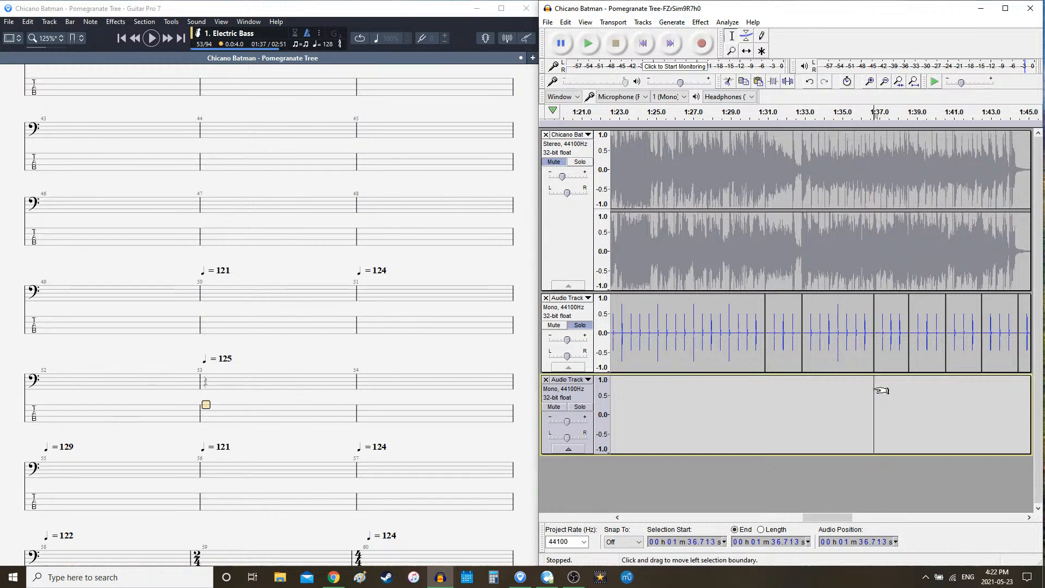
click(670, 24)
click(708, 127)
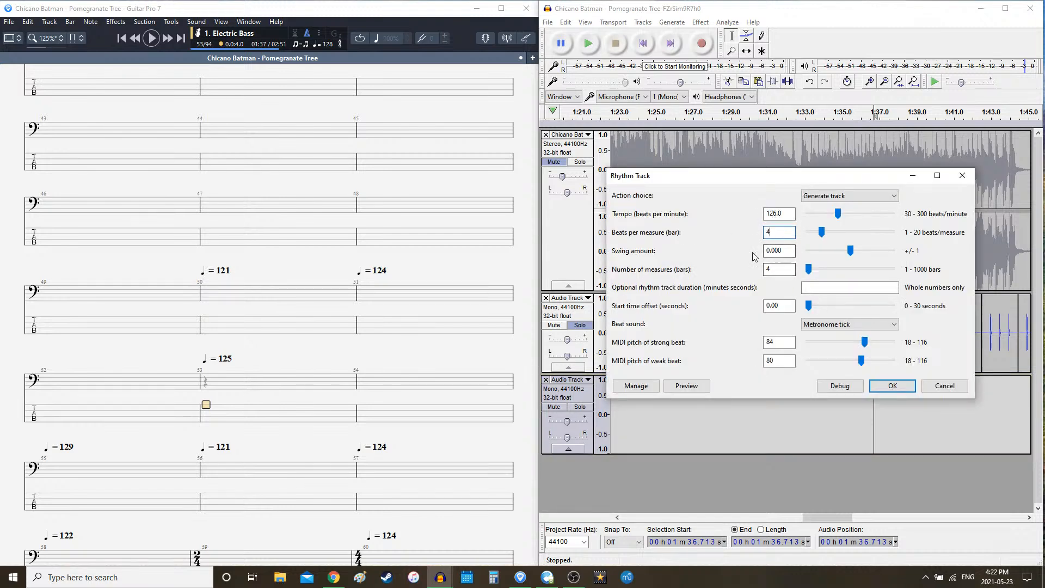
click(893, 386)
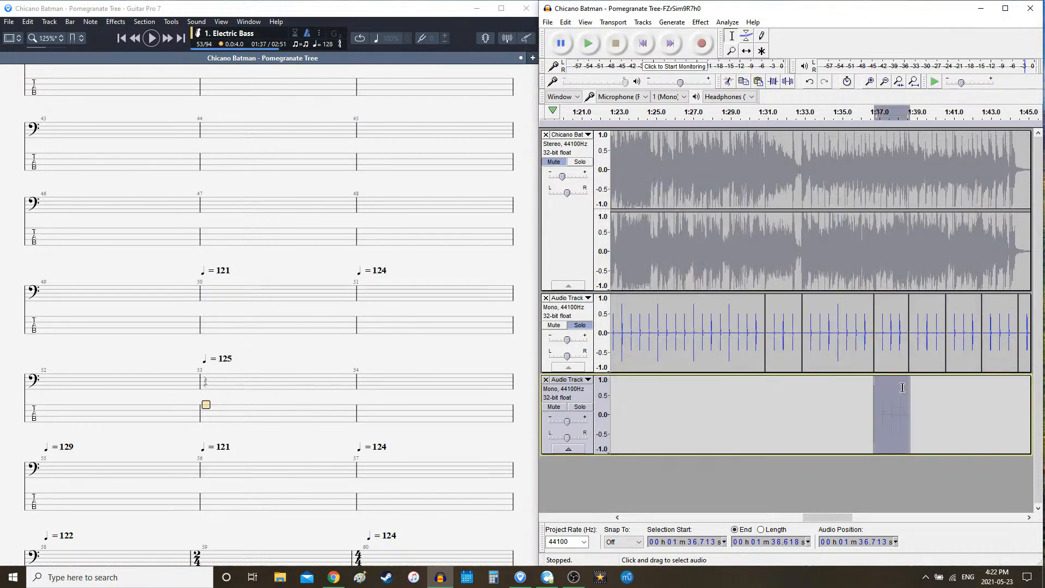
- Unsolo the original click track with the song muted, compare it with the 126 bpm bar, and delete that trial bar
click(580, 325)
click(556, 162)
key(space)
key(space)
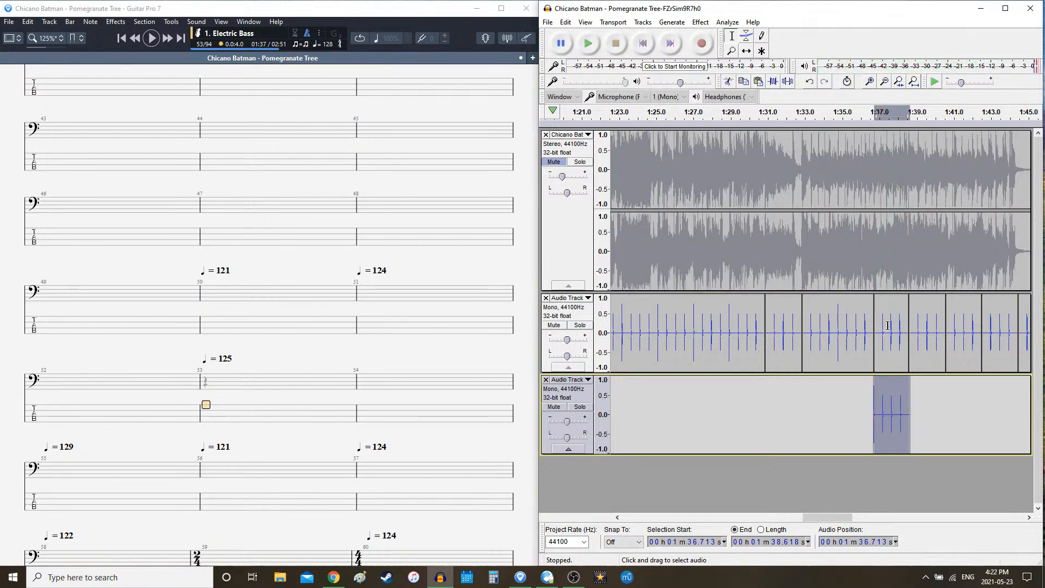
key(Delete)
- Generate a one-bar 124 bpm click trial at 1:36.713, play it against the original clicks, and delete it
click(671, 22)
click(702, 125)
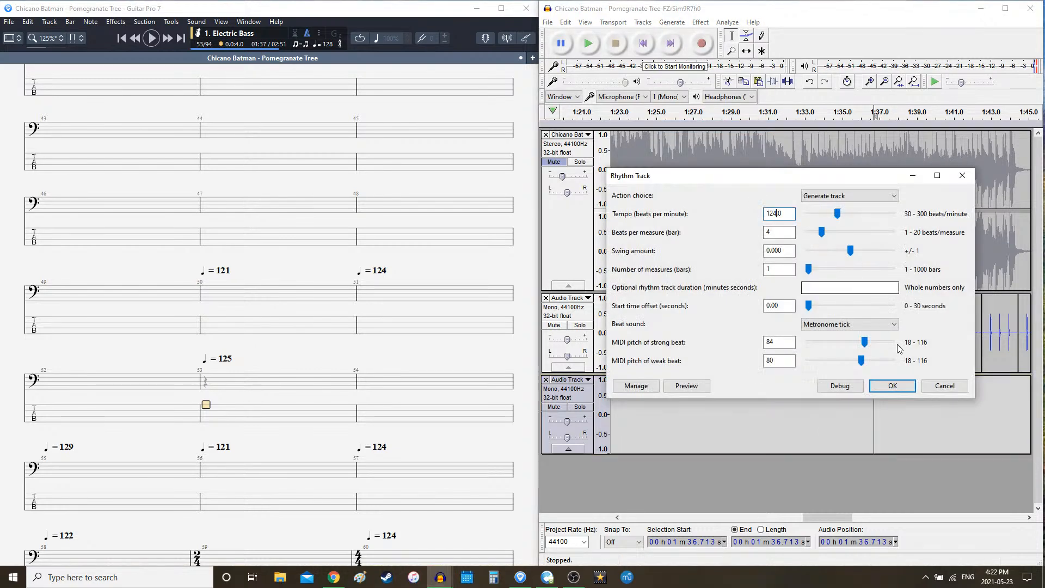
click(893, 385)
key(space)
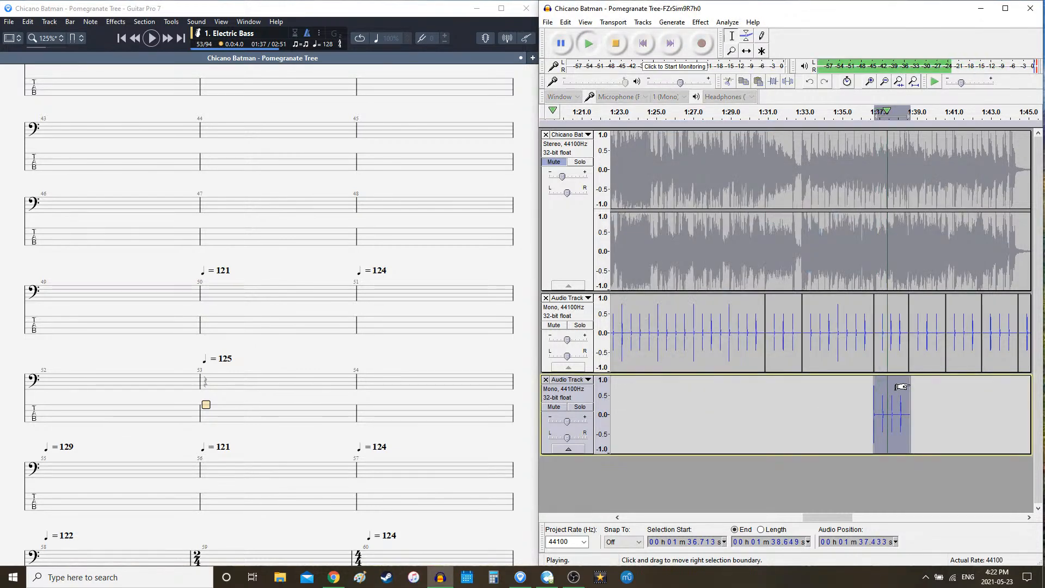
key(space)
key(Delete)
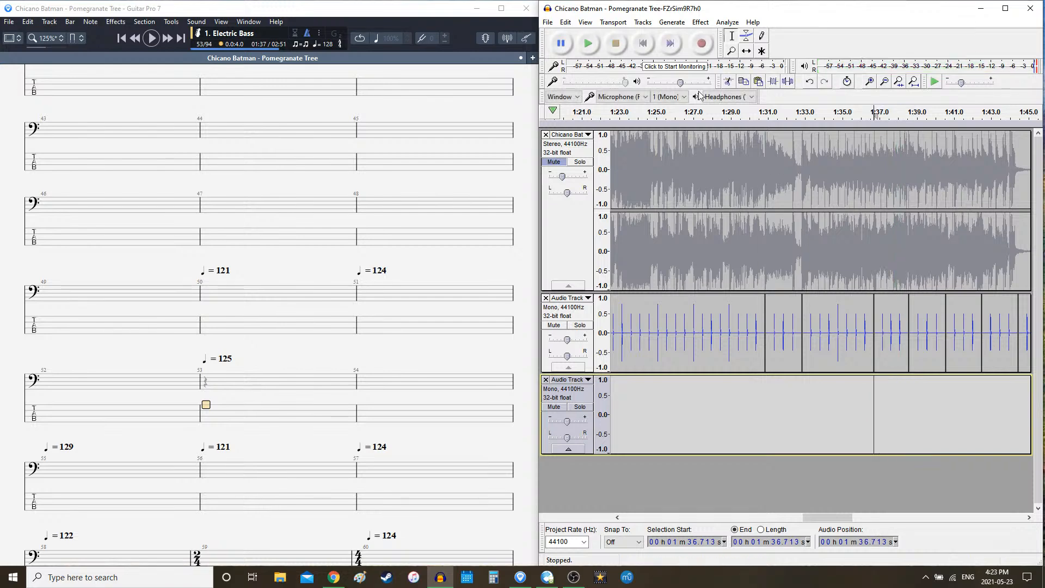
- Test a one-bar rhythm track at 125 bpm against the original clicks from 1:36.713, and remove the trial
click(670, 22)
click(702, 125)
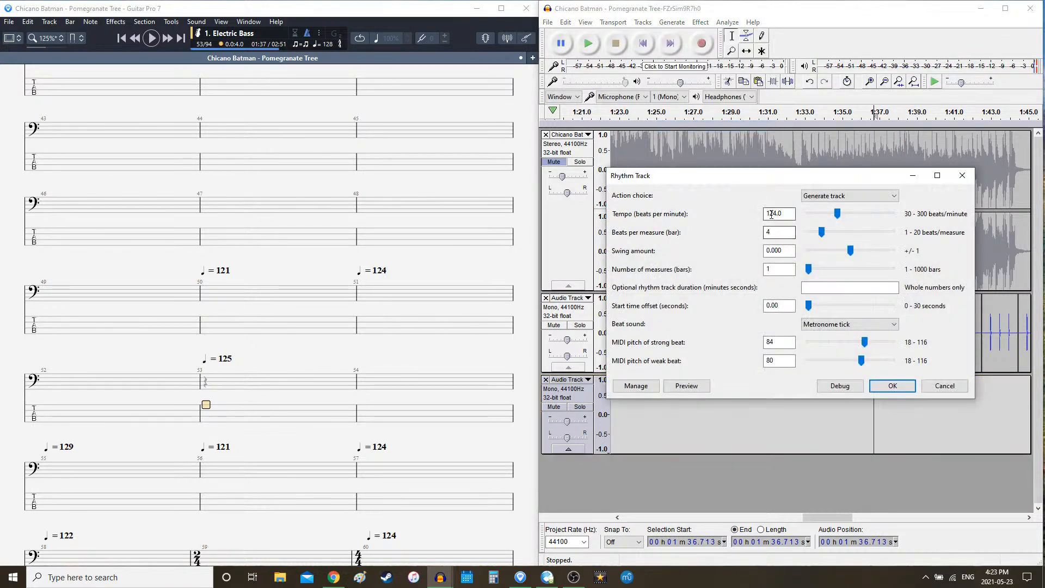
key(Delete)
text(5)
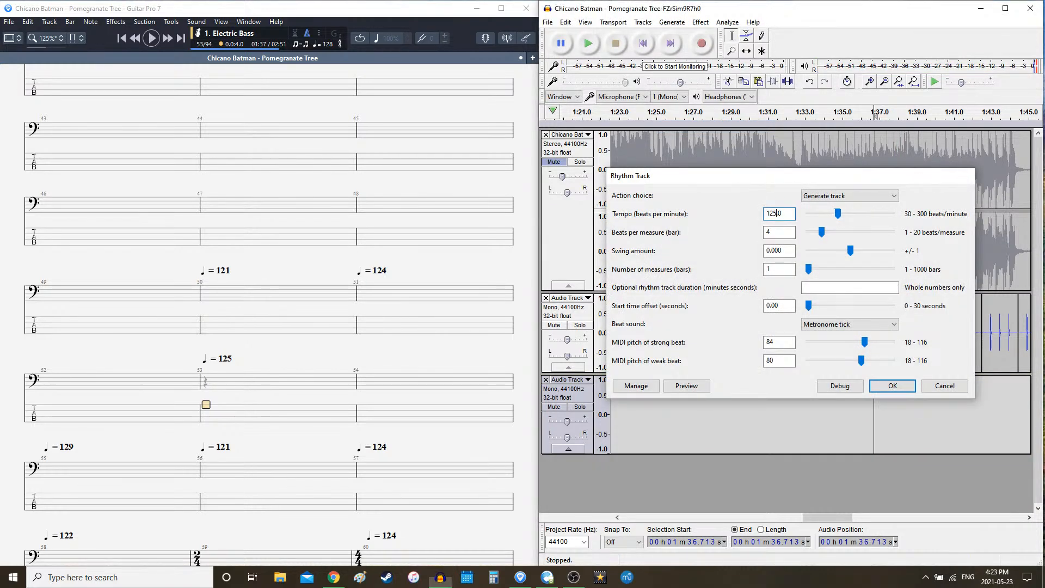
key(Return)
key(space)
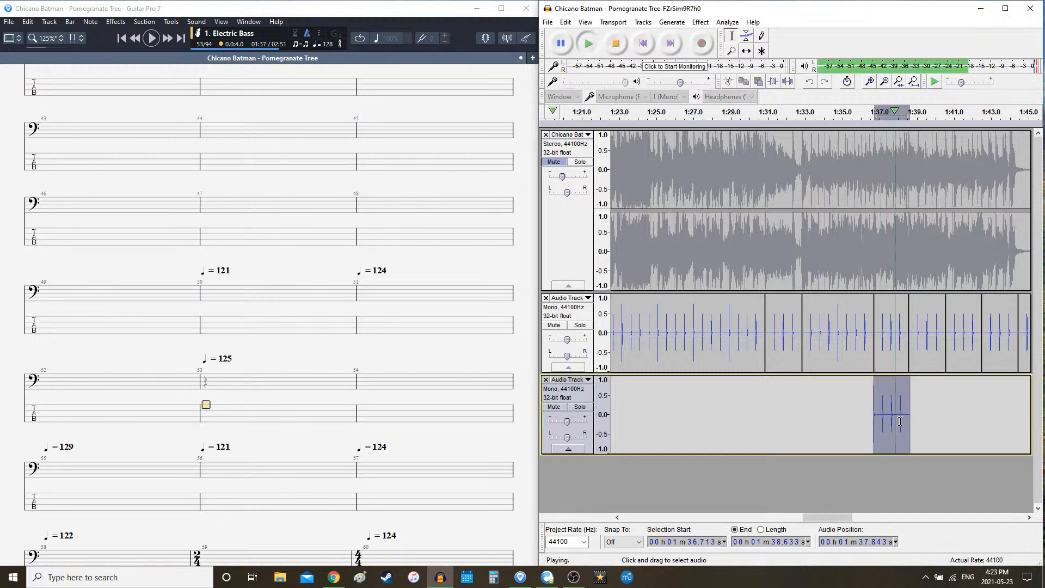
key(space)
key(Delete)
- Change the rhythm tempo again, generate another trial bar at 1:36.713, compare it with the original clicks, and delete it
click(671, 22)
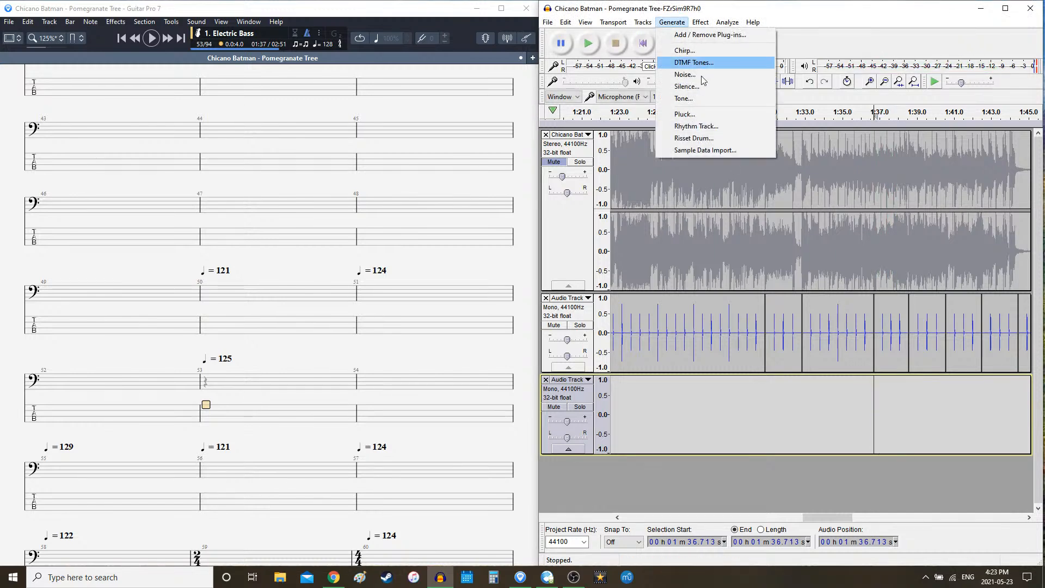
click(702, 125)
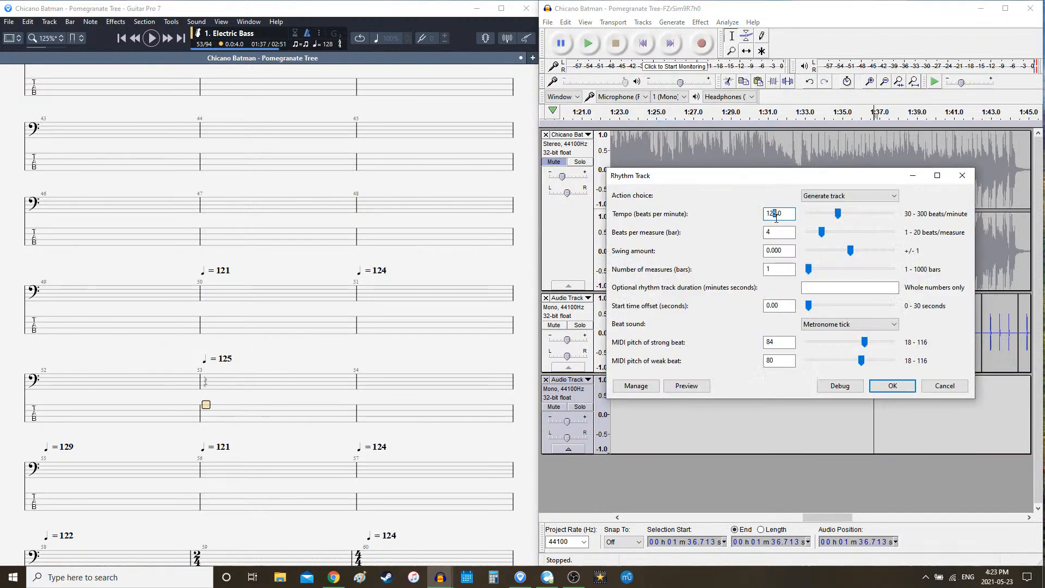
key(Return)
key(space)
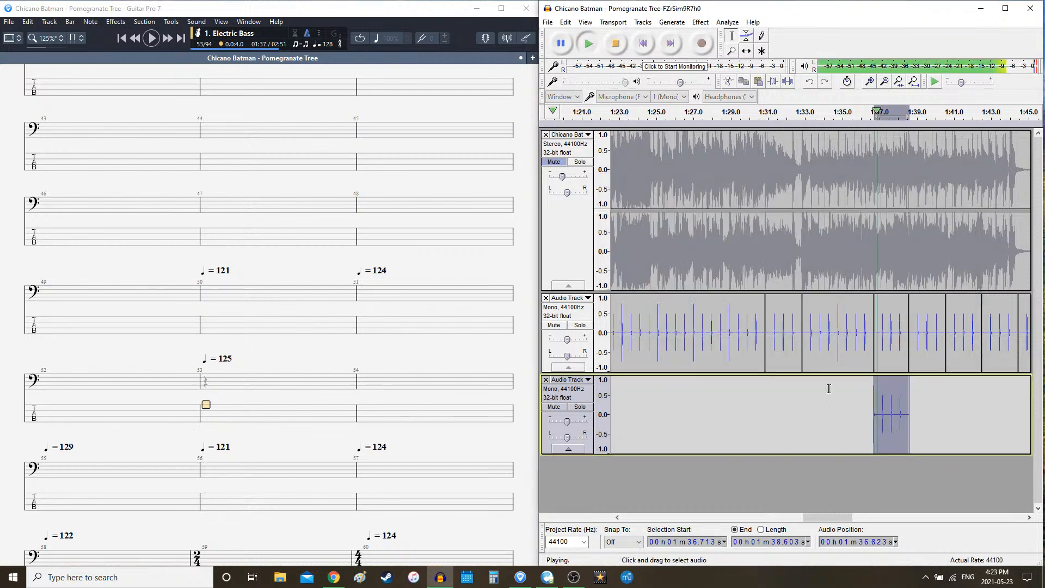
key(space)
key(Delete)
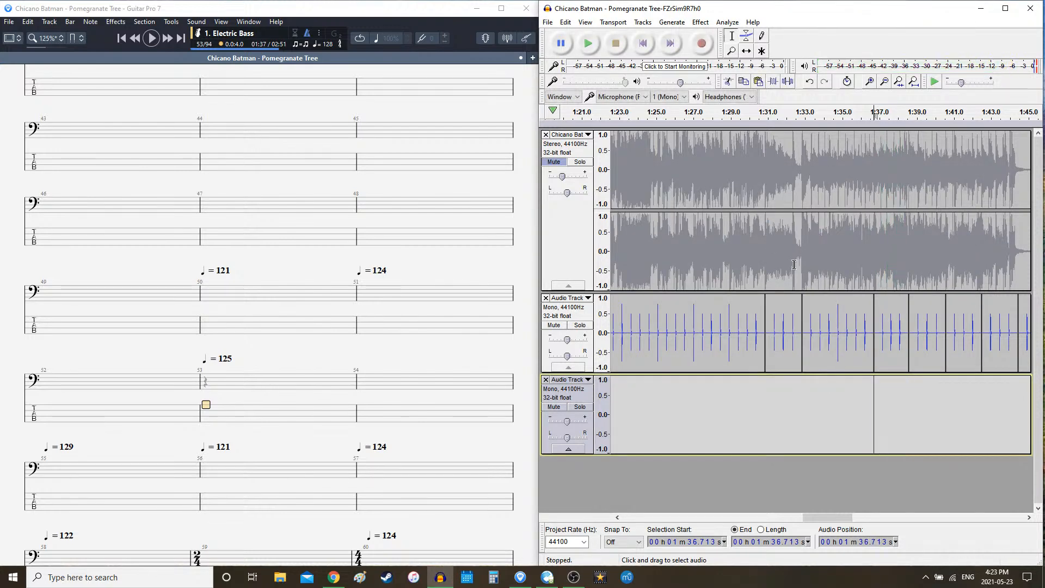
- Generate a one-bar 128 bpm click trial at 1:36.713, play it against the original clicks, and delete it
click(674, 21)
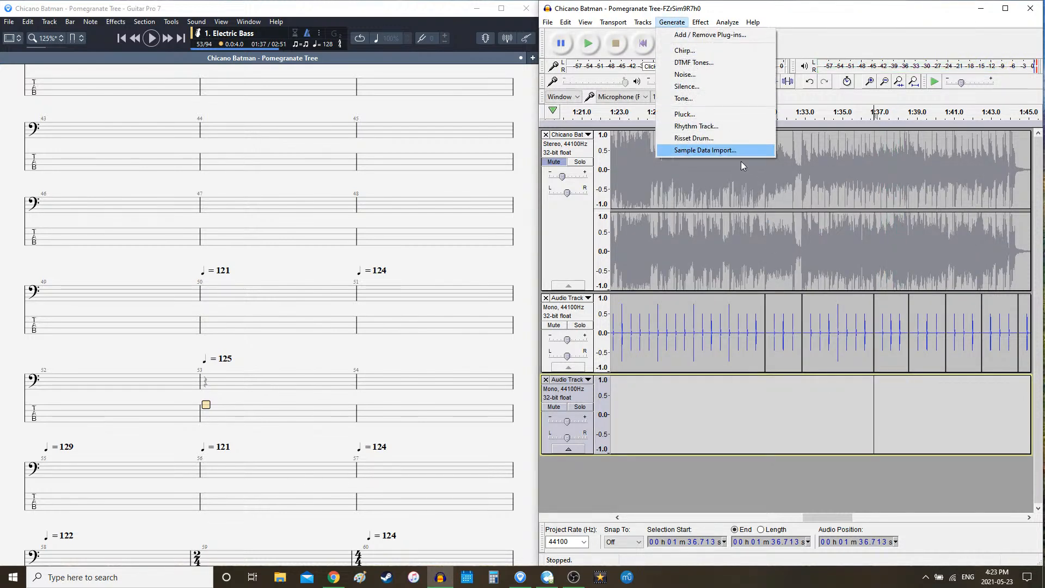
click(720, 126)
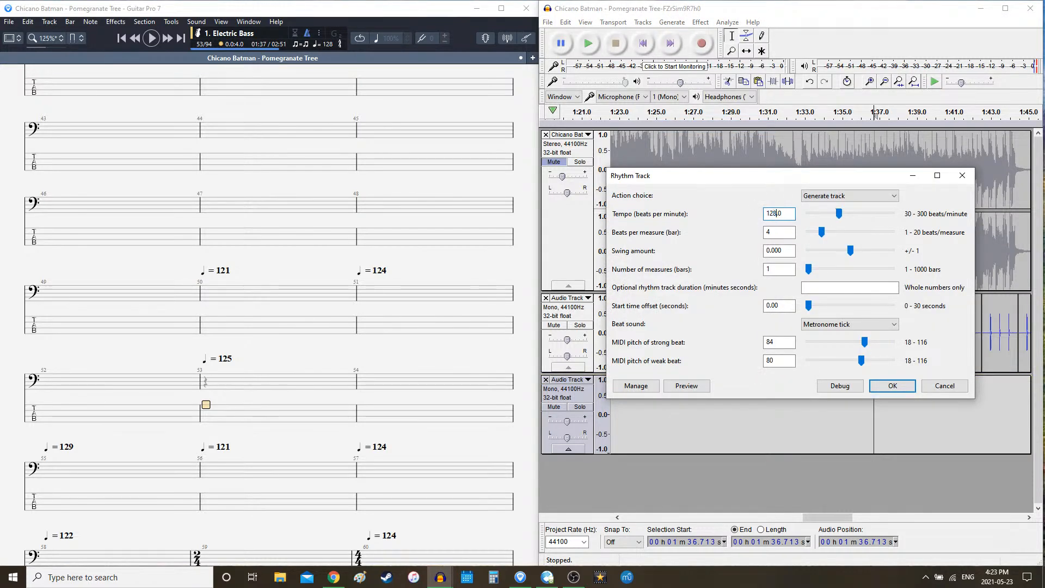
key(Return)
key(space)
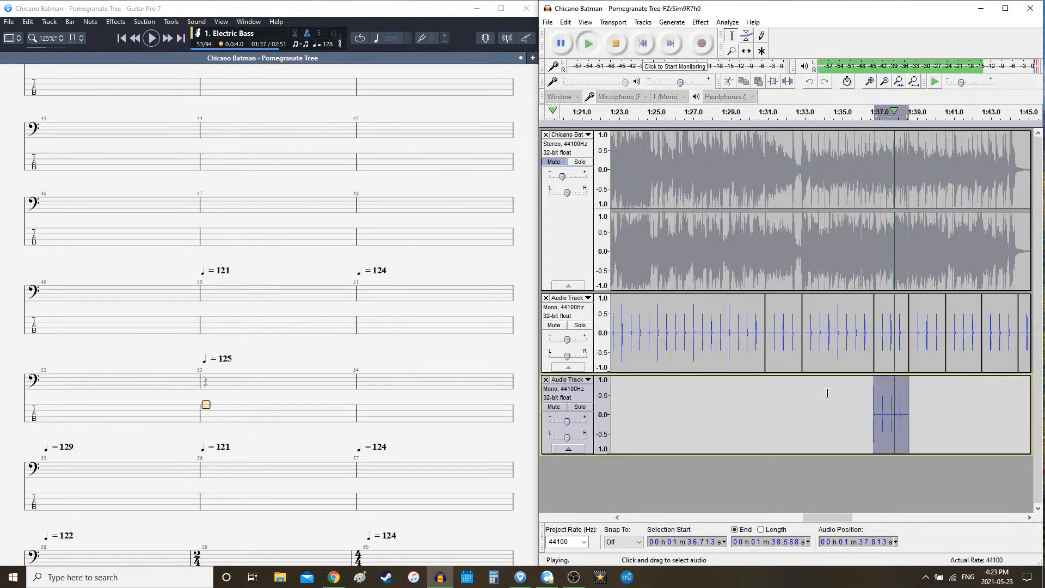
key(Delete)
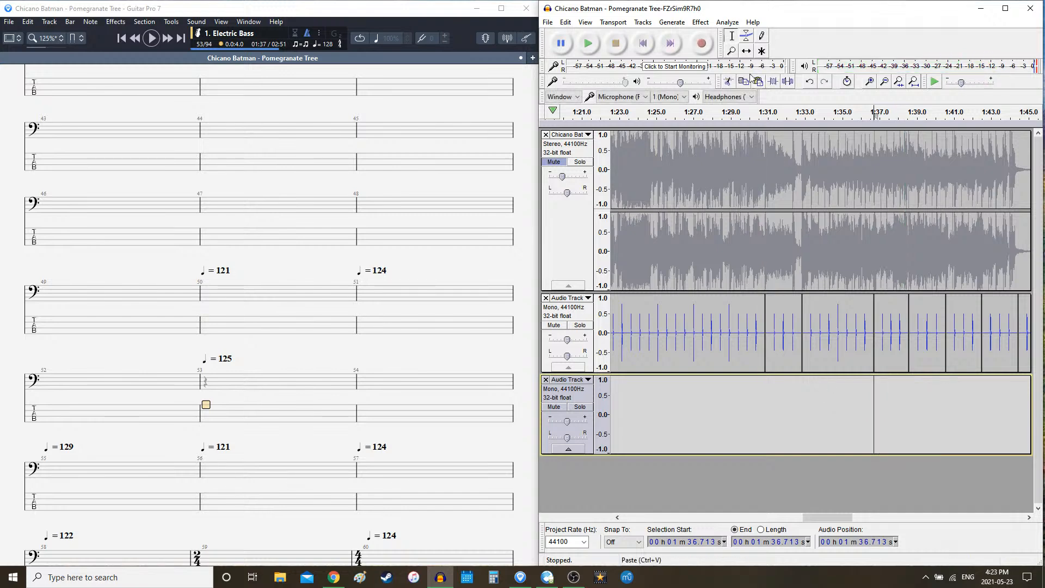
- Test another one-bar click trial at a tempo faster than 128 bpm from 1:36.713, and remove the trial
click(674, 22)
click(720, 126)
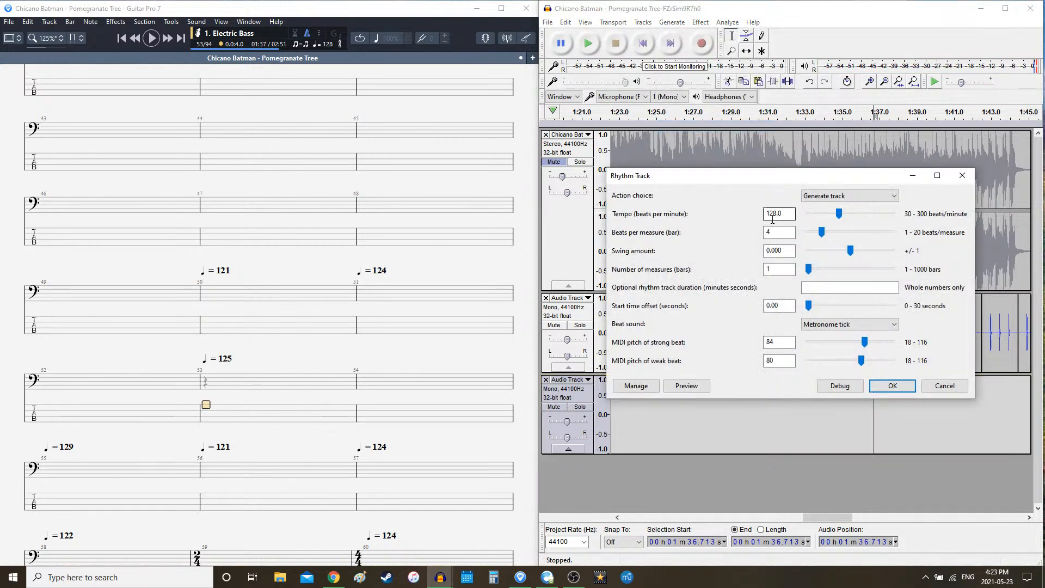
key(Return)
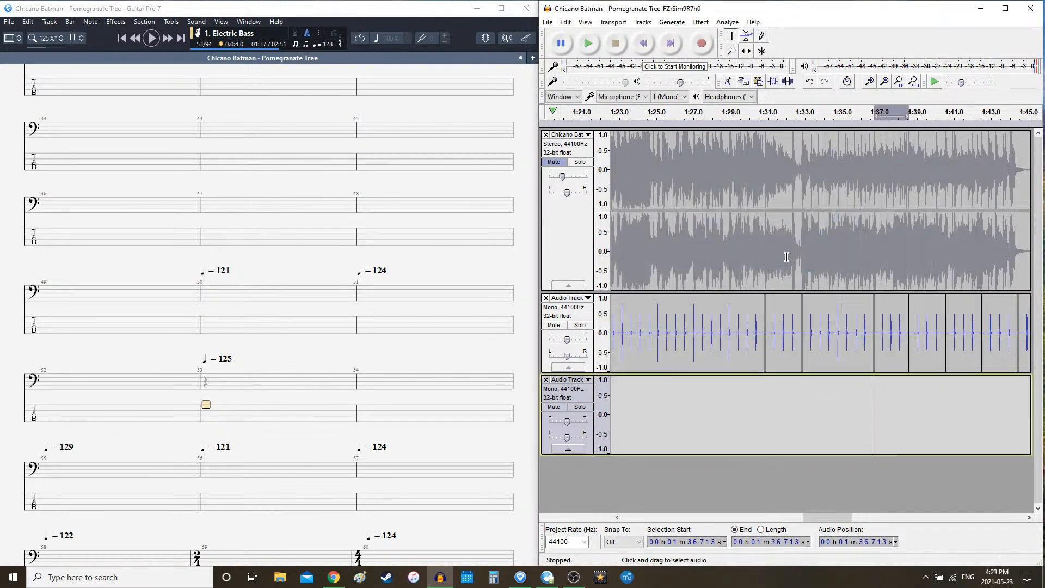
key(space)
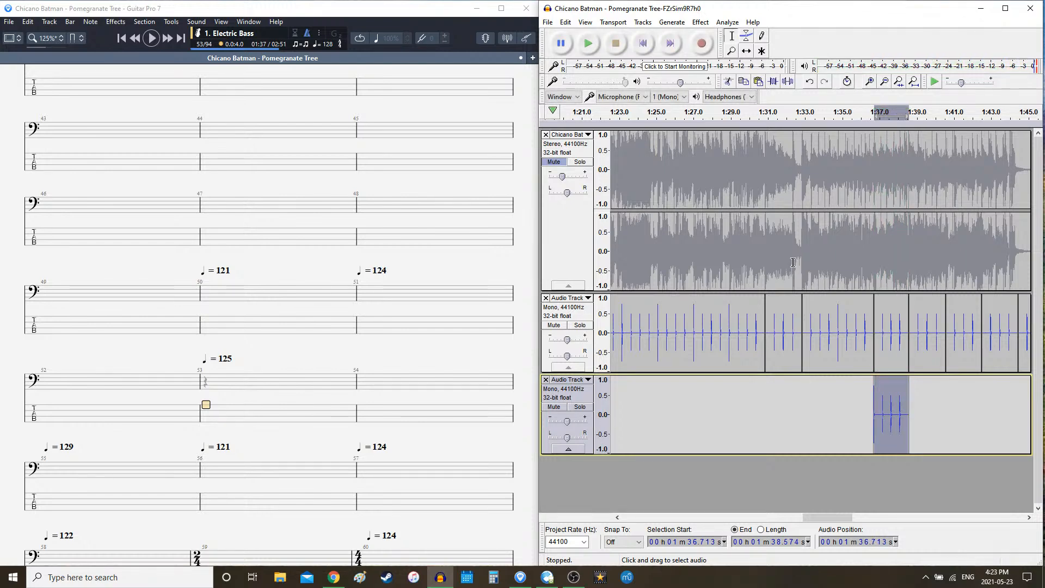
key(Delete)
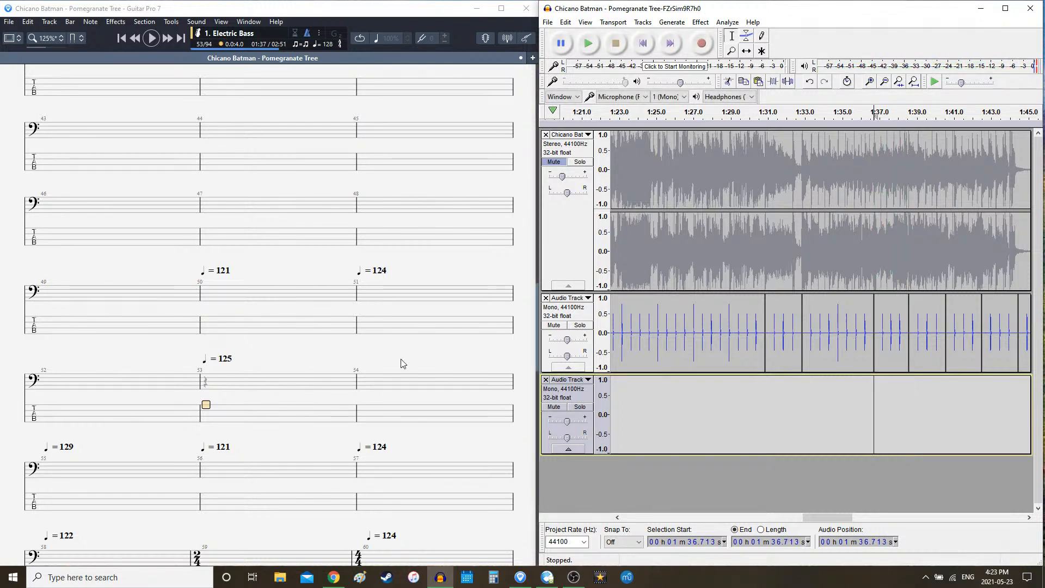
- Play the score from bar 53 in Guitar Pro, and delete bars 53 and 54
click(226, 419)
scroll(237, 406, down, 1)
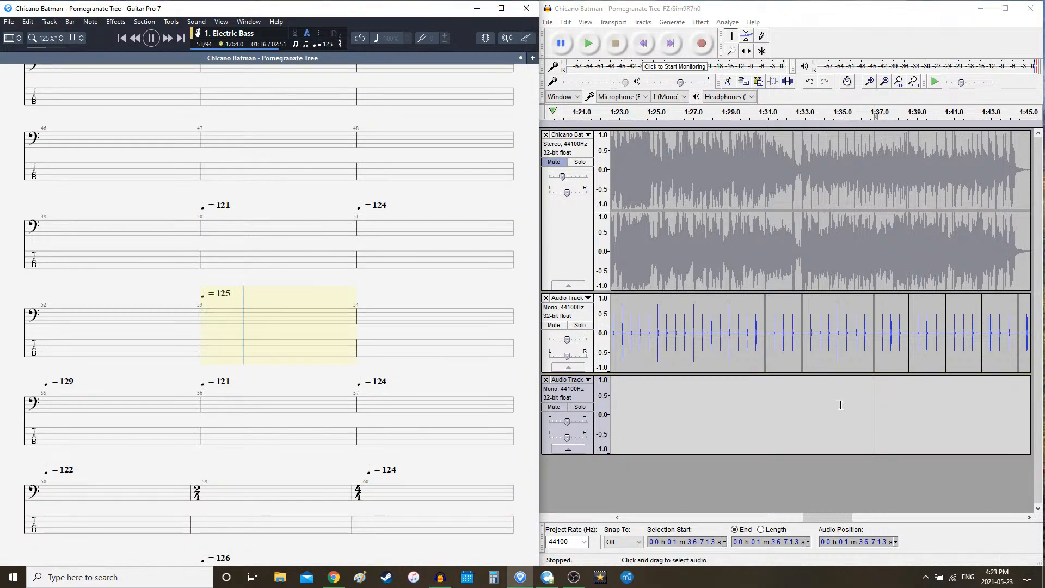
drag(247, 353, 401, 350)
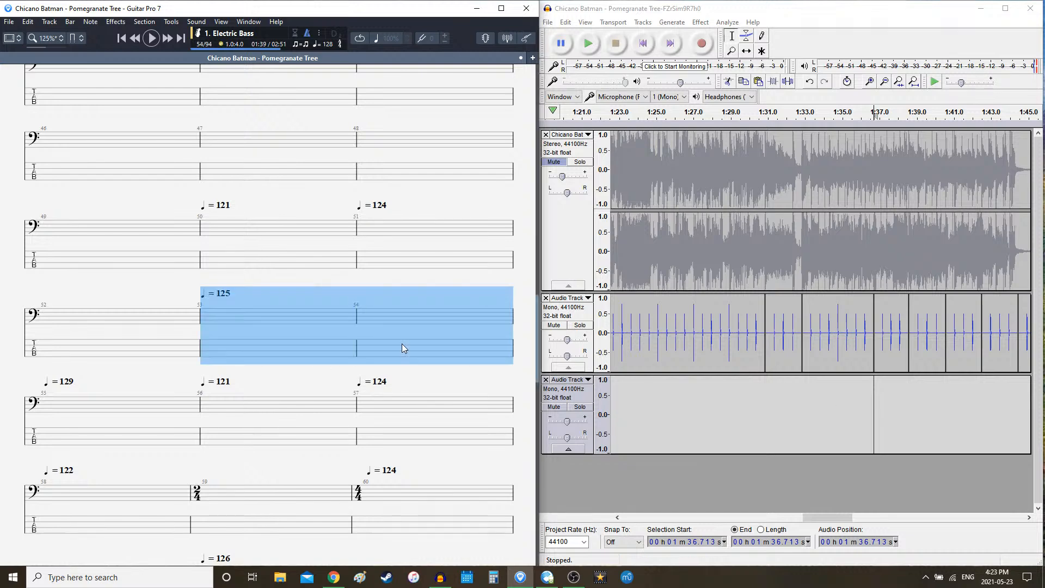
right_click(265, 344)
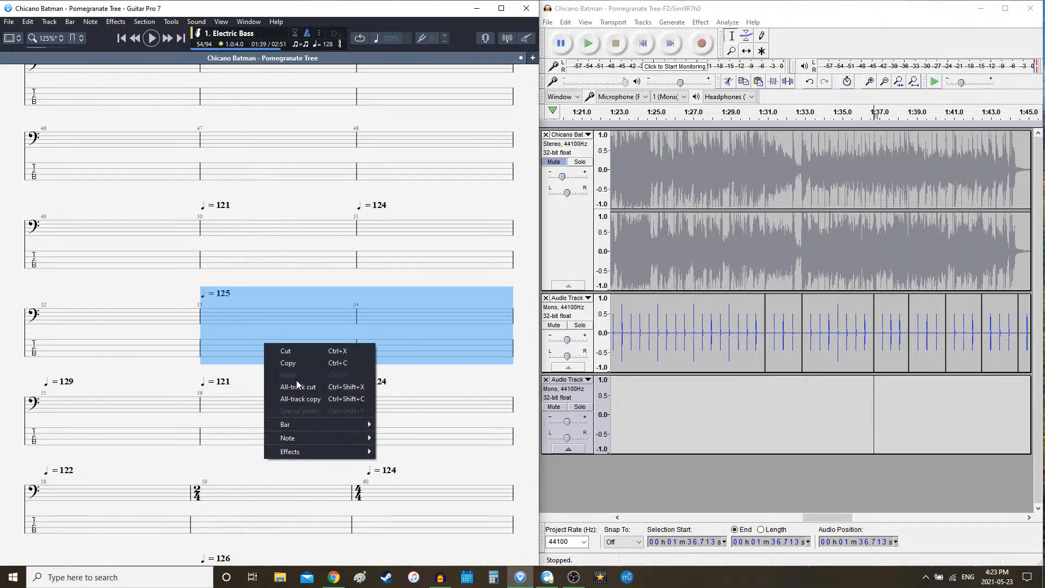
mouse_move(302, 426)
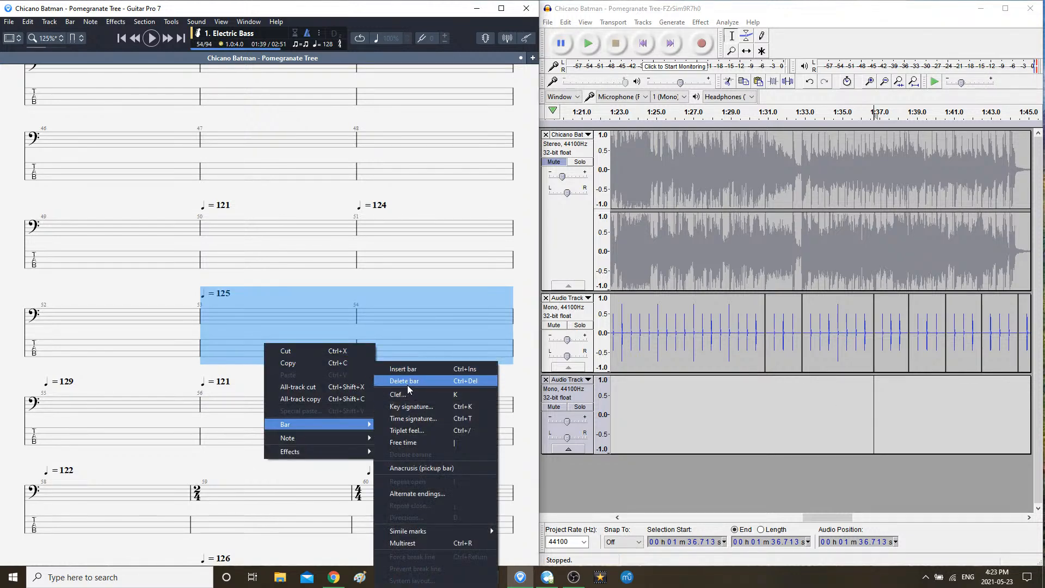
click(406, 384)
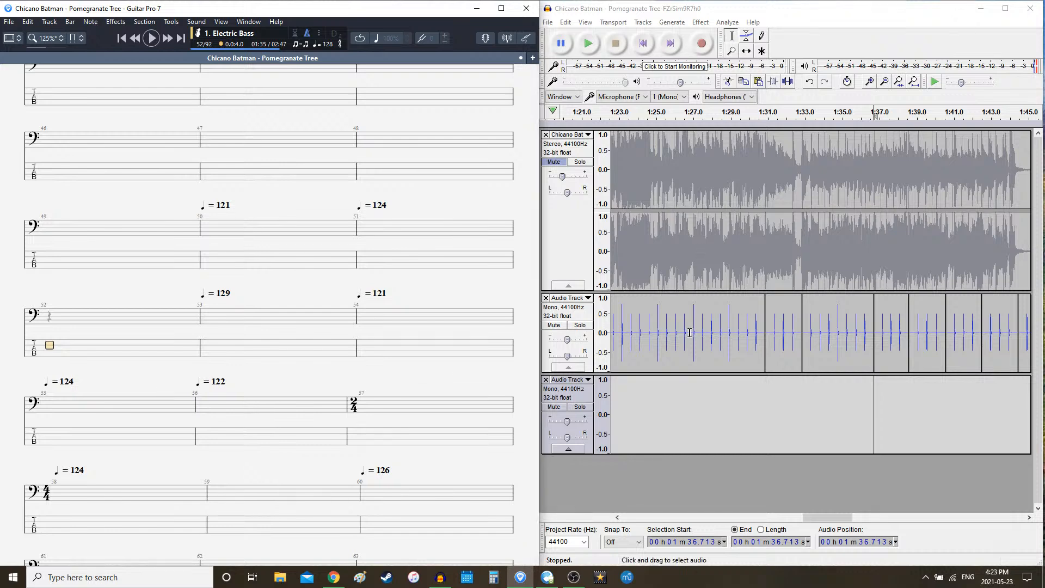
- Play the Audacity clicks from 1:28.834 together with the Guitar Pro score from bar 50 to check their sync
click(727, 323)
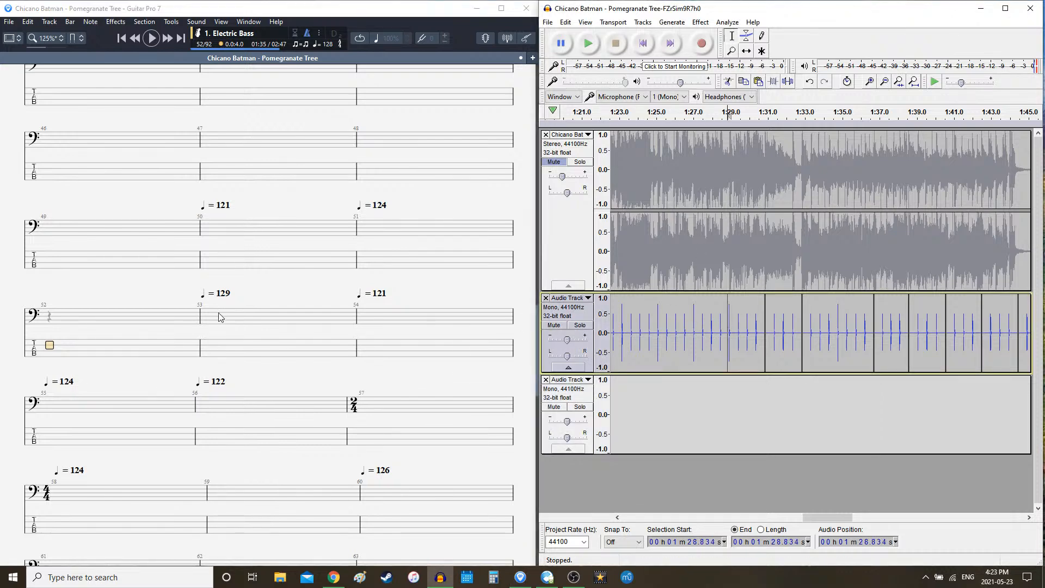
key(space)
click(229, 268)
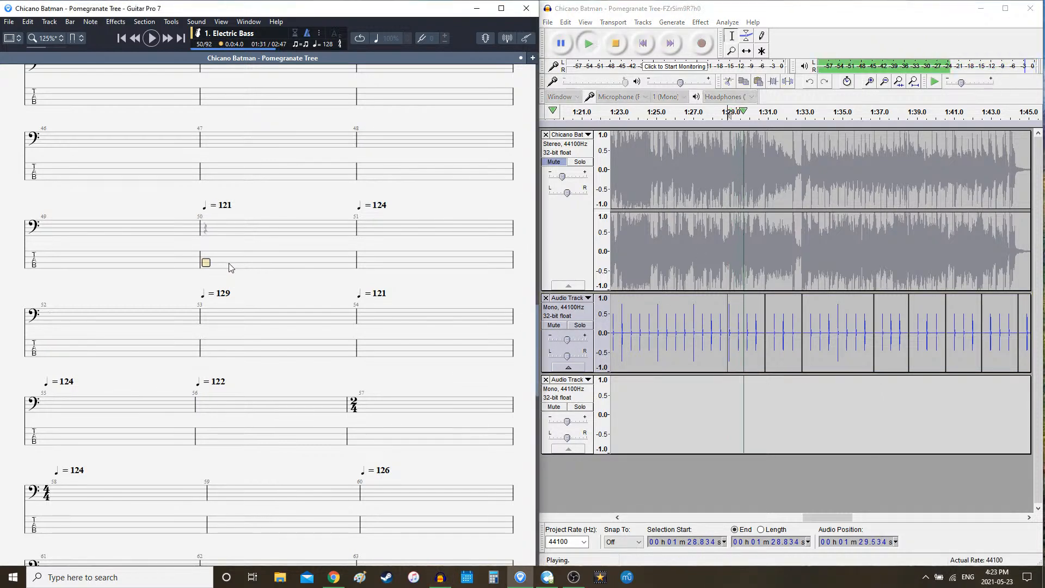
key(space)
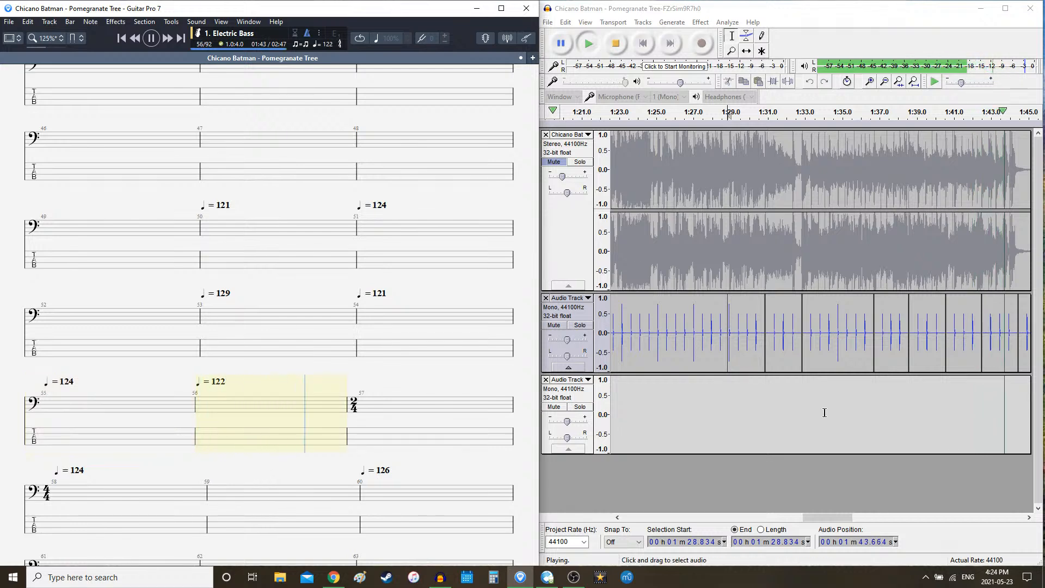
- Unmute the song in Audacity, keep comparing it with the score up to bar 74, and stop both playbacks
click(848, 519)
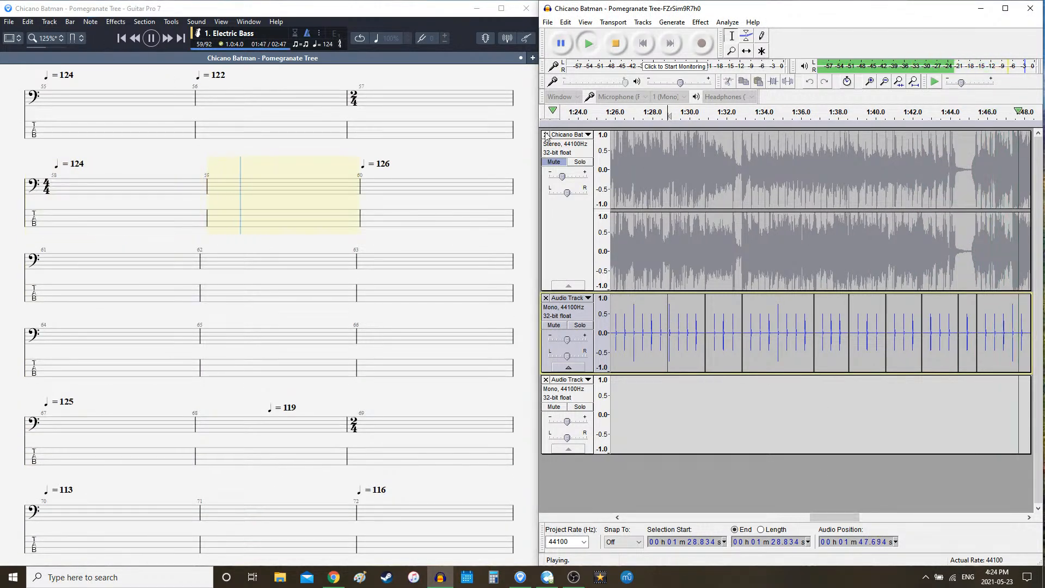
click(561, 164)
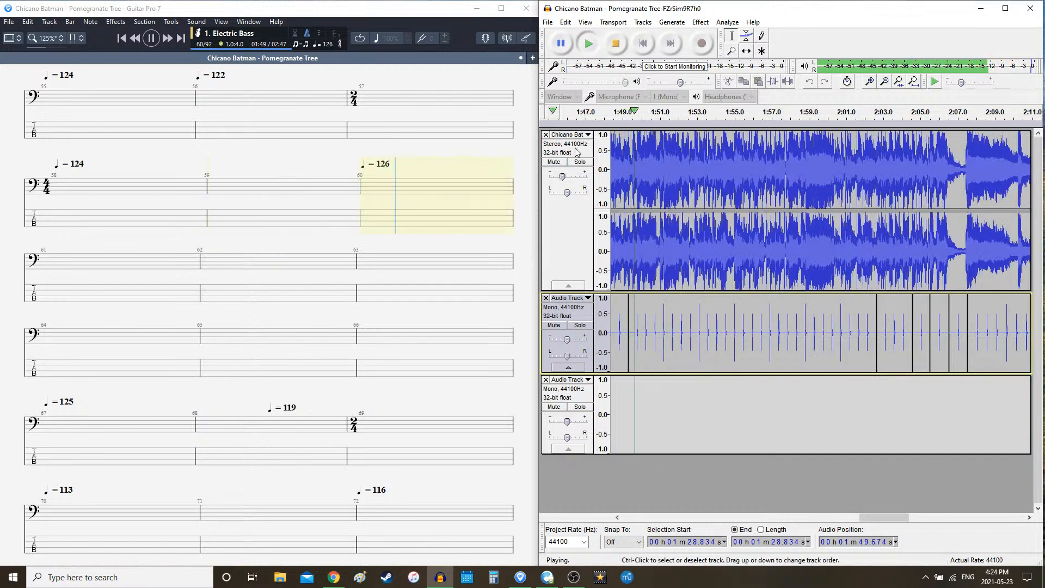
mouse_move(564, 180)
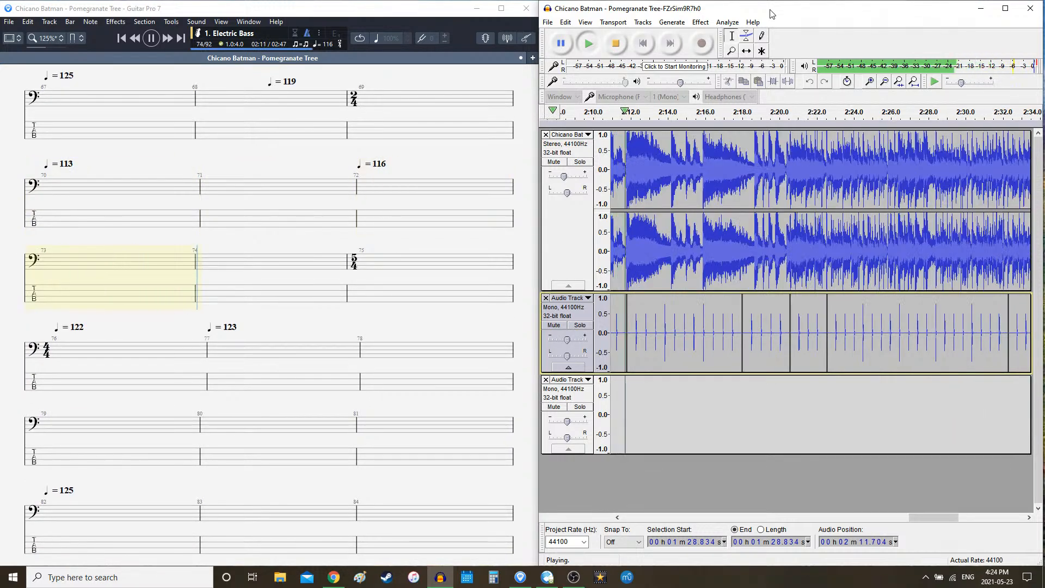
click(624, 45)
click(278, 305)
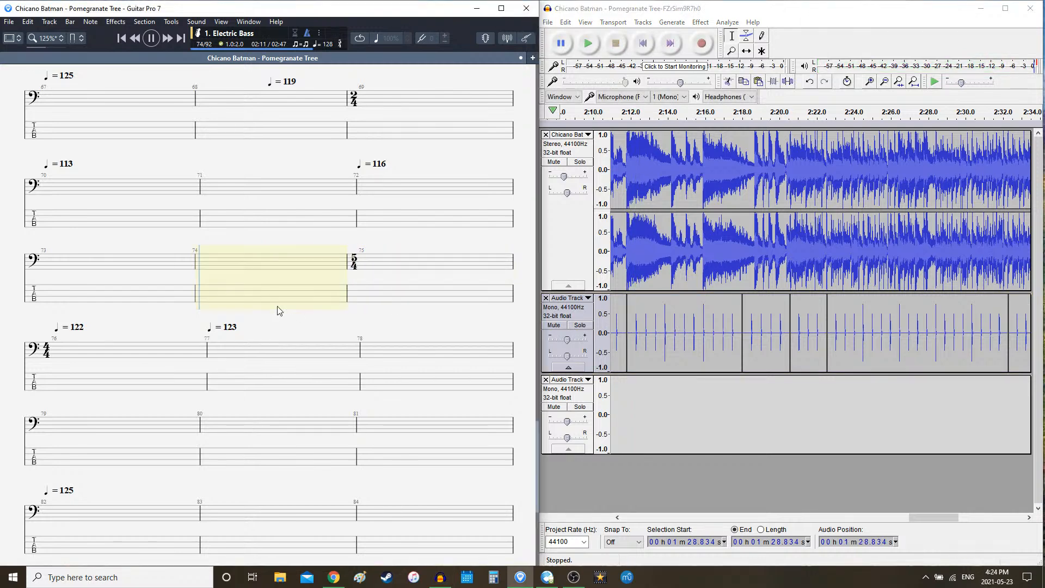
key(space)
- Set the time signature to 4/4 from bar 70 in Guitar Pro
scroll(280, 303, up, 2)
click(103, 318)
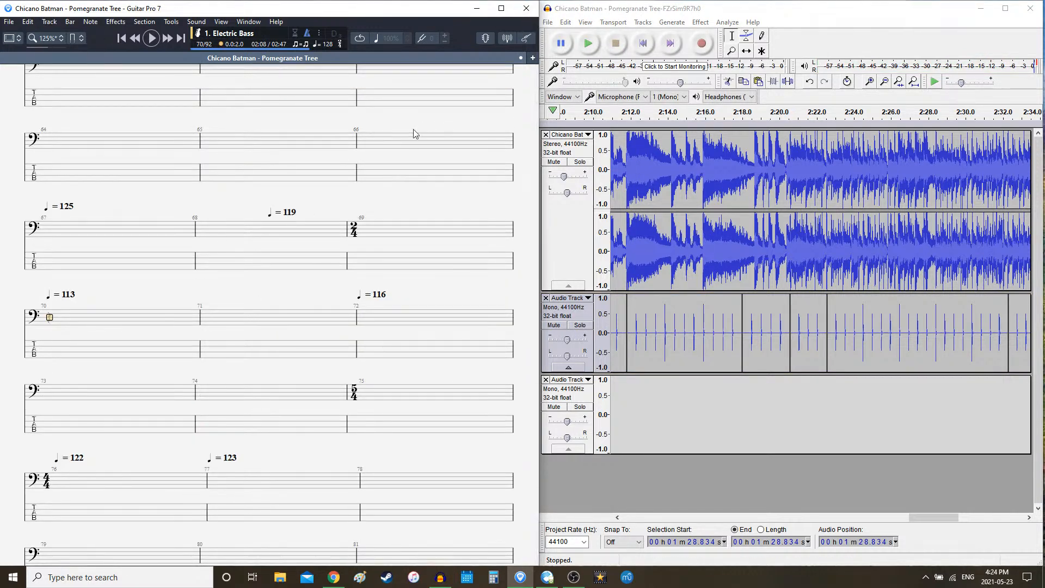
click(12, 38)
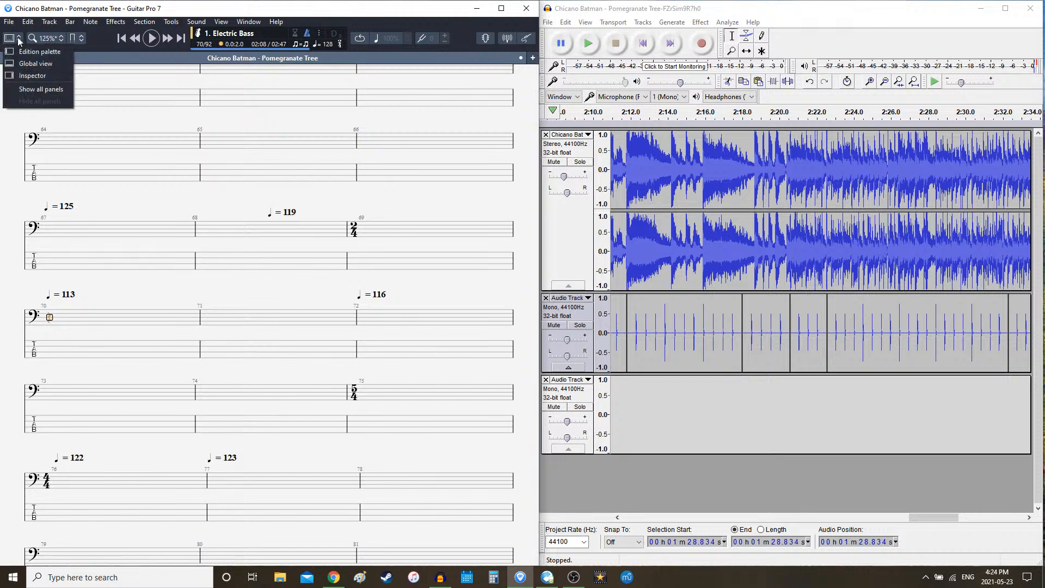
click(34, 90)
click(42, 124)
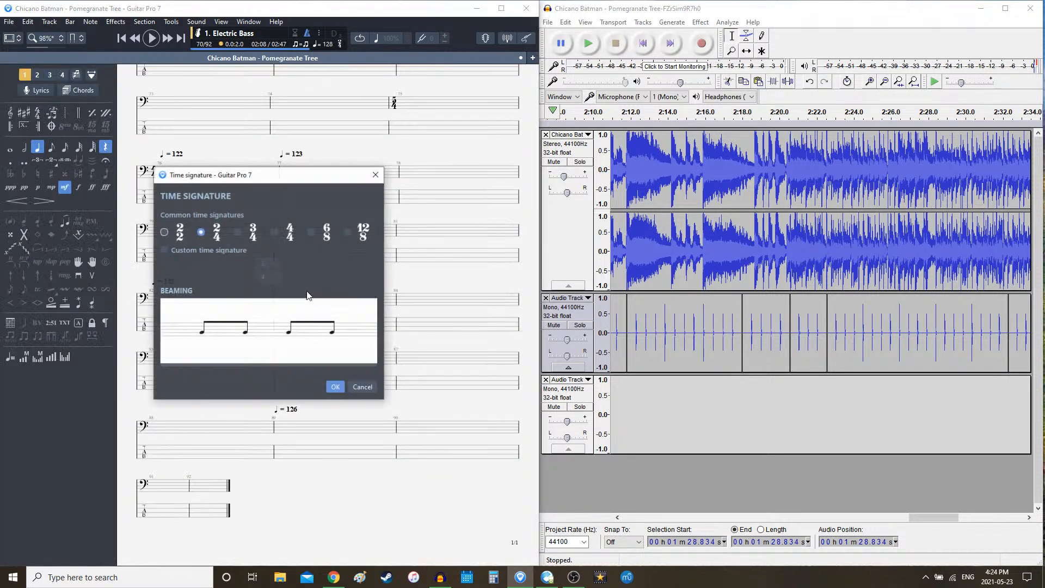
click(277, 239)
click(338, 384)
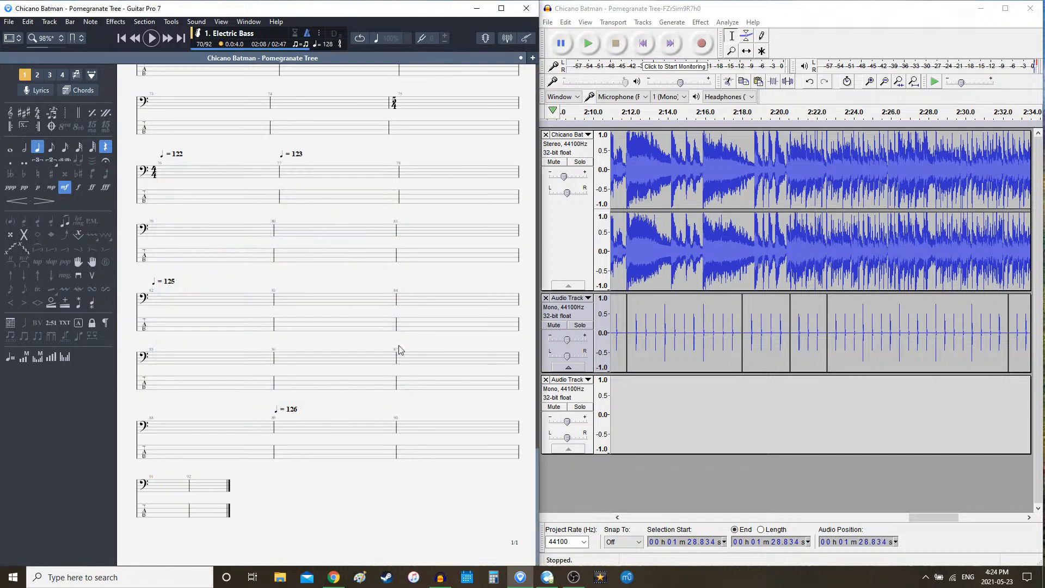
- Review the tempo marks around bars 50 to 72, play the song from 1:28.834, select bar 50, and stop playback
scroll(418, 336, up, 3)
scroll(417, 336, up, 1)
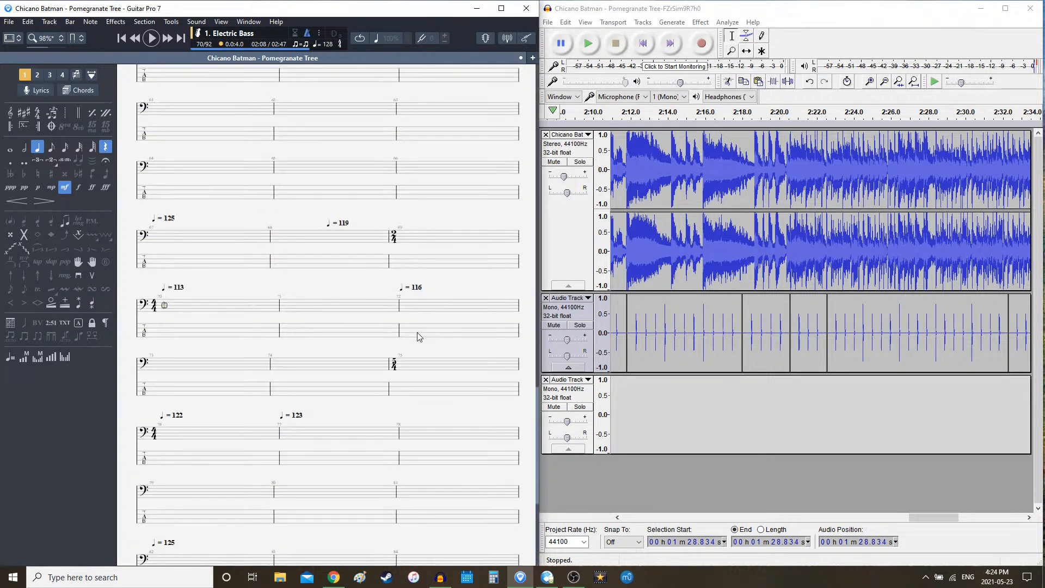
scroll(419, 336, down, 1)
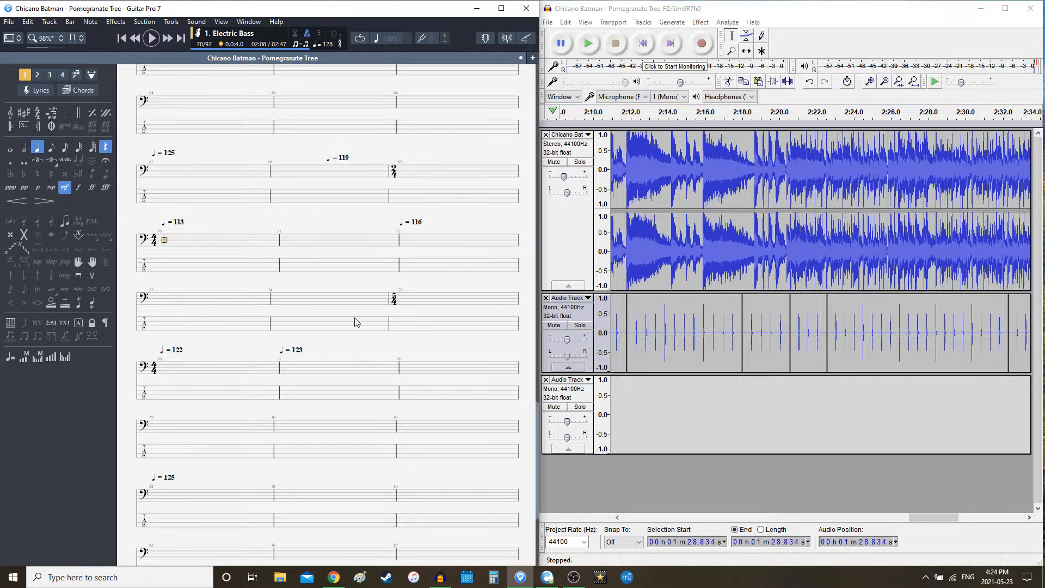
click(914, 522)
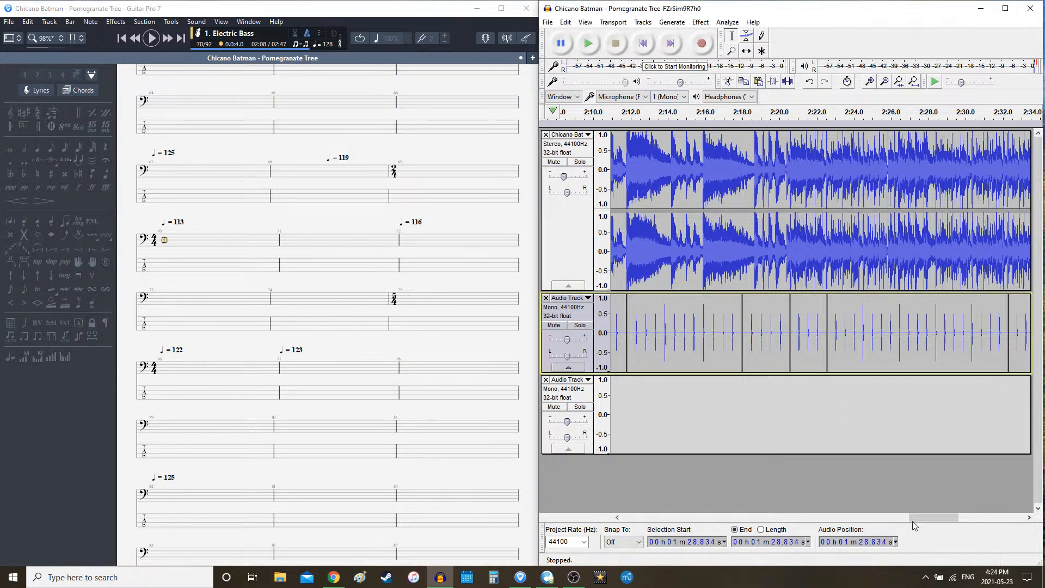
drag(927, 523, 835, 524)
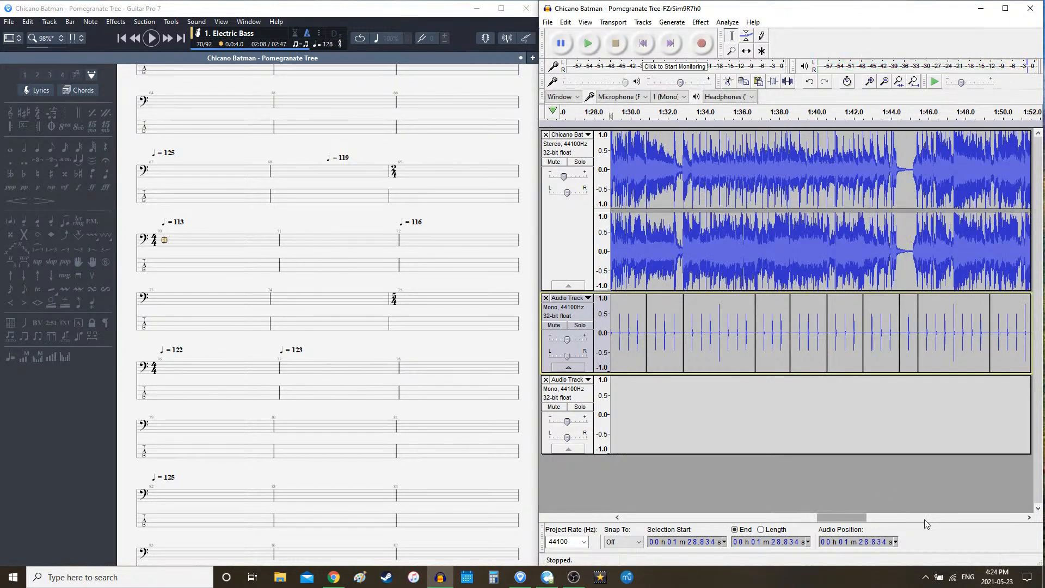
scroll(326, 443, up, 6)
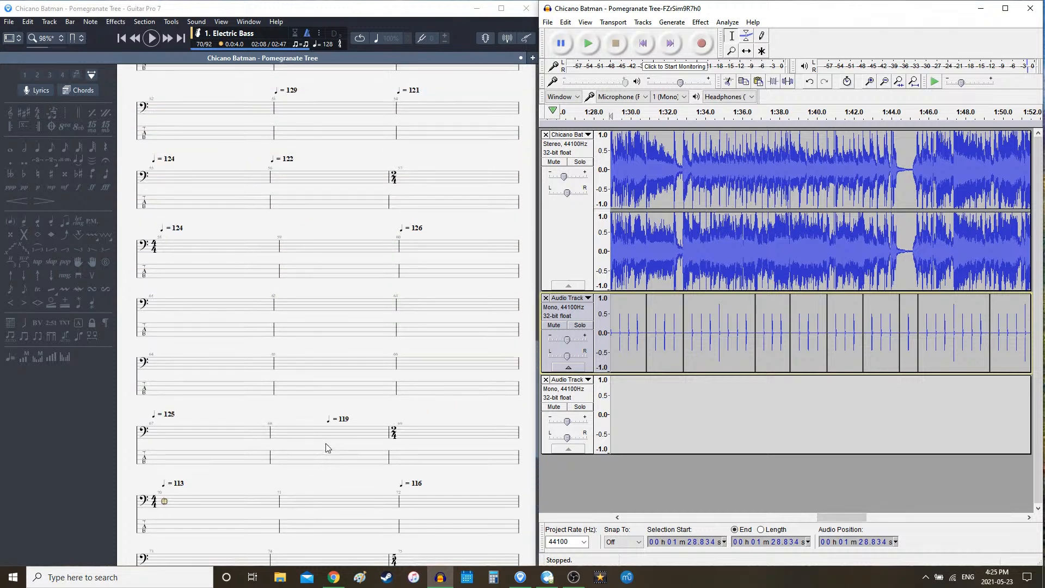
scroll(325, 443, down, 5)
scroll(326, 446, up, 8)
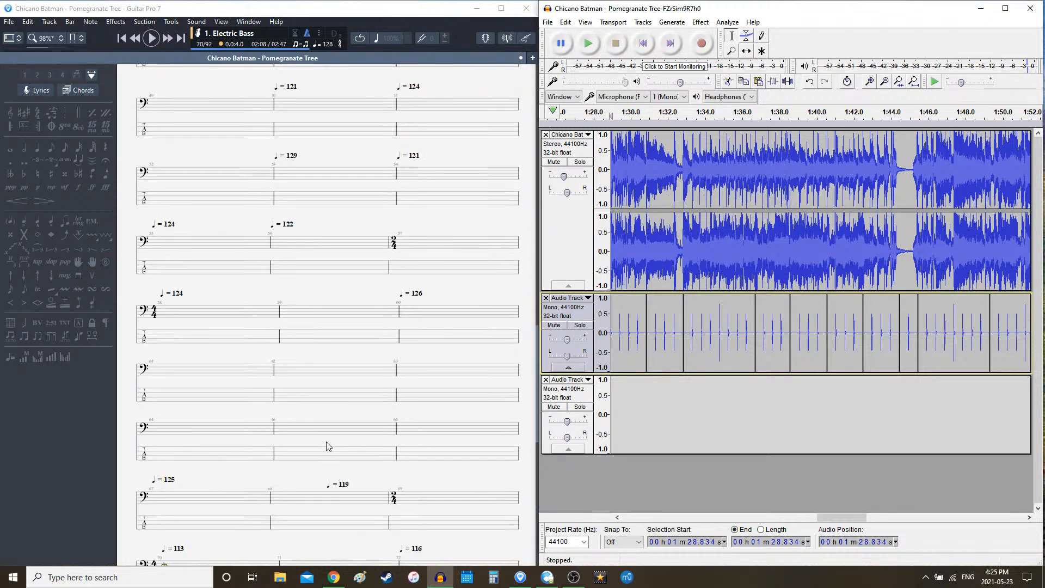
scroll(327, 445, up, 1)
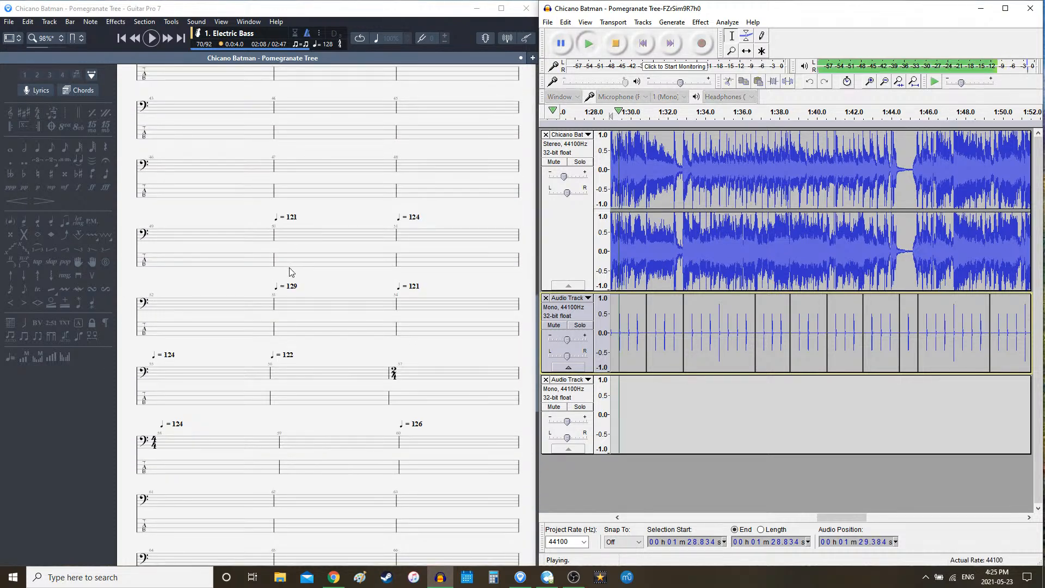
click(290, 266)
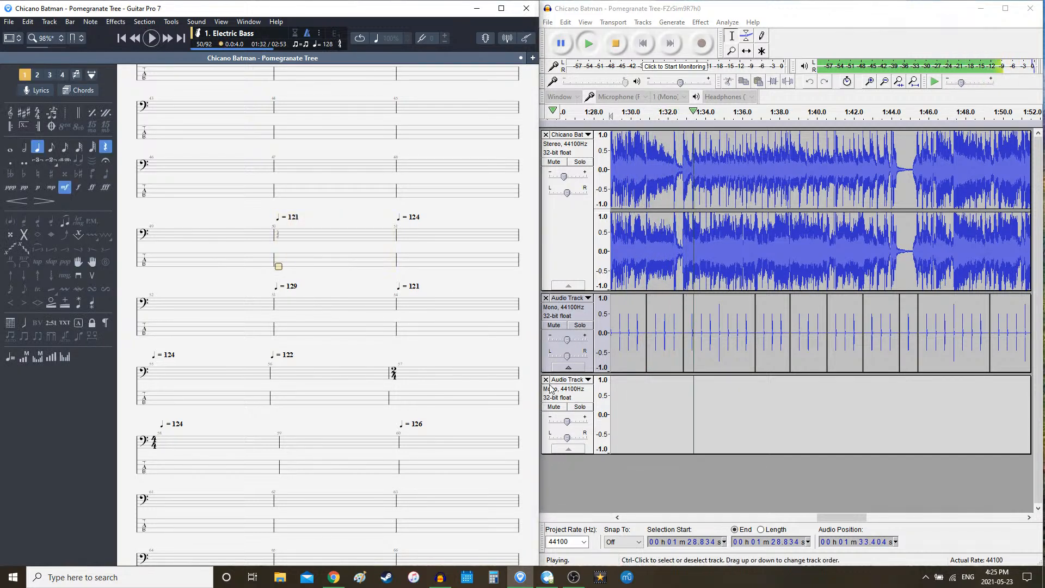
click(587, 335)
click(608, 54)
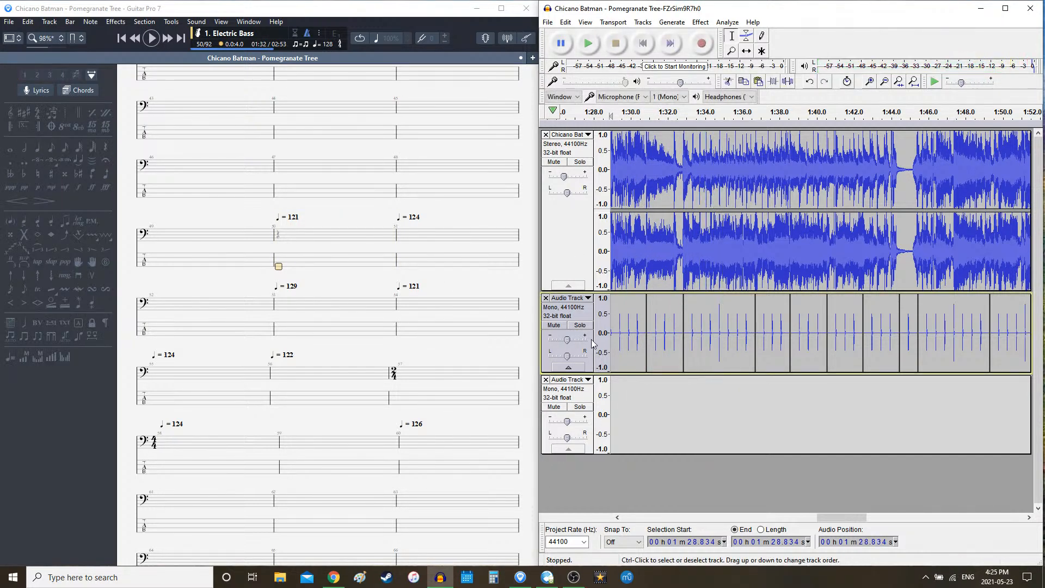
- Delete the empty audio track in Audacity, and play the soloed clicks from 1:28.834 alongside the Guitar Pro score from bar 50
click(546, 379)
click(580, 326)
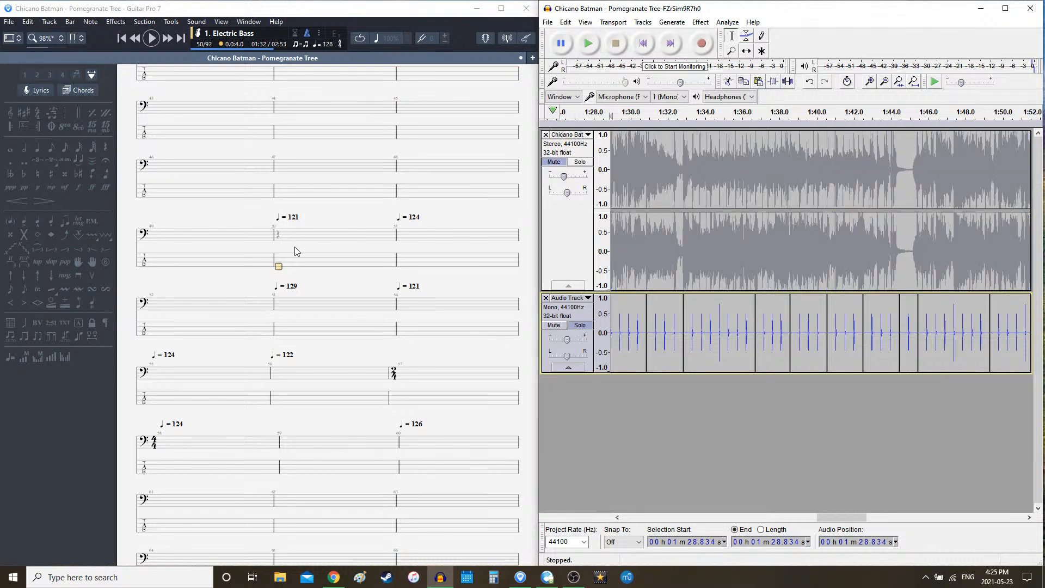
key(space)
click(293, 272)
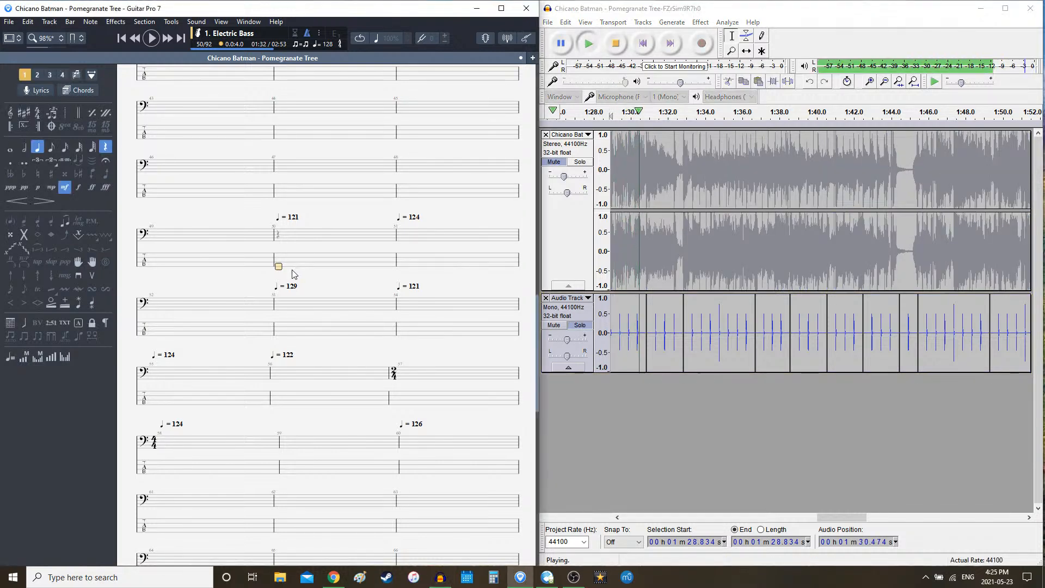
key(space)
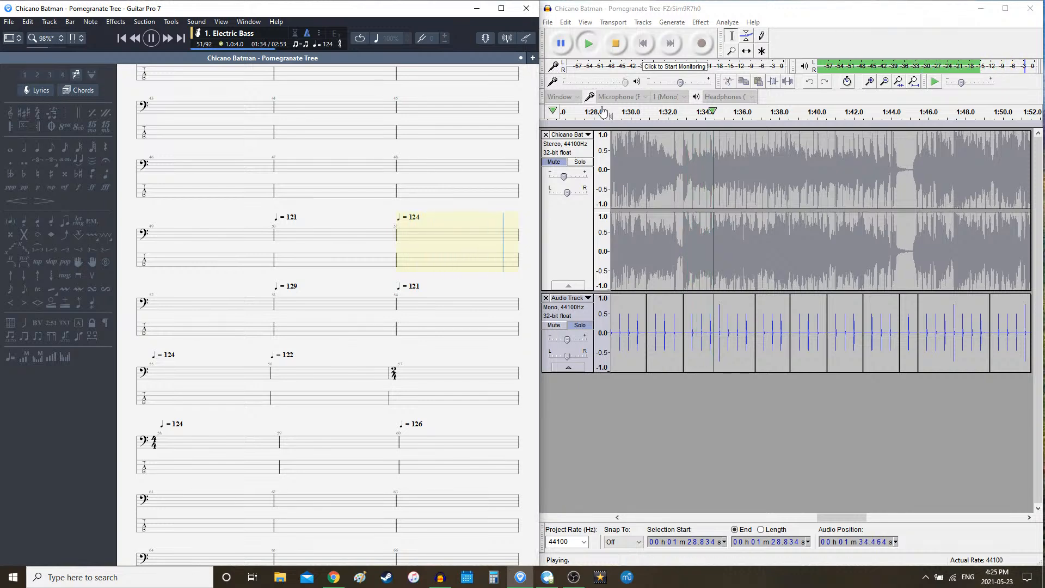
- Stop both playbacks and restart the Audacity clicks from 1:28.834 and the score from bar 50 to realign them
key(space)
key(alt+Tab)
key(space)
key(space)
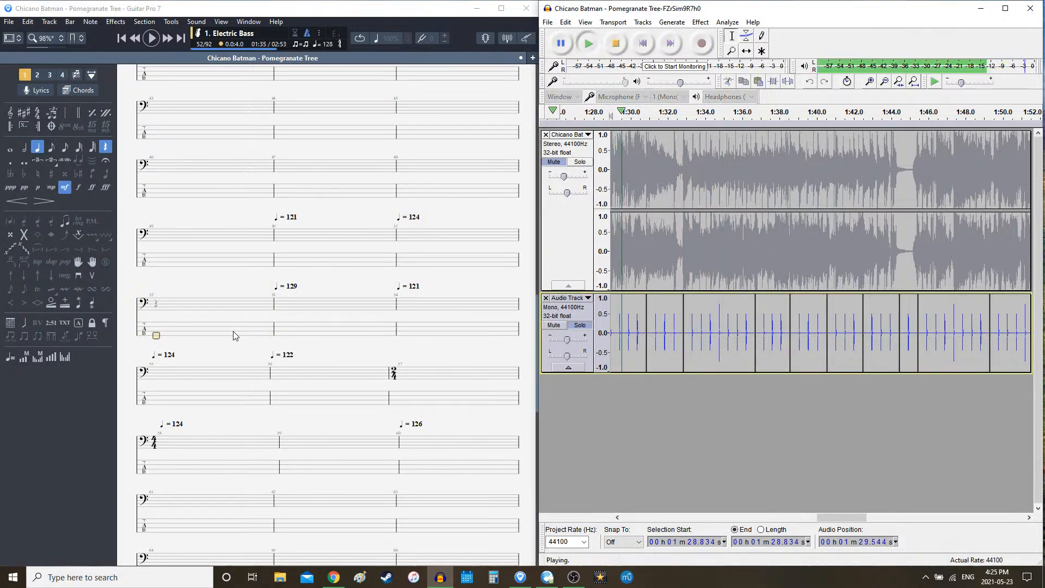
click(315, 264)
key(space)
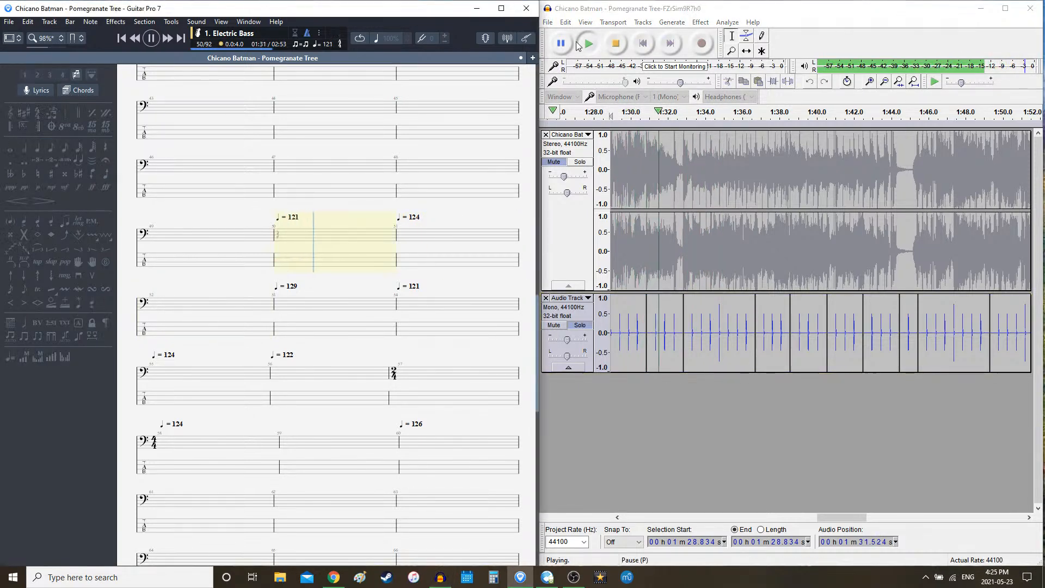
- Realign the clicks and the score again from bar 50, and unmute the song to compare it through the final bar
key(space)
key(alt+Tab)
key(space)
key(space)
key(alt+Tab)
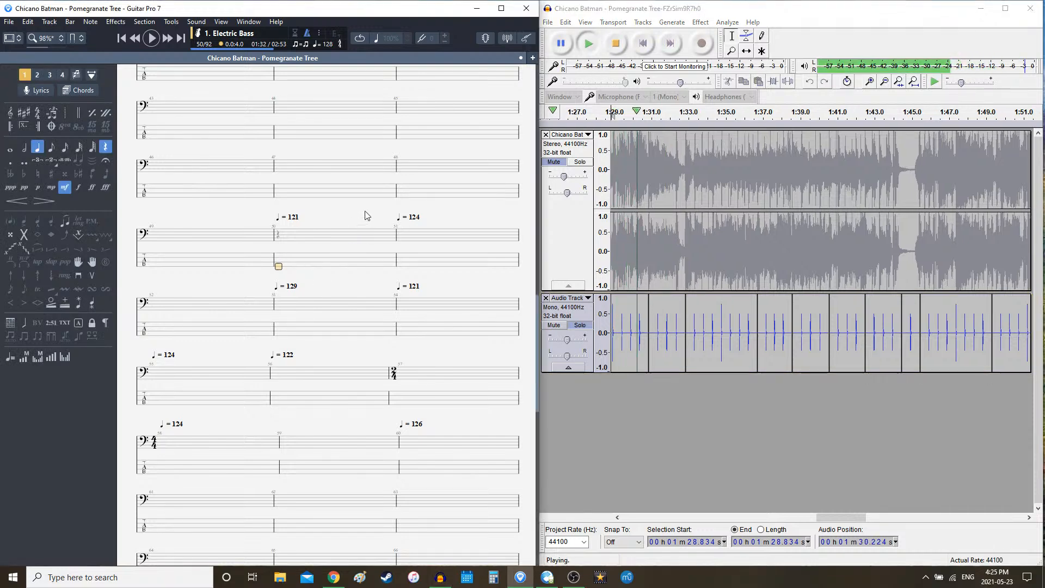
key(space)
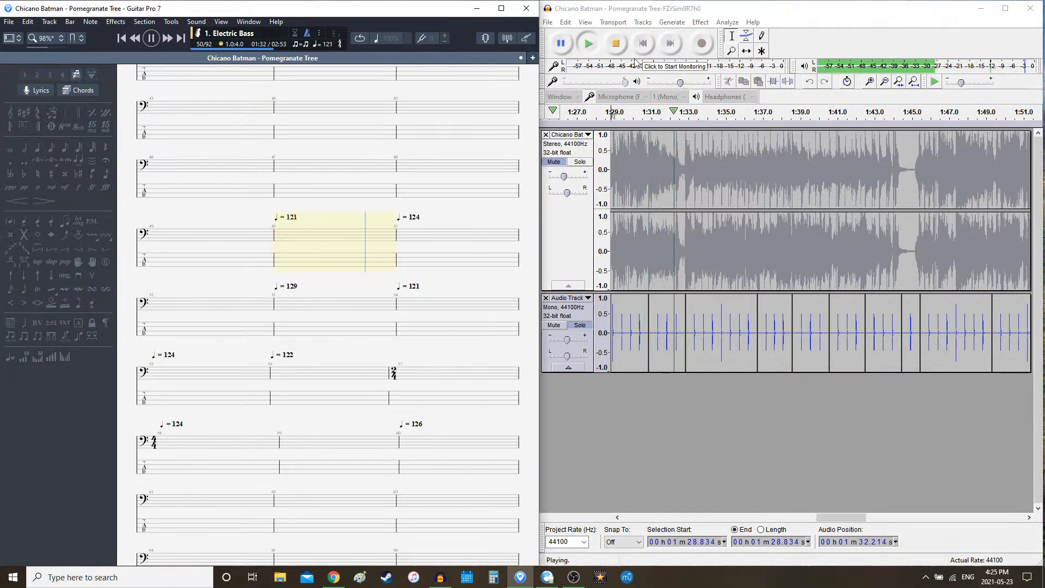
click(563, 164)
click(563, 163)
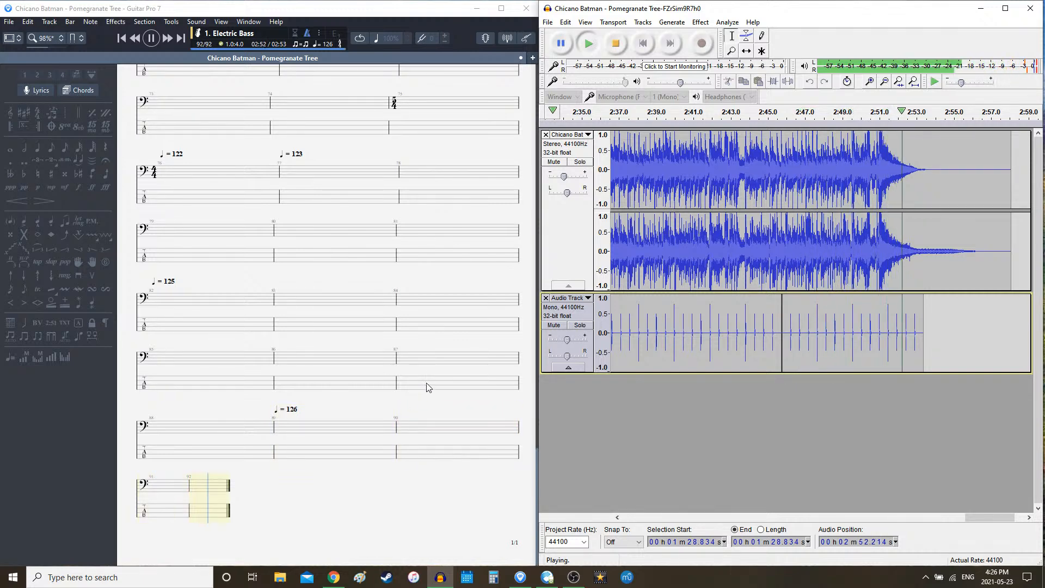
- Stop the Audacity playback and return both the audio and the Guitar Pro score to the beginning of the song
scroll(385, 378, up, 15)
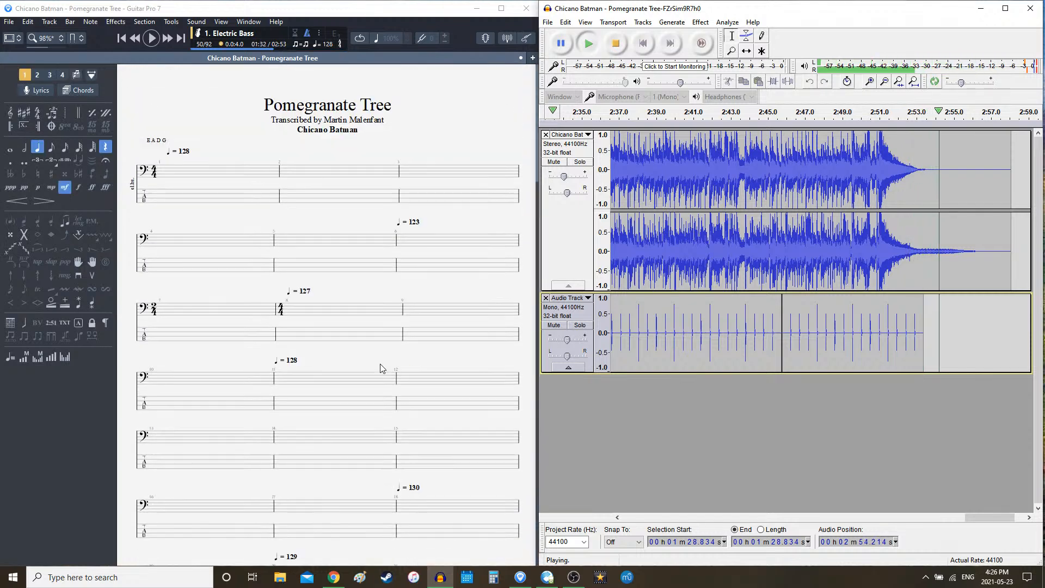
click(616, 44)
click(649, 40)
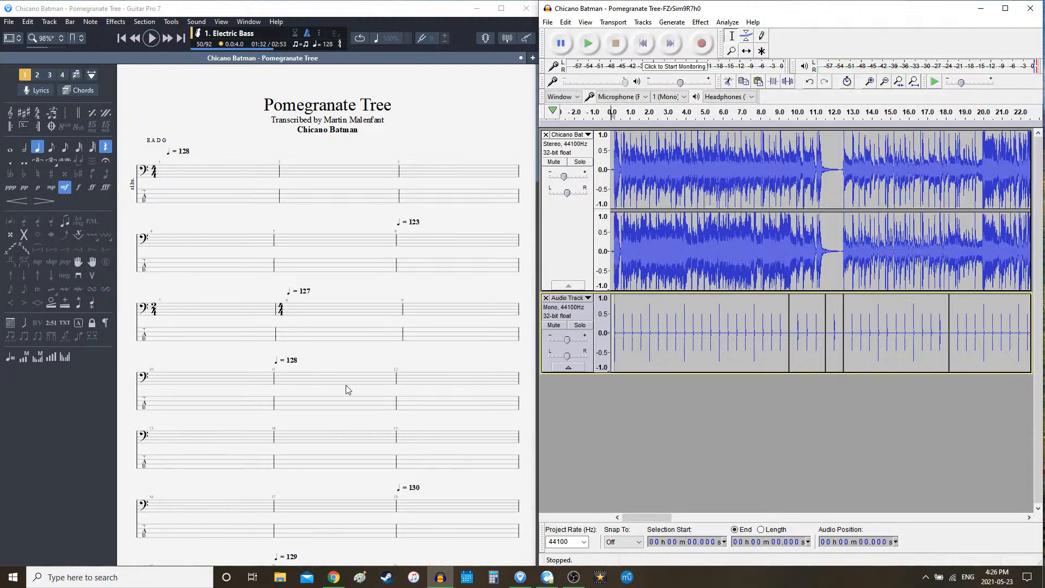
click(216, 203)
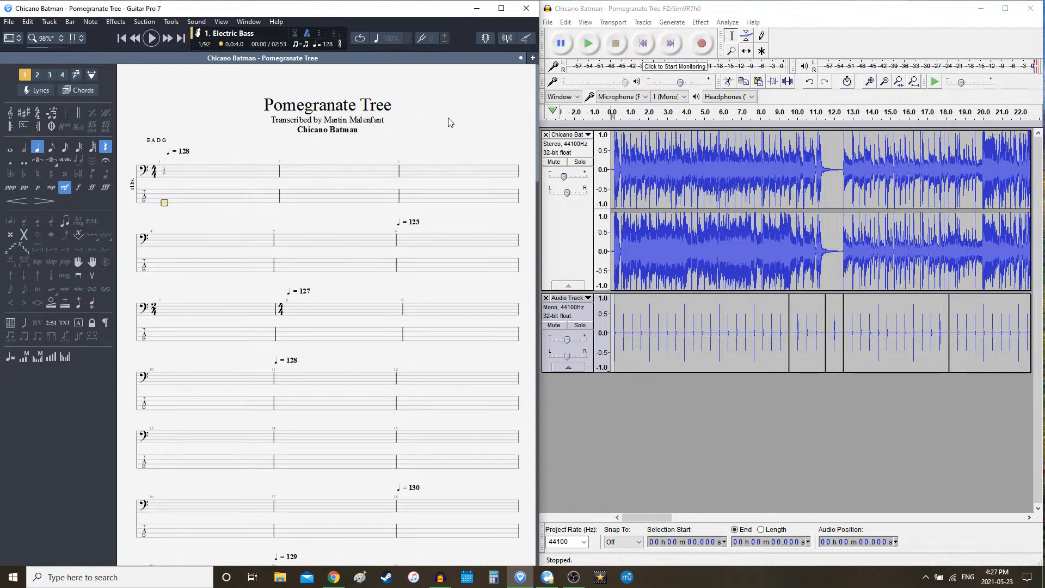
click(643, 44)
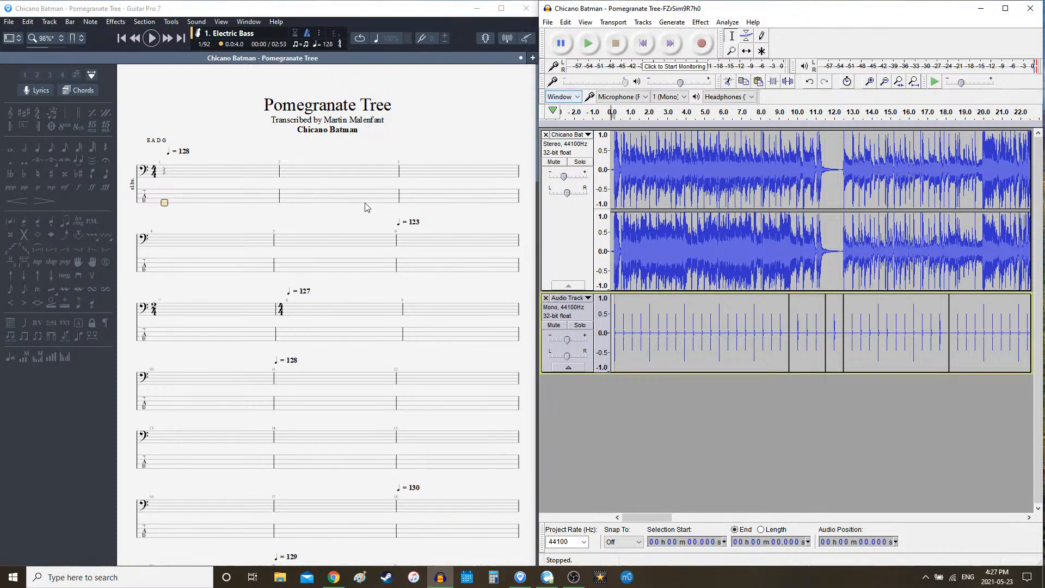
- Solo the click track in Audacity and play it from the beginning together with the Guitar Pro score from bar 2
click(580, 162)
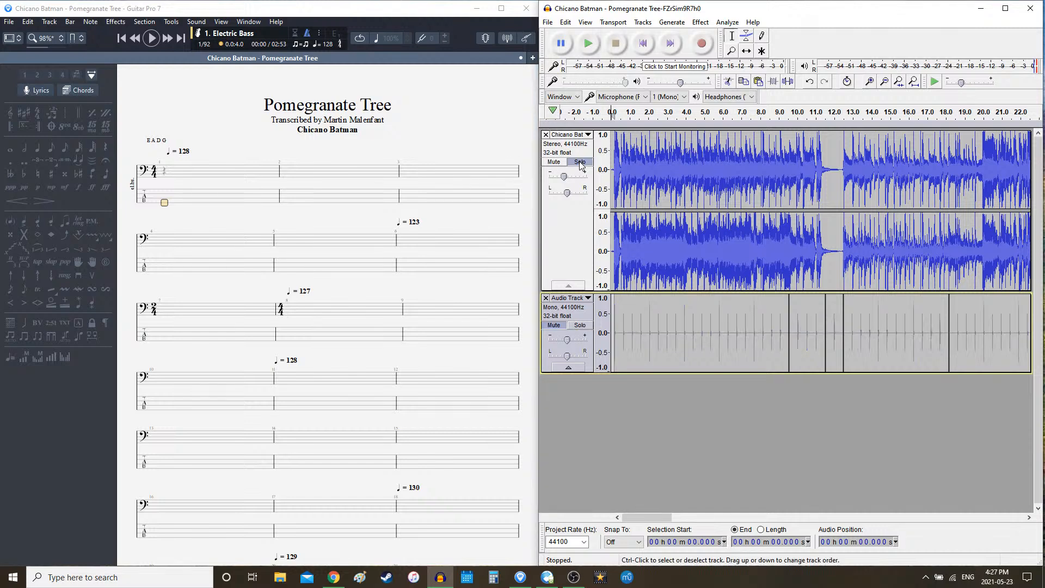
click(586, 325)
key(space)
click(306, 207)
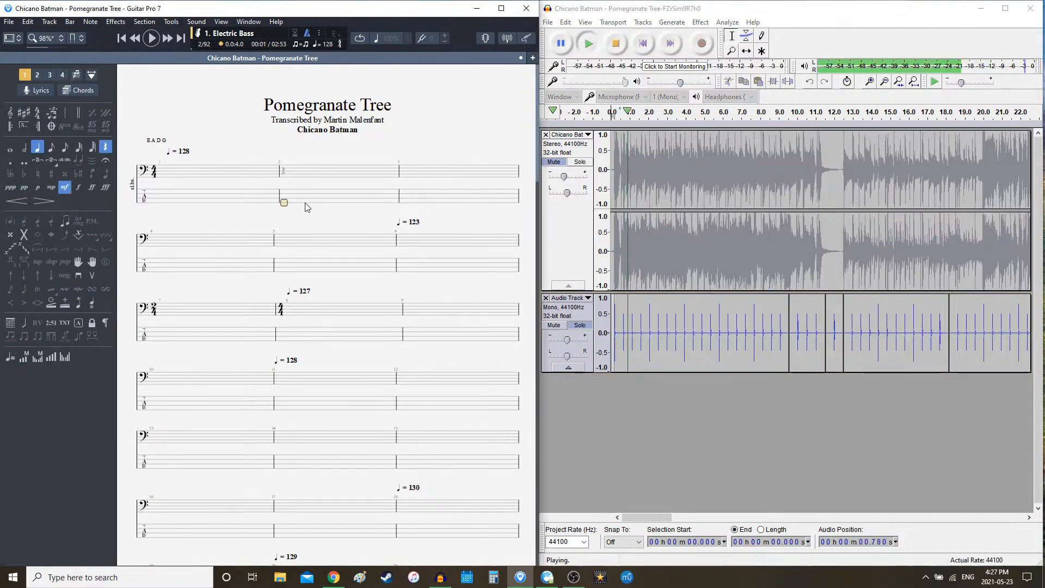
key(space)
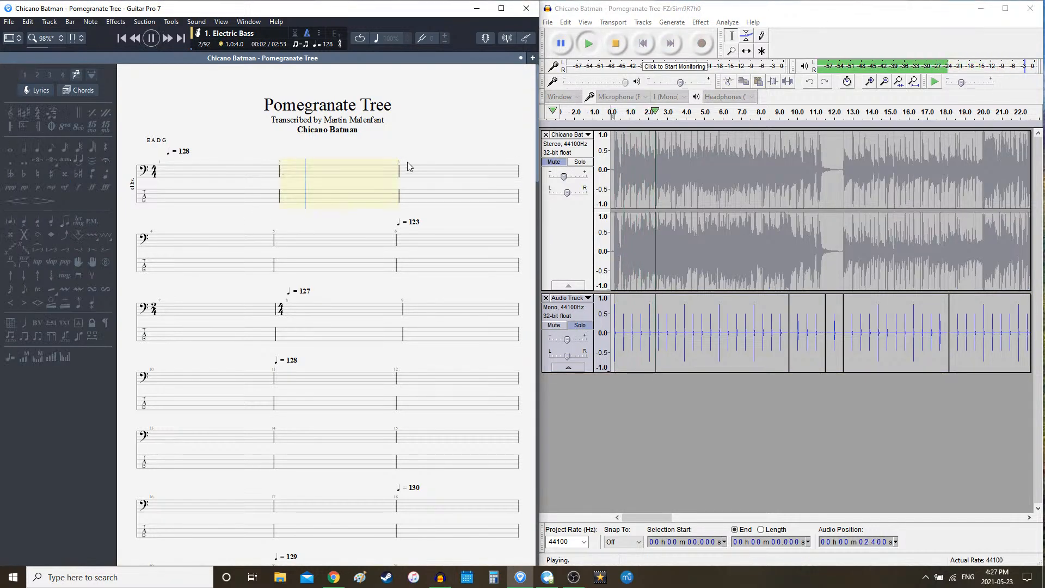
- Restart the clicks from the beginning and replay the score from bar 2 to bring them in sync
key(space)
click(600, 46)
click(335, 207)
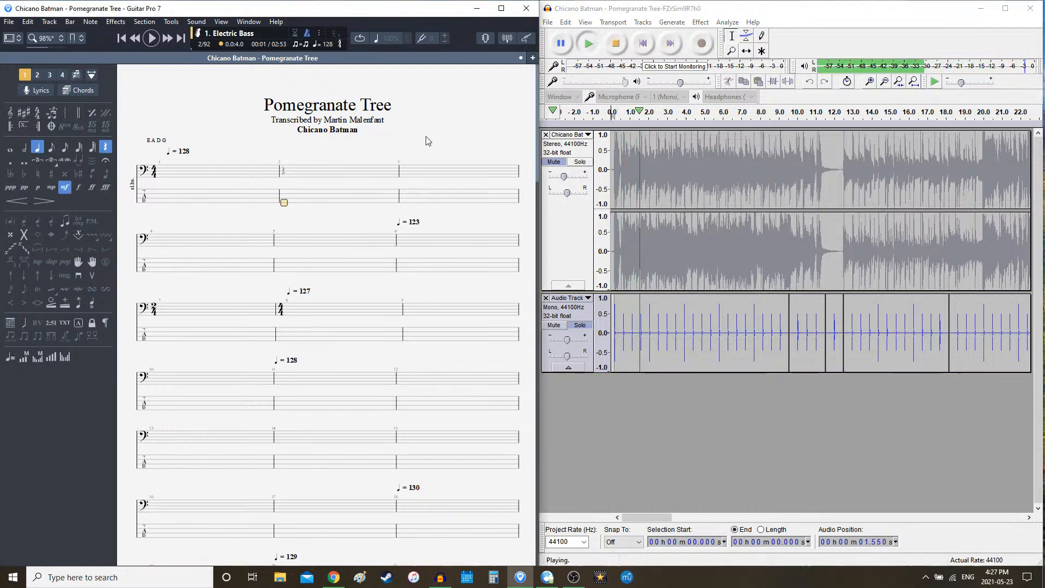
key(space)
- Retry the synchronized start from bar 2, and unmute the song to compare it with the whole score
key(space)
click(615, 45)
key(space)
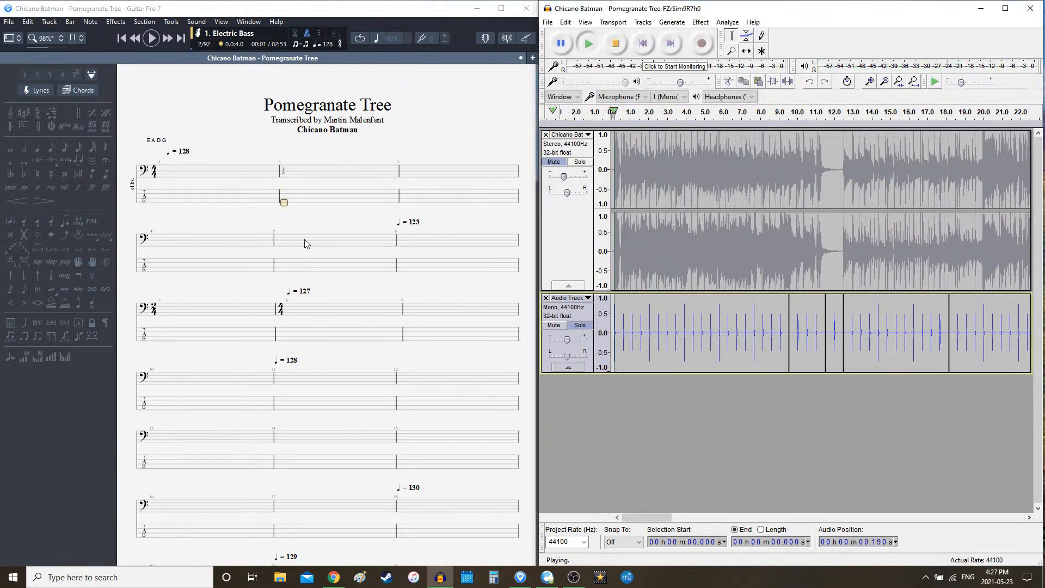
click(306, 208)
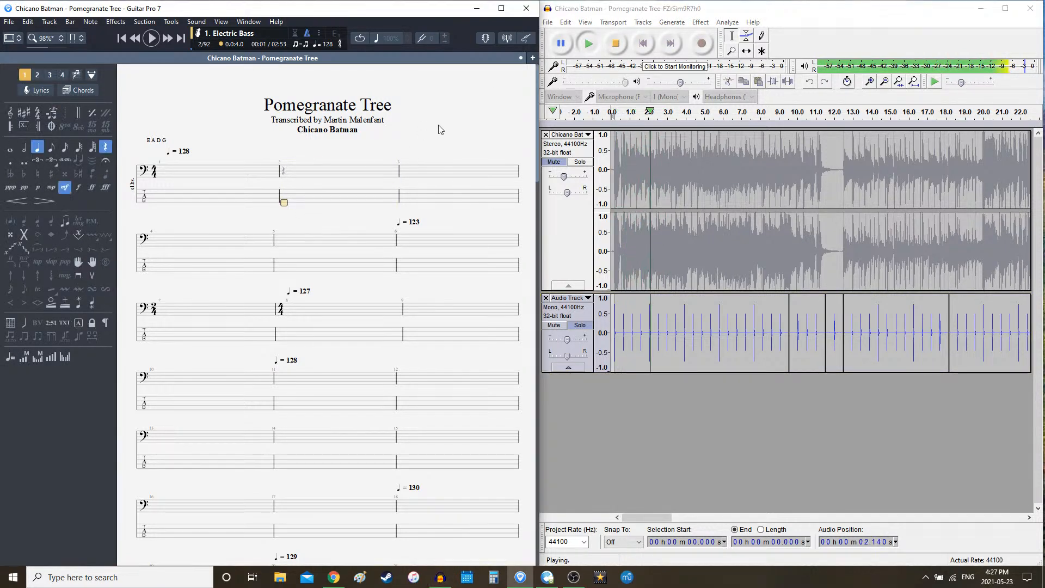
key(space)
click(564, 174)
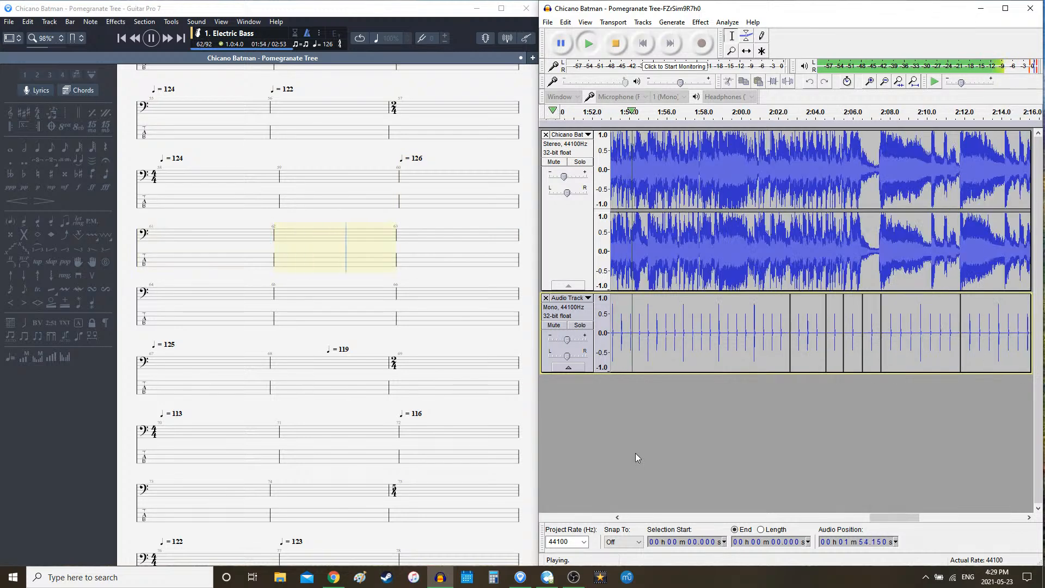
- Hide all panels in Guitar Pro and rewind the Audacity project to the start
click(12, 37)
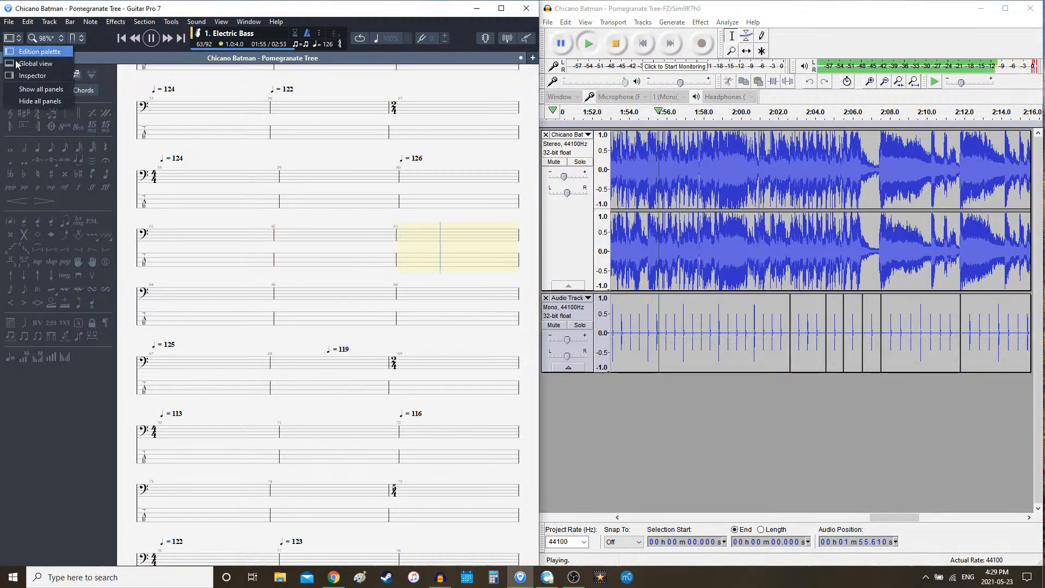
click(41, 100)
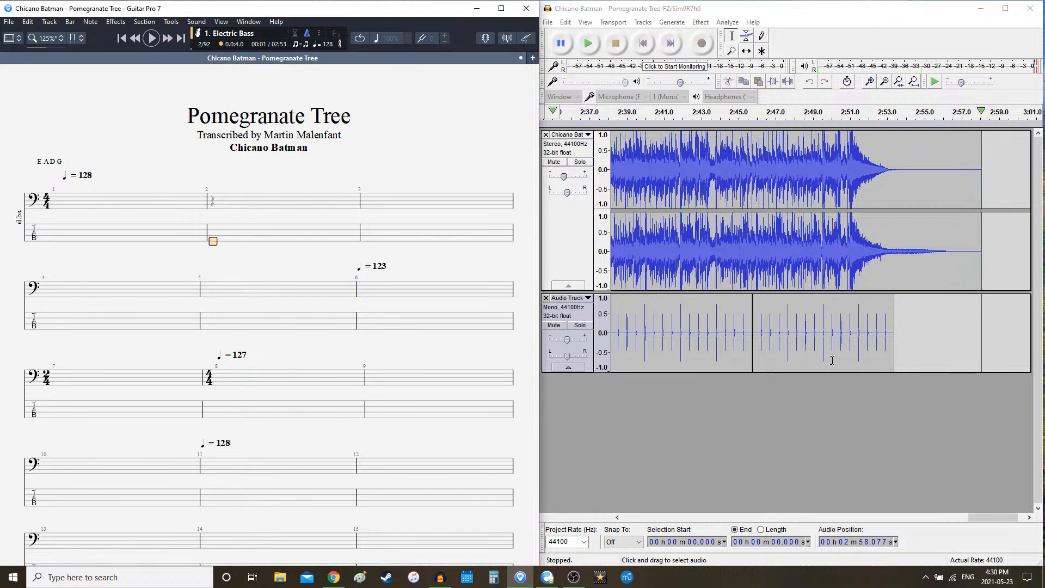
click(644, 46)
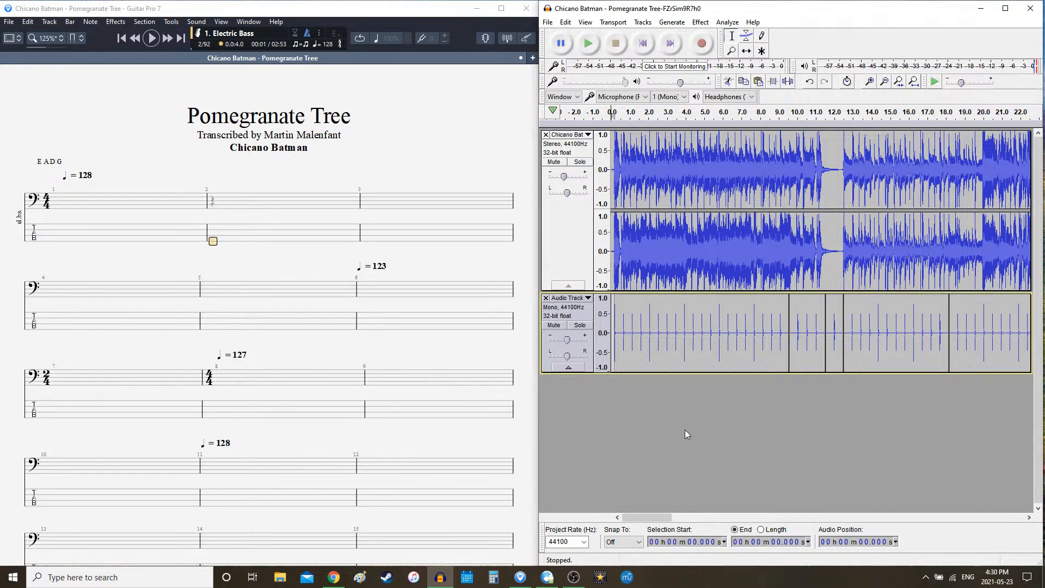
click(409, 6)
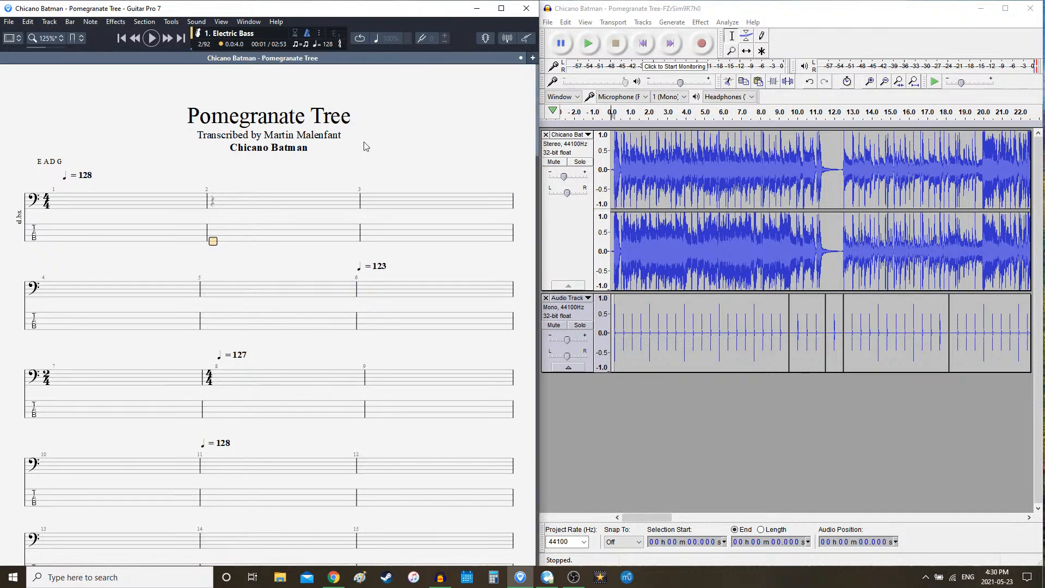
- Switch to YouTube Studio in Chrome and request the end of the live stream
click(334, 577)
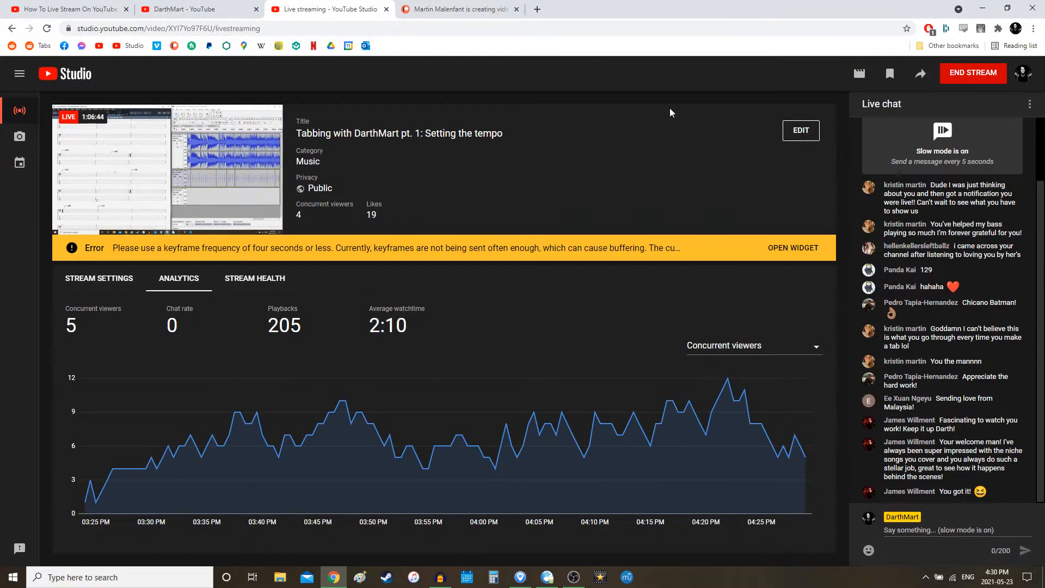
click(962, 80)
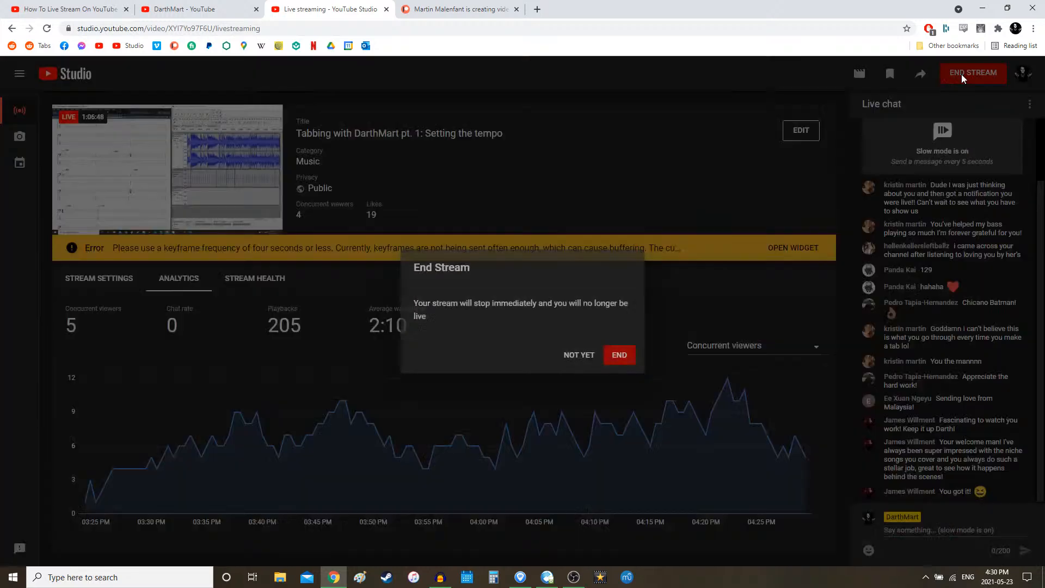